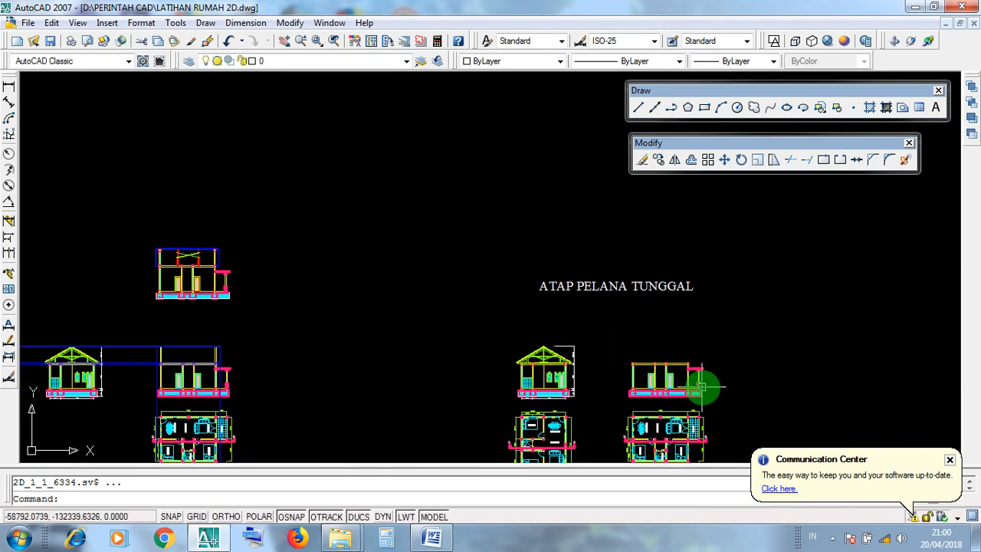
Step: Examine the empty roof area above the roofless house section beside the gable truss section
scroll(700, 390, up, 6)
click(648, 269)
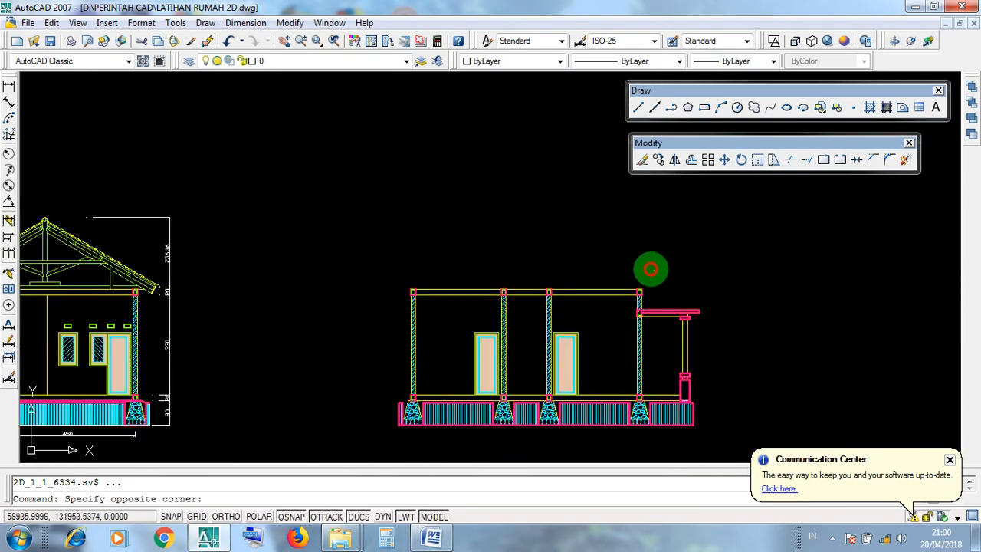
click(383, 191)
click(673, 269)
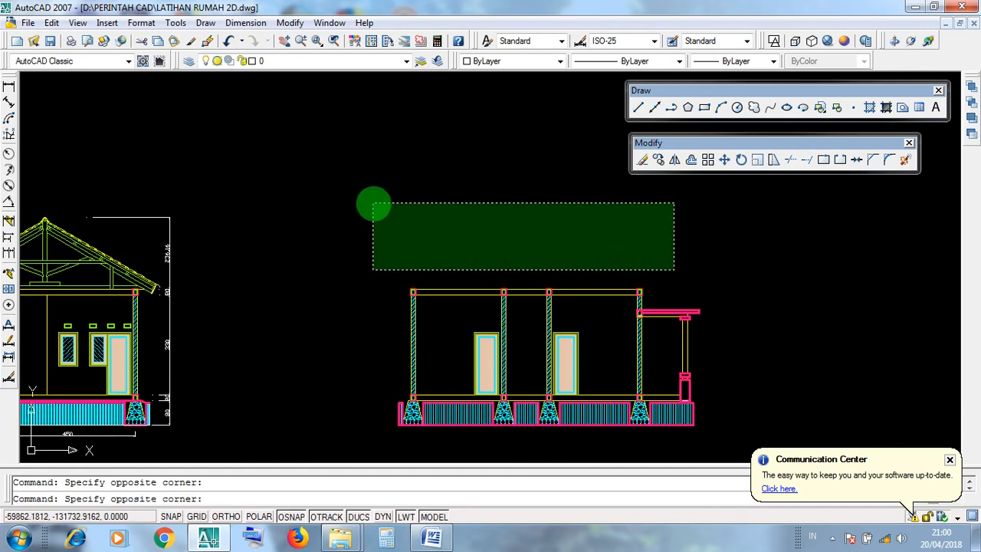
click(373, 203)
Step: Examine the roof portion of the completed house section, including its outline, ring beam, red posts and cross bracing
scroll(694, 316, down, 6)
middle_drag(326, 272, 497, 350)
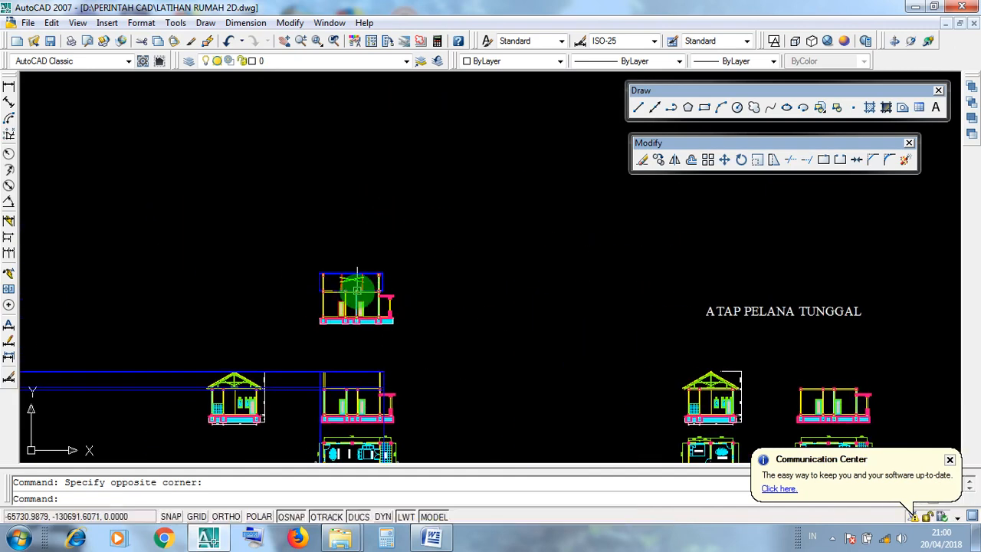
scroll(350, 284, up, 9)
mouse_move(380, 283)
middle_down()
mouse_move(423, 293)
mouse_move(449, 237)
middle_up()
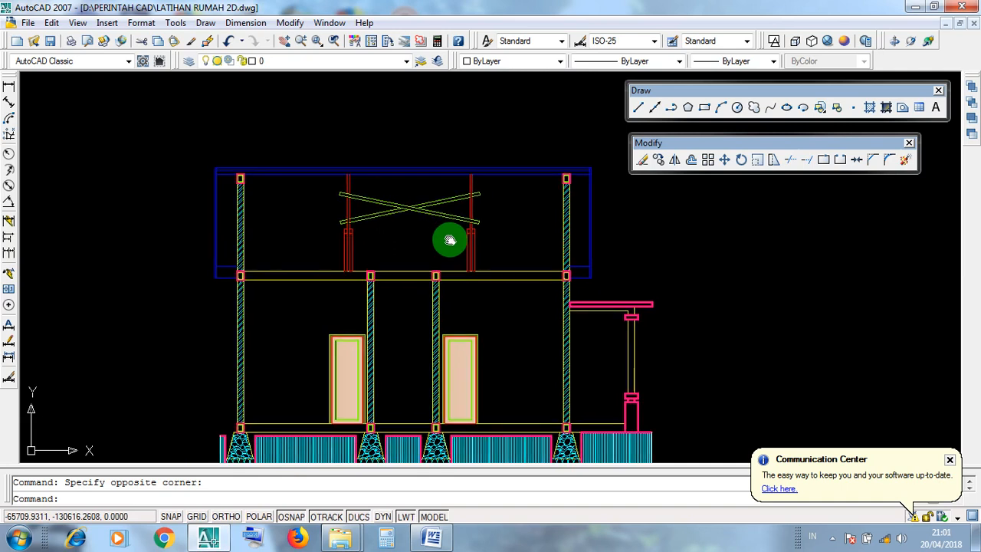
click(205, 145)
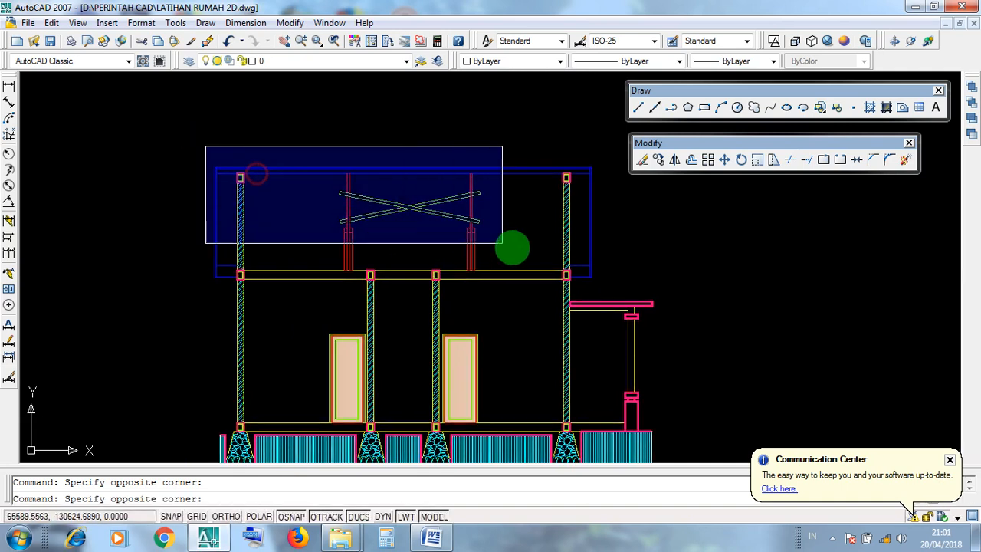
click(612, 289)
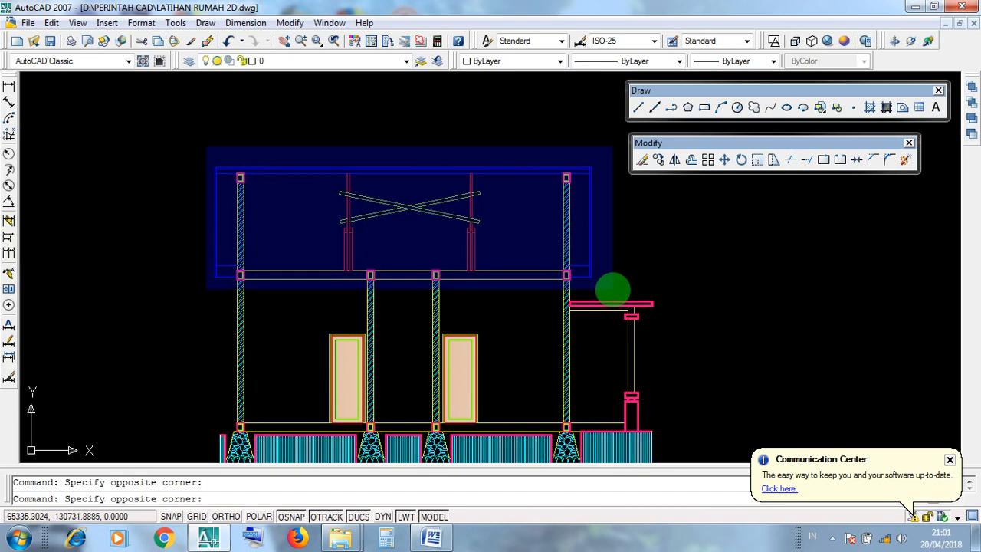
click(176, 146)
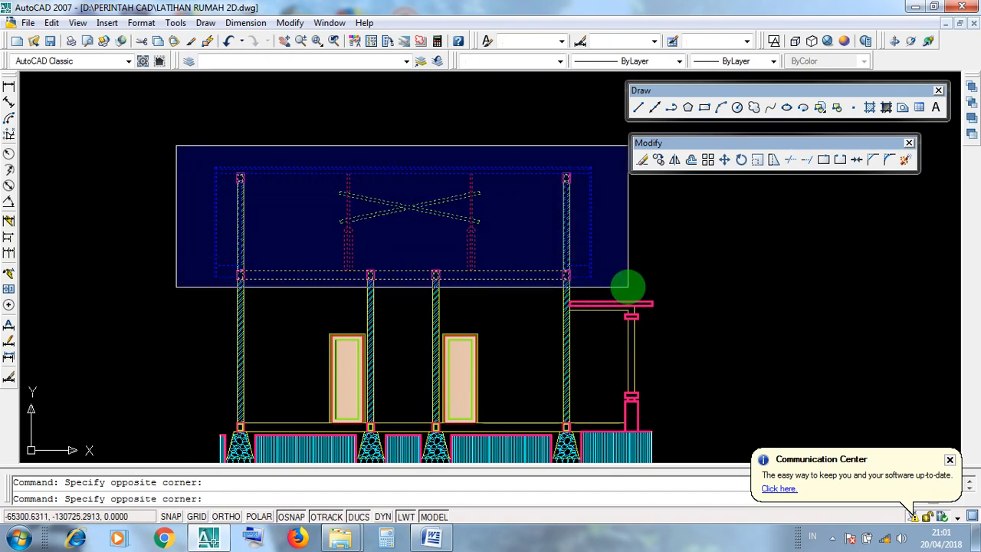
mouse_move(629, 288)
middle_down()
mouse_move(587, 289)
mouse_move(547, 307)
middle_up()
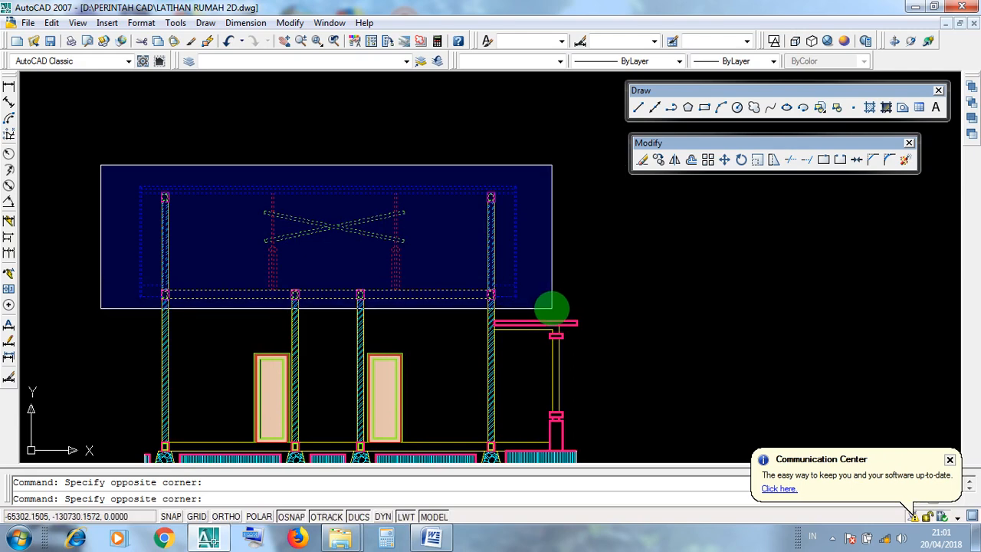
click(552, 307)
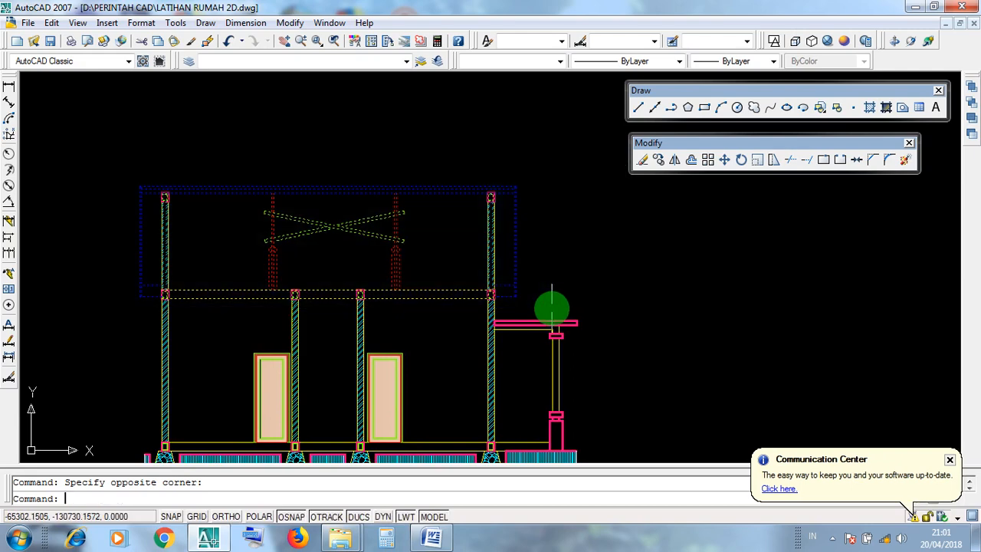
key(Escape)
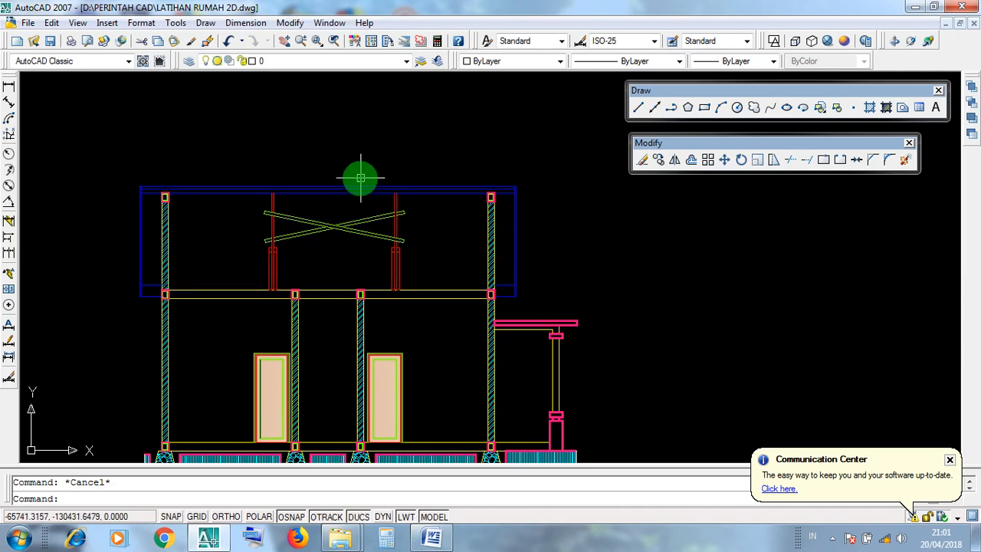
Step: Inspect the three blue horizontal ridge lines along the top of the completed section's roof, individually
scroll(340, 183, up, 4)
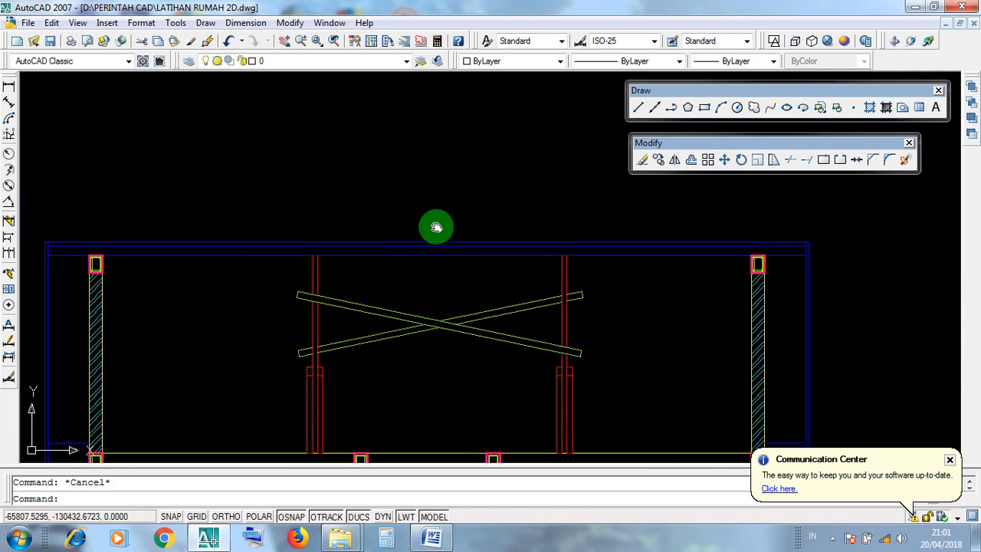
scroll(436, 226, down, 2)
click(435, 230)
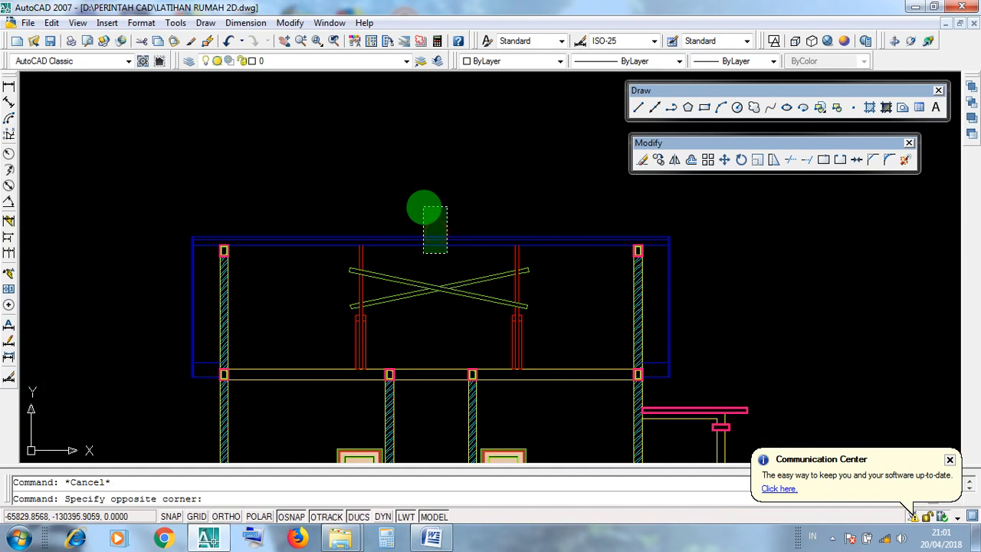
click(423, 208)
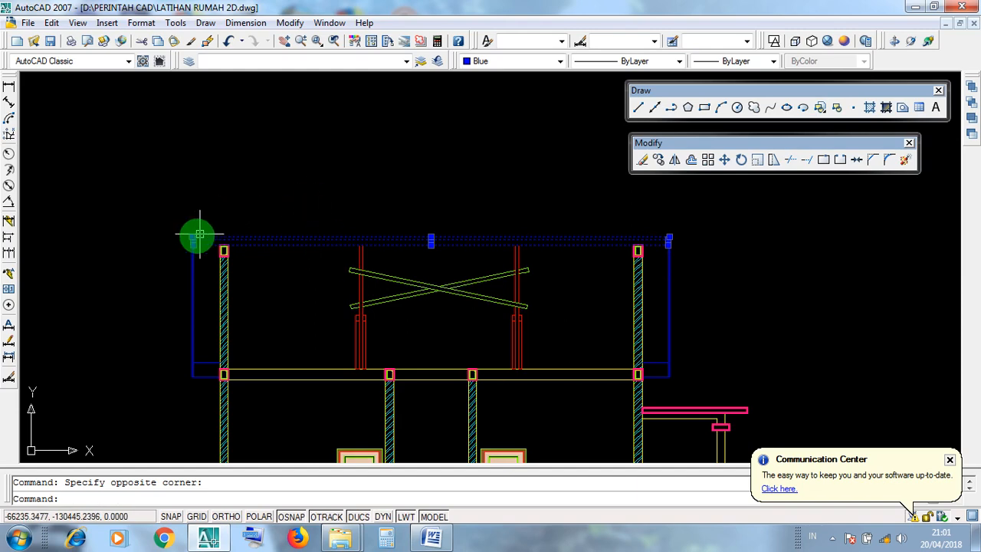
scroll(437, 230, up, 4)
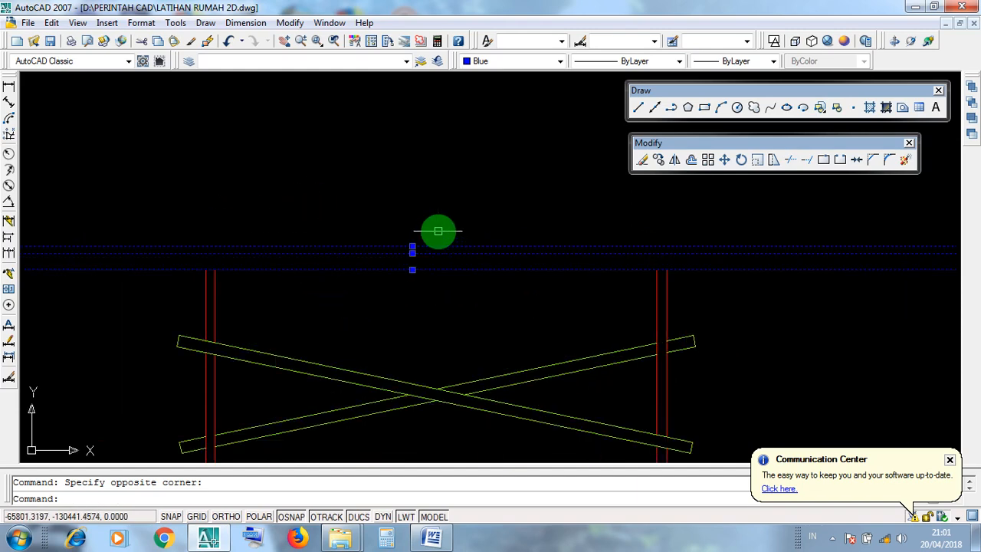
key(Escape)
click(440, 246)
key(Escape)
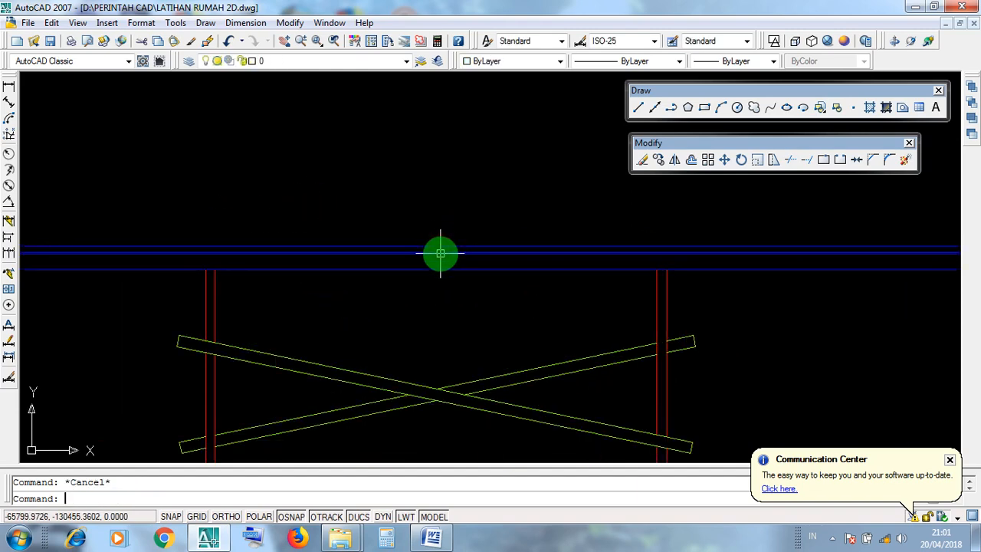
click(441, 253)
key(Escape)
click(441, 269)
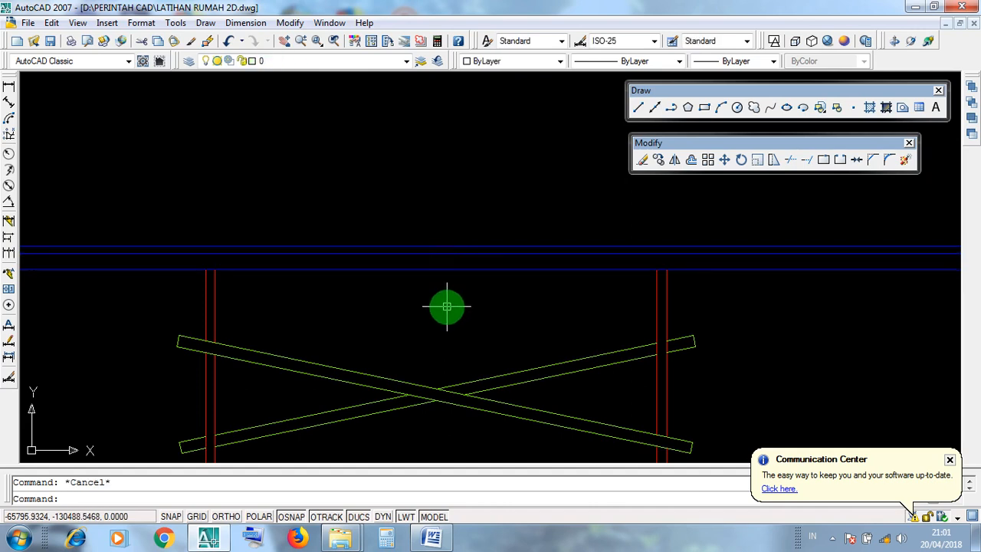
scroll(447, 306, down, 4)
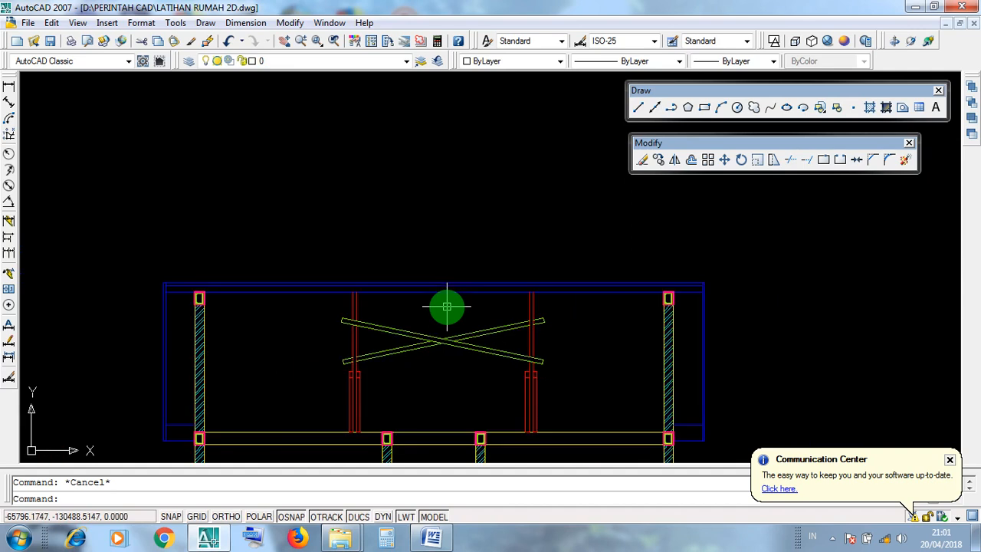
Step: Compare the blue vertical edge lines at both ends of the completed section's roof
click(757, 411)
click(671, 332)
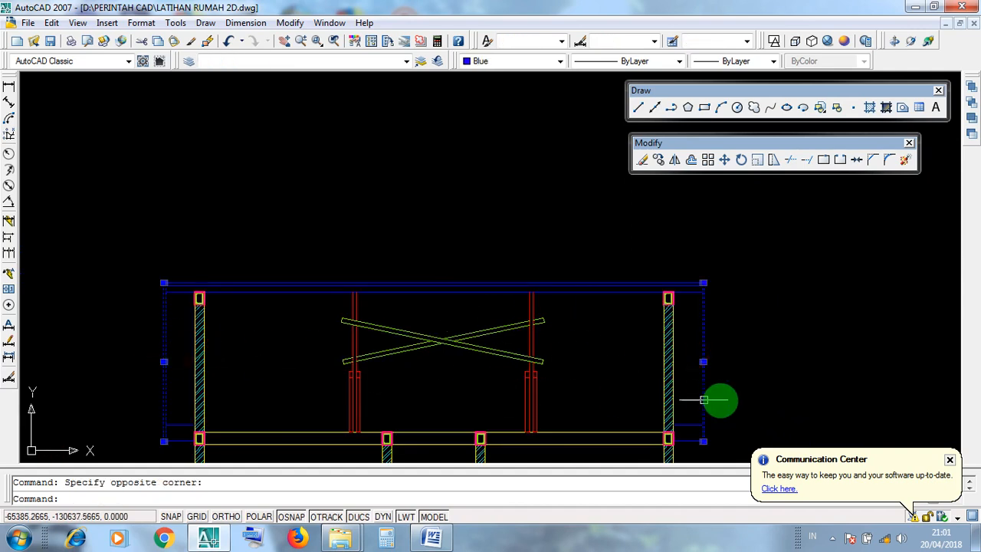
key(Escape)
click(732, 405)
click(696, 368)
key(Escape)
click(173, 359)
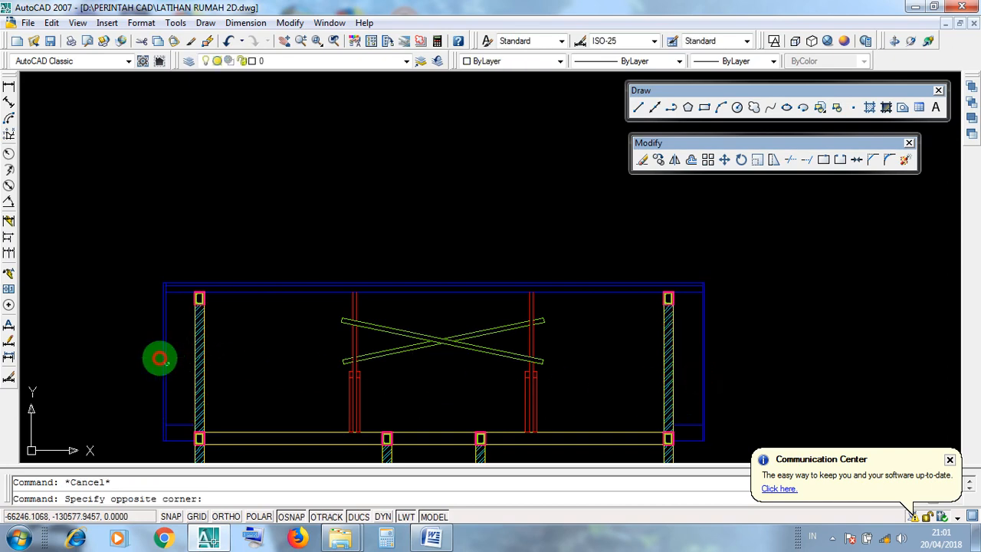
click(137, 343)
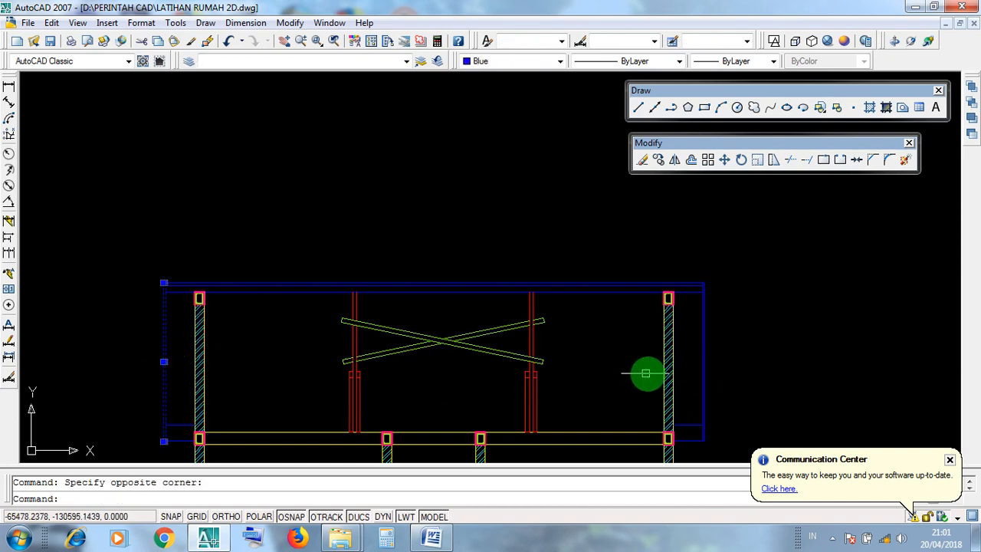
key(Escape)
Step: Inspect the paired blue vertical lines of the right-hand roof overhang up close, down to their lower corner
scroll(585, 356, up, 5)
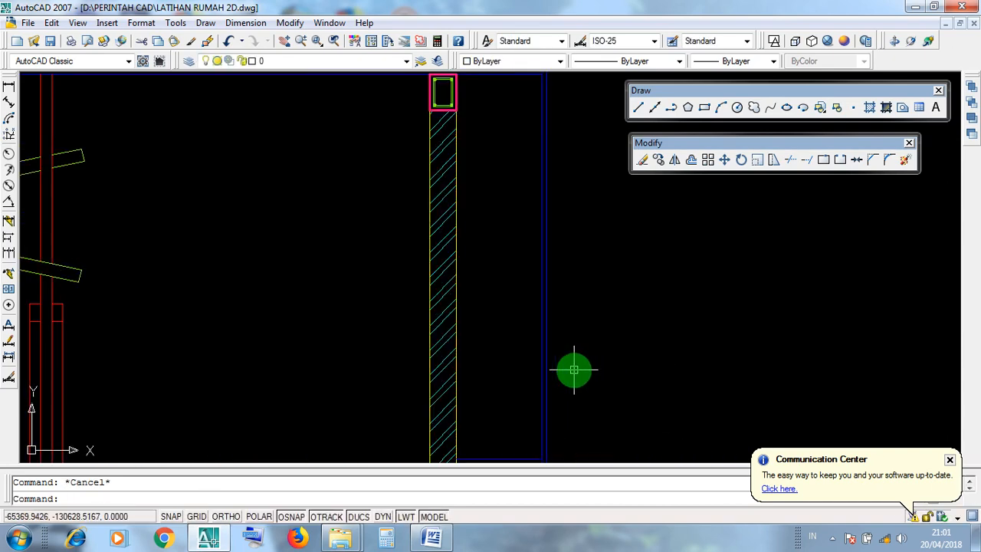
click(542, 367)
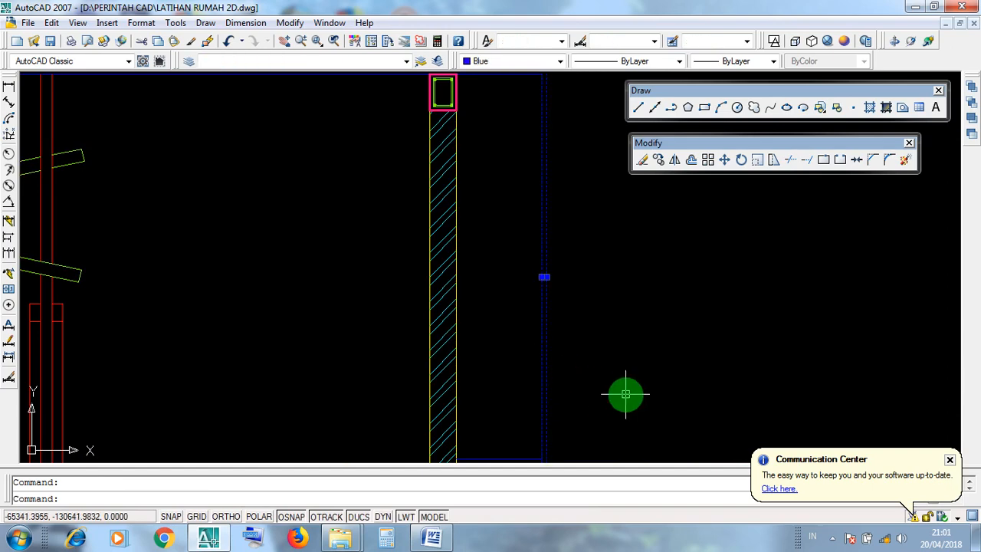
scroll(626, 394, down, 2)
scroll(625, 396, down, 2)
scroll(610, 437, up, 5)
key(Escape)
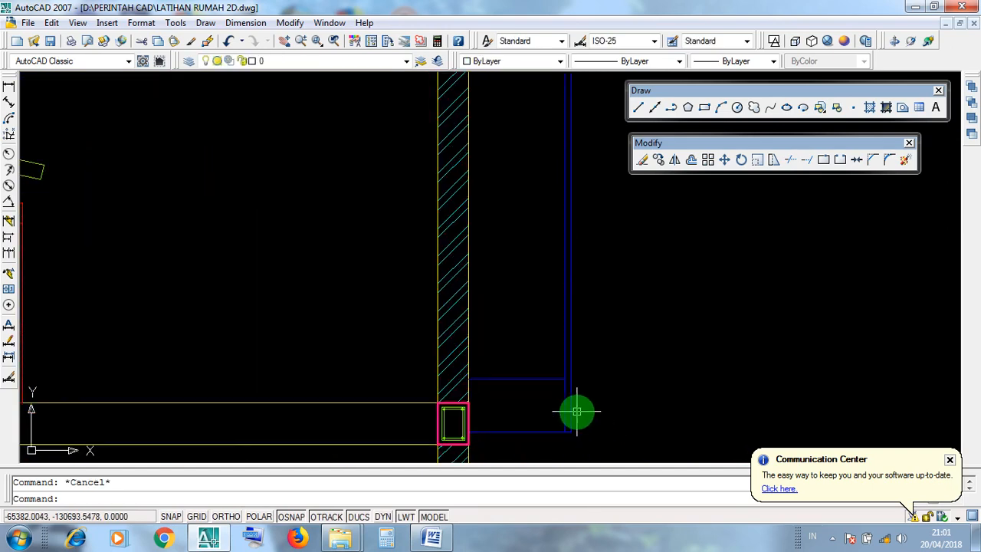
click(576, 411)
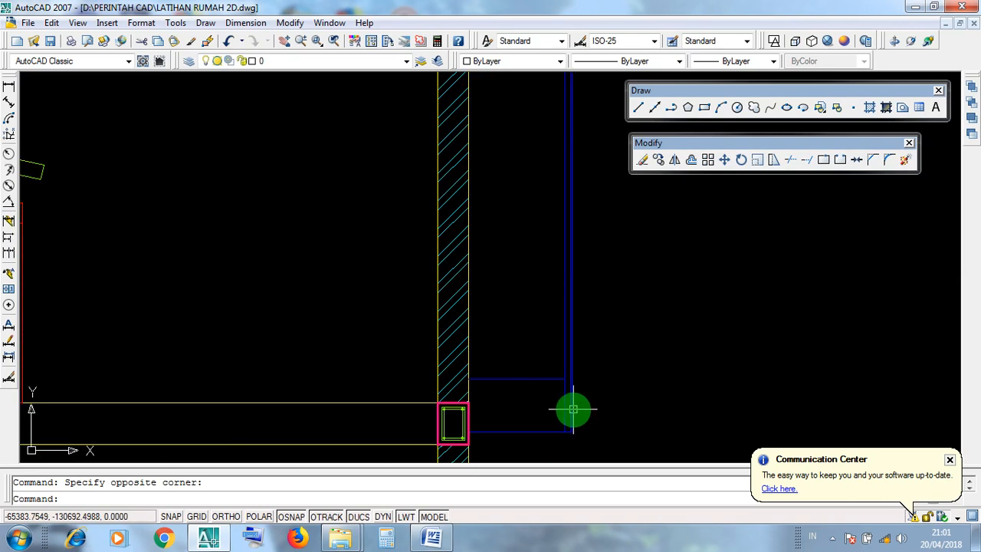
click(567, 409)
key(Escape)
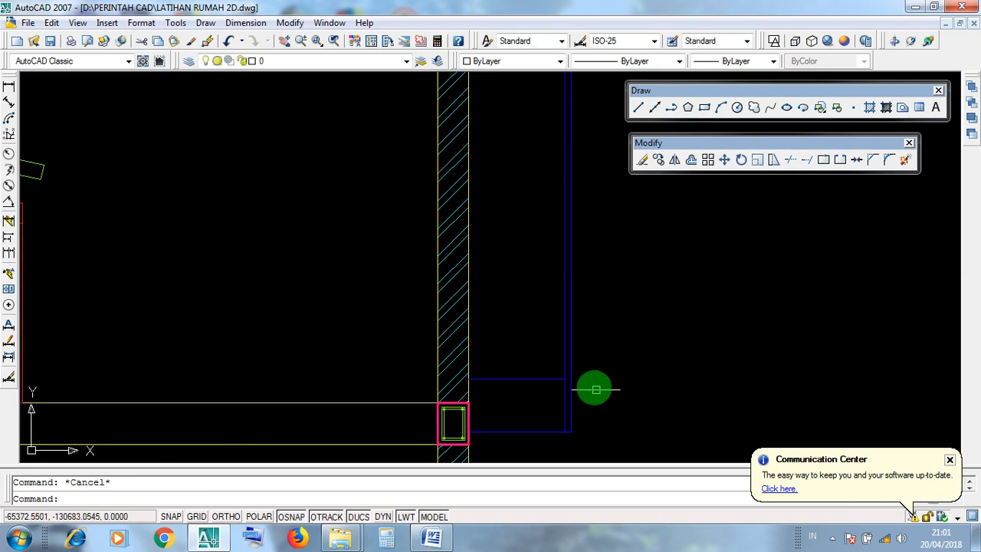
click(563, 348)
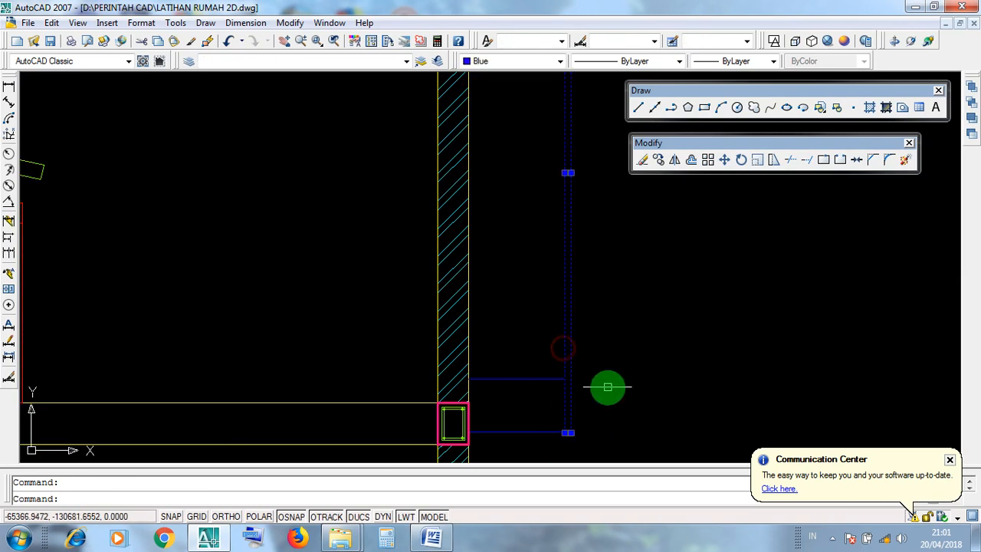
key(Escape)
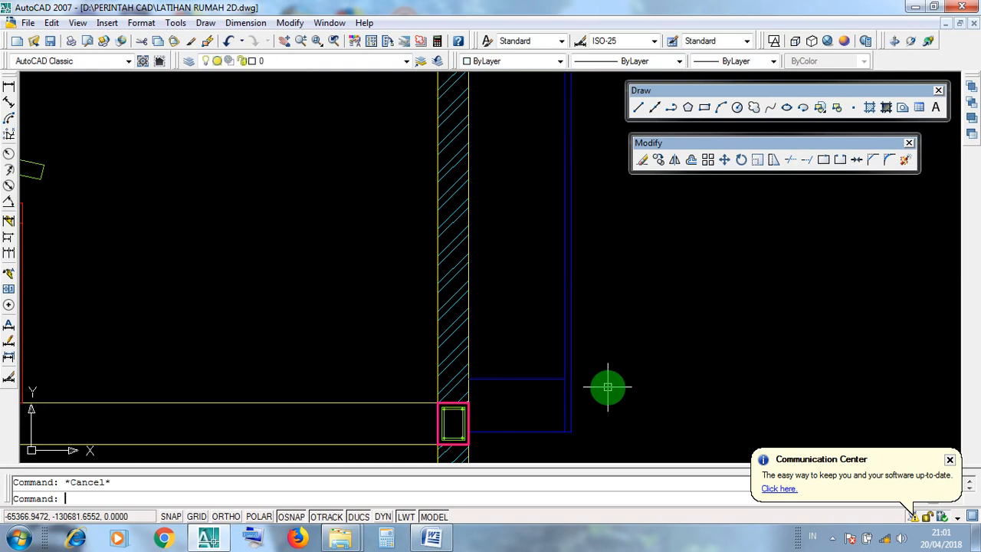
Step: Check the full height of the right-hand roof edge lines, from the ridge to the eave
scroll(608, 387, down, 3)
click(604, 335)
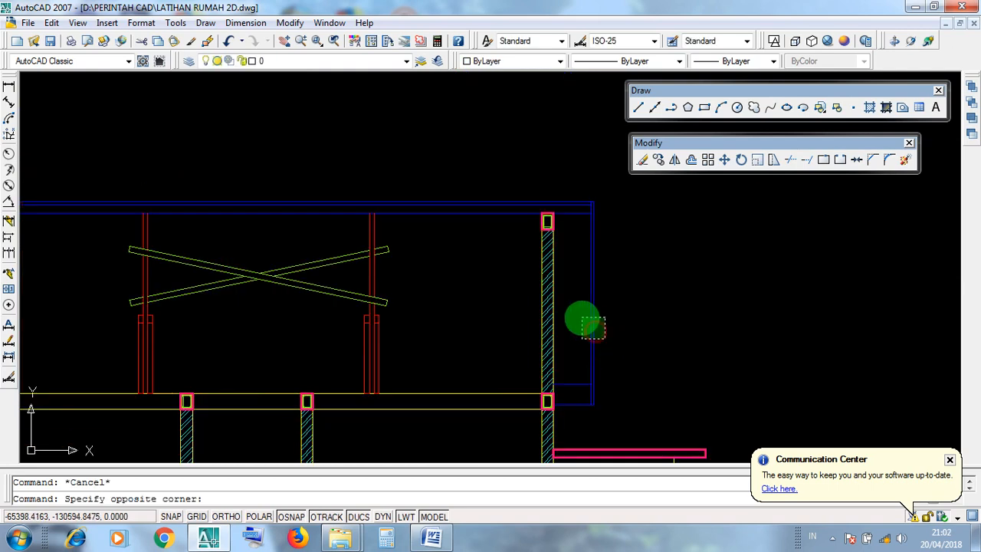
click(586, 325)
key(Escape)
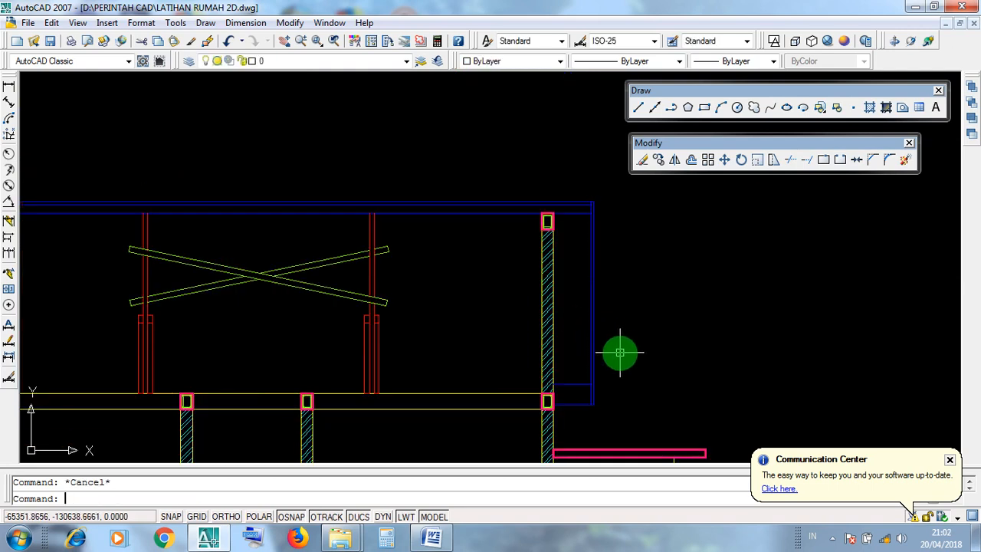
click(580, 330)
click(633, 354)
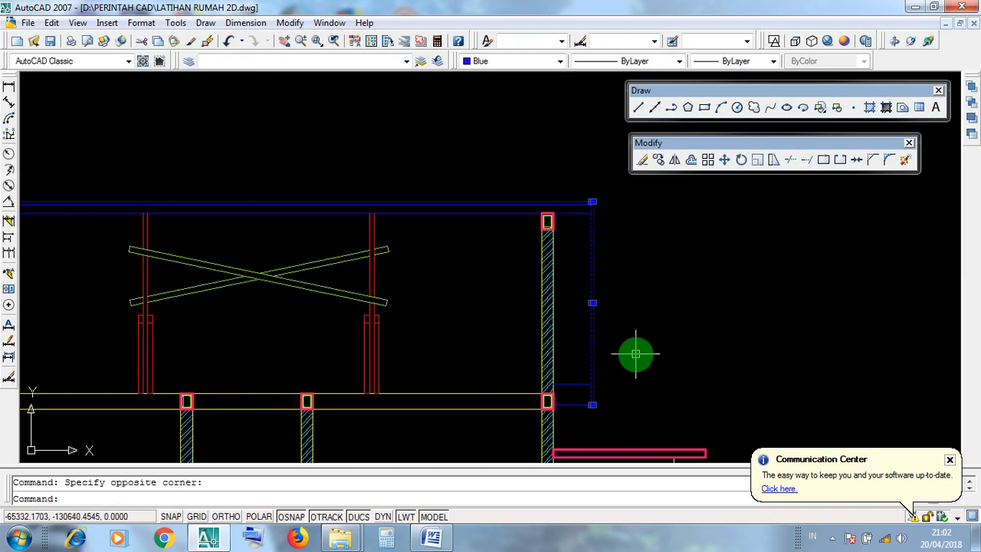
key(Escape)
Step: Inspect the paired blue vertical lines of the left-hand roof overhang, both up close and over their full height
middle_drag(457, 343, 698, 355)
click(164, 336)
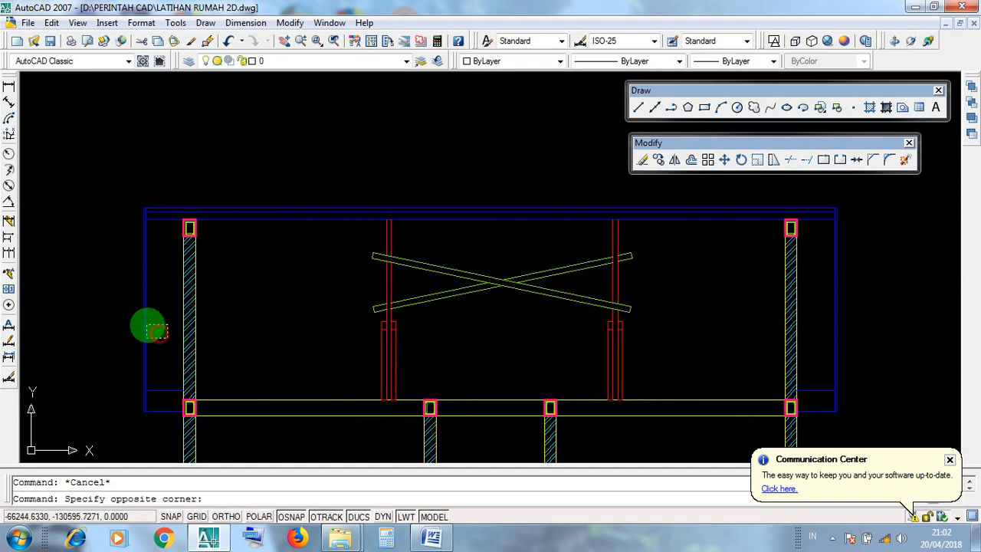
click(136, 321)
scroll(136, 348, up, 5)
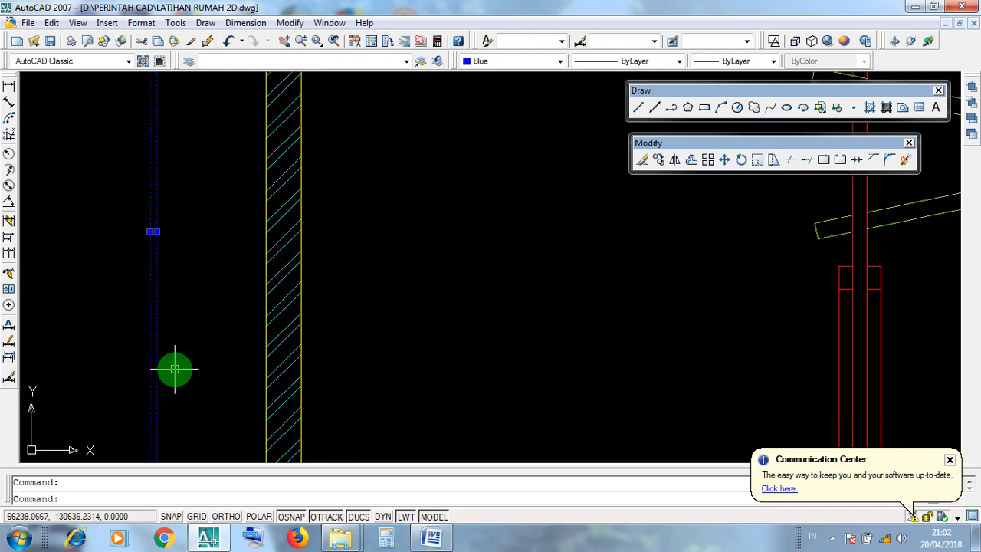
key(Escape)
scroll(146, 373, up, 4)
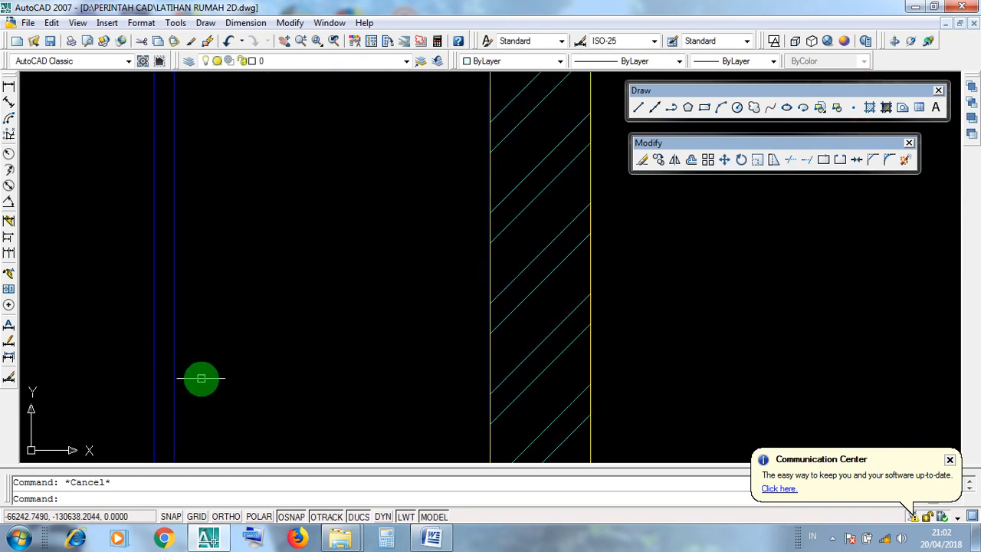
scroll(215, 369, down, 8)
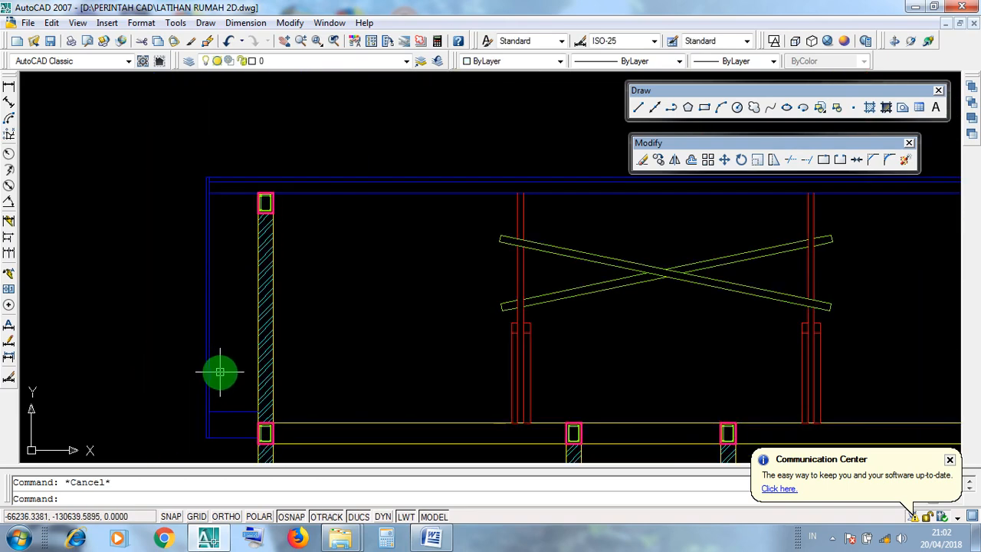
click(220, 372)
click(195, 356)
key(Escape)
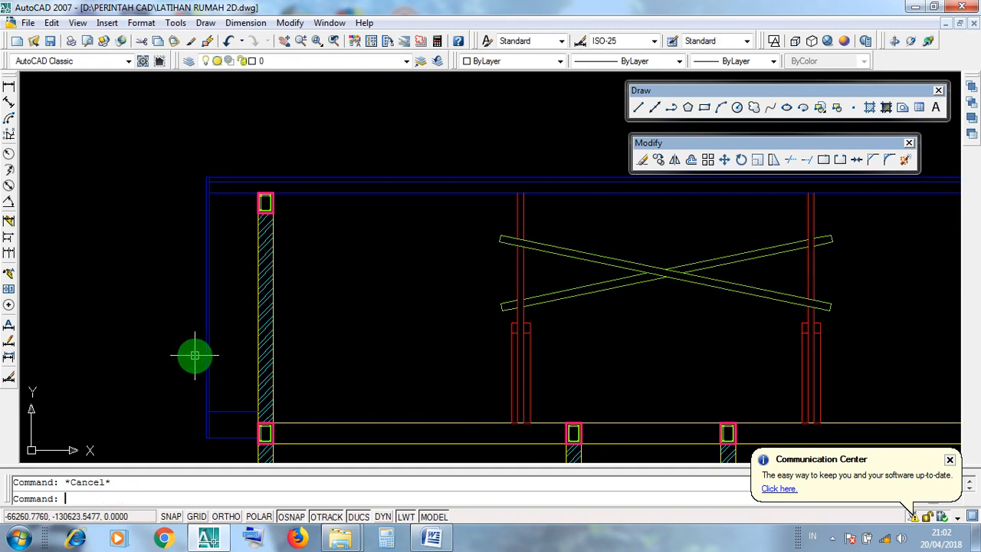
Step: Highlight the pair of blue vertical edge lines of the left-hand roof overhang to check them against the whole roof
click(219, 368)
click(194, 353)
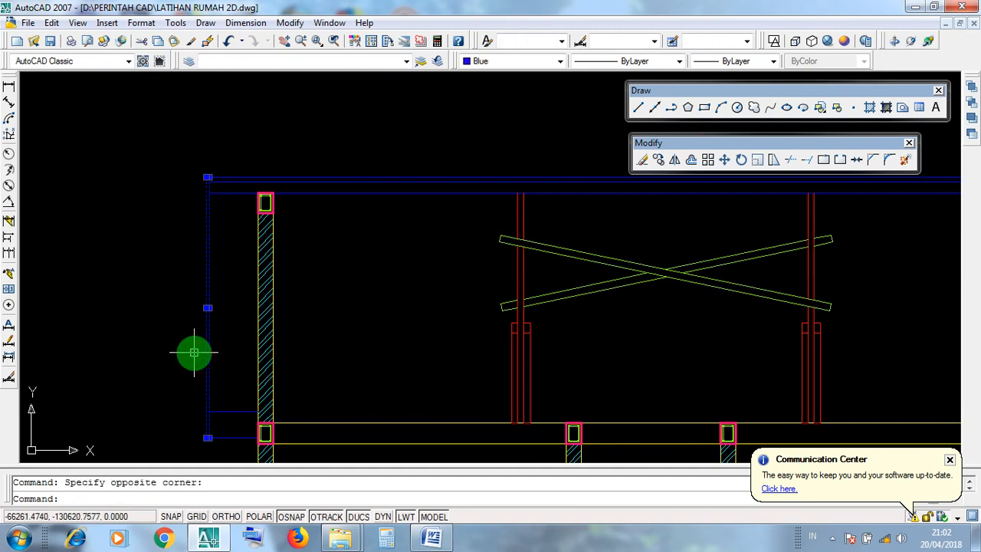
key(Escape)
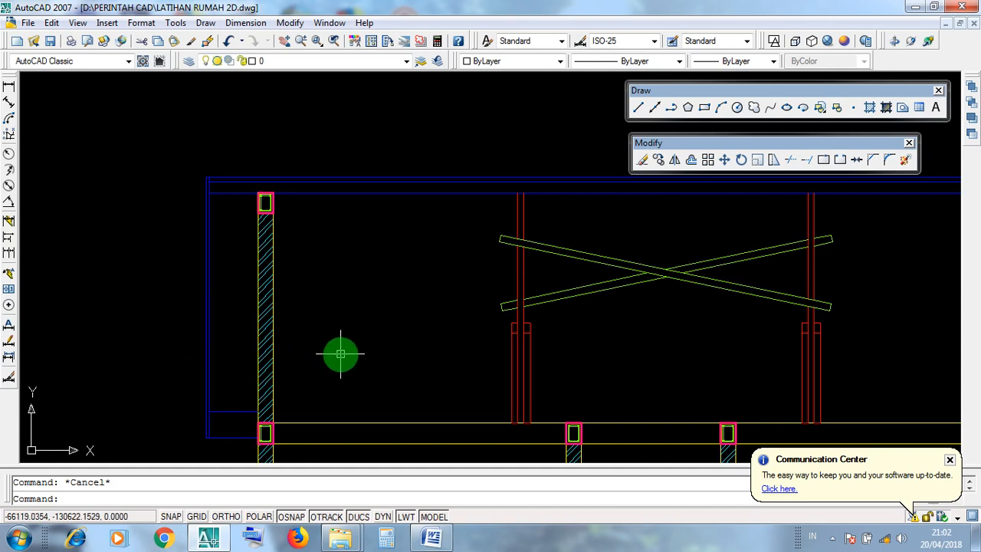
scroll(341, 354, down, 2)
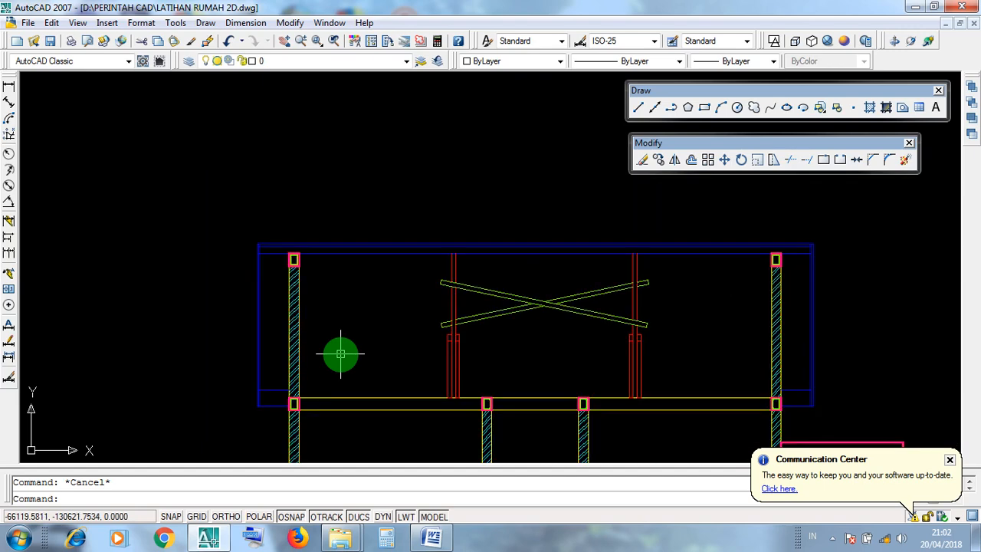
Step: Highlight the two blue horizontal lines at the foot of the left-hand overhang, between its vertical edge and the wall
scroll(268, 398, up, 4)
click(305, 414)
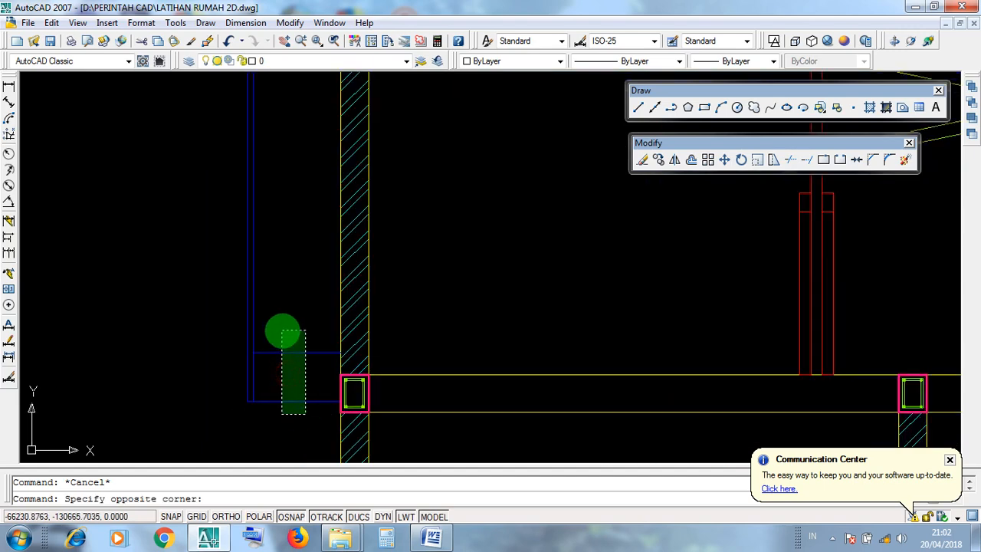
click(282, 331)
click(299, 413)
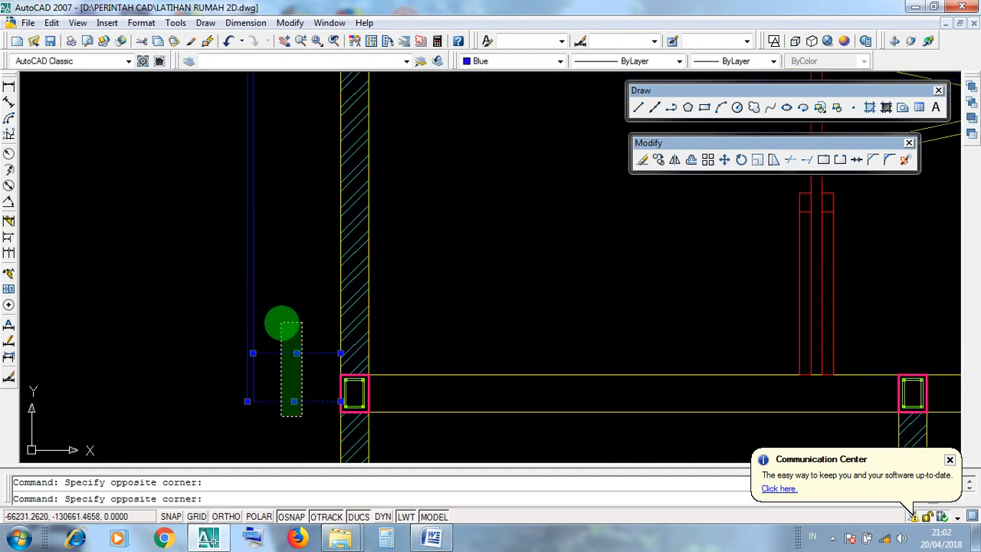
click(280, 324)
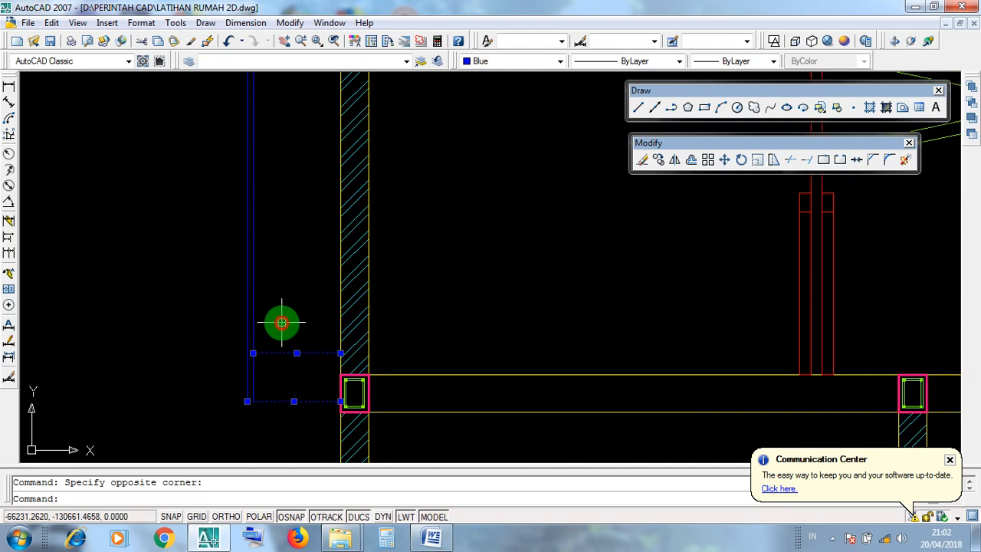
click(306, 399)
click(296, 324)
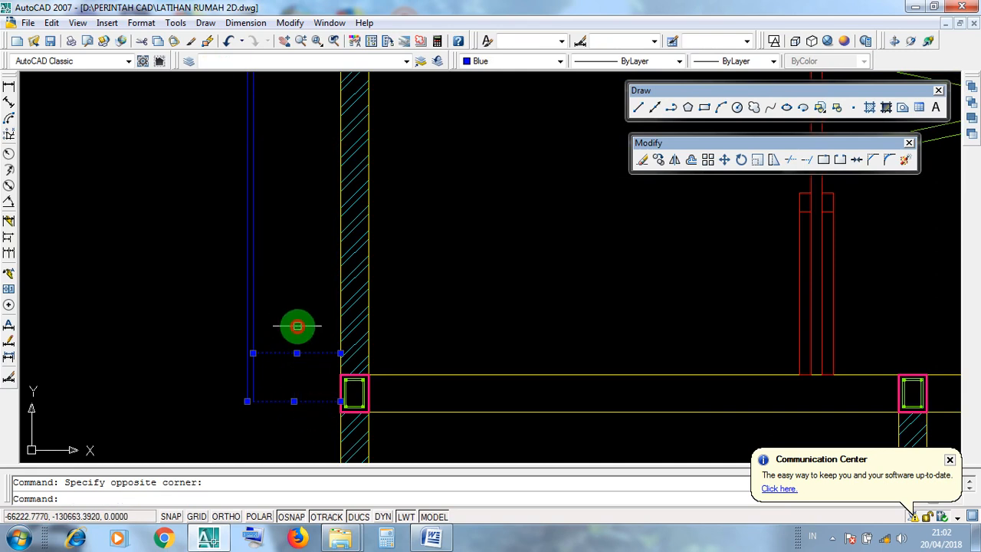
click(312, 398)
click(304, 326)
scroll(310, 355, up, 3)
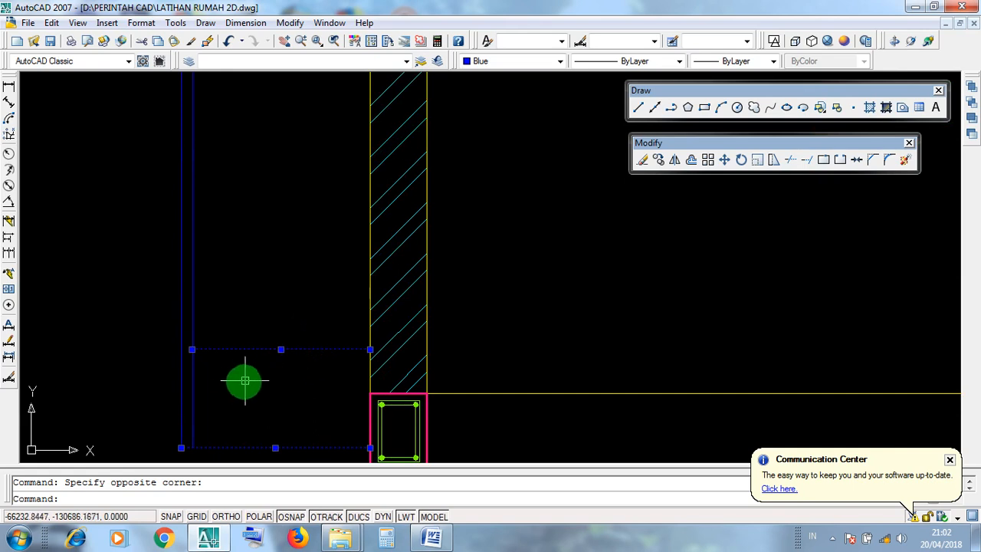
Step: Check the left overhang's vertical edge lines and the wall column edge that bound the two horizontal lines
click(180, 380)
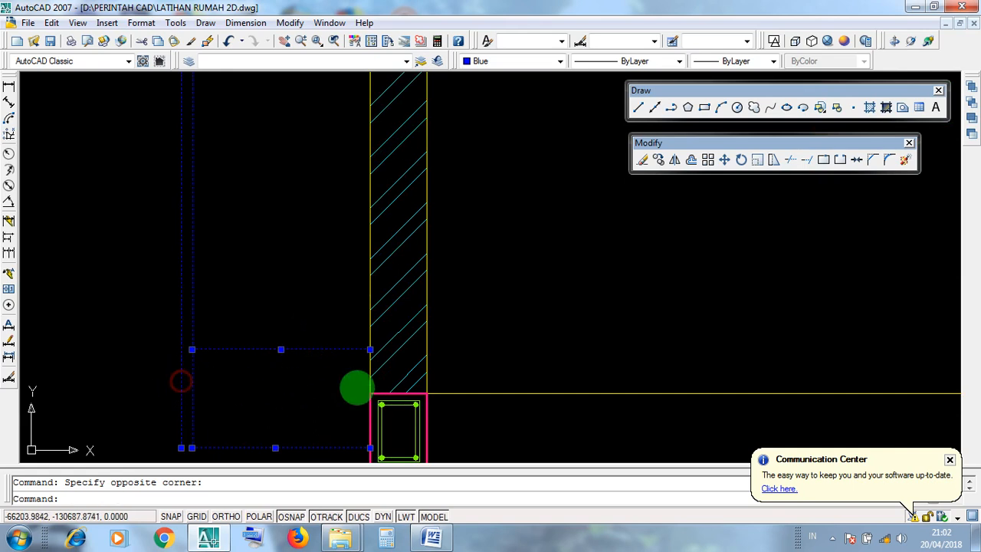
click(370, 368)
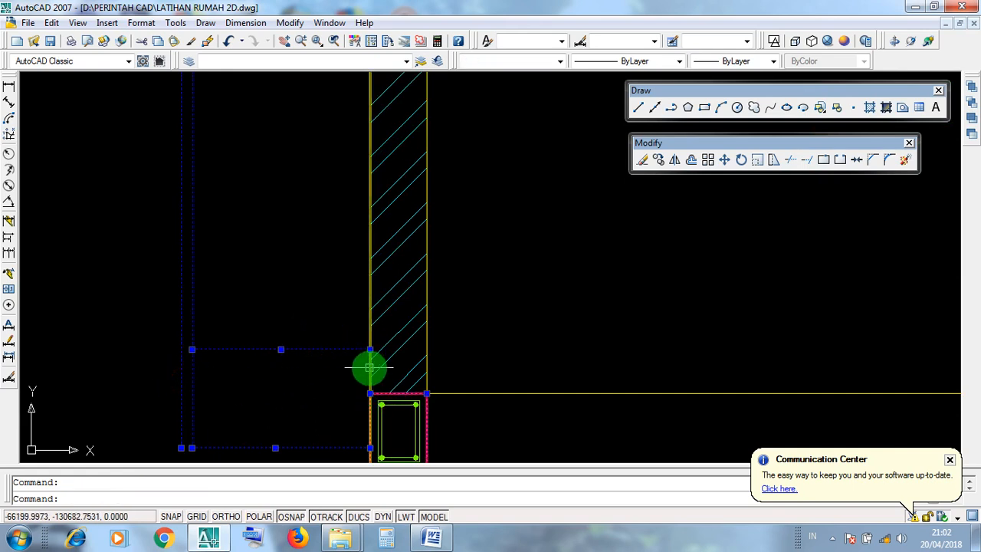
key(Escape)
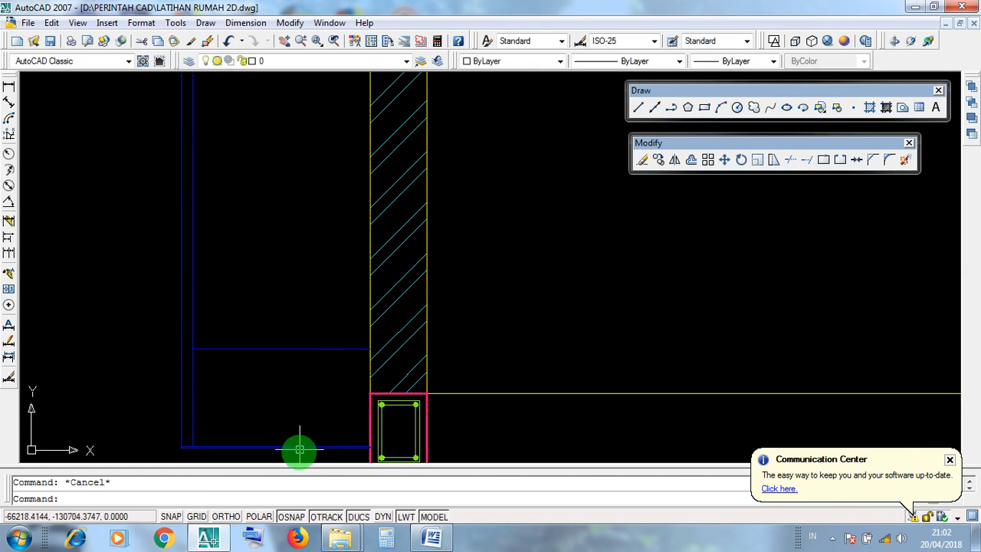
Step: Examine the lower and the upper horizontal line of the left-hand overhang one after the other
drag(299, 450, 279, 311)
key(Escape)
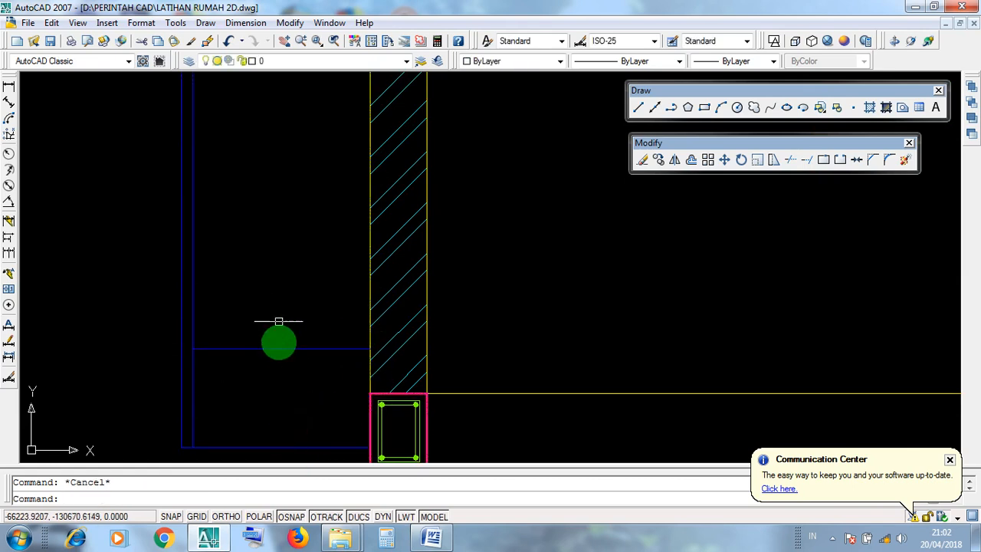
click(295, 447)
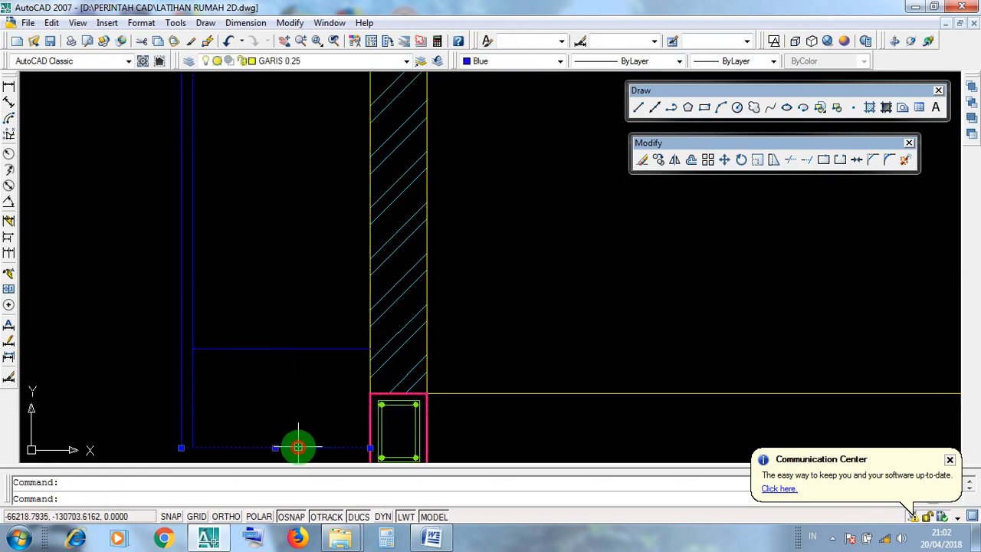
click(301, 350)
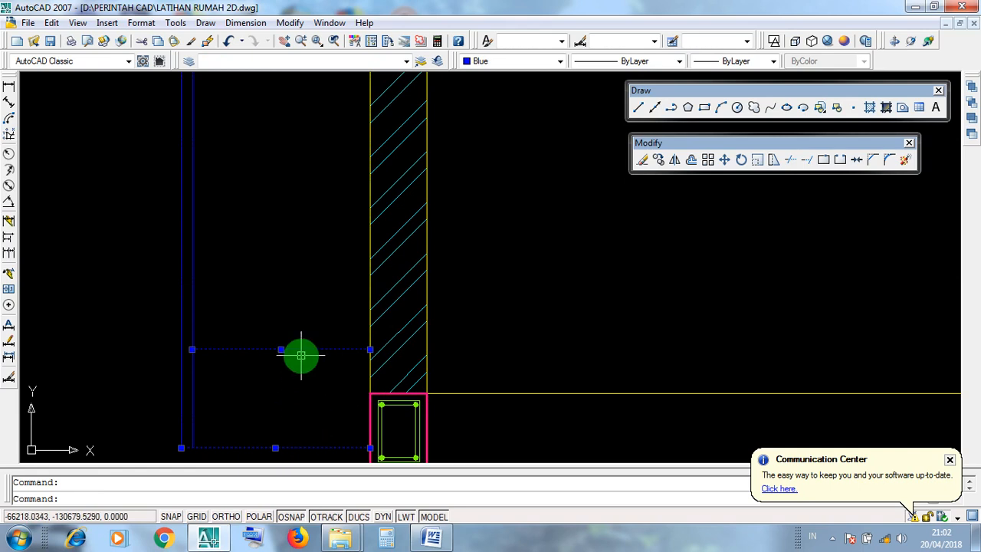
key(Escape)
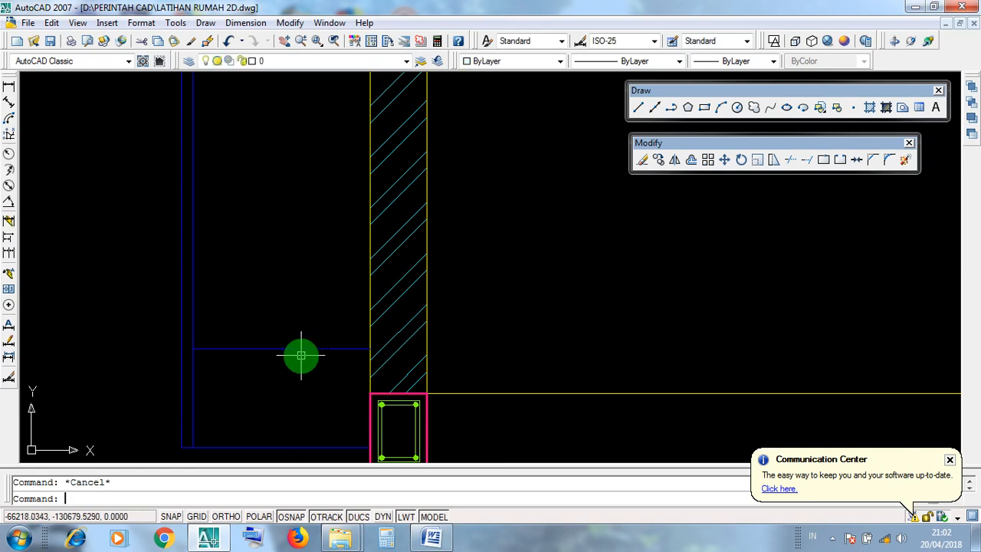
Step: Inspect the two blue horizontal lines at the foot of the right-hand roof overhang up close
scroll(301, 355, down, 4)
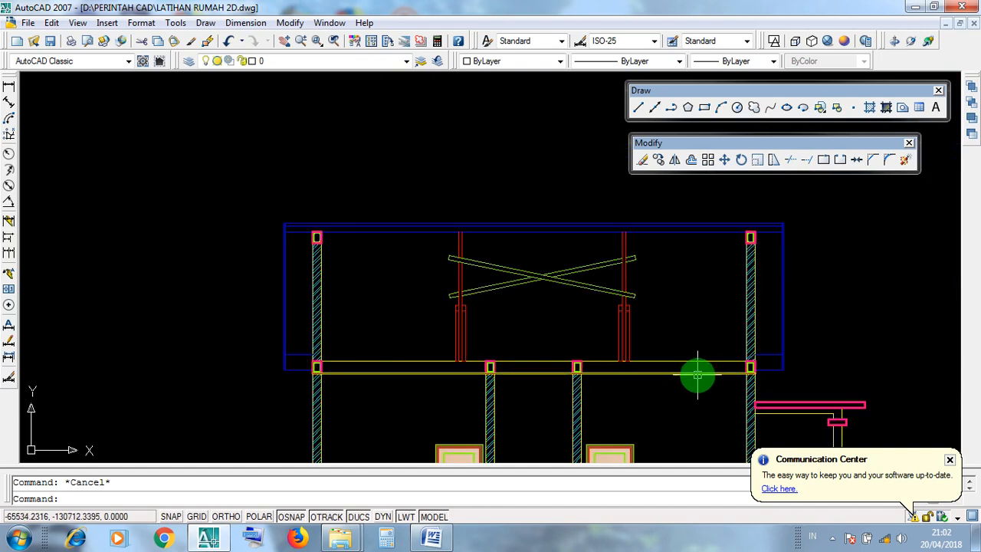
middle_drag(697, 373, 514, 367)
scroll(580, 364, up, 1)
scroll(580, 364, up, 6)
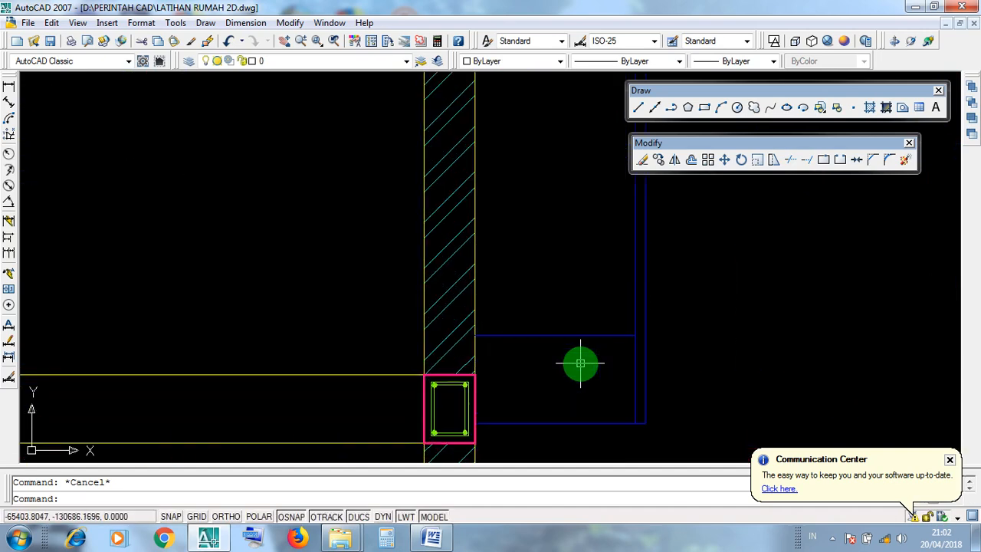
click(581, 429)
click(575, 398)
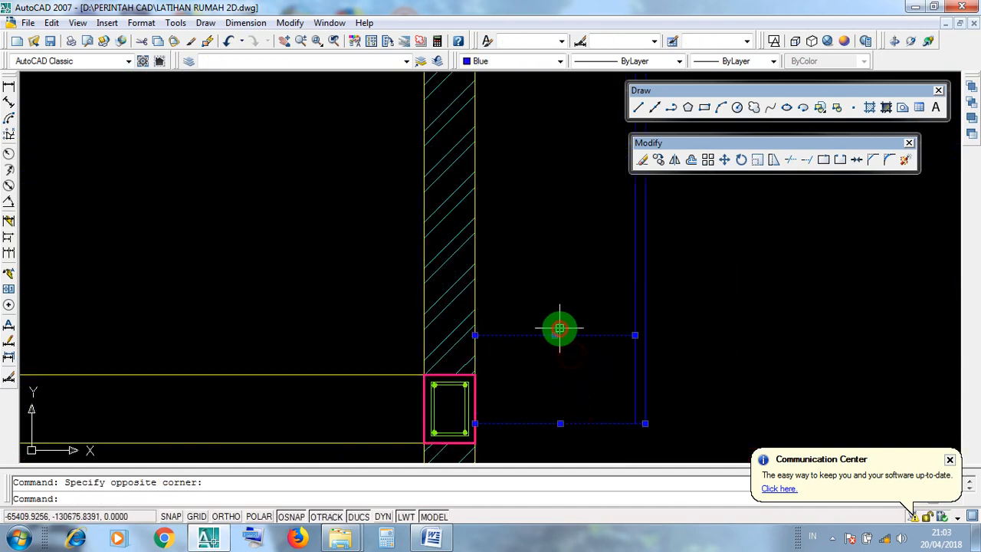
key(Escape)
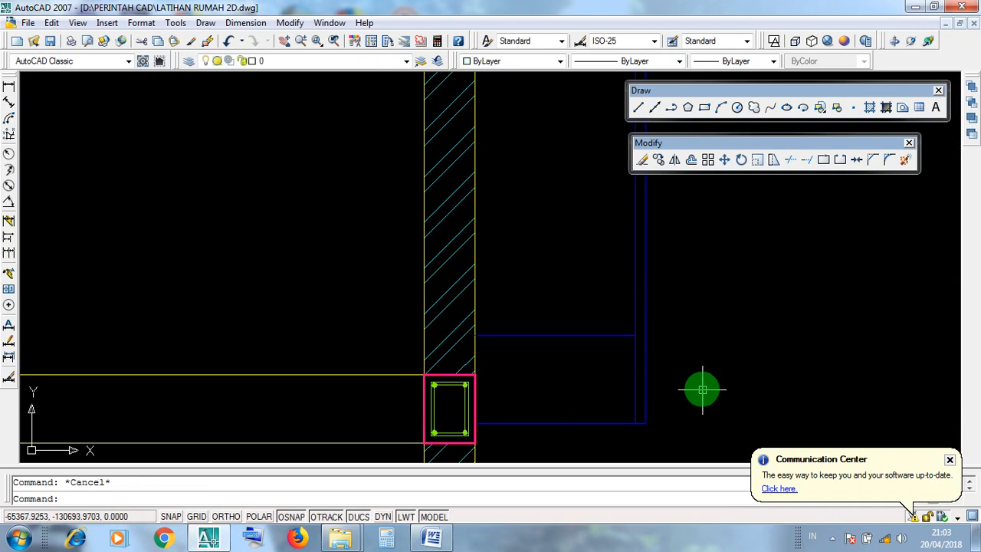
Step: Highlight the lower parts of the two red roof posts standing on the yellow beam
scroll(637, 353, down, 5)
scroll(426, 329, up, 2)
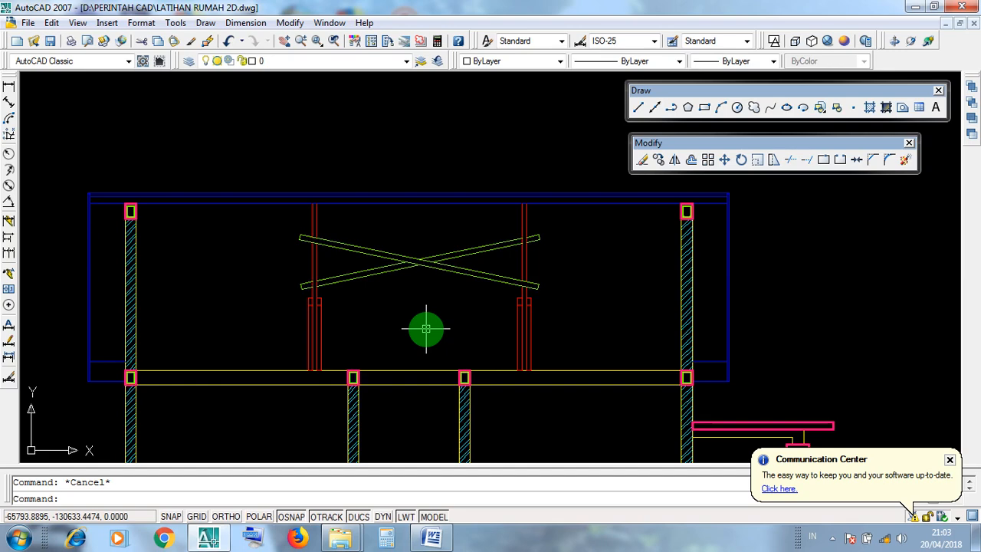
scroll(416, 292, up, 2)
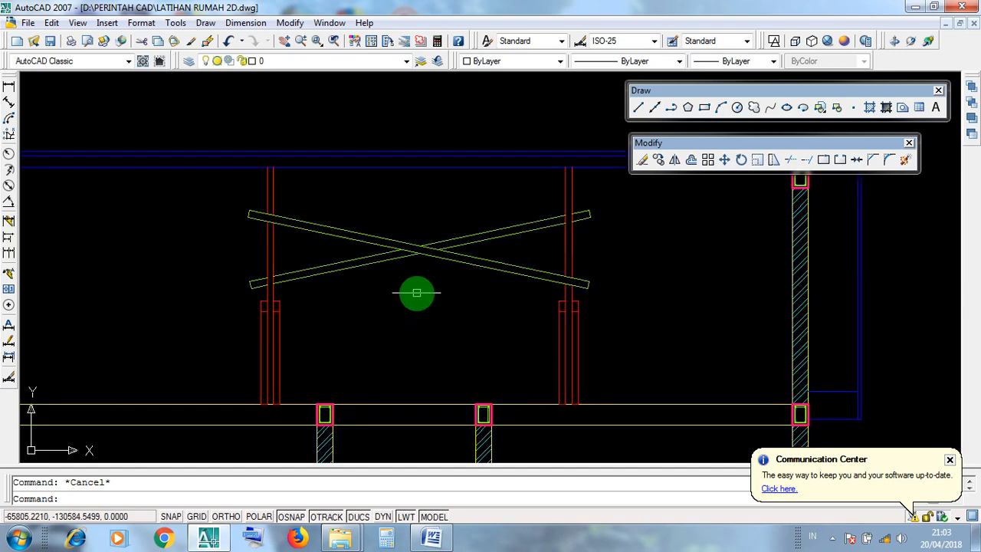
middle_drag(427, 308, 478, 350)
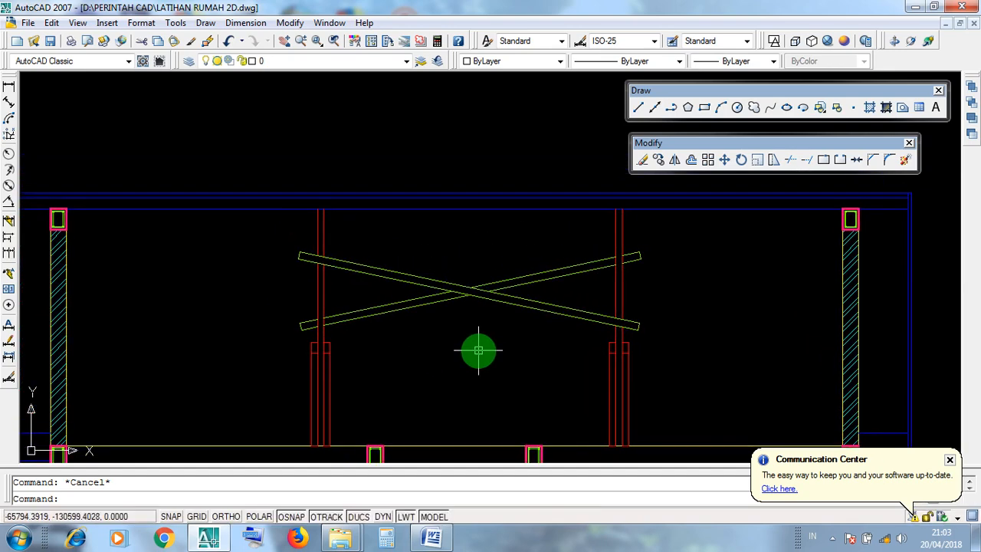
click(646, 398)
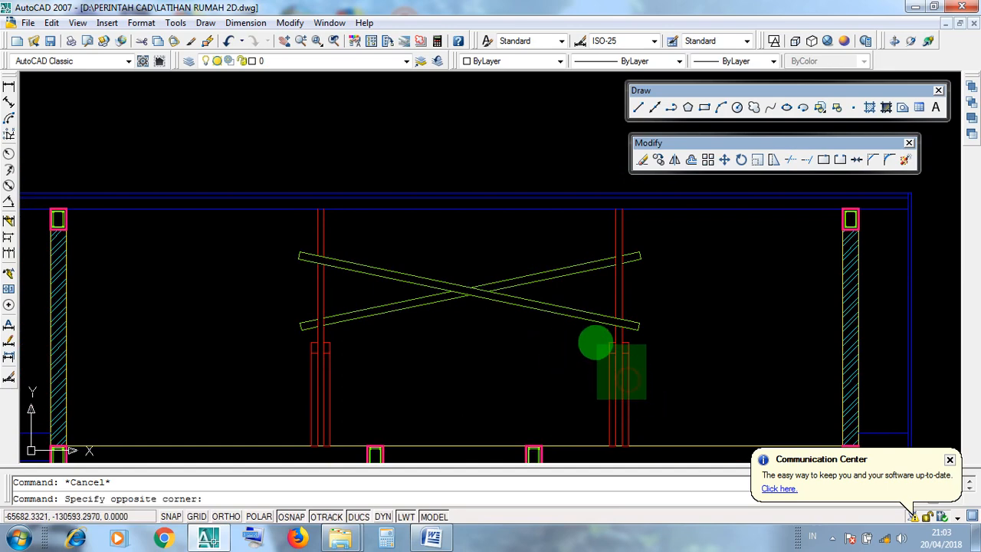
click(593, 339)
click(389, 385)
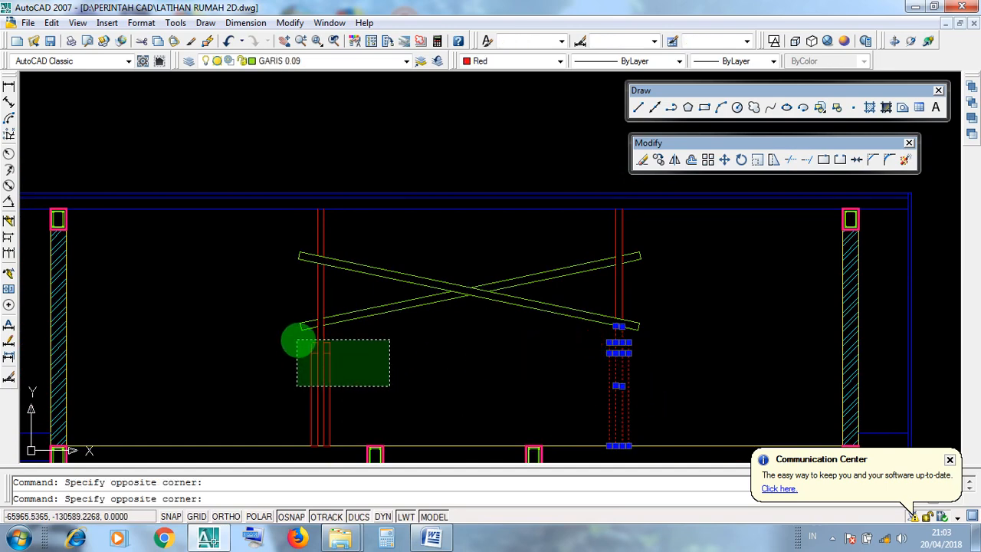
click(299, 342)
Step: Follow both red posts up past the crossed green braces to the blue ridge lines
scroll(631, 302, up, 4)
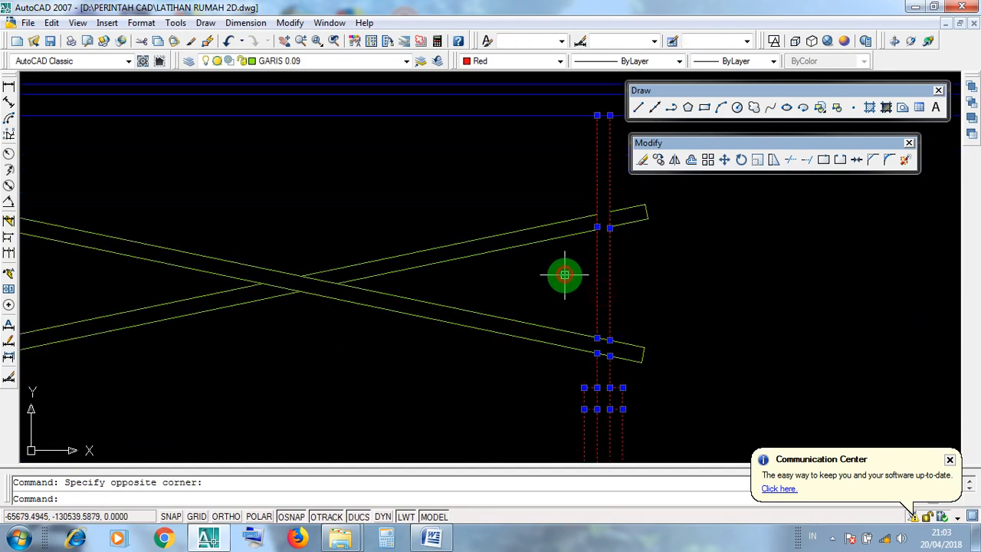
middle_drag(565, 276, 557, 340)
scroll(557, 330, down, 2)
click(207, 254)
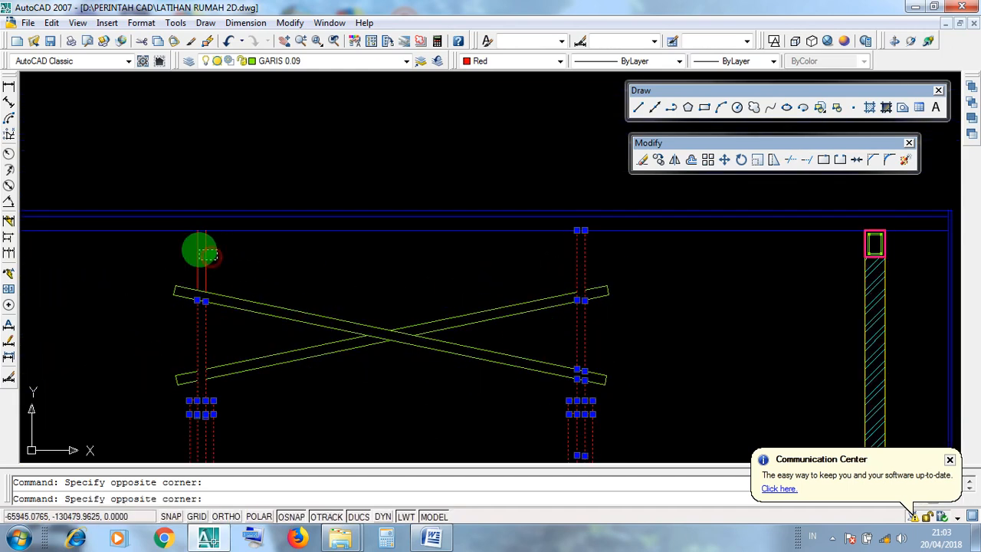
middle_drag(300, 298, 304, 247)
key(Escape)
scroll(571, 363, down, 2)
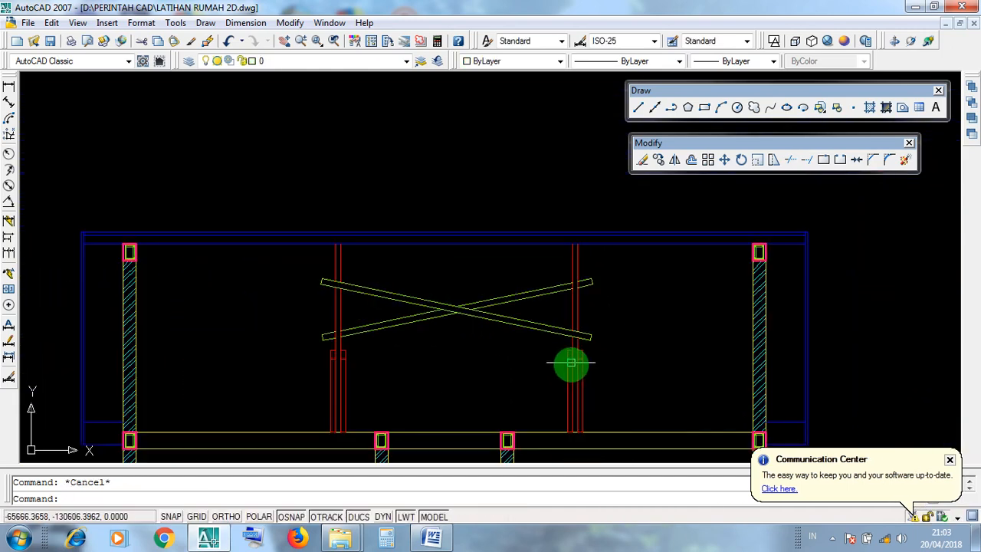
Step: Check the wider red base pieces of the right post alone and of both posts together
click(583, 384)
click(567, 355)
key(Escape)
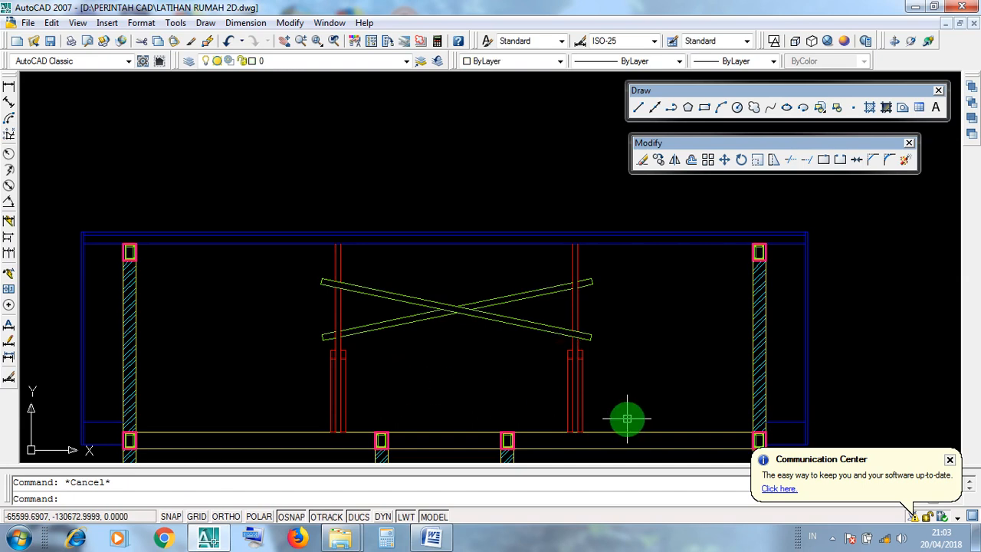
click(627, 419)
click(541, 373)
click(416, 394)
click(296, 368)
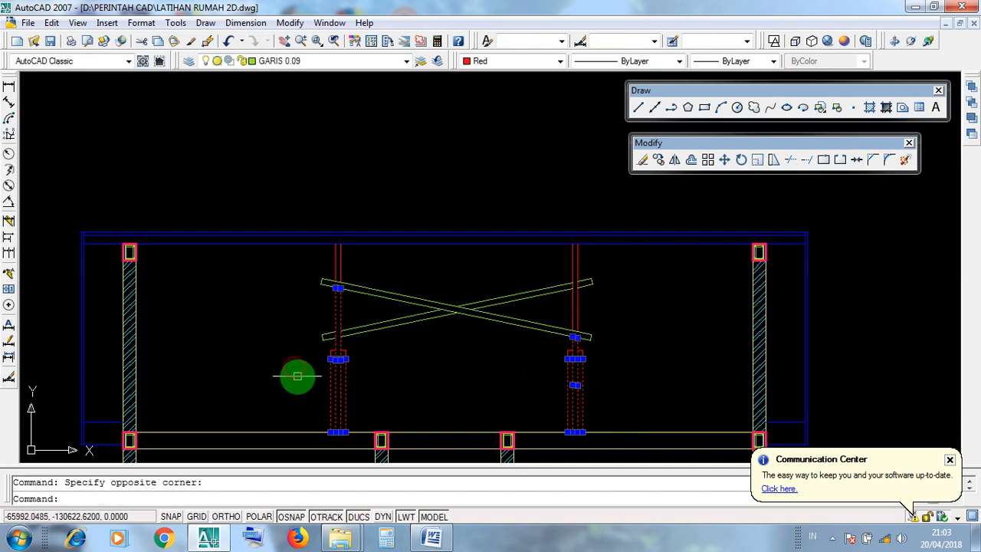
key(Escape)
Step: Compare the upper and lower red segments of the right and left roof posts by highlighting them together
click(594, 375)
click(561, 347)
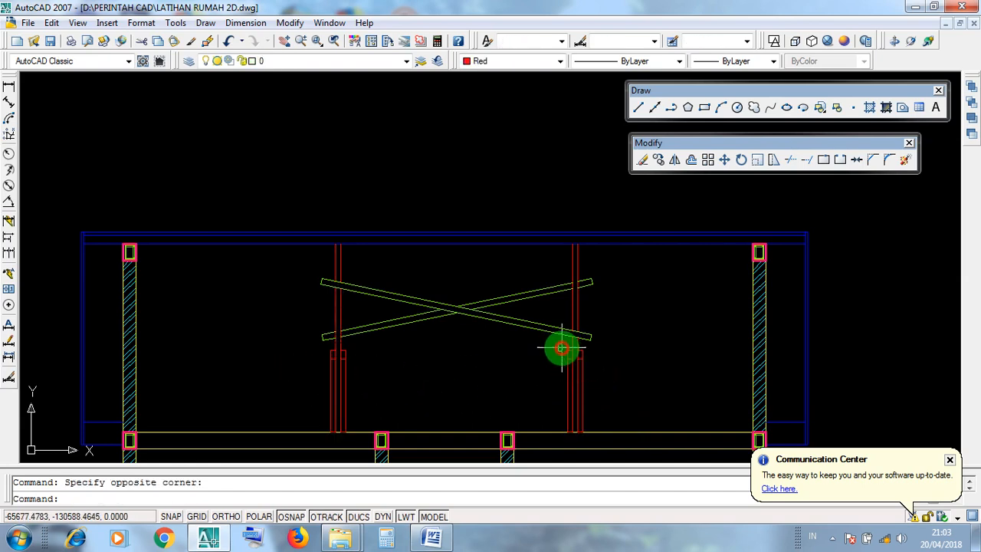
click(321, 266)
click(375, 390)
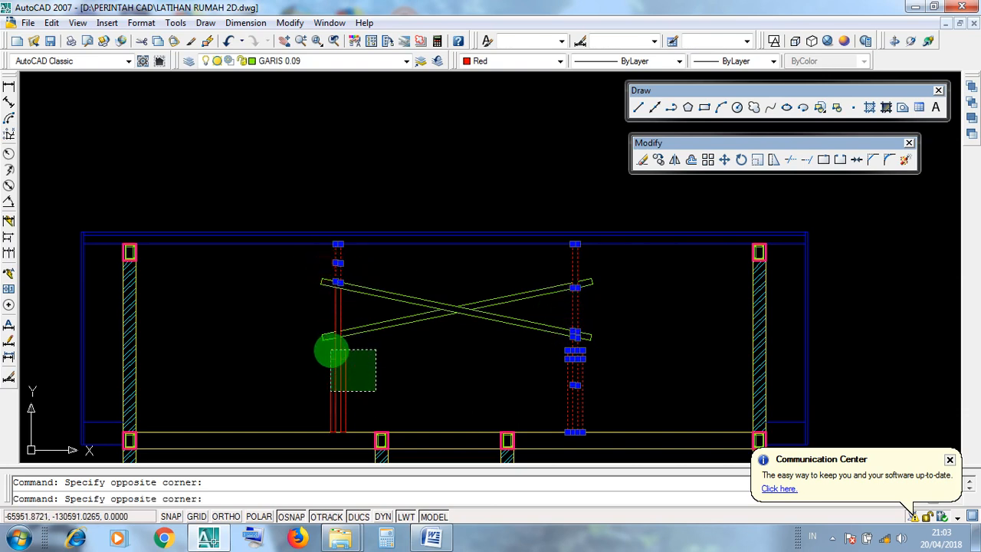
click(330, 351)
key(Escape)
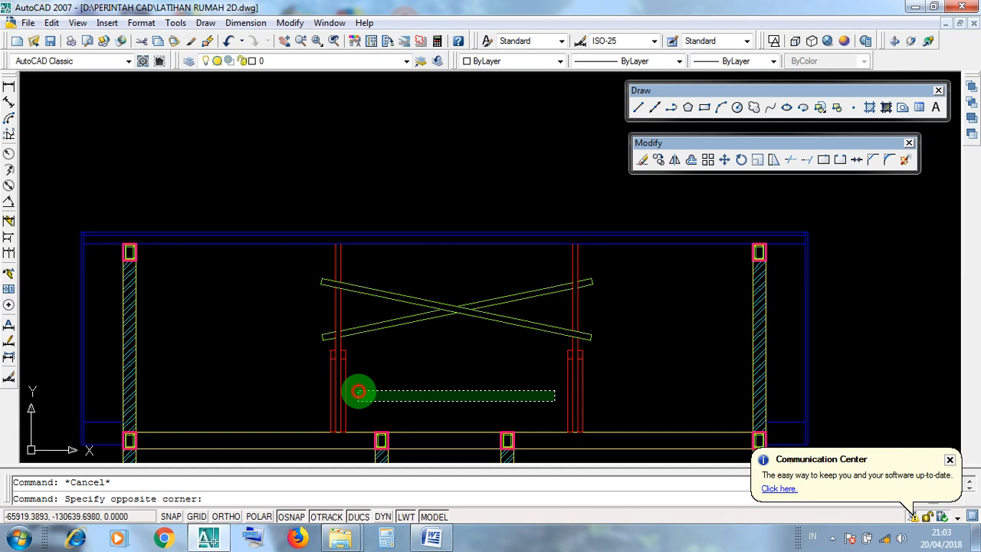
Step: Inspect the green cross-brace segments beside the right red post and beside the left red post
click(359, 393)
scroll(434, 276, up, 2)
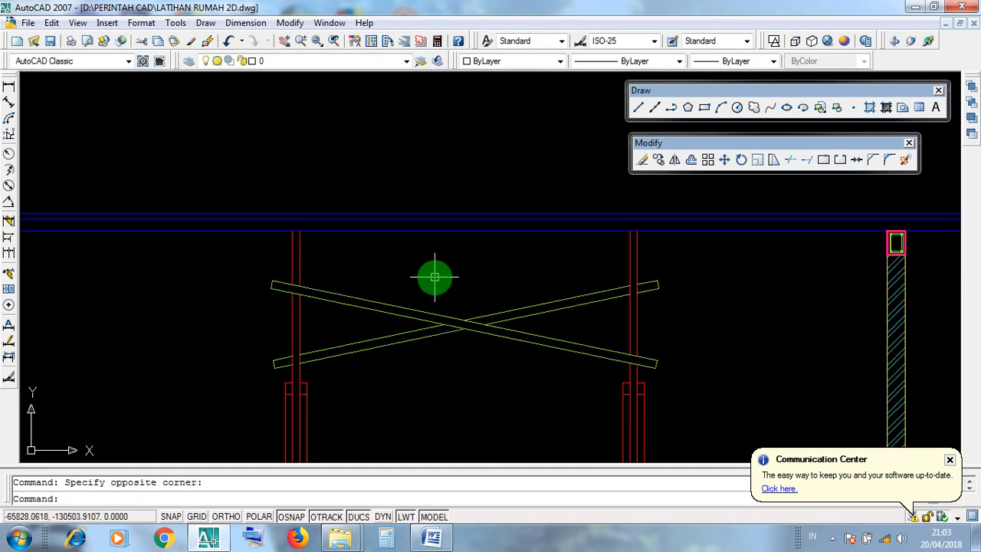
click(576, 360)
click(573, 329)
key(Escape)
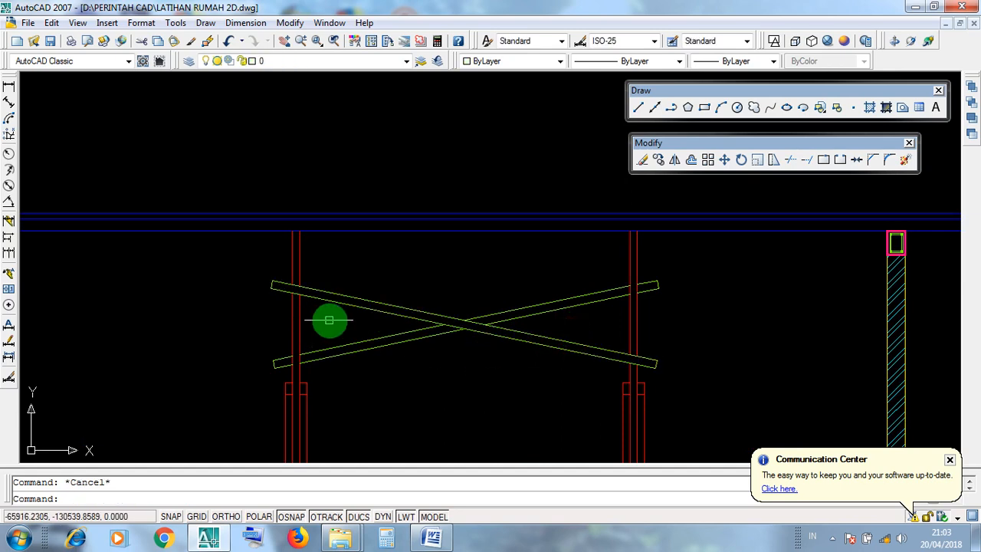
click(333, 319)
click(318, 276)
key(Escape)
Step: Highlight the segments of both crossed green braces together, following them from the left post to the right post
click(239, 267)
click(319, 324)
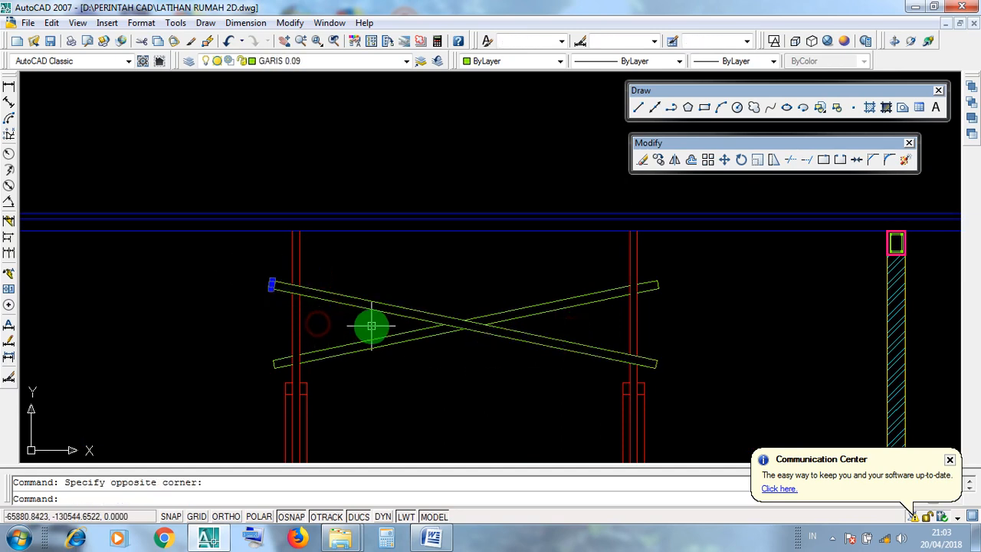
click(370, 344)
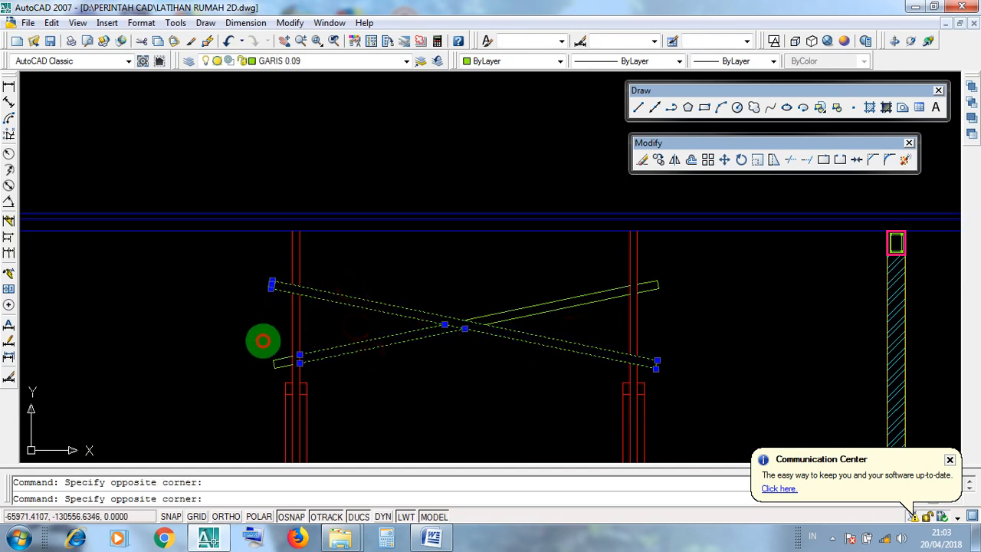
click(606, 319)
click(576, 278)
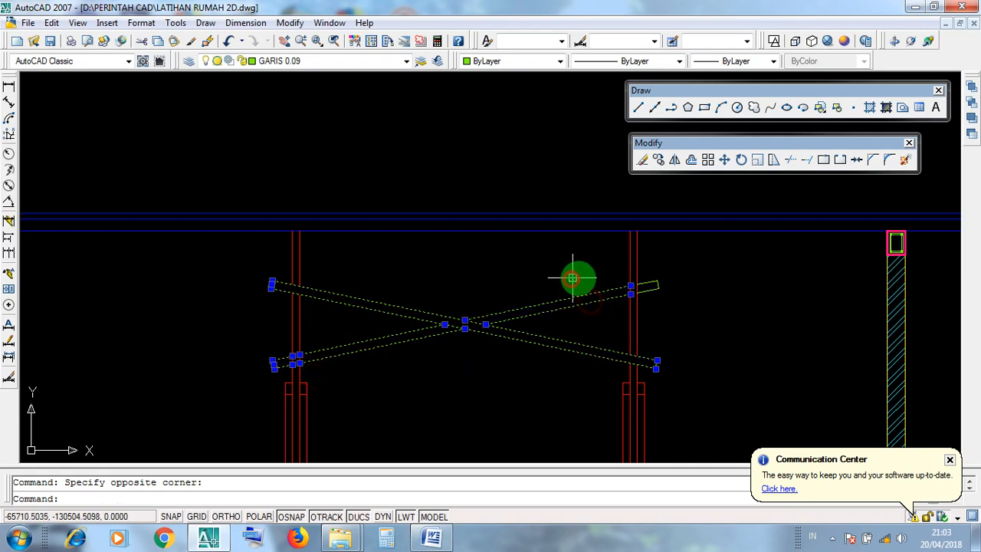
key(Escape)
Step: Check the rising green brace alone between the crossing point and the right red post
click(541, 322)
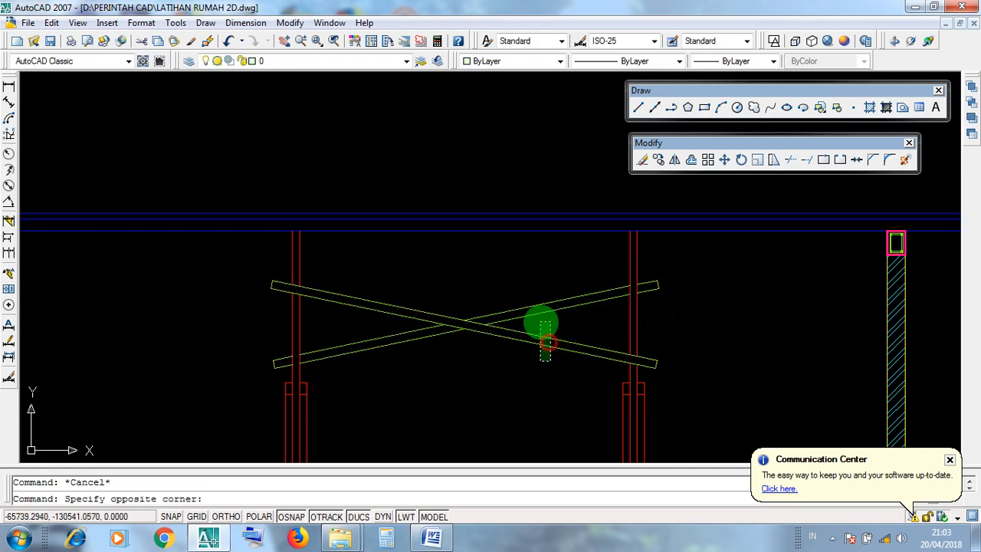
click(541, 328)
key(Escape)
click(569, 322)
click(553, 280)
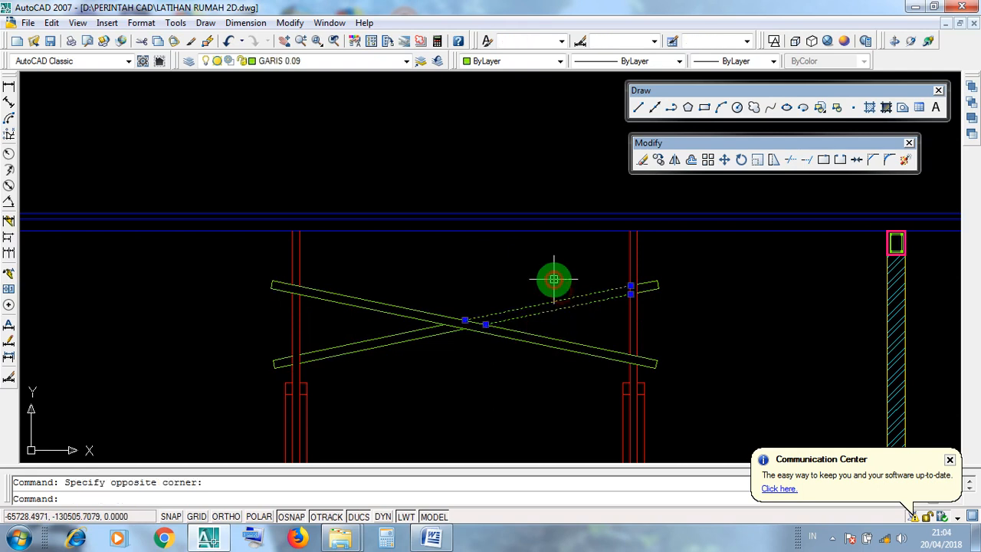
key(Escape)
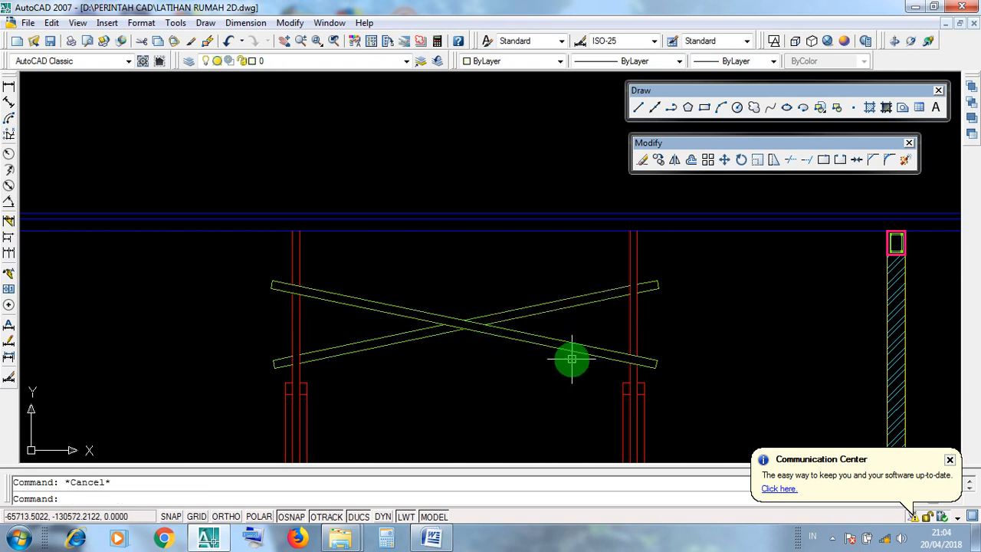
Step: Highlight the lower portions of both red posts below the green braces and view them within the whole roof section
click(569, 394)
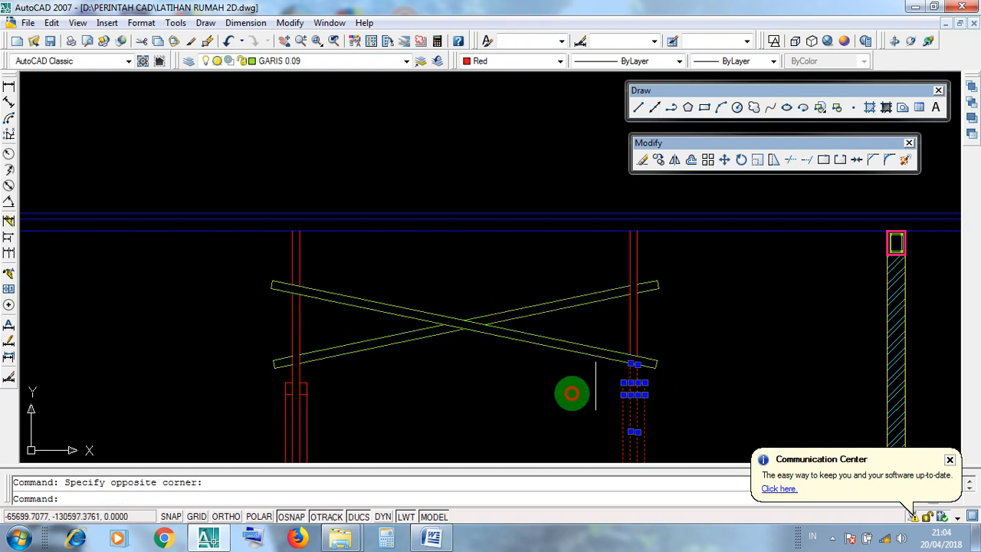
click(357, 401)
click(284, 386)
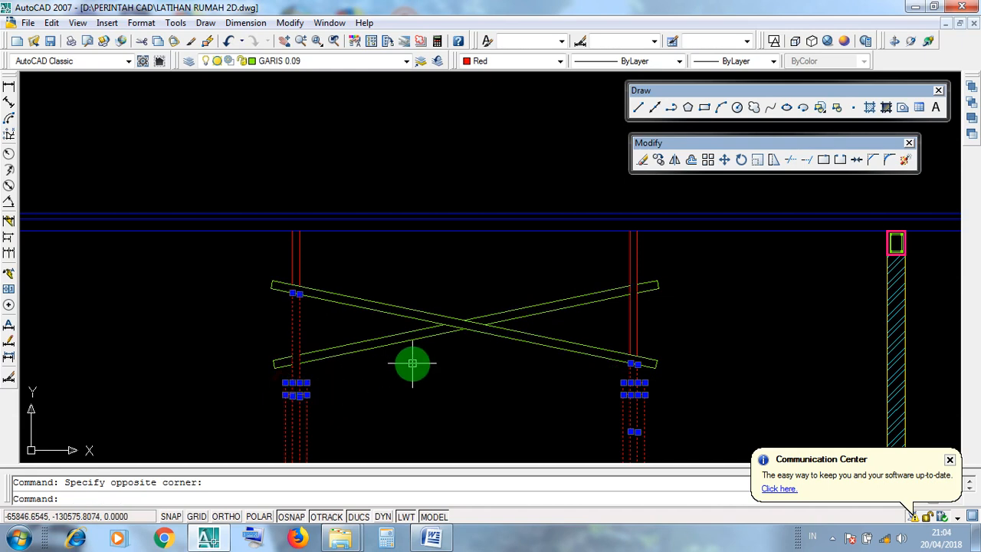
scroll(421, 315, down, 4)
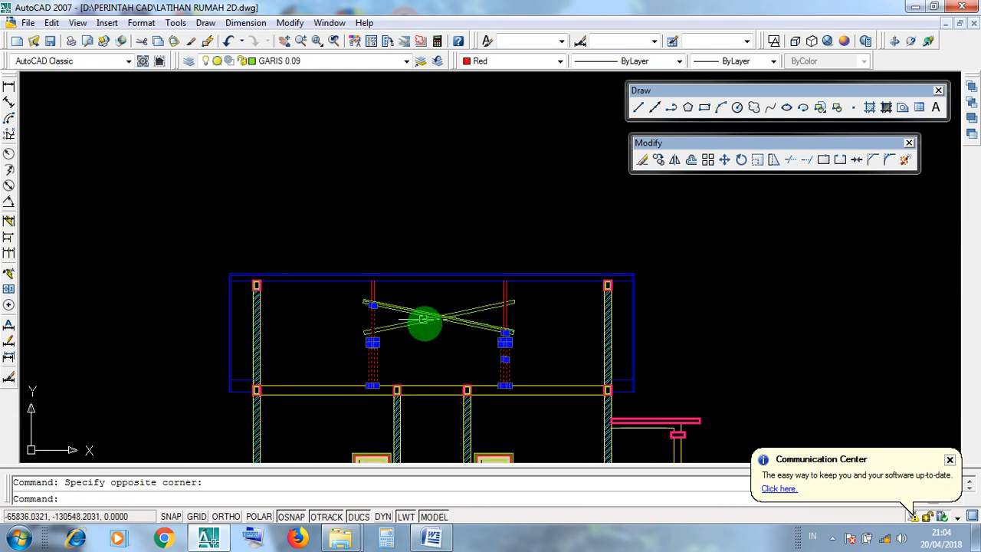
key(Escape)
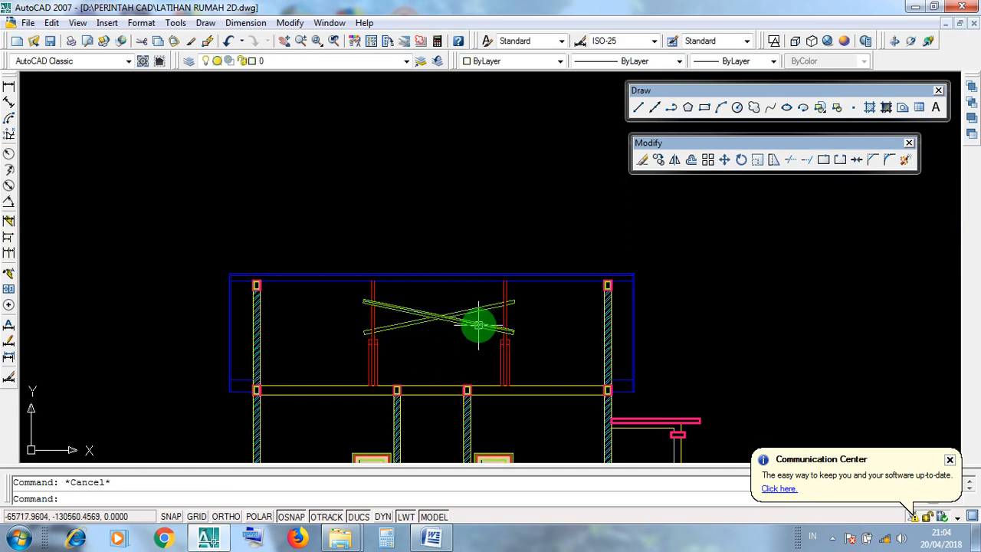
Step: Highlight the right red post from its wider base up to the blue ridge line
scroll(484, 331, up, 2)
click(501, 349)
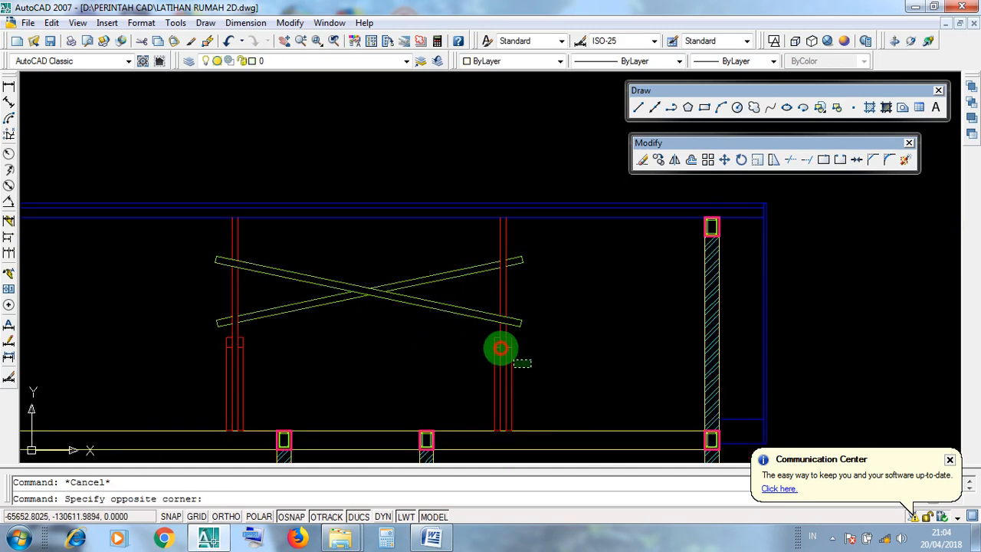
click(482, 338)
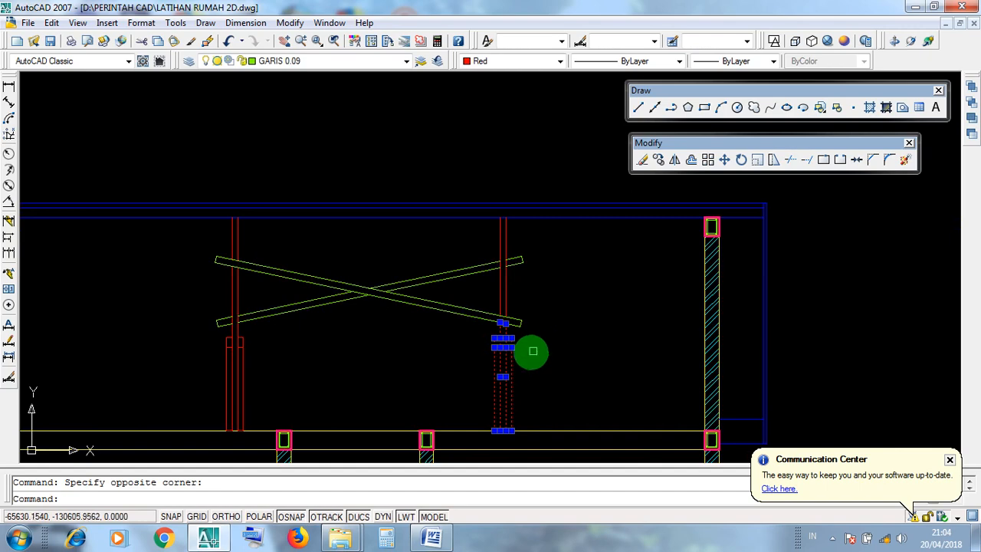
click(516, 306)
scroll(590, 317, down, 5)
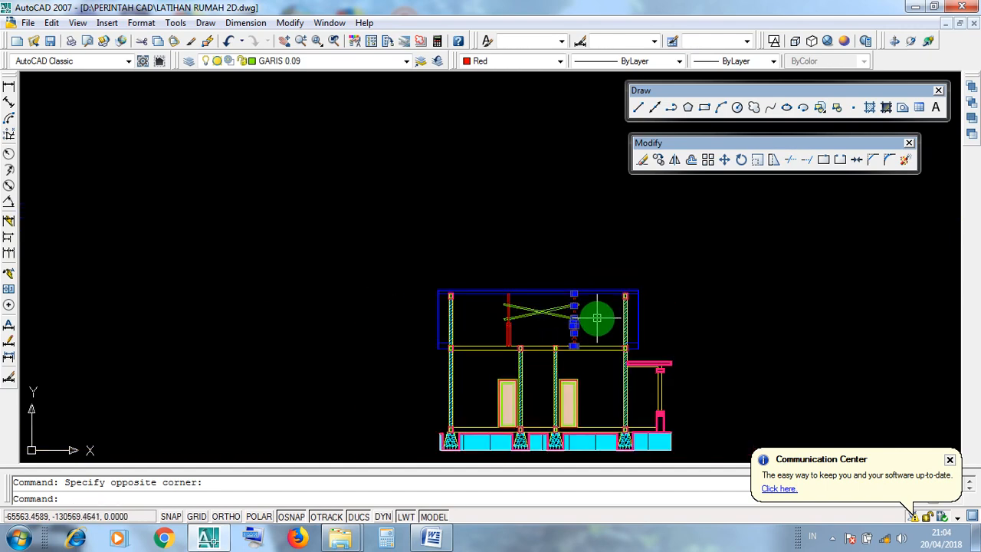
key(Escape)
Step: Go to the cross section with the finished gable truss and frame the whole truss from eave to eave
scroll(883, 426, up, 5)
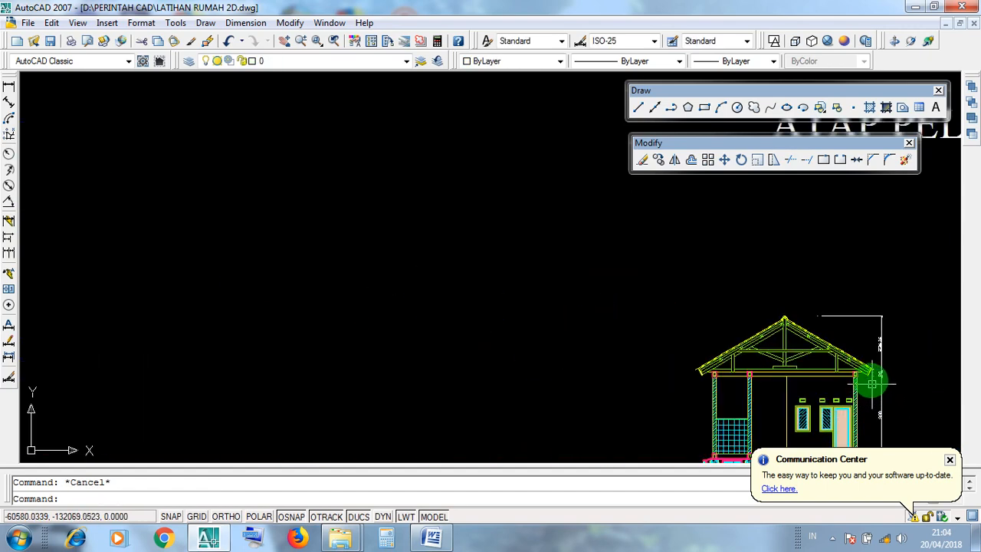
middle_drag(668, 292, 533, 335)
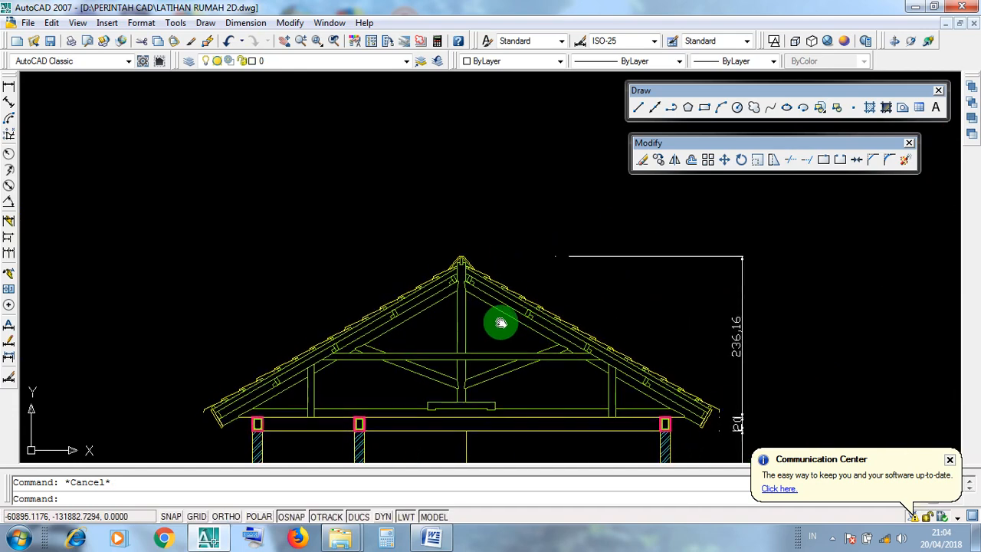
click(170, 203)
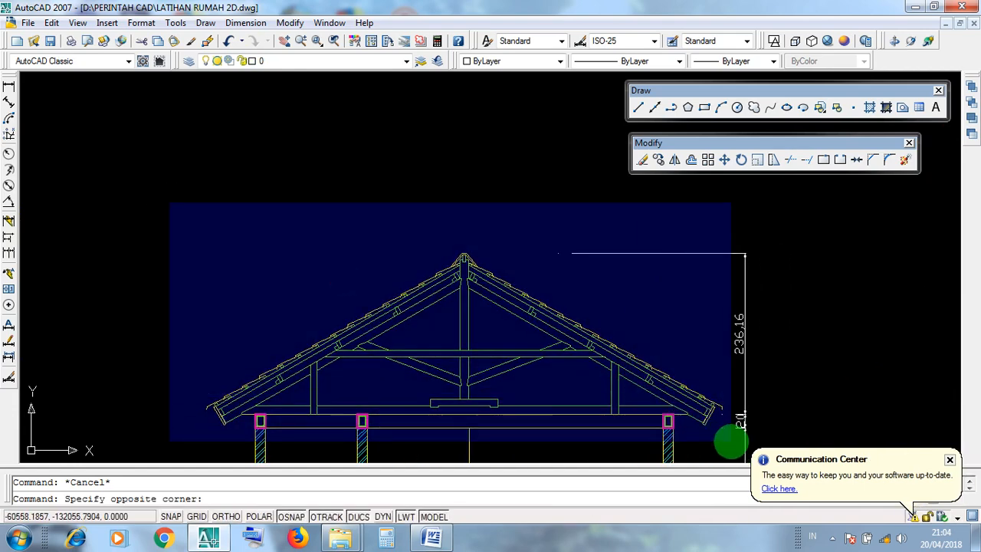
click(460, 256)
click(199, 240)
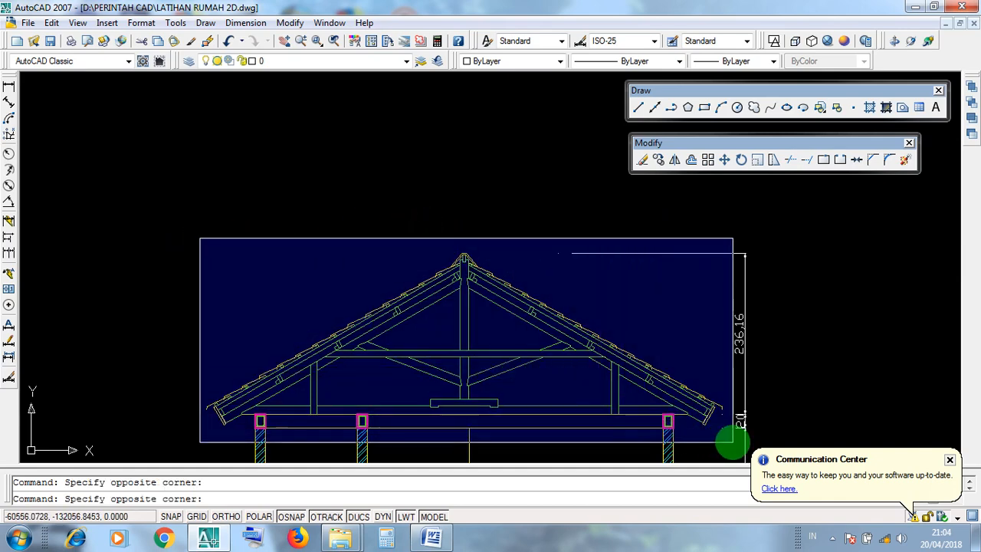
key(Escape)
Step: Compare the gable truss section with the roofless section beside it under the ATAP PELANA TUNGGAL title
scroll(417, 257, down, 4)
click(391, 244)
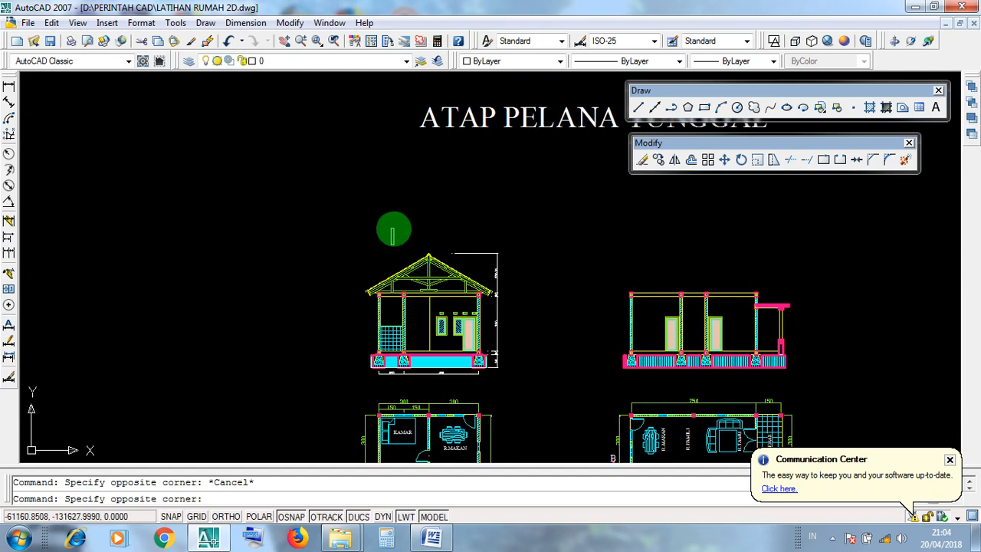
click(392, 234)
scroll(393, 234, up, 3)
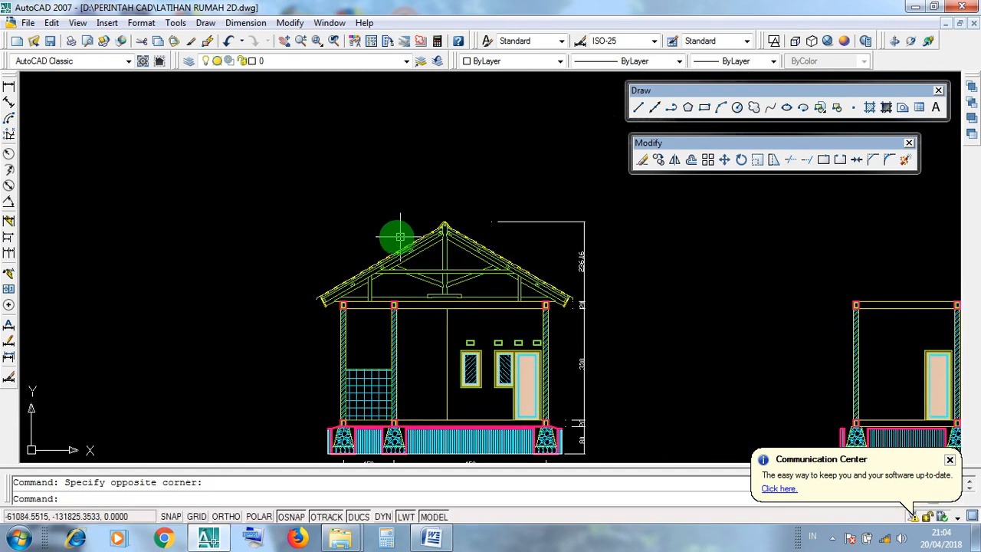
click(276, 201)
key(Escape)
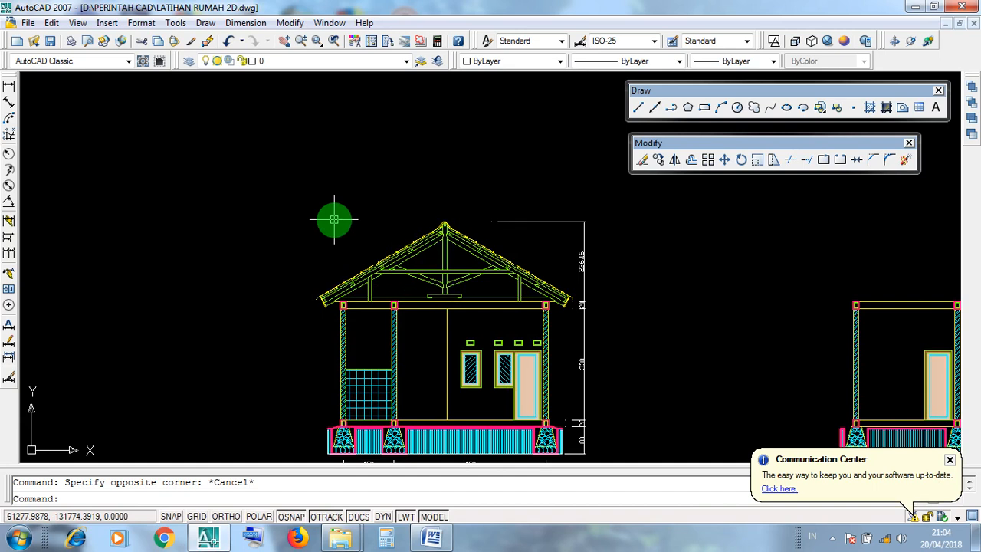
Step: Return to the completed section with the blue roof outline and highlight the right red post
scroll(491, 316, down, 3)
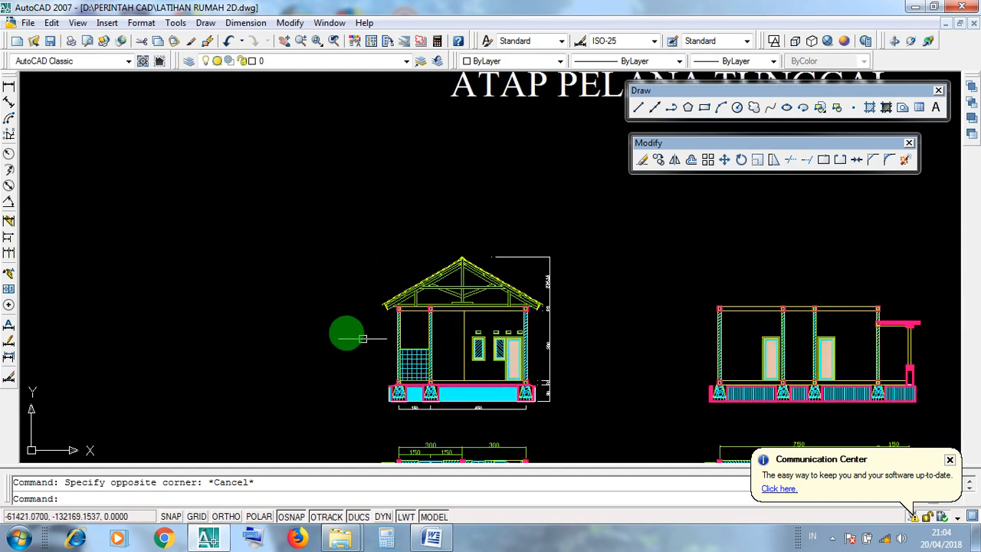
scroll(345, 332, up, 4)
middle_drag(652, 482, 403, 367)
middle_drag(221, 320, 666, 449)
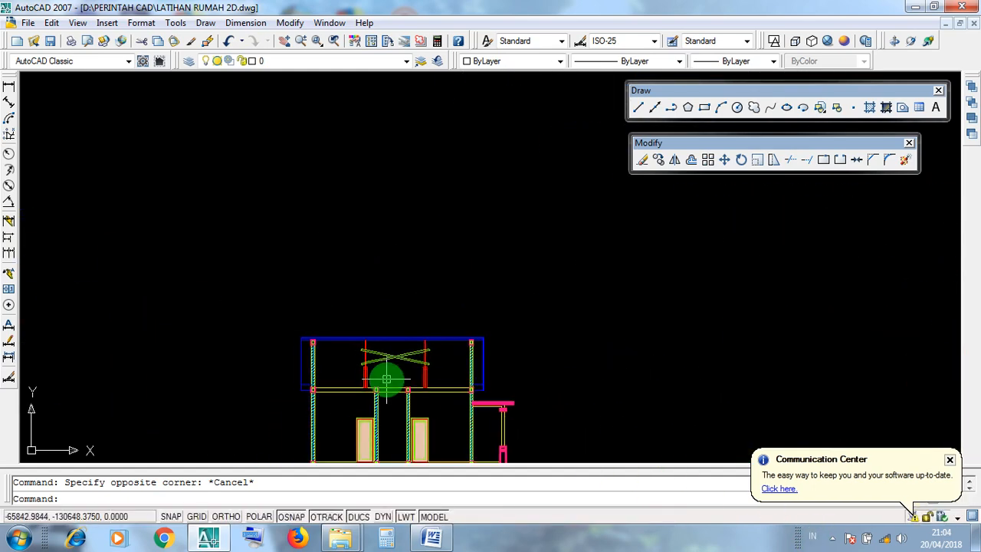
scroll(386, 379, up, 5)
middle_drag(441, 346, 445, 311)
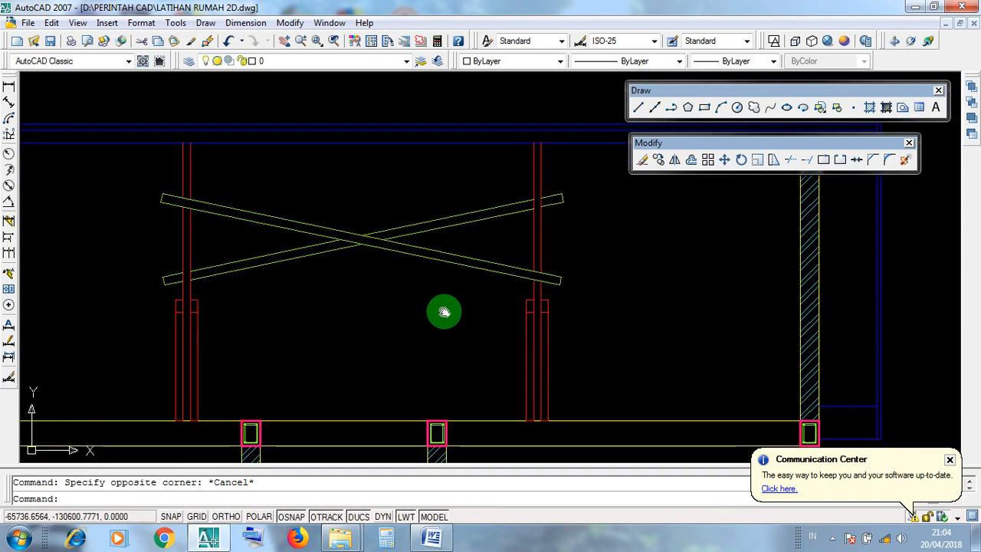
click(586, 377)
click(519, 304)
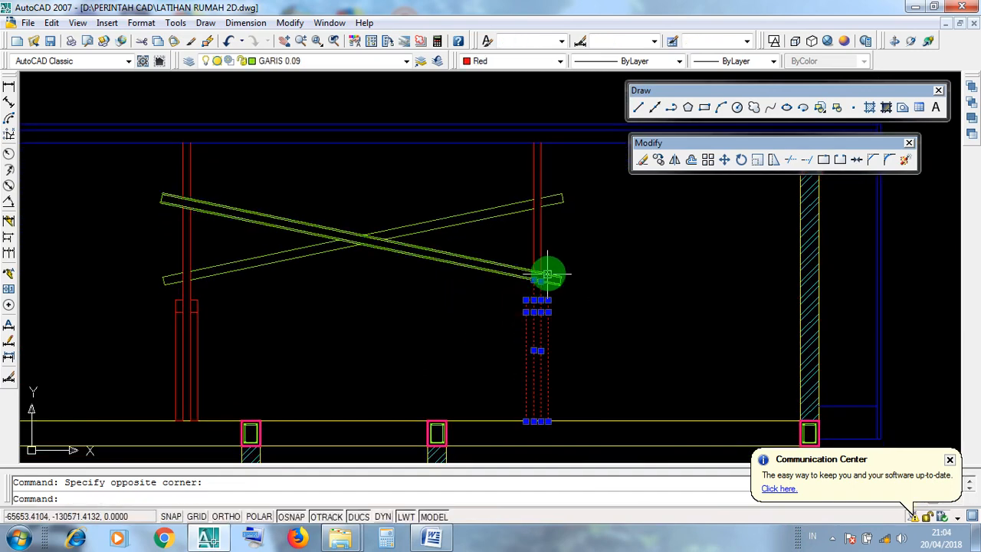
Step: Add the left red post's base and upper segments to the highlighted right post to compare both posts
click(234, 355)
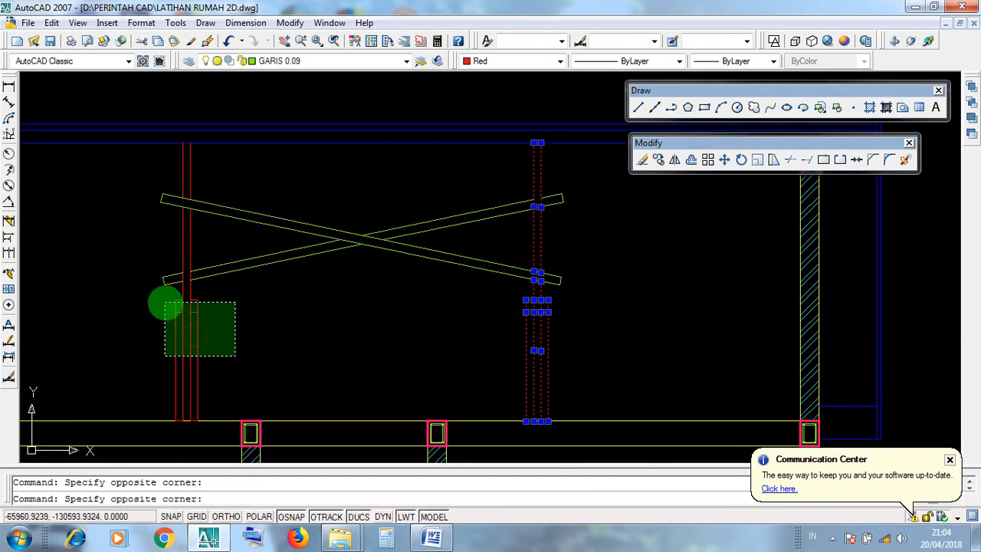
click(150, 298)
click(204, 188)
click(174, 178)
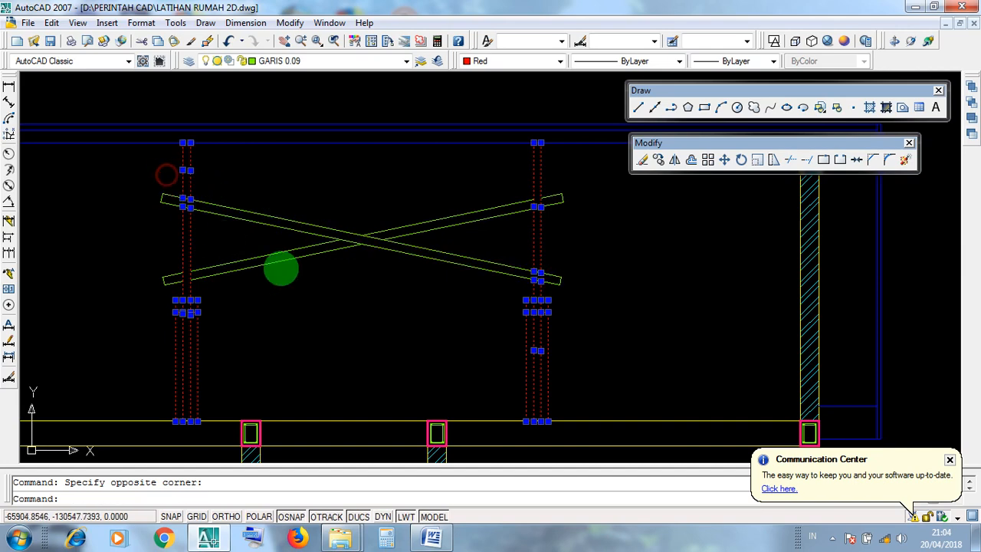
click(560, 309)
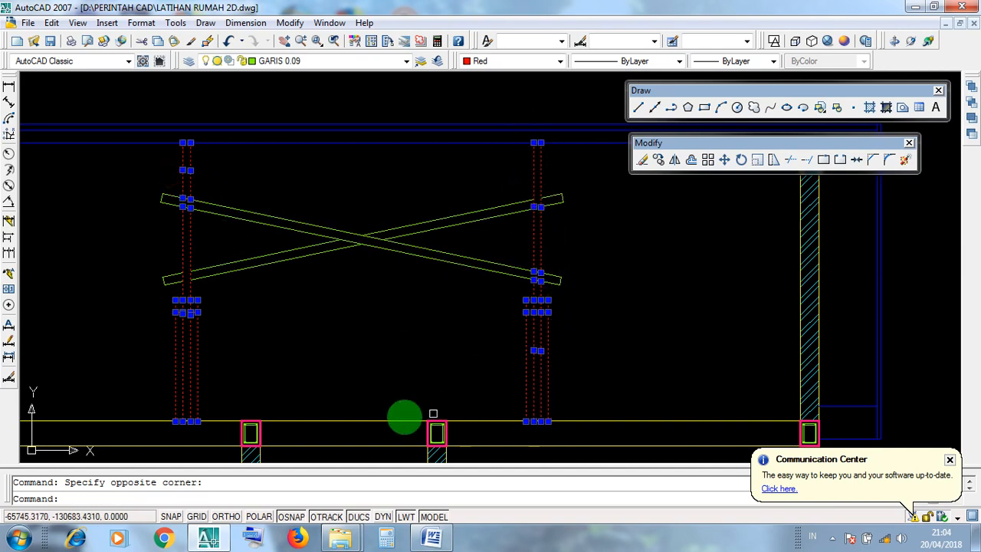
key(Escape)
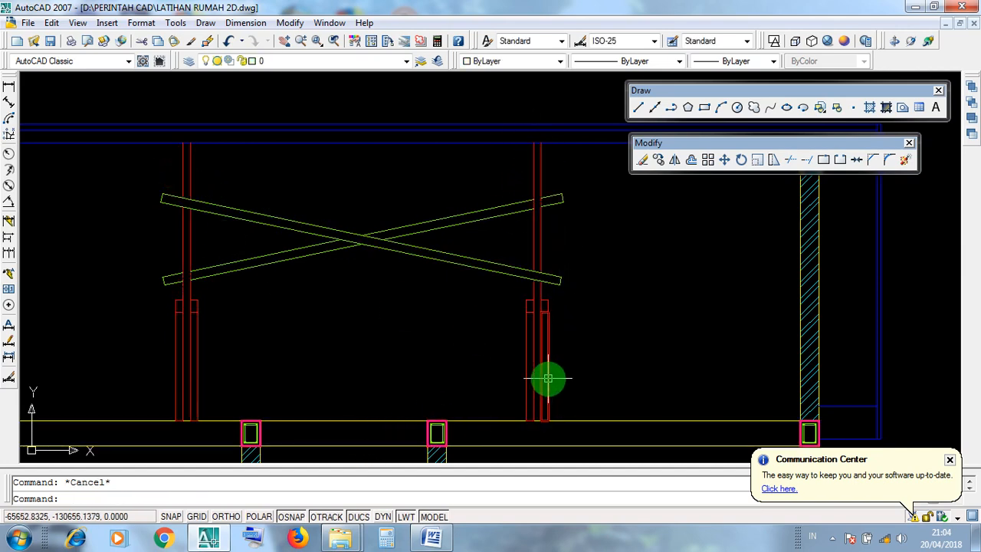
Step: Examine the individual outer base pieces of the right and left red posts
click(548, 377)
key(Escape)
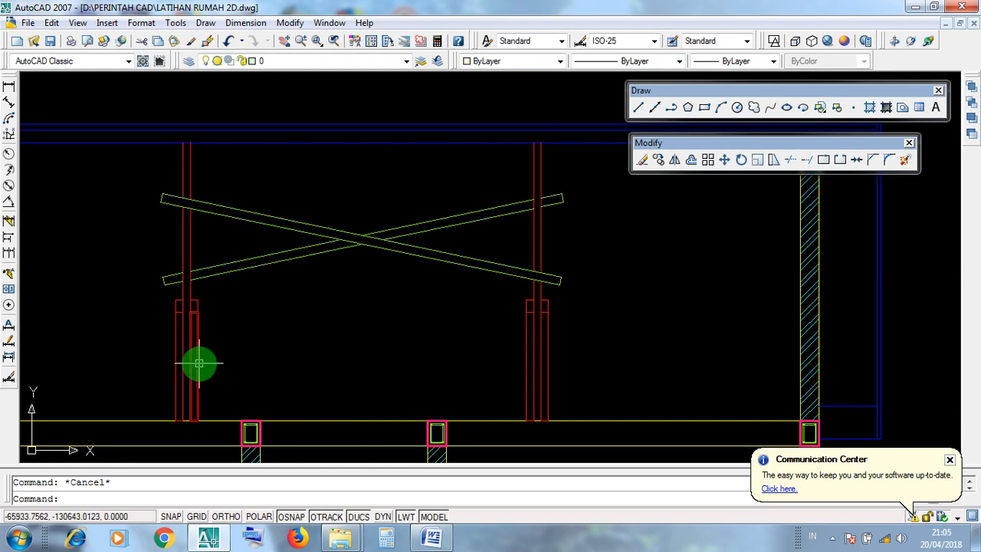
key(Escape)
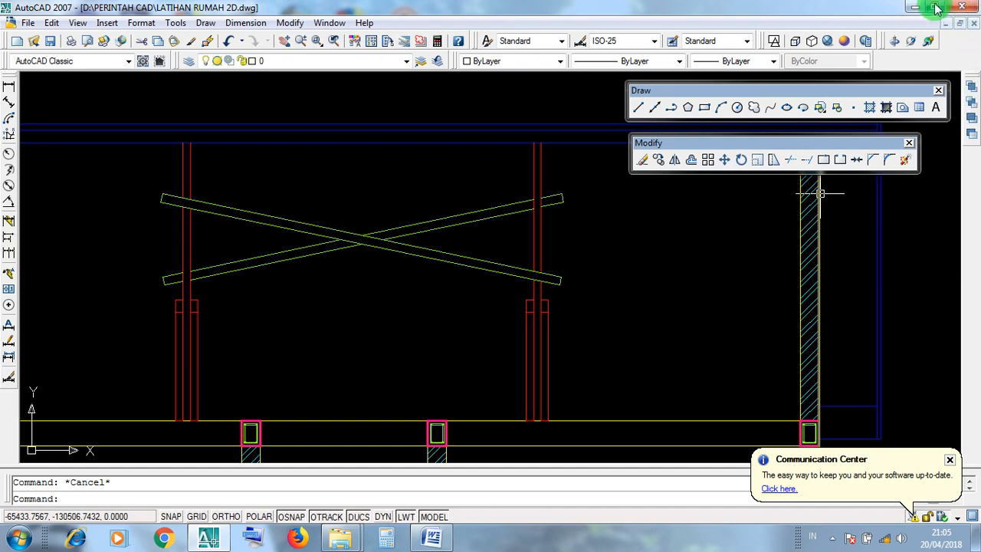
Step: Switch to the 3D house drawing 3D DAN LAIN2_recover.dwg and display the model in the Realistic visual style
click(945, 23)
click(153, 451)
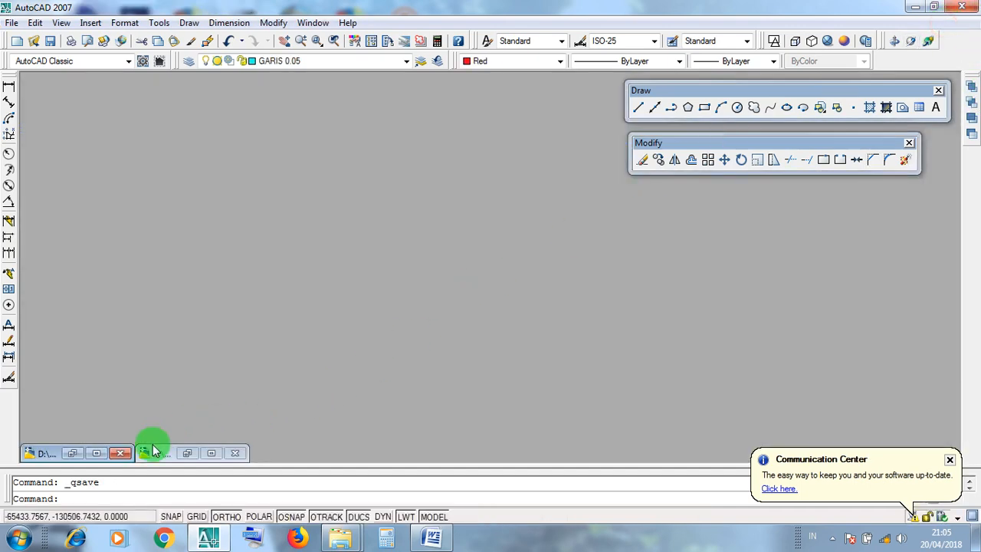
click(97, 455)
middle_drag(464, 324, 543, 340)
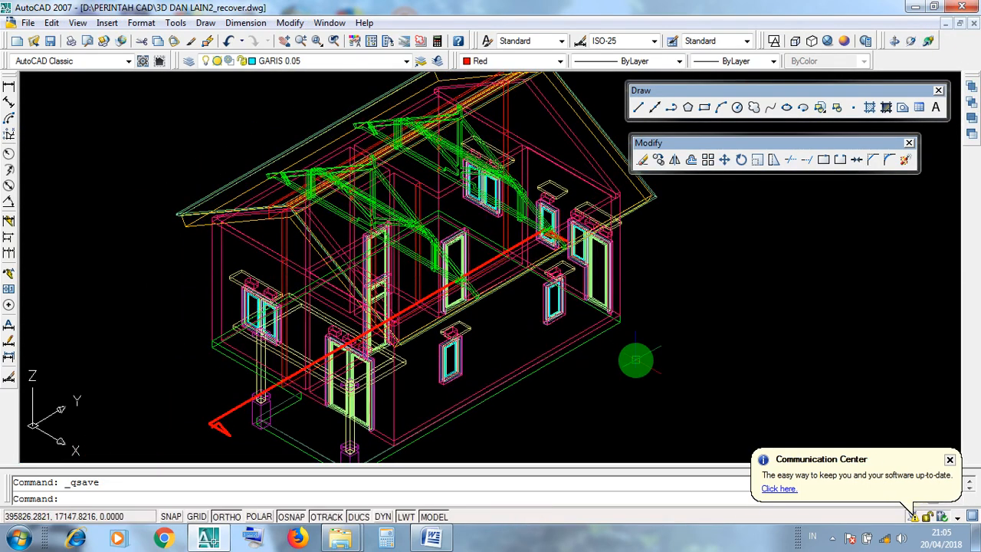
click(827, 42)
mouse_move(725, 291)
middle_down()
mouse_move(713, 320)
mouse_move(694, 312)
mouse_move(692, 296)
middle_up()
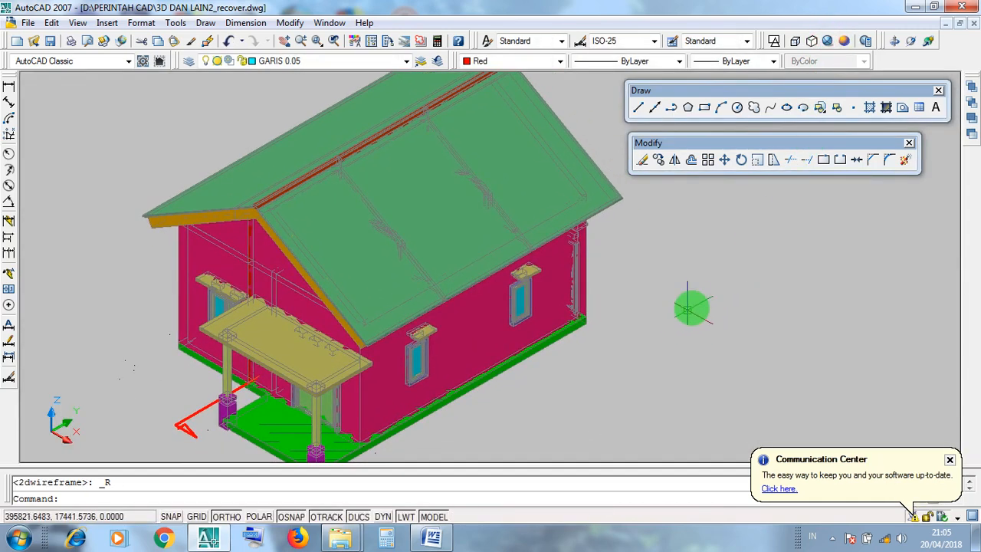
Step: Orbit the house model to view its opposite long side and compare its 3D Wireframe and 2D Wireframe displays
click(909, 40)
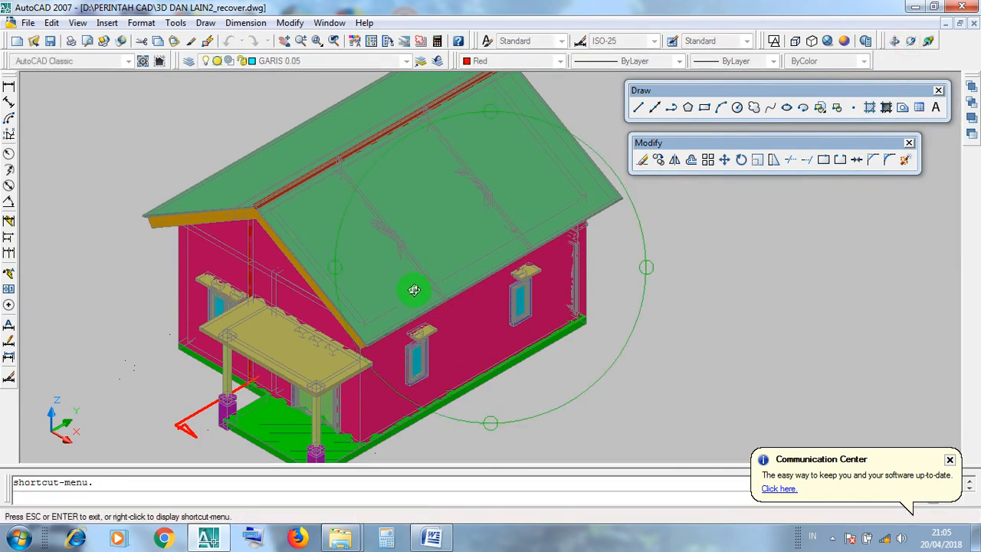
drag(411, 287, 560, 373)
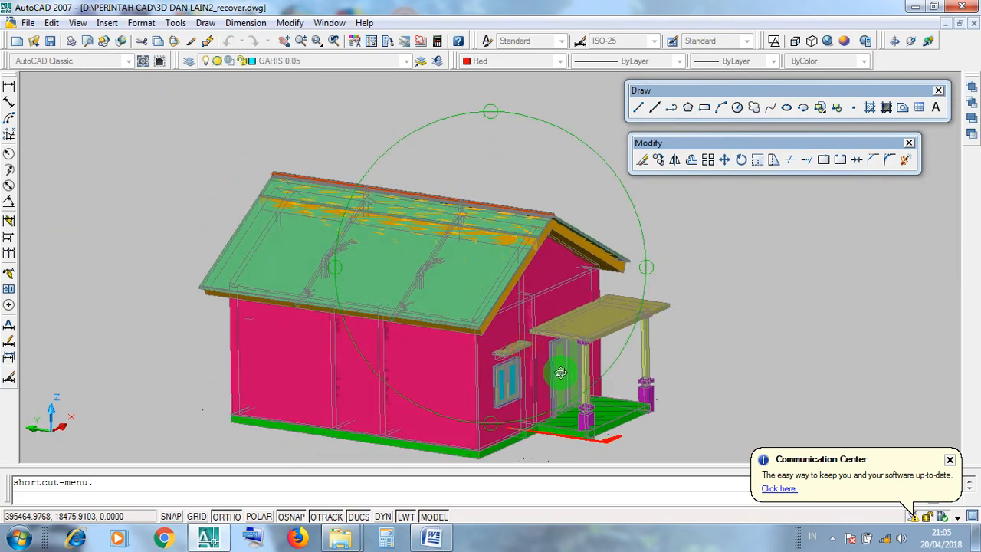
click(795, 42)
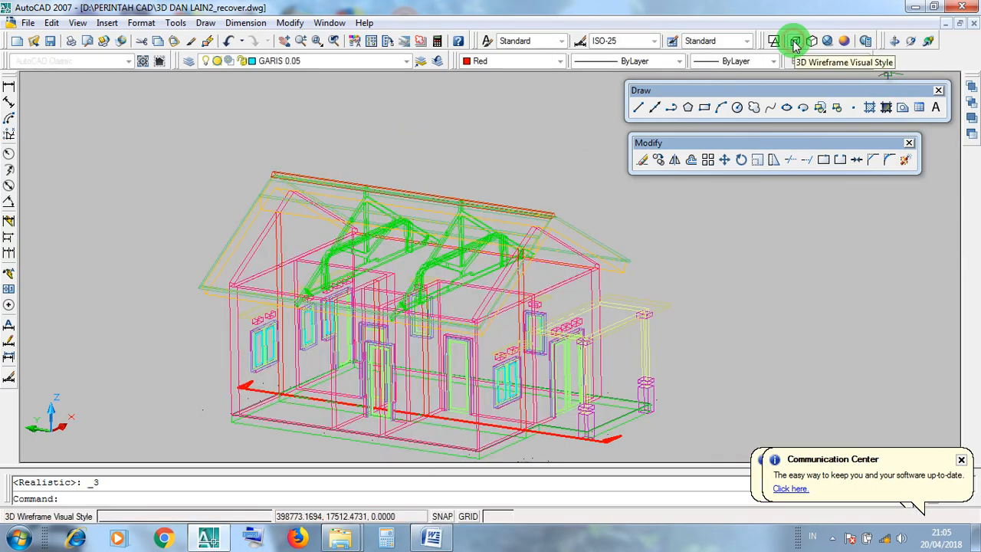
click(772, 40)
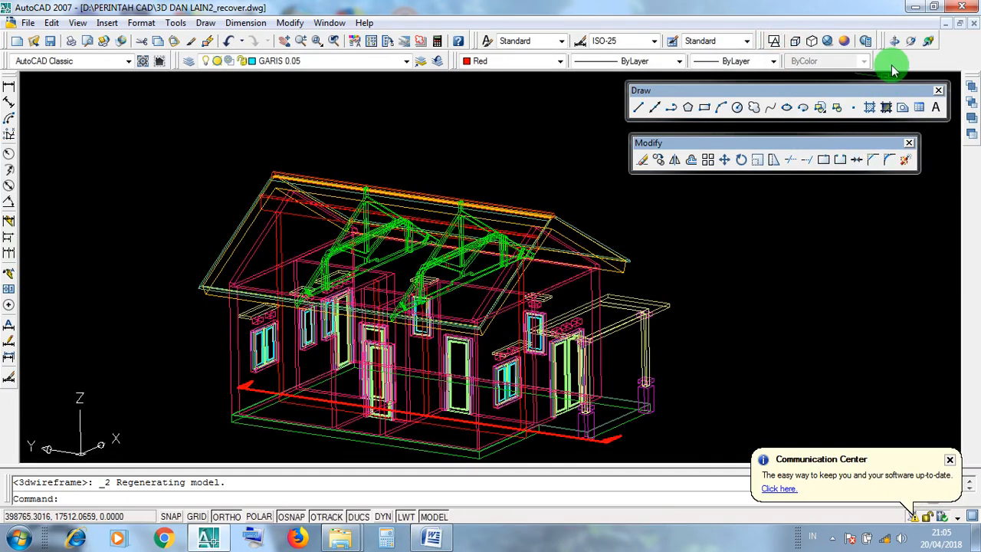
Step: Orbit the house model to a view from directly above and display it in the Realistic visual style
click(895, 42)
mouse_move(569, 258)
mouse_down()
mouse_move(519, 342)
mouse_move(490, 375)
mouse_move(466, 385)
mouse_move(499, 352)
mouse_move(489, 369)
mouse_move(467, 367)
mouse_move(478, 350)
mouse_move(465, 324)
mouse_move(562, 378)
mouse_move(555, 384)
mouse_move(452, 308)
mouse_move(482, 357)
mouse_move(526, 296)
mouse_move(521, 284)
mouse_move(519, 312)
mouse_move(555, 312)
mouse_move(578, 298)
mouse_up()
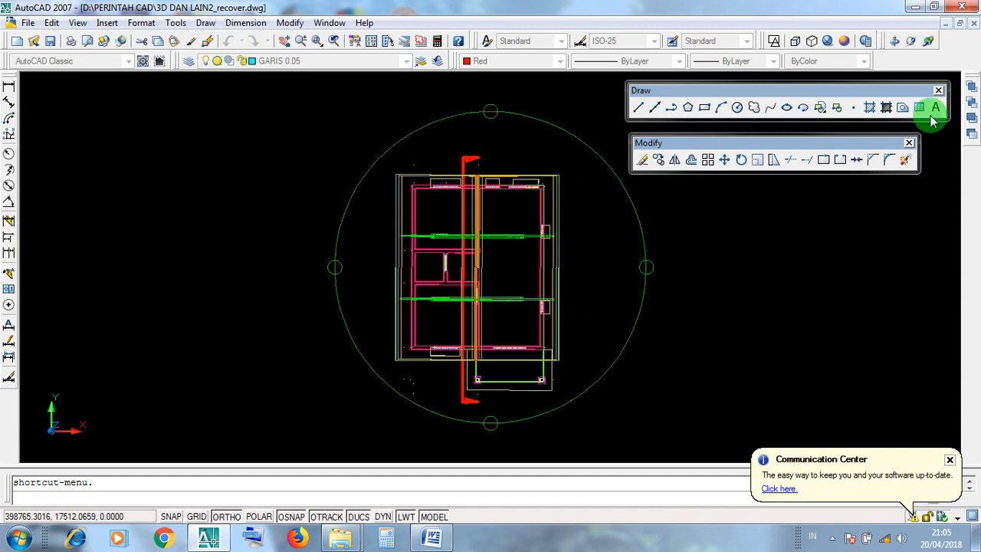
click(826, 40)
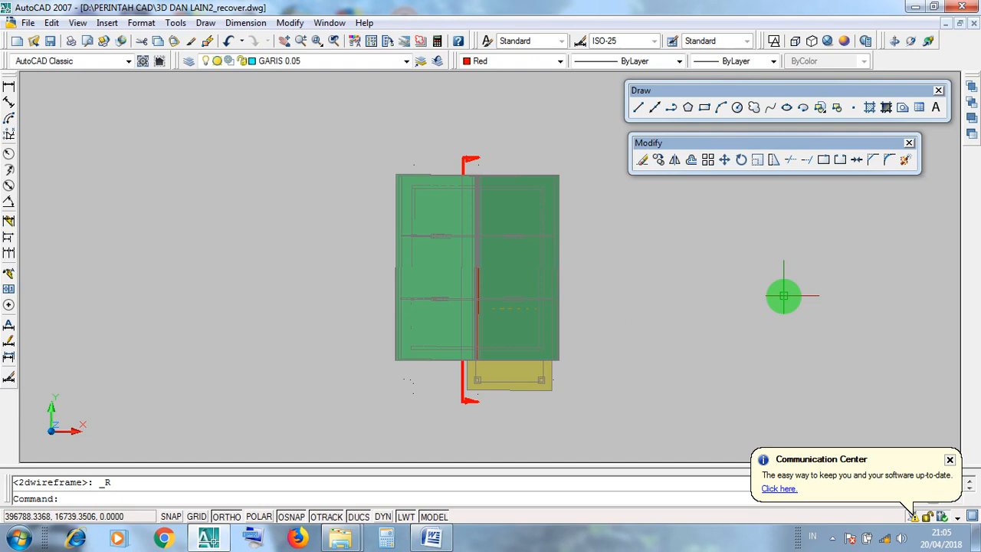
Step: Highlight the red section line and its arrowheads at the front and rear of the house plan, then clear the selection
click(473, 157)
scroll(478, 412, up, 5)
click(478, 410)
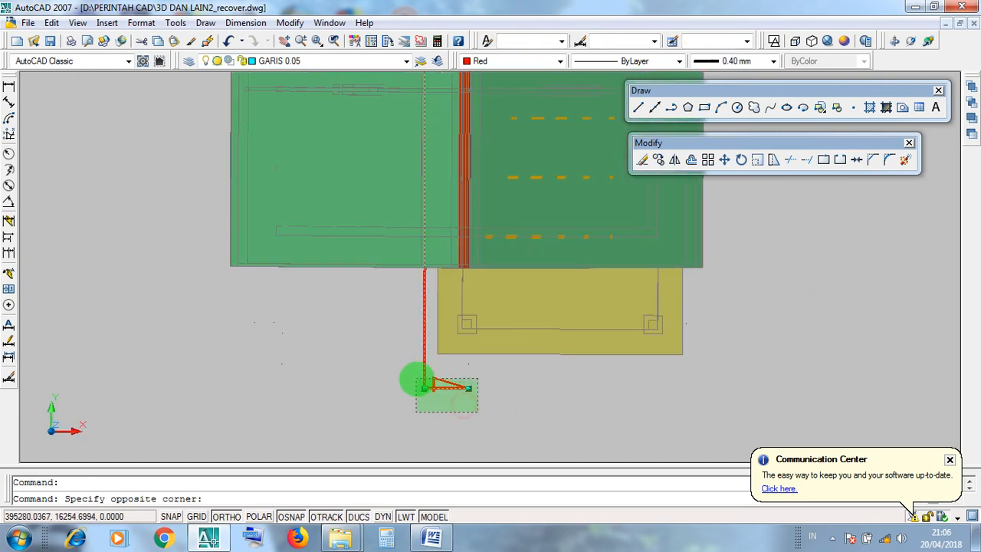
click(411, 379)
scroll(505, 382, down, 4)
scroll(502, 146, up, 2)
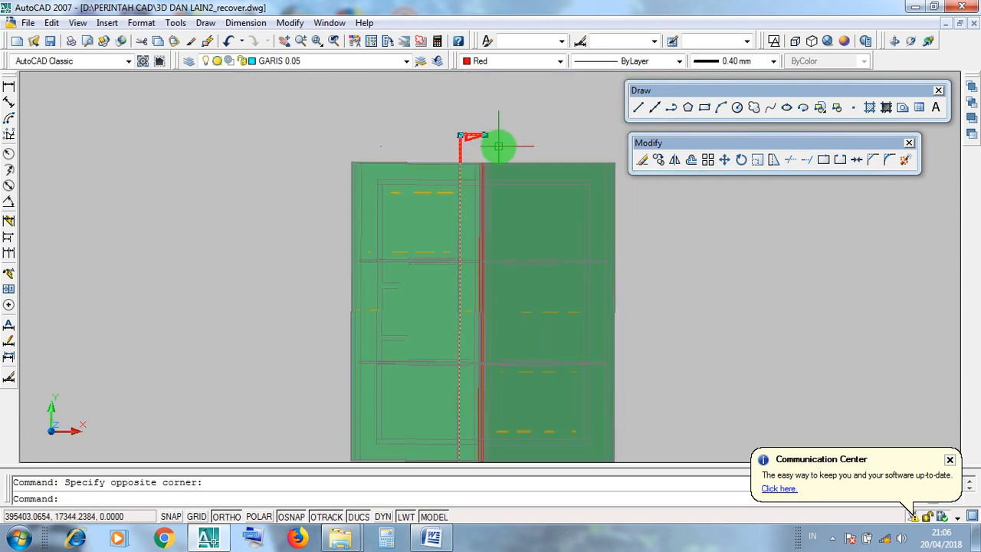
click(438, 110)
click(589, 257)
scroll(636, 308, down, 2)
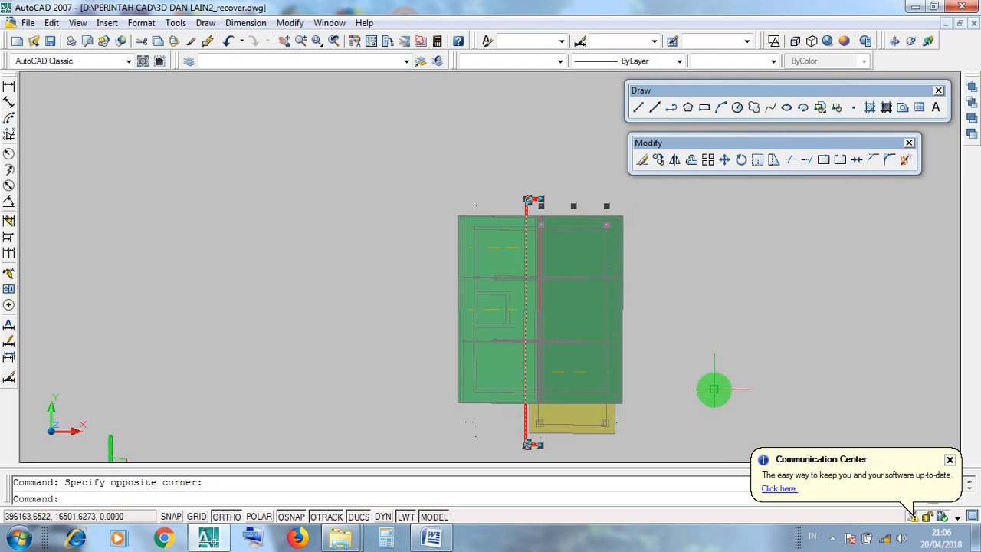
key(Escape)
click(689, 442)
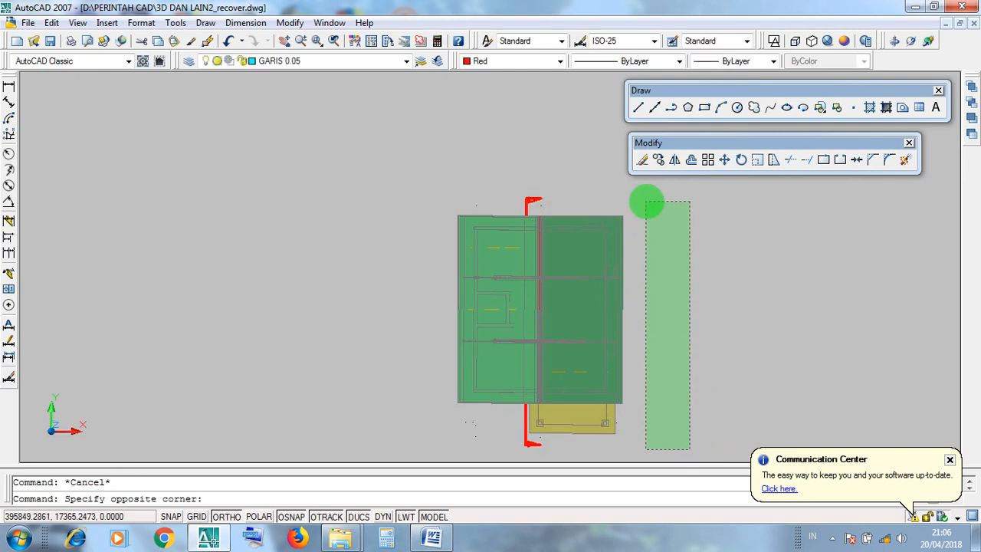
click(646, 202)
click(712, 426)
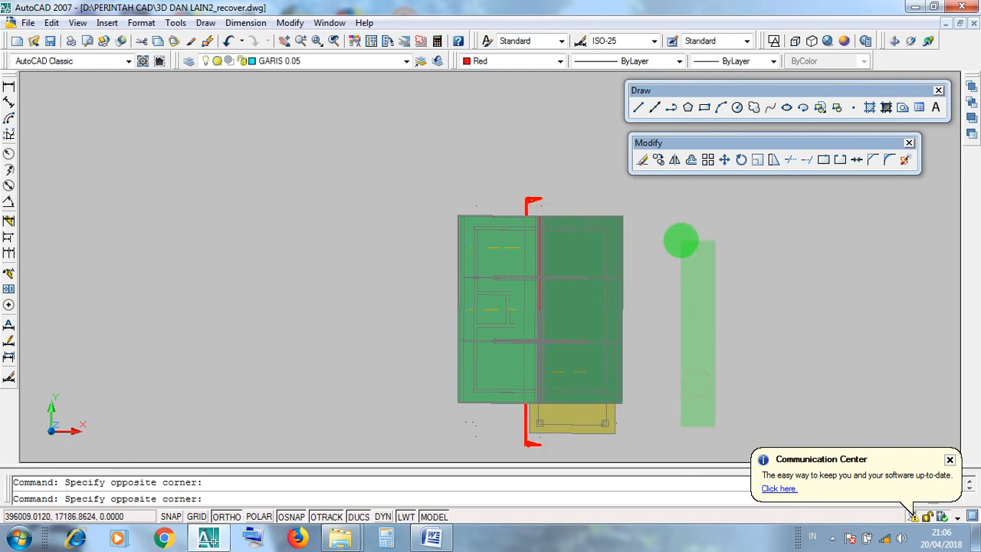
click(681, 237)
key(Escape)
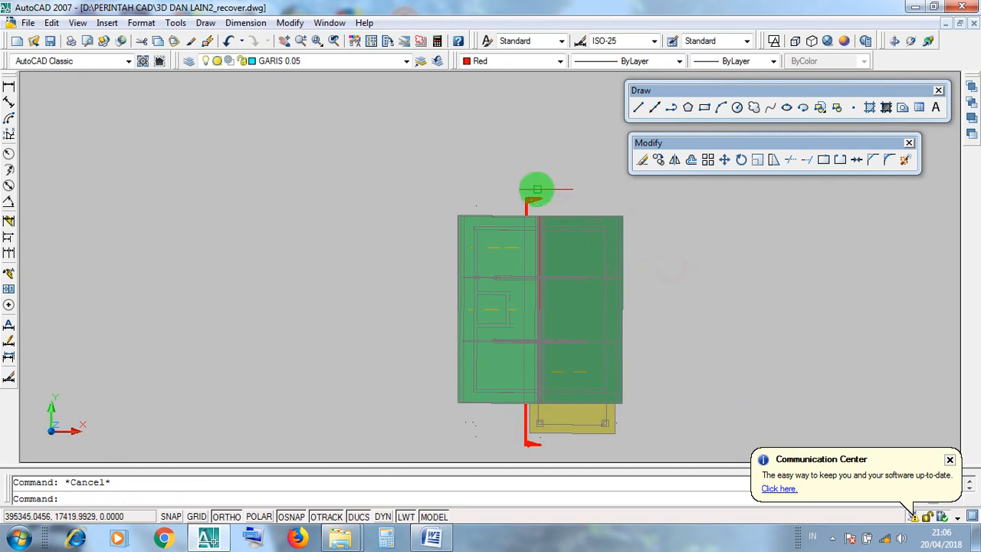
Step: Examine the direction arrowheads at the rear and front ends of the section line, leaving nothing selected
scroll(531, 191, up, 4)
click(498, 191)
click(575, 242)
scroll(575, 239, down, 5)
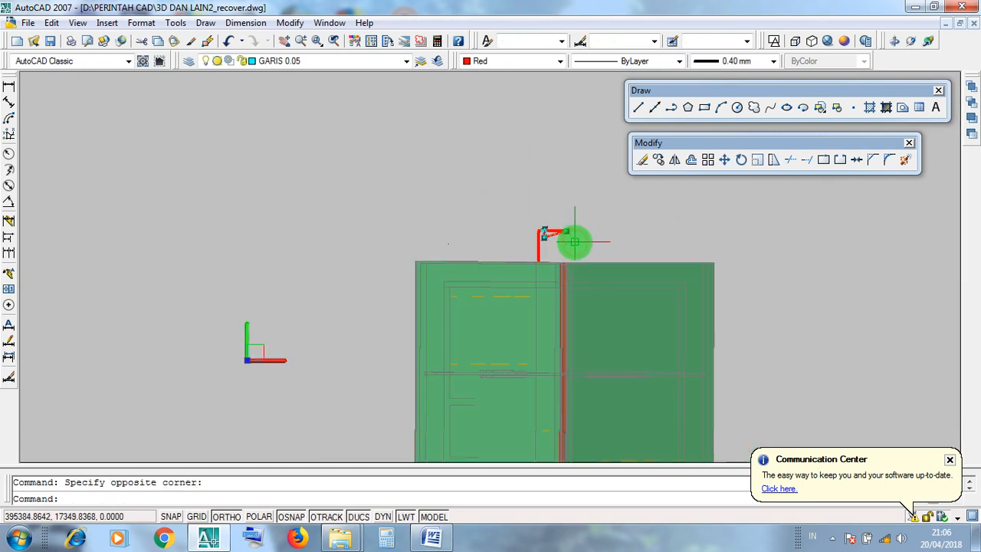
scroll(571, 360, up, 5)
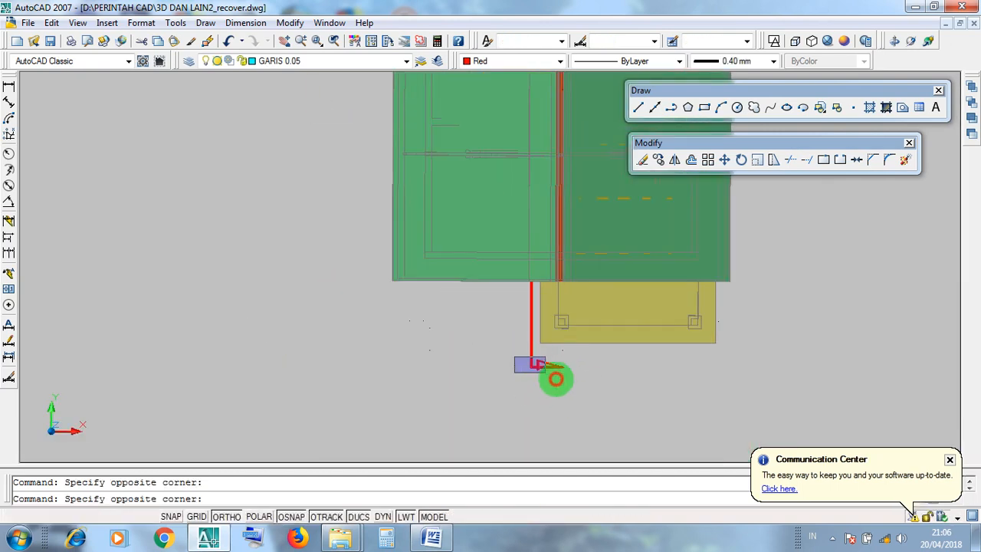
scroll(571, 389, down, 4)
key(Escape)
click(712, 396)
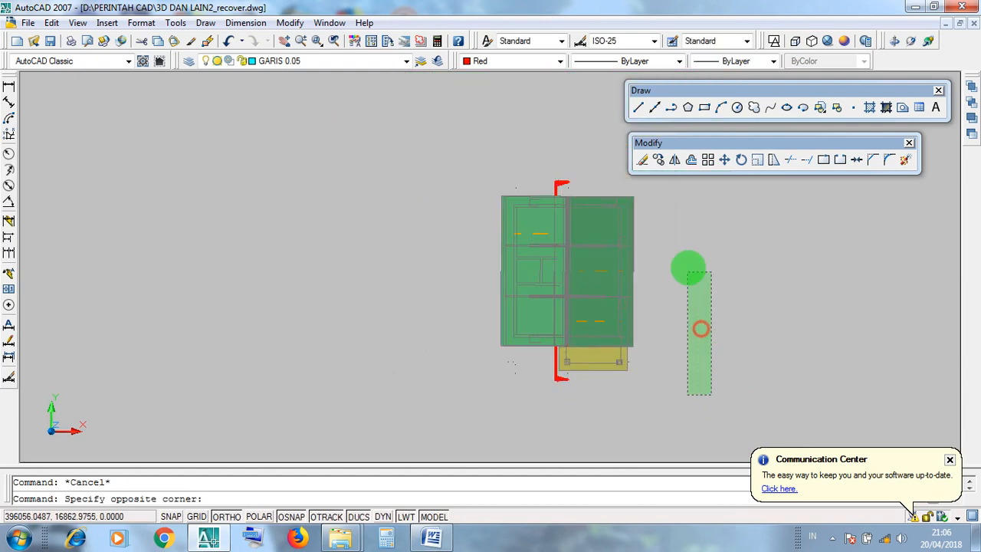
click(673, 211)
click(688, 344)
click(663, 229)
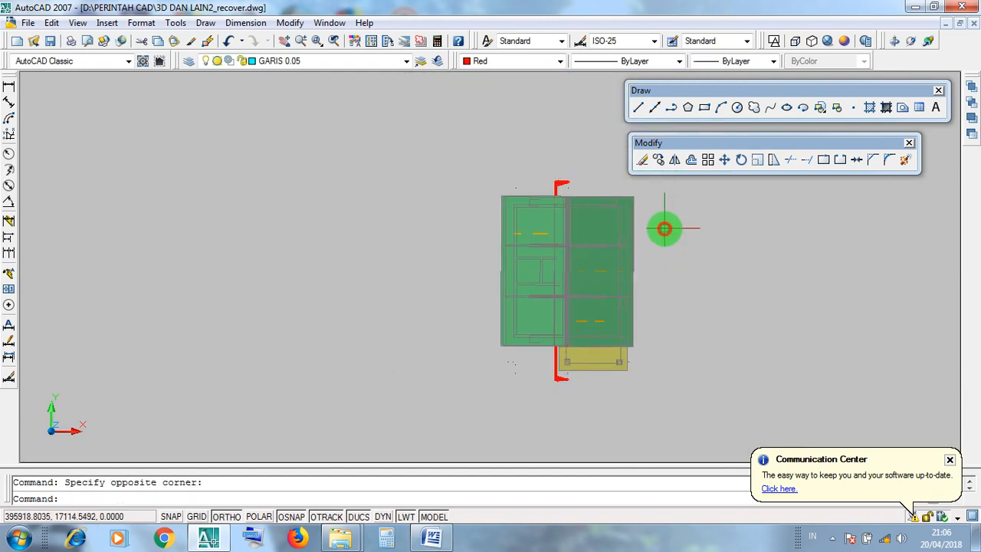
Step: Display the plan in 2D Wireframe and highlight the red section line beside the front porch
click(773, 41)
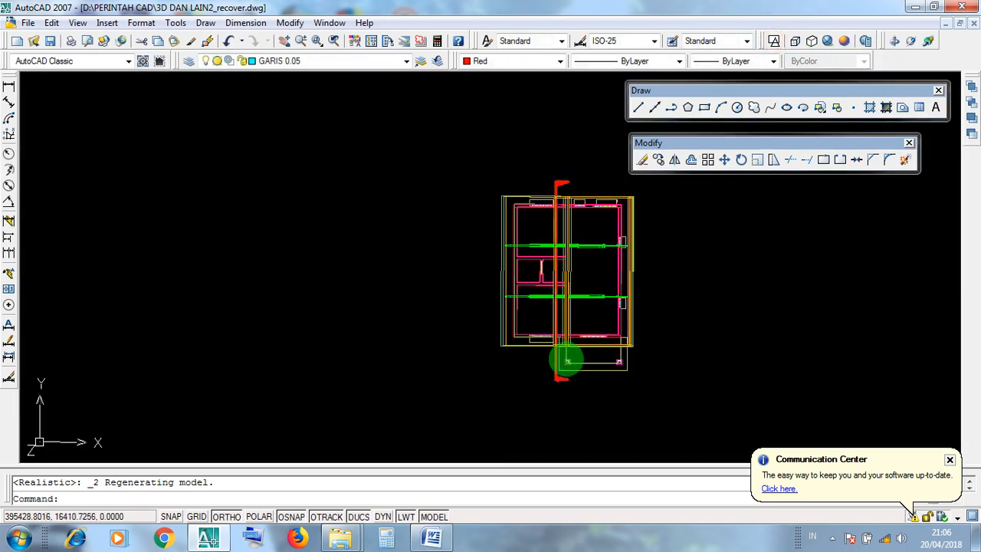
scroll(561, 361, up, 5)
click(560, 360)
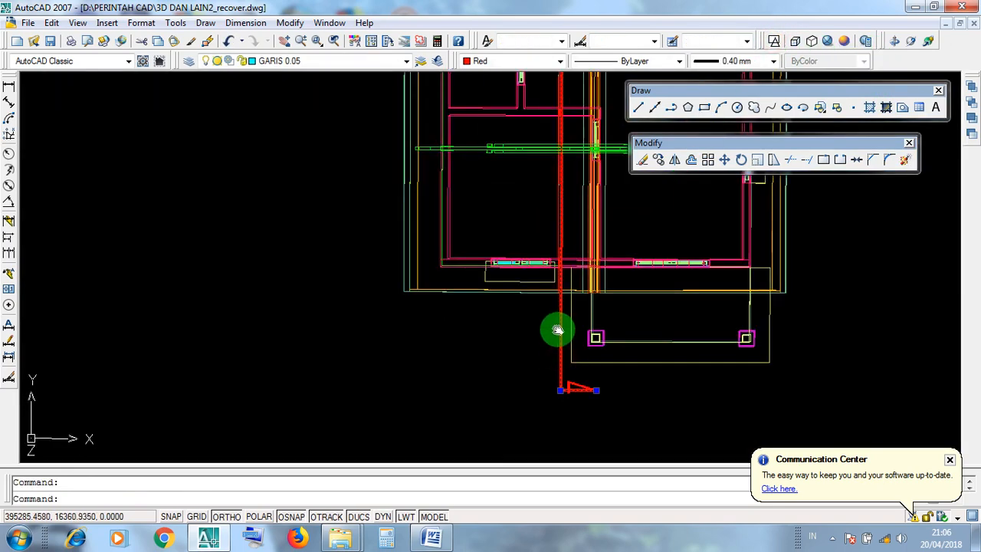
mouse_move(557, 329)
middle_down()
mouse_move(552, 421)
mouse_move(554, 387)
middle_up()
scroll(573, 398, up, 2)
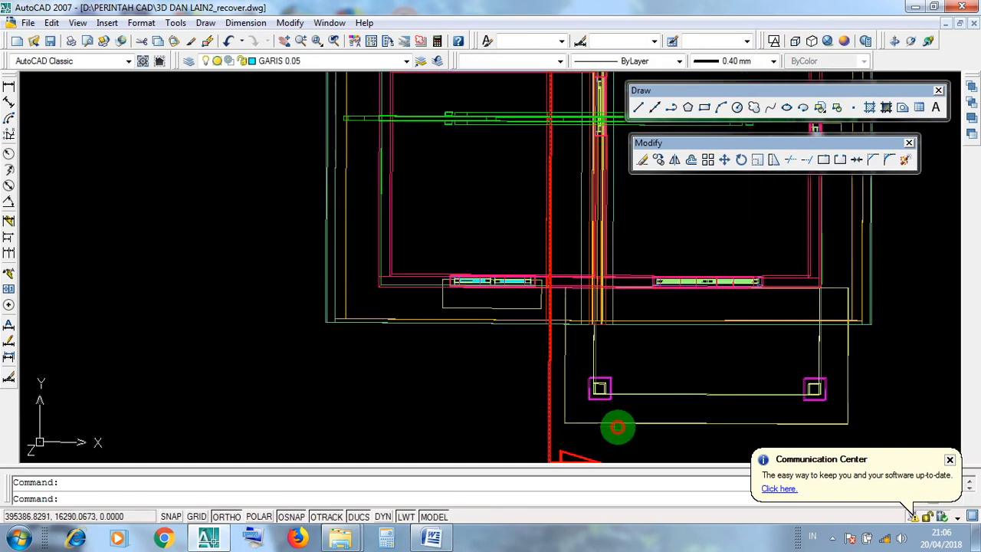
Step: Compare the section line's position with the porch canopy outline and the nearest porch column
click(618, 424)
key(Escape)
click(616, 435)
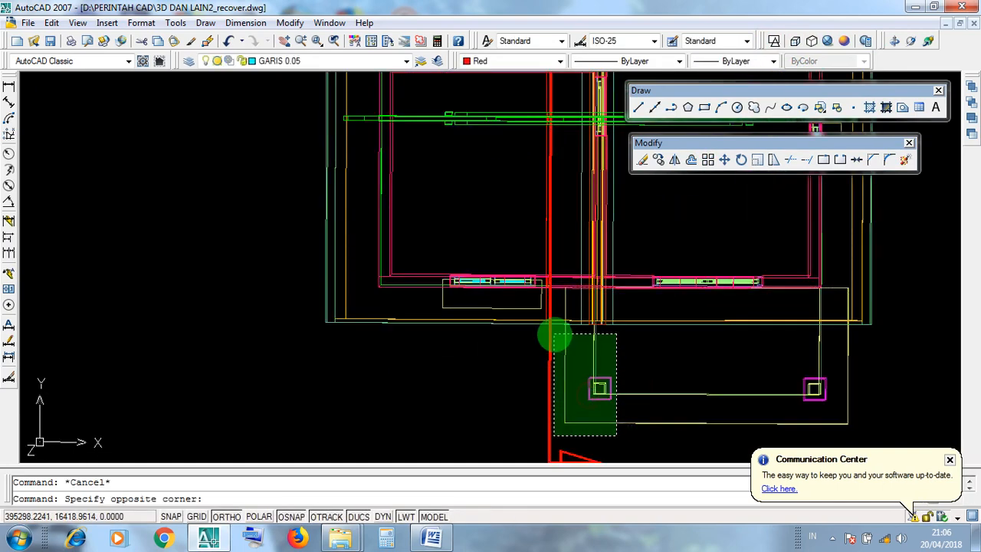
click(563, 337)
key(Escape)
click(550, 388)
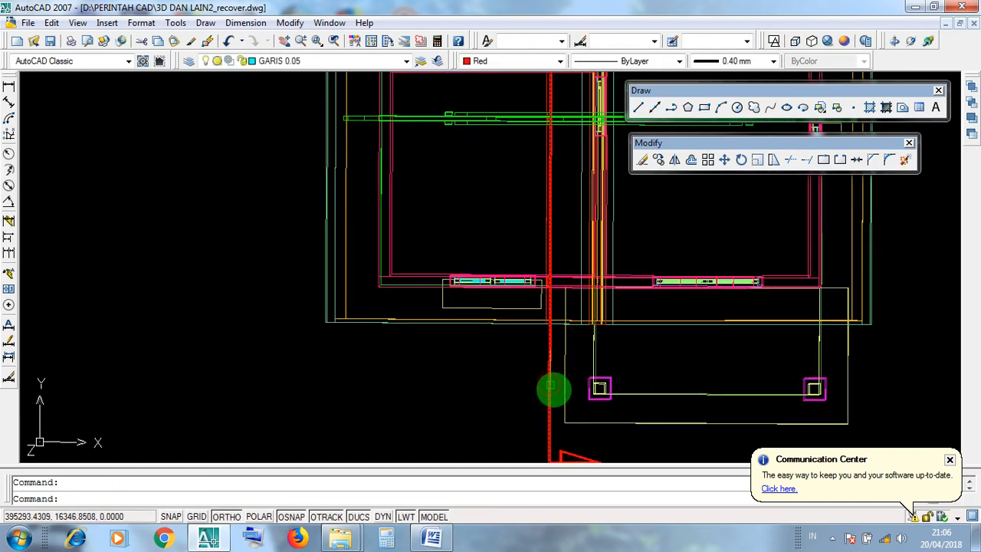
Step: Examine where the red section line crosses the front wall between the window and the entrance door
middle_drag(593, 307, 583, 339)
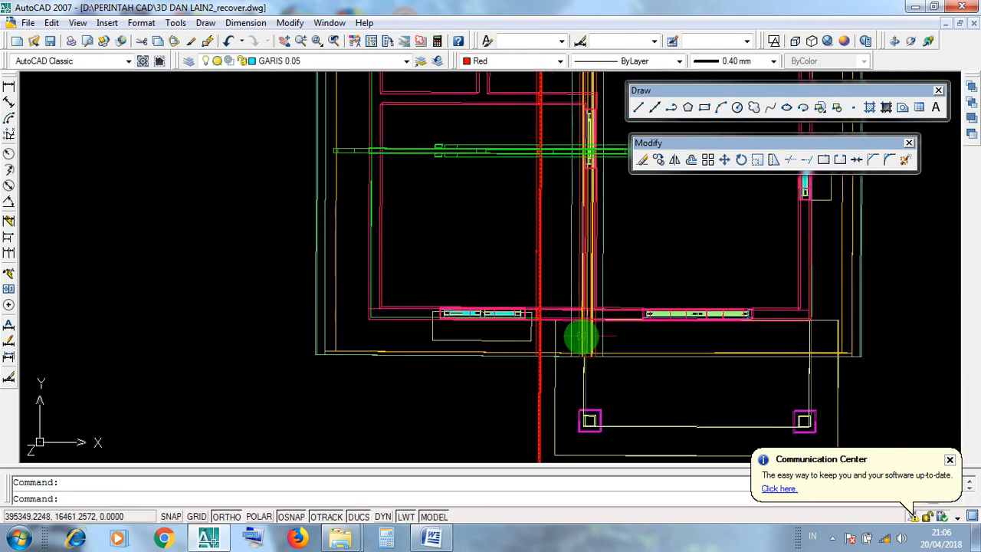
middle_drag(558, 292, 552, 432)
scroll(546, 303, up, 4)
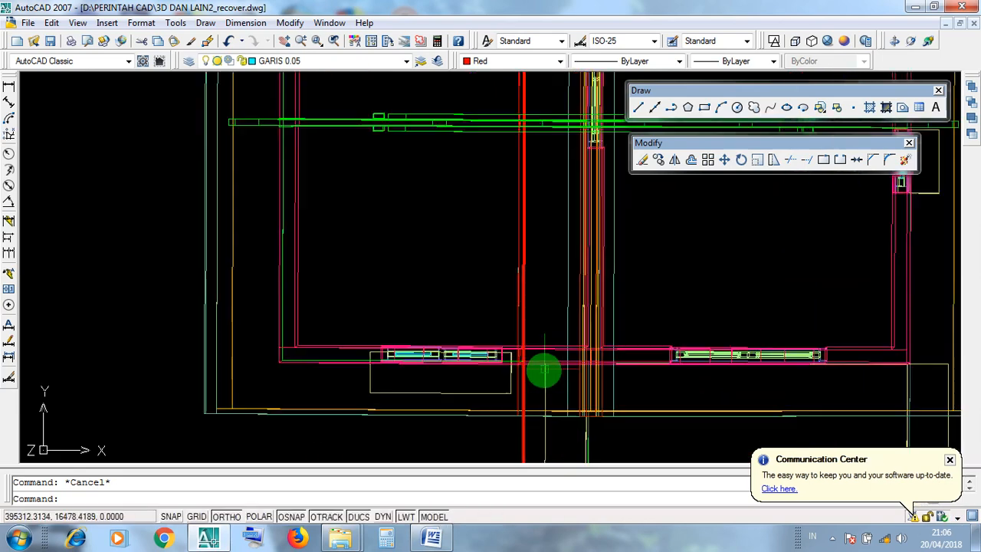
click(523, 375)
key(Escape)
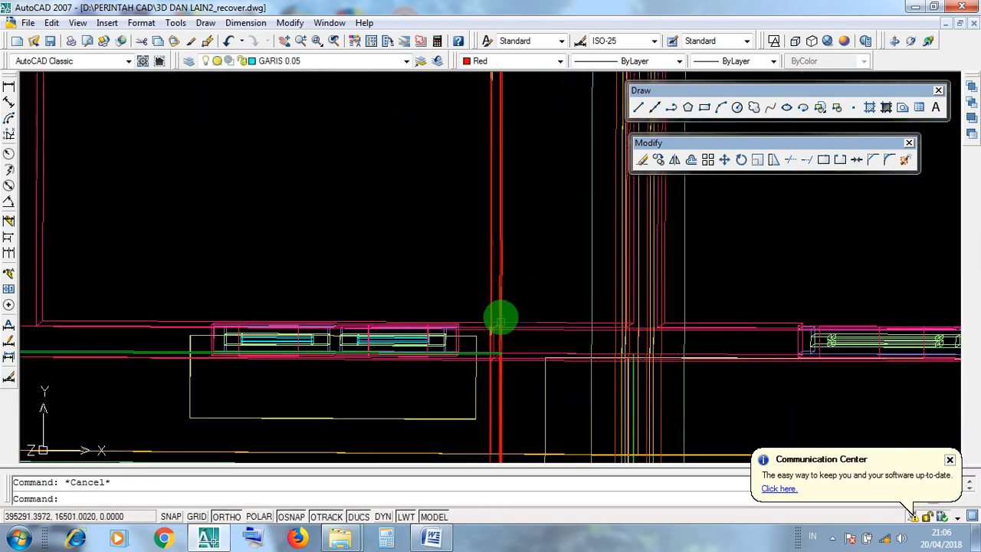
scroll(521, 360, down, 5)
scroll(519, 354, up, 4)
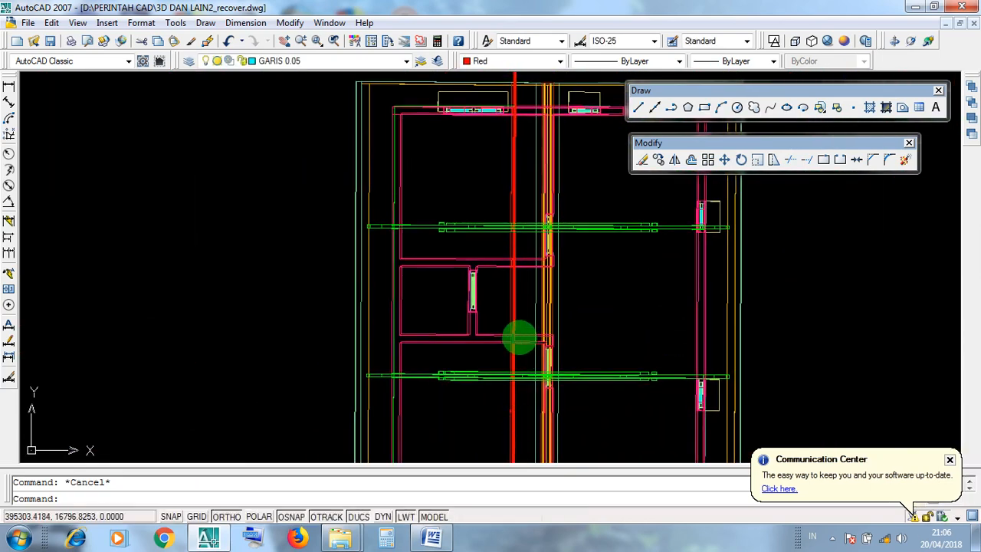
Step: Trace the section line through the interior rooms to the rear wall, highlighting the walls it cuts, then clear the selection
click(517, 299)
middle_drag(521, 243, 539, 368)
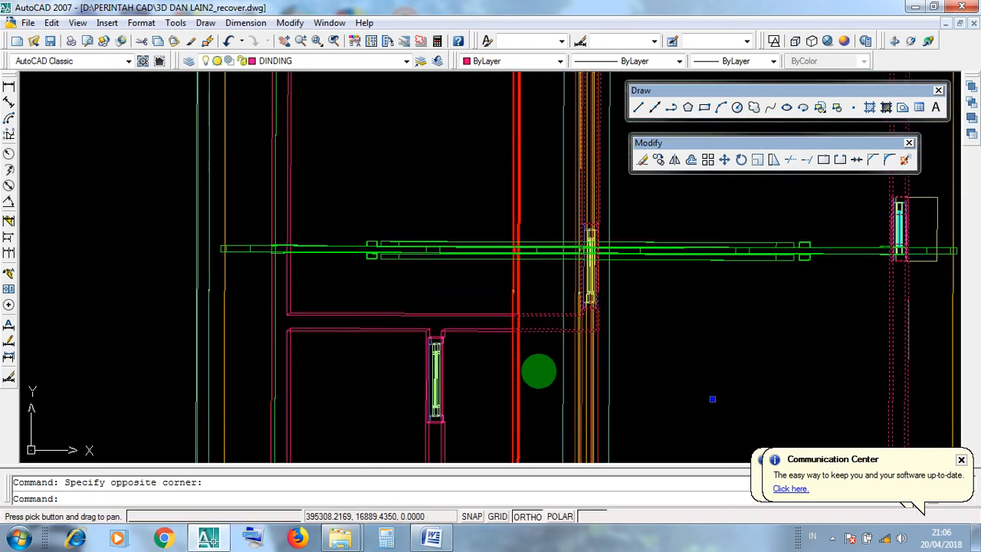
click(536, 292)
click(530, 227)
mouse_move(530, 227)
middle_down()
mouse_move(531, 354)
mouse_move(554, 429)
middle_up()
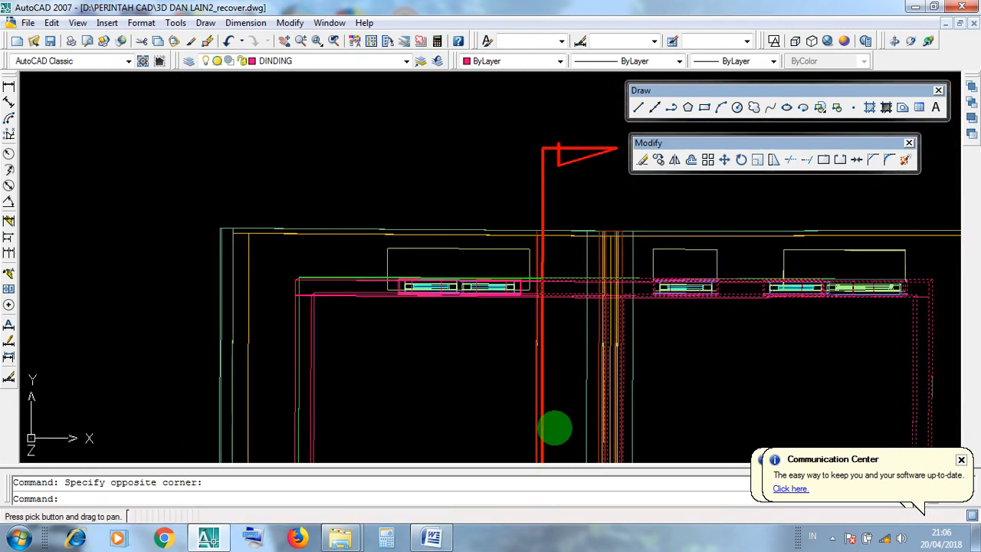
click(564, 337)
click(549, 265)
scroll(548, 269, down, 6)
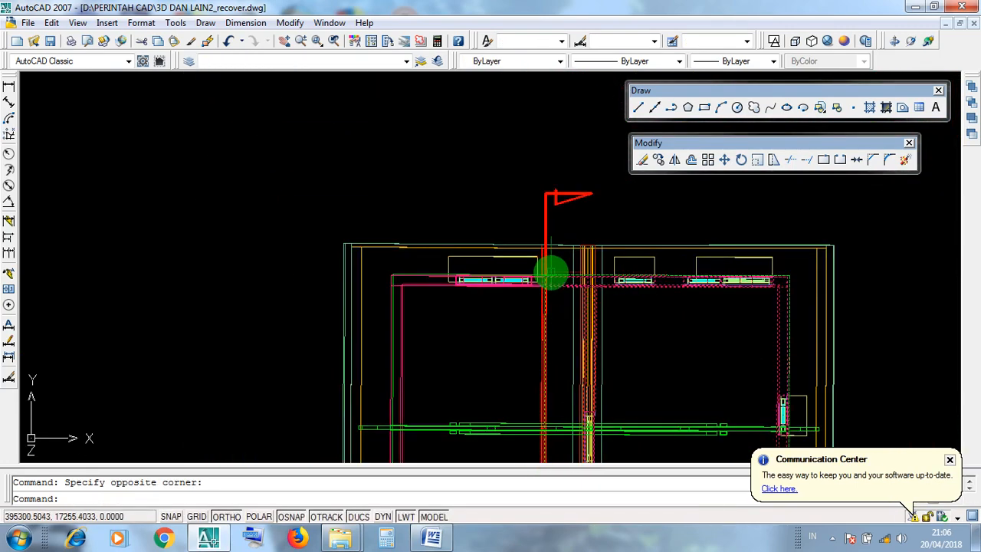
middle_drag(575, 319, 563, 266)
key(Escape)
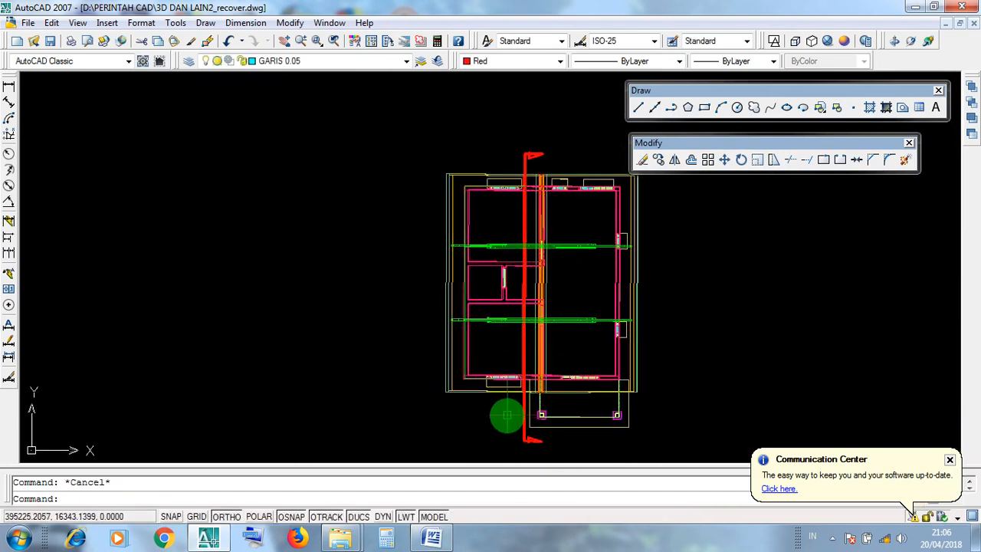
Step: Delete all house parts on the side of the section line that the arrowheads point away from
click(507, 415)
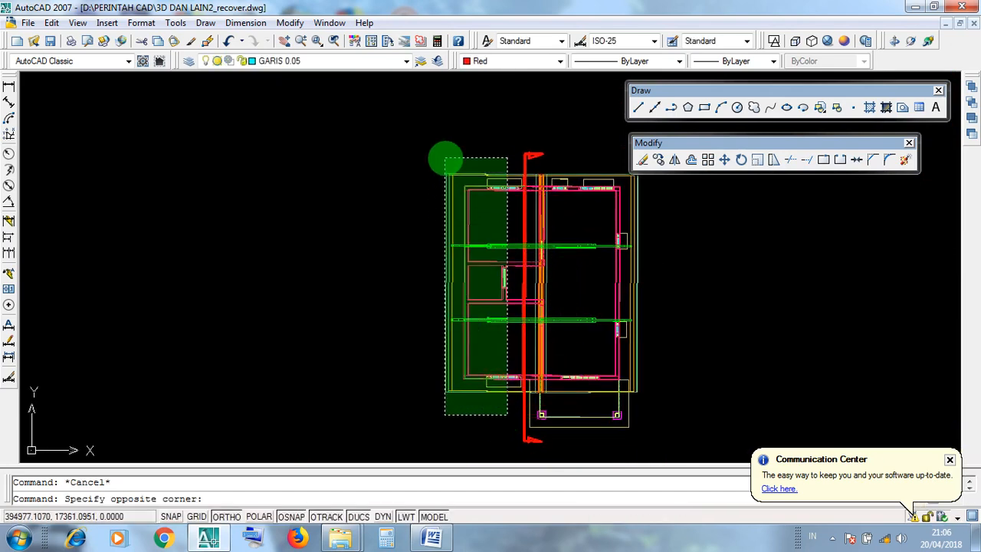
key(Escape)
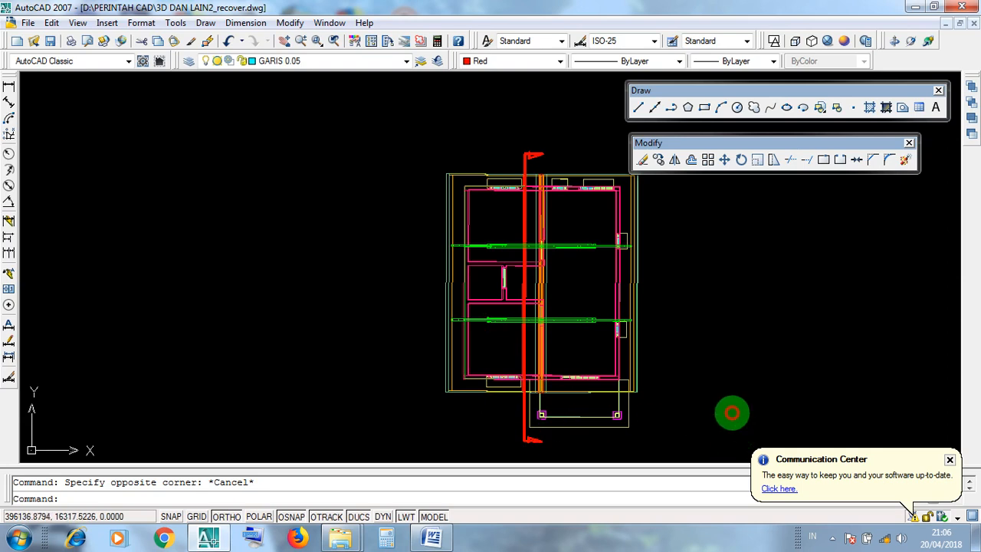
click(731, 413)
click(674, 224)
click(508, 425)
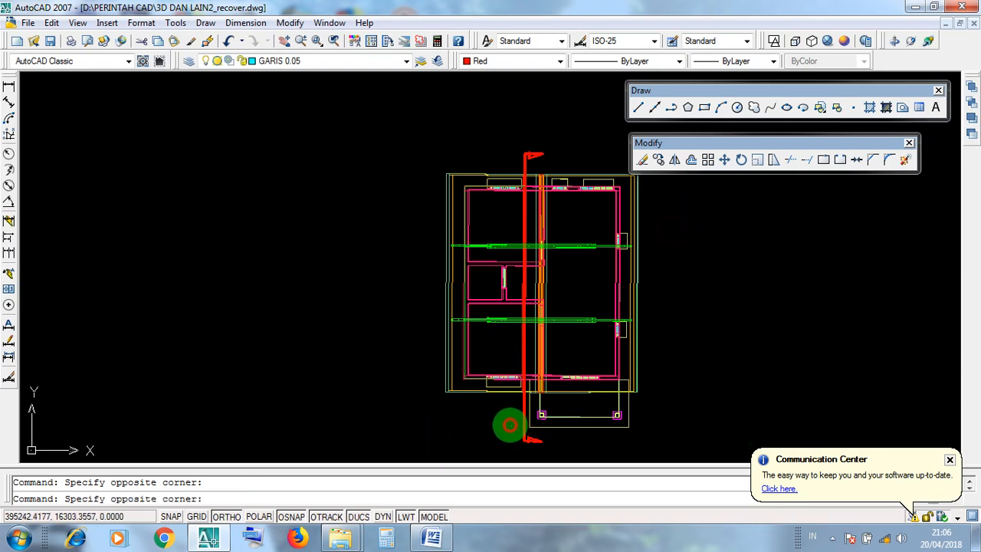
click(447, 175)
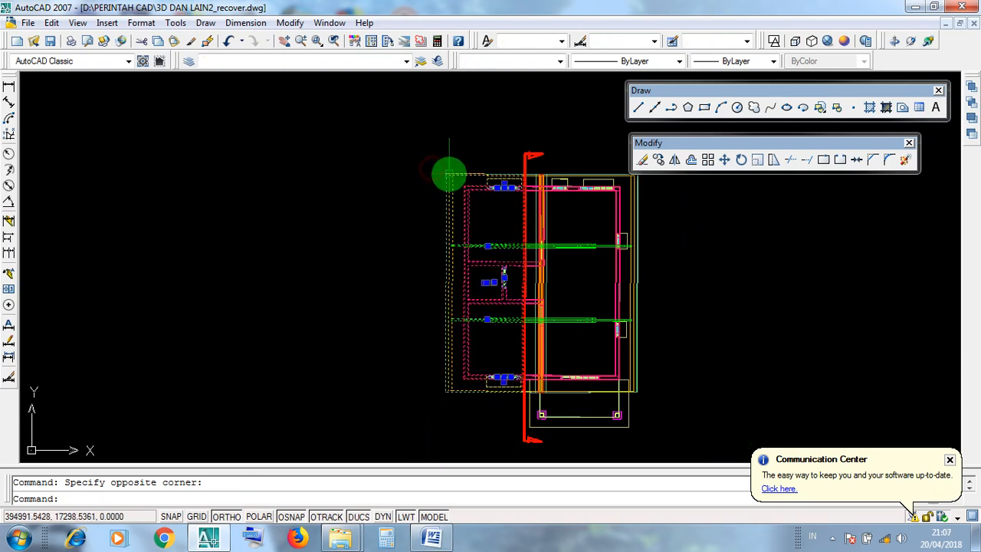
key(Delete)
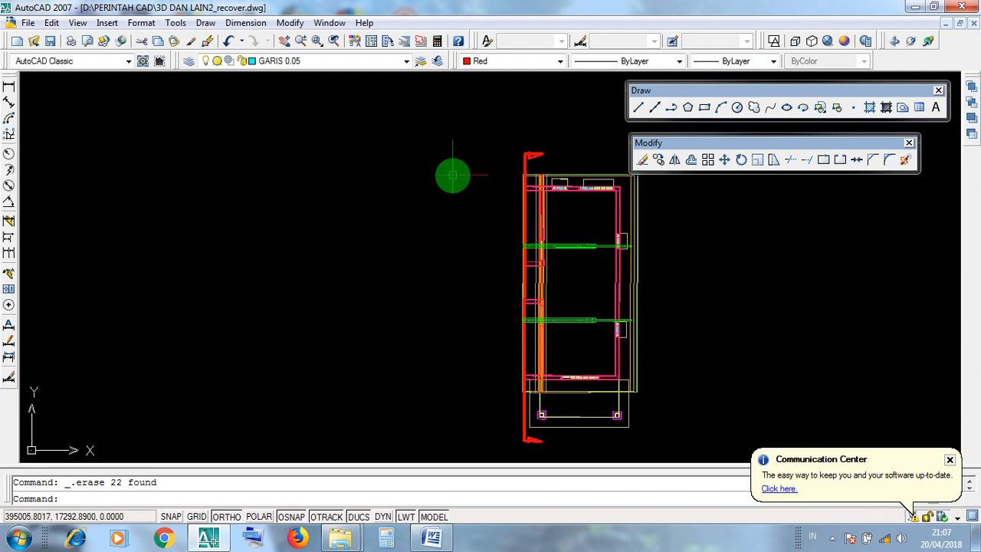
Step: Shade the remaining half of the 3D house and orbit it to face the cut side
click(829, 43)
click(911, 42)
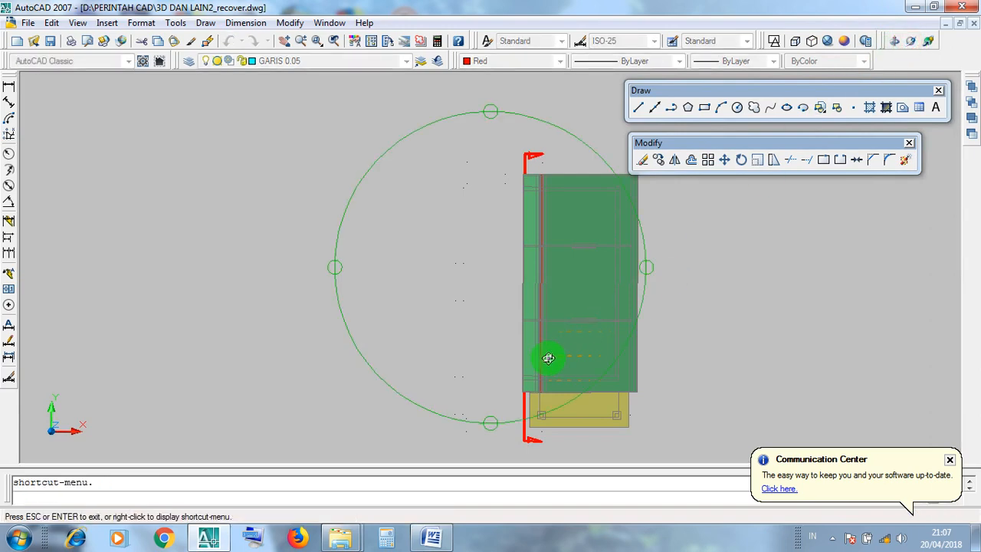
drag(544, 357, 368, 300)
mouse_move(469, 303)
mouse_down()
mouse_move(486, 289)
mouse_move(473, 284)
mouse_up()
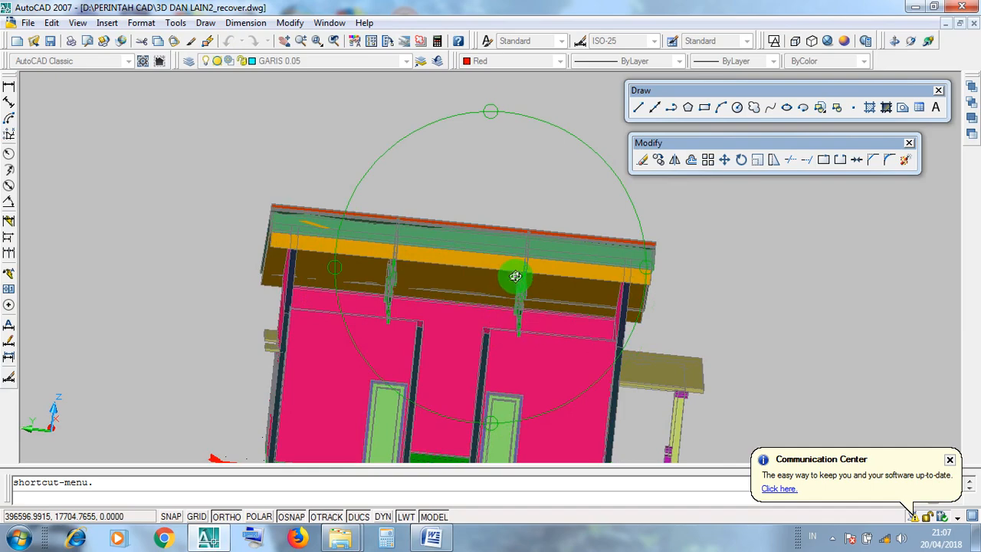
drag(515, 276, 551, 302)
drag(506, 329, 464, 329)
Step: Examine the cut side of the house from the roof and its supports down to the walls, doors, floor and porch
scroll(557, 310, up, 5)
drag(557, 310, 404, 289)
scroll(472, 313, down, 5)
scroll(490, 243, up, 3)
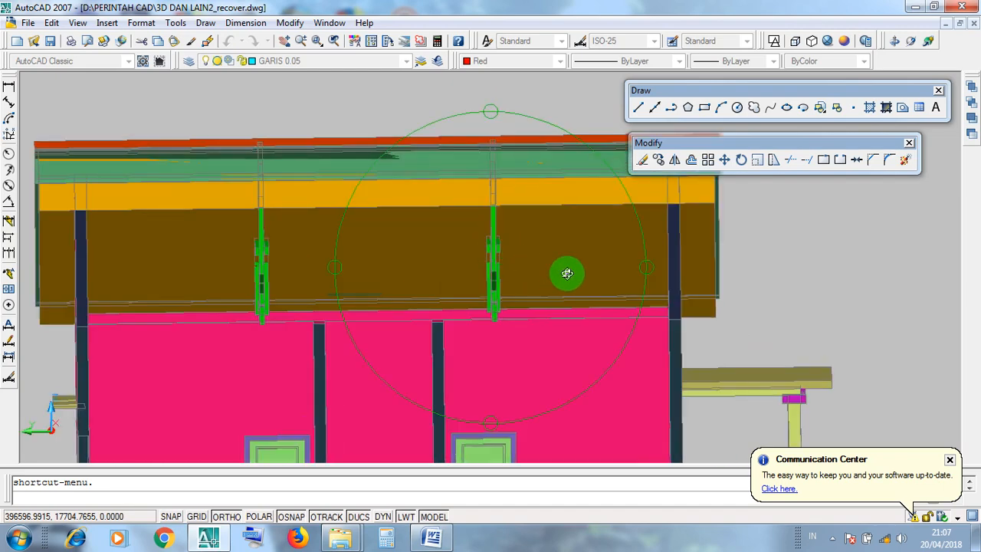
scroll(484, 184, up, 1)
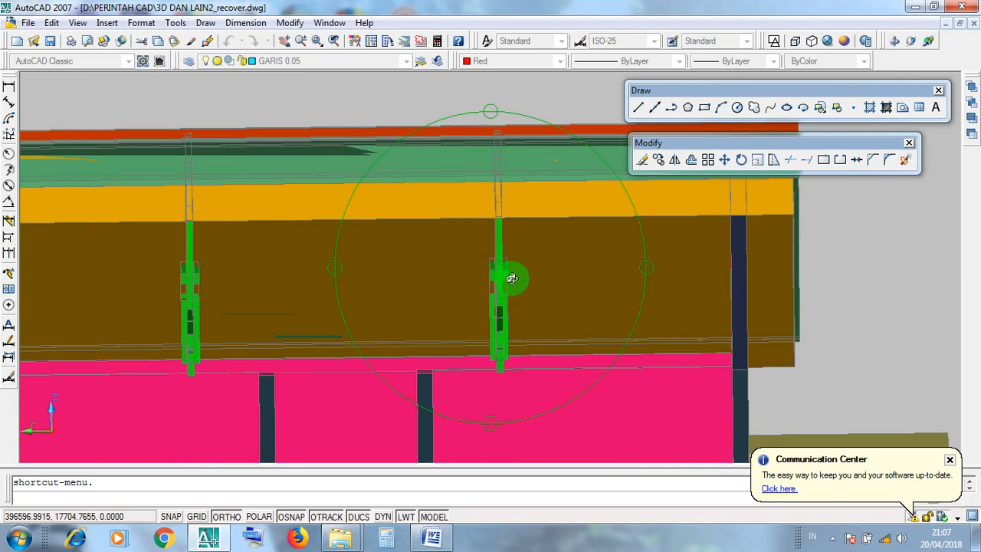
drag(512, 279, 434, 313)
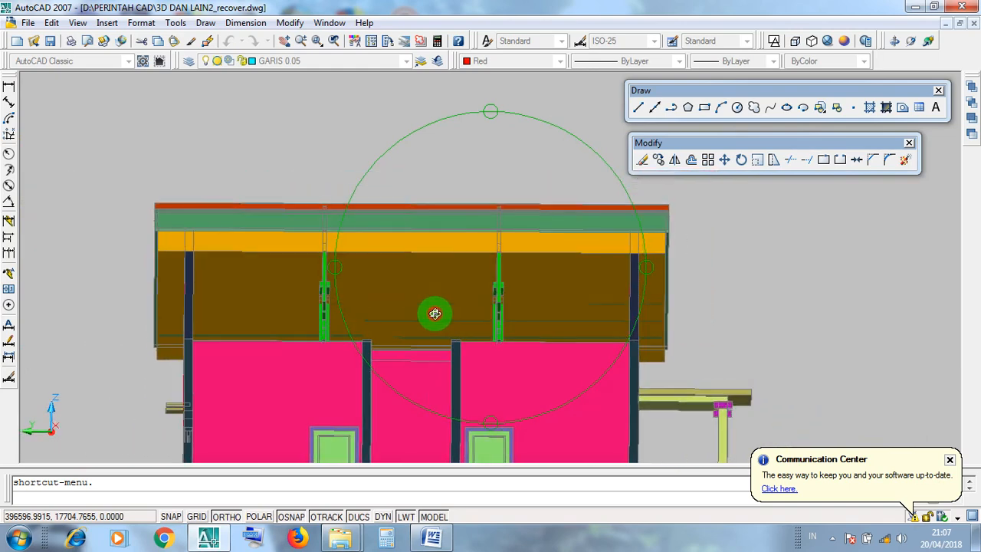
drag(323, 308, 466, 320)
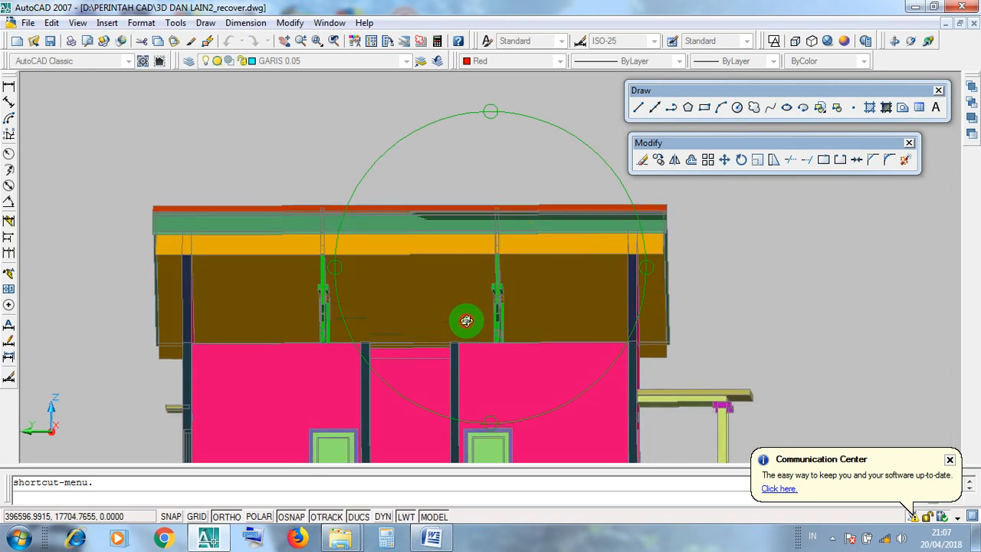
scroll(535, 300, down, 2)
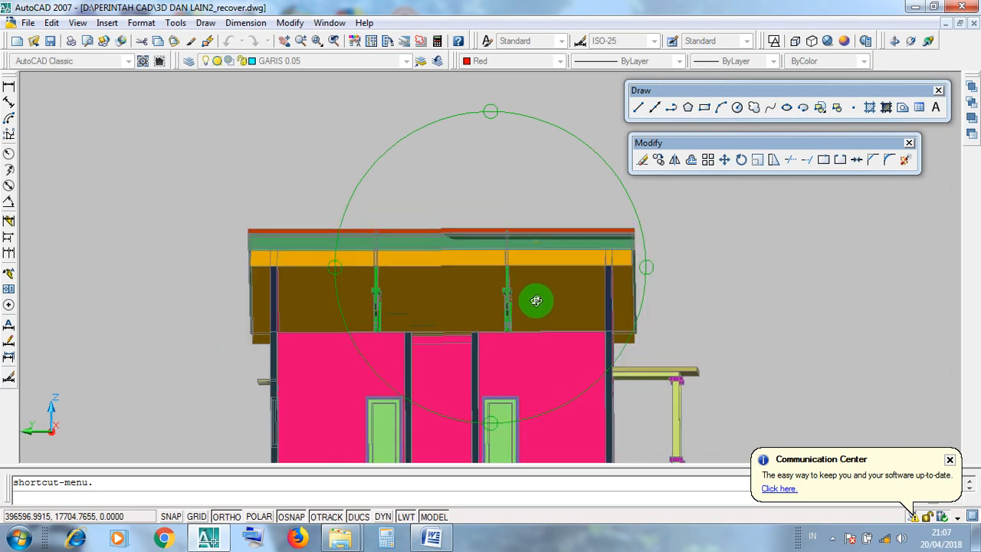
drag(536, 298, 515, 256)
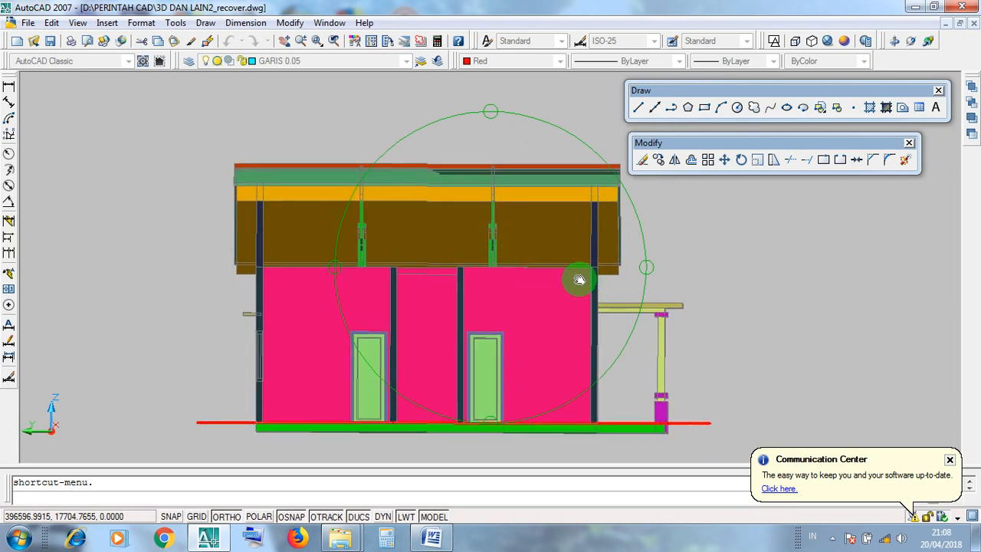
drag(579, 280, 363, 264)
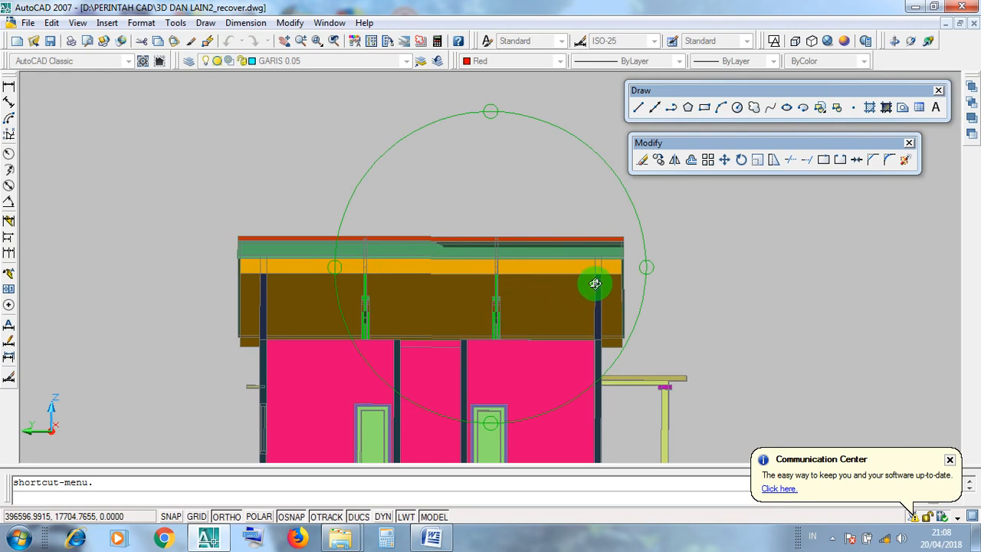
Step: Switch to the LATIHAN RUMAH 2D.dwg section drawing, highlight the hatched outer walls under the roof, and clear the selection
click(942, 24)
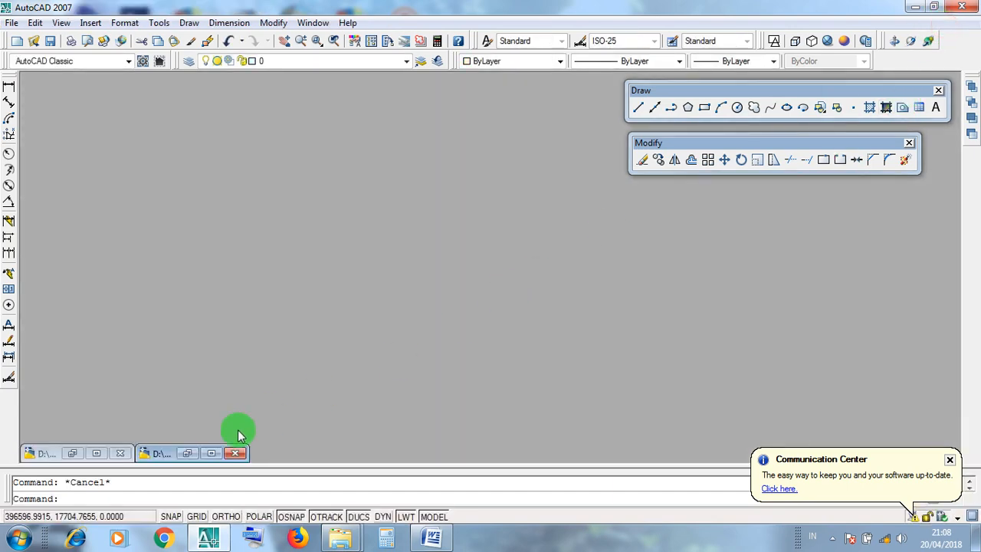
click(212, 453)
middle_drag(635, 294, 284, 322)
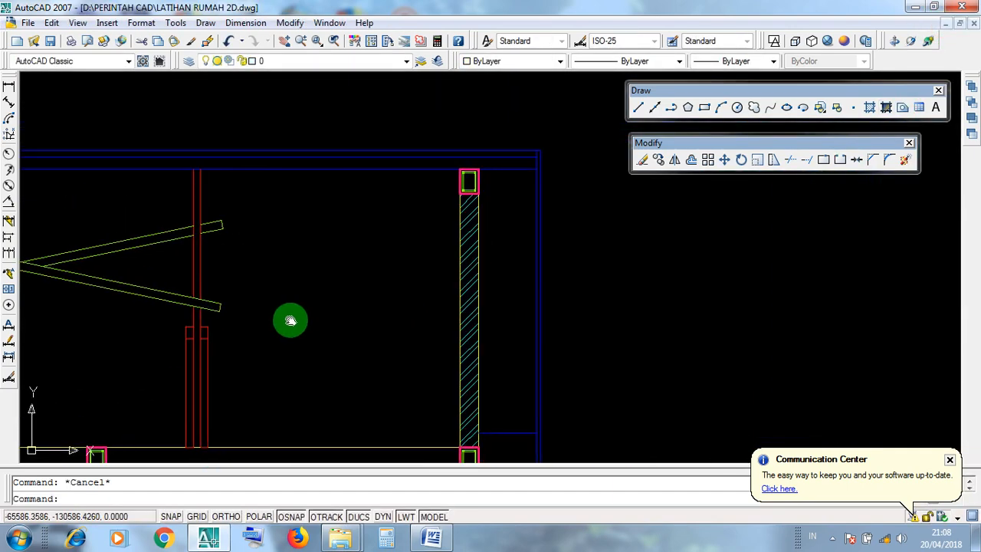
scroll(482, 309, down, 3)
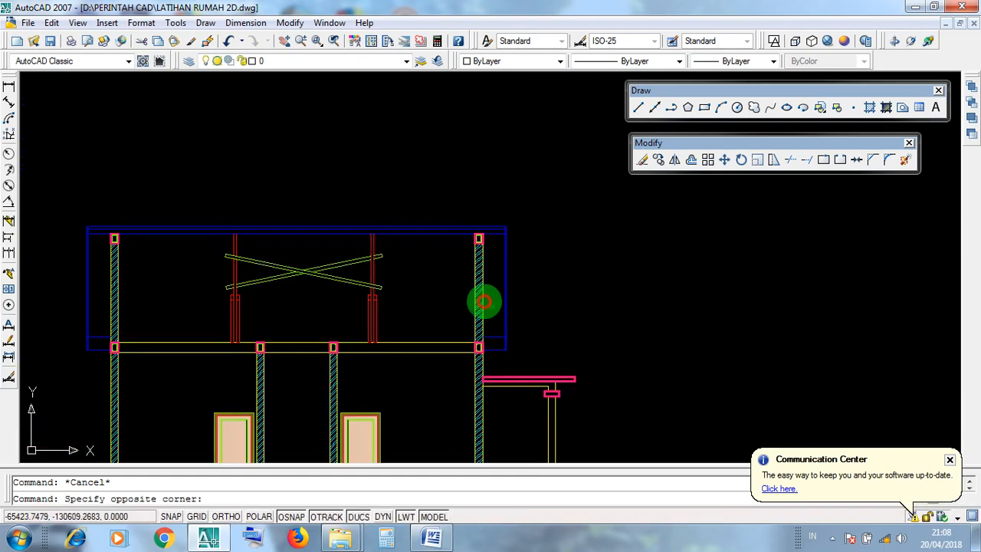
click(111, 292)
scroll(76, 307, up, 4)
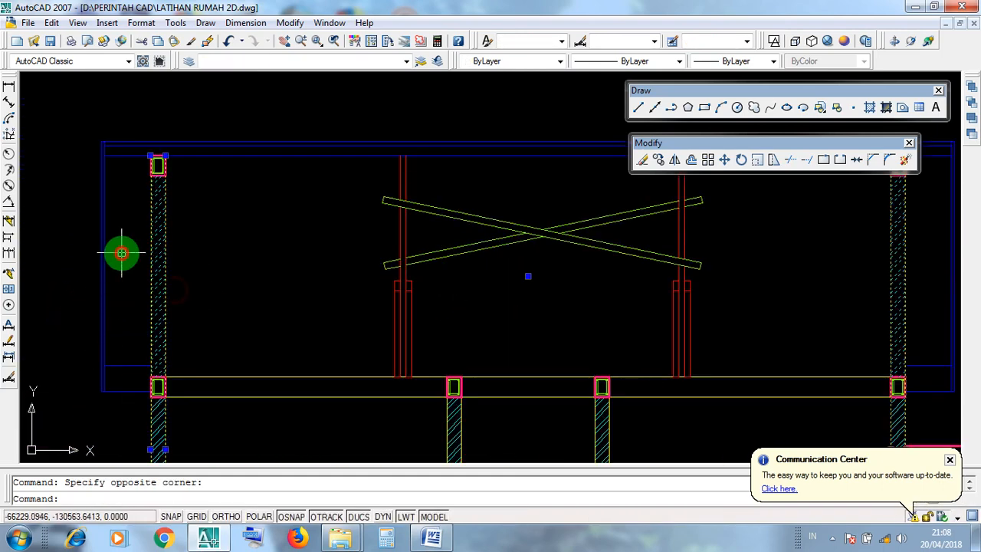
scroll(159, 276, down, 4)
key(Escape)
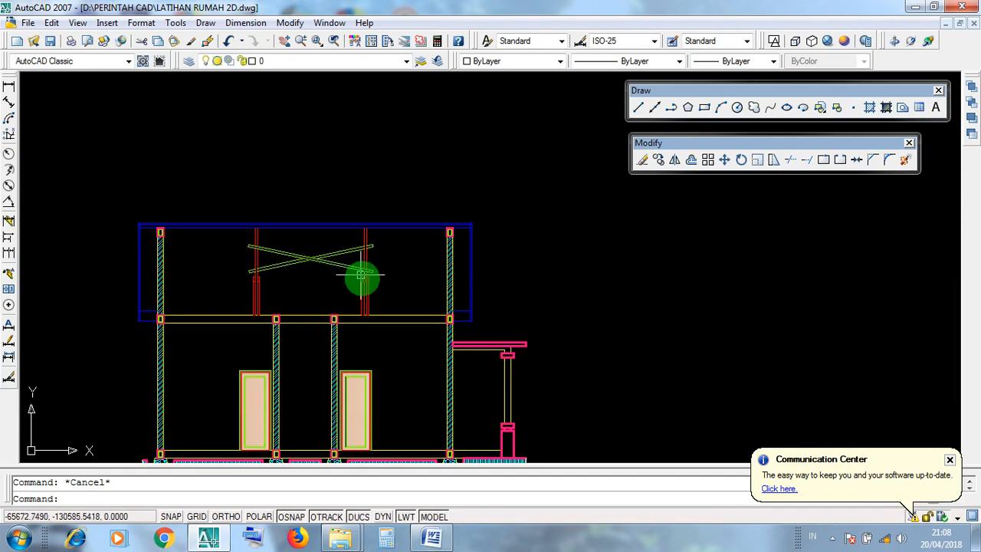
Step: Highlight the upper front wall above the porch together with the beams at its top and base, and clear the selection
scroll(455, 314, up, 3)
middle_drag(455, 313, 440, 322)
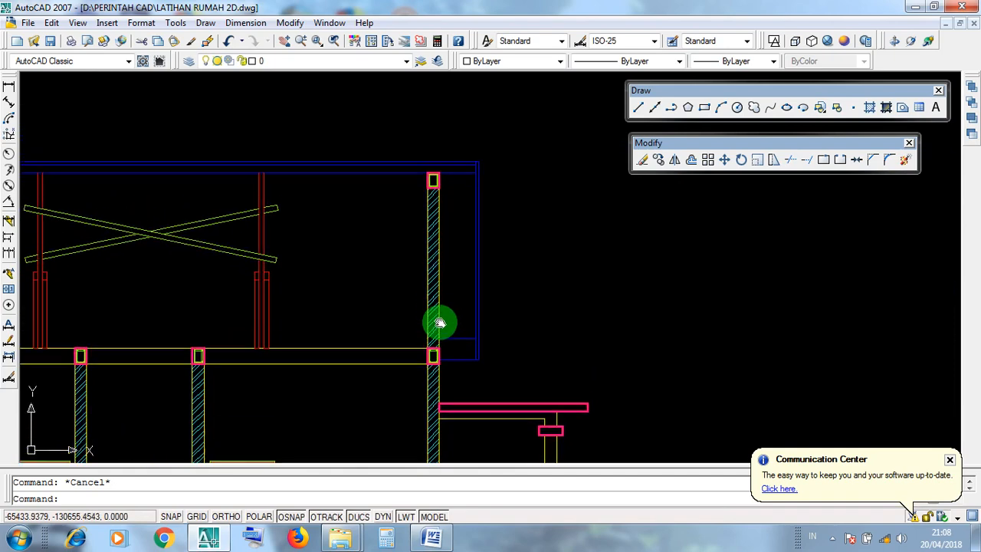
click(410, 143)
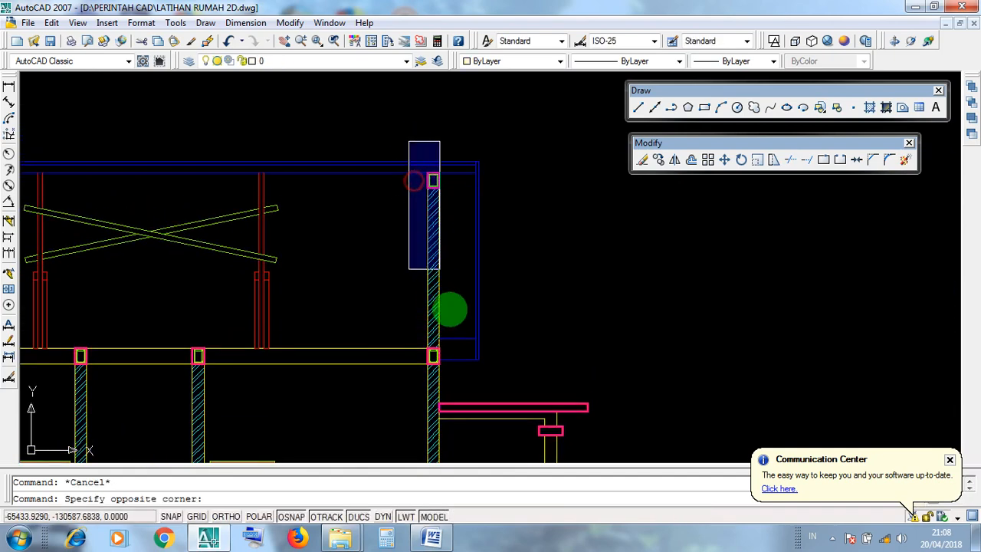
click(460, 376)
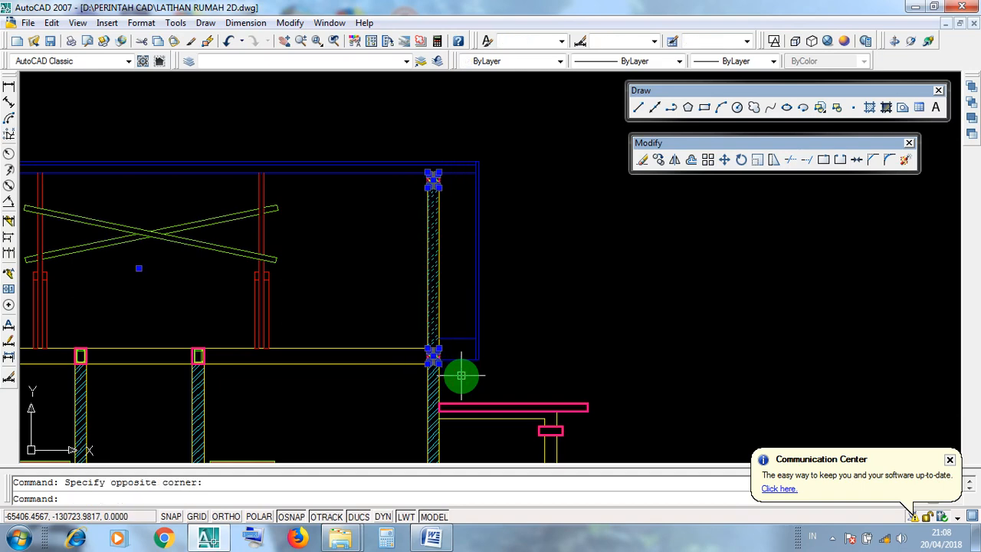
scroll(461, 376, down, 4)
key(Escape)
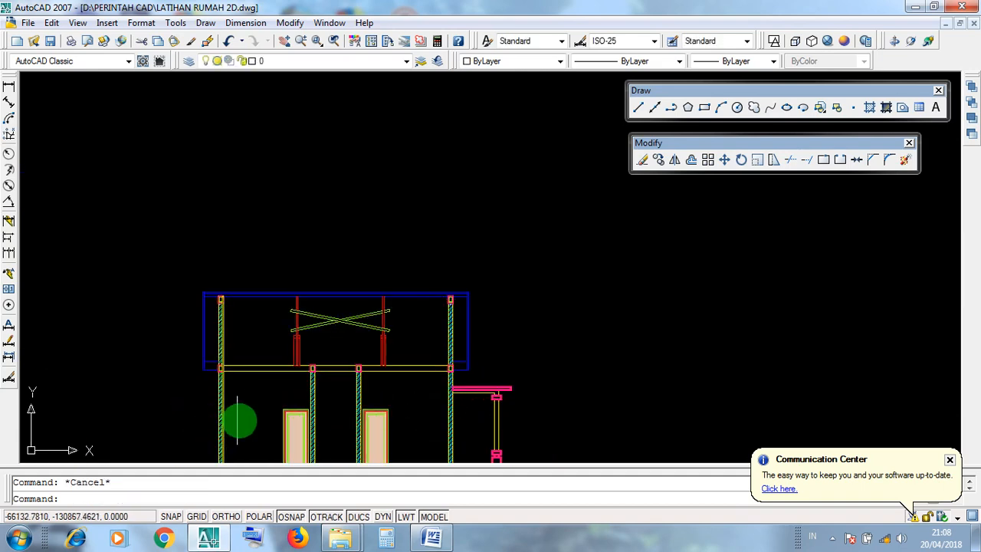
click(195, 409)
click(201, 409)
key(Escape)
scroll(459, 369, up, 3)
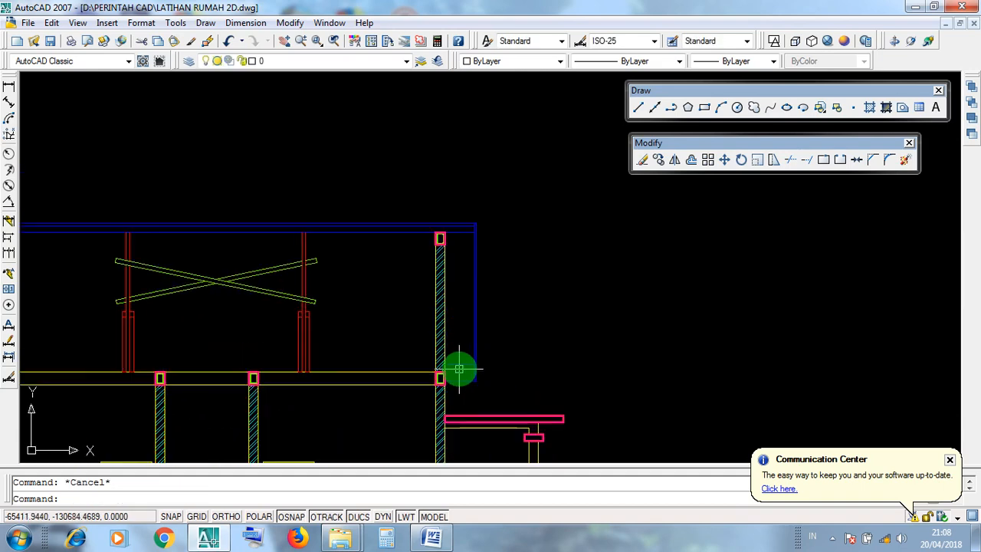
click(415, 201)
click(468, 397)
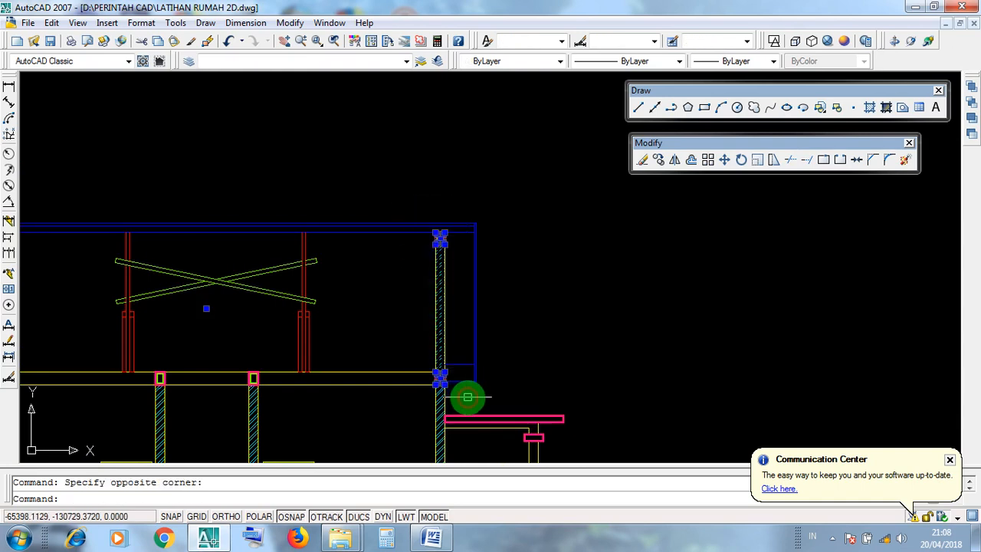
key(Escape)
Step: Examine the reinforced beam section at the top of the front wall by highlighting its outline and reinforcement, and clear the selection
scroll(433, 222, up, 5)
click(421, 268)
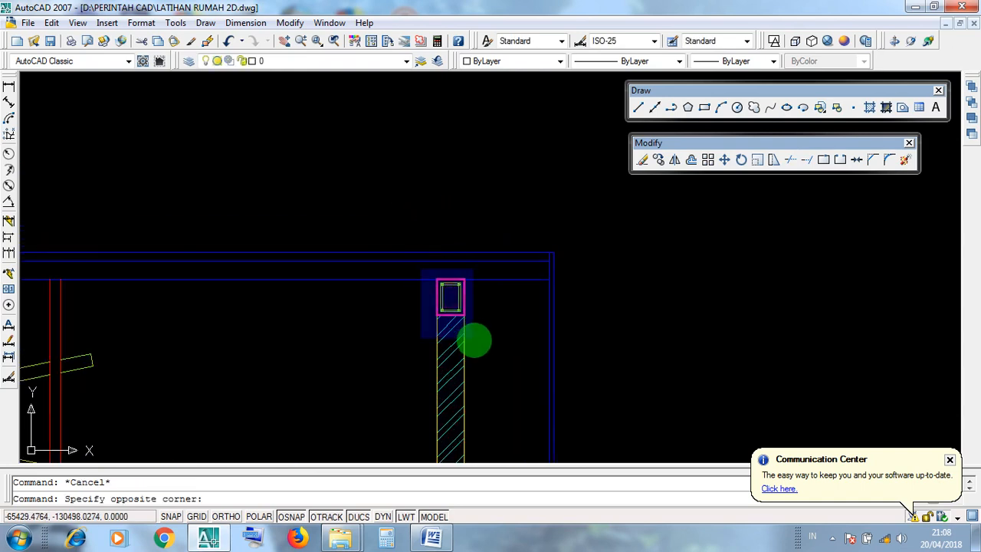
click(475, 340)
key(Escape)
scroll(470, 289, up, 3)
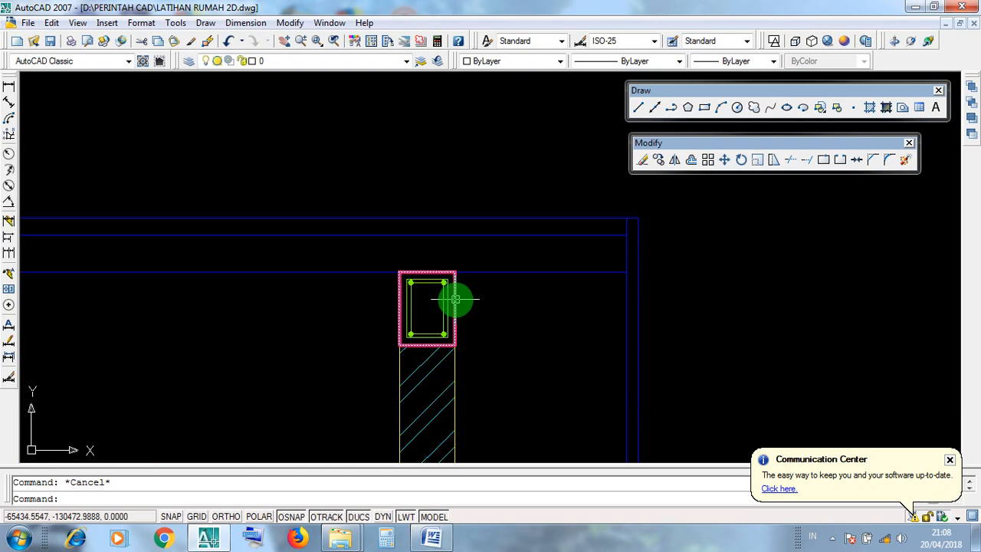
click(455, 299)
click(378, 250)
click(482, 376)
key(Escape)
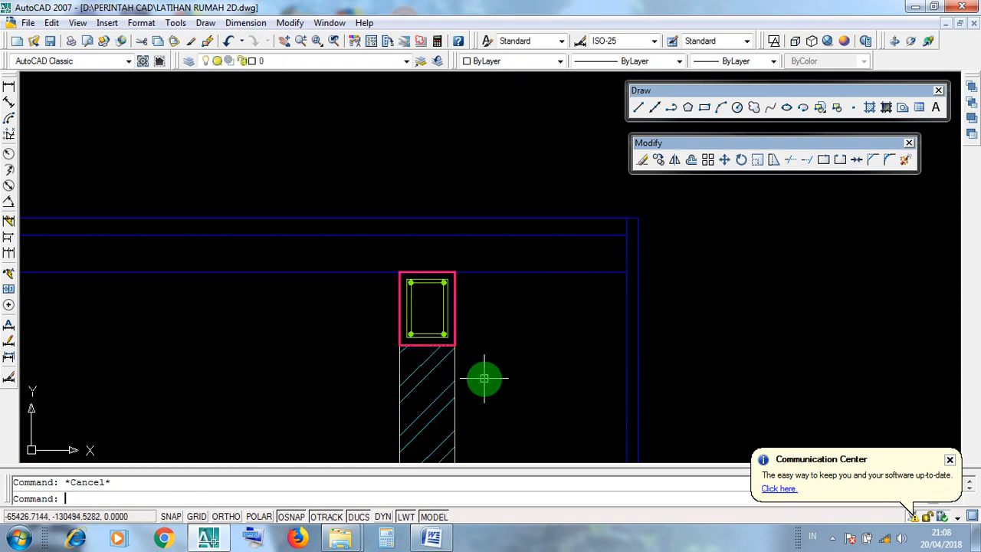
click(387, 255)
click(482, 375)
scroll(481, 305, down, 2)
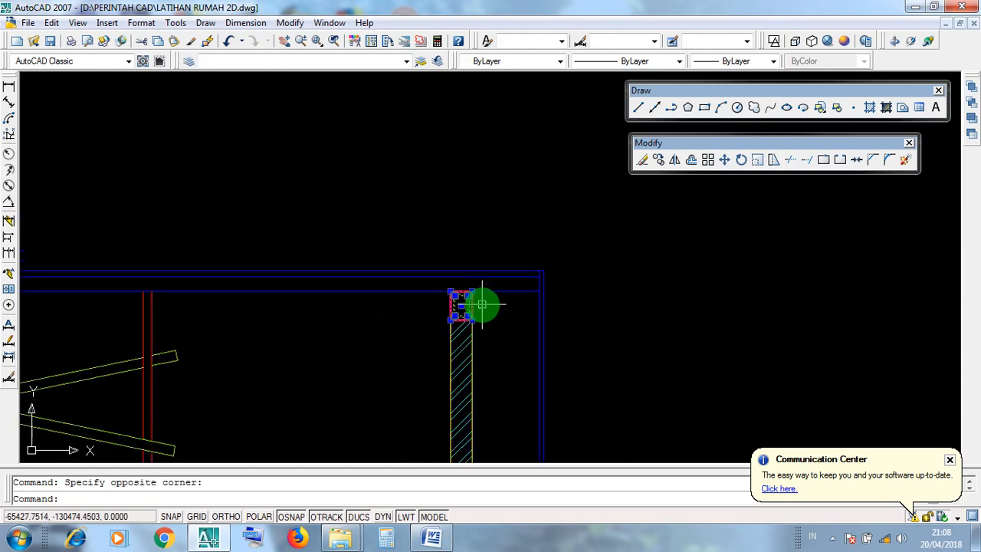
scroll(482, 305, down, 3)
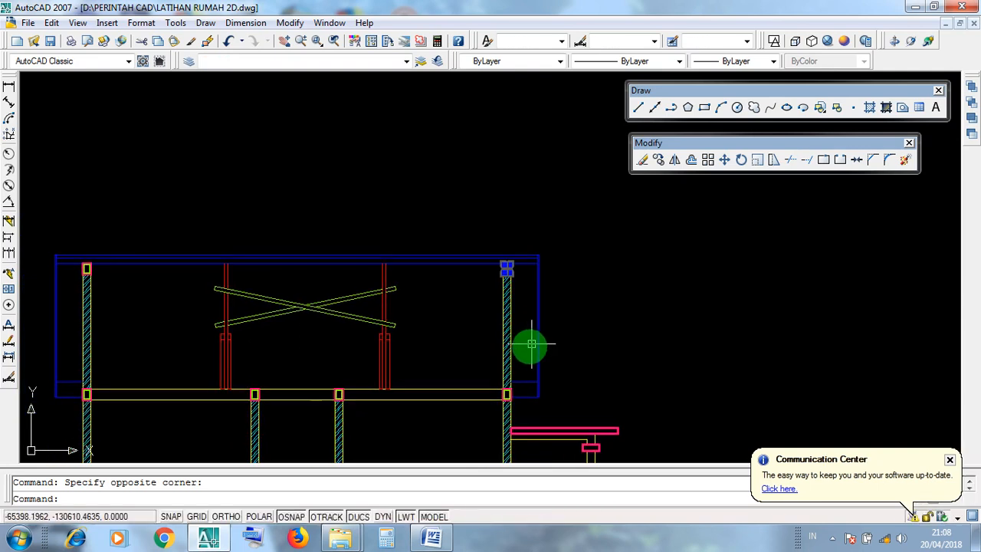
key(Escape)
Step: Highlight the hatching of the front and rear outer walls in the 2D section, and clear the selection
click(504, 344)
click(493, 338)
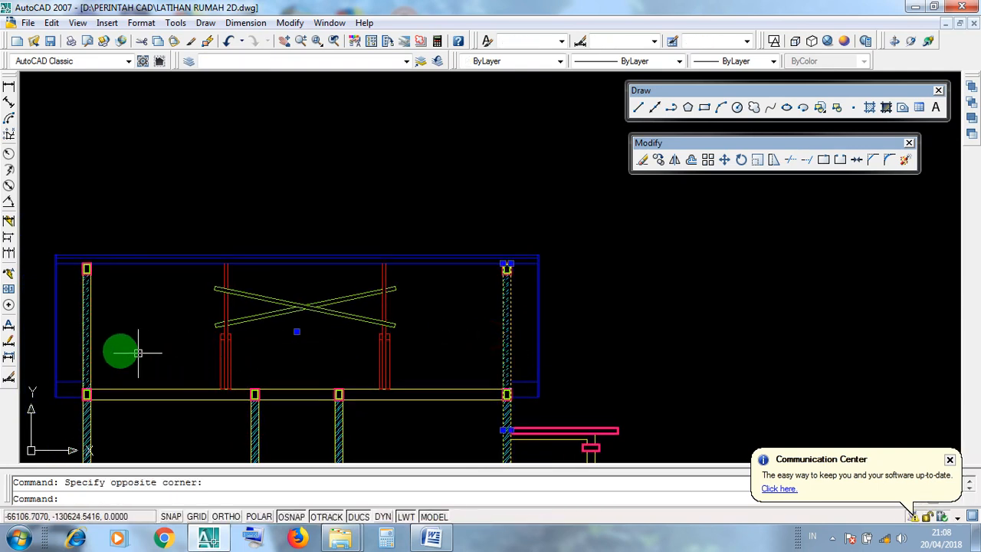
click(84, 331)
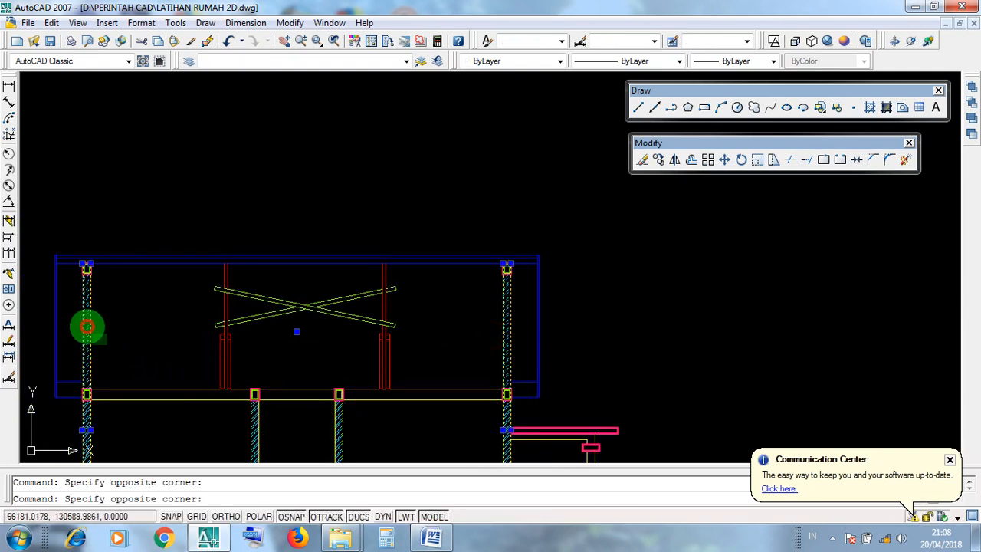
key(Escape)
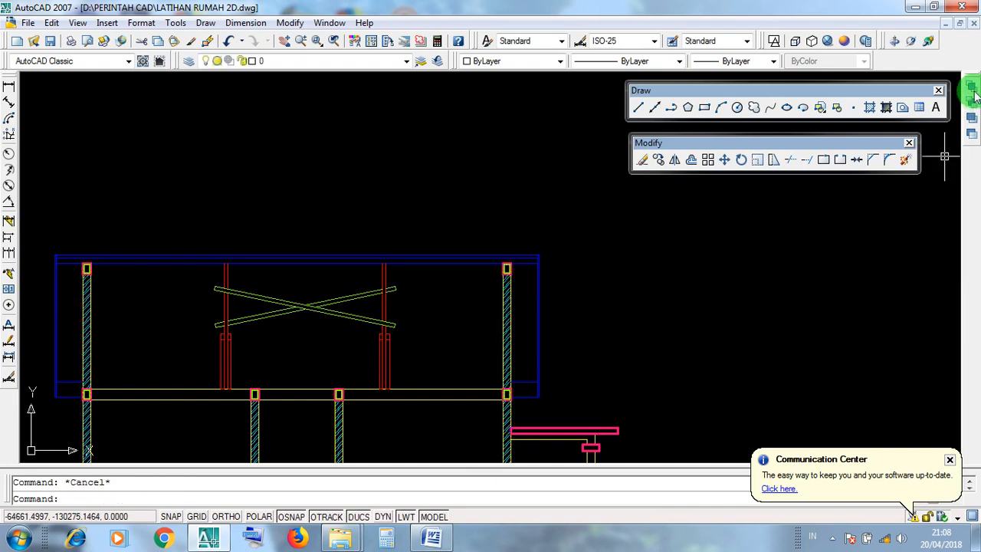
Step: Return to 3D DAN LAIN2_recover.dwg and compare the cut front wall and roof structure with the 2D section
click(946, 25)
click(94, 454)
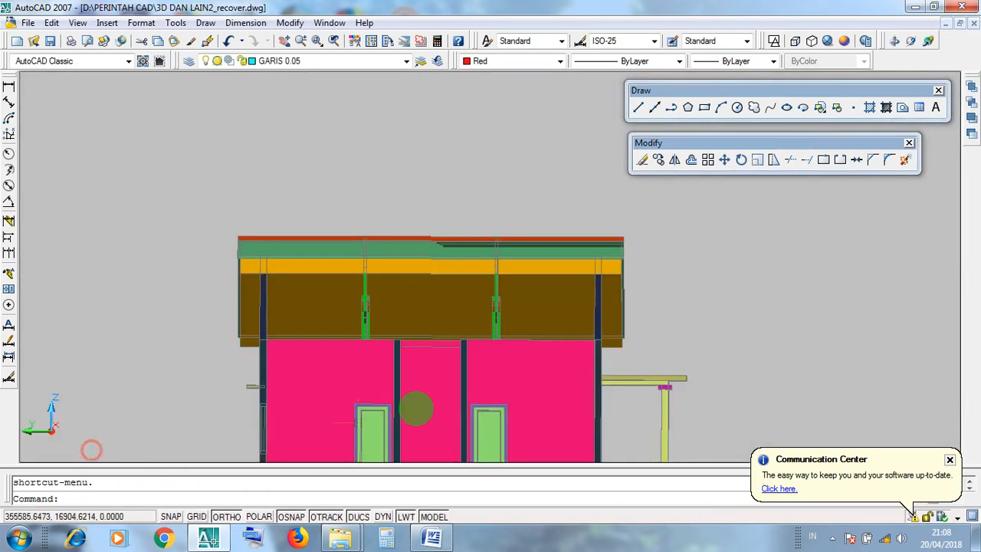
scroll(587, 307, up, 5)
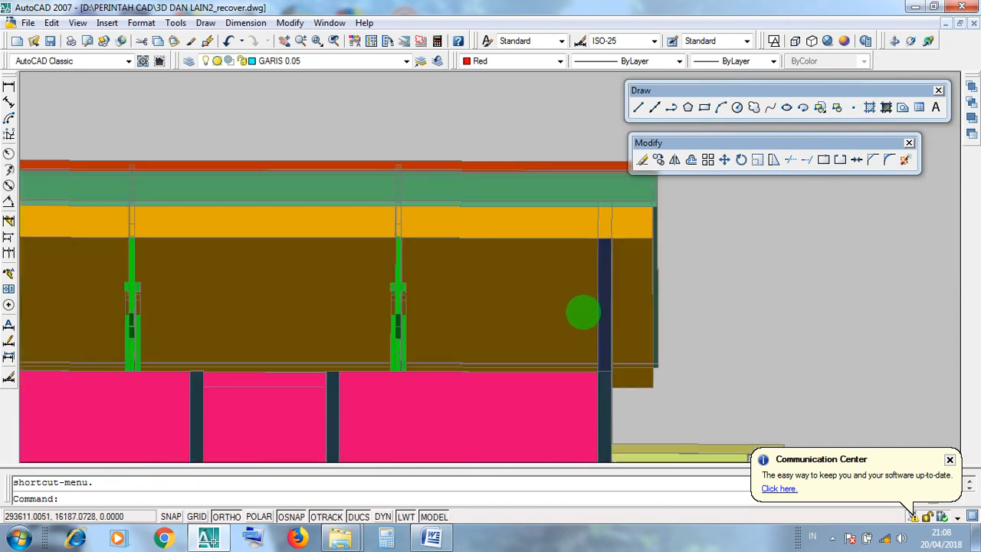
scroll(619, 303, down, 5)
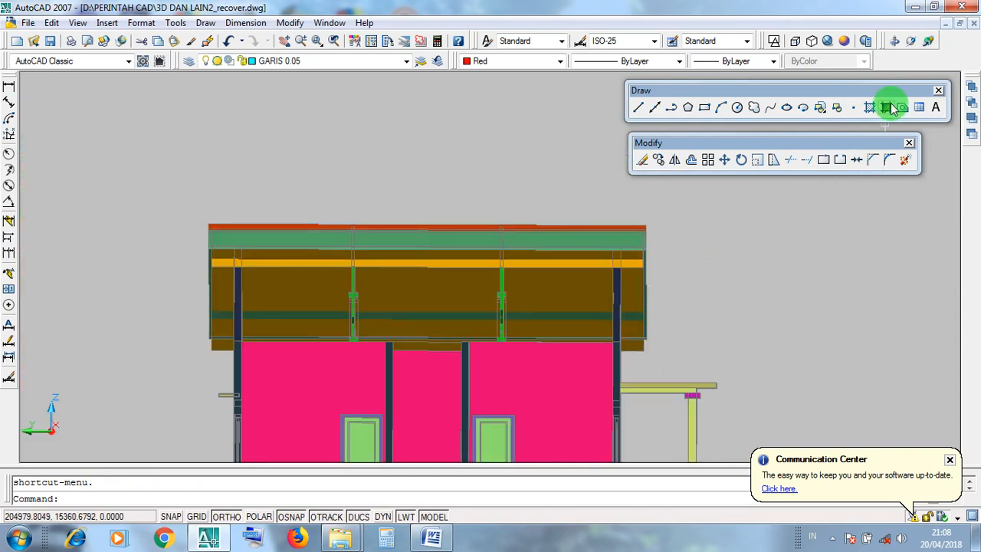
click(909, 44)
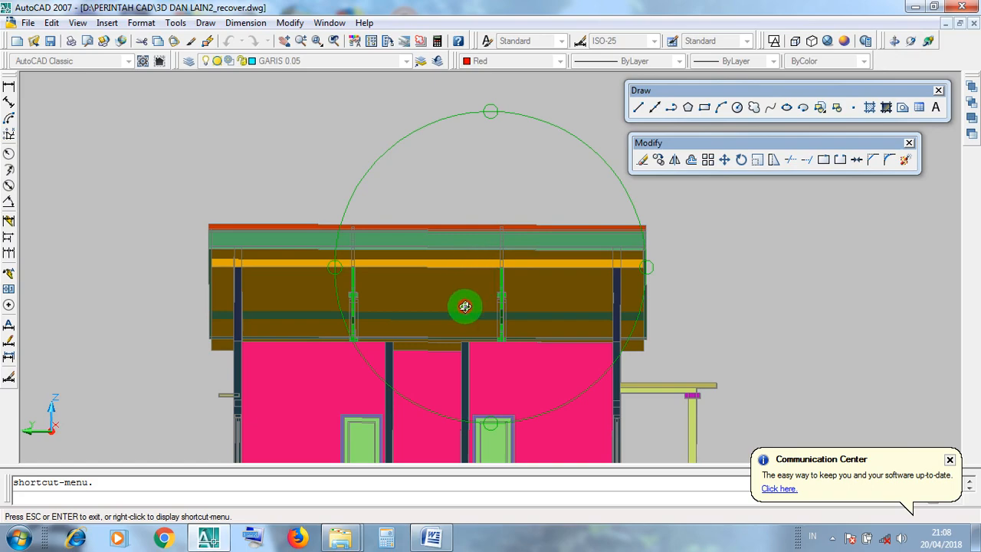
click(913, 7)
click(832, 538)
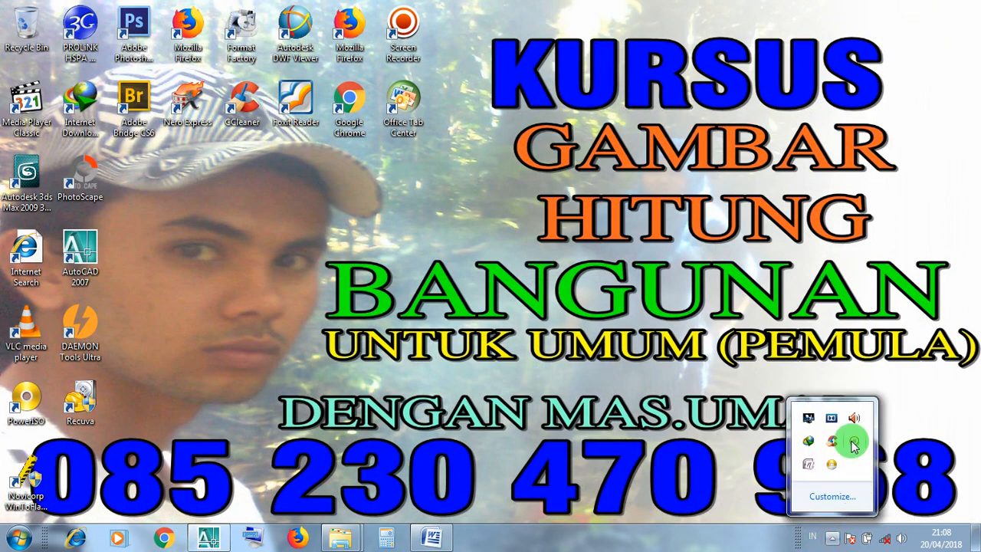
right_click(852, 442)
click(884, 392)
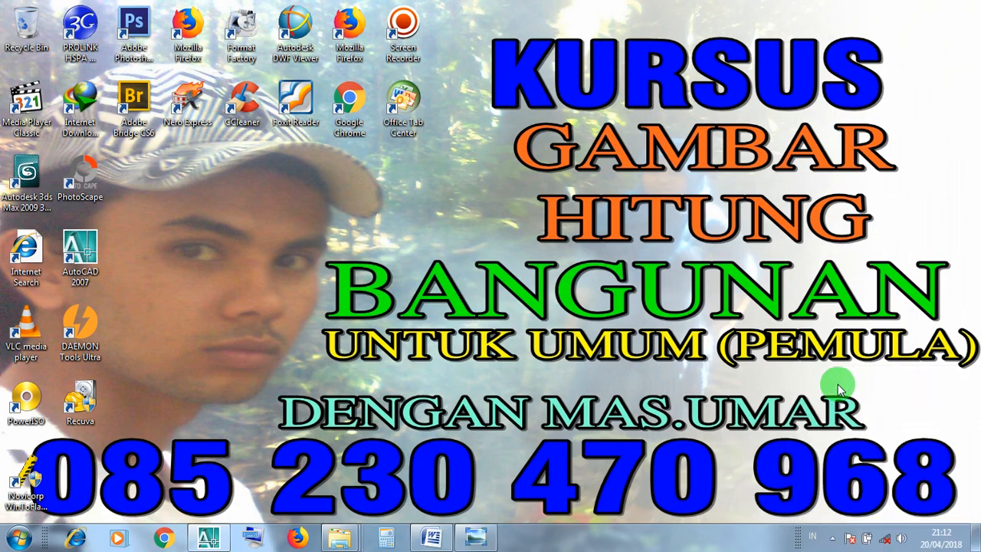
click(208, 538)
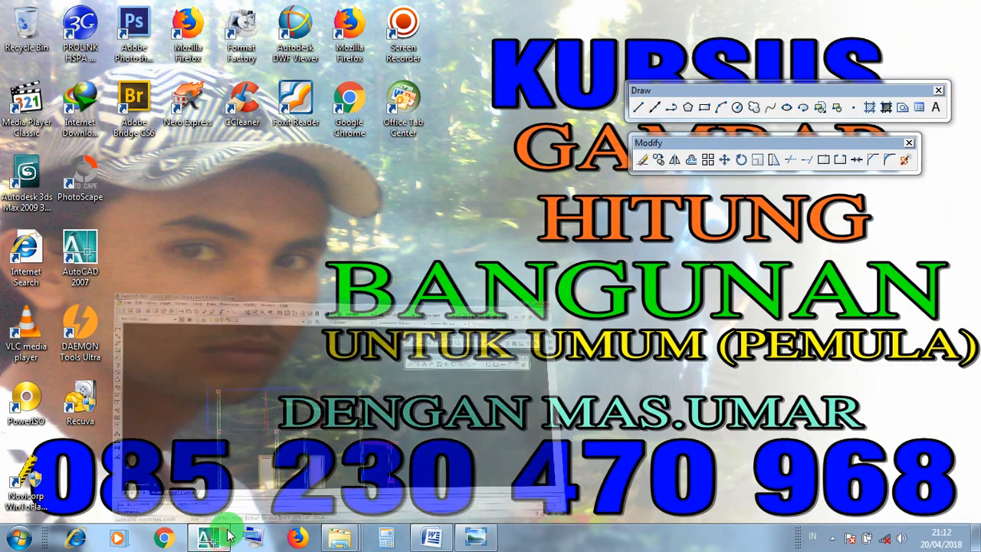
Step: Highlight the front gable wall with its top and base beams in the 2D section of LATIHAN RUMAH 2D.dwg
scroll(543, 263, up, 3)
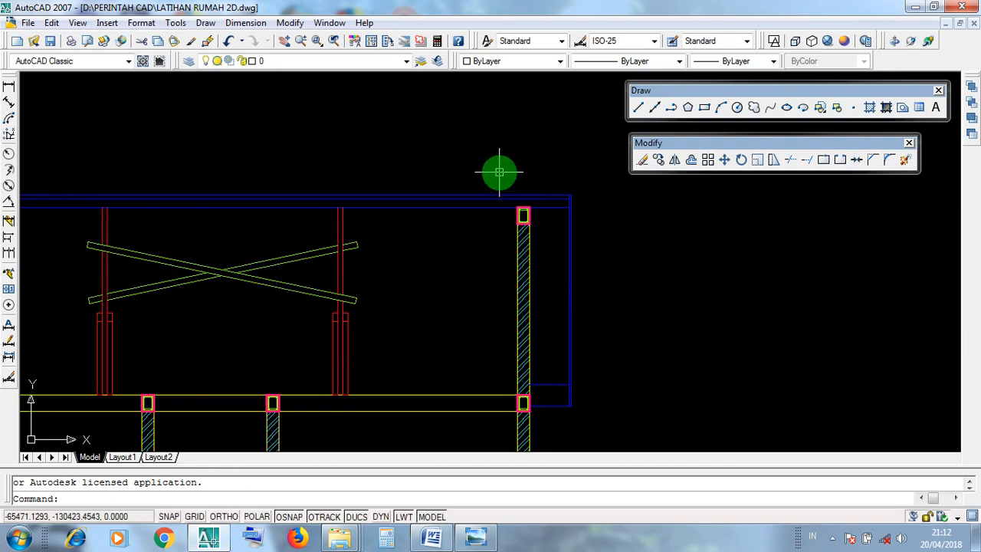
click(499, 172)
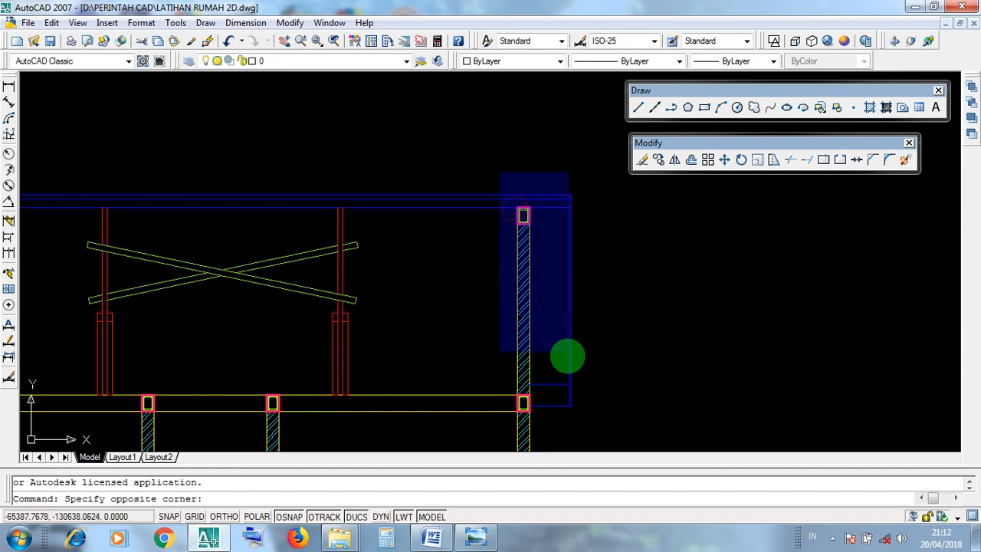
click(557, 419)
click(497, 163)
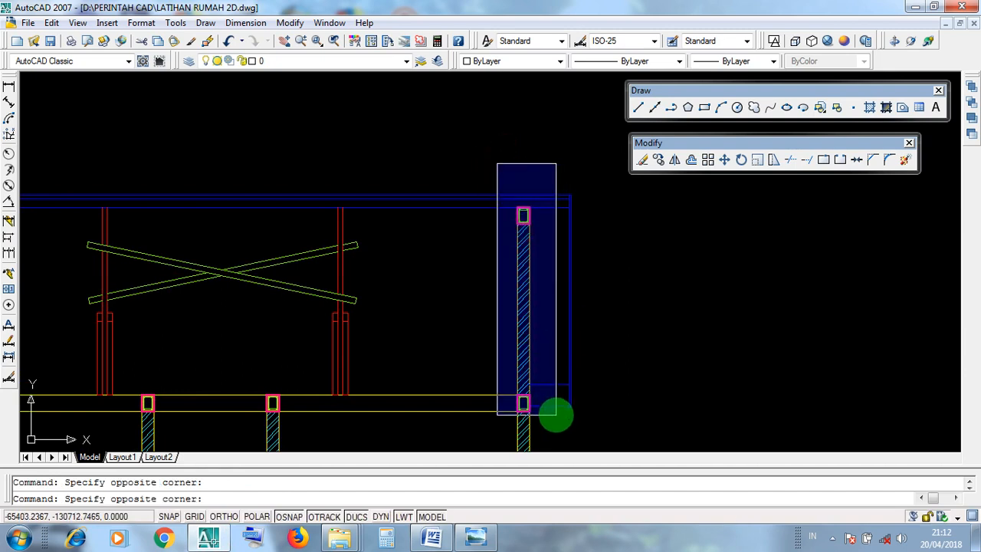
click(517, 150)
Step: Switch to picture1a in Windows Photo Viewer and examine the gable wall with its sloping reinforced frame and middle column
click(474, 539)
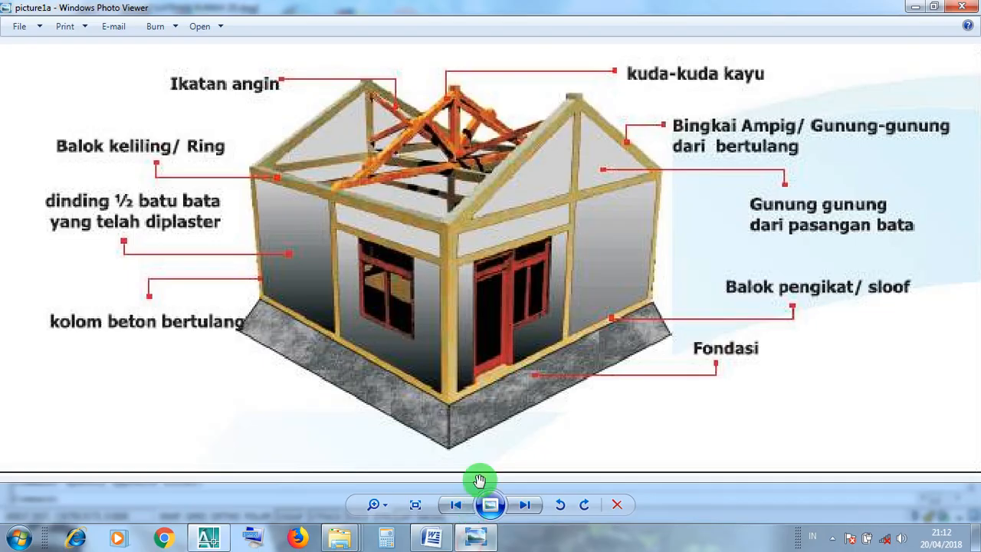
scroll(574, 136, up, 2)
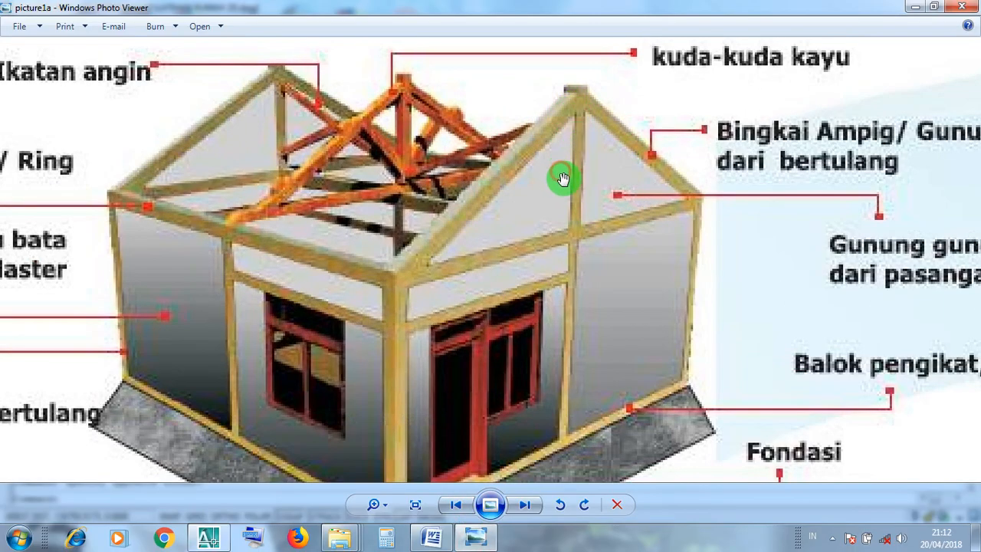
scroll(576, 258, down, 2)
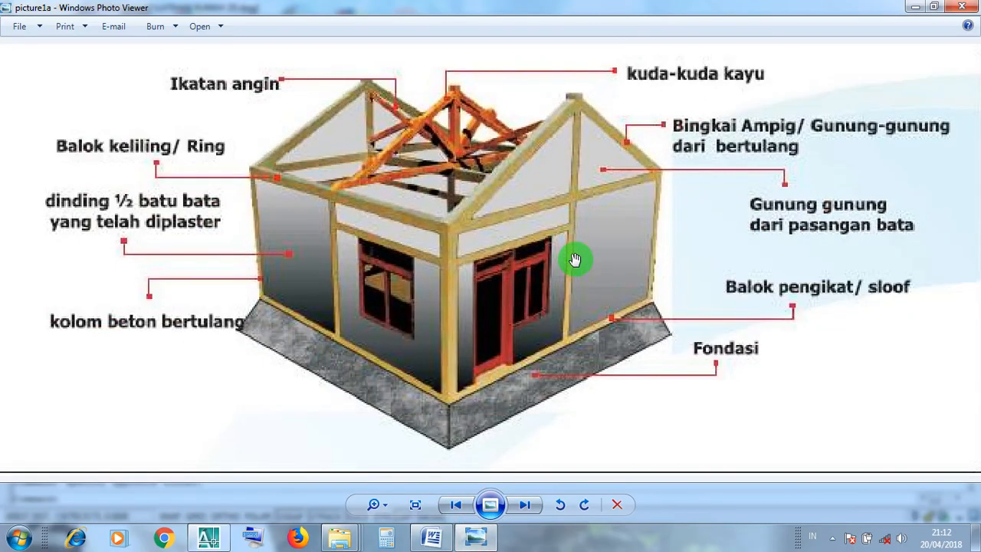
scroll(572, 82, up, 2)
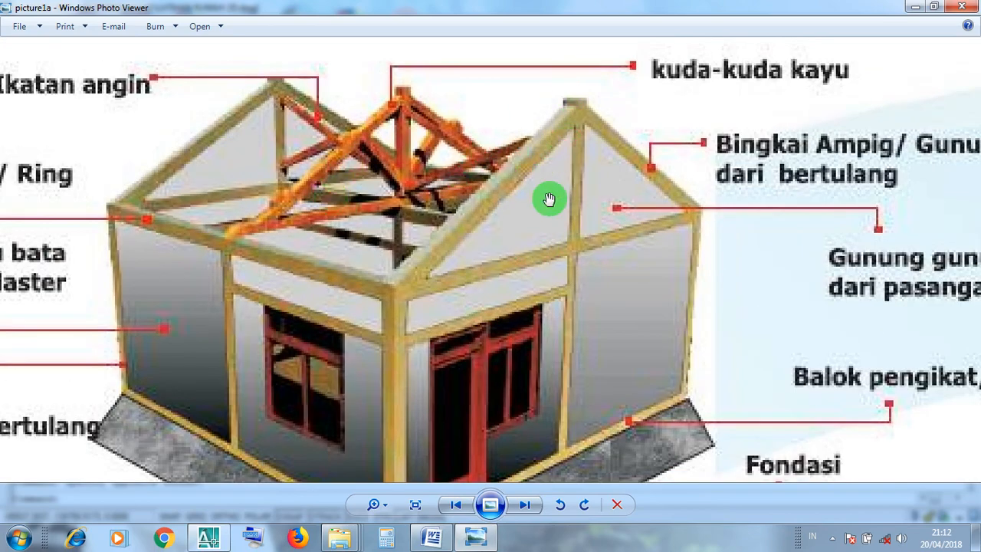
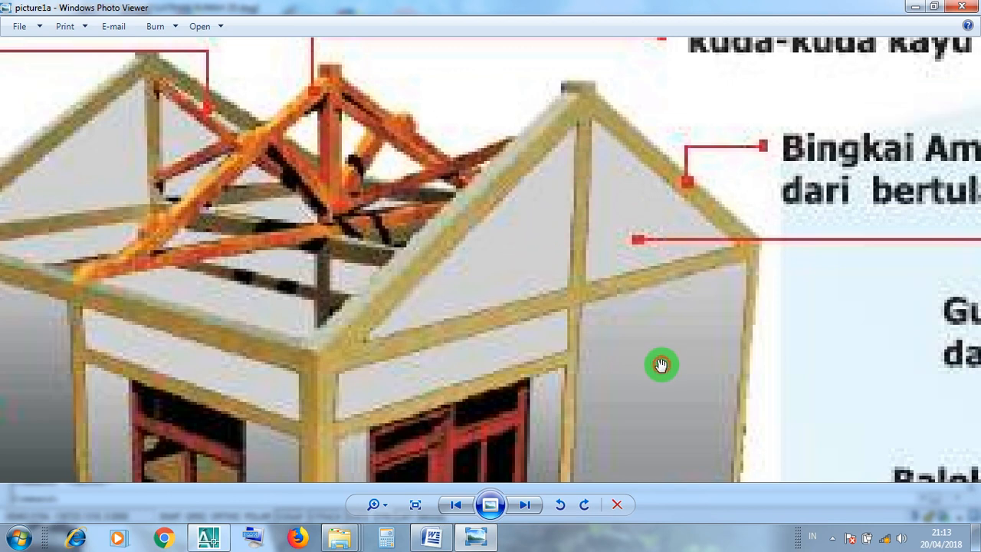
click(581, 228)
click(733, 214)
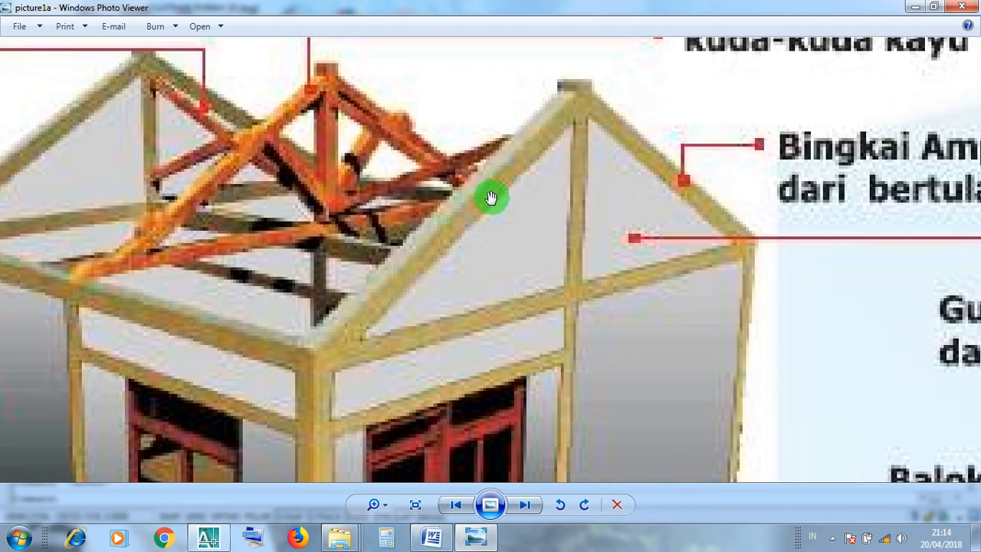
click(470, 214)
drag(414, 271, 393, 293)
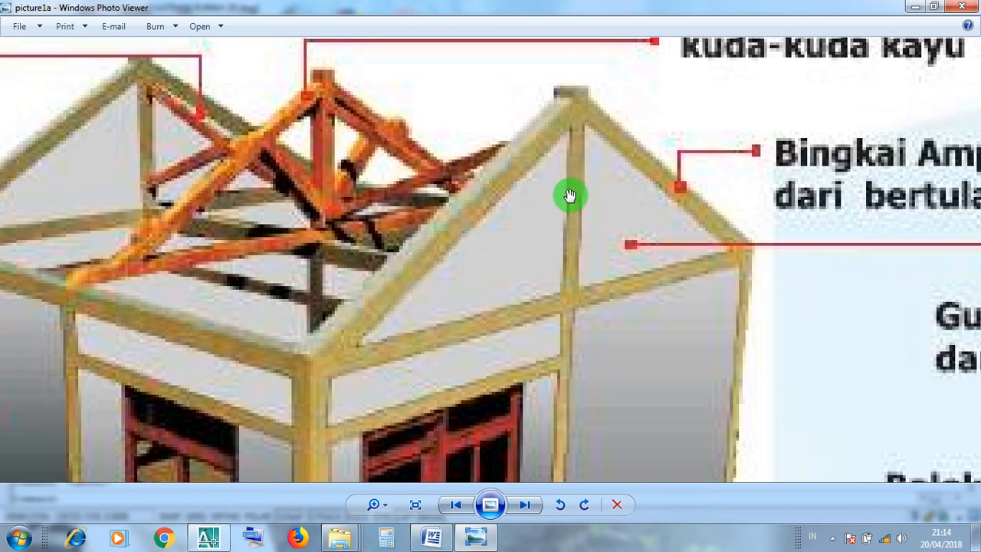
Step: Switch between the 2D section in AutoCAD and picture1a to compare the front gable wall's hatching with the pictured gable
click(236, 541)
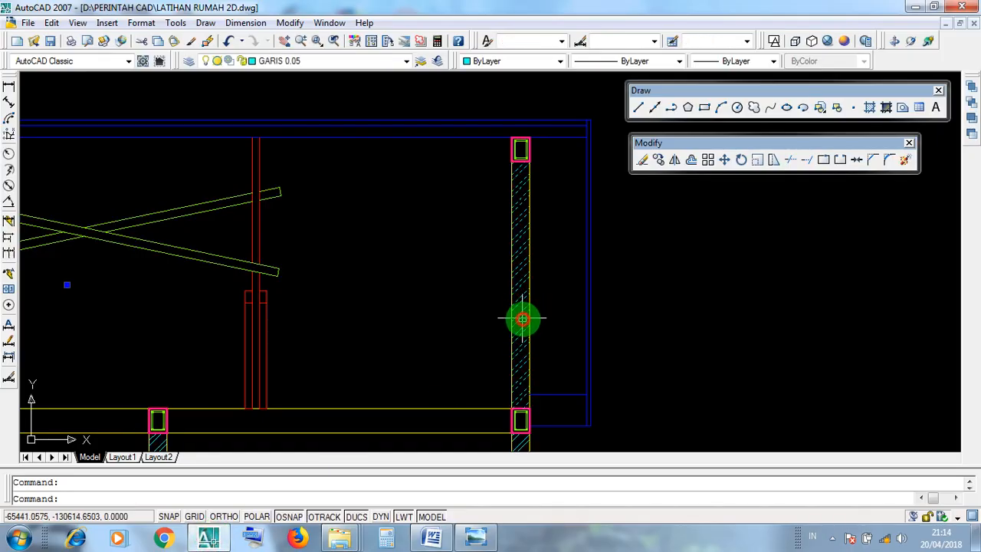
click(476, 538)
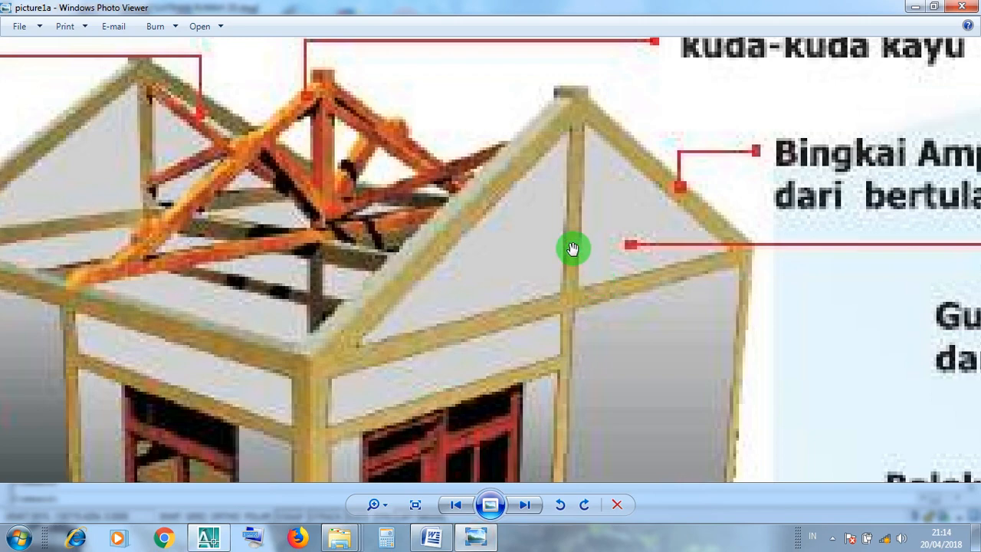
click(200, 541)
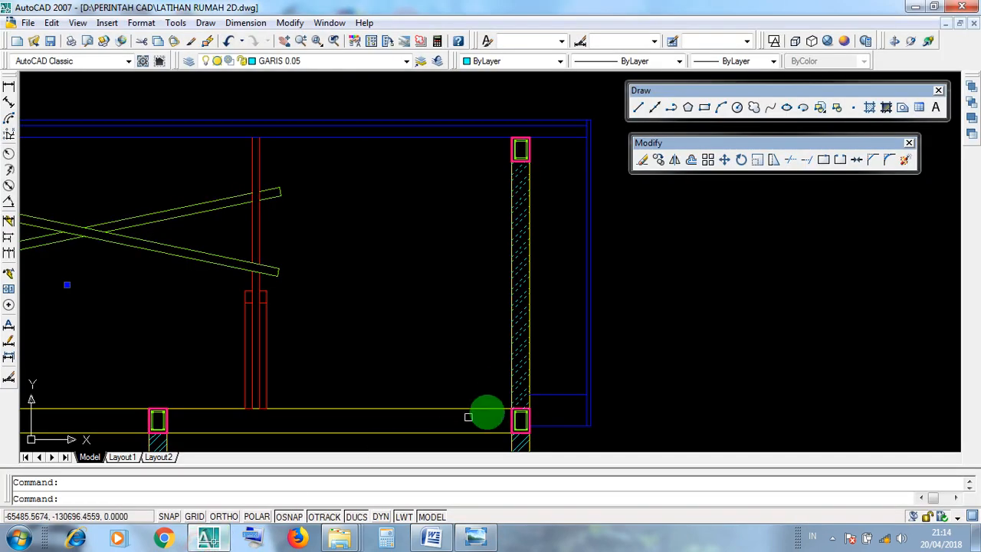
key(Escape)
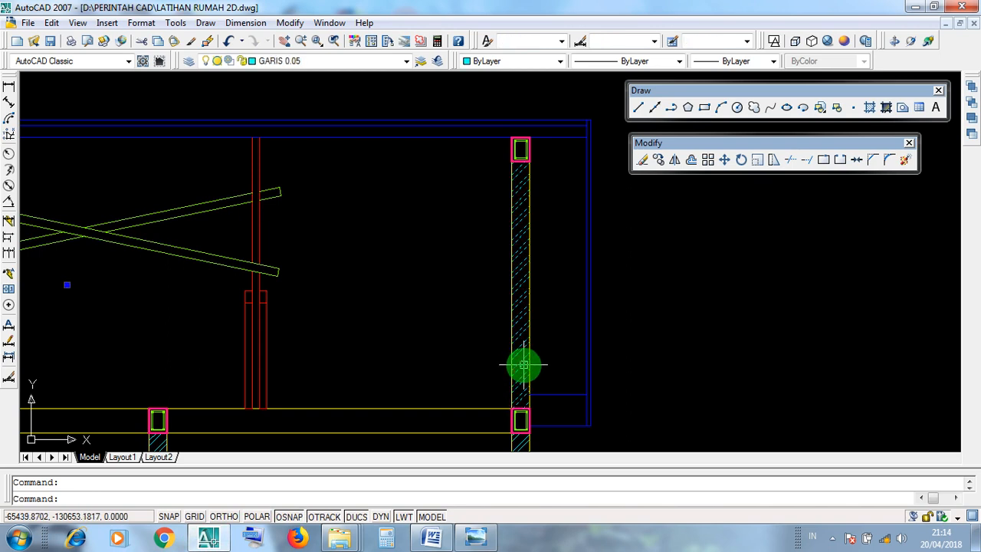
Step: Return to picture1a, examine the brick gable infill and the overall house structure, and minimize the picture
click(476, 537)
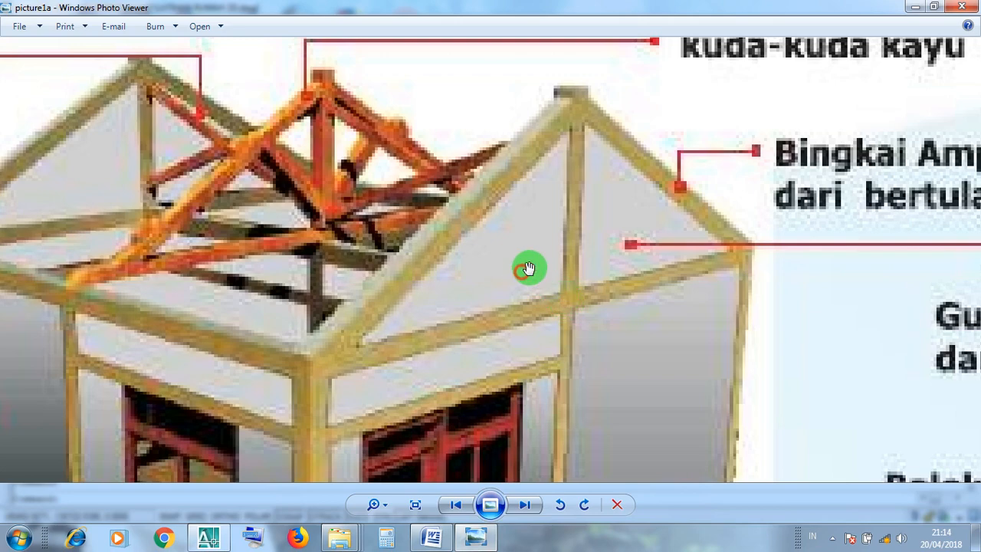
click(500, 275)
click(604, 239)
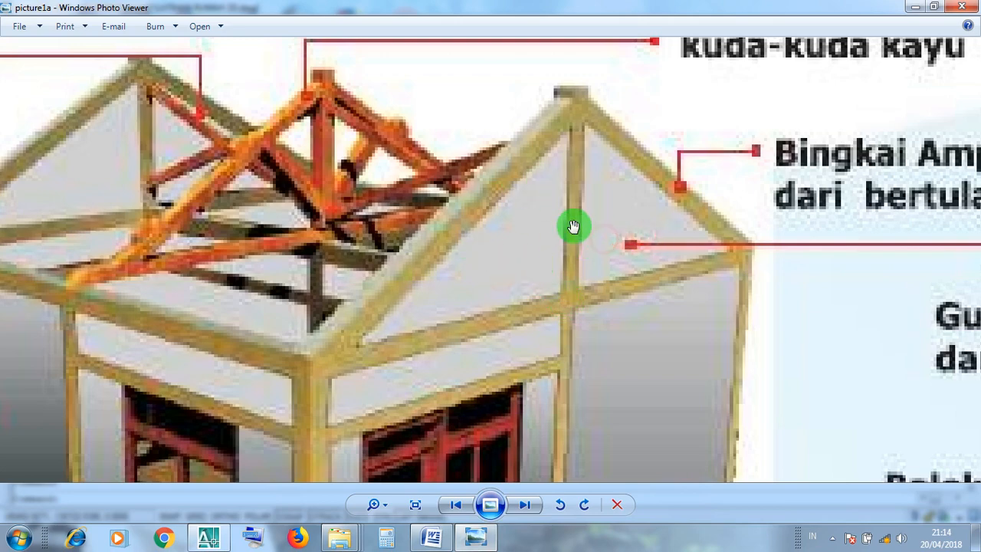
scroll(560, 244, down, 2)
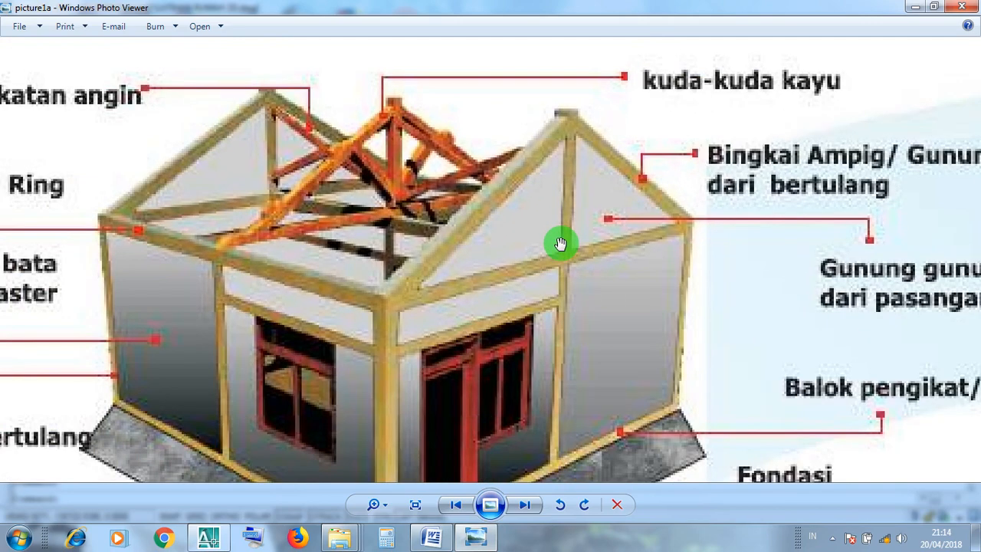
scroll(560, 244, down, 1)
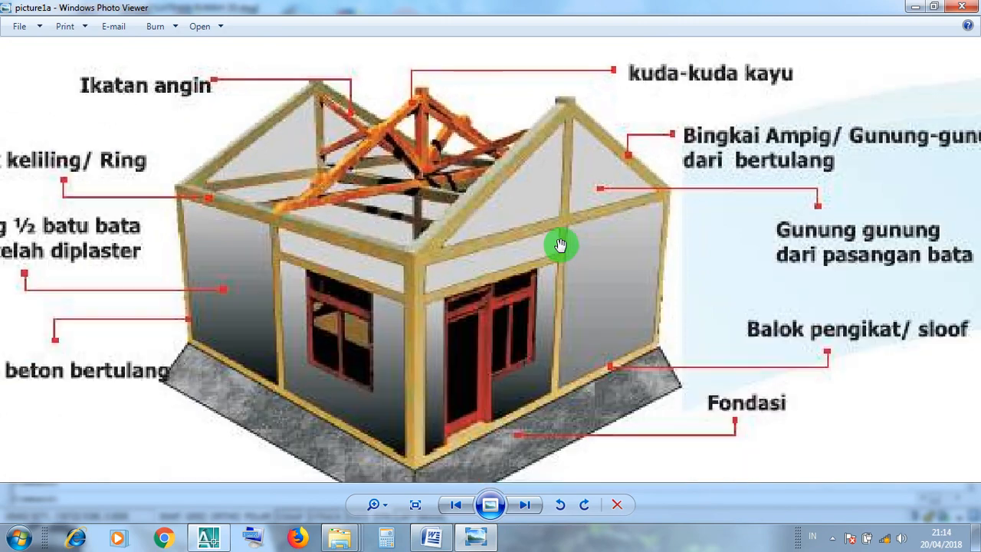
scroll(950, 246, up, 1)
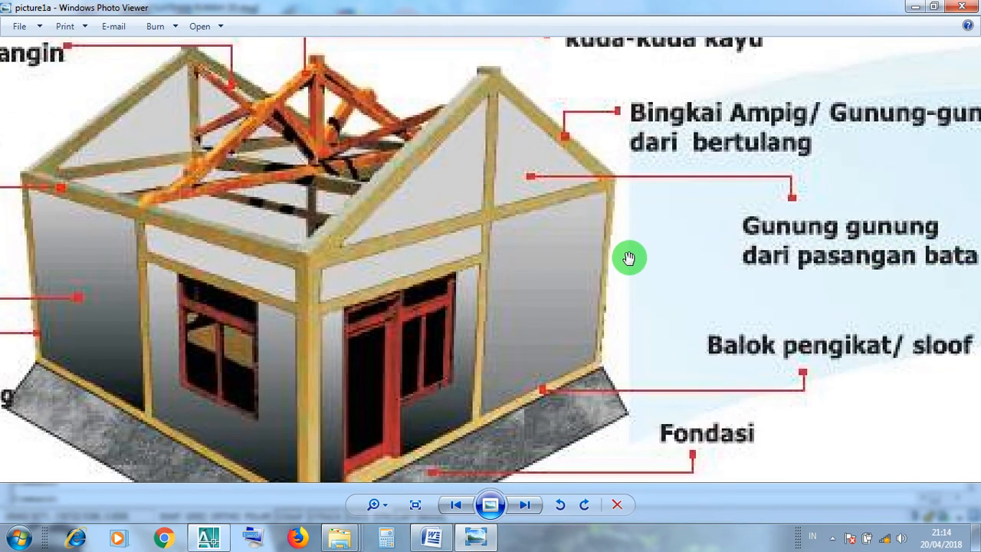
scroll(628, 258, down, 1)
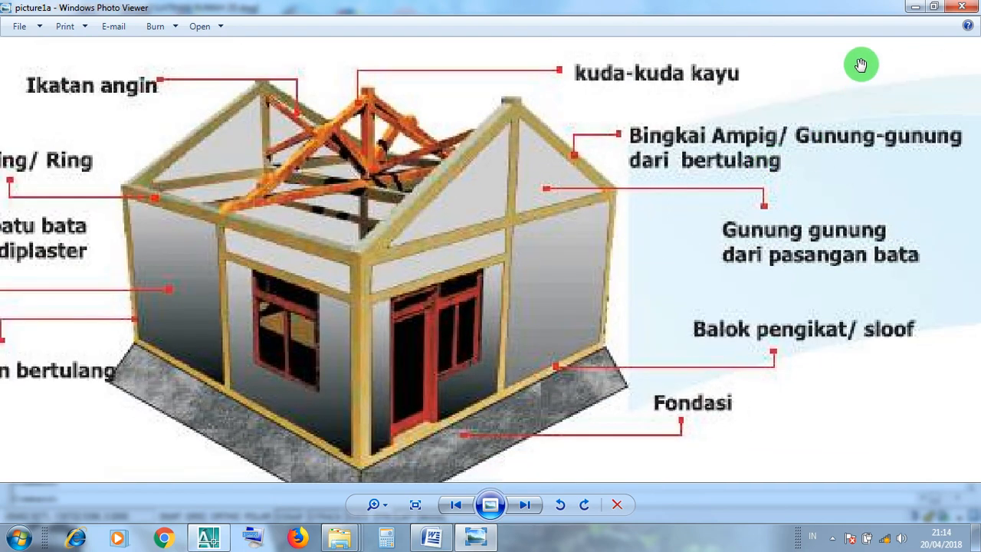
click(914, 8)
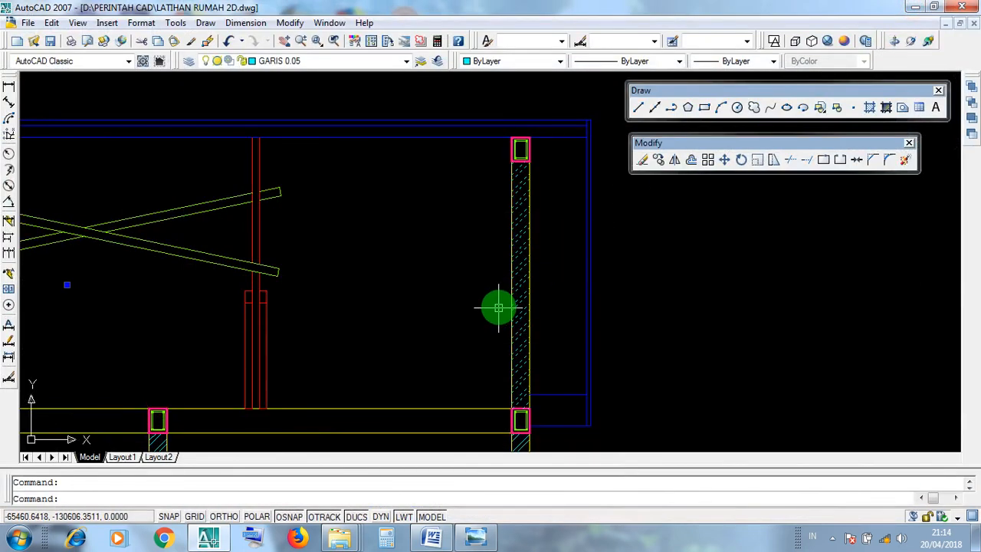
Step: Highlight the top and base beams of the front and rear gable walls in the 2D section, and clear the selection
scroll(498, 306, down, 4)
click(492, 224)
click(525, 378)
click(143, 187)
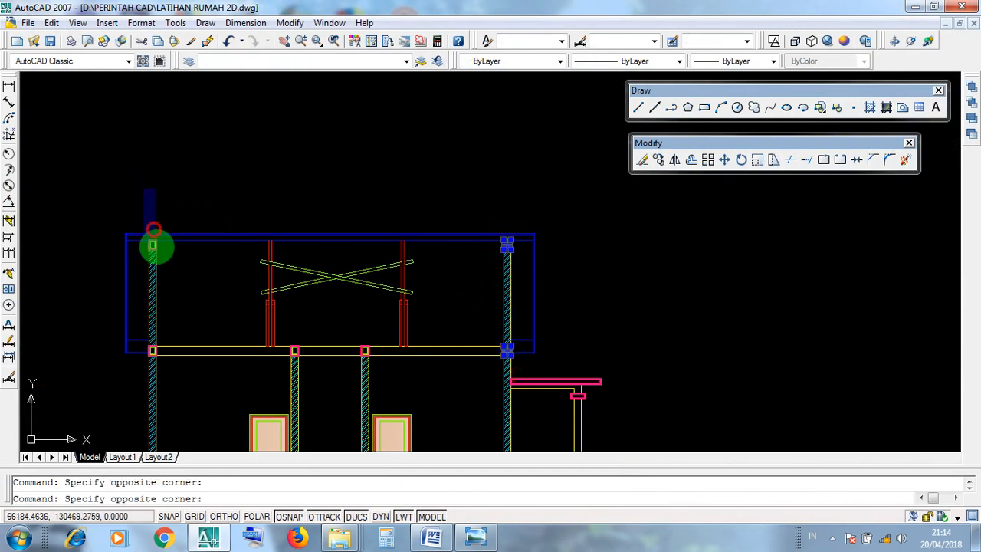
click(167, 381)
key(Escape)
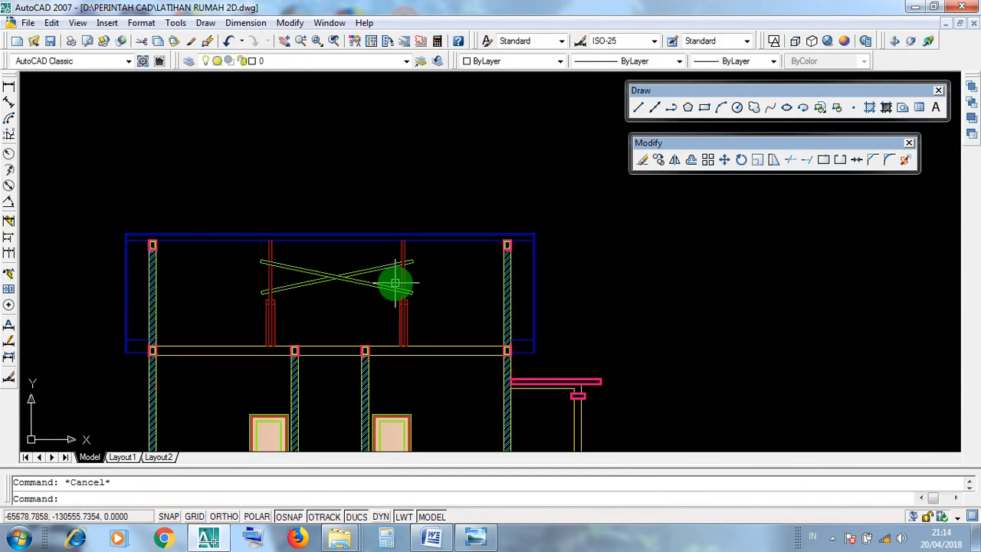
Step: Bring up 3D DAN LAIN2_recover.dwg, apply the Realistic visual style, and orbit the model to show the cut roof and walls
click(916, 9)
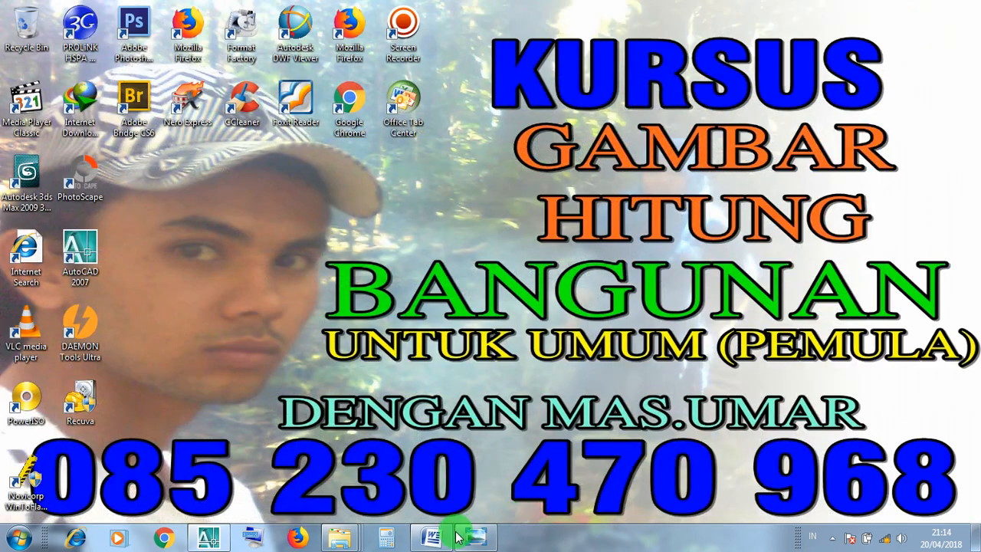
click(208, 537)
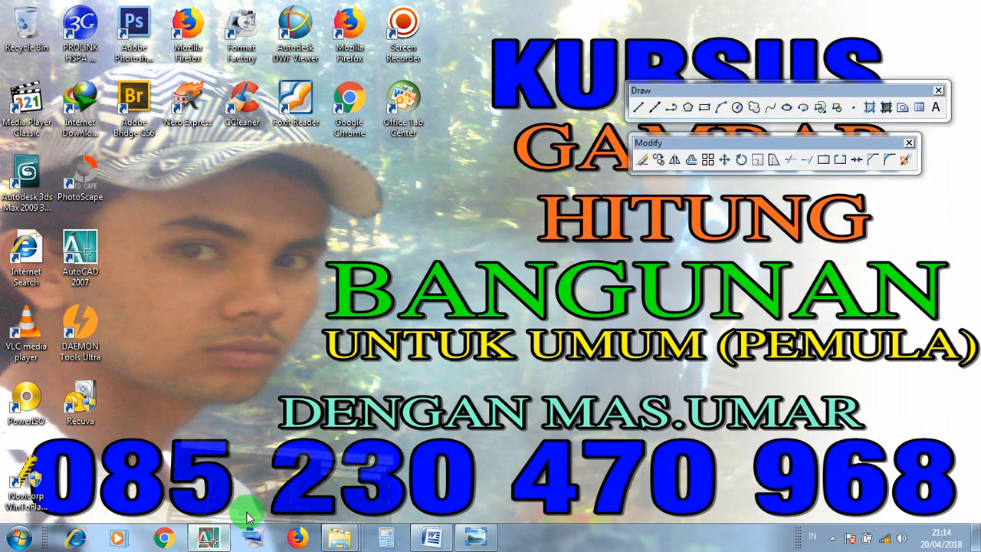
click(973, 23)
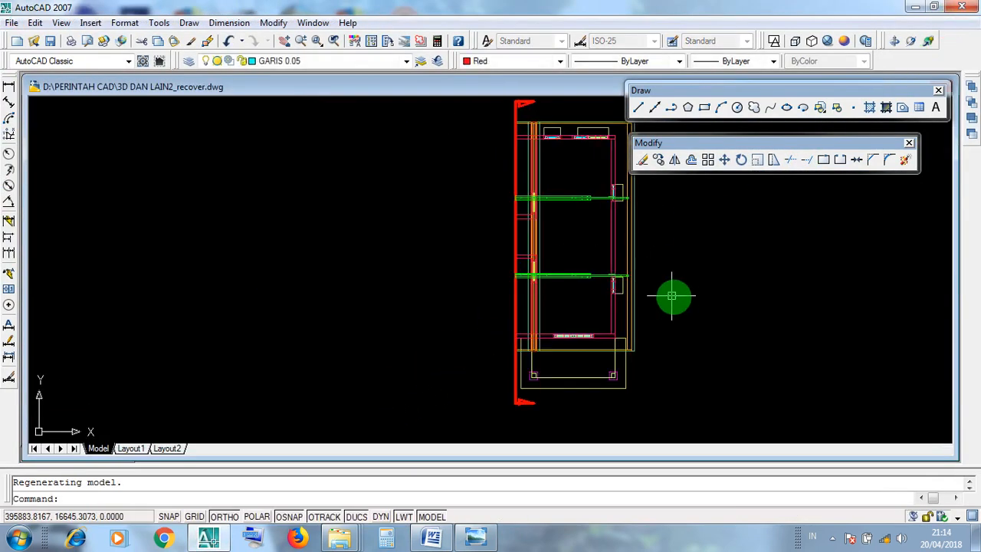
click(828, 43)
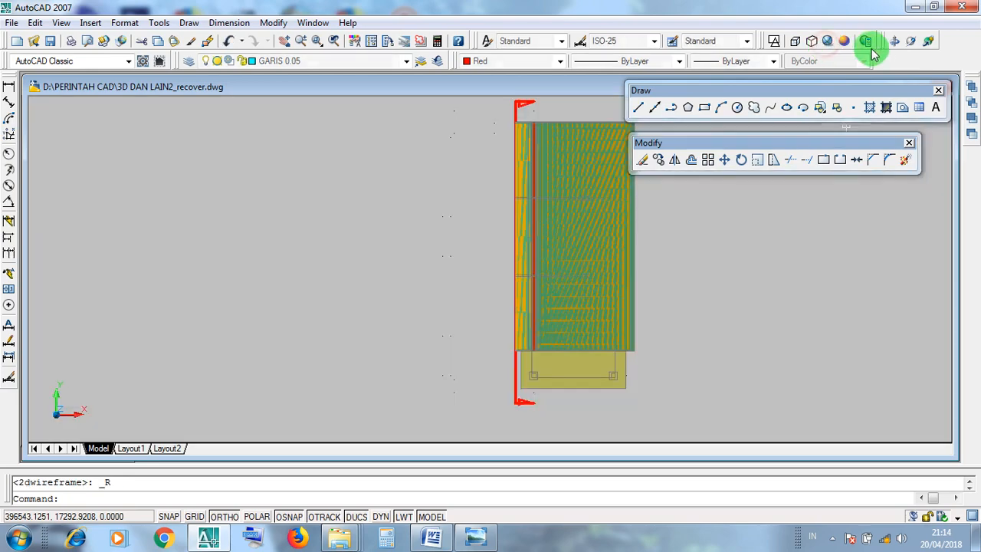
click(910, 42)
drag(529, 322, 508, 377)
scroll(508, 377, up, 3)
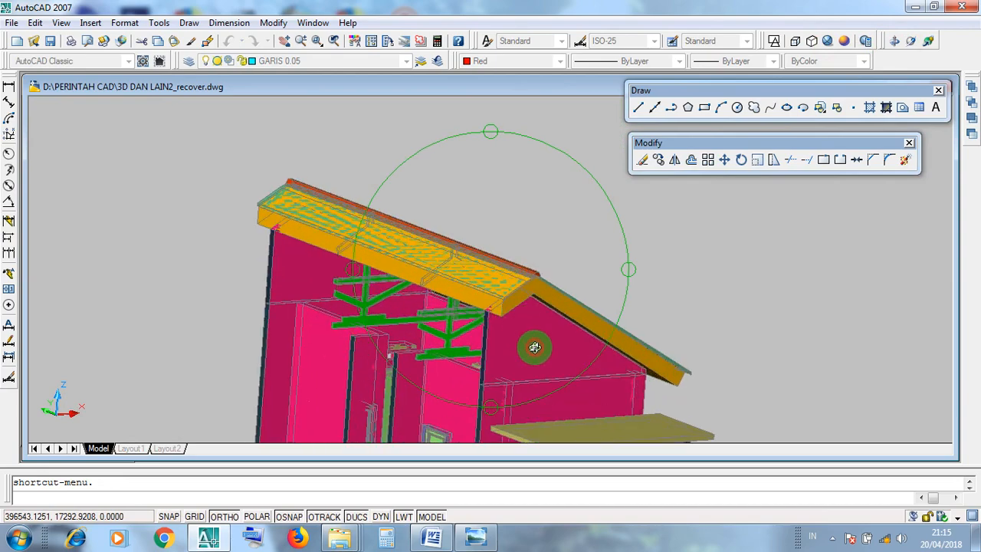
Step: Orbit the 3D model to face the cut plane and examine the gable walls and roof trusses from the side
drag(297, 274, 586, 243)
drag(528, 293, 468, 296)
drag(436, 237, 279, 281)
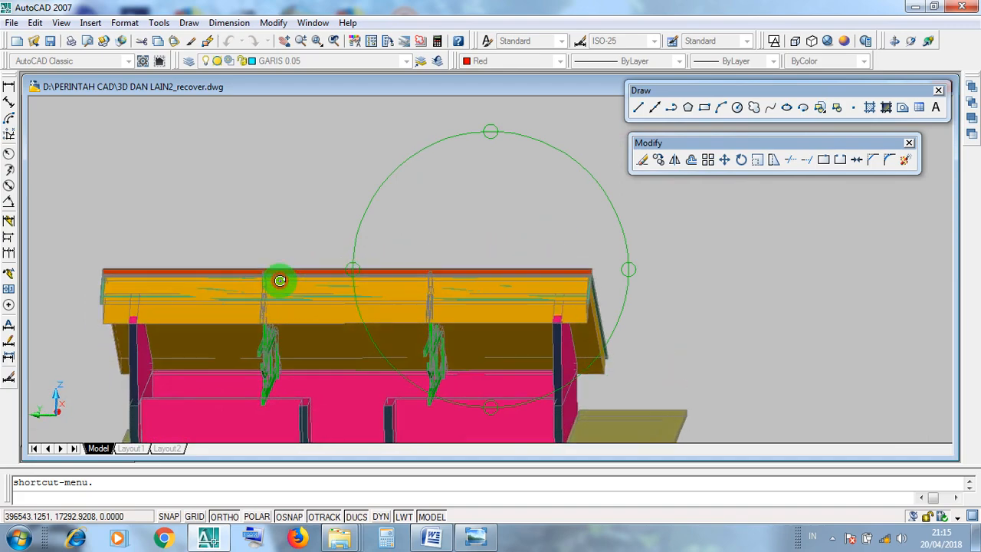
drag(484, 316, 302, 322)
scroll(567, 258, up, 4)
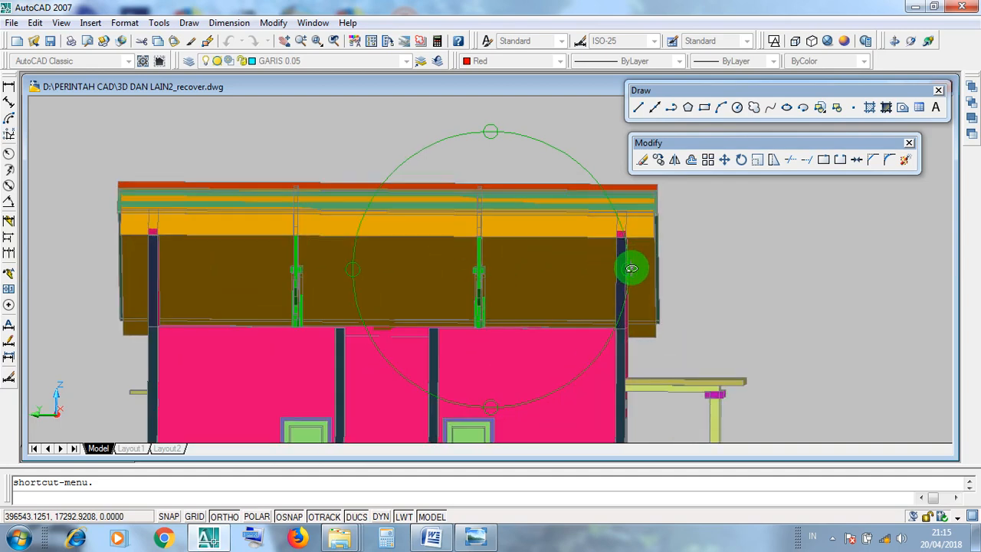
Step: Examine the roof overhang and its edge board beyond the front gable wall in the 3D model
scroll(542, 295, down, 2)
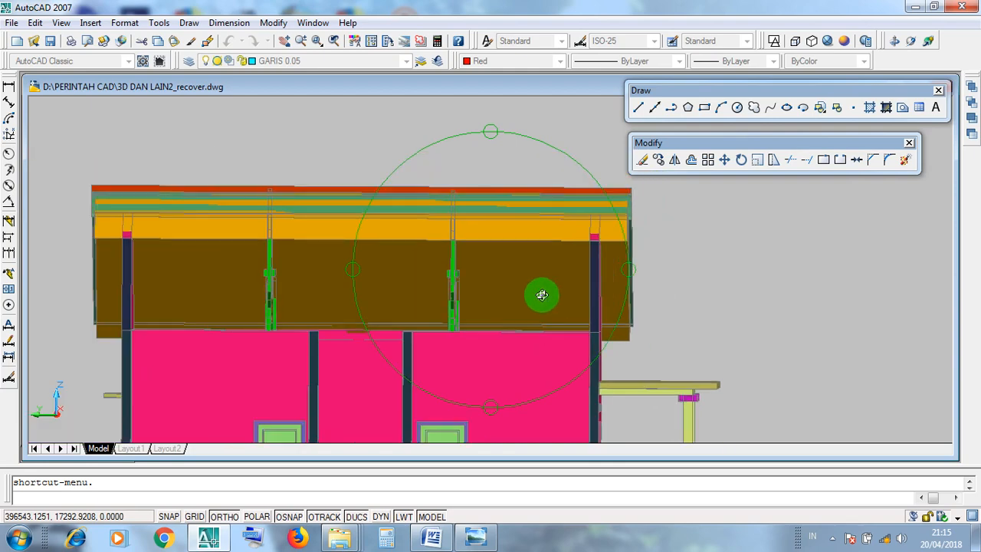
scroll(620, 291, up, 2)
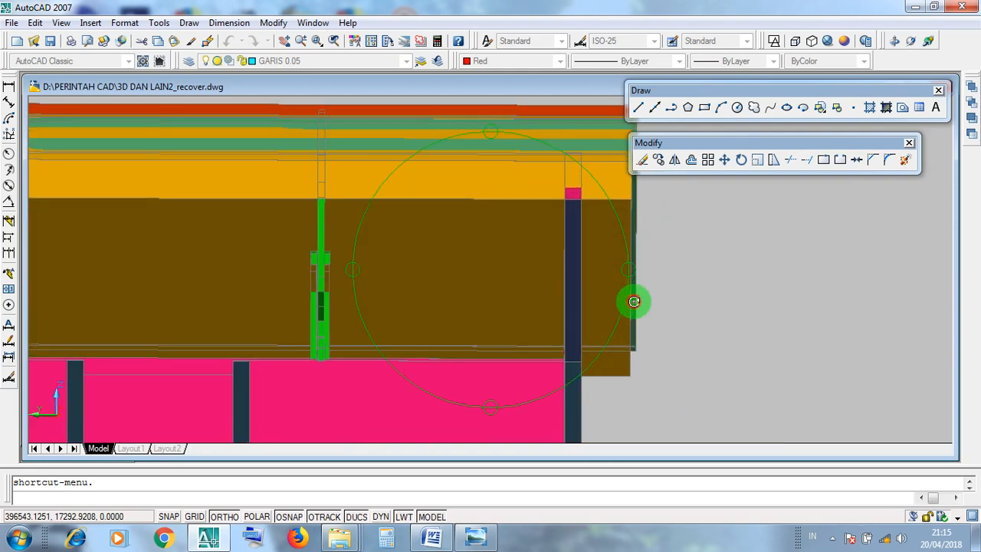
drag(545, 291, 598, 274)
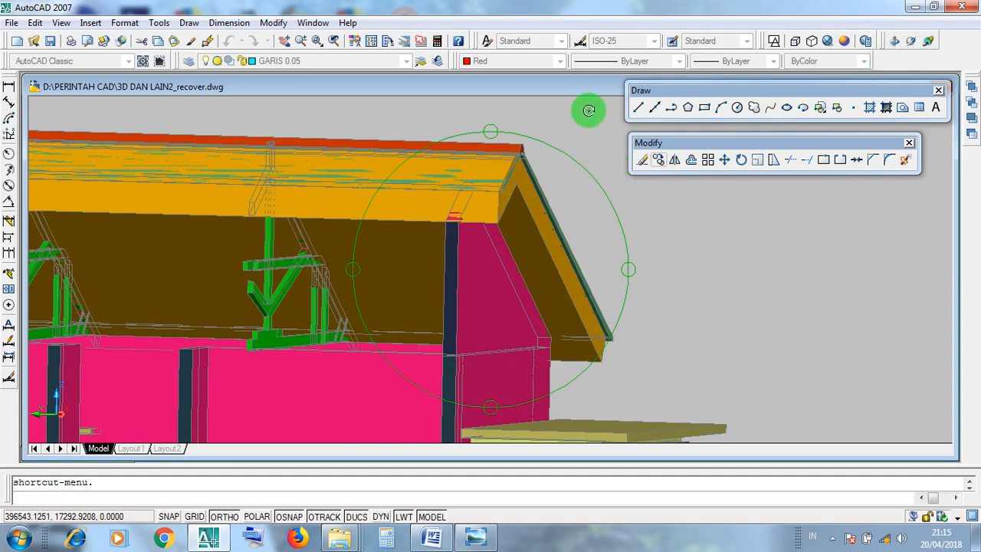
drag(583, 87, 521, 240)
Step: Switch to LATIHAN RUMAH 2D.dwg, highlight the vertical roof edge line beyond the front gable wall, and clear the selection
click(837, 238)
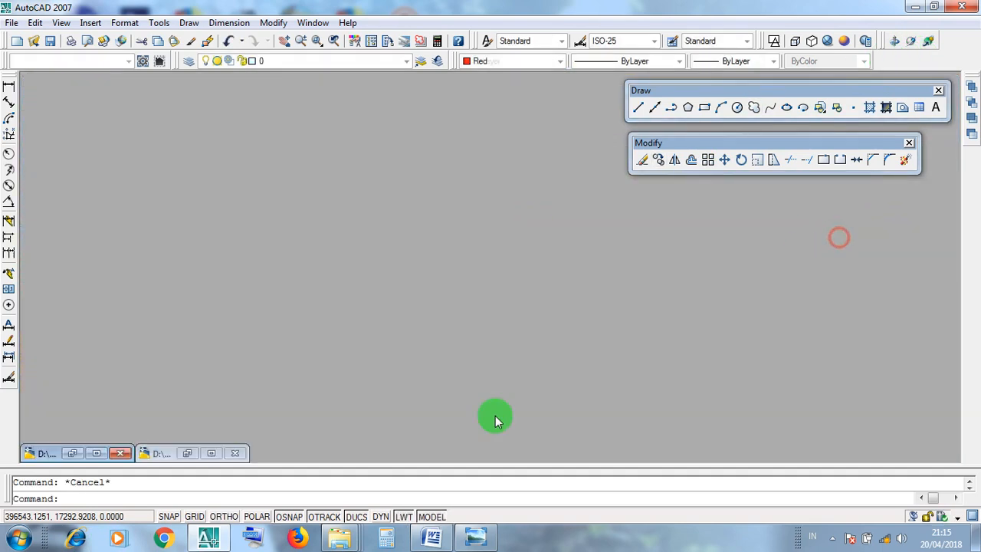
click(103, 453)
scroll(543, 298, up, 3)
scroll(518, 264, up, 2)
click(530, 285)
click(509, 257)
scroll(652, 306, down, 5)
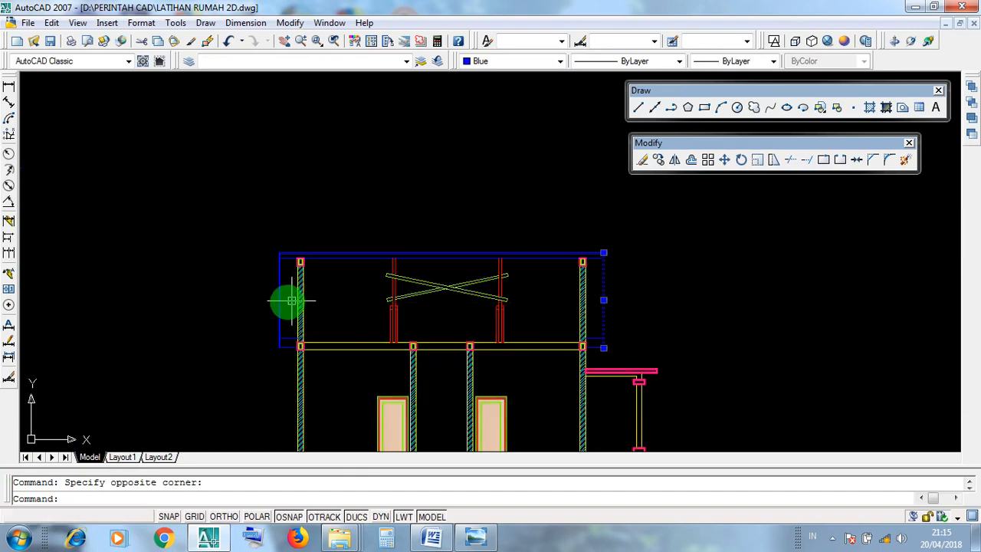
scroll(287, 306, up, 3)
scroll(334, 315, down, 2)
key(Escape)
Step: Highlight the blue ridge lines along the top of the roof in the 2D section, and clear the selection
click(504, 268)
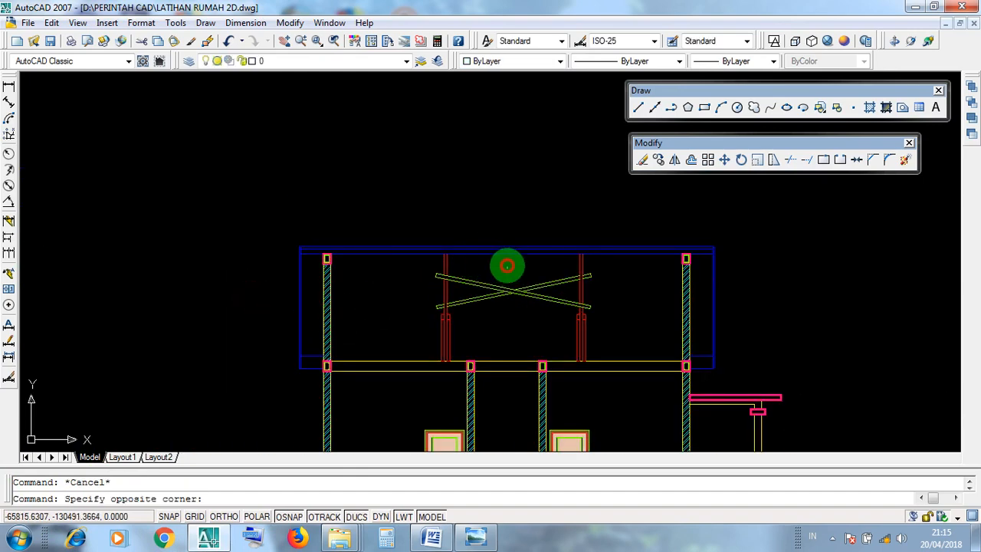
click(488, 214)
key(Escape)
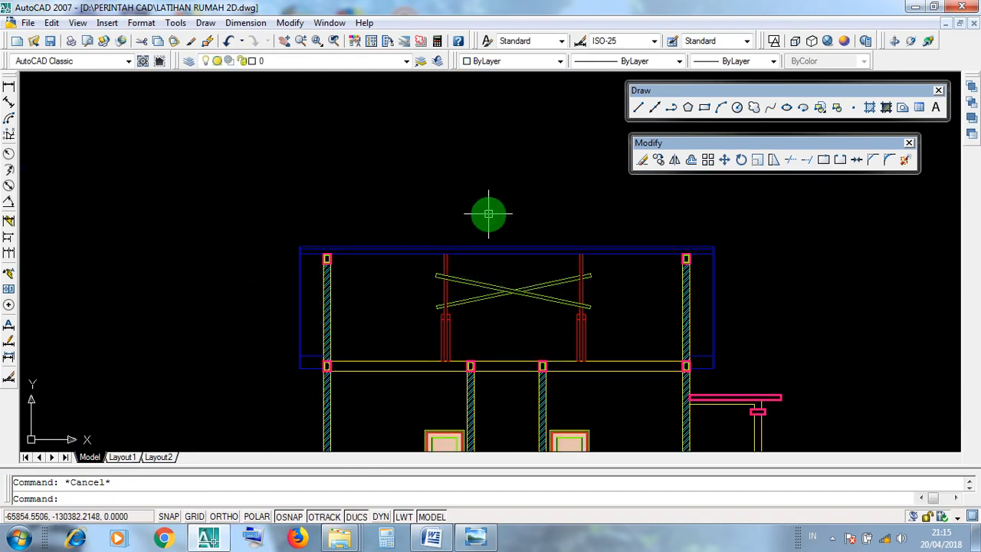
Step: Switch back to 3D DAN LAIN2_recover.dwg and orbit the model to face the cut plane, examining the lower end of the front roof overhang
click(945, 24)
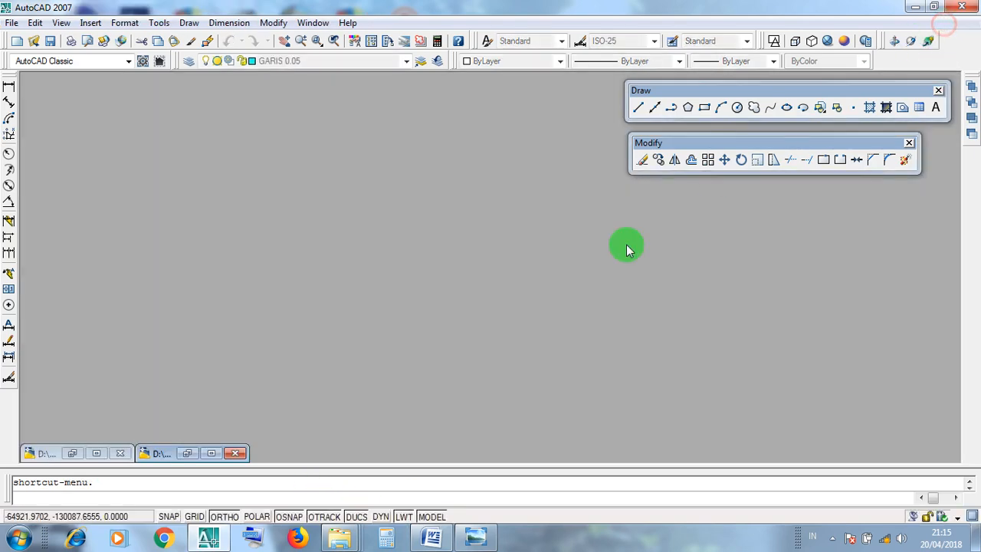
click(213, 454)
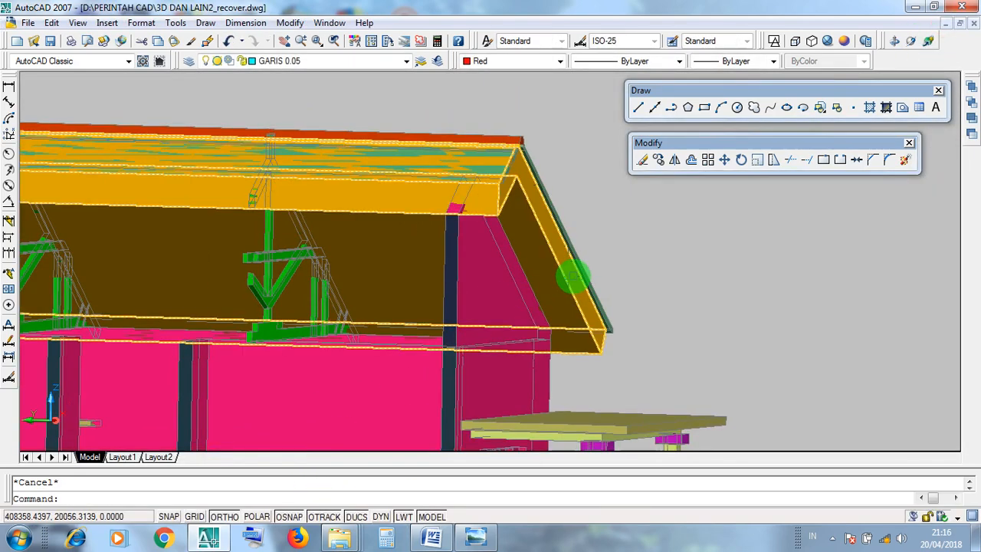
scroll(664, 294, down, 2)
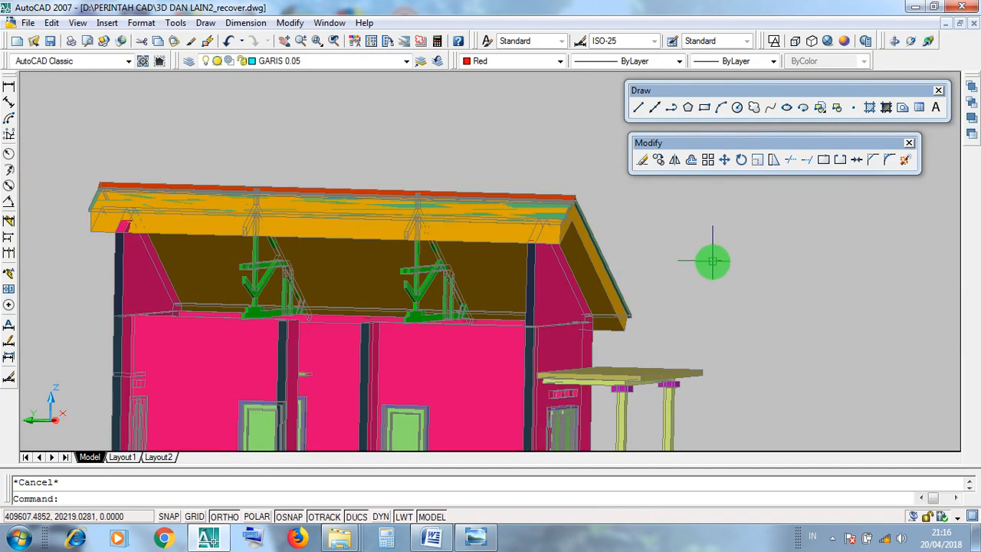
click(912, 46)
drag(529, 256, 602, 291)
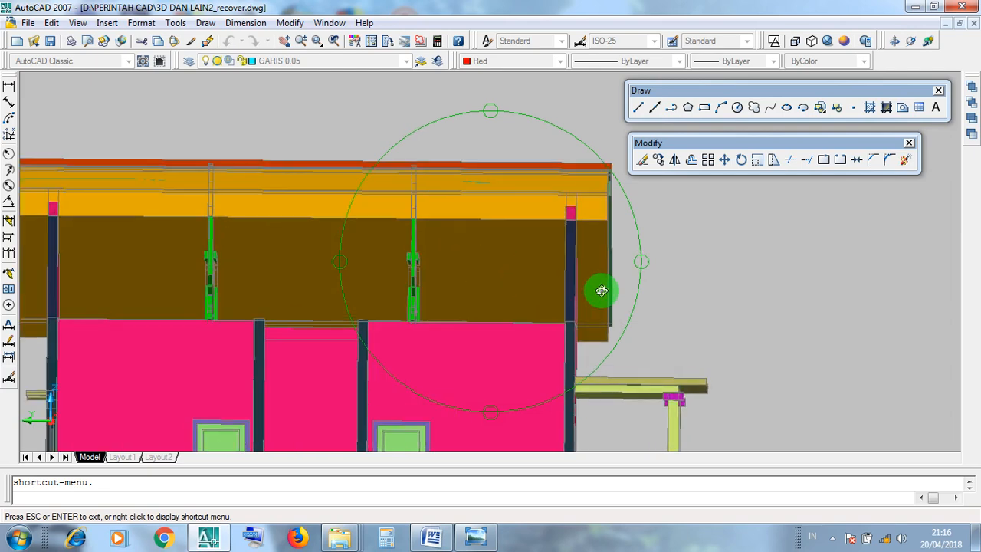
drag(616, 350, 161, 269)
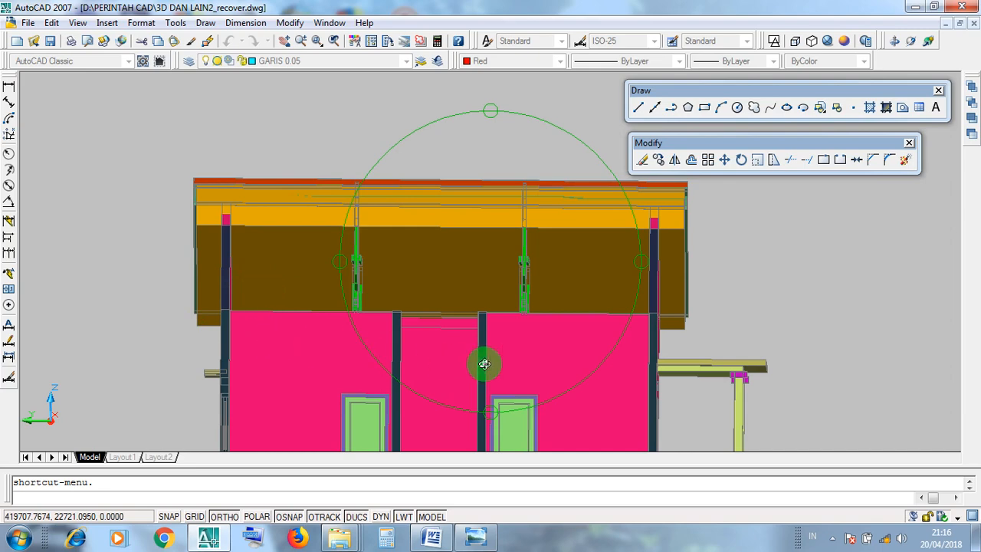
scroll(704, 330, up, 5)
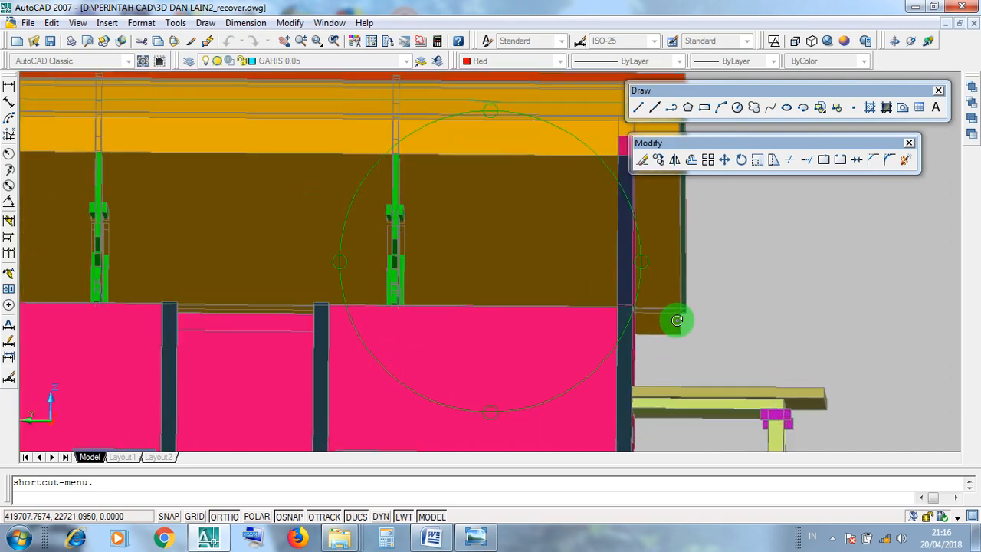
Step: Orbit the 3D model around to the porch and side wall to examine the eaves board along the roof's lower edge
drag(653, 334, 607, 377)
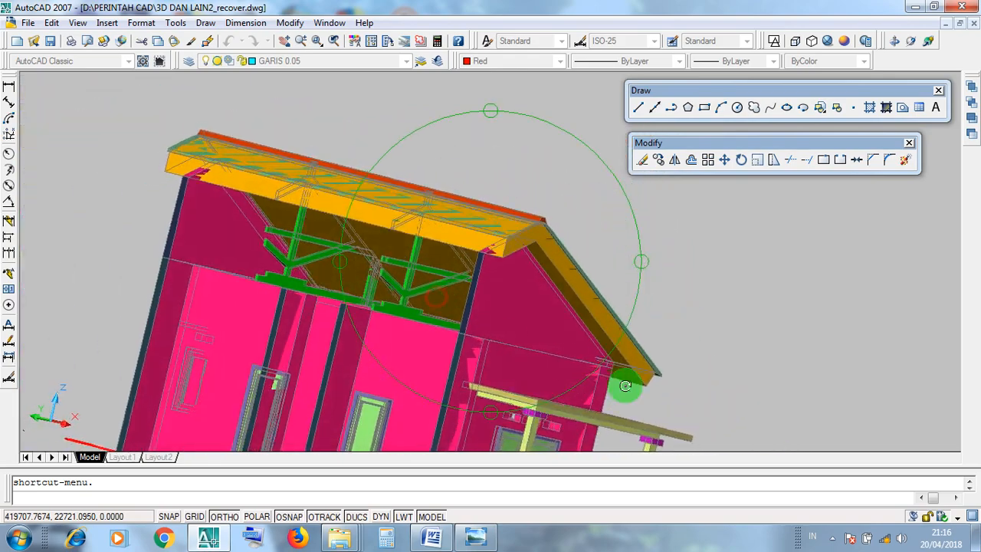
scroll(607, 377, up, 5)
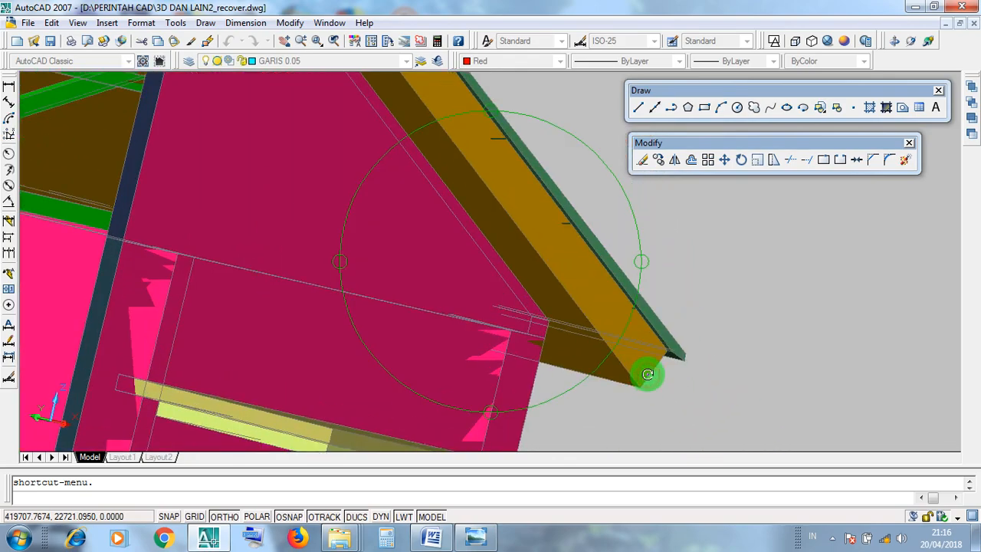
scroll(606, 344, down, 5)
drag(606, 344, 492, 308)
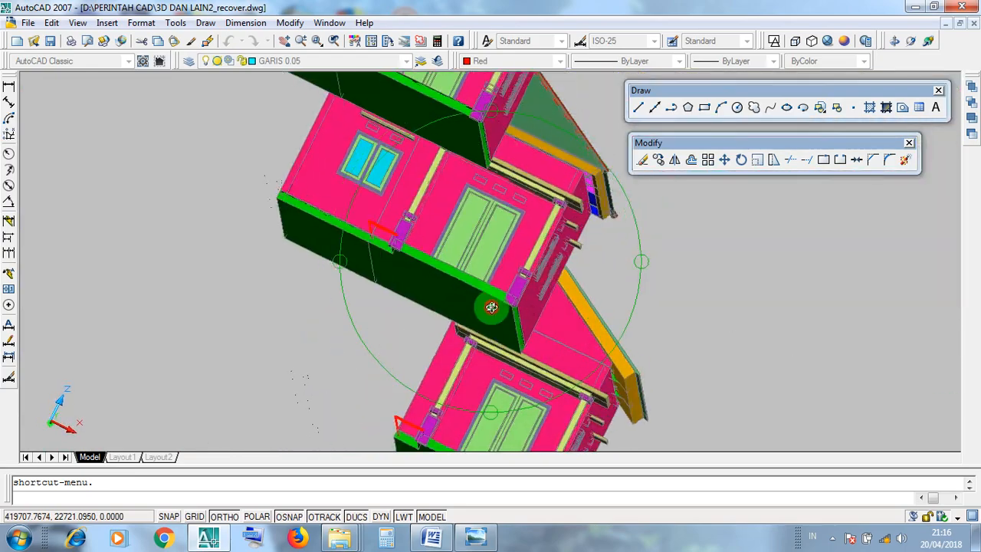
scroll(646, 409, up, 6)
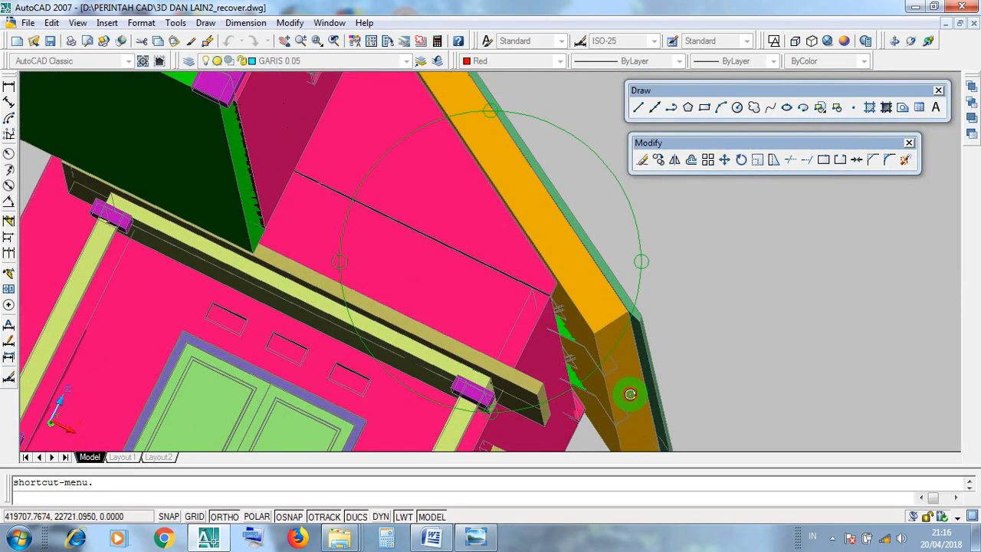
drag(564, 319, 509, 271)
scroll(586, 328, down, 5)
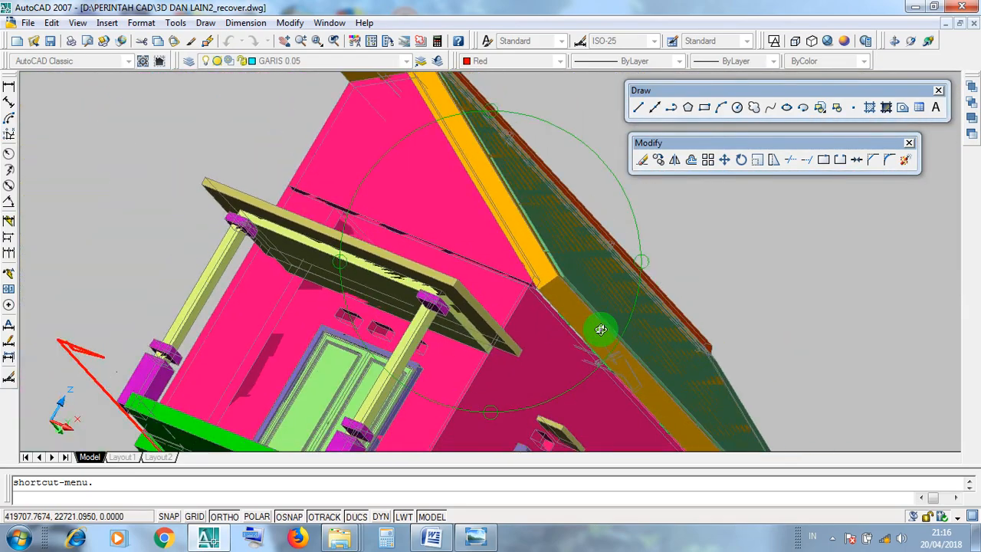
drag(667, 371, 593, 323)
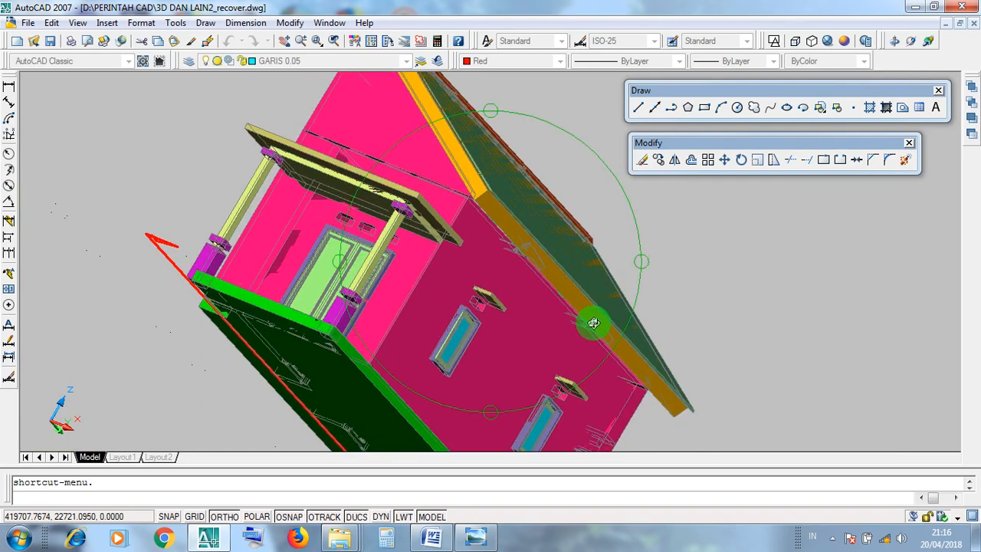
Step: Orbit the 3D model back to the cut side and examine the eaves boards beyond the rear and front gable walls
scroll(605, 351, down, 4)
drag(401, 292, 449, 230)
drag(487, 360, 493, 339)
scroll(469, 352, up, 1)
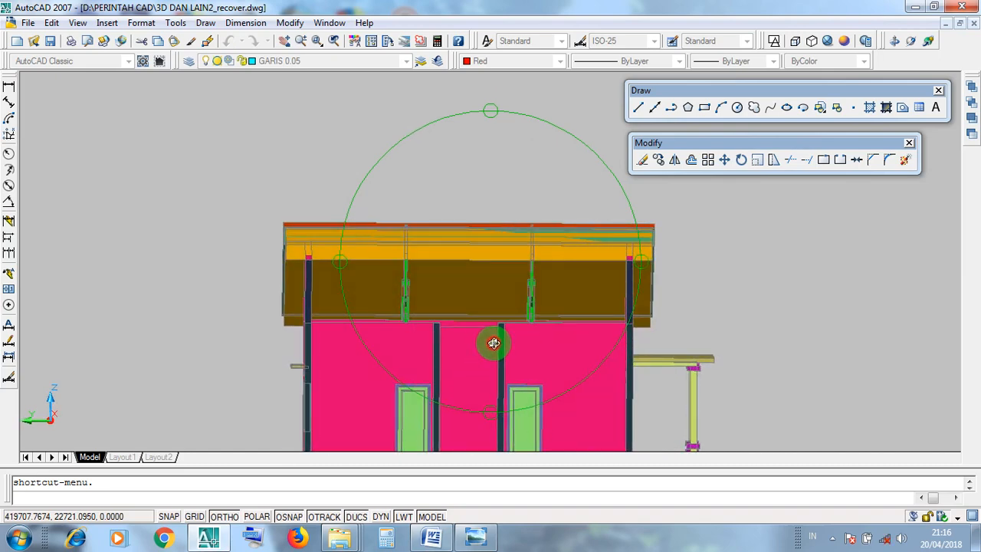
scroll(285, 326, up, 2)
scroll(312, 304, up, 1)
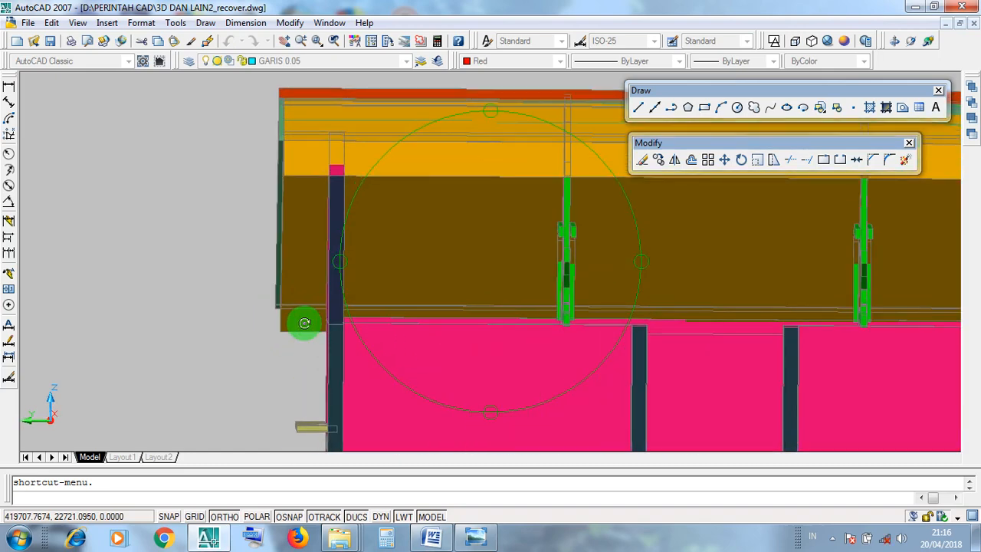
drag(473, 331, 473, 323)
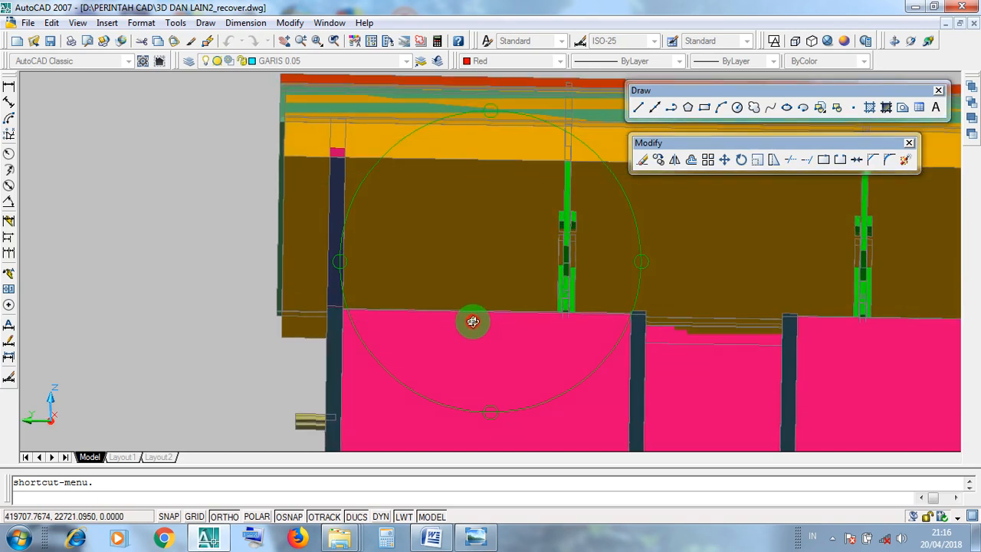
scroll(413, 341, down, 2)
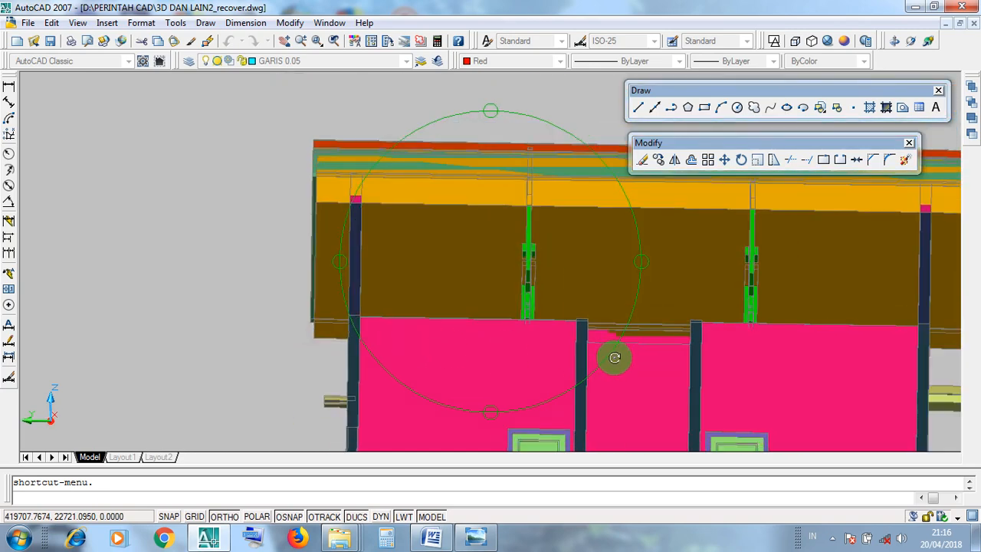
middle_drag(614, 357, 251, 335)
scroll(618, 325, up, 2)
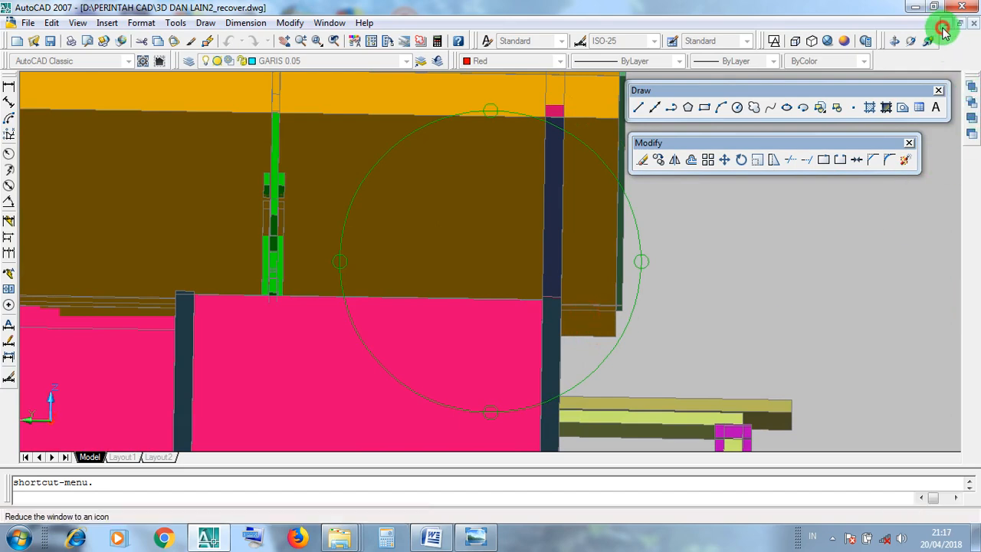
Step: Switch to LATIHAN RUMAH 2D.dwg and highlight the horizontal eaves lines outside the front and rear walls of the section
click(944, 25)
click(97, 454)
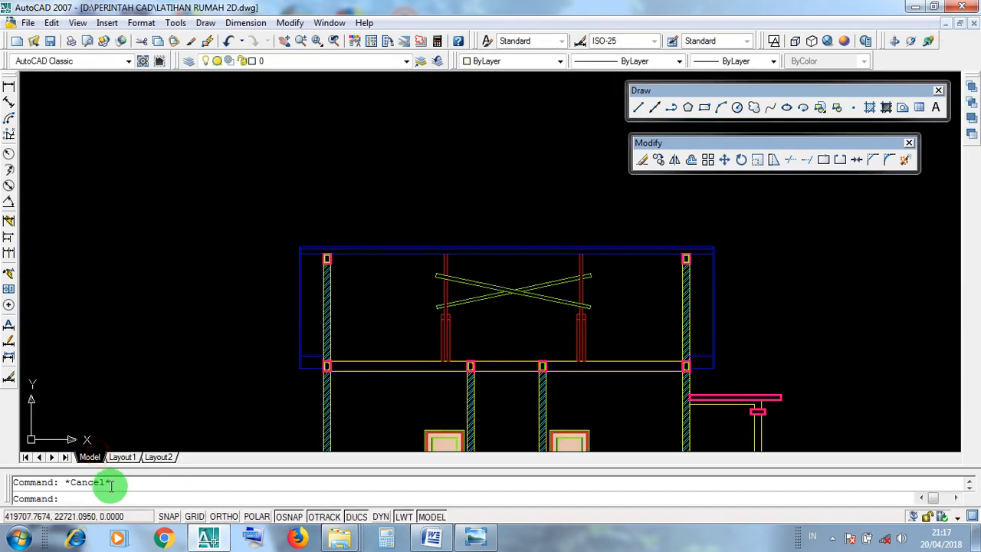
scroll(694, 378, up, 4)
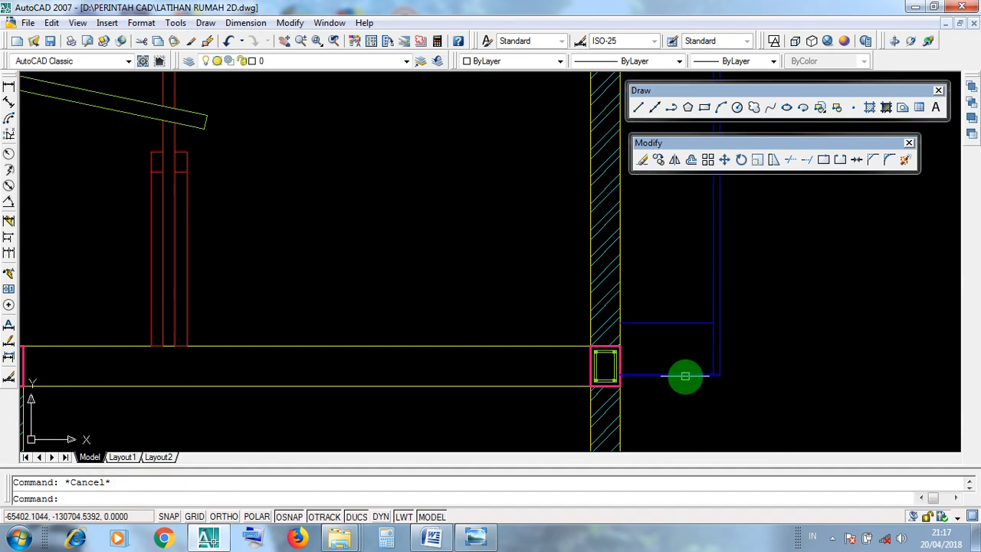
click(685, 376)
scroll(723, 394, down, 6)
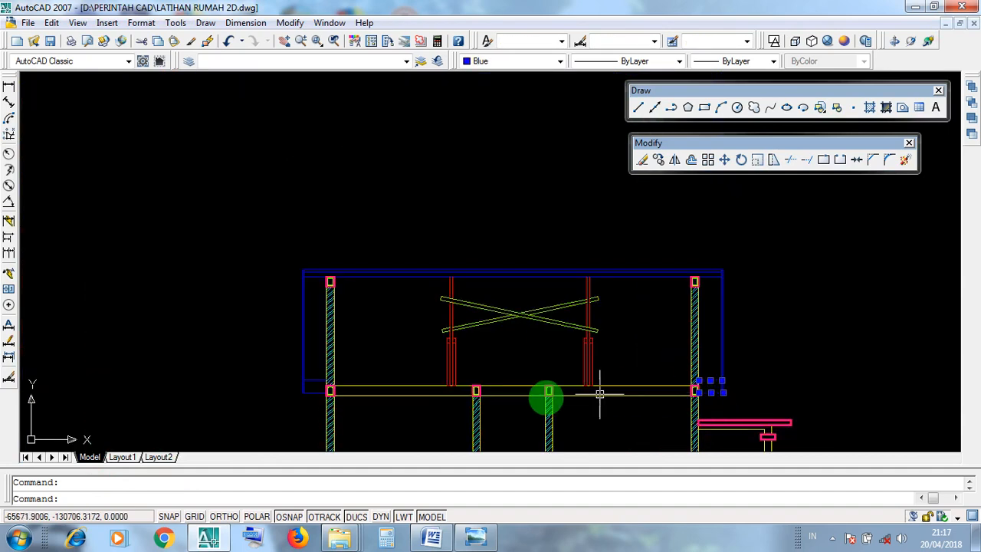
scroll(280, 398, up, 5)
click(395, 381)
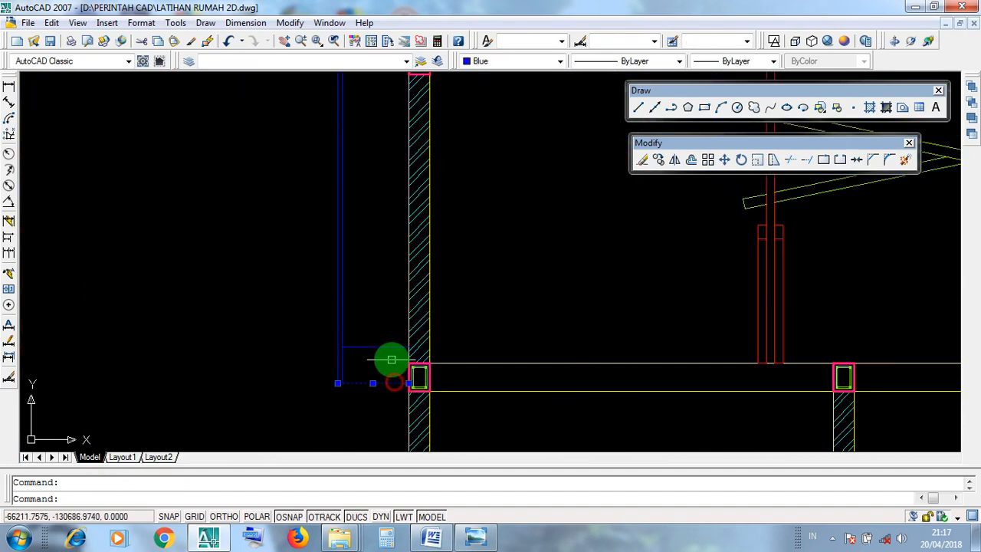
click(385, 347)
scroll(381, 409, down, 5)
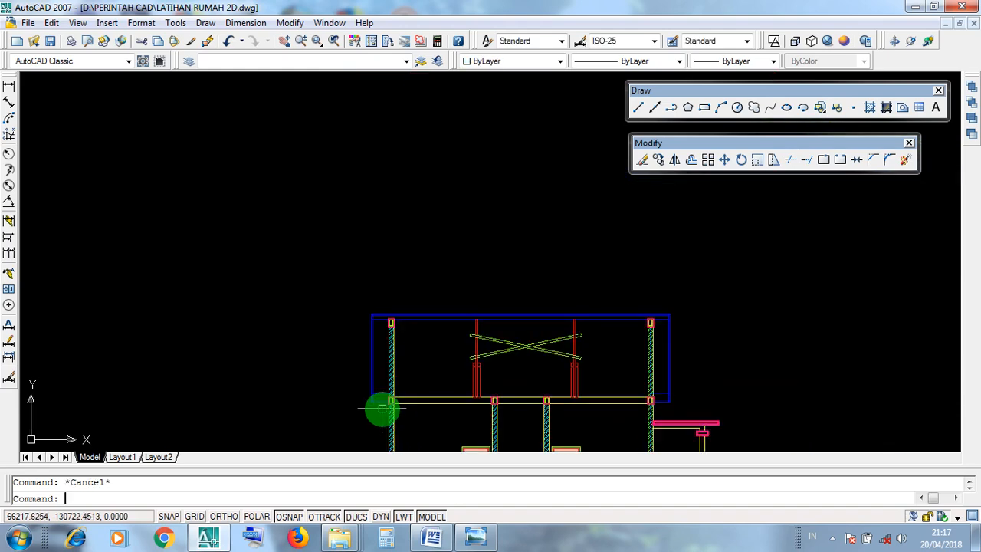
Step: Highlight the vertical roof edge lines at the rear and front ends of the 2D section, clearing each selection
scroll(381, 408, up, 3)
click(368, 361)
click(344, 344)
scroll(349, 345, down, 2)
scroll(761, 347, up, 3)
key(Escape)
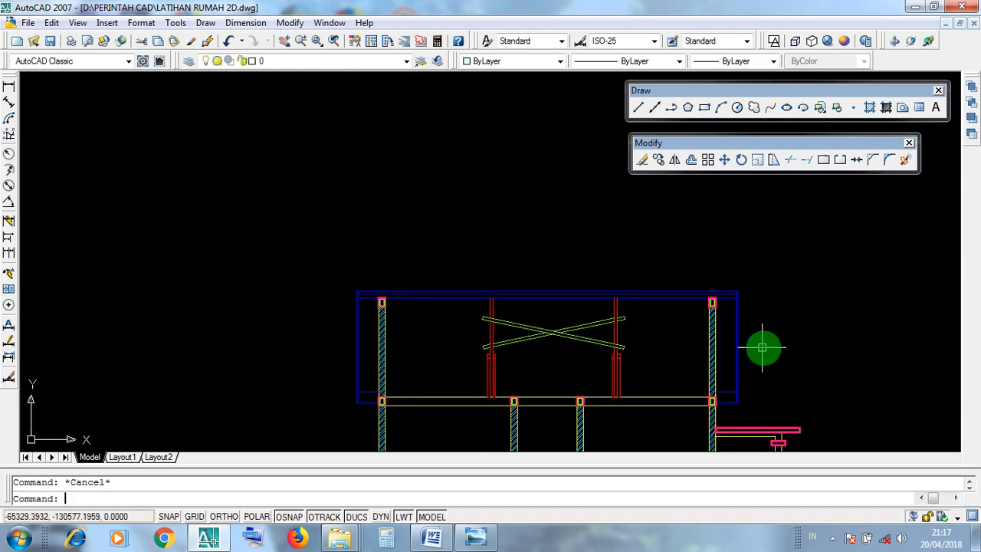
click(722, 344)
click(707, 332)
scroll(718, 336, down, 2)
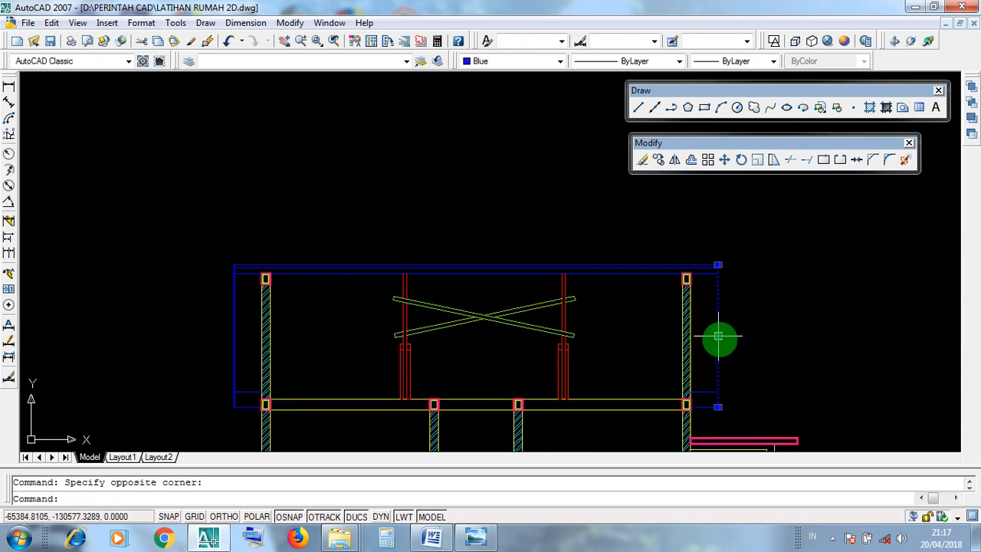
key(Escape)
Step: Select the horizontal eaves board lines at both ends of the 2D section with selection windows, and clear the selection
scroll(705, 417, up, 3)
click(705, 416)
click(683, 358)
scroll(701, 368, down, 2)
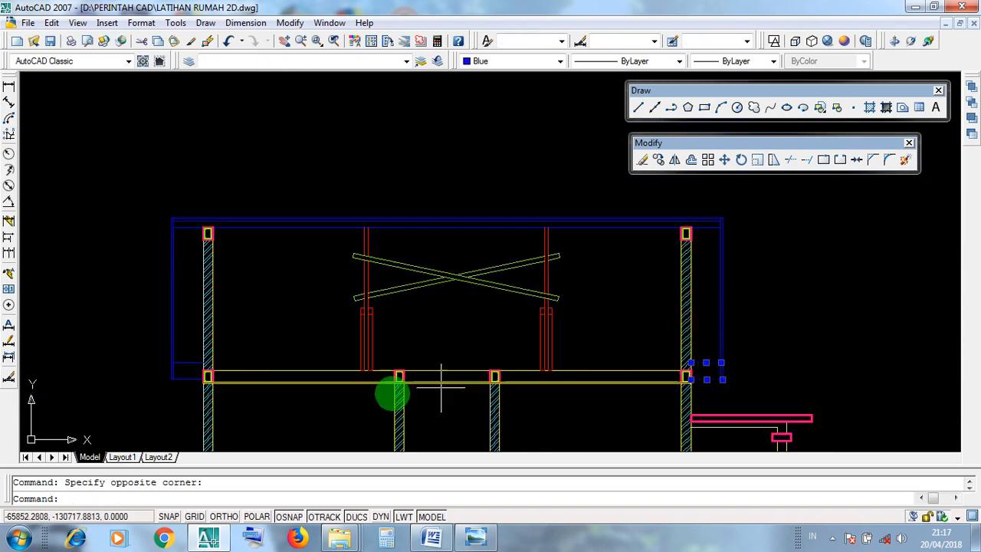
scroll(198, 389, up, 3)
click(189, 403)
click(169, 311)
scroll(452, 460, down, 2)
scroll(456, 449, down, 2)
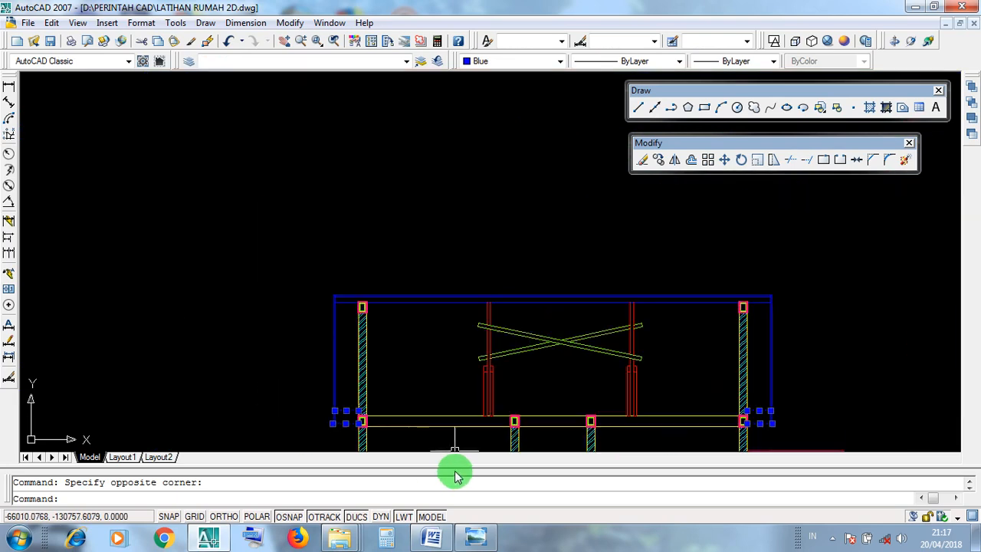
key(Escape)
Step: Highlight the roof's ridge lines above the crossed truss bracing in the 2D section, and clear the selection
click(559, 329)
click(543, 276)
key(Escape)
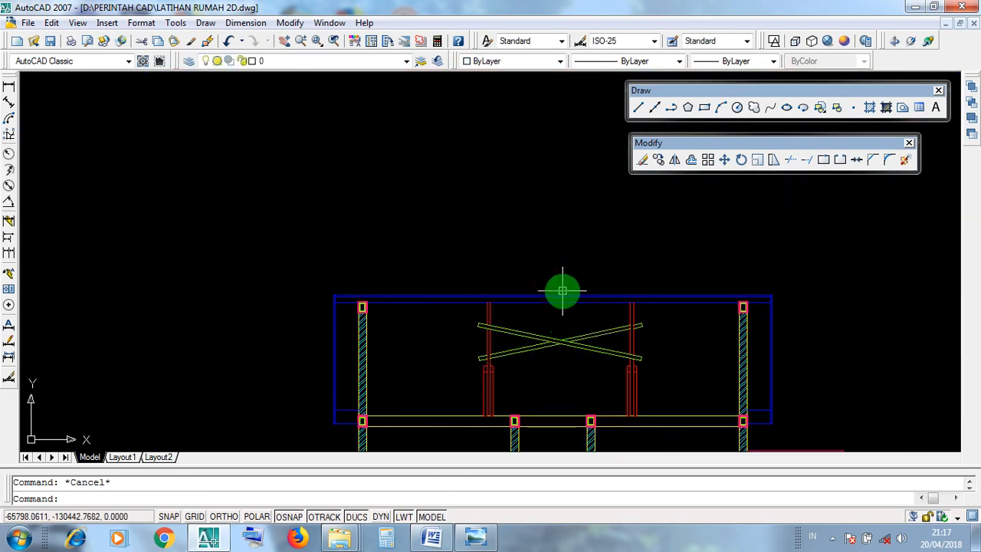
Step: Bring the unfinished long section below the finished one into view, together with the truss section and its blue projection lines
scroll(567, 294, down, 7)
middle_drag(565, 345, 561, 291)
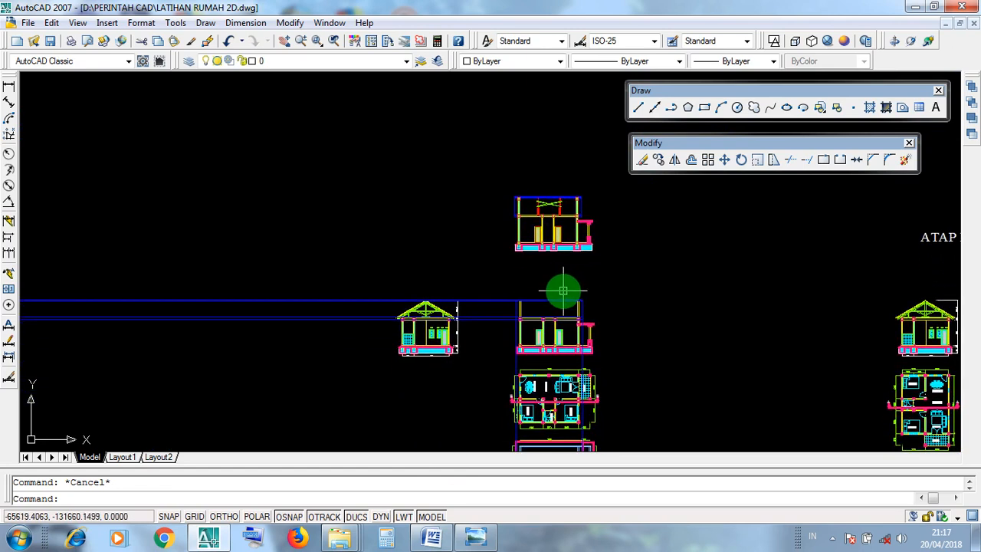
scroll(560, 314, up, 5)
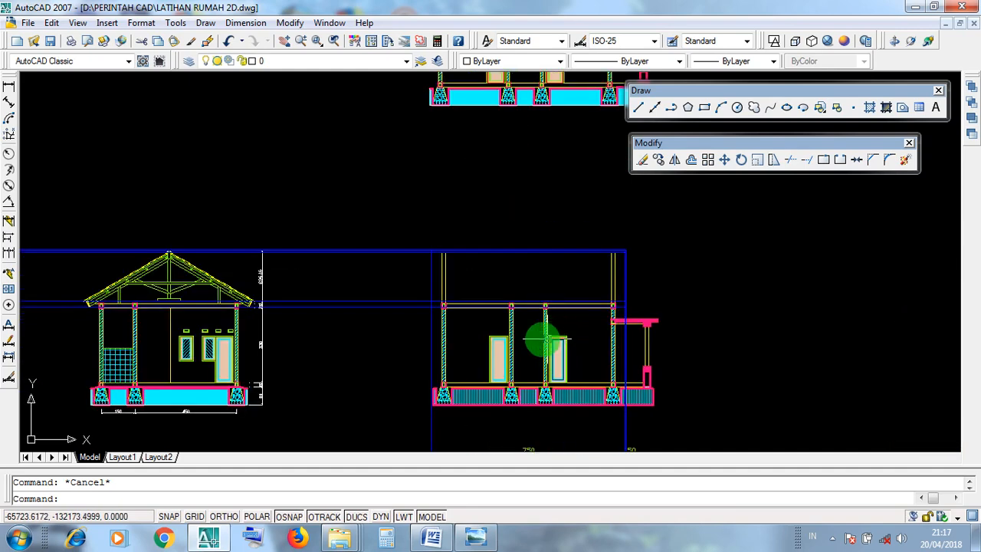
scroll(556, 328, up, 1)
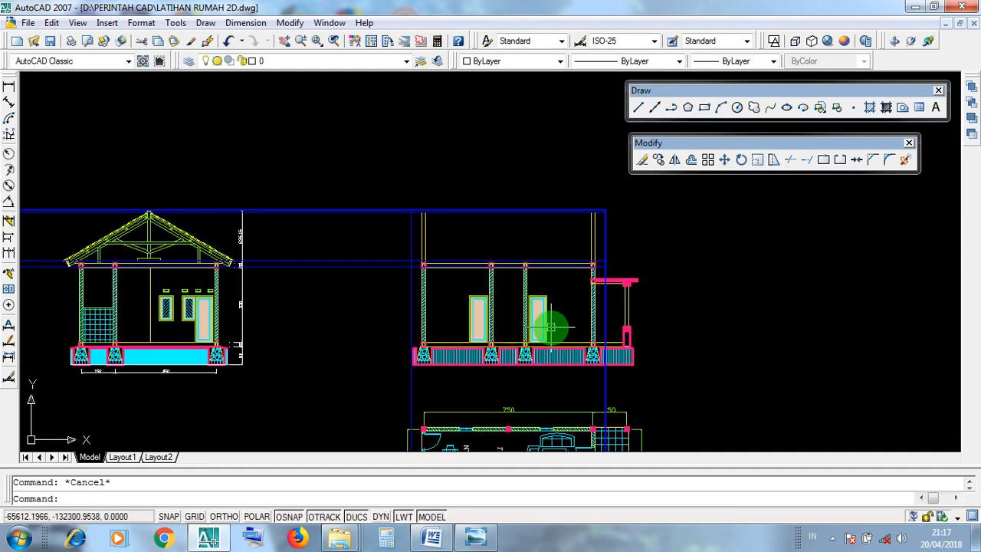
scroll(617, 341, down, 1)
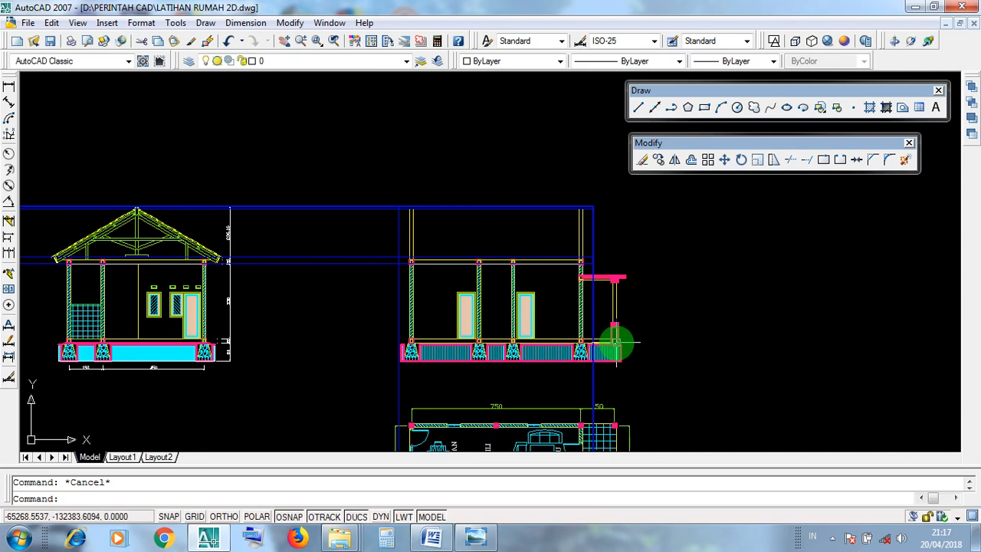
middle_drag(616, 343, 639, 332)
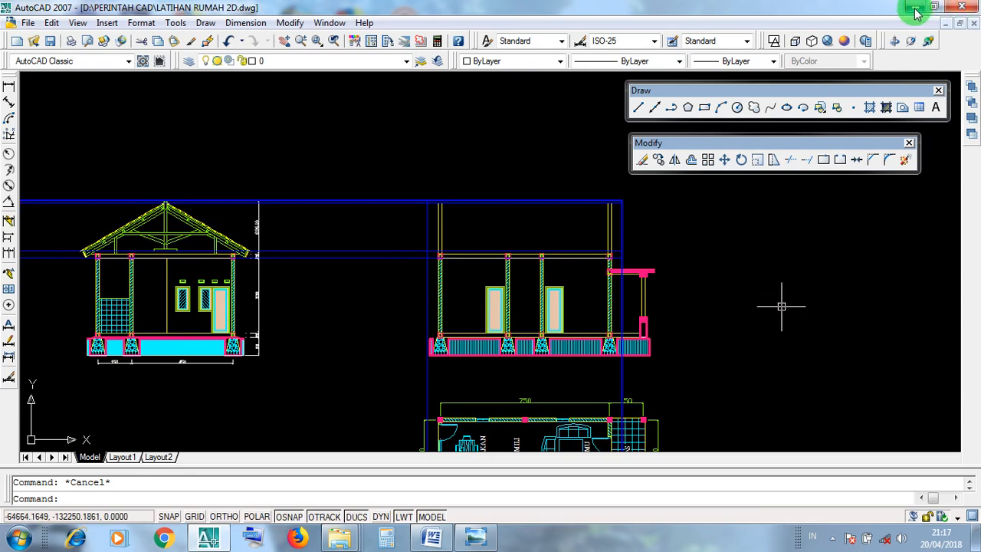
click(829, 540)
right_click(855, 443)
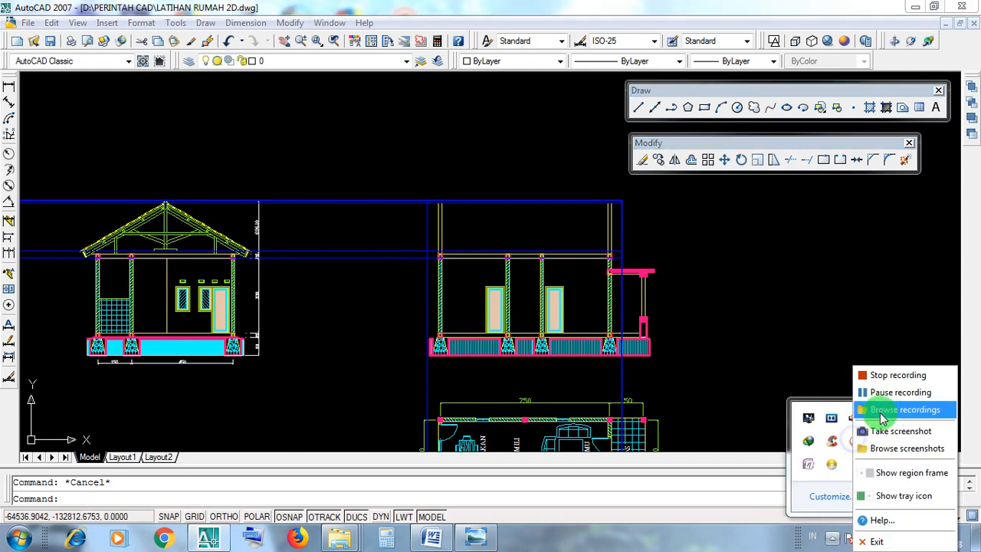
click(886, 391)
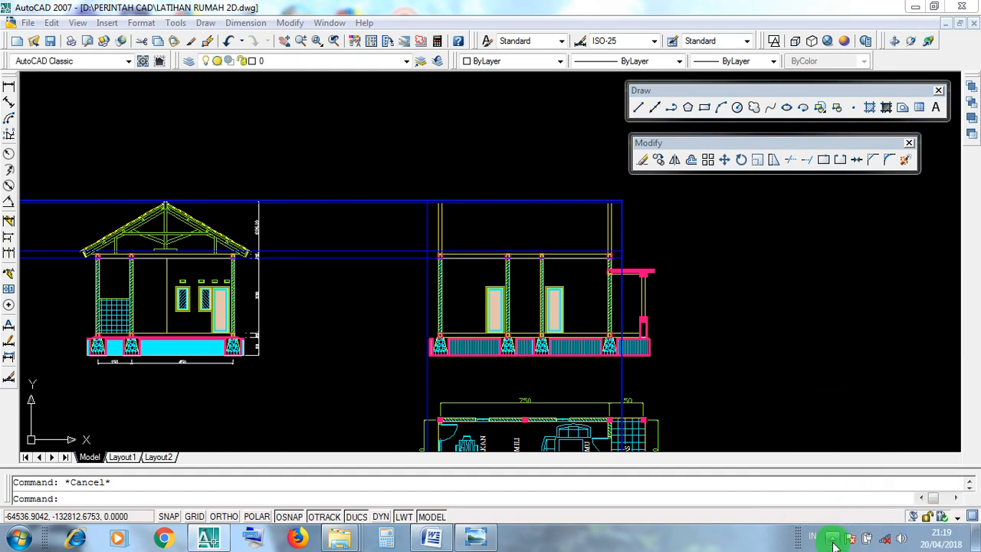
click(833, 541)
click(755, 365)
Step: Highlight the whole unfinished long section with a selection window, and clear the selection
middle_drag(508, 263, 550, 325)
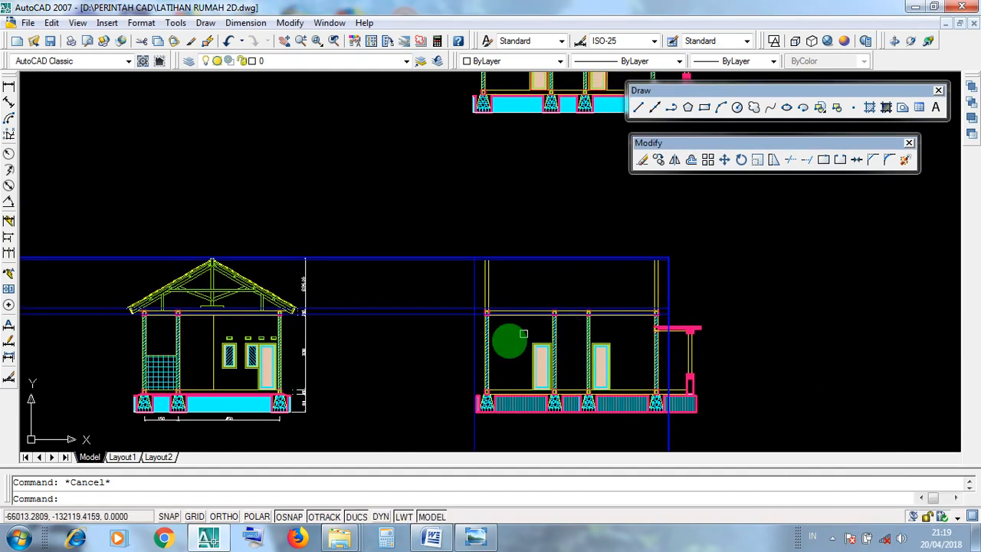
mouse_move(419, 379)
middle_down()
mouse_move(431, 352)
mouse_move(416, 351)
middle_up()
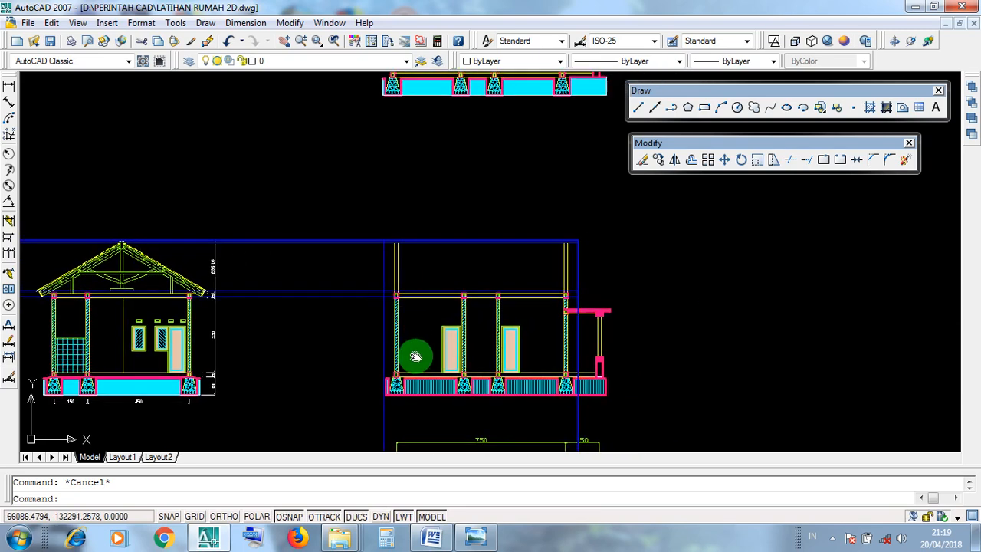
click(348, 219)
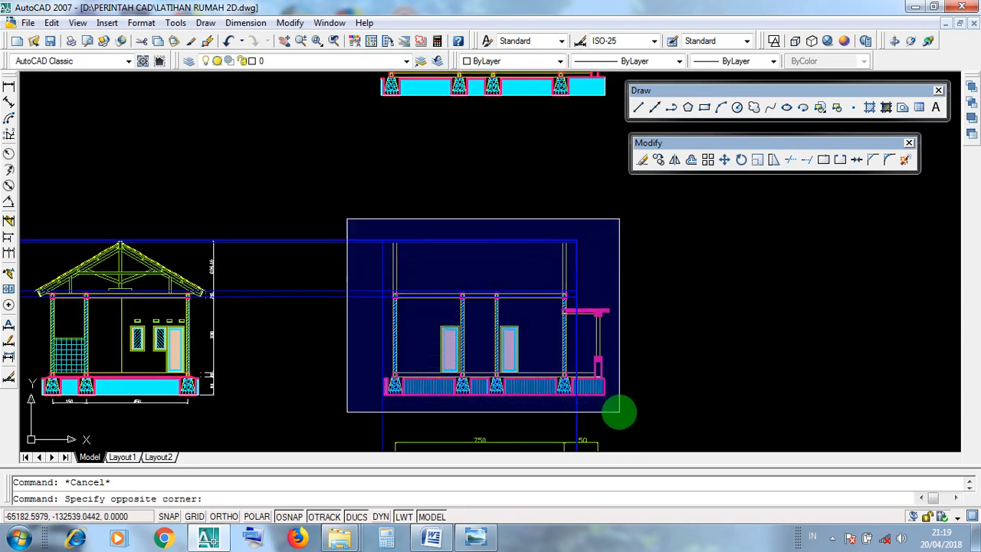
click(625, 414)
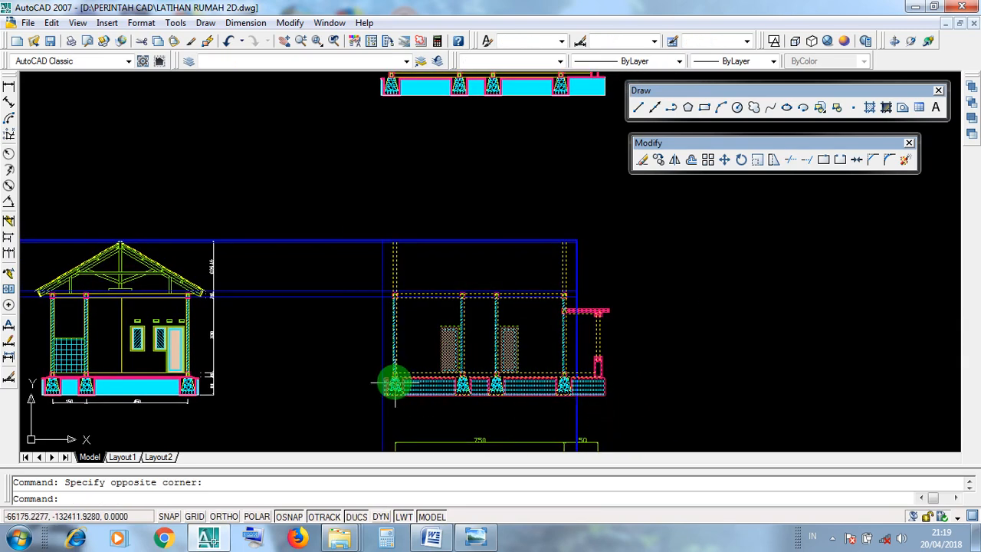
key(Escape)
middle_drag(368, 394, 386, 388)
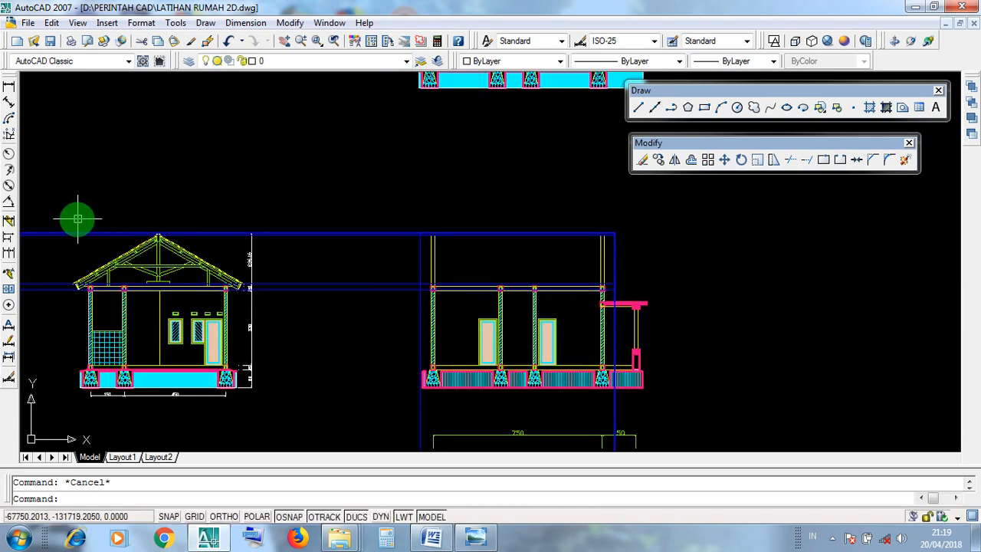
Step: Highlight the unfinished long section together with the truss cross section using selection windows to compare their placement, clearing each selection
mouse_move(477, 339)
middle_down()
mouse_move(499, 329)
mouse_move(488, 326)
middle_up()
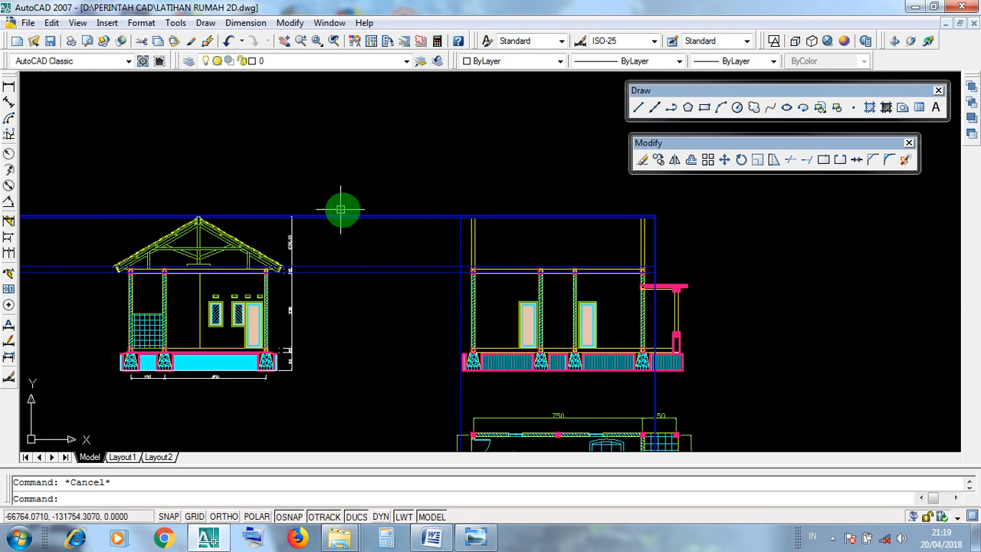
click(397, 175)
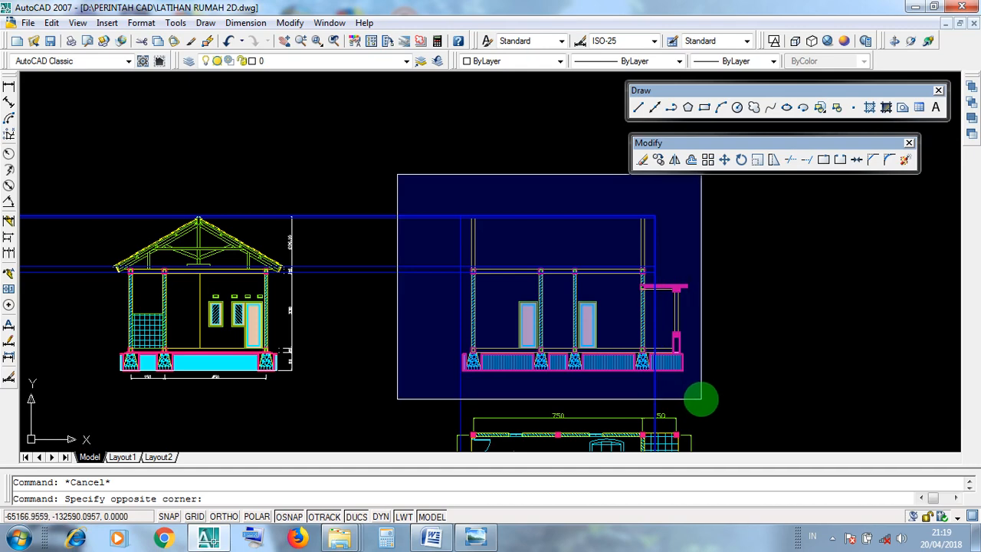
click(705, 398)
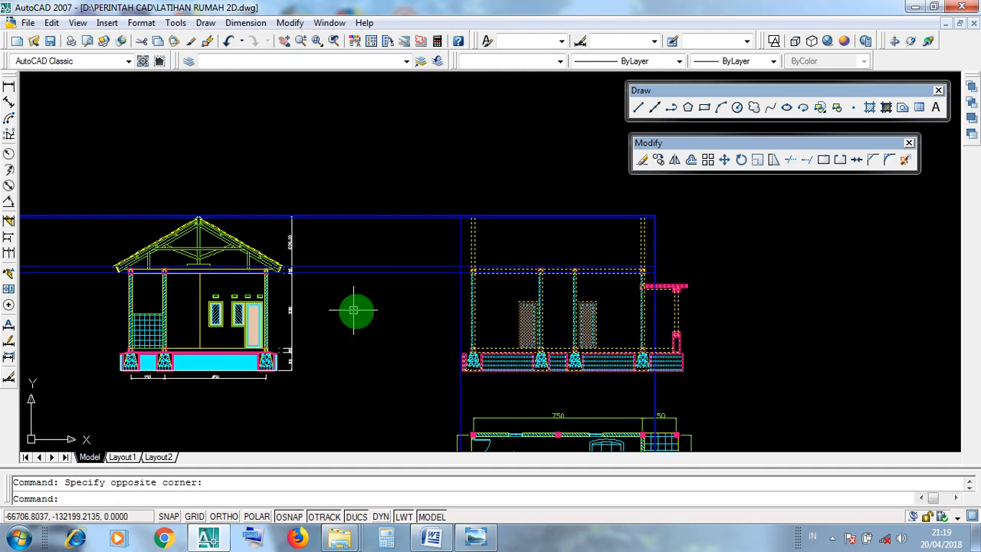
middle_drag(351, 306, 389, 299)
click(128, 187)
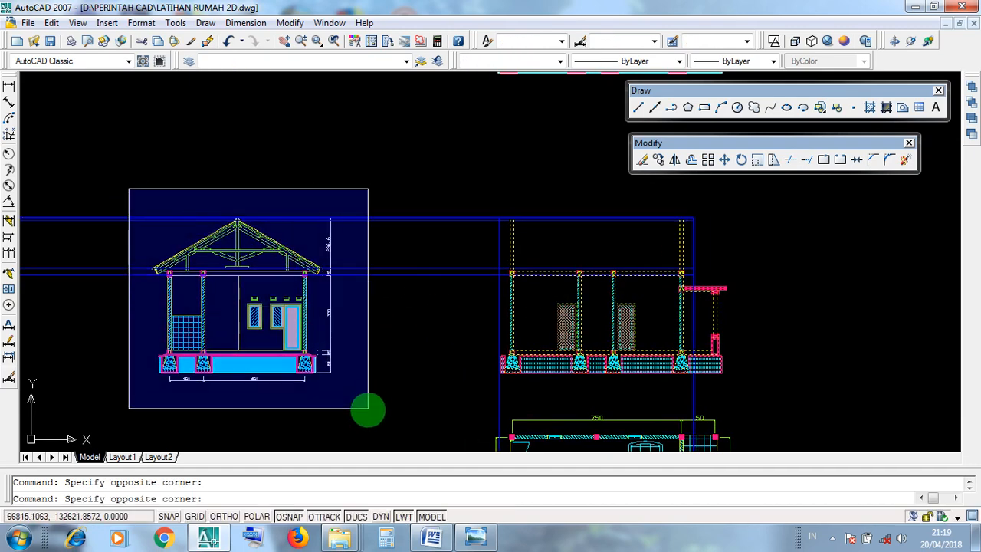
click(370, 413)
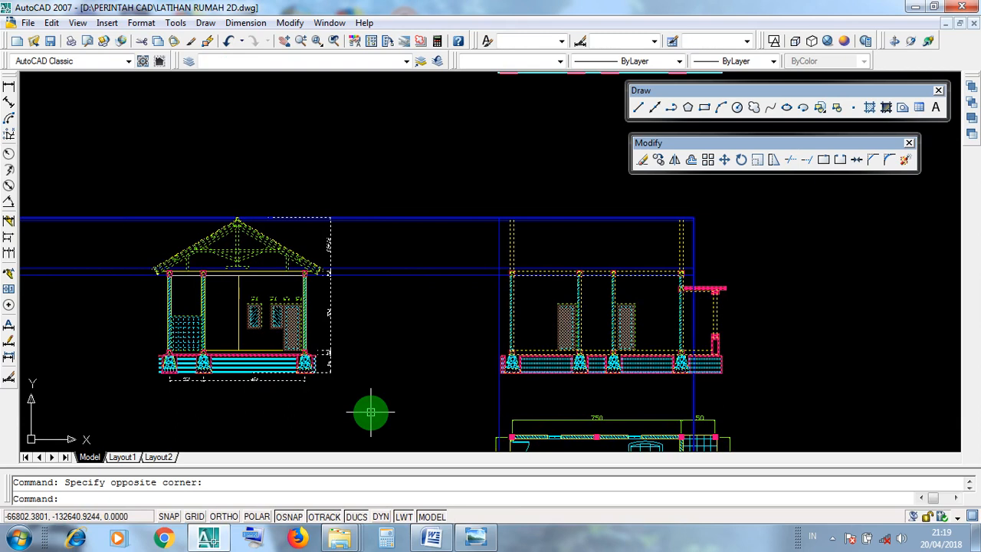
key(Escape)
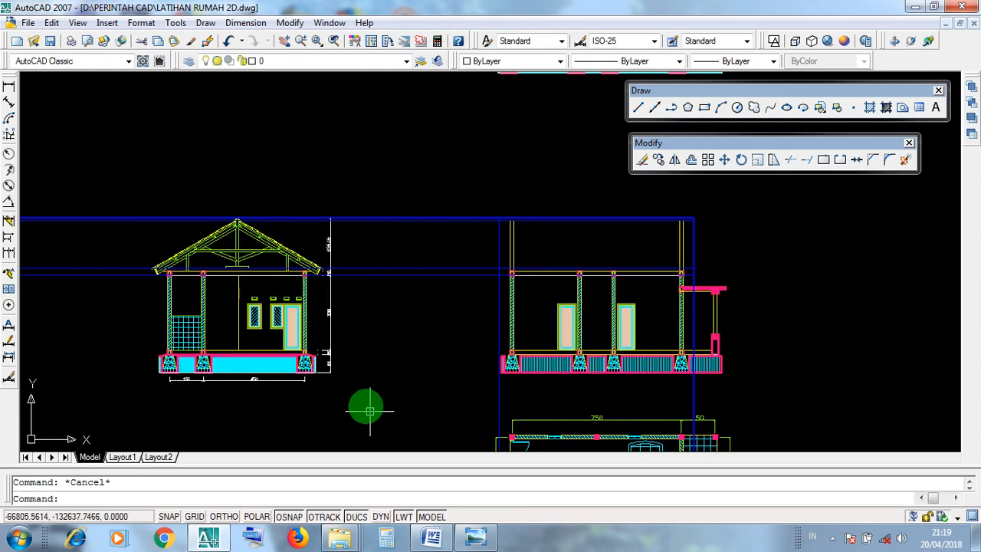
click(138, 192)
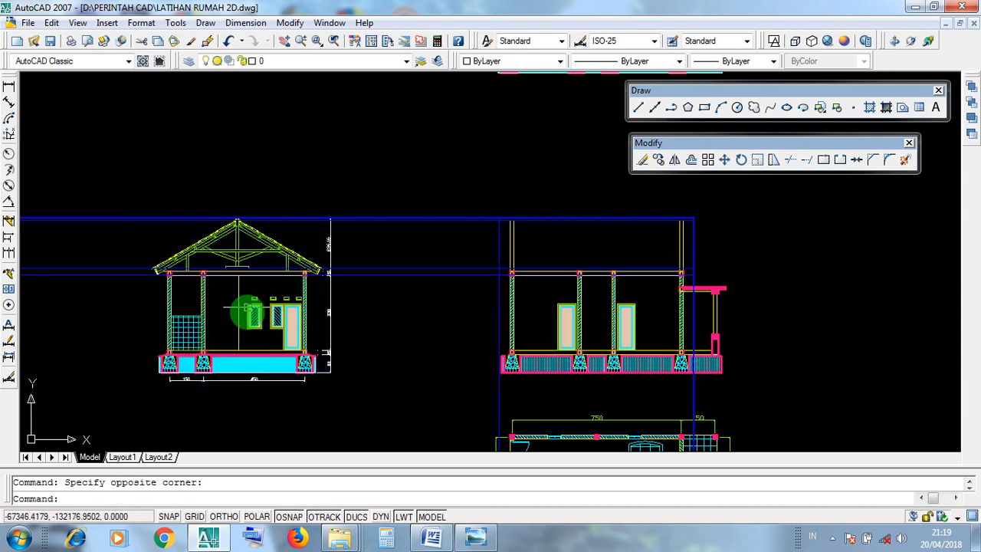
middle_drag(545, 302, 453, 306)
click(358, 201)
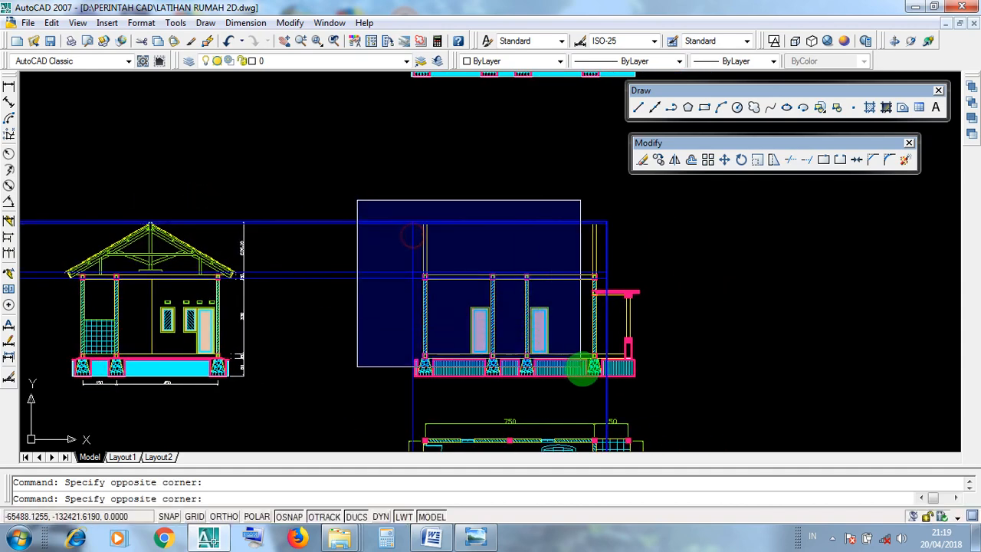
click(664, 403)
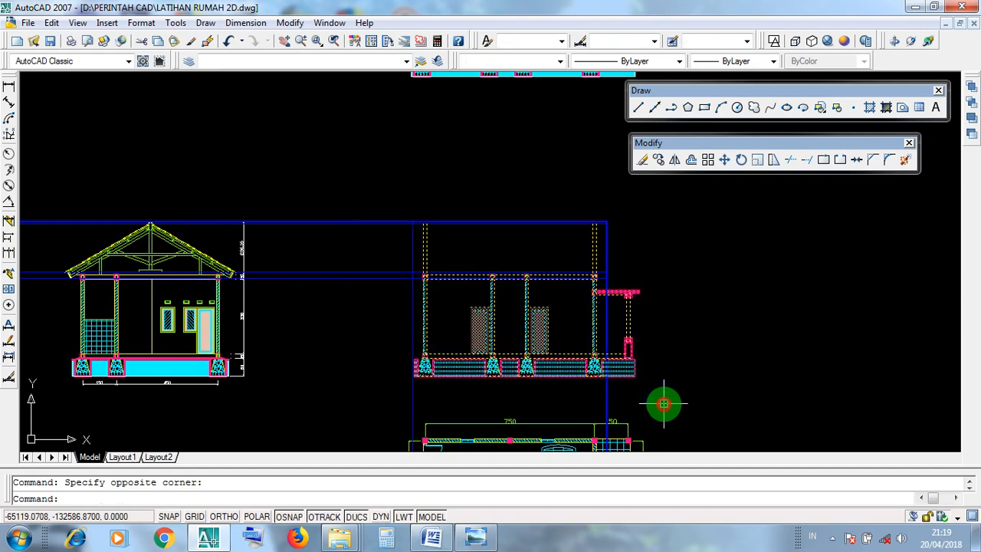
click(48, 191)
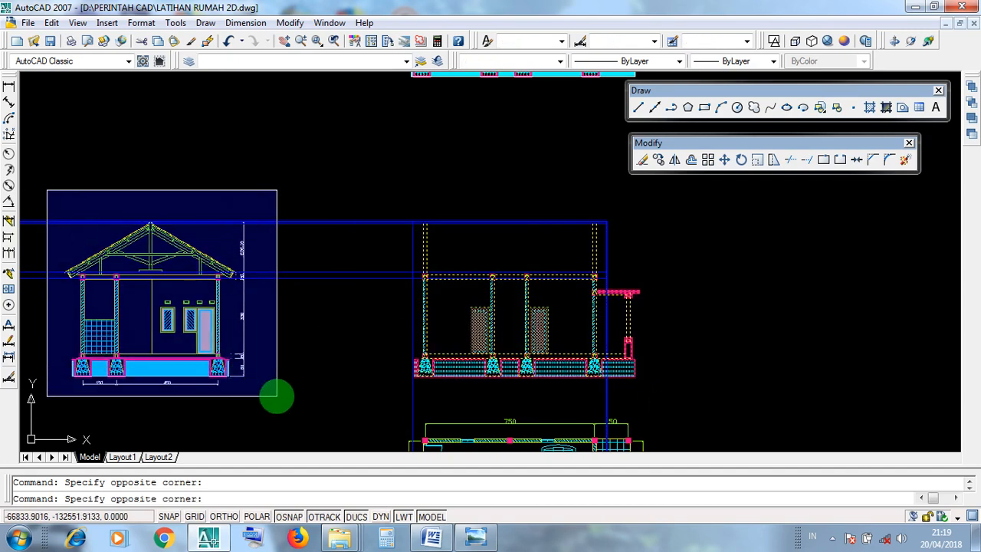
click(277, 396)
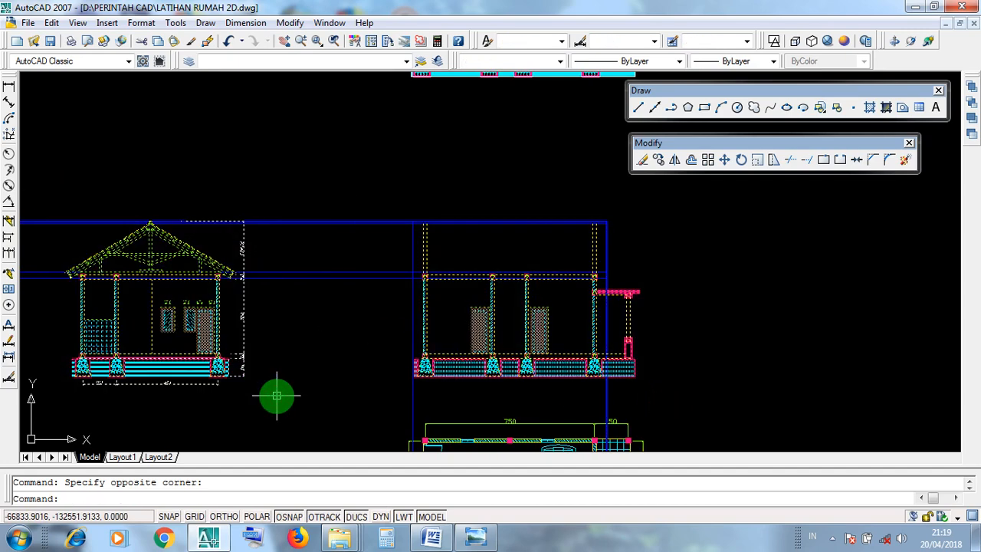
key(Escape)
Step: Turn on Ortho and draw a horizontal construction line through the foundation base of the unfinished long section
click(653, 107)
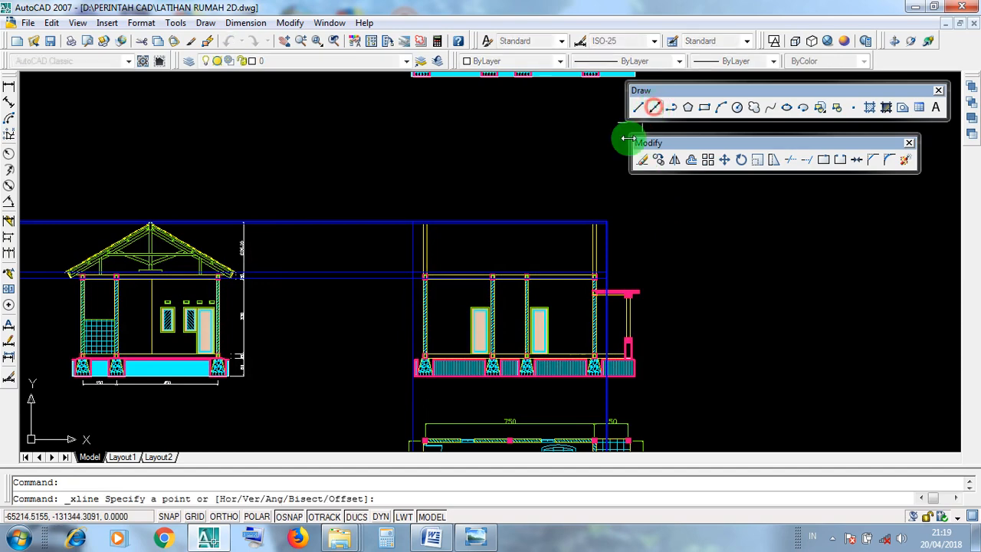
scroll(394, 381, up, 2)
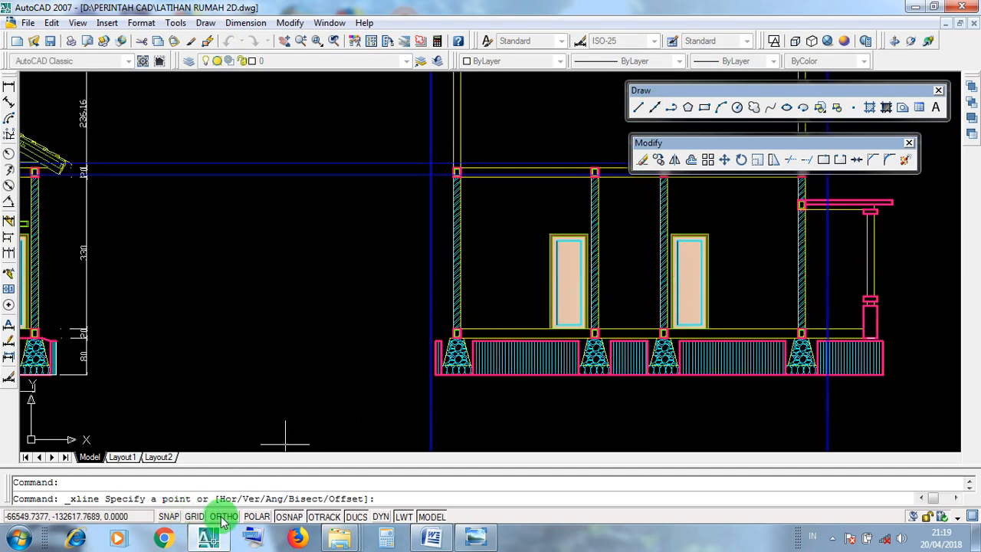
click(434, 376)
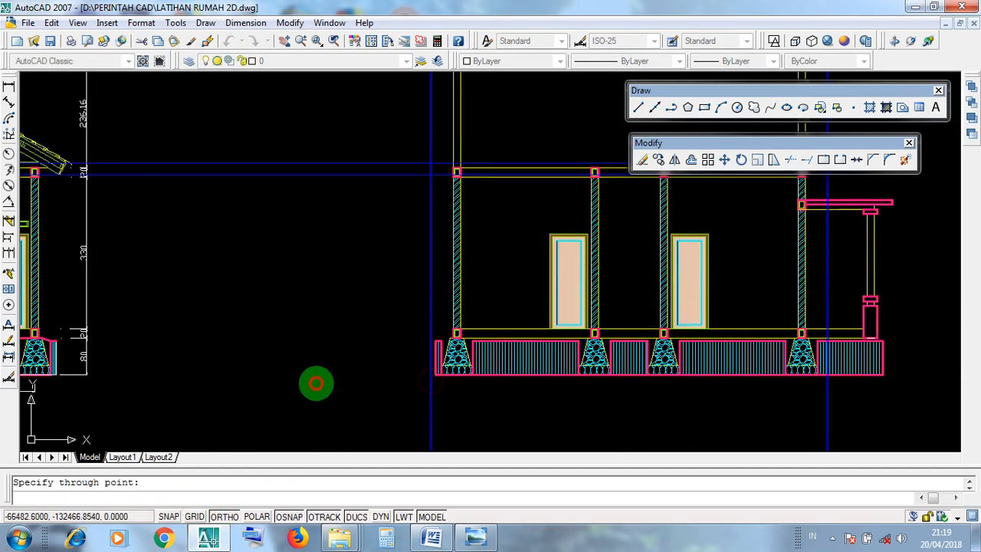
click(212, 384)
key(Return)
middle_drag(212, 383, 495, 415)
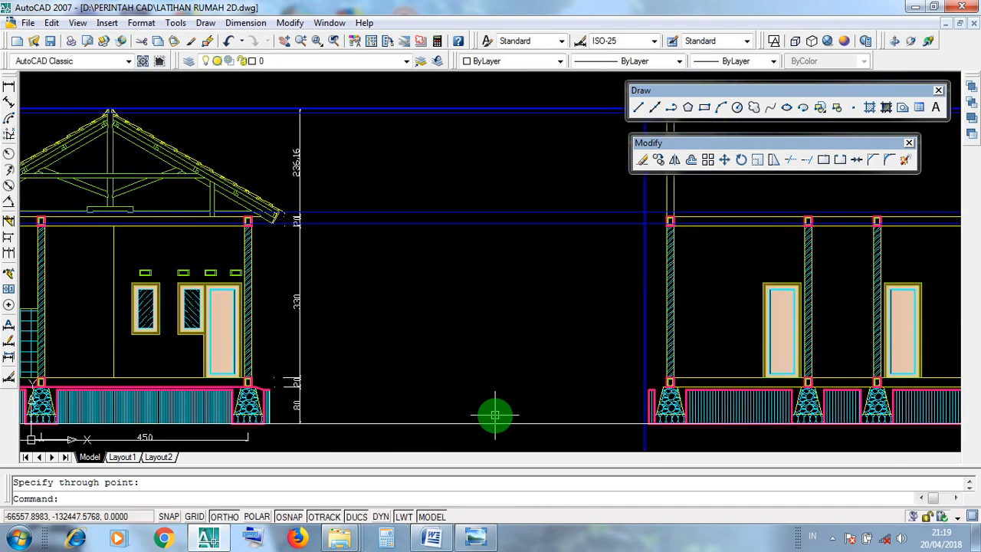
Step: Check the foundation-base construction line against the footings of the truss section and the long section, and clear the selection
scroll(496, 414, down, 2)
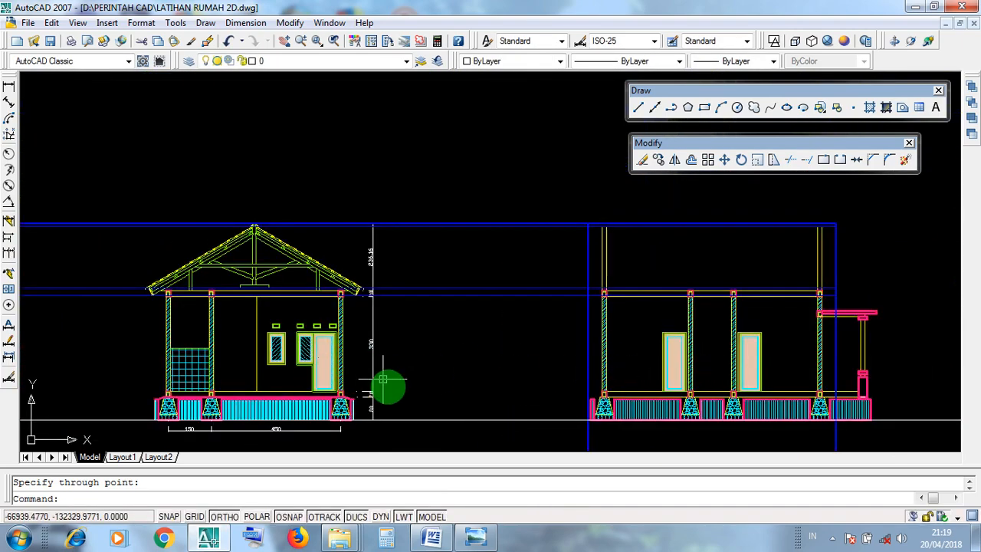
scroll(607, 434, up, 3)
click(606, 406)
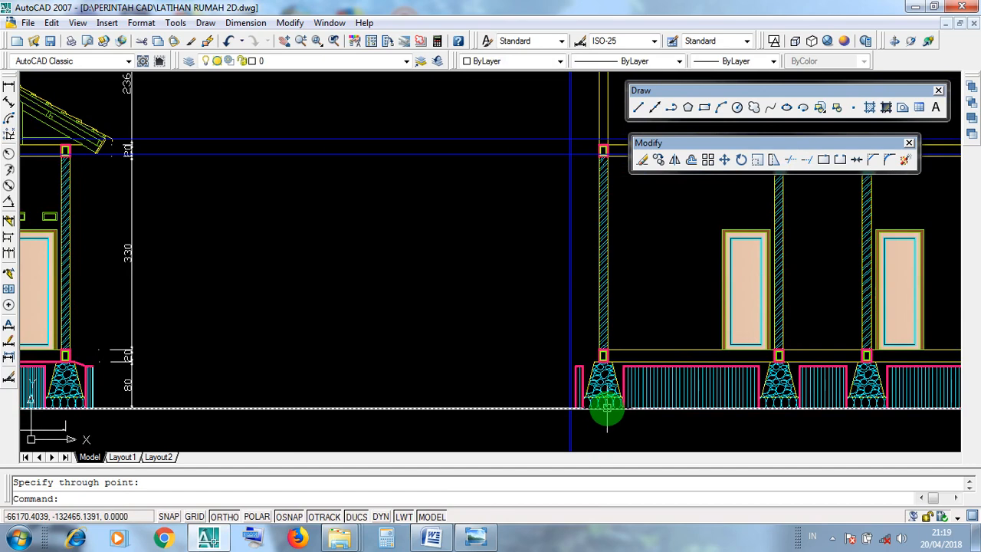
key(Return)
scroll(410, 412, down, 4)
scroll(410, 413, up, 3)
key(Escape)
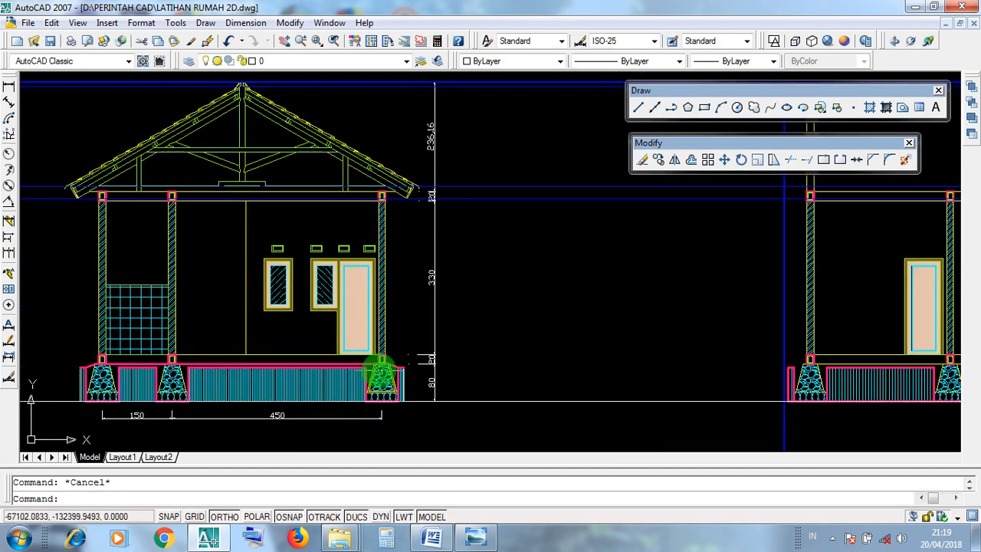
Step: Draw a horizontal construction line at floor level through the top corner of the truss section's outer ground beam
scroll(384, 368, up, 2)
click(655, 110)
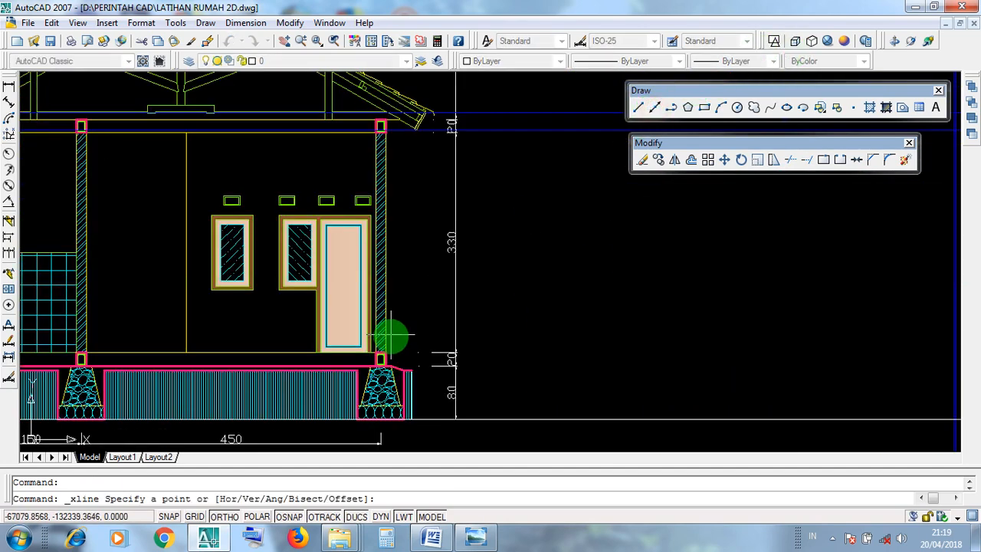
scroll(392, 357, up, 3)
click(370, 330)
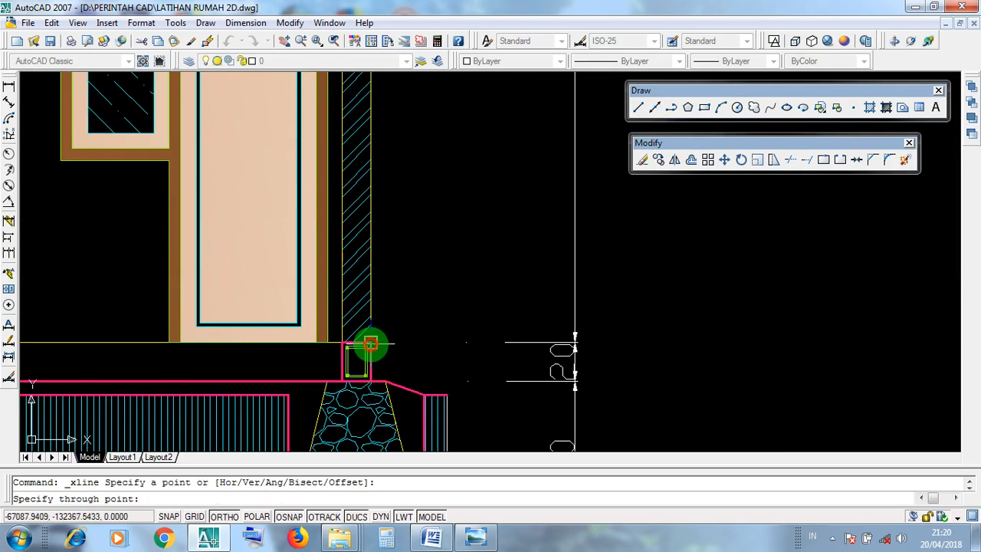
click(460, 334)
key(Return)
scroll(543, 385, down, 4)
Step: Highlight the floor-level and foundation-base construction lines to check their alignment with the ground beams and footings in both sections
click(543, 385)
click(526, 329)
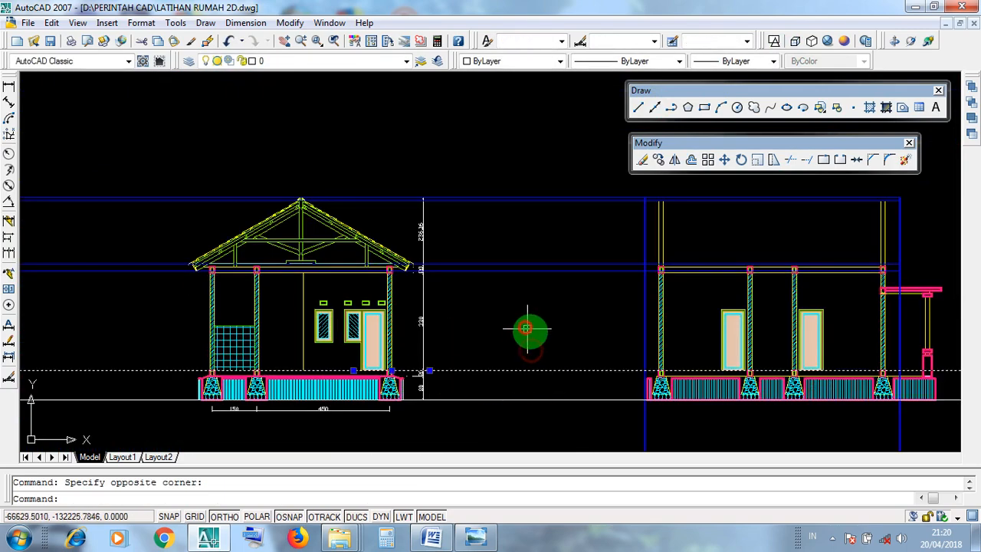
scroll(685, 373, up, 5)
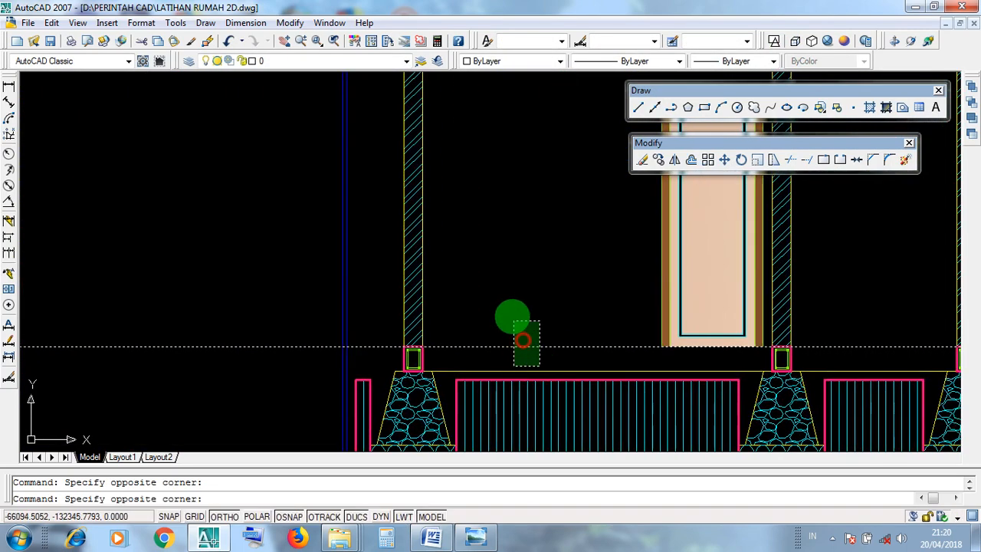
scroll(564, 335, down, 3)
scroll(73, 347, up, 3)
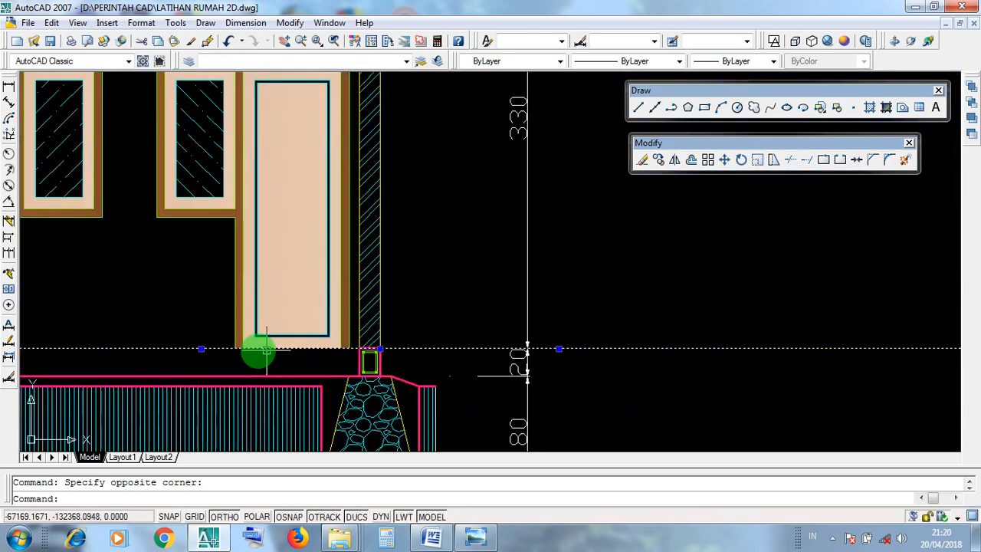
scroll(169, 318, down, 3)
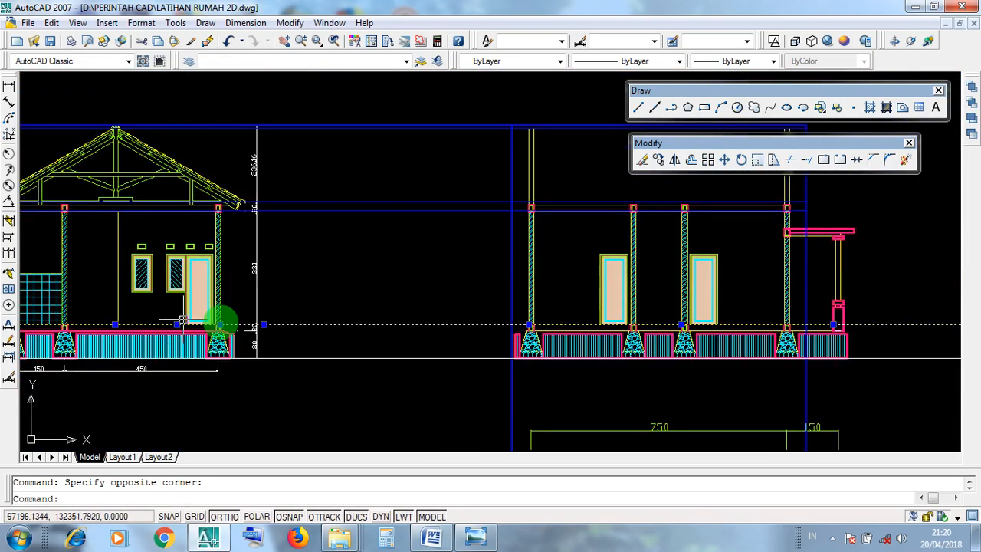
key(Escape)
click(384, 362)
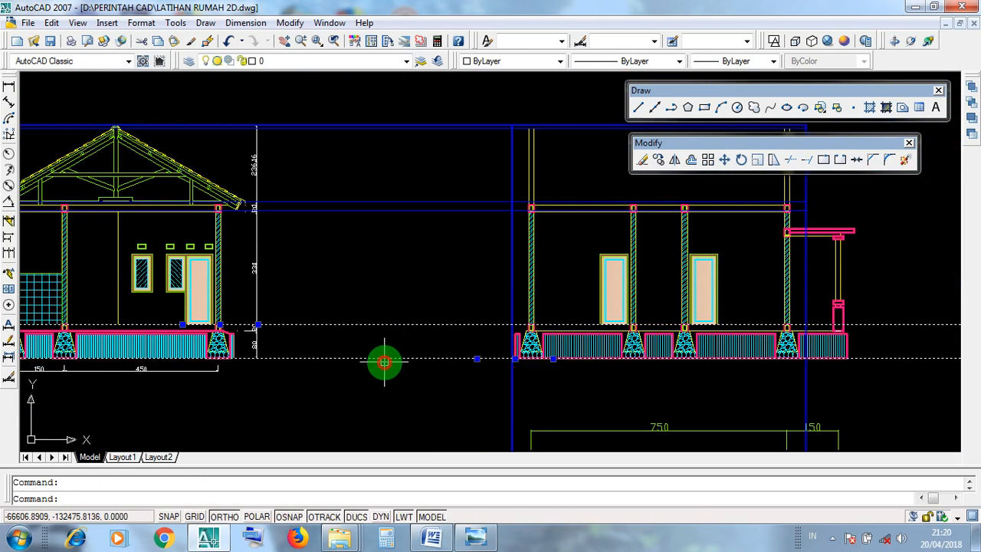
key(Escape)
mouse_move(450, 322)
middle_down()
mouse_move(438, 378)
mouse_move(447, 381)
middle_up()
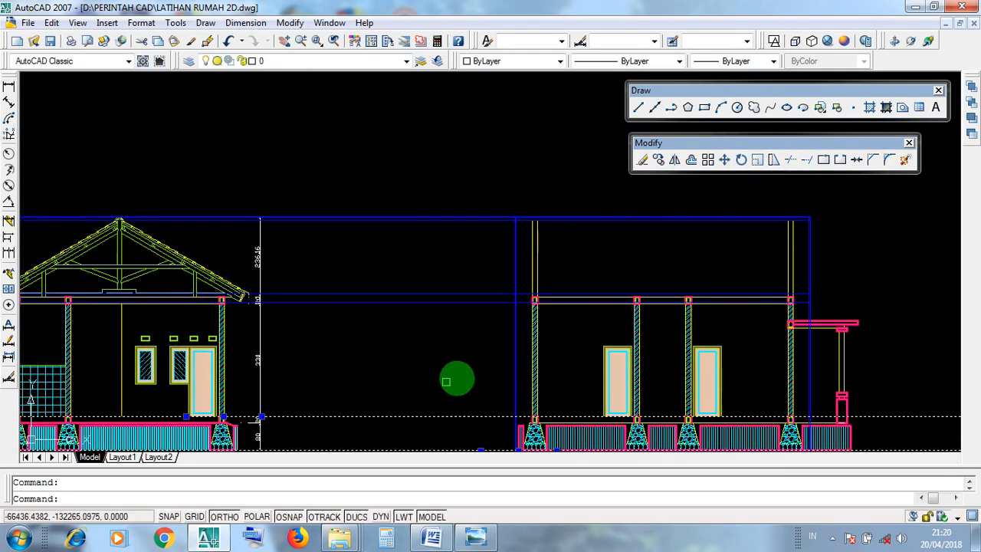
Step: Draw a horizontal construction line through the top corner of the long section's outermost ring beam
click(653, 107)
scroll(519, 311, up, 5)
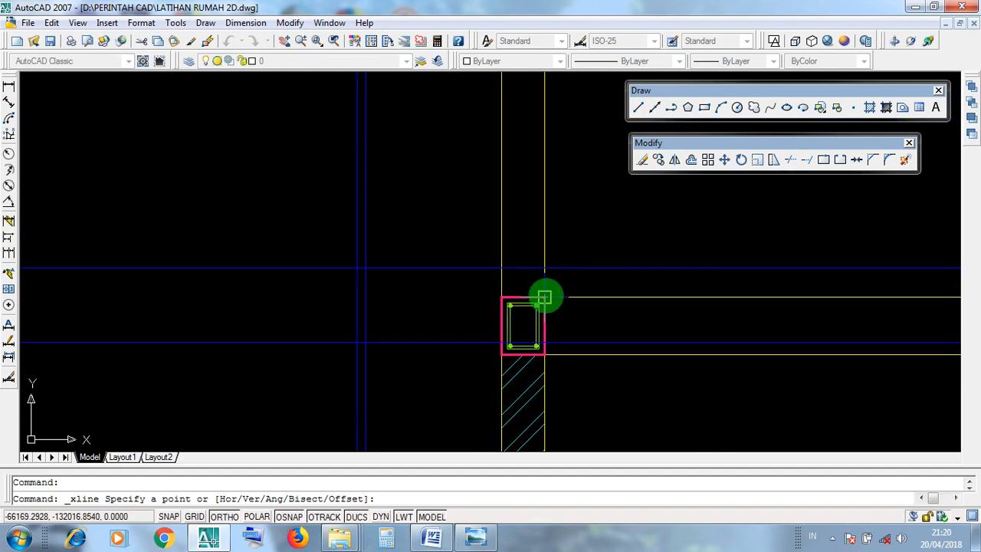
click(544, 298)
click(300, 291)
key(Return)
Step: Compare the ring-beam construction line with the tops of the ring beams in the truss section and the long section, and clear the selection
click(289, 296)
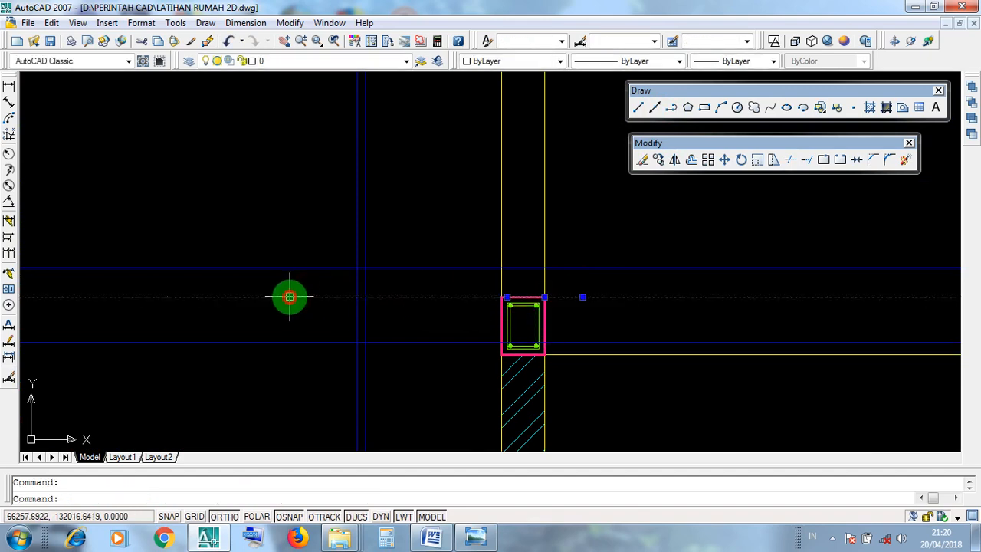
scroll(383, 361, down, 5)
middle_drag(311, 350, 587, 313)
scroll(210, 310, up, 4)
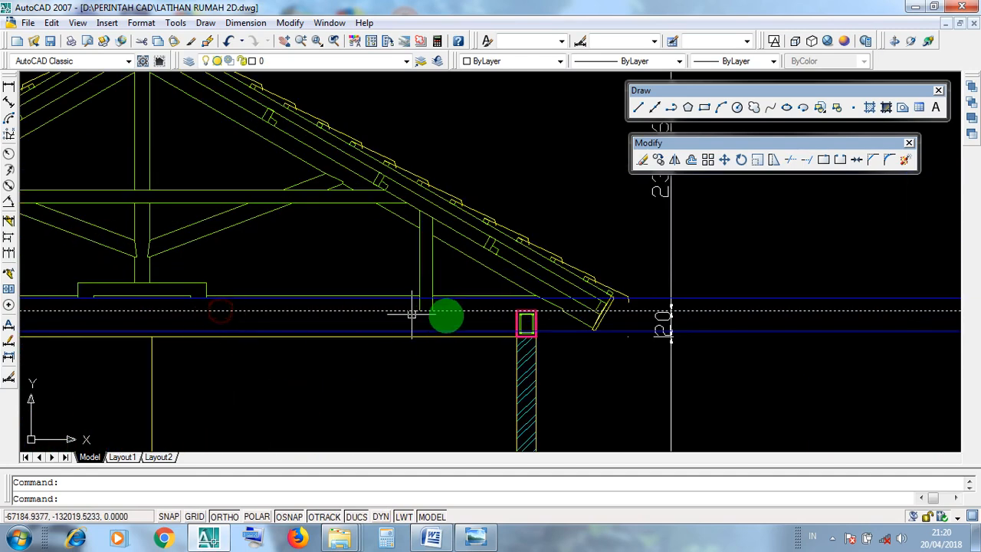
key(Escape)
scroll(541, 311, up, 4)
click(552, 350)
middle_drag(552, 349, 495, 322)
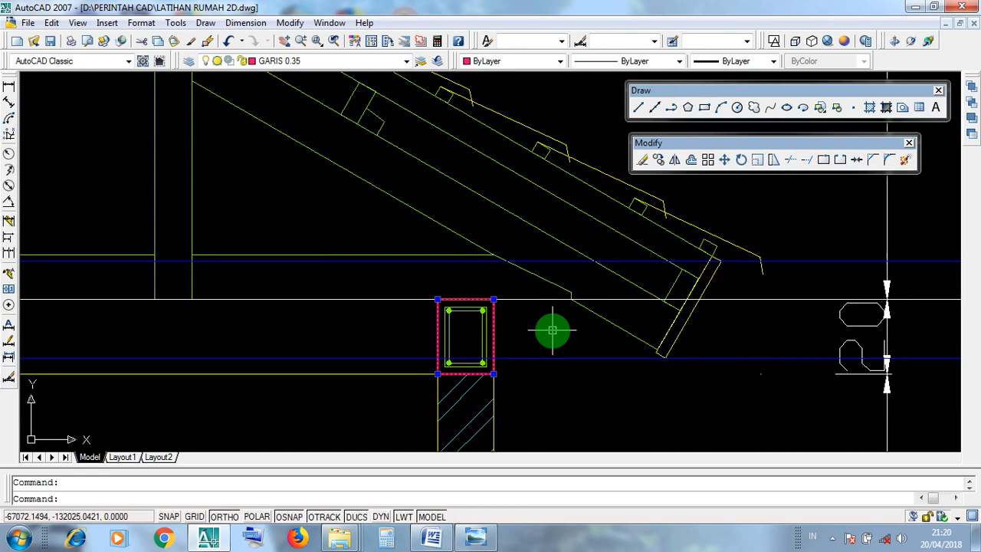
scroll(552, 331, down, 6)
middle_drag(713, 335, 35, 332)
scroll(683, 345, up, 5)
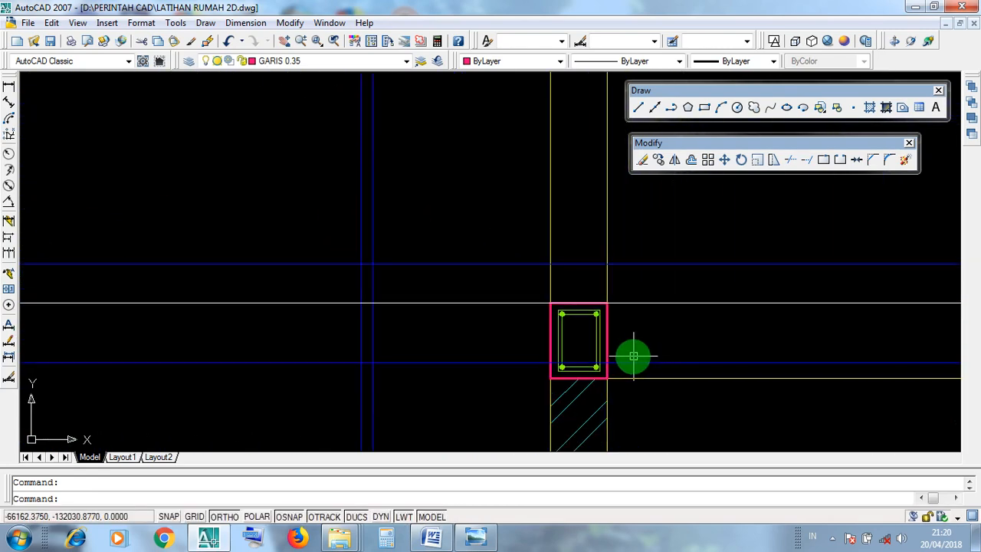
scroll(610, 346, up, 3)
key(Escape)
Step: Erase the ring-beam, floor-level and foundation-base construction lines used for the level check
click(624, 255)
scroll(648, 297, down, 5)
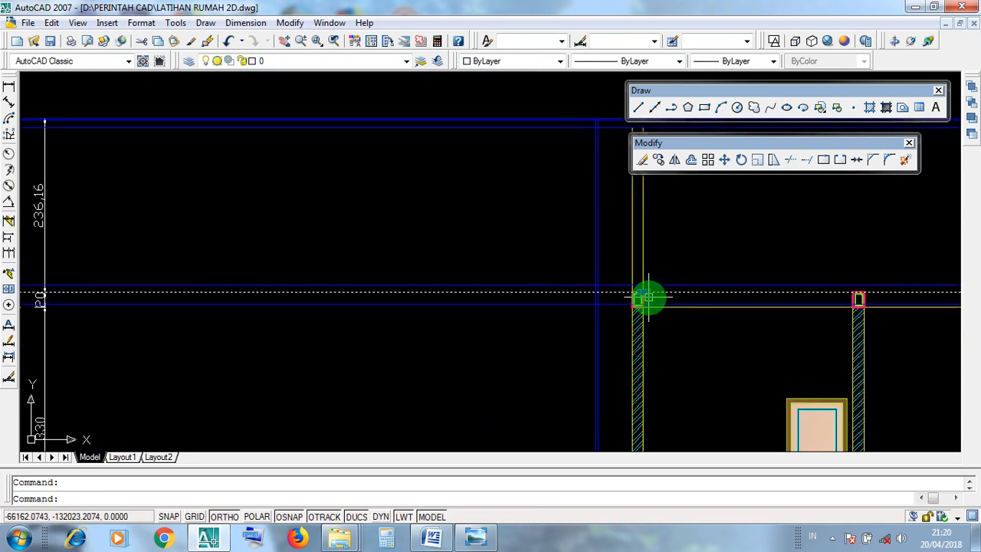
key(Delete)
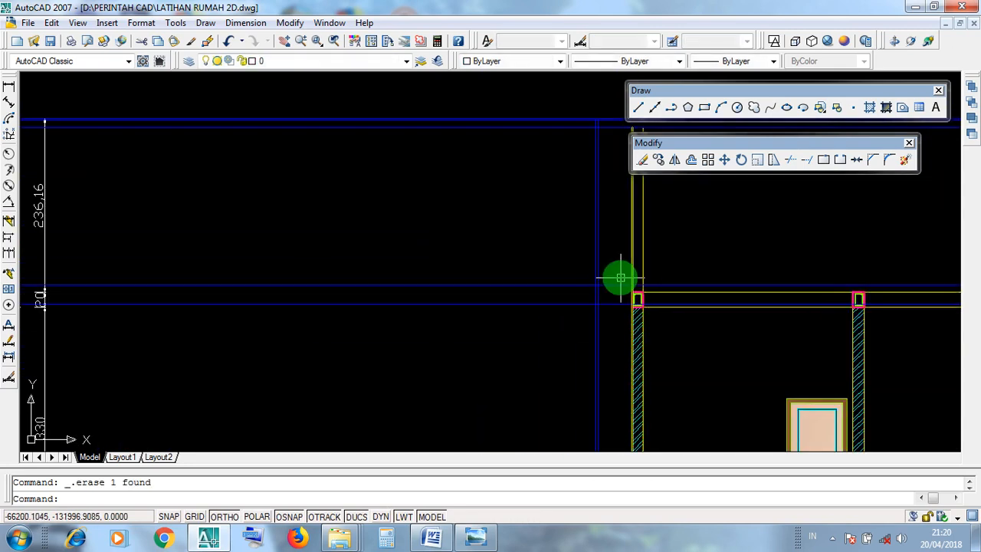
scroll(634, 288, down, 4)
click(536, 401)
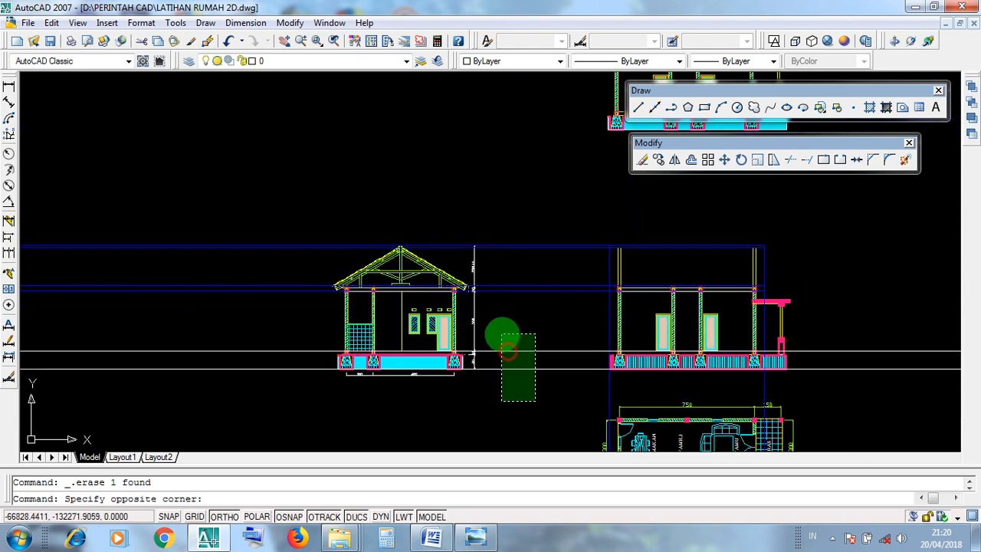
click(502, 334)
key(Delete)
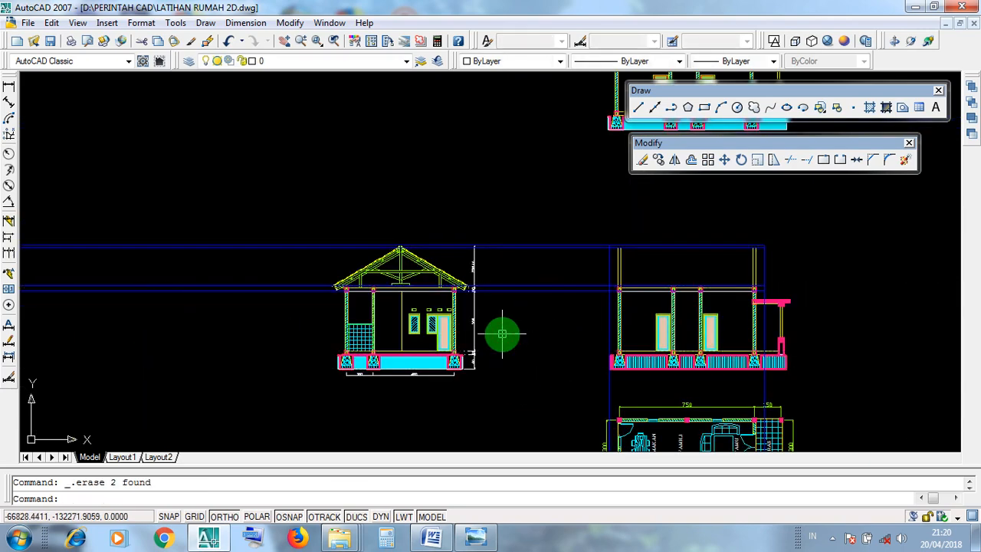
Step: Highlight the complete truss section and the unfinished long section in turn to compare them, clearing each selection
click(293, 214)
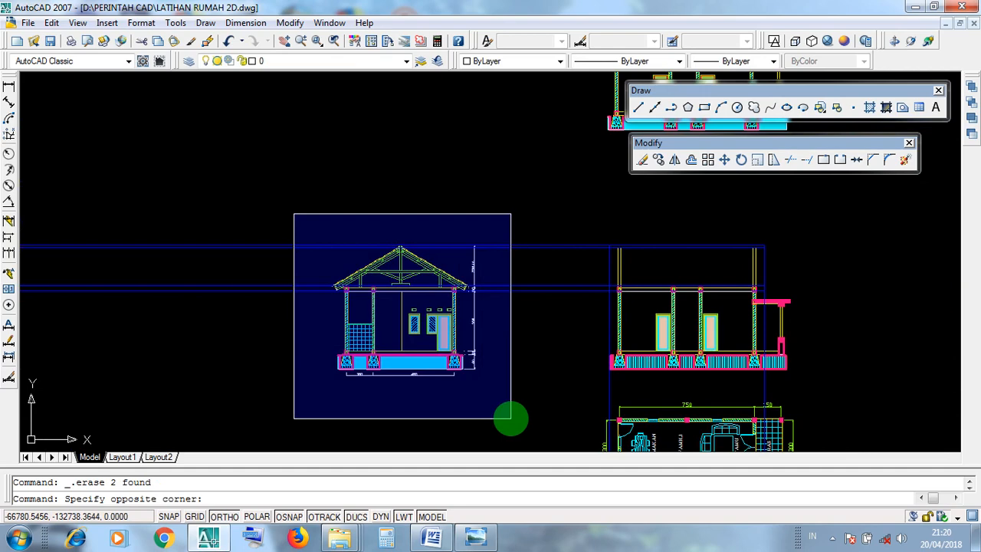
click(416, 202)
middle_drag(580, 373, 405, 296)
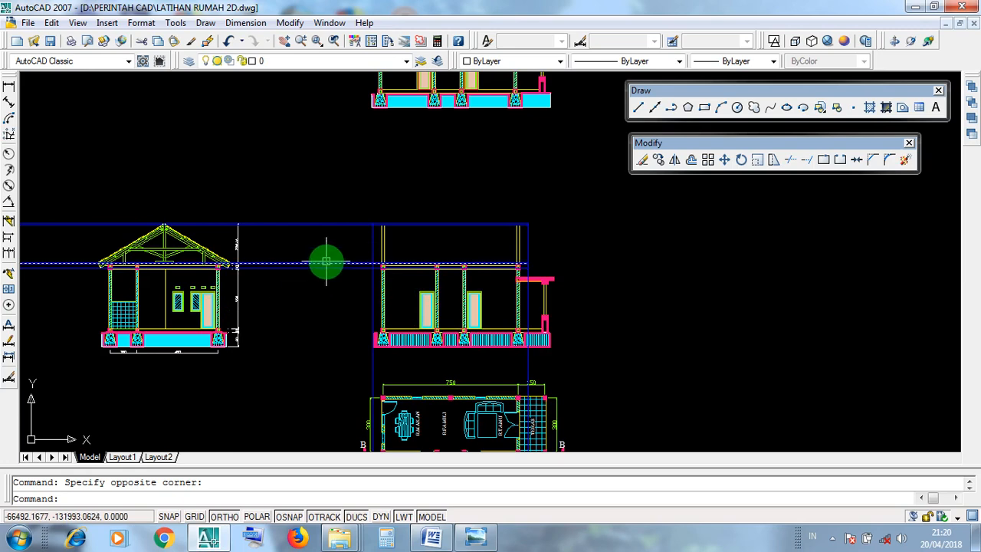
middle_drag(248, 329, 304, 340)
click(125, 203)
click(325, 402)
click(137, 198)
click(325, 393)
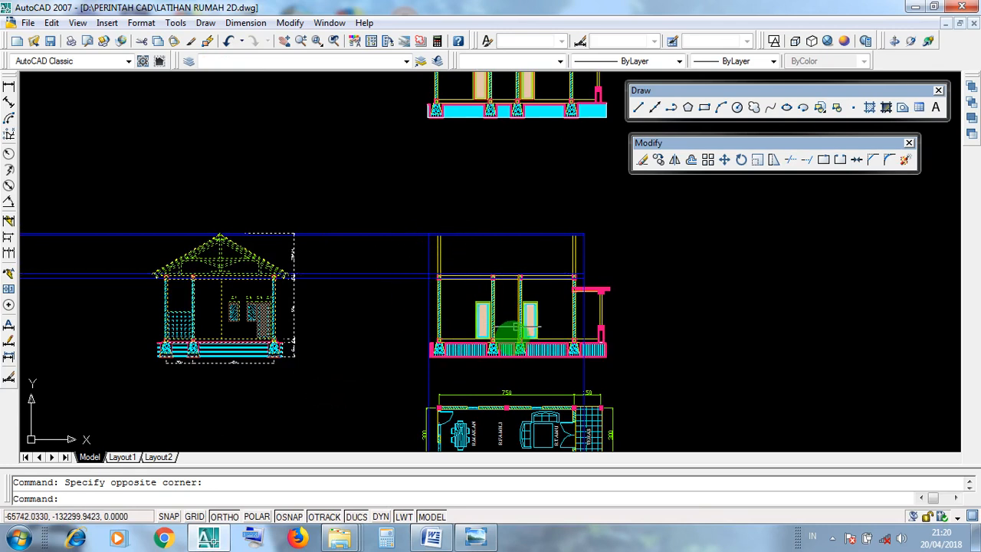
key(Escape)
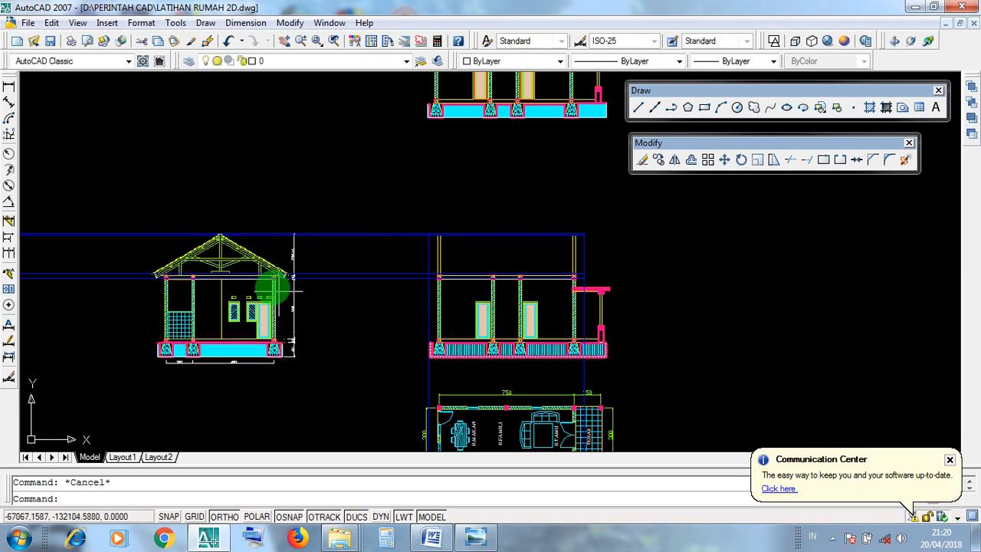
click(131, 210)
click(320, 384)
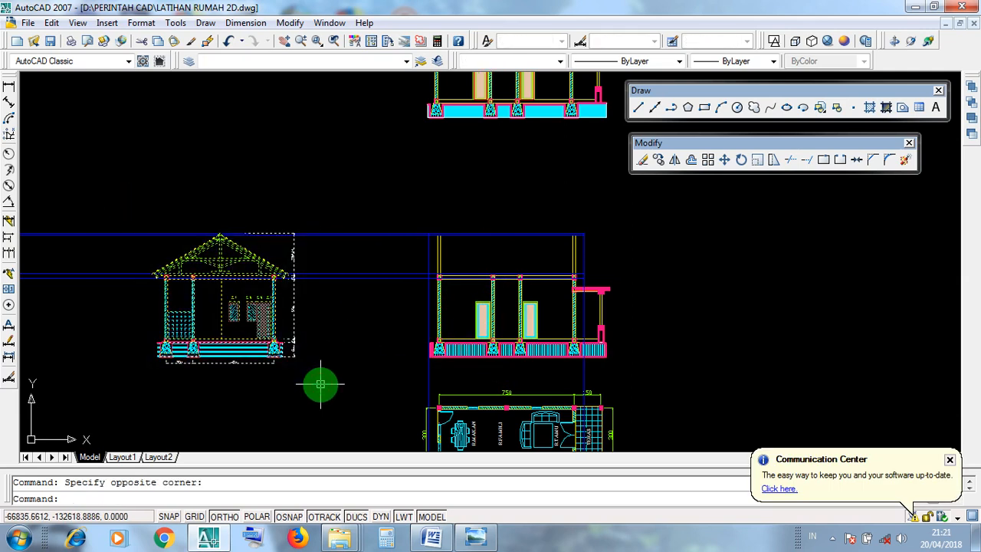
key(Escape)
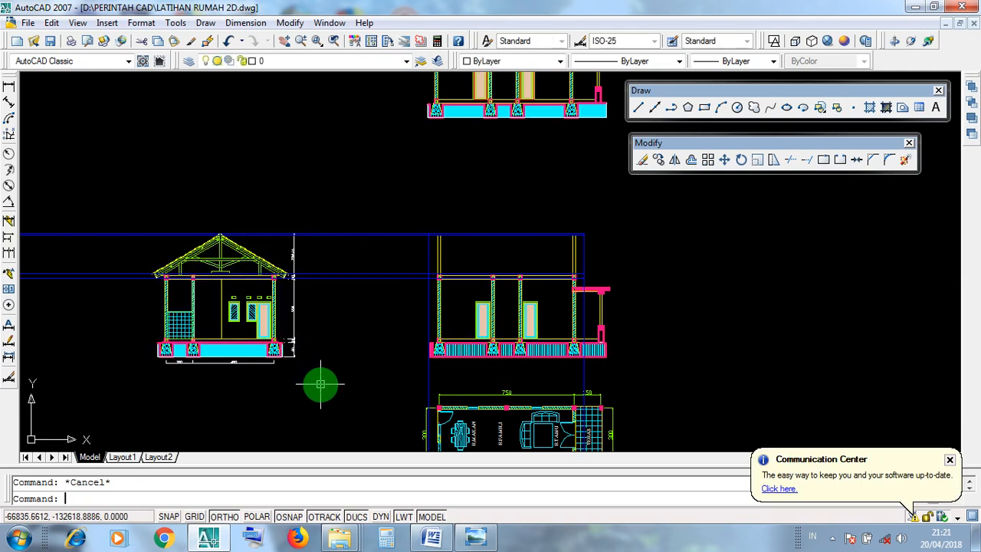
click(392, 216)
click(583, 386)
key(Escape)
click(100, 206)
click(335, 398)
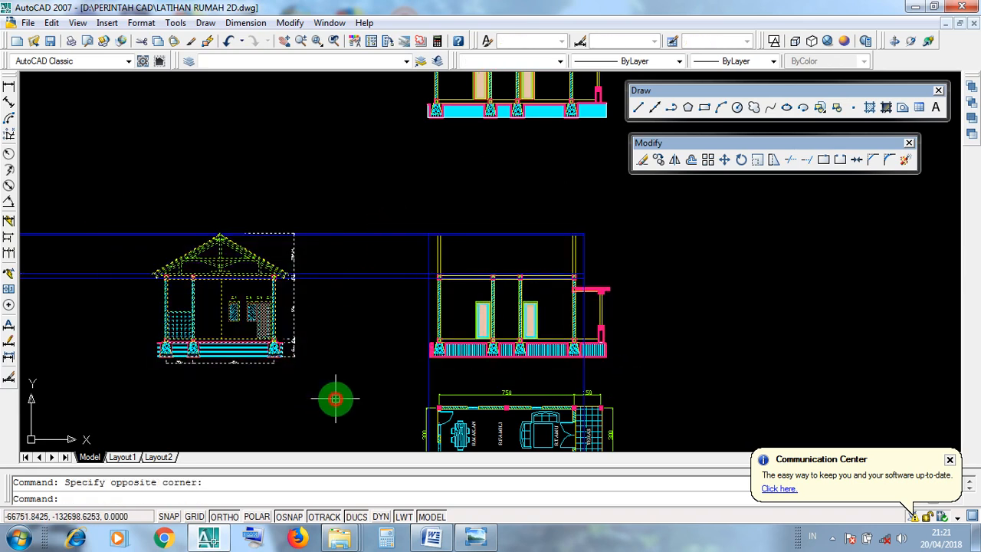
key(Escape)
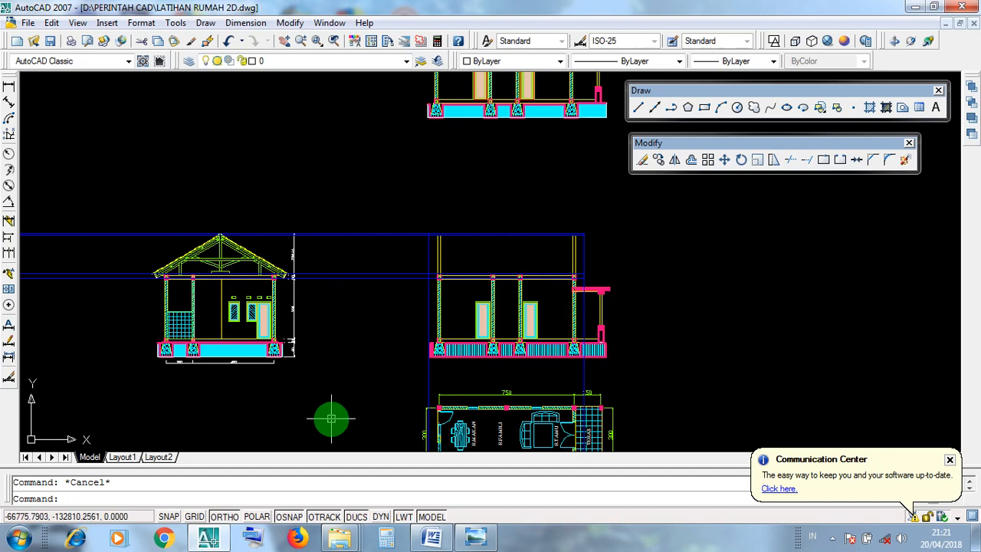
Step: Trace the blue ridge-level guide lines from the long section back to the peak of the truss section
scroll(325, 194, up, 2)
click(437, 294)
click(406, 220)
scroll(743, 289, up, 2)
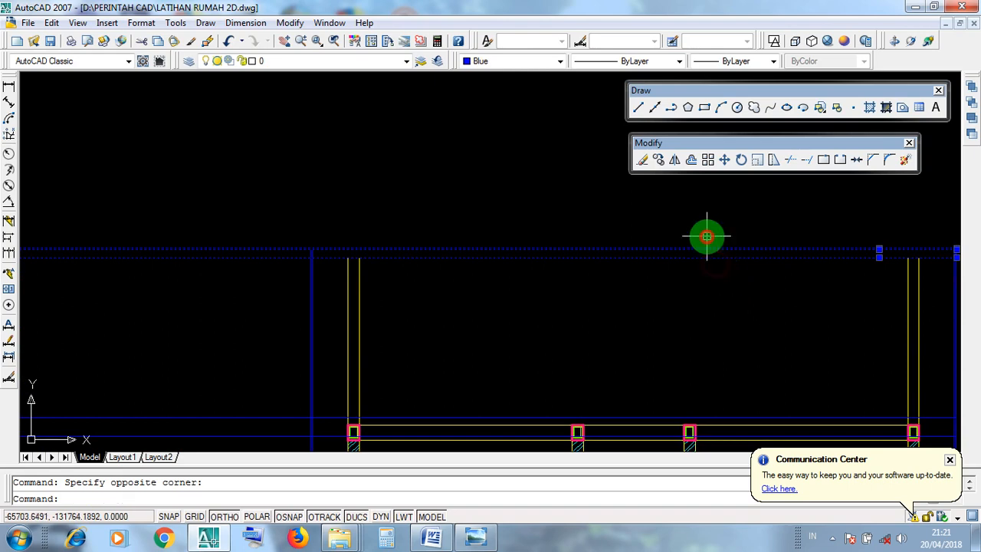
middle_drag(705, 232, 545, 299)
click(566, 319)
click(524, 239)
middle_drag(609, 292, 558, 309)
scroll(380, 305, up, 5)
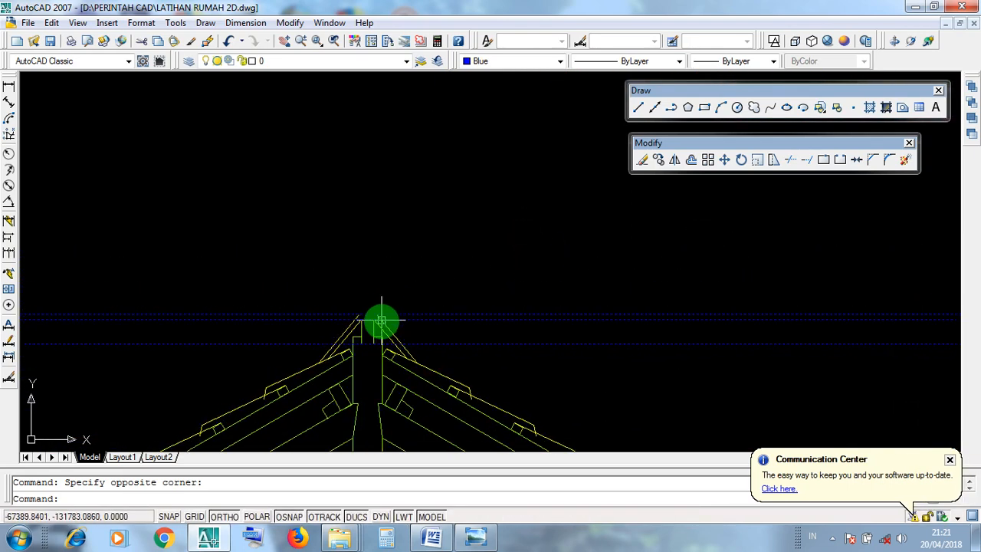
scroll(389, 349, down, 5)
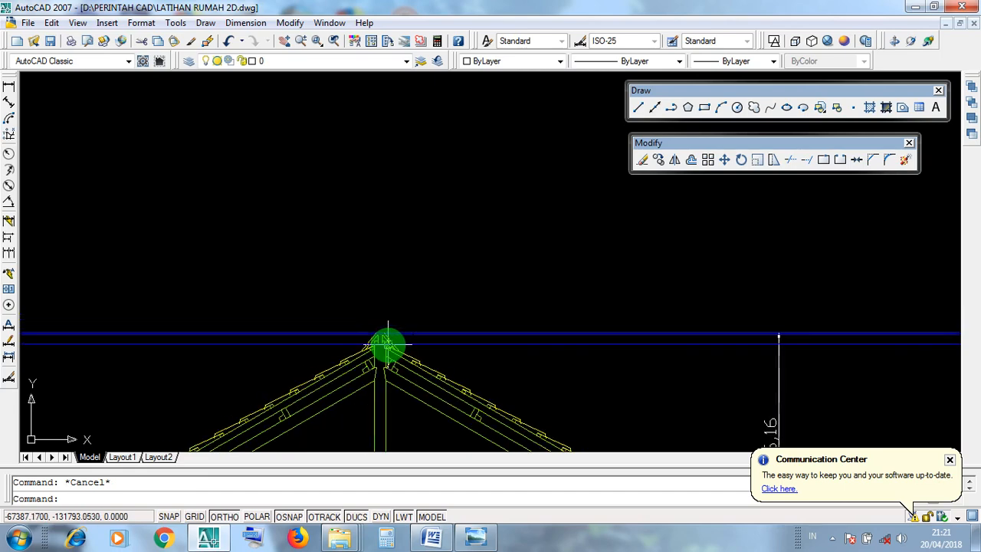
click(681, 350)
click(740, 335)
key(Escape)
Step: Highlight the ridge guide lines with the ridge-cap members at the truss peak to examine their match, and clear the selection
scroll(387, 346, up, 4)
scroll(374, 343, up, 4)
click(484, 362)
click(447, 264)
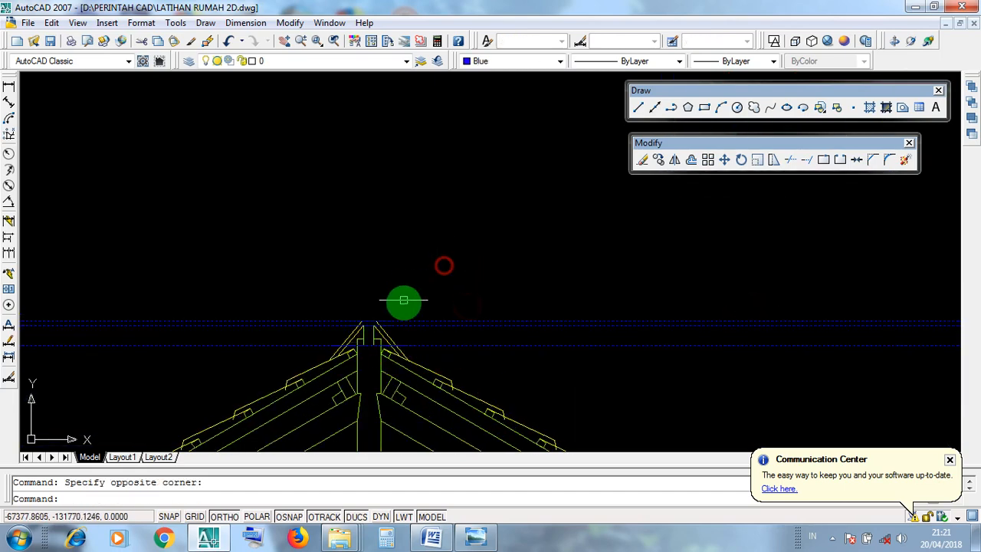
scroll(361, 328, up, 4)
click(305, 264)
click(434, 390)
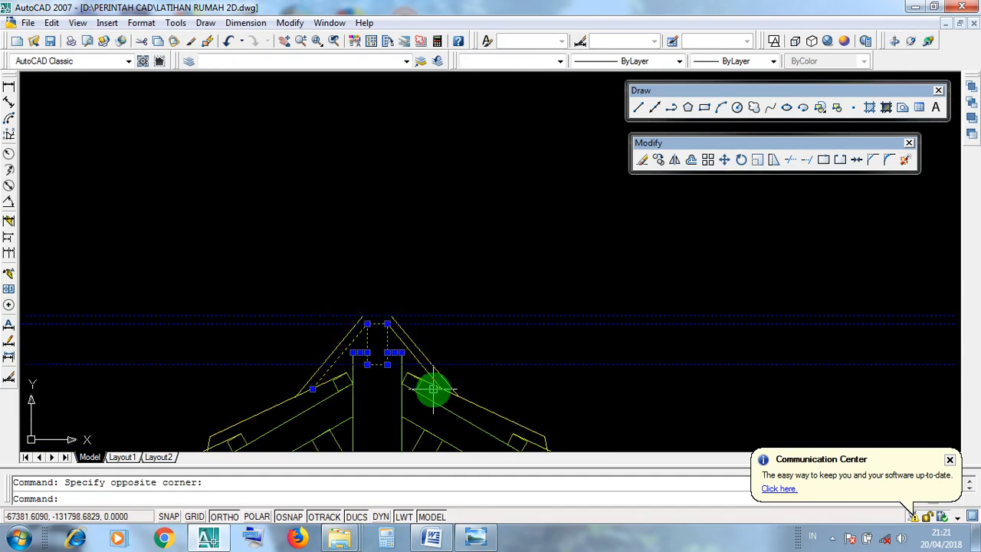
scroll(329, 276, down, 6)
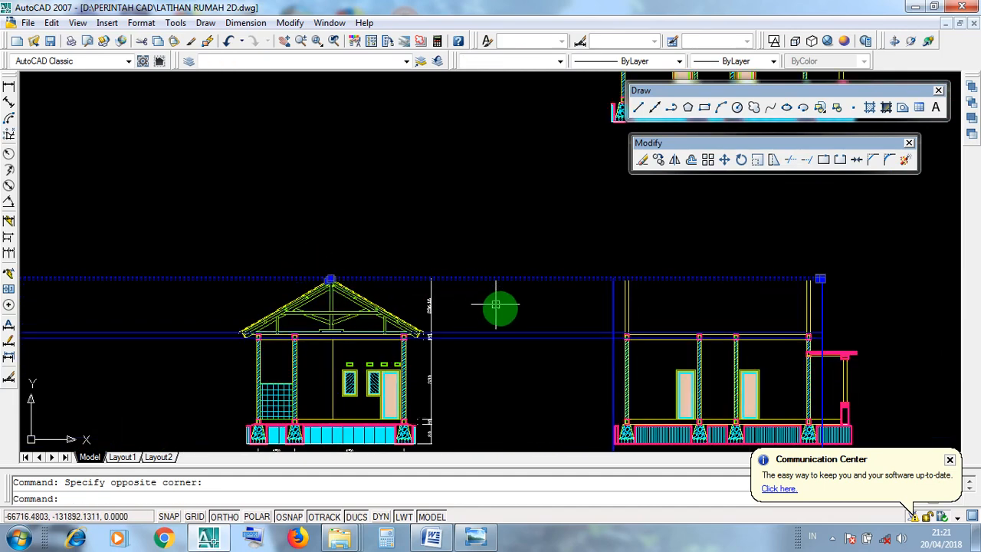
key(Escape)
Step: Trace the two blue eaves-level guide lines to the truss section and inspect the fascia board at the rafter end
scroll(556, 344, up, 2)
click(556, 344)
click(550, 281)
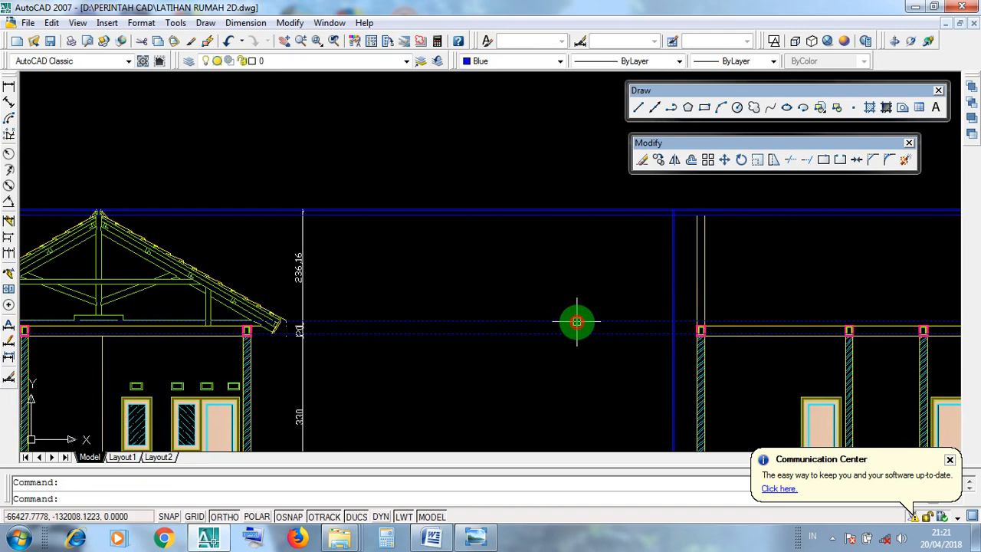
scroll(701, 340, up, 2)
scroll(585, 339, down, 3)
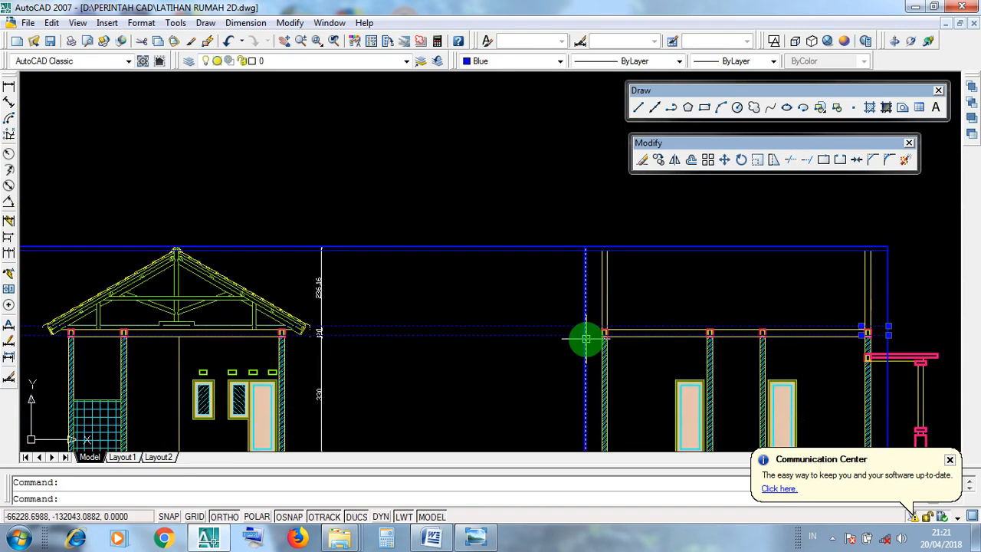
middle_drag(489, 335, 587, 344)
scroll(427, 344, up, 3)
scroll(363, 353, up, 2)
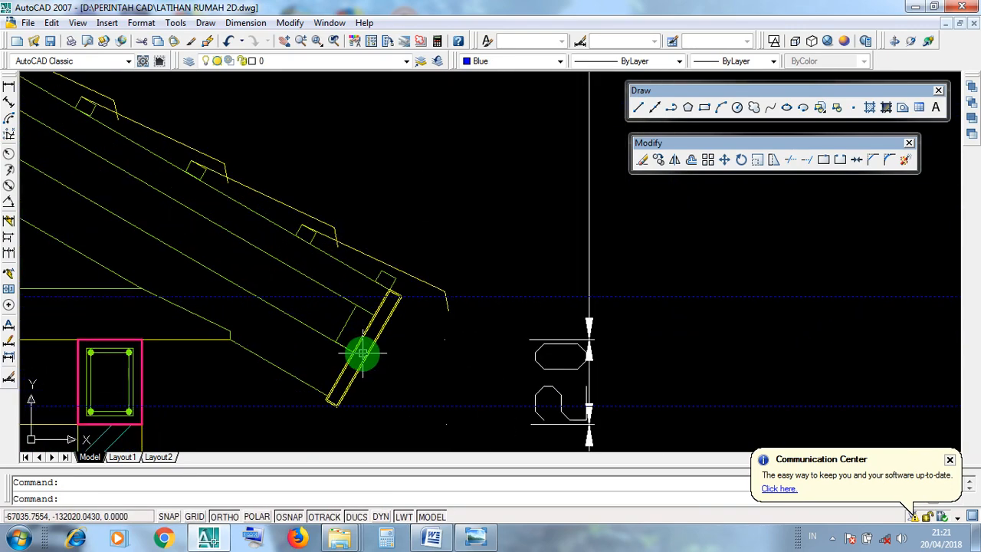
click(361, 357)
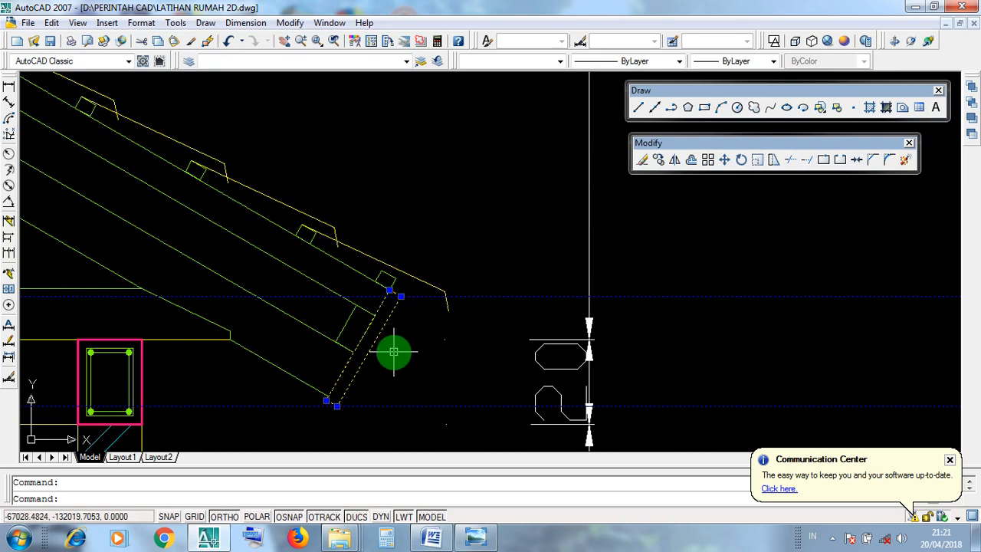
click(375, 344)
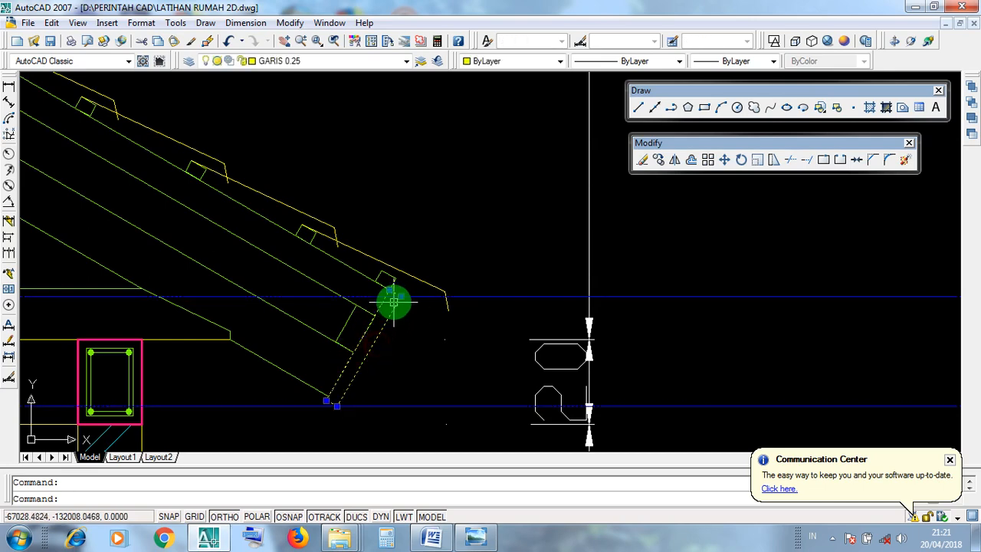
key(Escape)
Step: Recheck the upper guide lines against the ridge members of the truss, and clear the selection
scroll(449, 345, down, 2)
scroll(532, 291, down, 2)
middle_drag(532, 291, 581, 367)
click(611, 308)
click(598, 250)
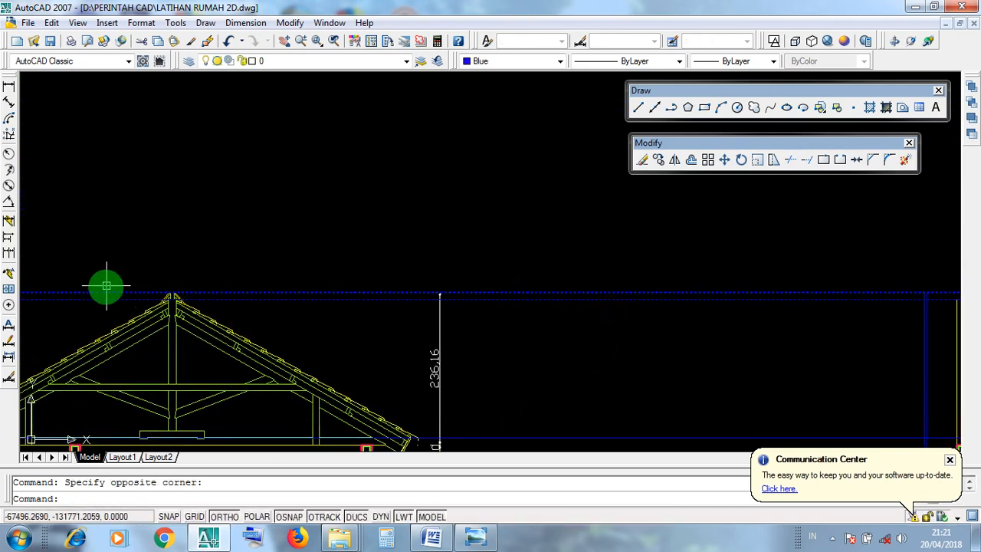
scroll(130, 288, up, 5)
scroll(305, 312, up, 3)
click(201, 254)
click(379, 392)
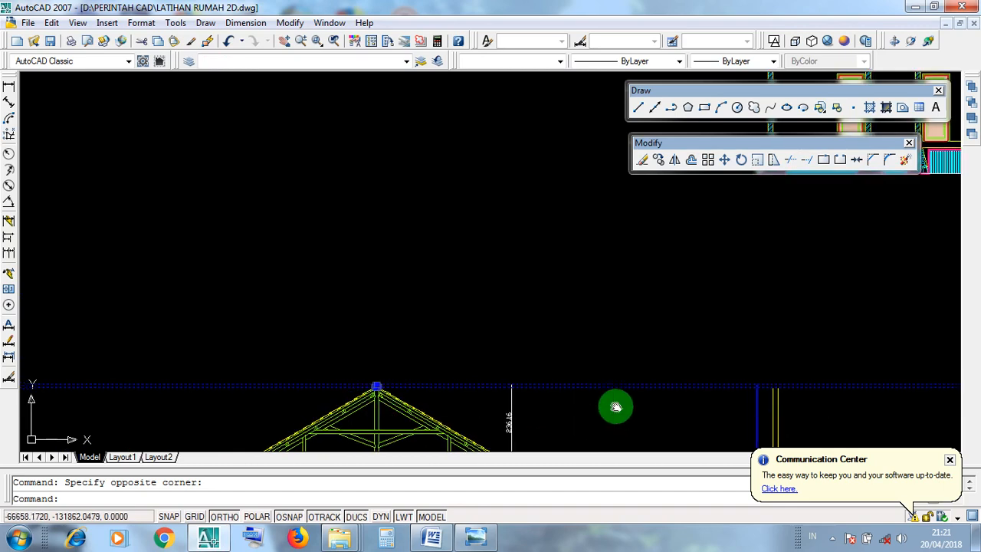
middle_drag(619, 409, 480, 324)
key(Escape)
Step: Recheck the two eaves guide lines against the upper and lower corners of the truss section's fascia board
click(431, 397)
click(434, 356)
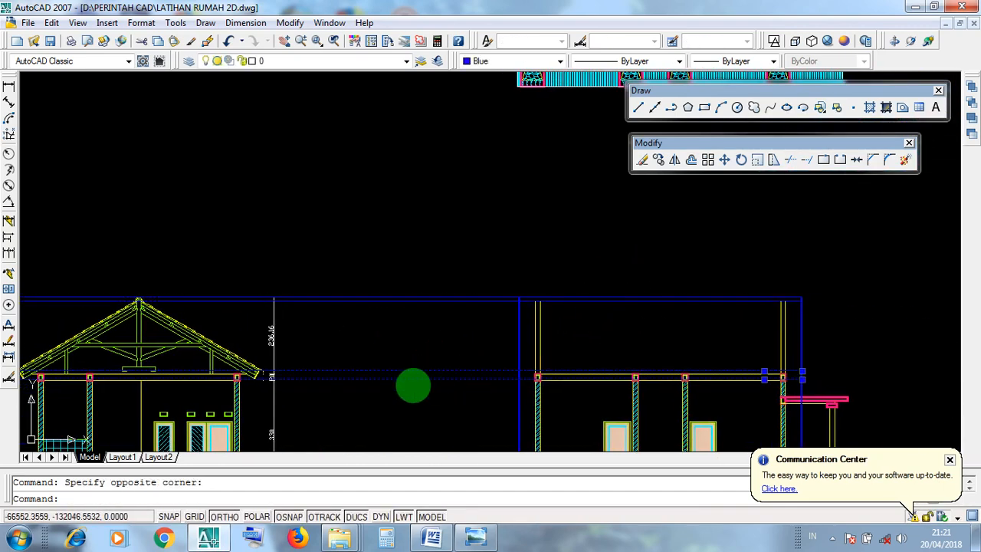
scroll(414, 374, up, 3)
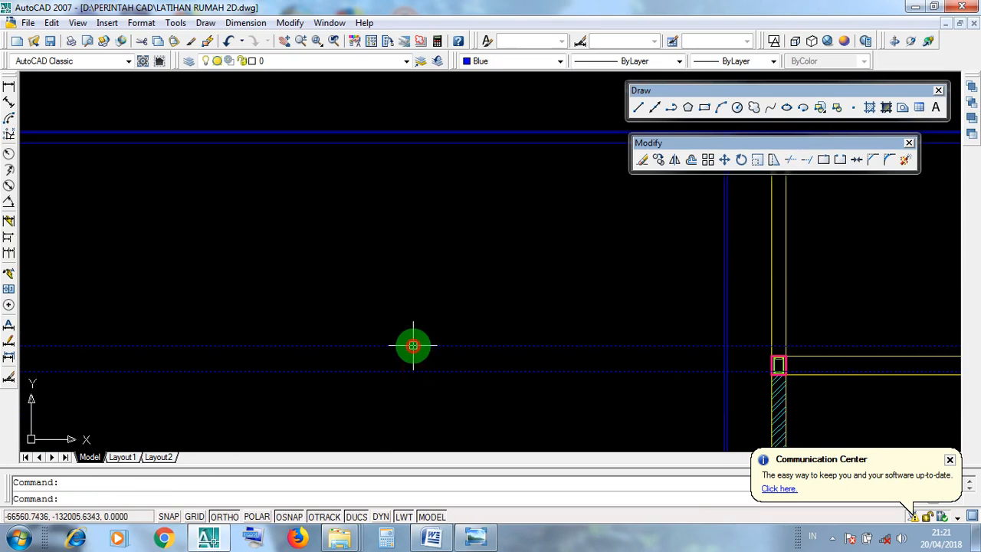
scroll(429, 361, down, 2)
scroll(174, 354, up, 2)
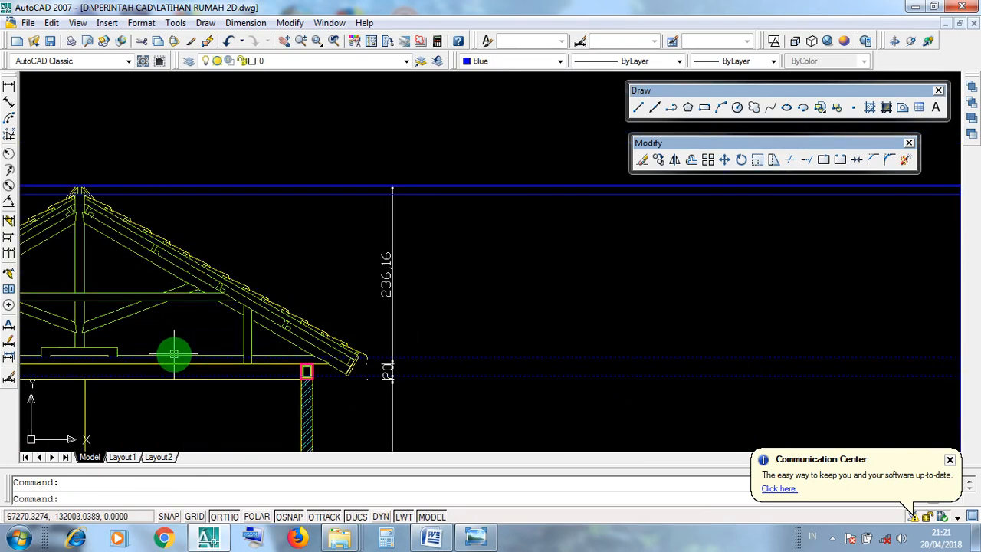
scroll(295, 355, up, 3)
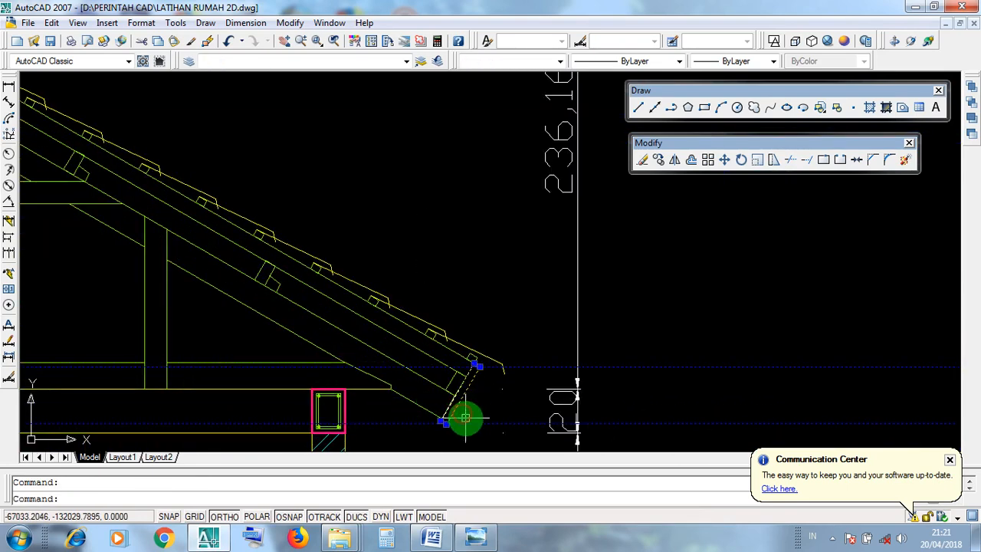
scroll(466, 417, up, 3)
key(Escape)
click(445, 376)
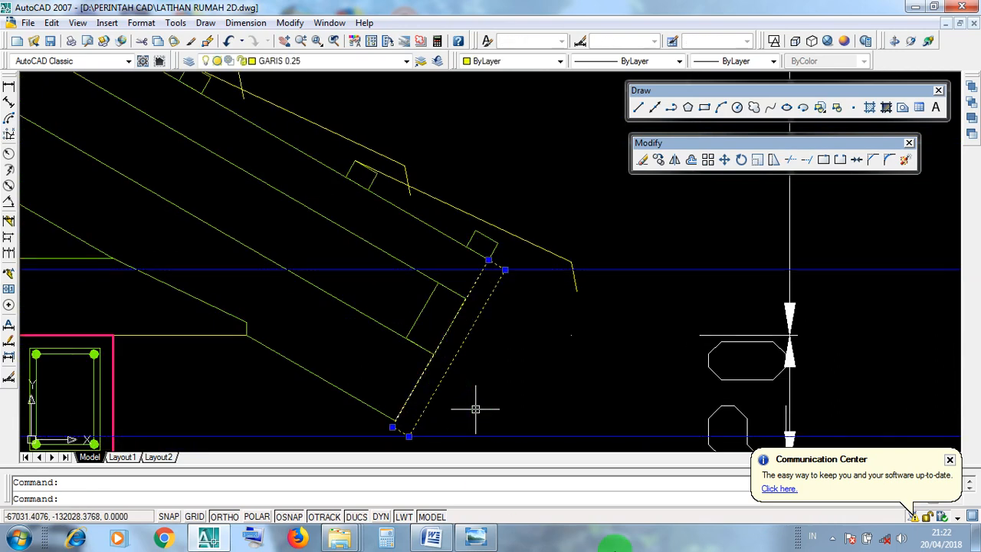
click(829, 541)
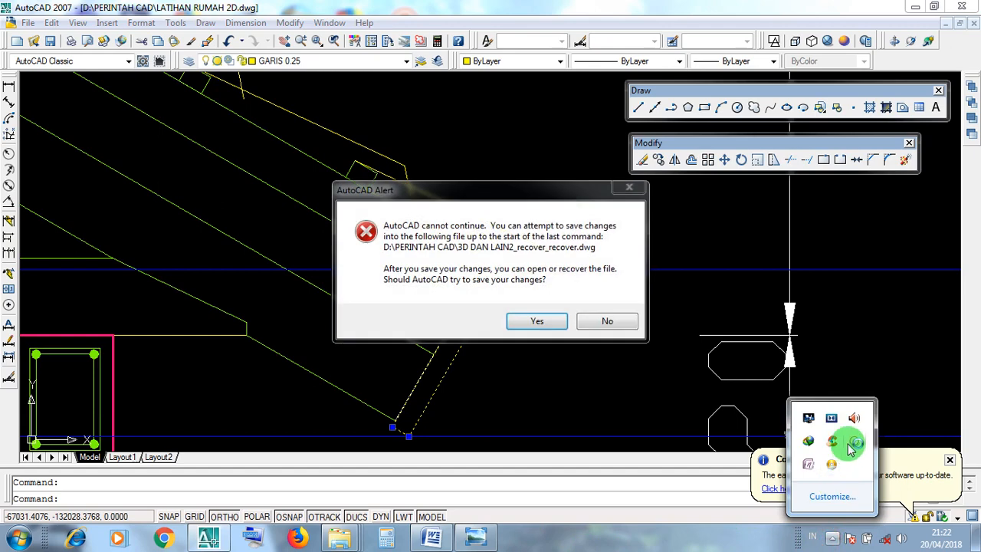
right_click(832, 440)
click(870, 392)
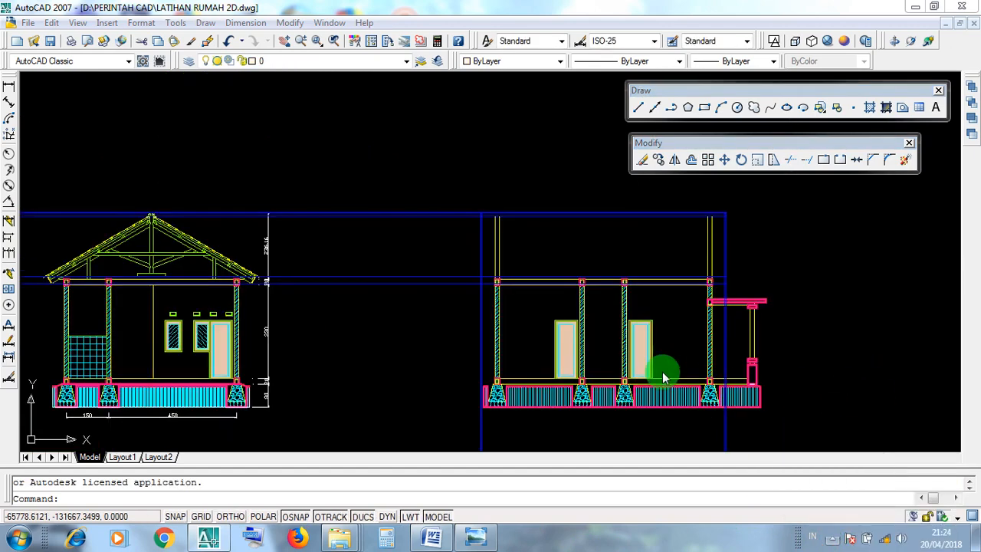
Step: Highlight the ridge guide line and the roof zone of the long section to review where the gable roof fits, and clear the selection
middle_drag(321, 337, 377, 383)
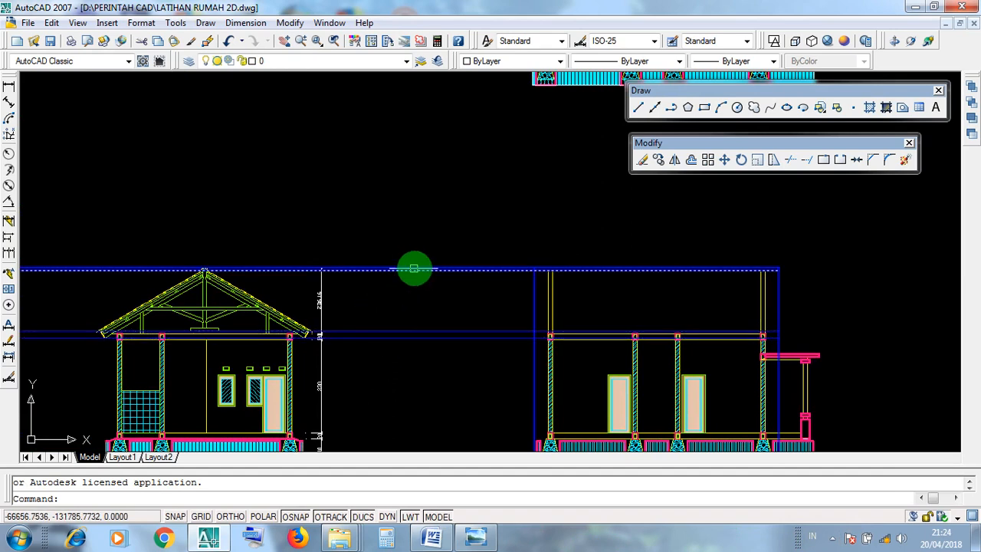
click(420, 269)
click(404, 236)
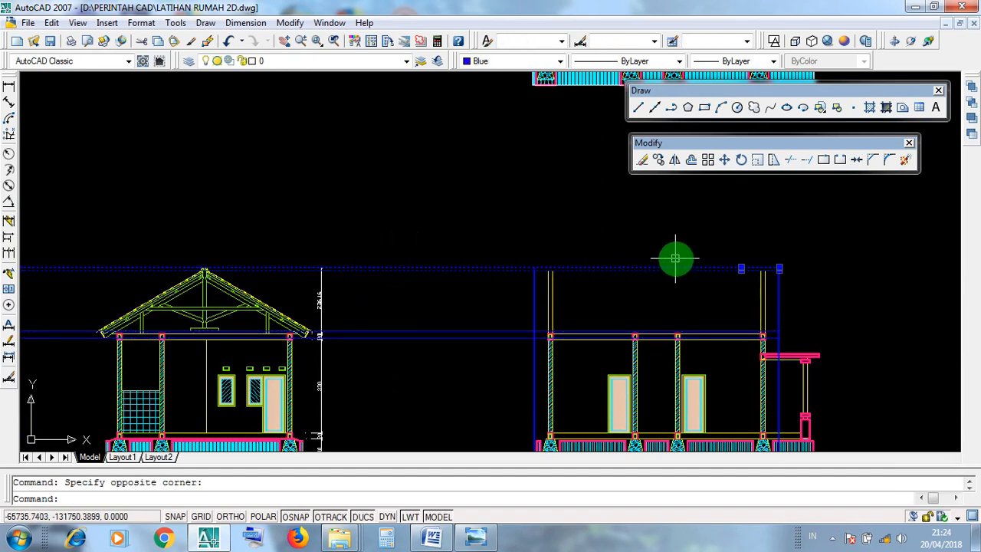
click(484, 233)
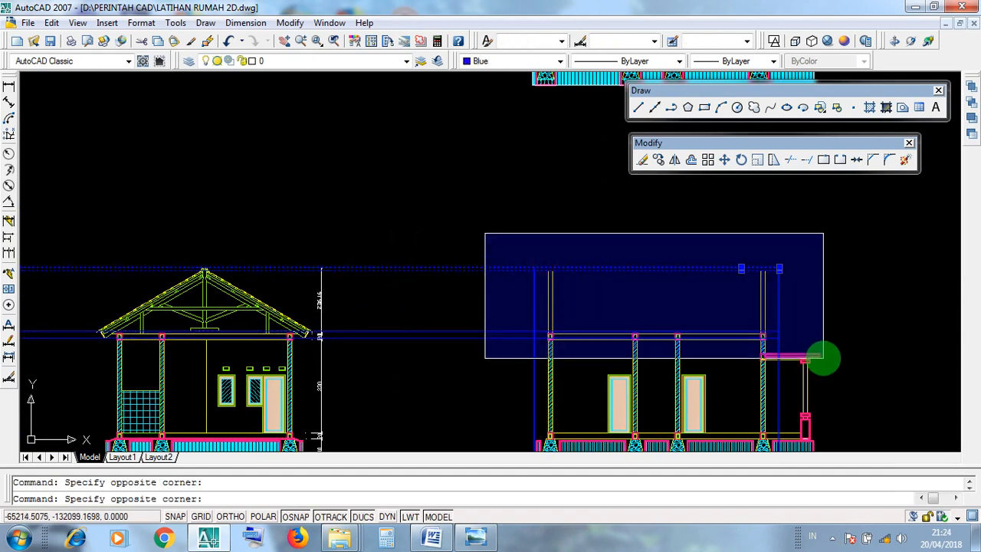
click(823, 358)
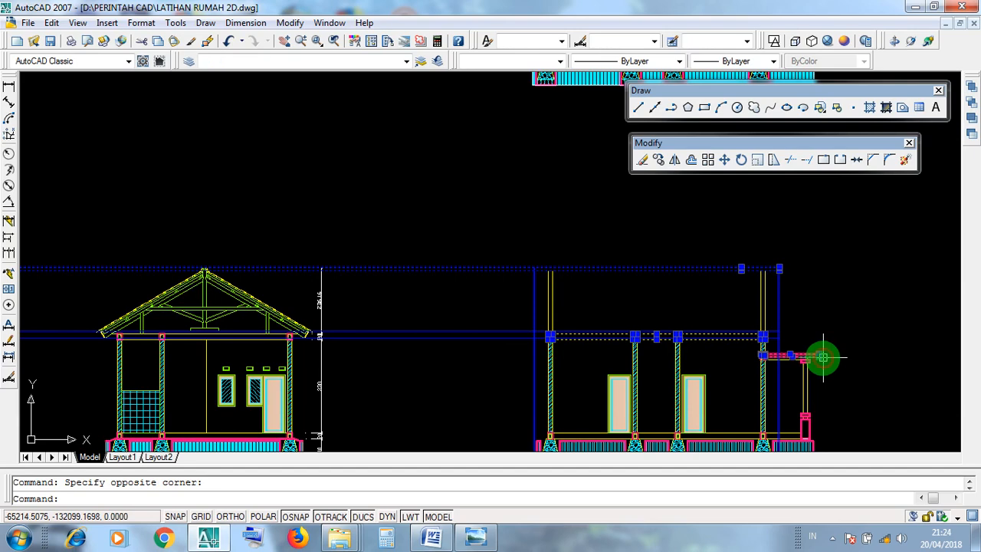
key(Escape)
Step: Highlight the ridge members at the peak of the truss section, clear the selection, and inspect the peak up close
click(184, 264)
click(221, 283)
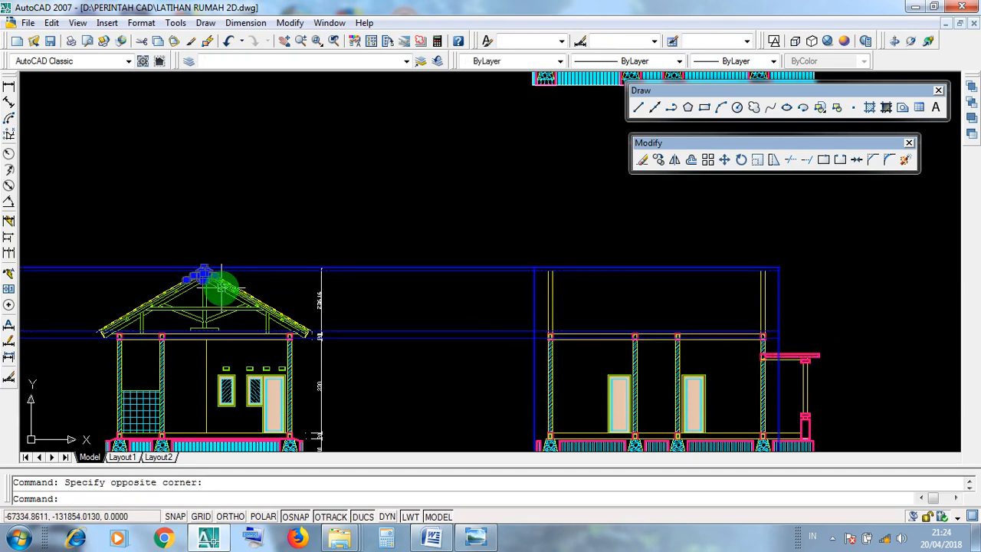
key(Escape)
click(174, 243)
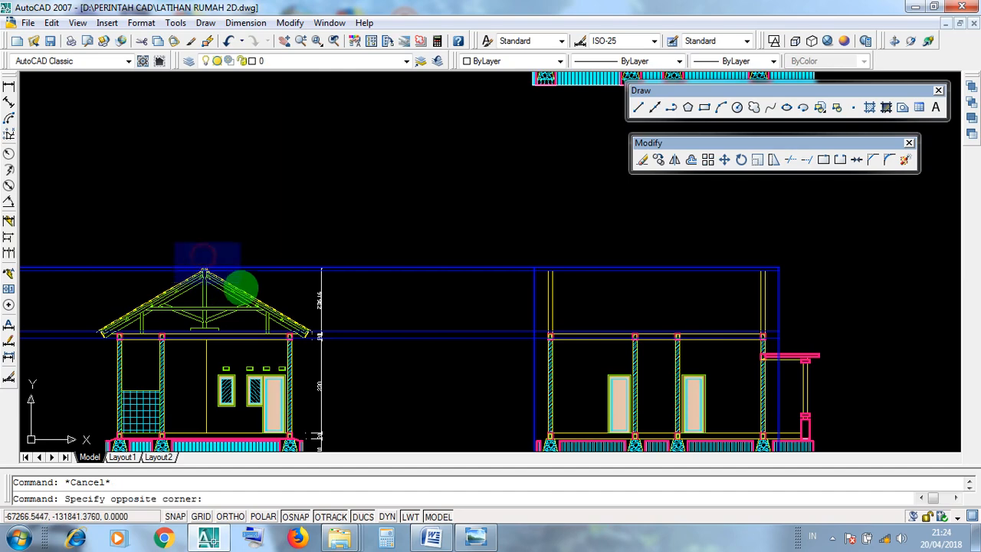
click(240, 289)
key(Escape)
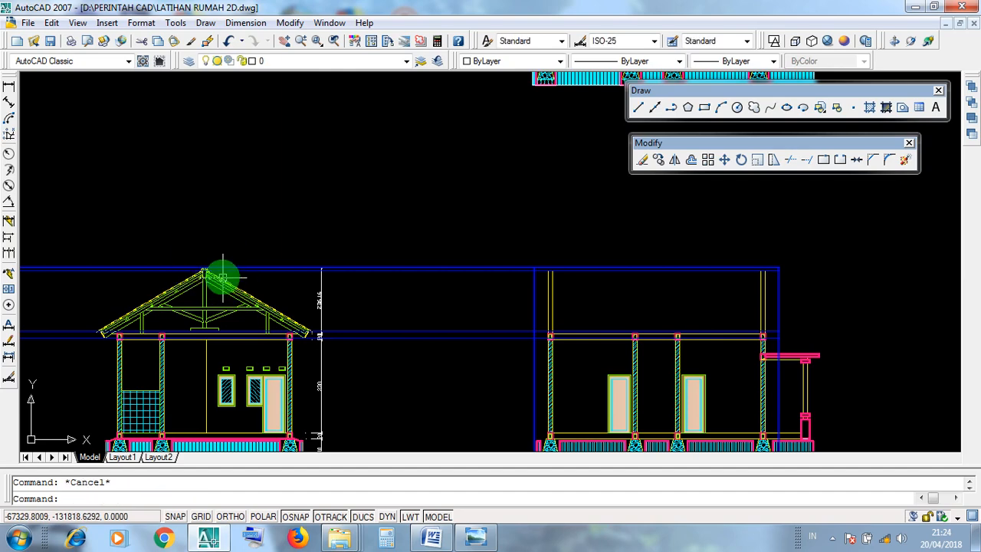
scroll(227, 273, up, 3)
scroll(227, 274, down, 4)
Step: Highlight the two uppermost guide lines and trace them to the ridge cap and ridge board tops at the truss peak
click(368, 274)
click(394, 274)
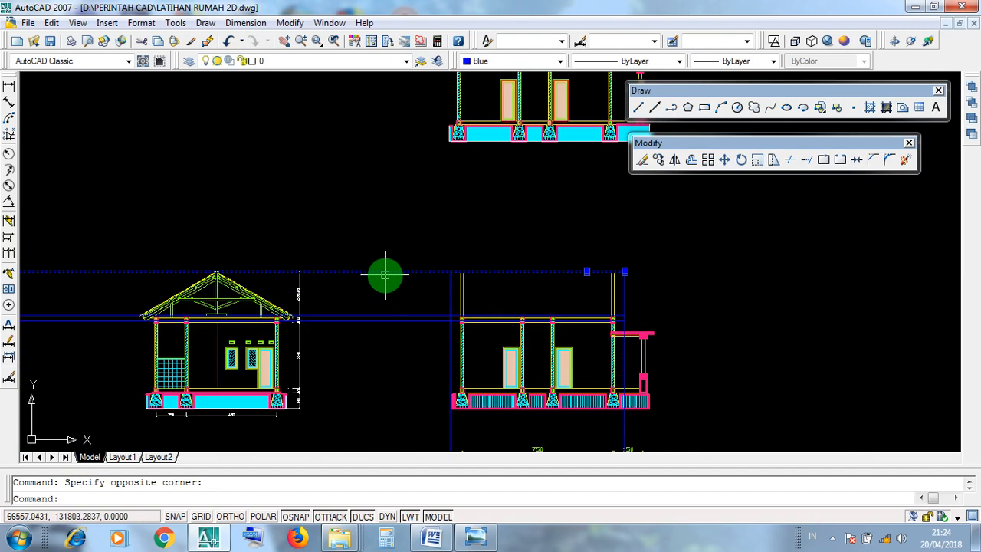
scroll(230, 277, up, 3)
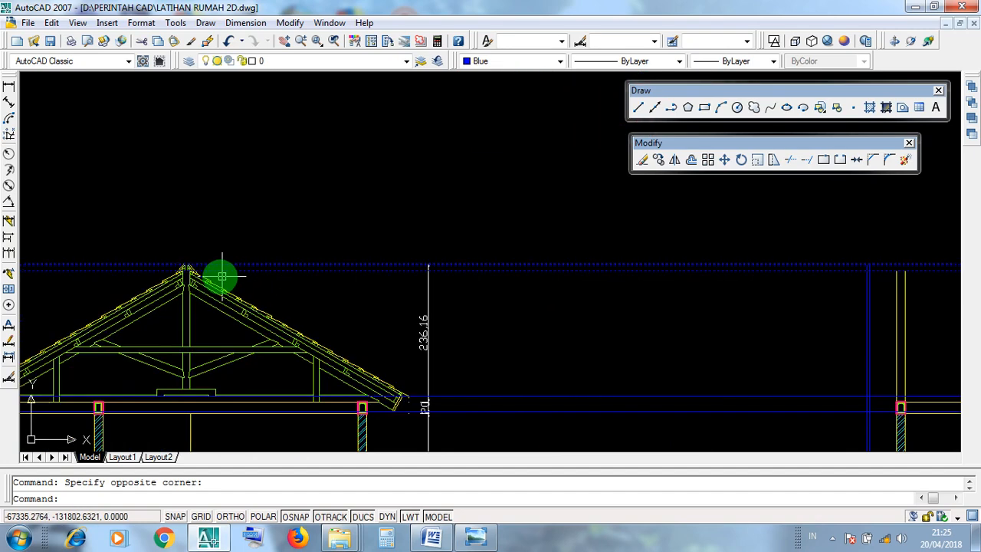
key(Escape)
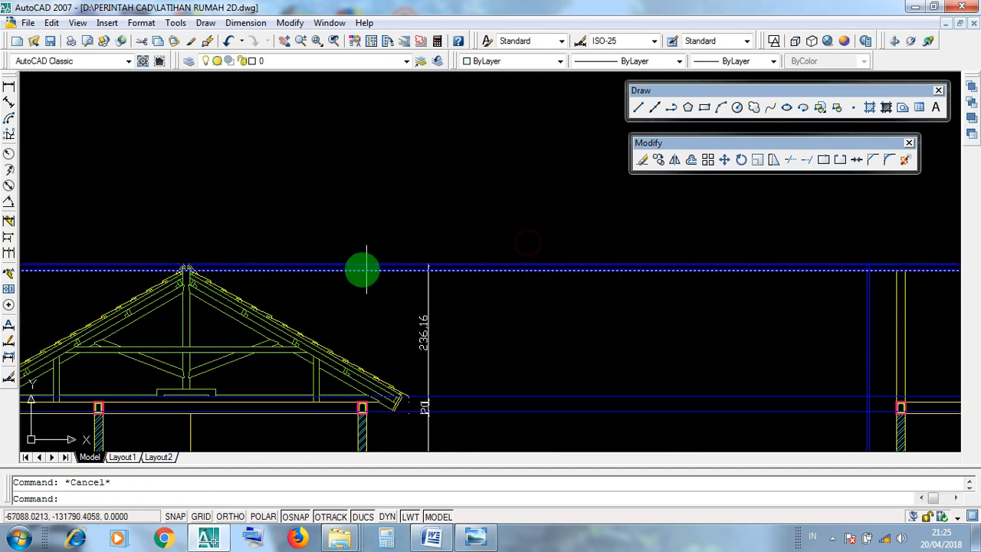
scroll(296, 264, up, 5)
click(297, 264)
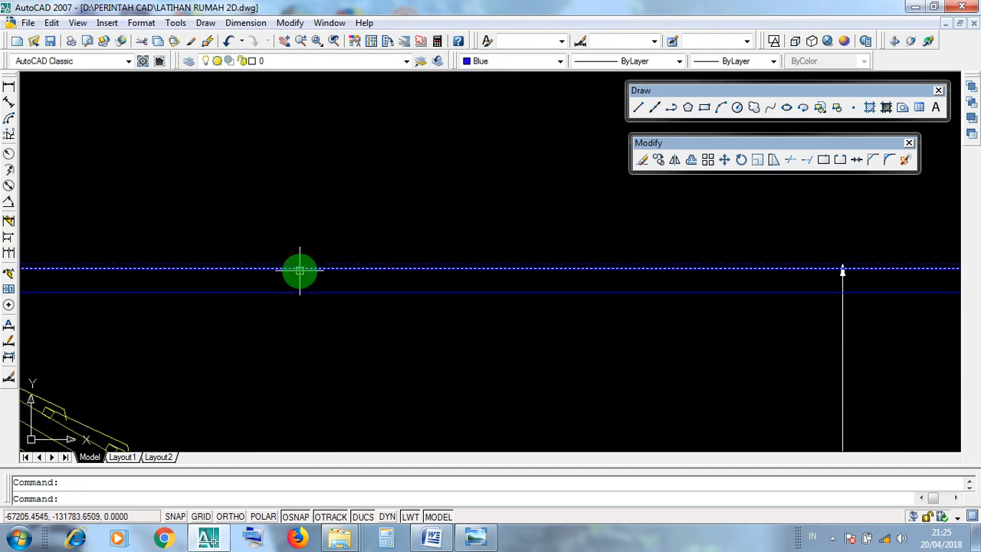
click(306, 293)
scroll(425, 323, down, 6)
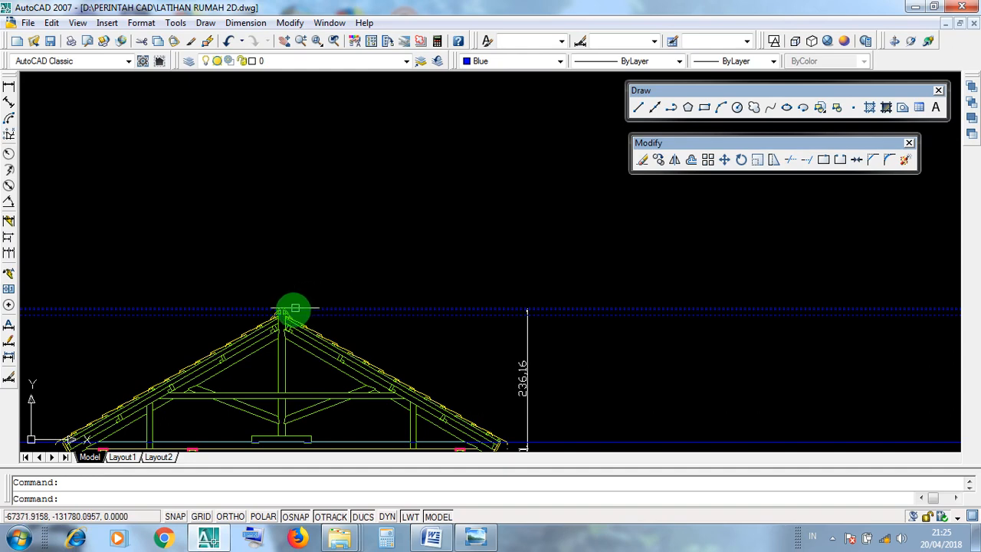
scroll(284, 311, up, 6)
scroll(313, 306, up, 4)
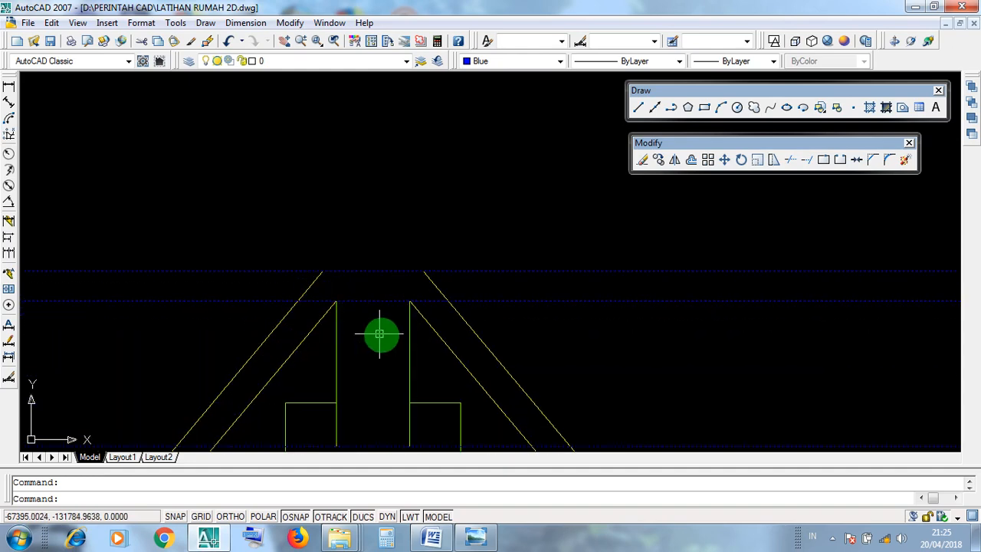
middle_drag(352, 284, 356, 267)
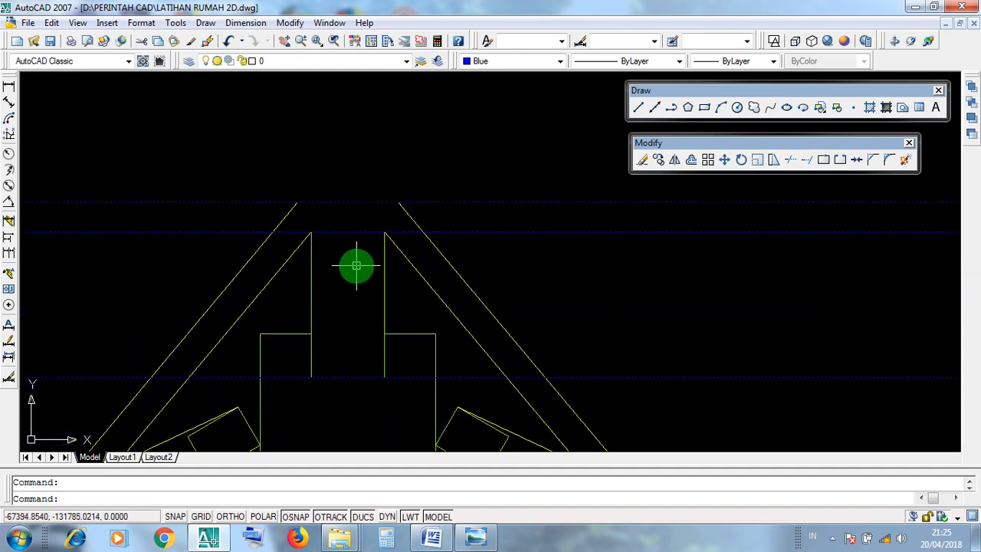
key(Escape)
Step: Highlight the ridge board rectangle at the truss peak to compare its top and bottom edges with the guide lines
click(381, 283)
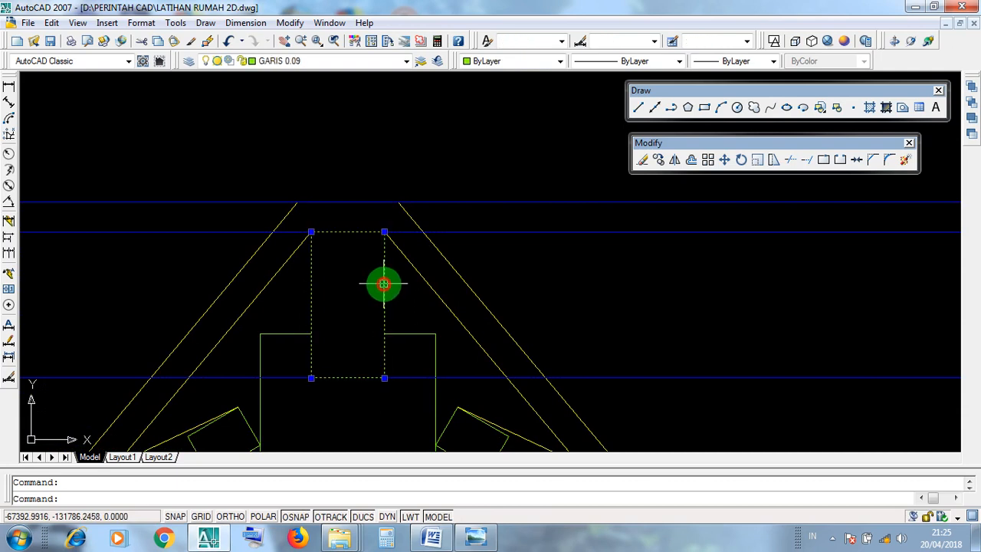
key(Escape)
click(382, 307)
key(Escape)
click(387, 307)
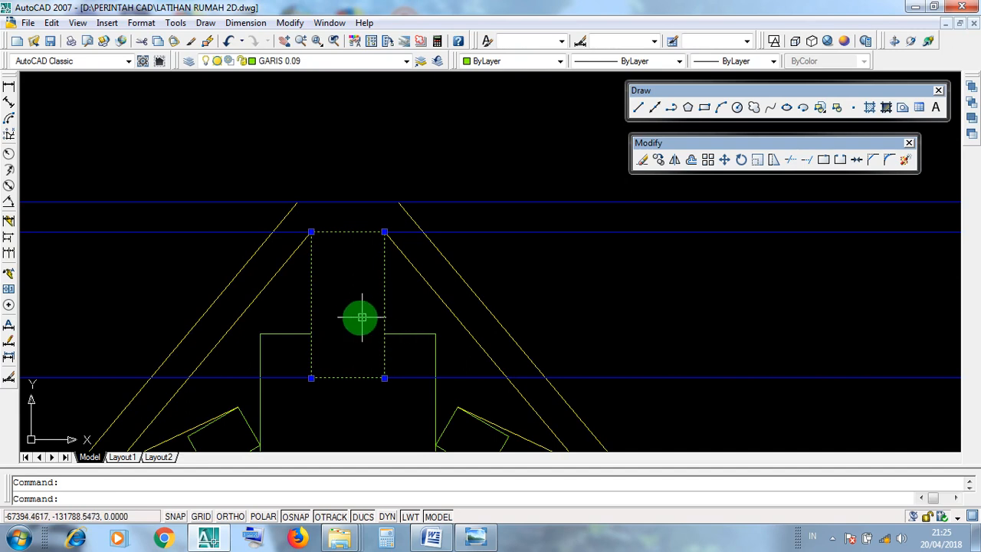
key(Escape)
click(384, 296)
click(374, 378)
shift+click(393, 379)
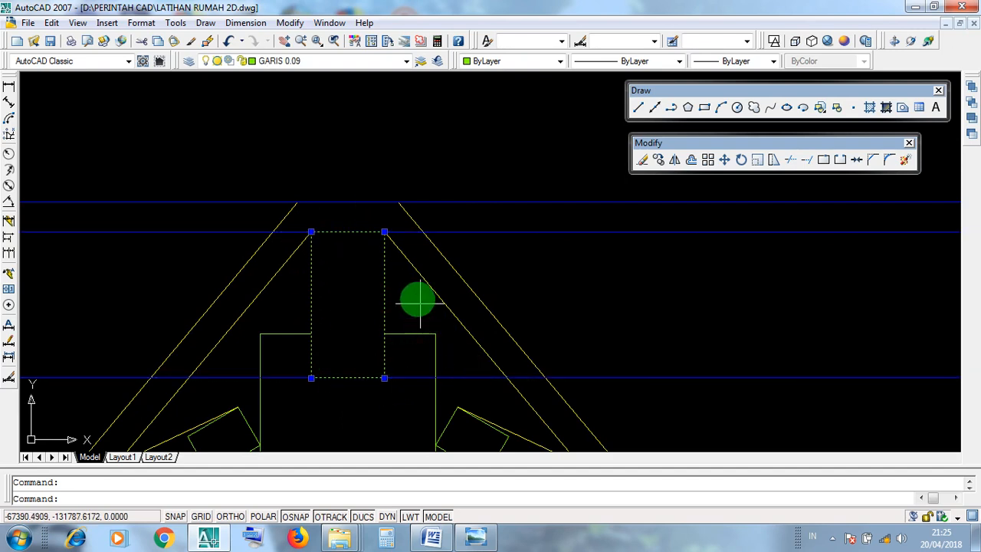
Step: Check the ridge board's corner points against the ridge guide lines, leaving the rectangle unmodified and deselected
click(384, 232)
key(Escape)
click(384, 378)
key(Escape)
click(384, 378)
key(Escape)
click(312, 378)
key(Escape)
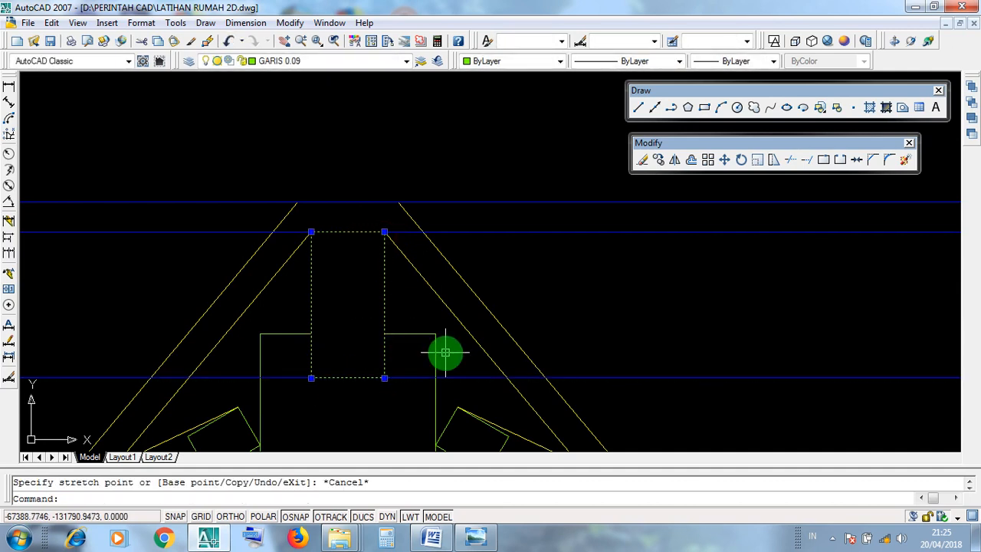
key(Escape)
Step: Examine the horizontal ridge board and ridge cap lines above the cross bracing in the reference long section, and clear the selection
scroll(560, 339, down, 10)
scroll(507, 274, up, 10)
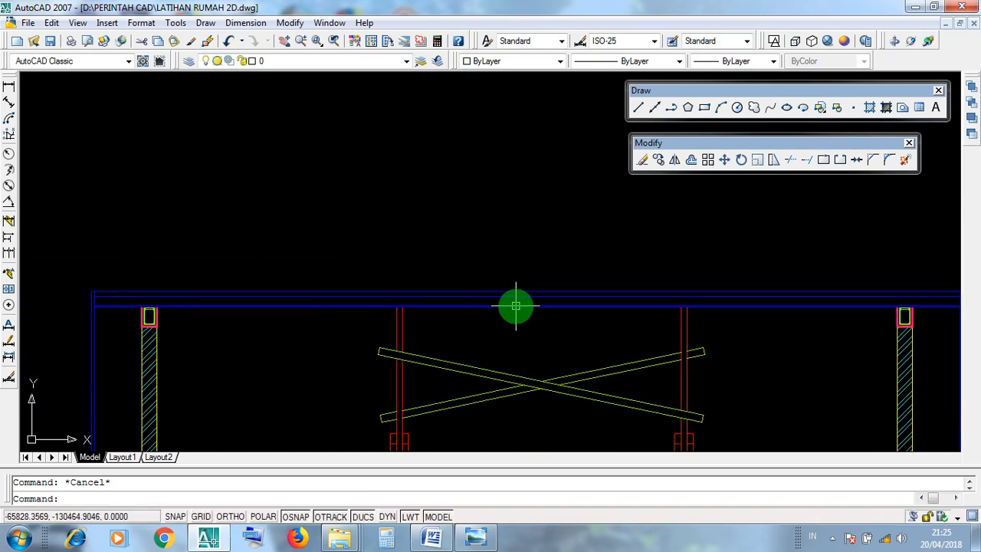
click(516, 306)
middle_drag(541, 325, 499, 310)
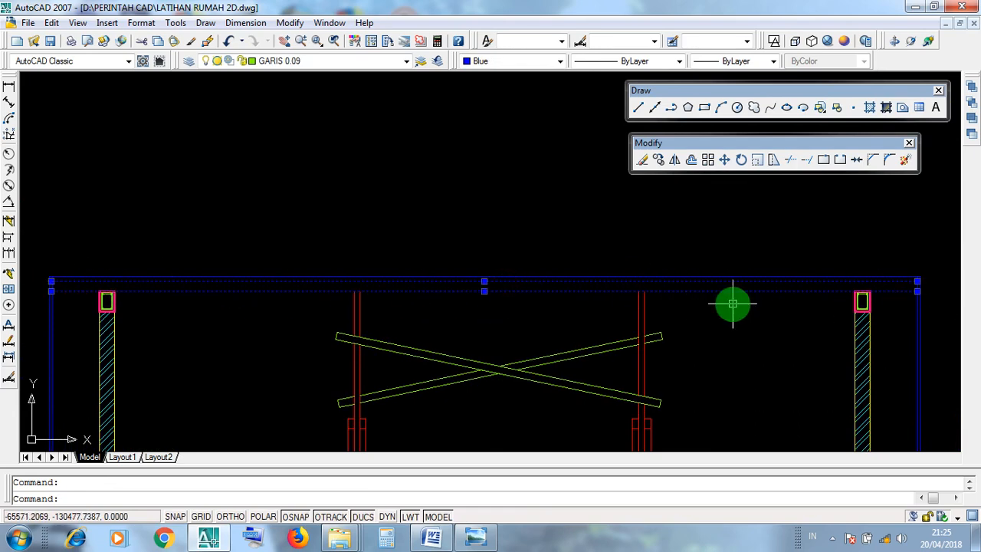
key(Escape)
click(608, 282)
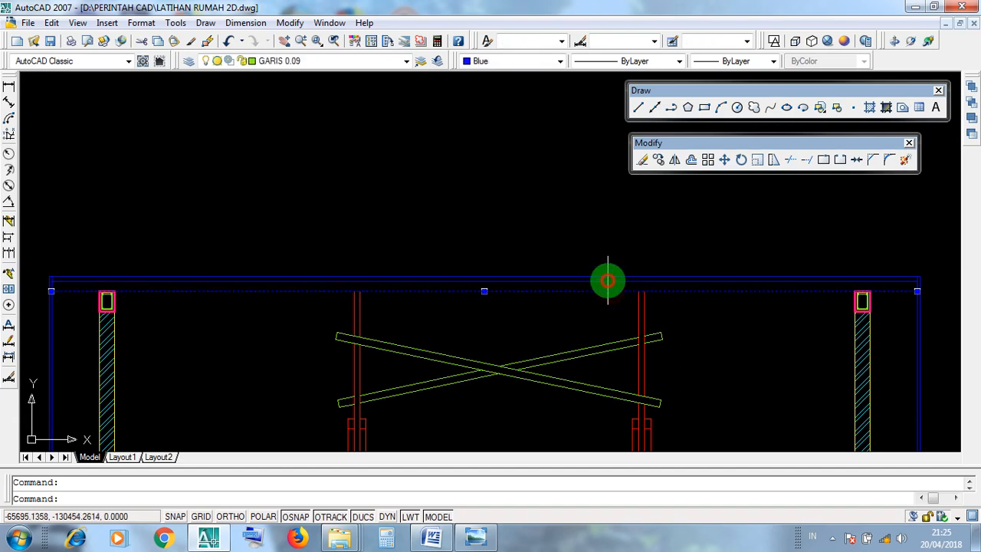
key(Escape)
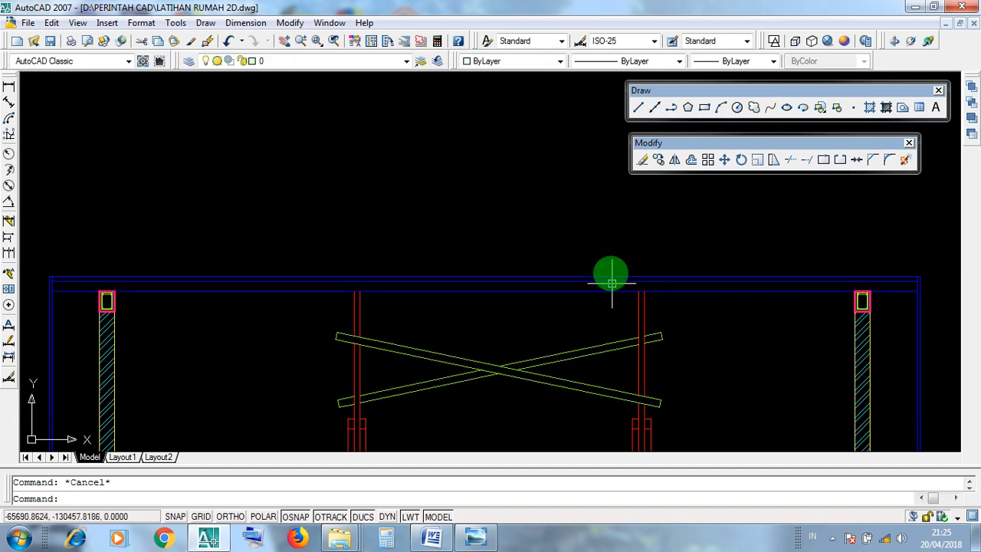
Step: Compare the three ridge-level guide lines with the ridge cap and ridge board at the truss peak
scroll(611, 289, down, 5)
scroll(633, 169, up, 3)
scroll(480, 287, up, 5)
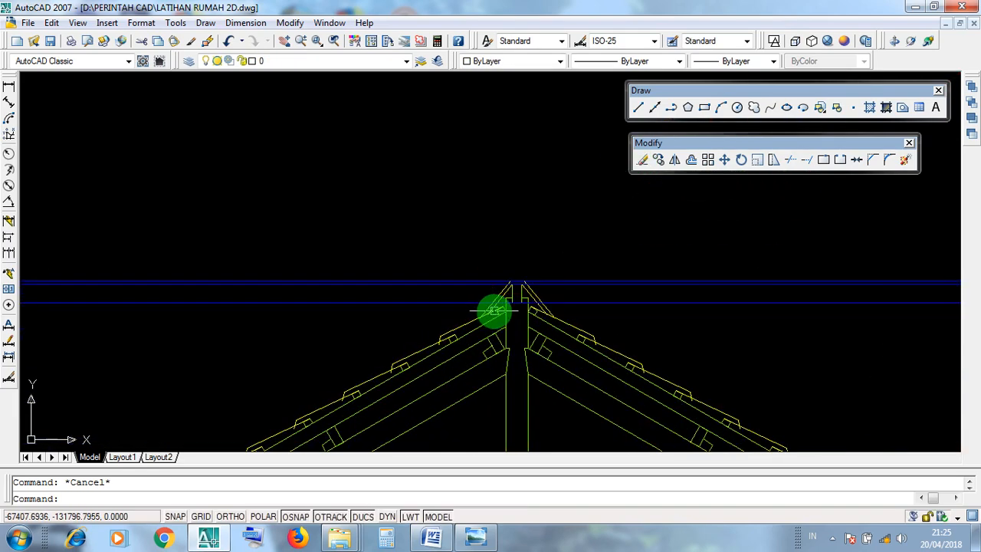
click(546, 295)
middle_drag(554, 291, 475, 329)
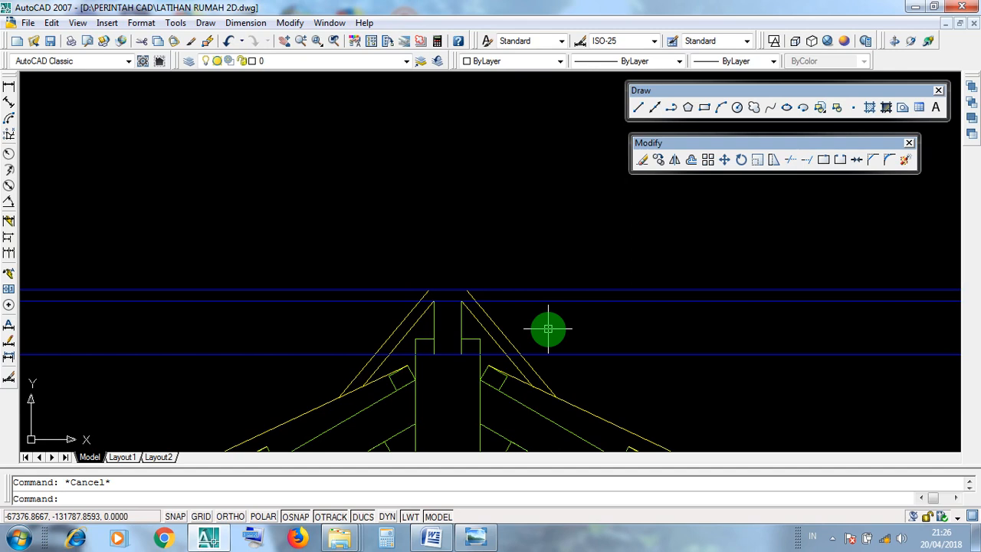
scroll(478, 329, down, 2)
middle_drag(631, 329, 354, 337)
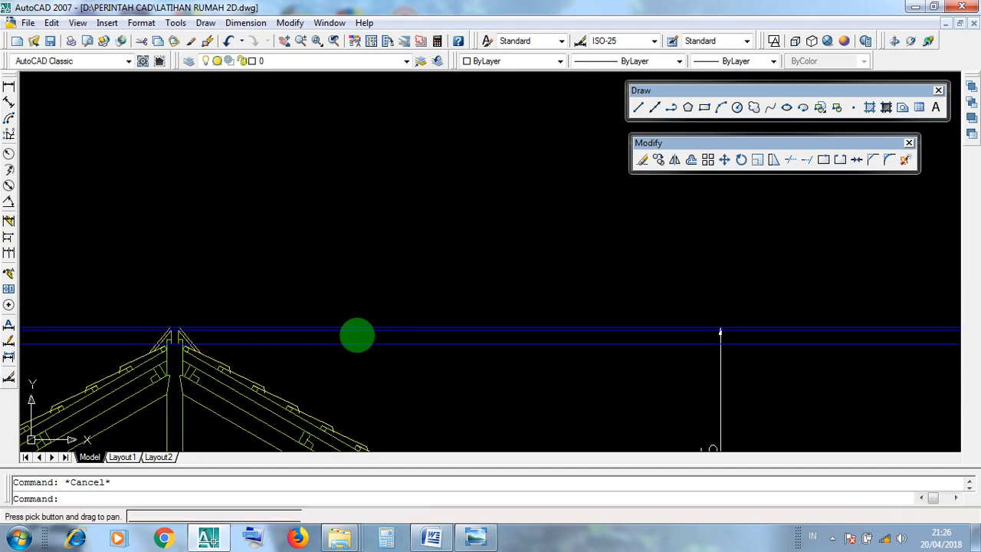
Step: Highlight the ridge guide lines and trace them from the truss section across to the long section, and clear the selection
click(515, 334)
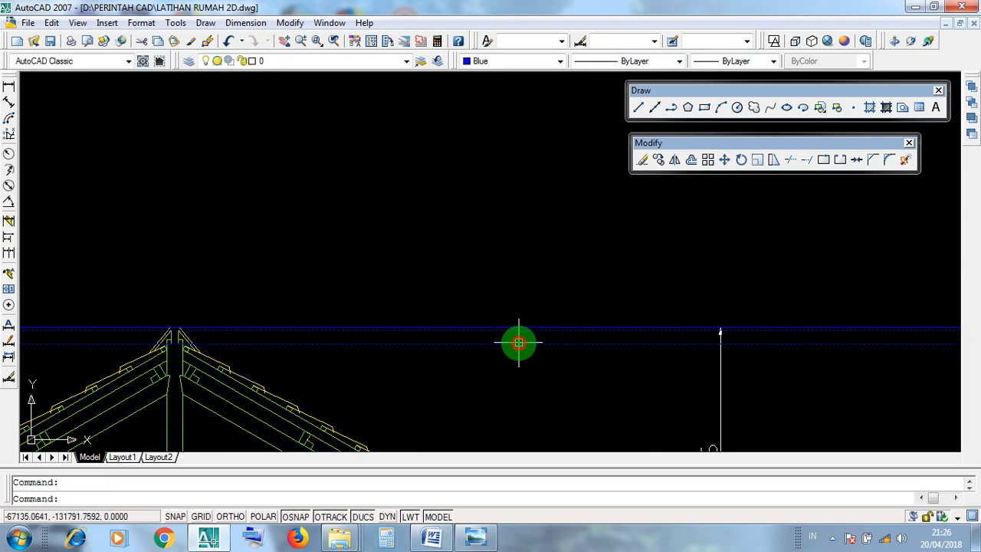
scroll(519, 340, down, 2)
middle_drag(519, 346, 377, 375)
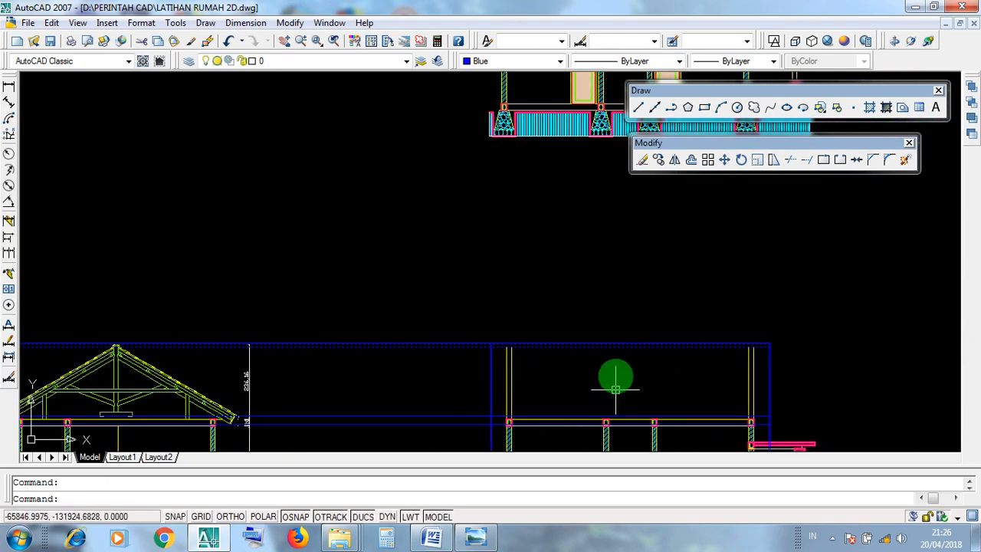
drag(627, 369, 605, 308)
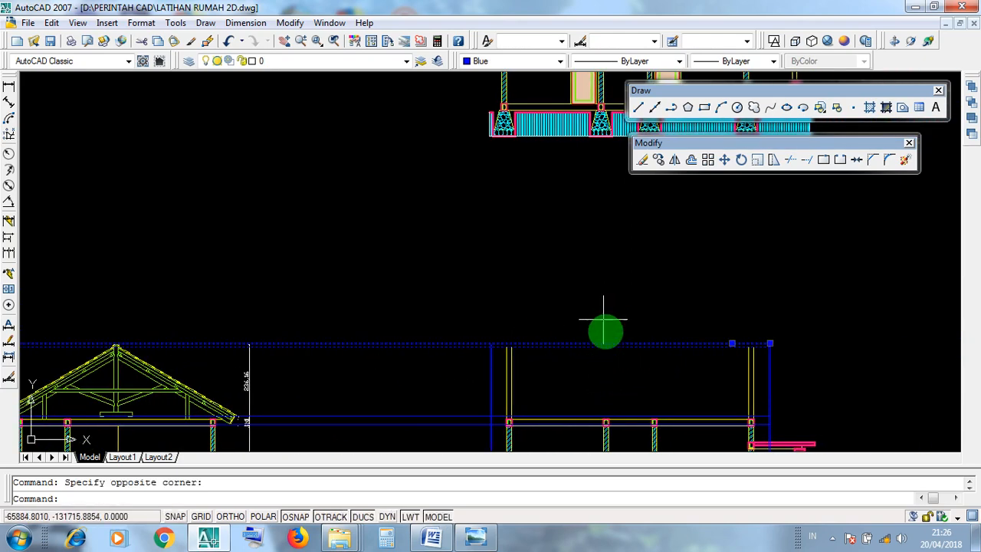
key(Escape)
Step: Recheck which guide lines mark the upper and lower edges of the ridge board at the truss peak, and clear the selection
scroll(79, 344, up, 5)
scroll(367, 369, up, 3)
click(422, 381)
key(Delete)
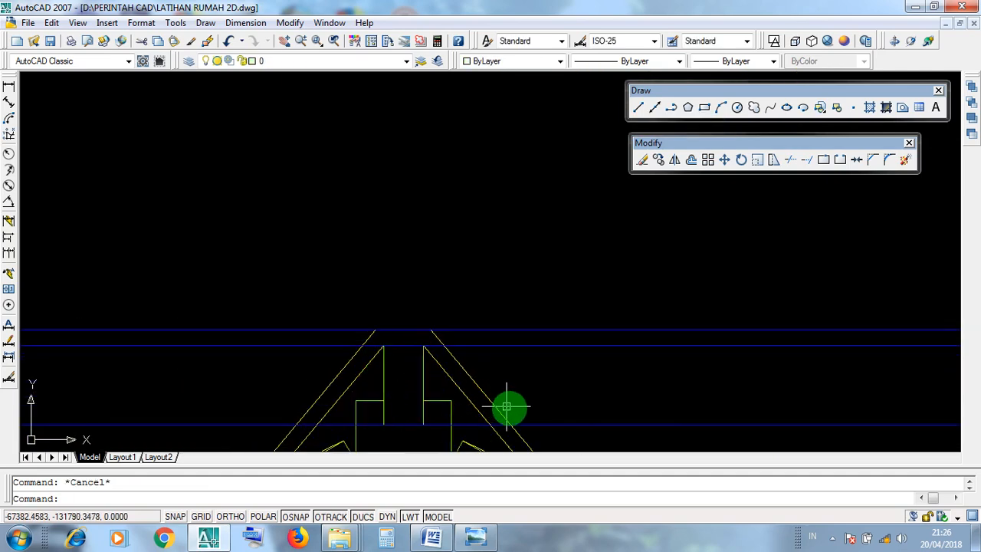
click(554, 424)
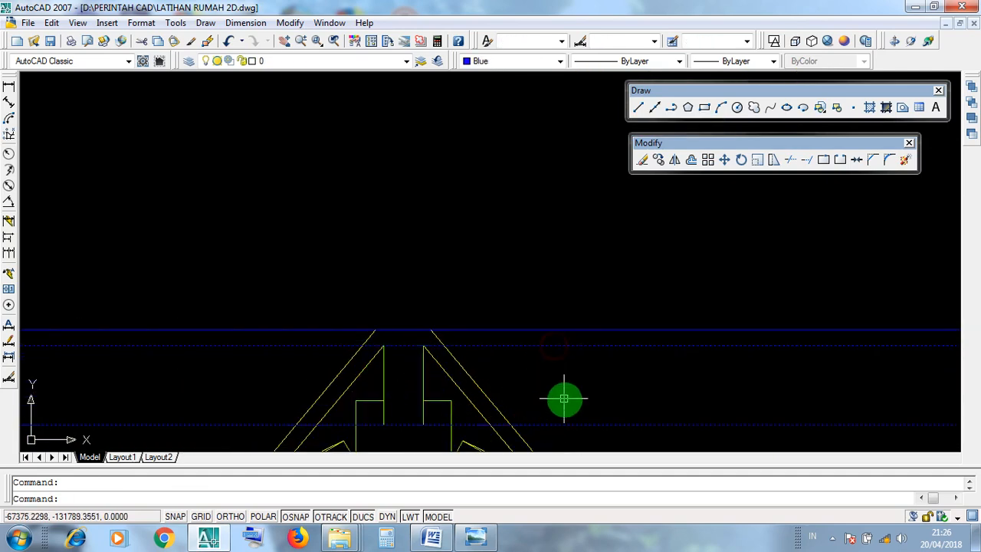
key(ctrl+z)
key(Escape)
Step: Highlight the ridge board and its two guide lines once more, and inspect the topmost guide line at the ridge cap
click(423, 382)
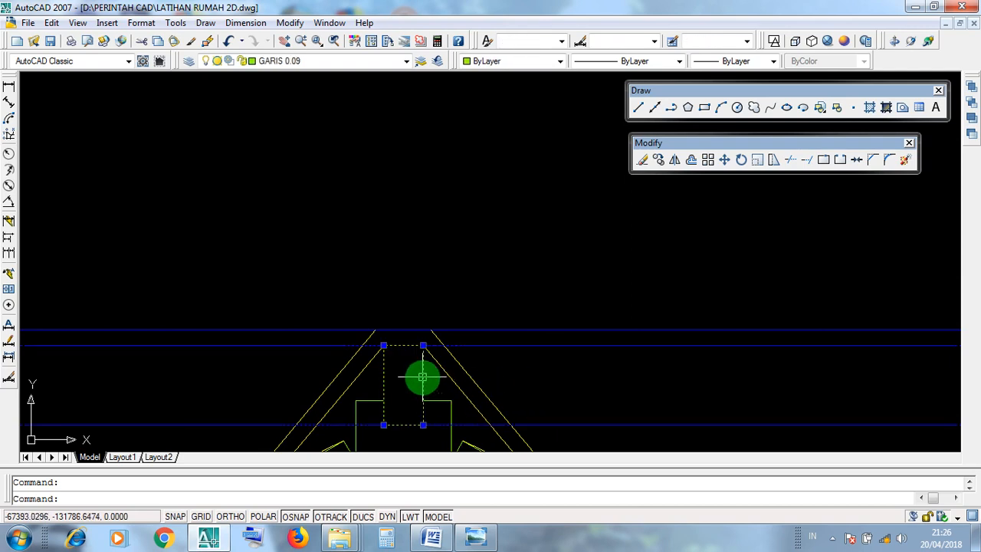
key(Delete)
click(478, 424)
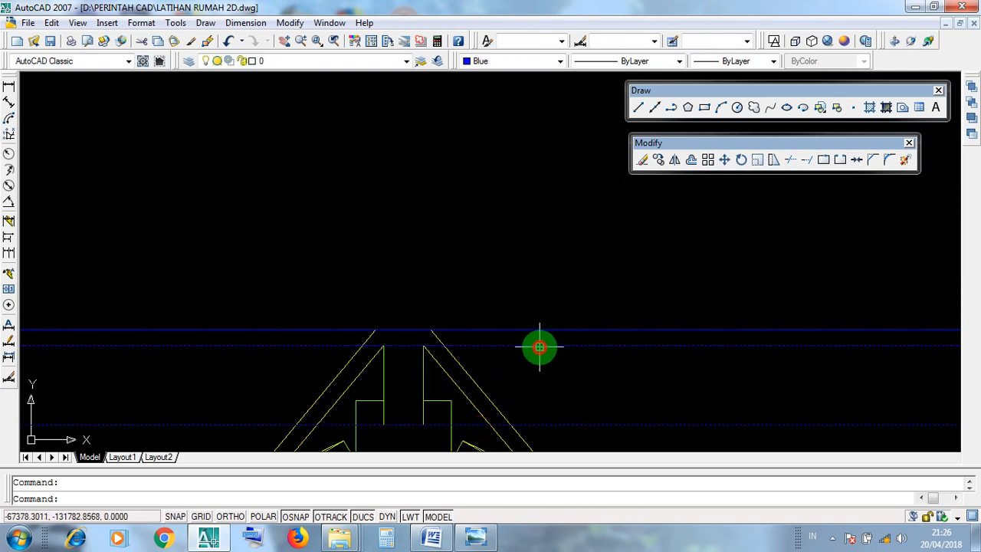
key(Escape)
scroll(404, 335, up, 2)
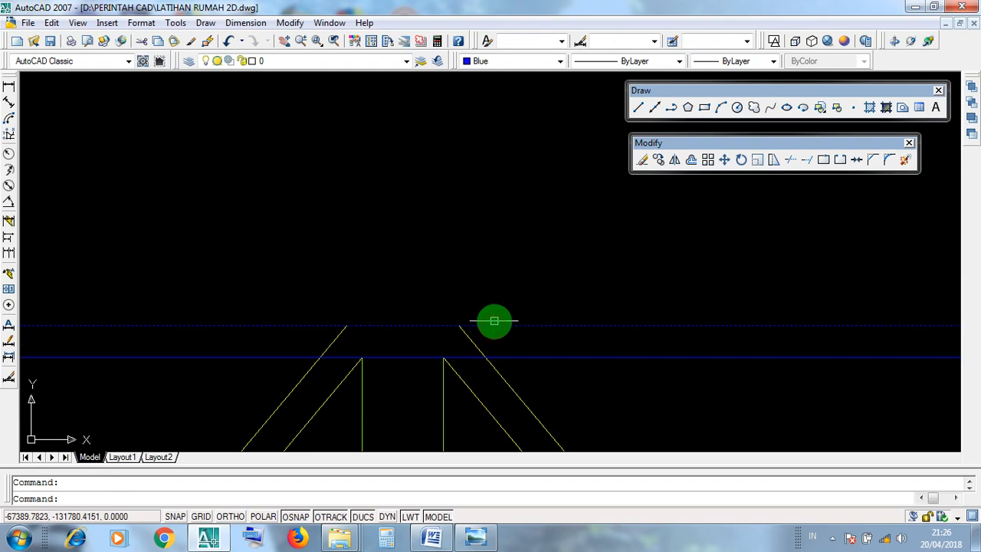
Step: Inspect the topmost guide line against the upper edge of the ridge cap at the truss peak, and clear the selection
click(334, 299)
click(488, 347)
key(Escape)
click(472, 345)
click(331, 339)
scroll(396, 278, down, 3)
scroll(396, 278, up, 3)
key(Escape)
click(497, 310)
click(333, 299)
click(424, 286)
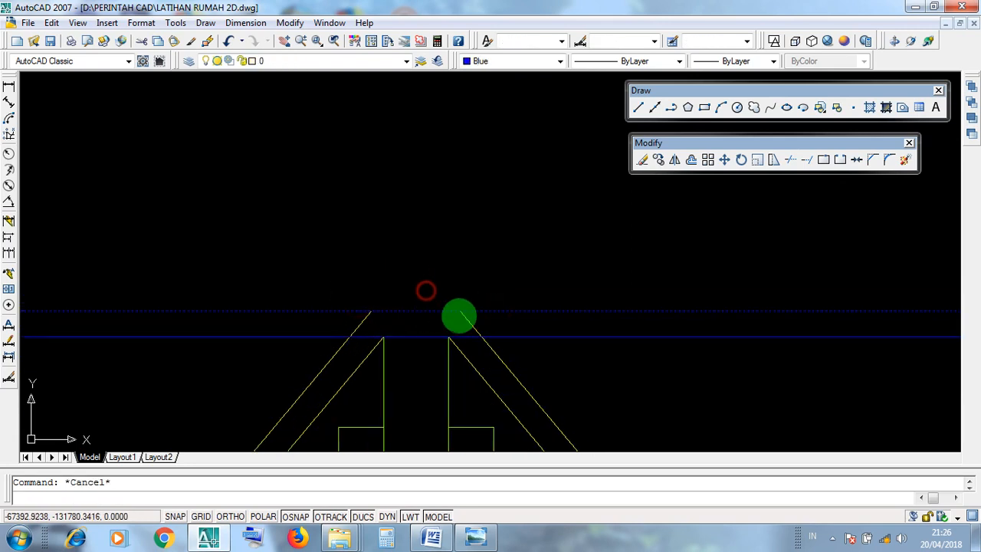
key(Escape)
Step: Highlight the ridge board rectangle with the guide lines along its upper and lower edges to compare them, and clear the selection
click(449, 354)
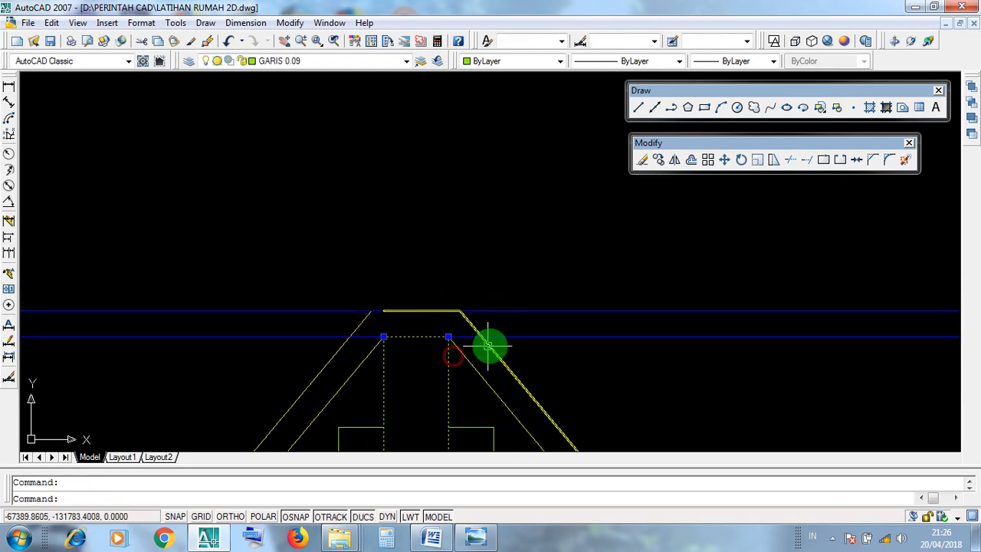
middle_drag(502, 365, 488, 285)
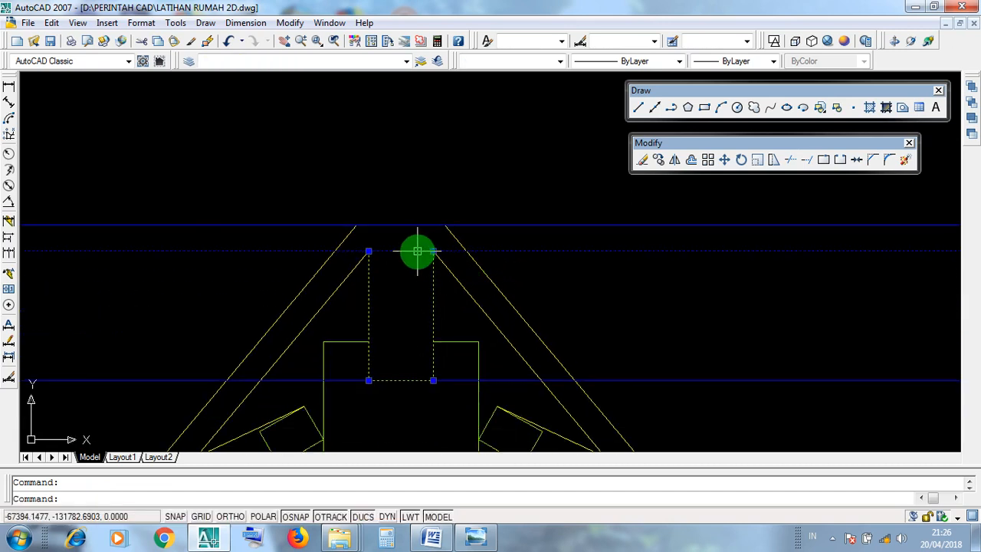
click(496, 381)
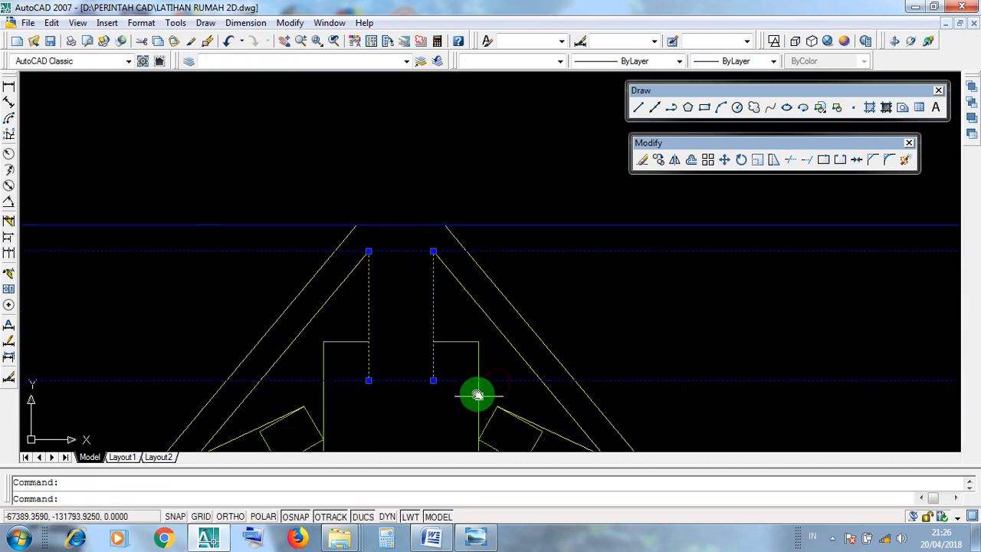
middle_drag(432, 389, 430, 344)
key(Escape)
Step: Highlight the three ridge-level guide lines together, and check each one individually at the truss peak
scroll(408, 352, down, 3)
click(545, 366)
click(521, 245)
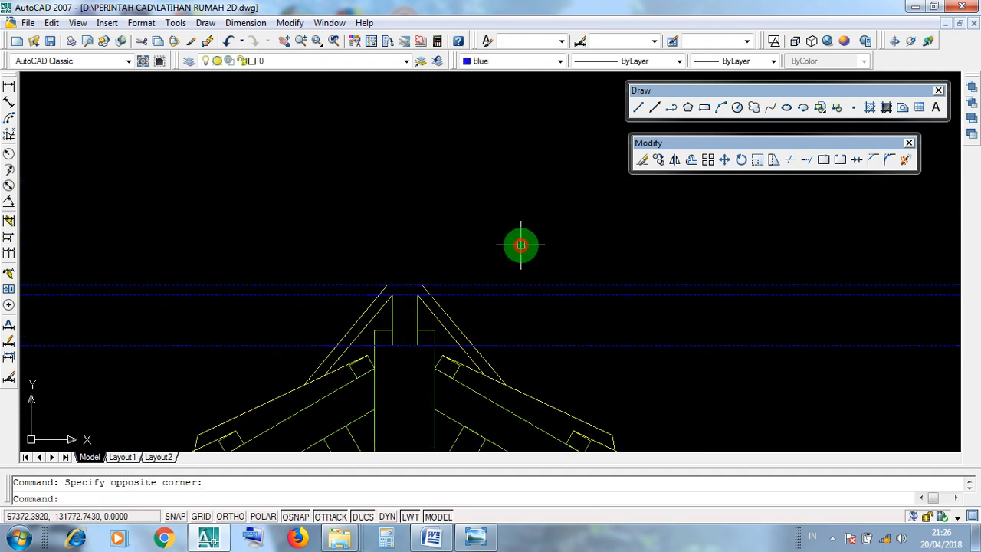
key(Escape)
click(406, 287)
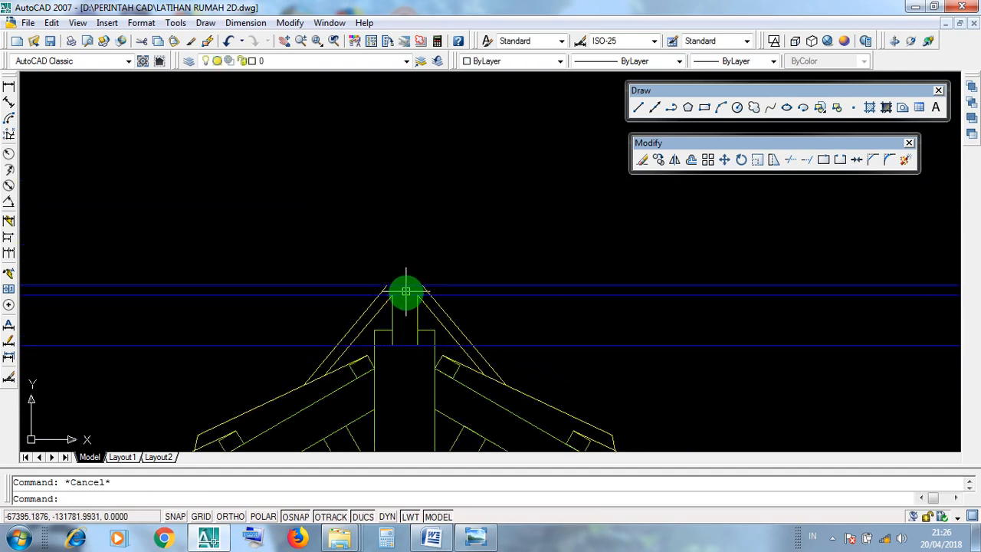
click(406, 295)
key(Escape)
click(407, 345)
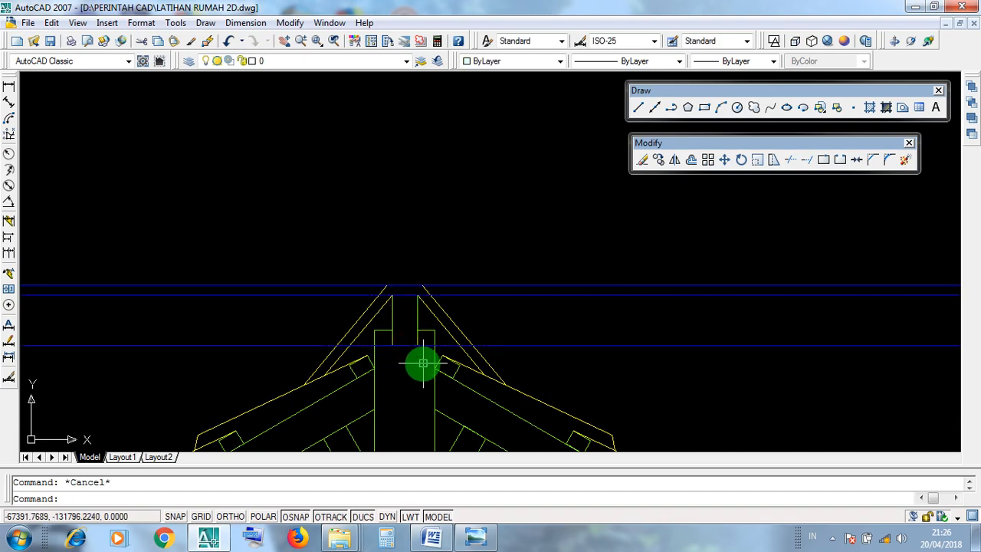
Step: Highlight the ridge guide lines above the walls in the long section to inspect where they run, and clear the selection
scroll(423, 363, down, 2)
scroll(459, 359, down, 2)
middle_drag(470, 357, 230, 357)
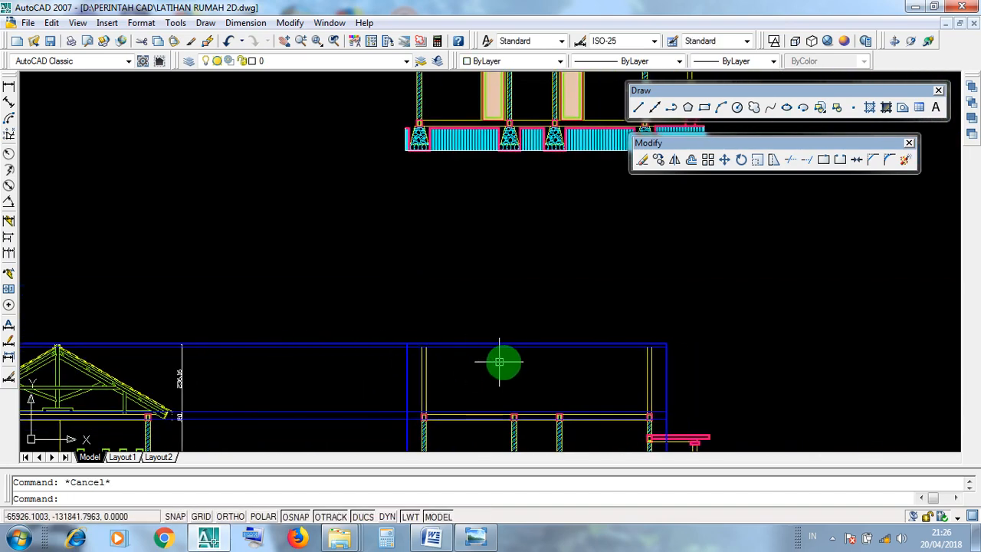
scroll(472, 361, up, 3)
click(536, 357)
click(508, 273)
scroll(513, 281, down, 3)
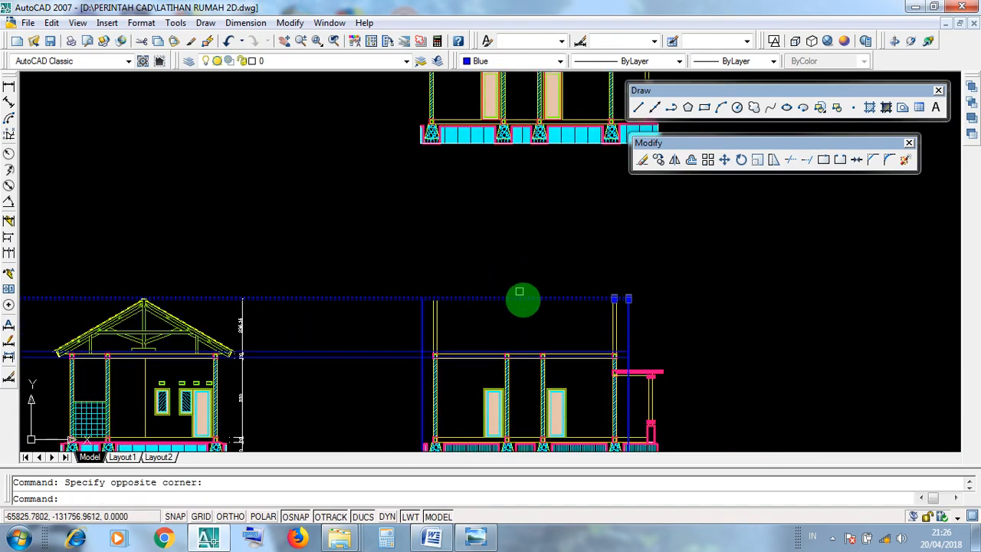
scroll(515, 284, up, 2)
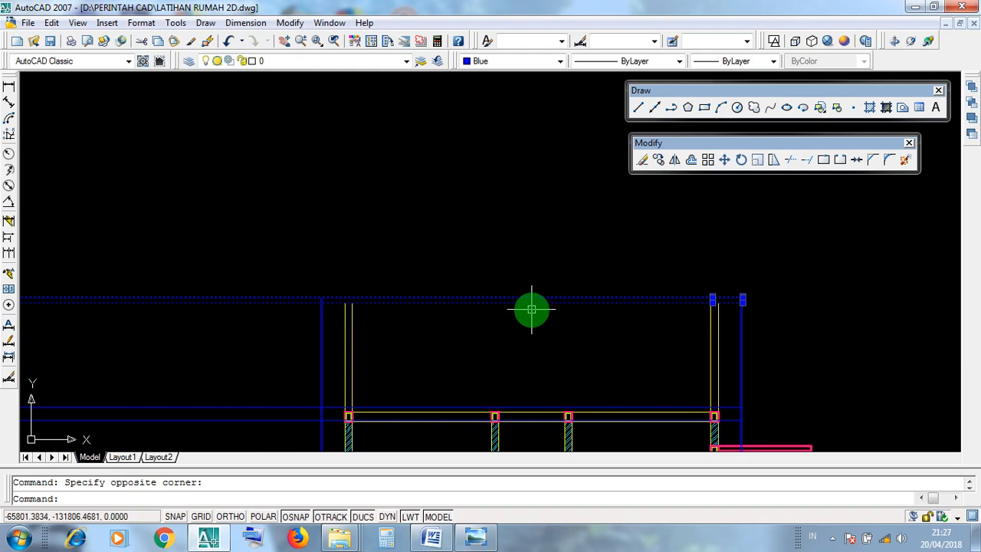
key(Escape)
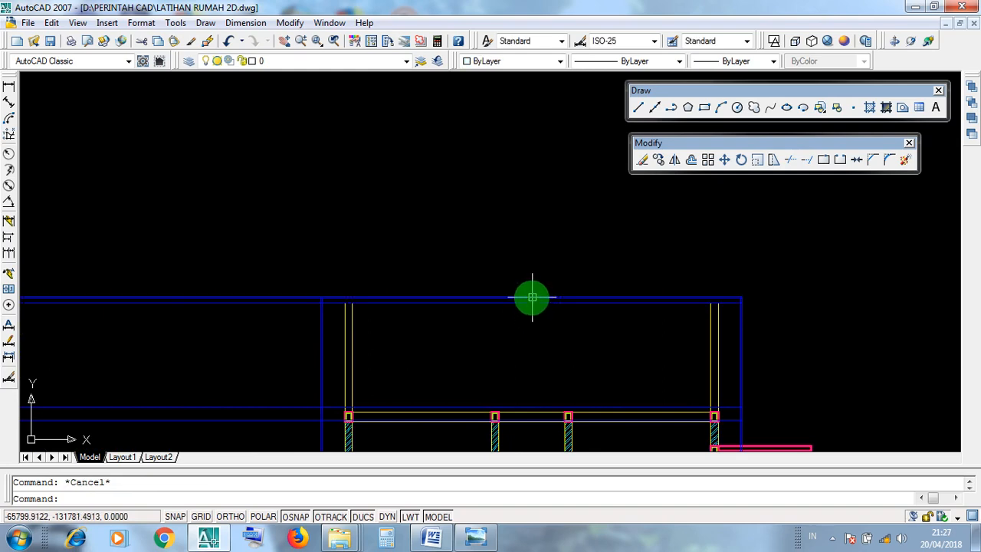
Step: Examine the fascia board at the truss's right eave and the two horizontal blue guide lines projected from its ends
scroll(531, 297, down, 4)
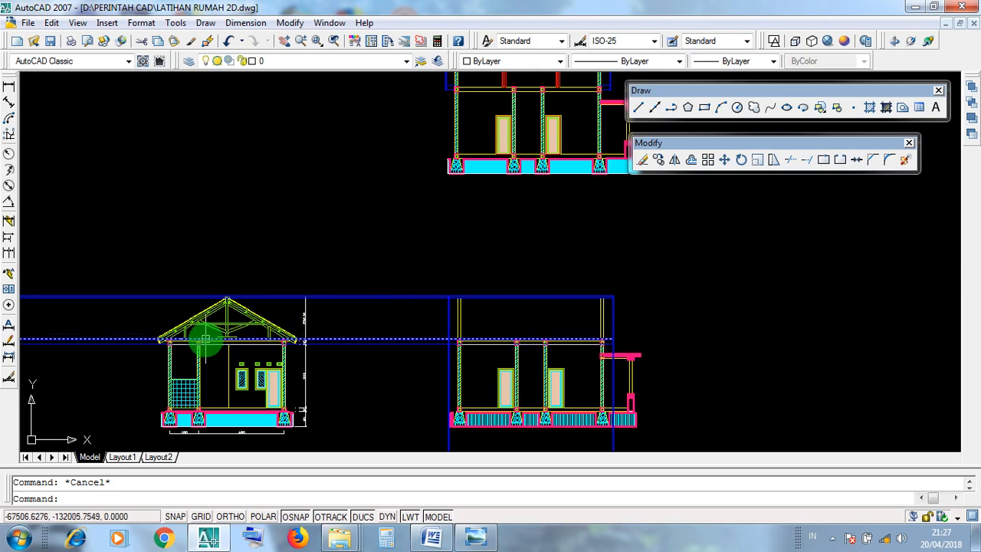
scroll(205, 332, up, 3)
click(424, 391)
click(396, 307)
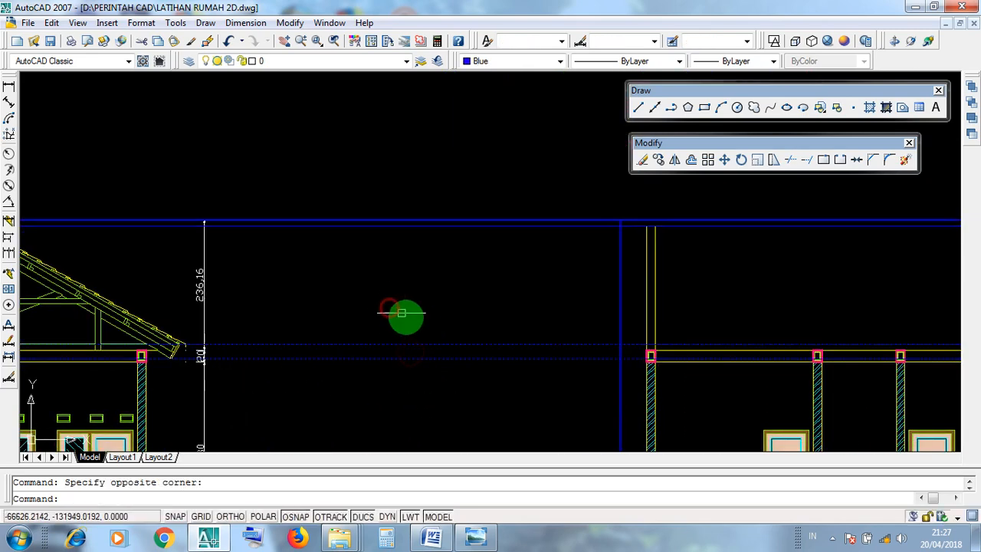
scroll(418, 327, down, 2)
scroll(252, 339, up, 6)
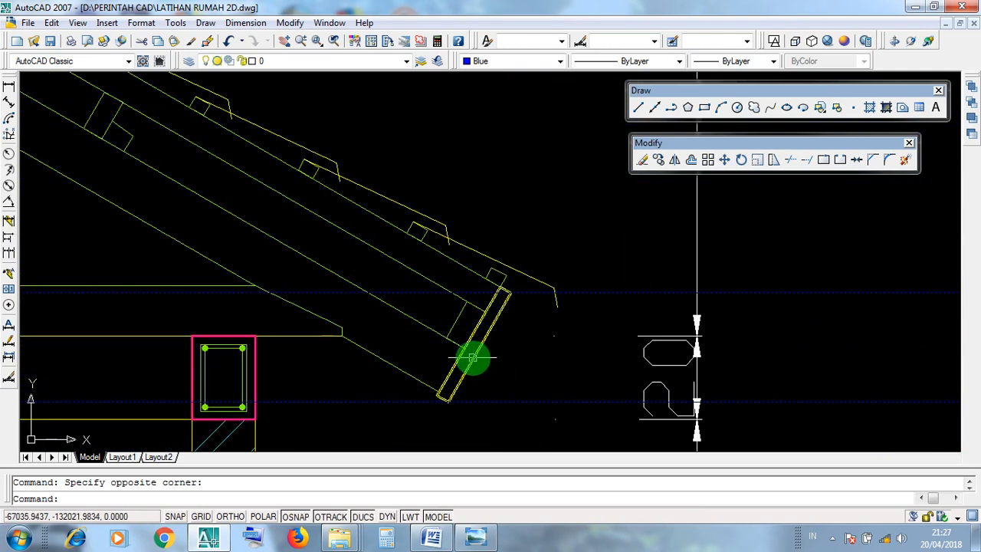
click(471, 355)
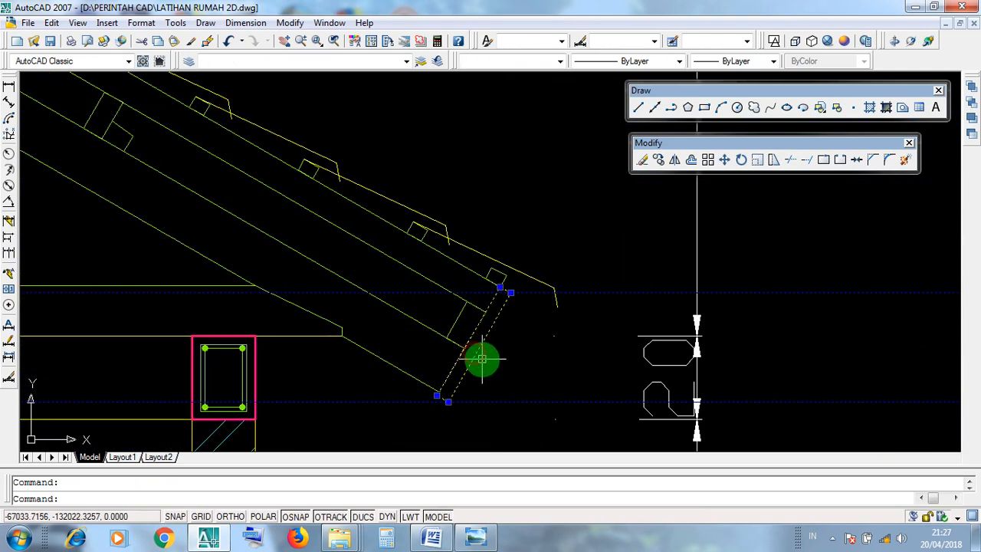
scroll(481, 359, up, 2)
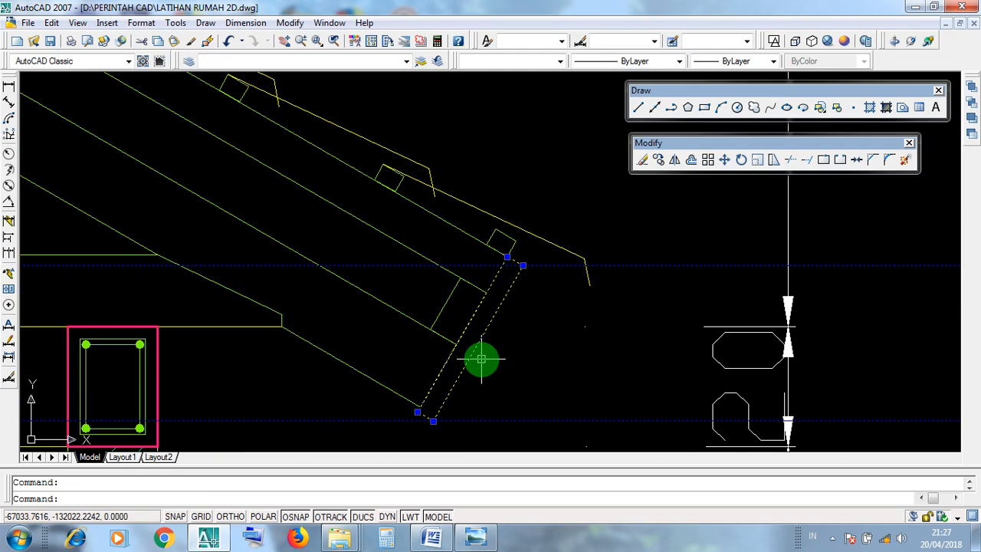
key(Escape)
click(502, 265)
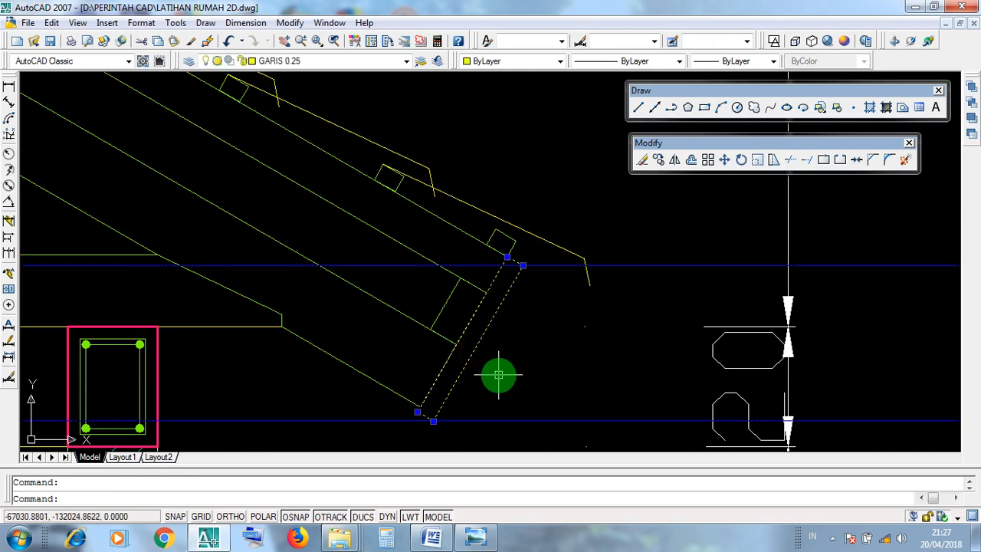
scroll(498, 374, down, 10)
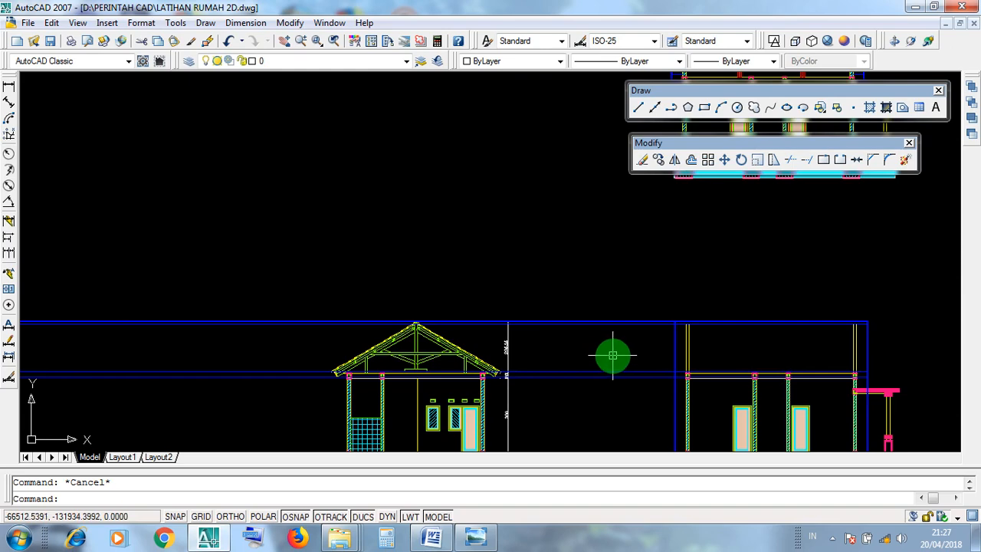
Step: Inspect the fascia board ends at both eaves of the completed section against the horizontal guide lines
scroll(511, 365, up, 5)
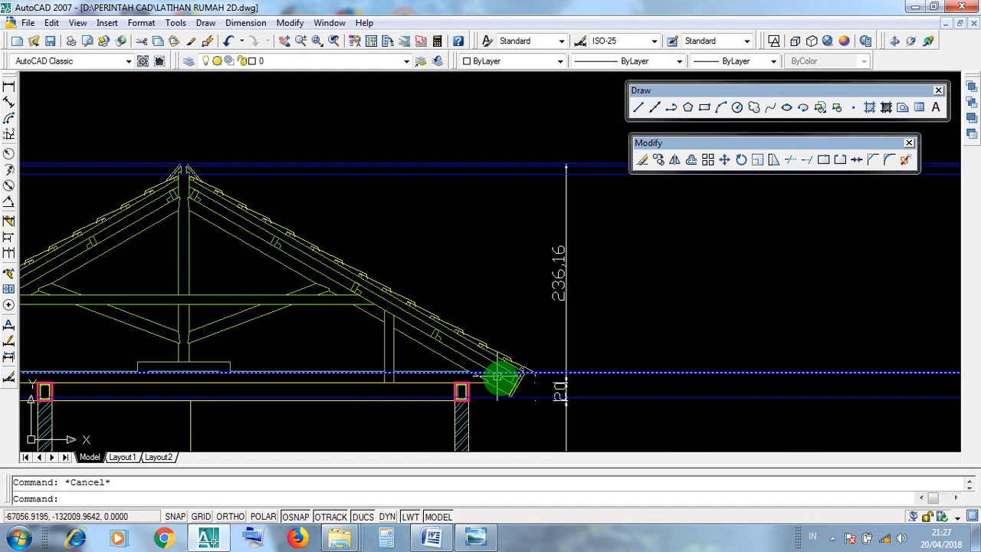
click(527, 394)
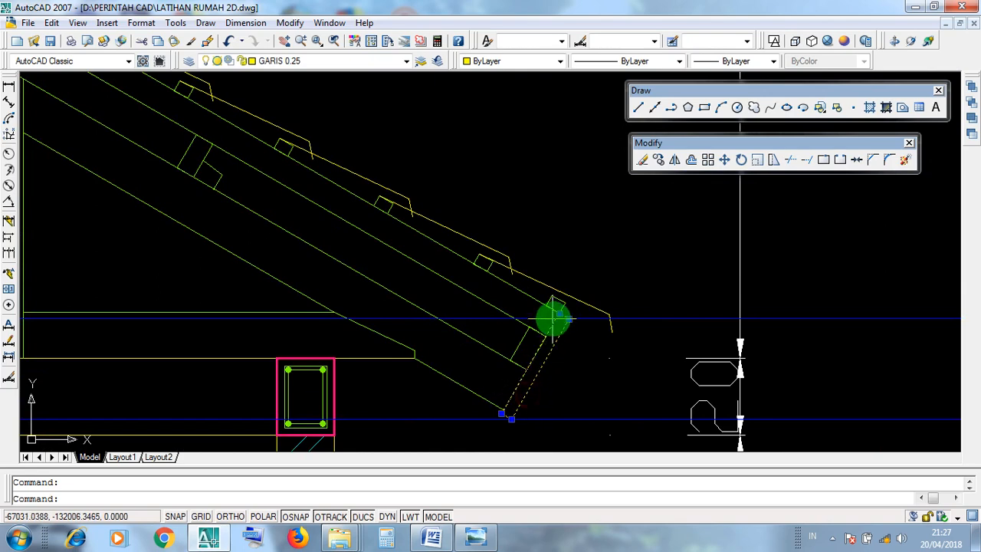
scroll(570, 322, up, 3)
scroll(569, 325, down, 6)
scroll(549, 366, up, 3)
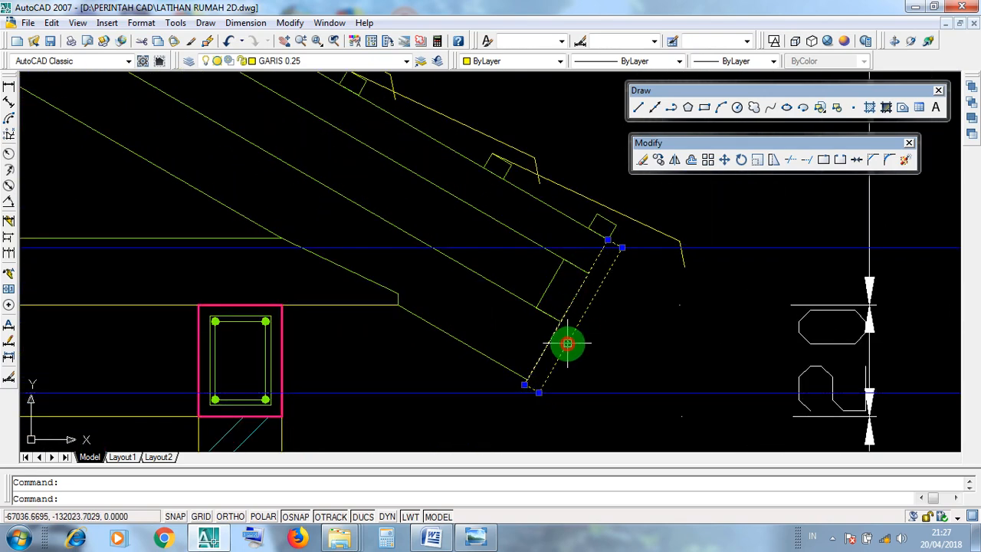
scroll(624, 355, down, 4)
scroll(278, 376, down, 2)
scroll(217, 356, up, 4)
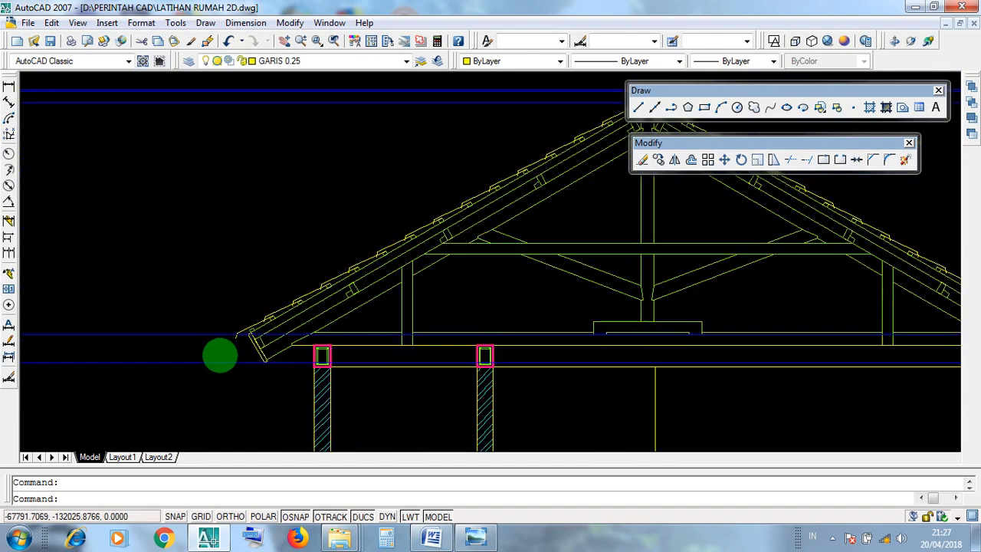
scroll(217, 356, up, 1)
Step: Trace the two lower horizontal guide lines from the completed section's eave across to the roofless section
click(708, 384)
click(683, 316)
middle_drag(733, 342, 414, 345)
click(420, 361)
click(405, 338)
click(425, 361)
click(393, 320)
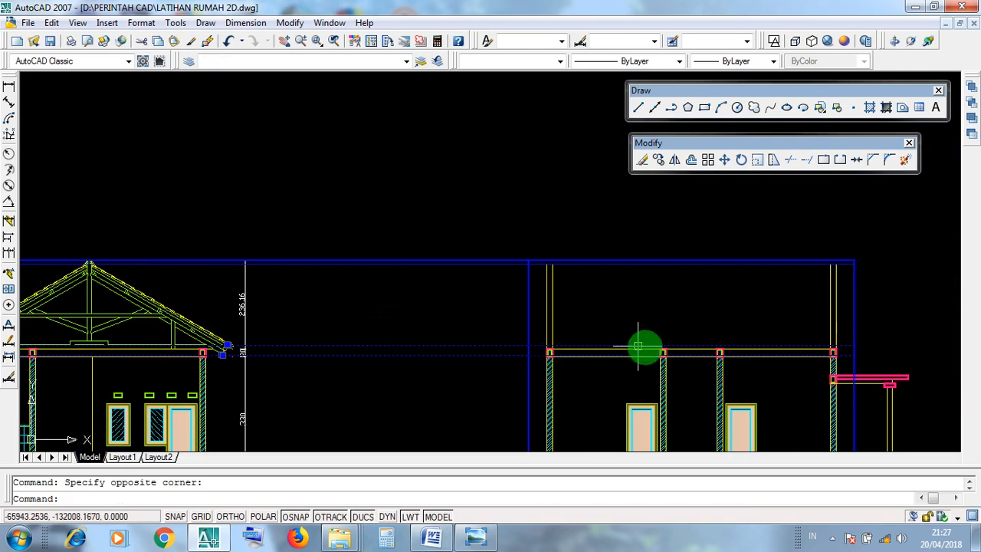
scroll(872, 350, up, 3)
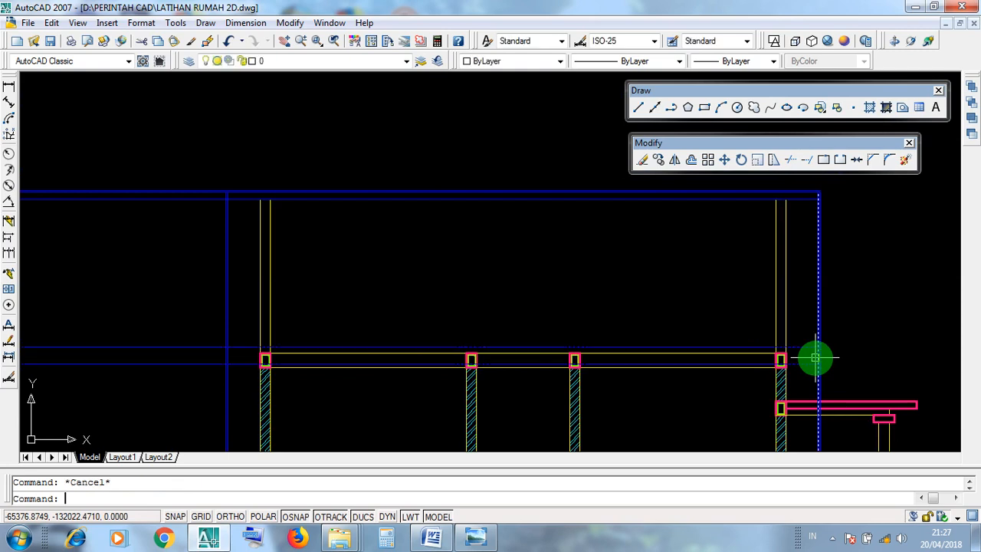
Step: Examine the pairs of vertical blue guide lines on both sides of the roofless section
click(825, 335)
click(802, 299)
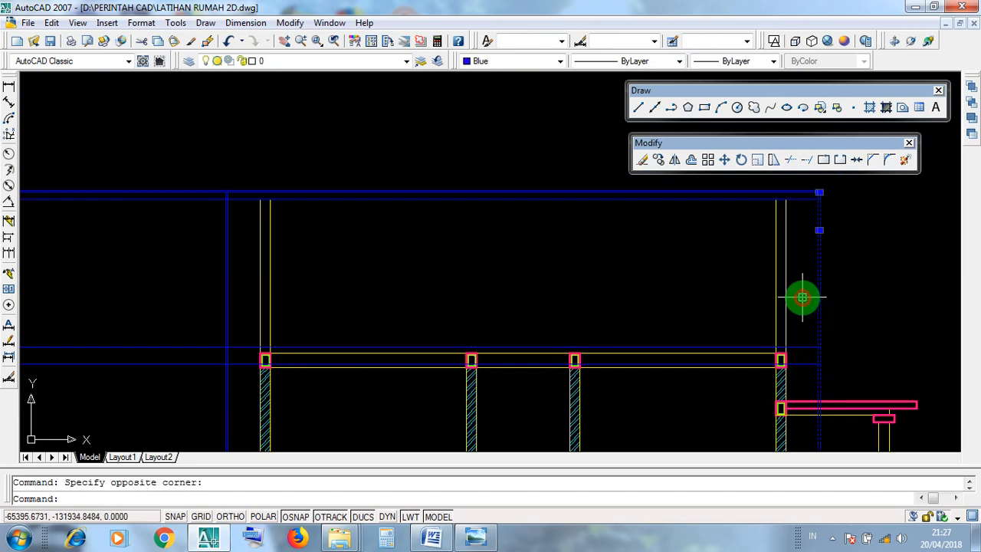
click(248, 306)
click(219, 300)
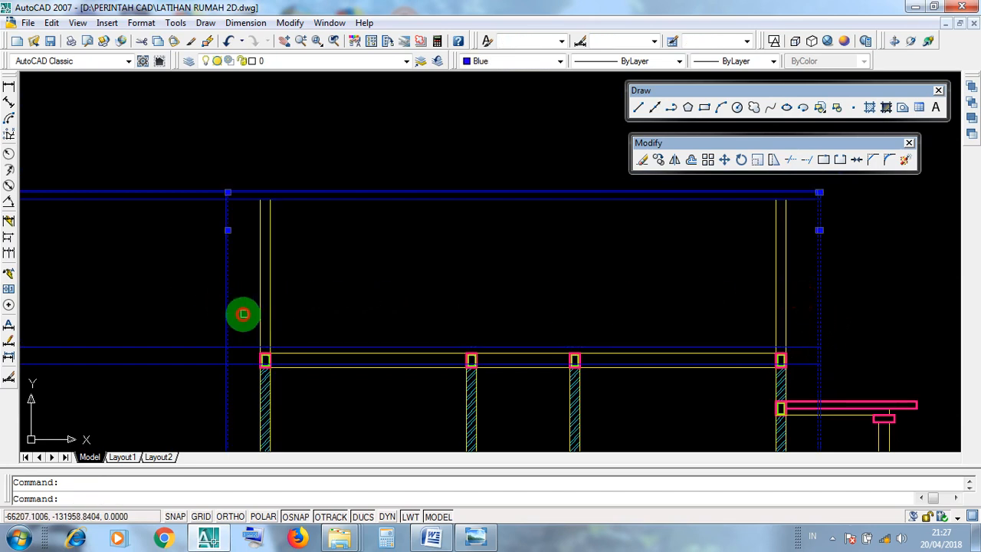
click(207, 293)
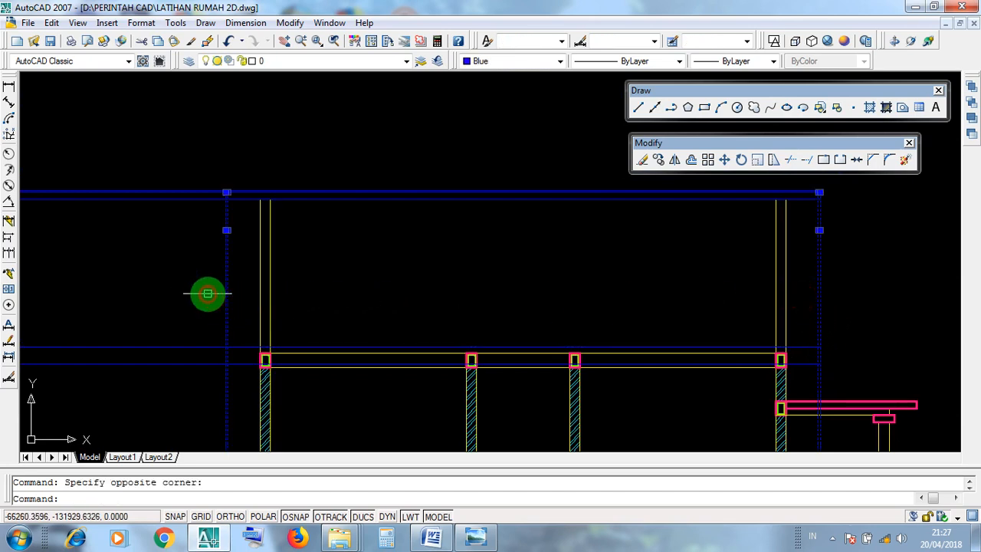
click(239, 316)
click(199, 292)
click(818, 312)
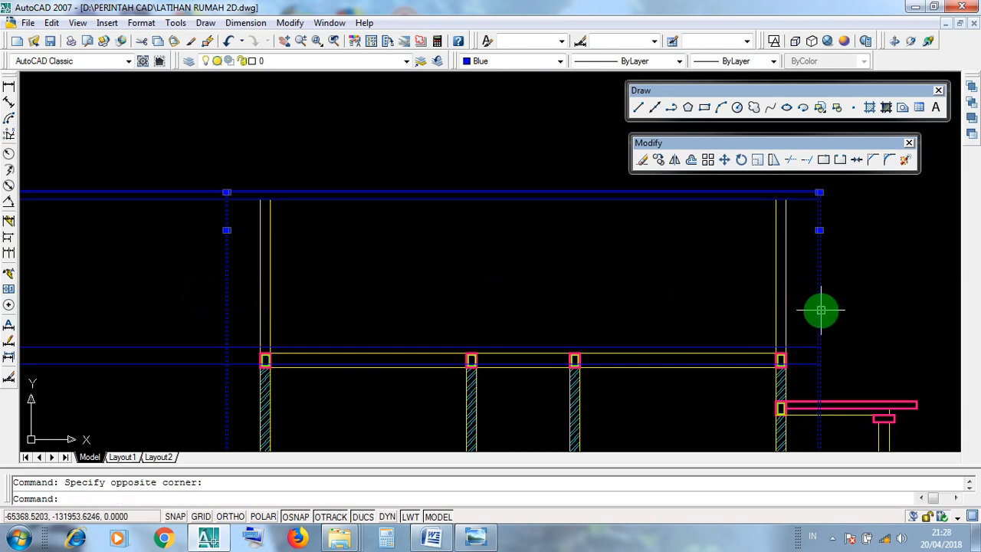
click(809, 303)
click(247, 310)
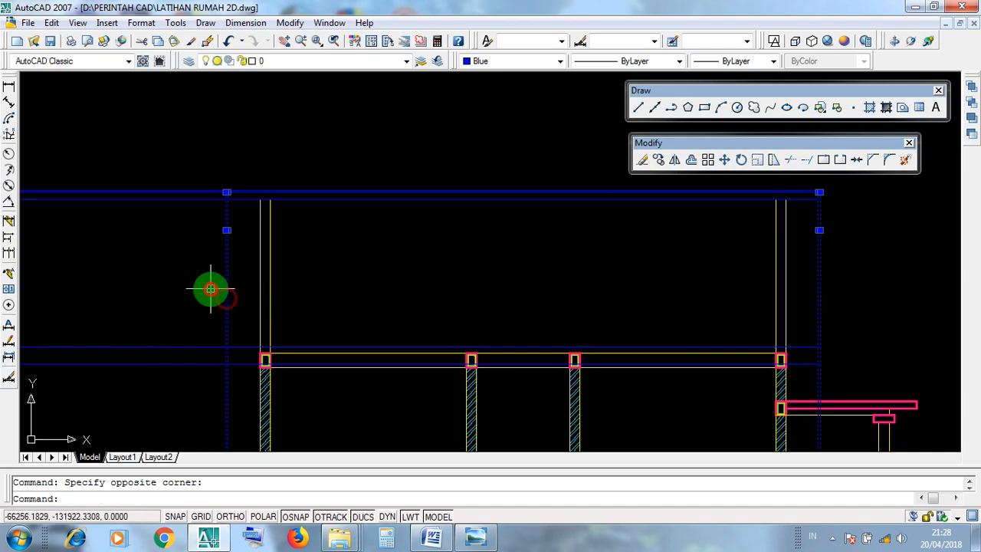
Step: Compare the roofless section with the floor plan below it along the shared vertical guide lines
scroll(493, 285, down, 2)
scroll(587, 312, down, 2)
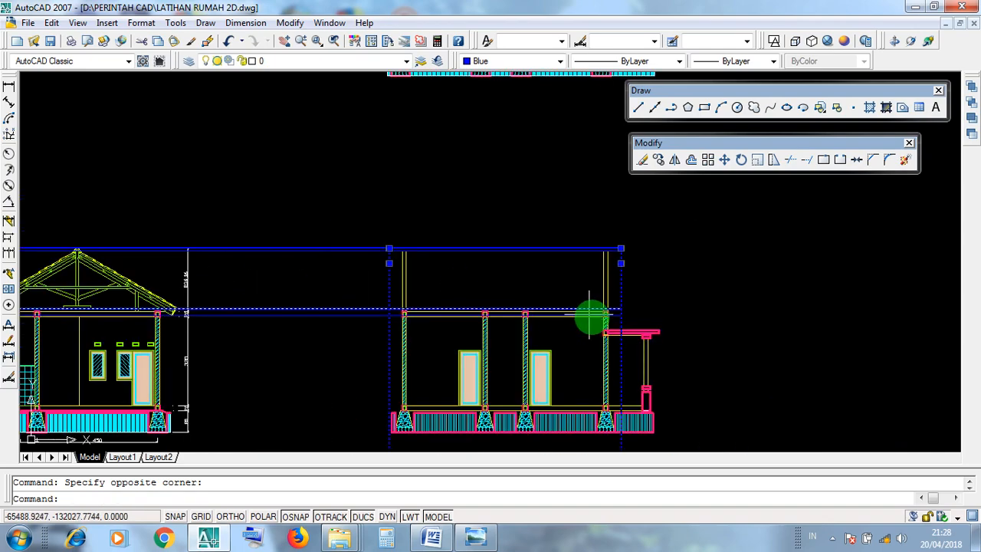
scroll(625, 320, up, 2)
scroll(543, 401, down, 3)
middle_drag(543, 401, 497, 216)
middle_drag(357, 140, 357, 179)
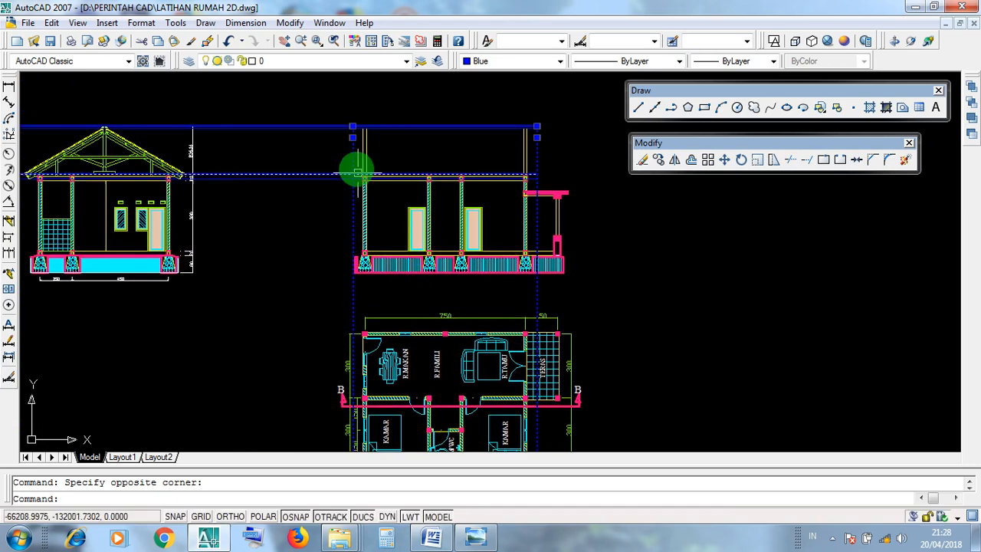
drag(325, 112, 587, 284)
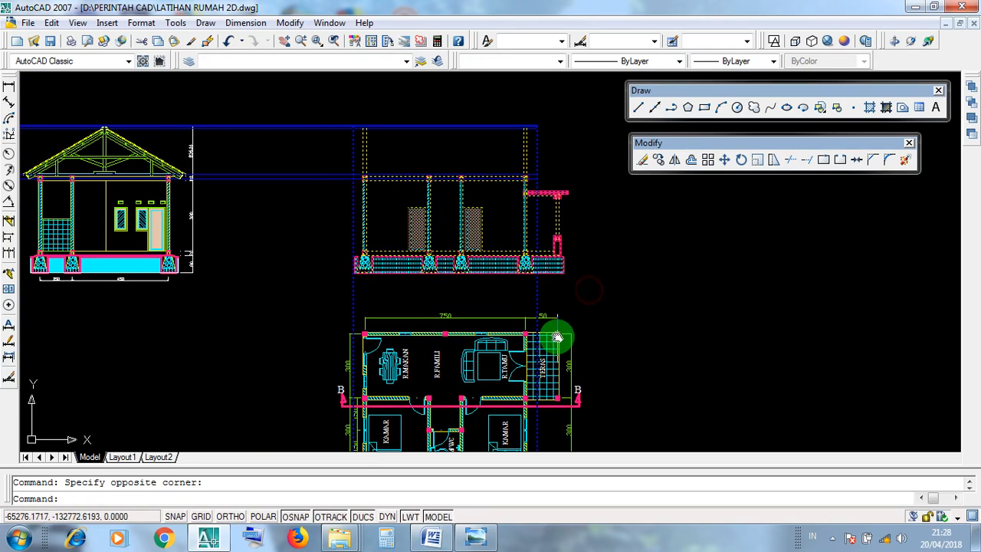
middle_drag(558, 339, 542, 260)
drag(299, 221, 591, 405)
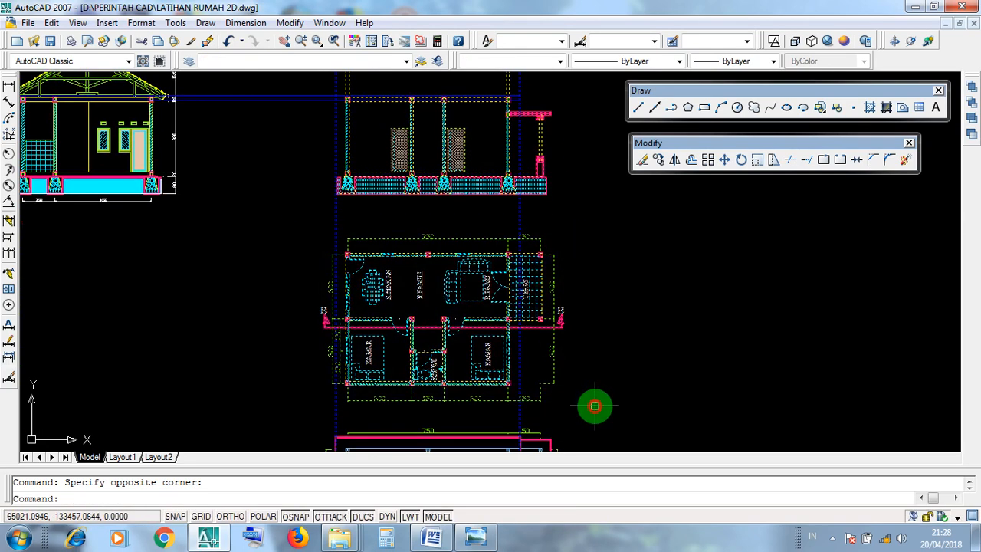
drag(269, 219, 595, 406)
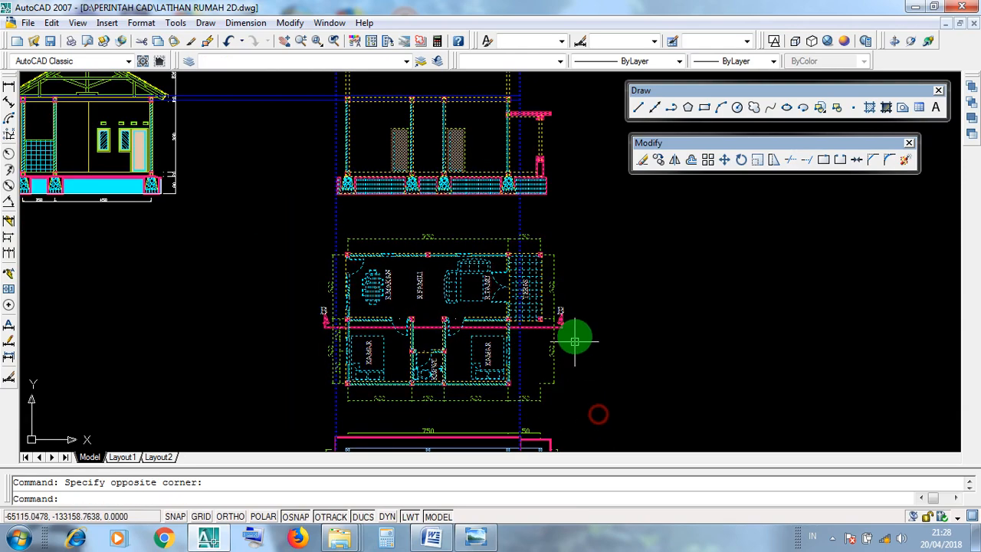
middle_drag(574, 340, 571, 381)
drag(315, 109, 565, 274)
middle_drag(557, 314, 509, 207)
key(Escape)
middle_drag(316, 244, 324, 285)
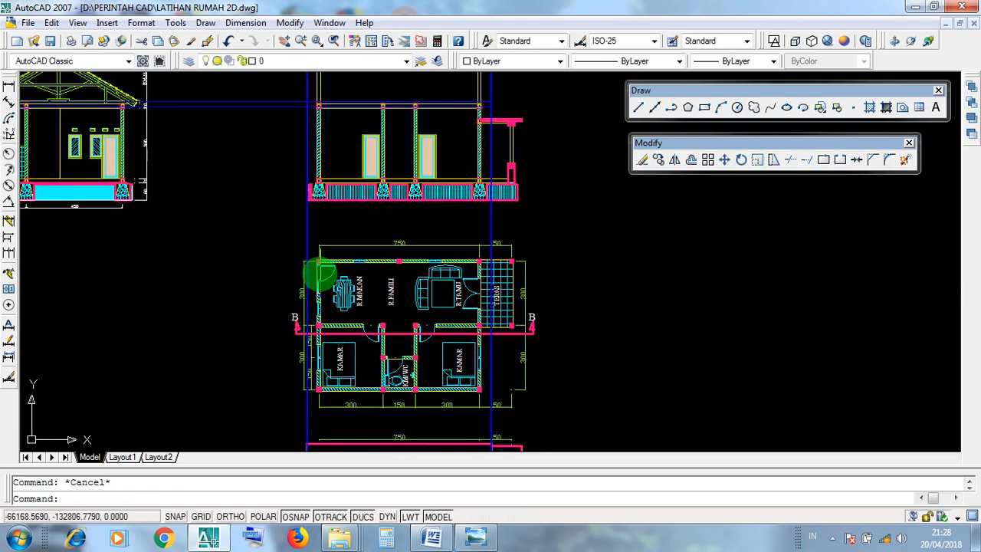
Step: Follow the vertical guide lines down from the floor plan to the outline of the beam and roof-edge plan
scroll(319, 303, up, 3)
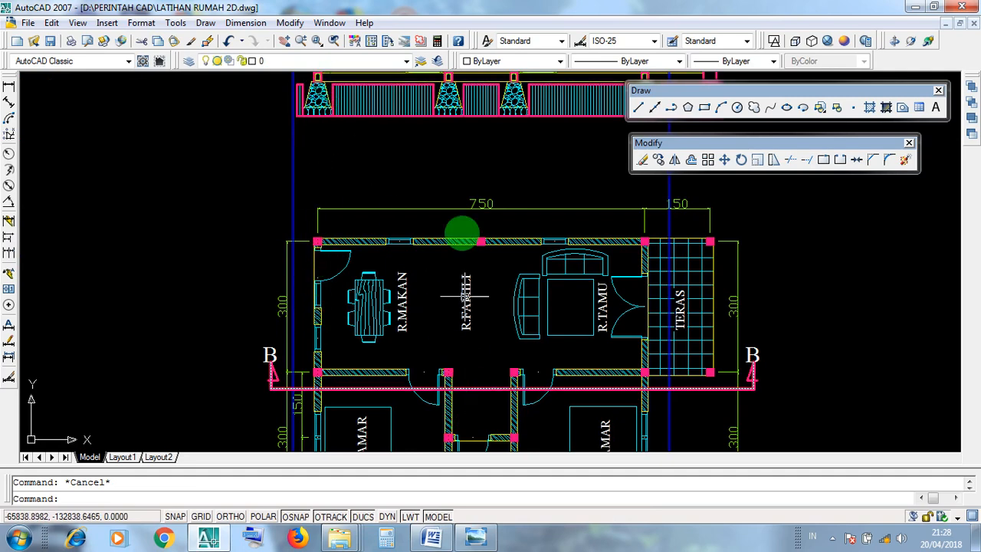
scroll(421, 247, down, 2)
scroll(421, 248, down, 2)
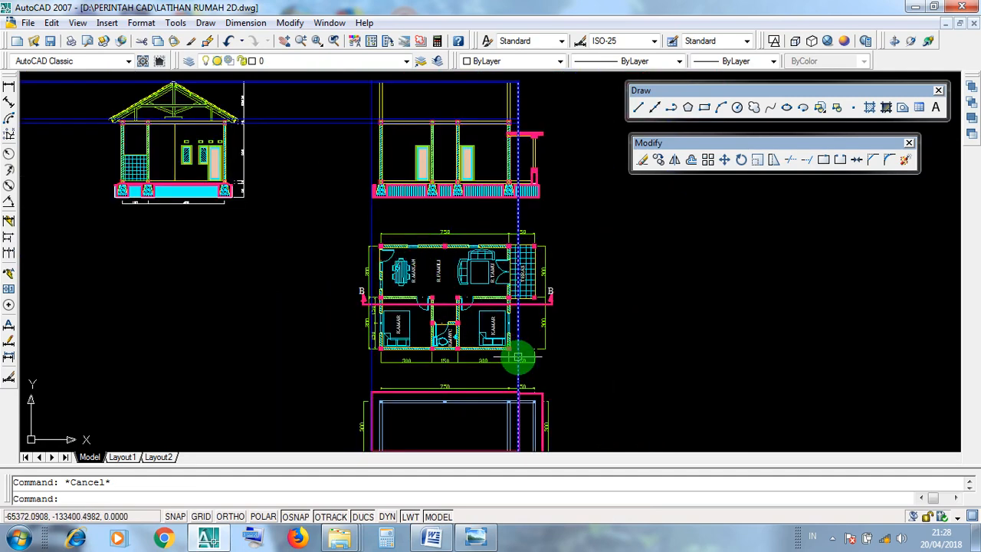
mouse_move(527, 377)
middle_down()
mouse_move(497, 302)
mouse_move(466, 320)
mouse_move(452, 282)
middle_up()
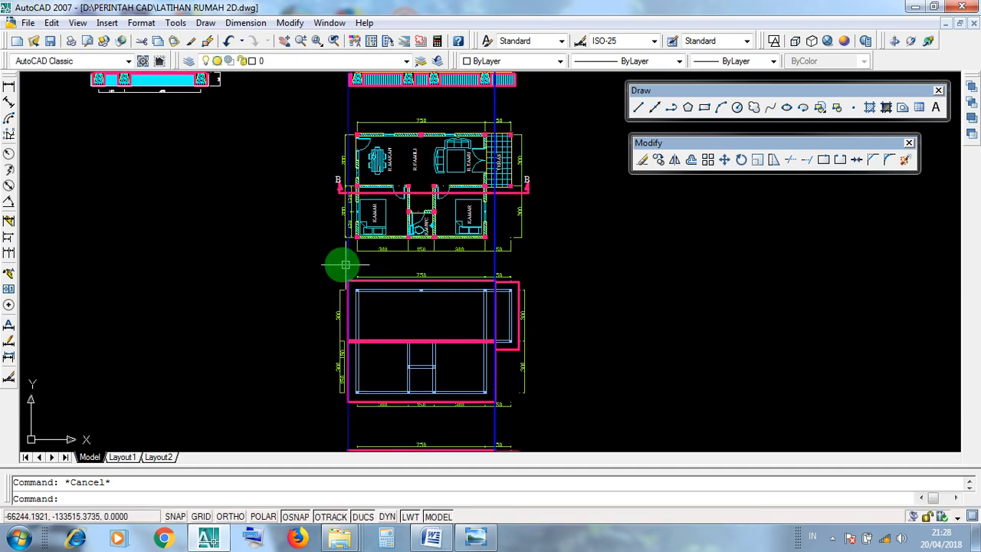
scroll(365, 309, up, 3)
middle_drag(401, 350, 386, 313)
click(264, 158)
click(650, 443)
scroll(639, 440, down, 3)
middle_drag(557, 347, 528, 421)
Step: Review the alignment of the floor plan with the roofless section directly above it
key(Escape)
click(408, 270)
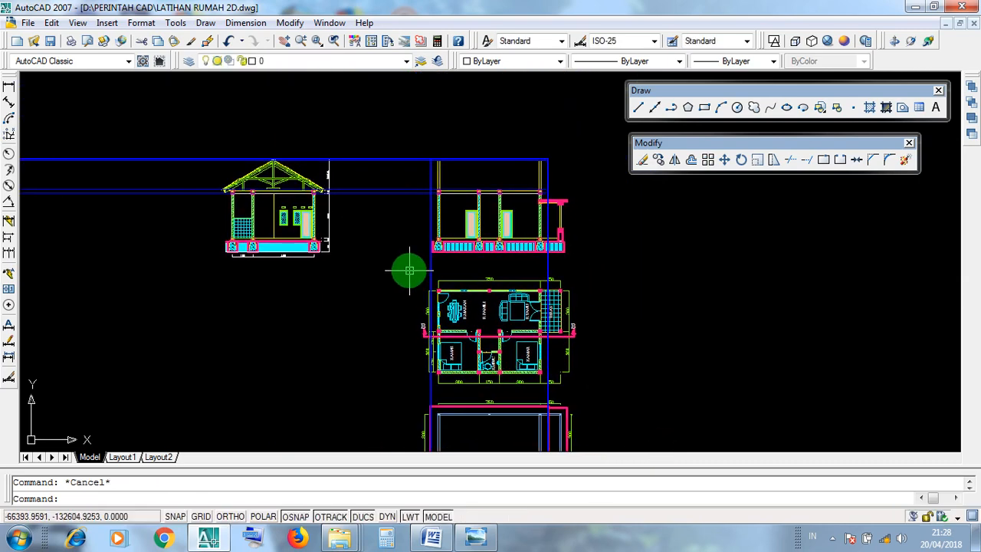
click(605, 389)
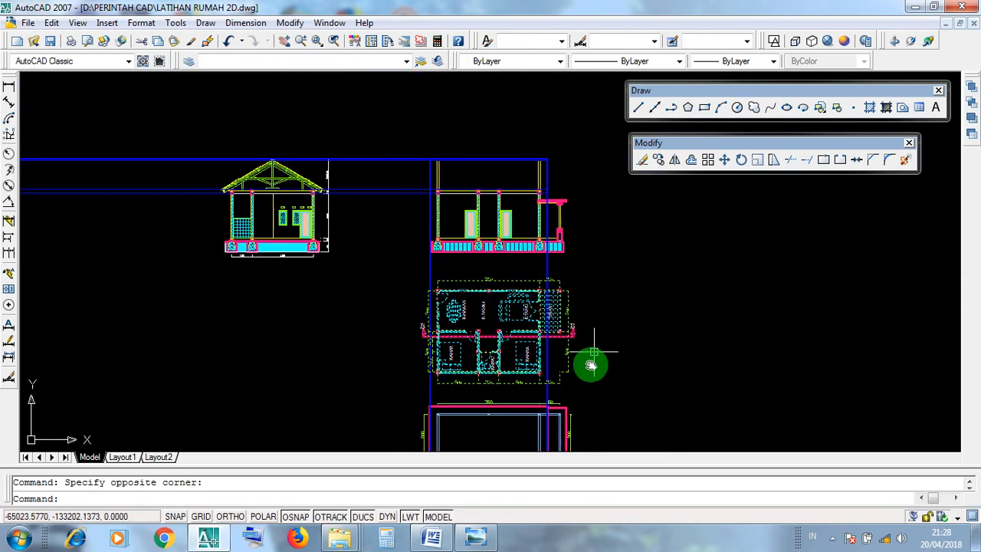
middle_drag(594, 355, 595, 397)
key(Escape)
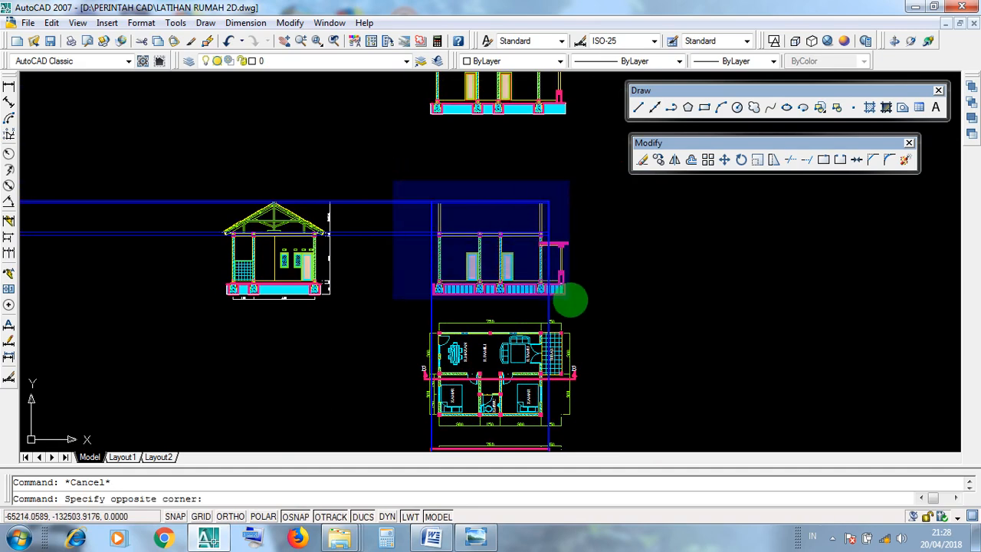
click(594, 305)
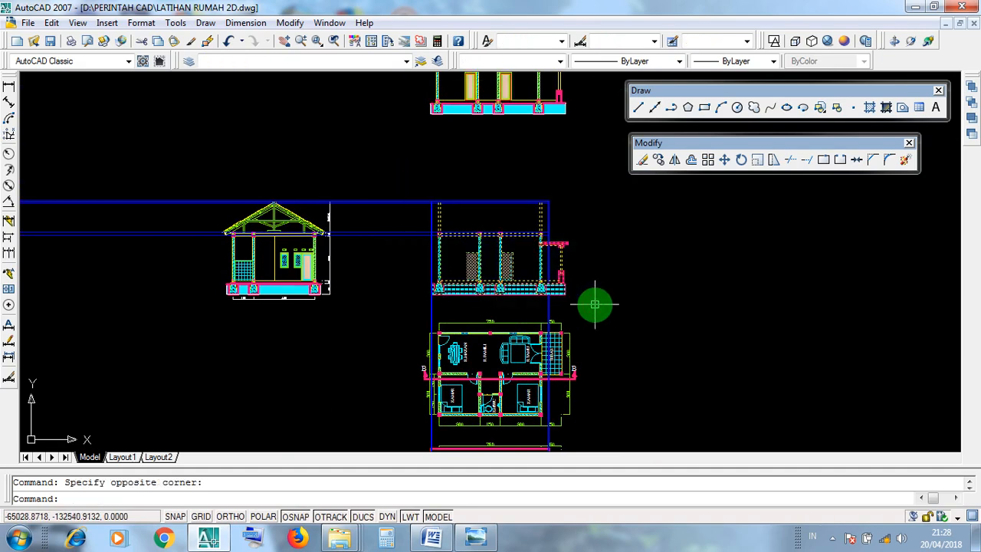
key(Escape)
mouse_move(600, 335)
middle_down()
mouse_move(575, 304)
mouse_move(558, 191)
middle_up()
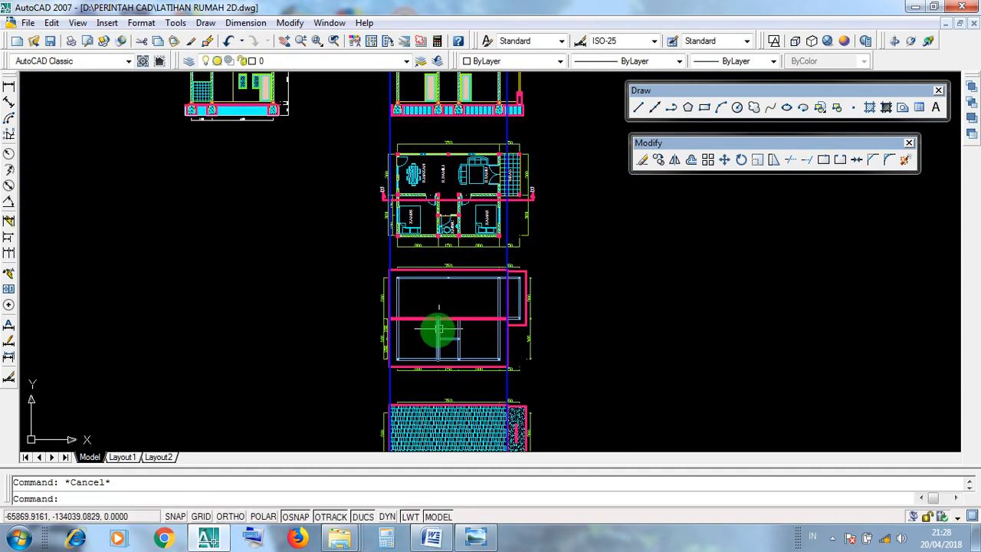
Step: Examine the beam and roof-edge plan and the tiled roof plan for alignment with the vertical guide lines
click(365, 263)
click(538, 357)
key(Escape)
mouse_move(560, 373)
middle_down()
mouse_move(547, 361)
mouse_move(527, 246)
middle_up()
click(345, 264)
click(521, 389)
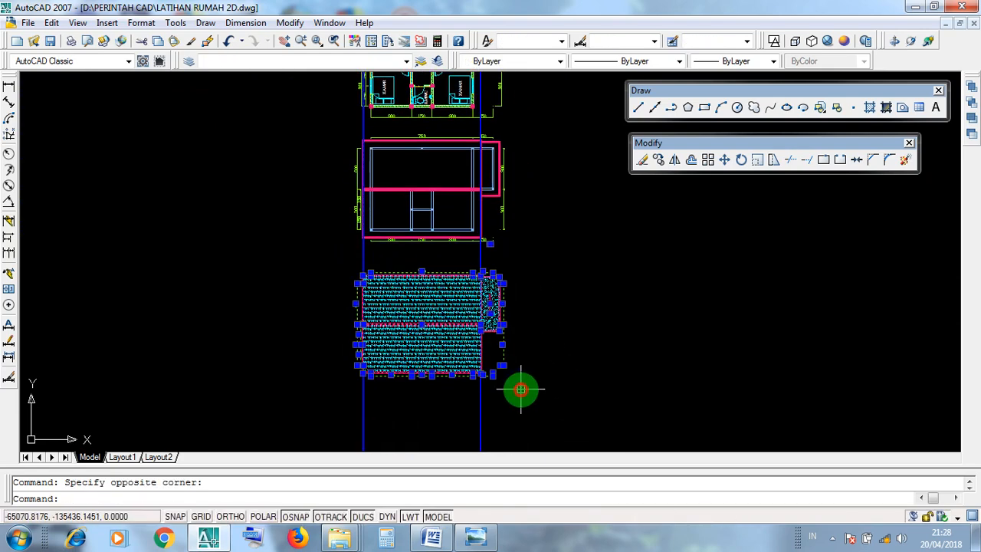
scroll(426, 347, up, 2)
click(302, 231)
click(541, 410)
middle_drag(530, 281, 554, 453)
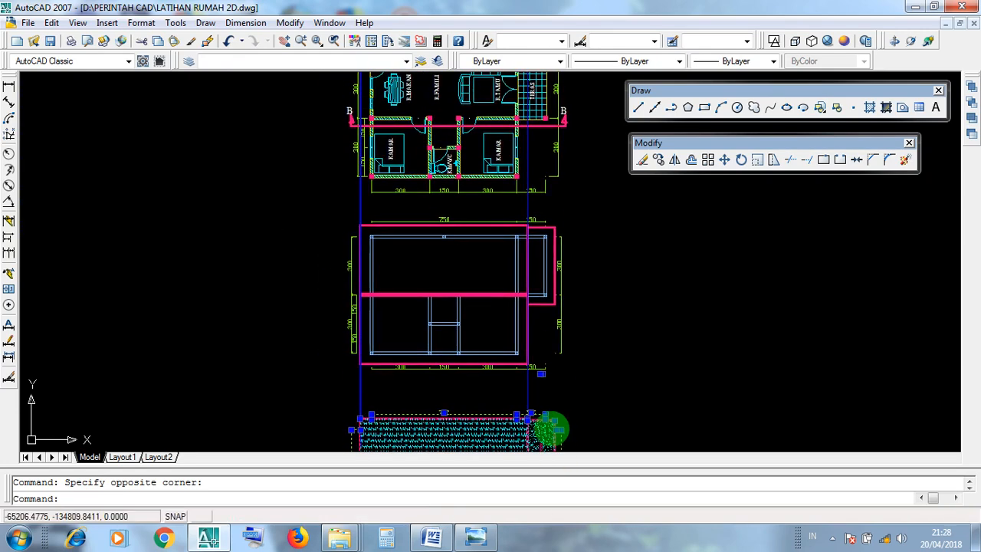
click(321, 205)
click(590, 393)
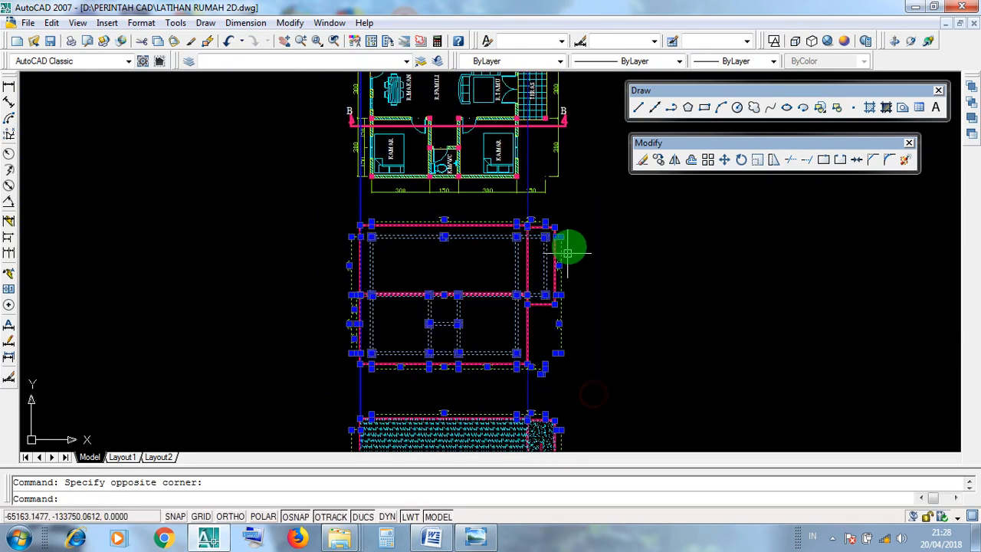
Step: Highlight the floor plan and the roofless section above it to show which drawings share the vertical guide lines
middle_drag(568, 240, 579, 453)
click(343, 242)
click(587, 412)
middle_drag(580, 272, 585, 426)
click(325, 193)
click(600, 373)
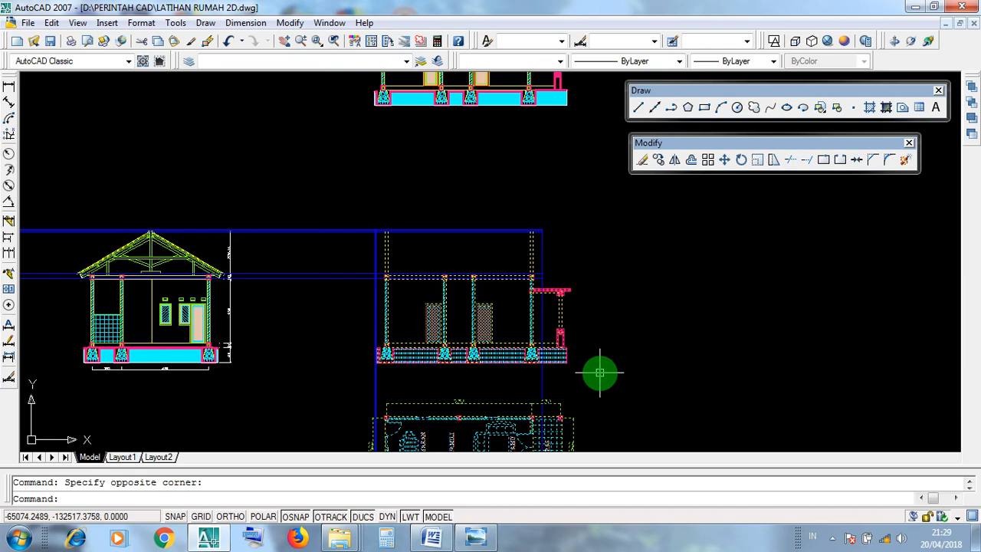
key(Escape)
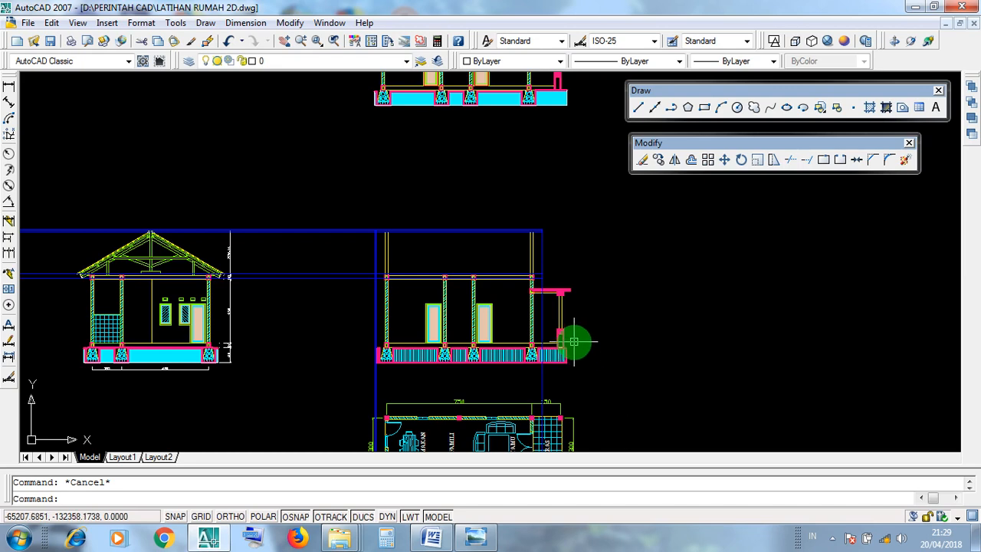
Step: Highlight the vertical guide lines at both ends of the section and follow them down to the tiled roof plan
scroll(521, 267, up, 4)
click(607, 265)
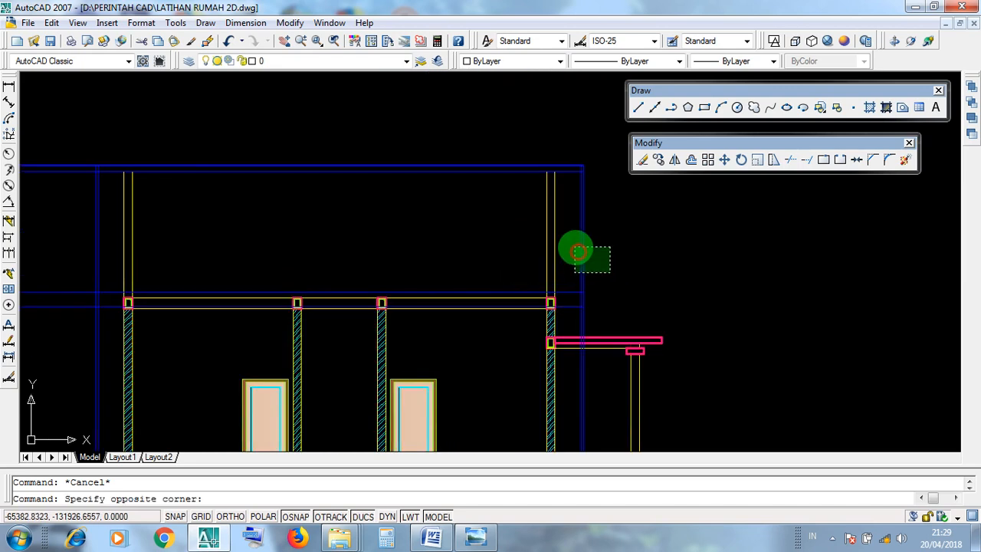
click(567, 245)
click(111, 265)
click(79, 241)
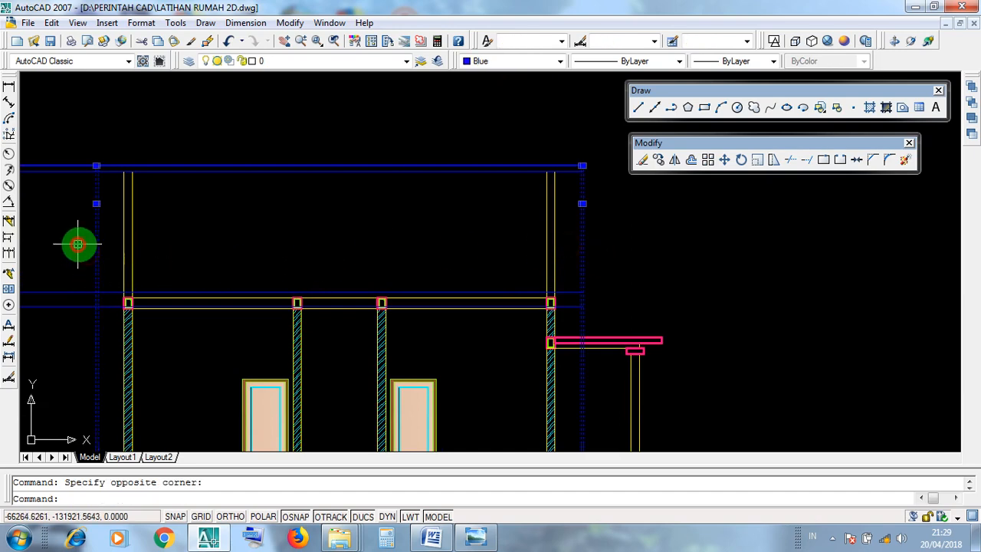
click(624, 263)
click(569, 231)
click(94, 255)
click(83, 237)
scroll(396, 232, down, 5)
middle_drag(406, 353, 400, 158)
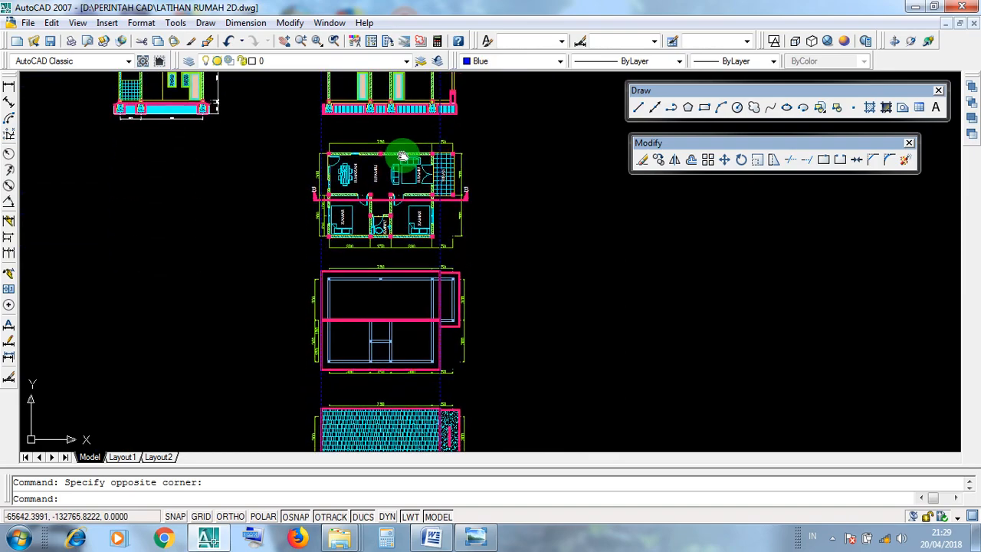
middle_drag(412, 302, 417, 240)
scroll(424, 340, up, 6)
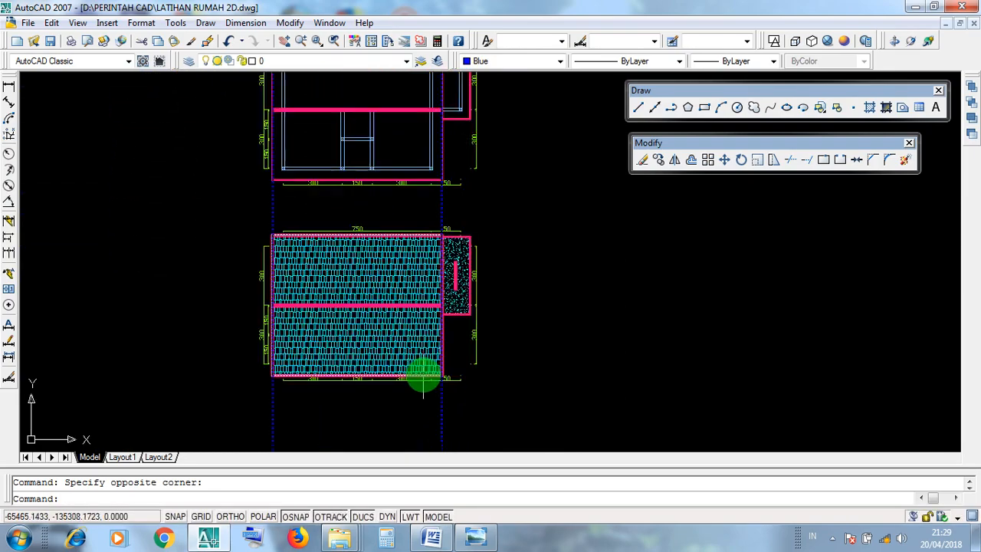
key(Escape)
Step: Examine how the vertical guide lines meet the outline of the tiled roof plan at its two lower corners
click(496, 420)
scroll(497, 420, down, 3)
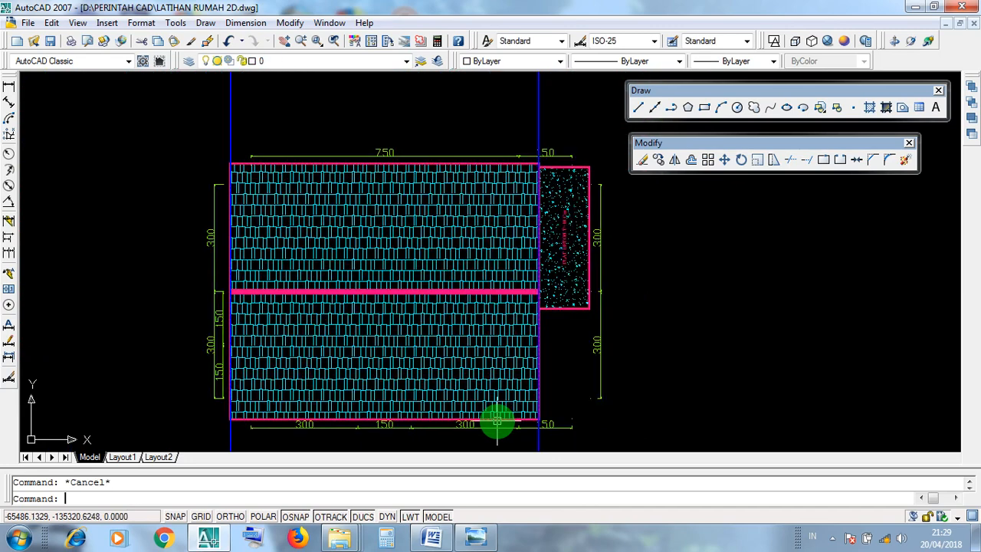
click(500, 420)
scroll(531, 419, up, 5)
scroll(530, 420, up, 3)
click(531, 410)
click(526, 396)
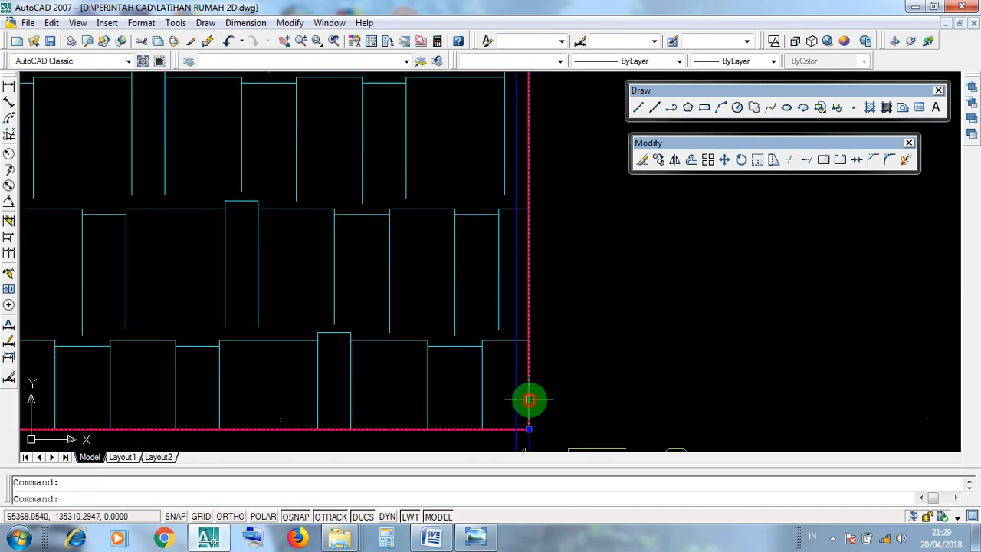
scroll(530, 399, down, 5)
scroll(167, 389, up, 2)
scroll(167, 389, up, 3)
scroll(179, 391, down, 5)
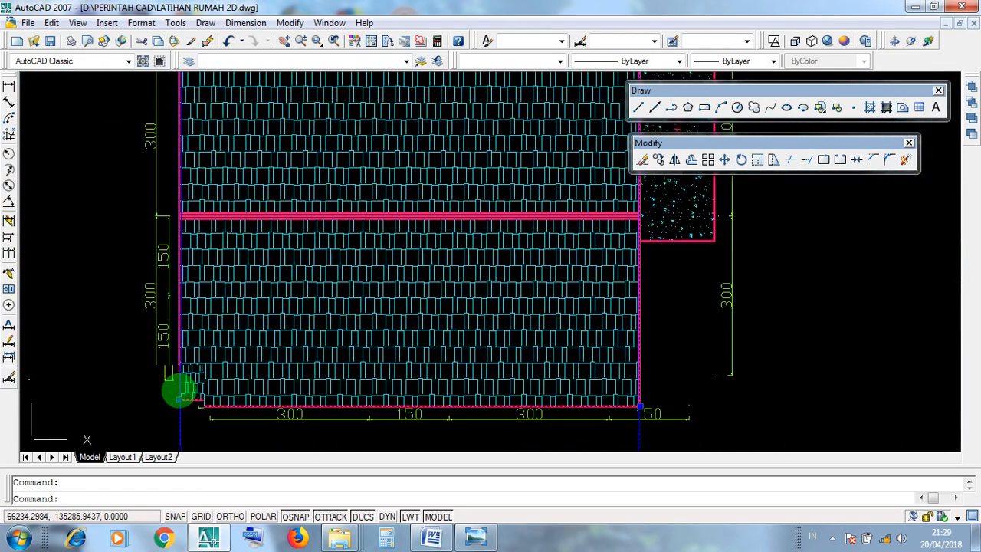
key(Escape)
Step: Highlight the vertical guide lines that bound the roof area above the roofless section
mouse_move(367, 219)
middle_down()
mouse_move(372, 335)
mouse_move(391, 424)
mouse_move(391, 286)
mouse_move(438, 425)
middle_up()
middle_drag(432, 230, 457, 376)
scroll(460, 270, up, 2)
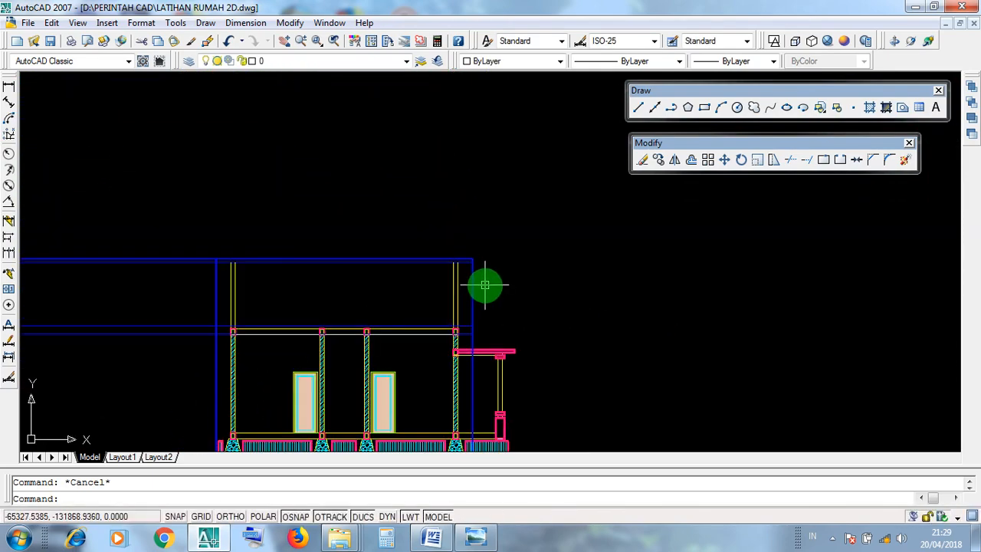
click(498, 234)
key(Escape)
click(501, 241)
click(191, 169)
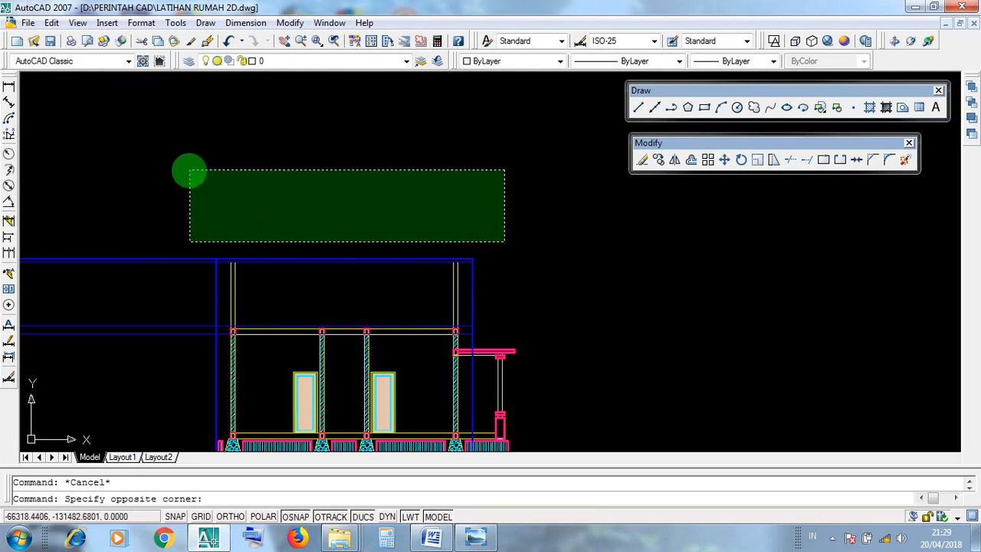
click(377, 304)
click(216, 294)
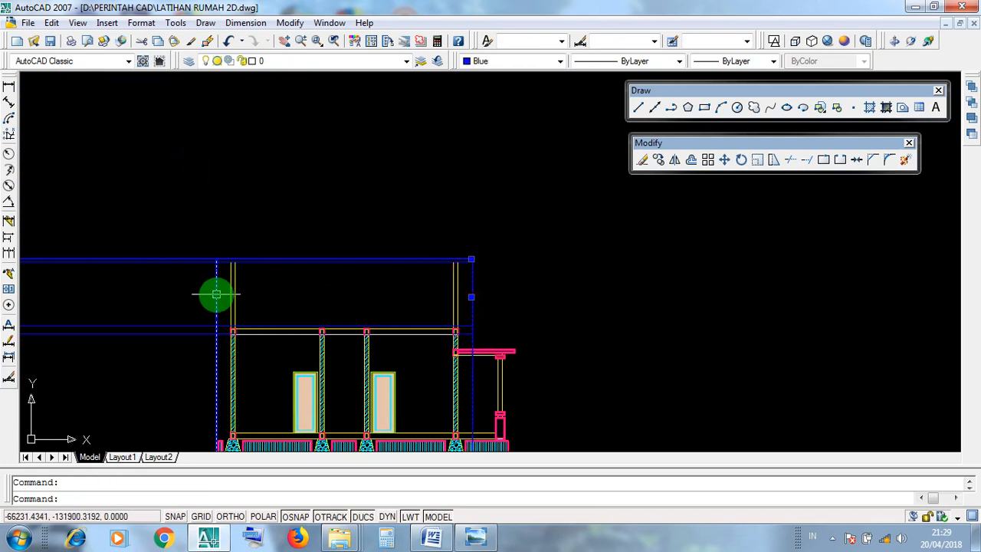
click(513, 311)
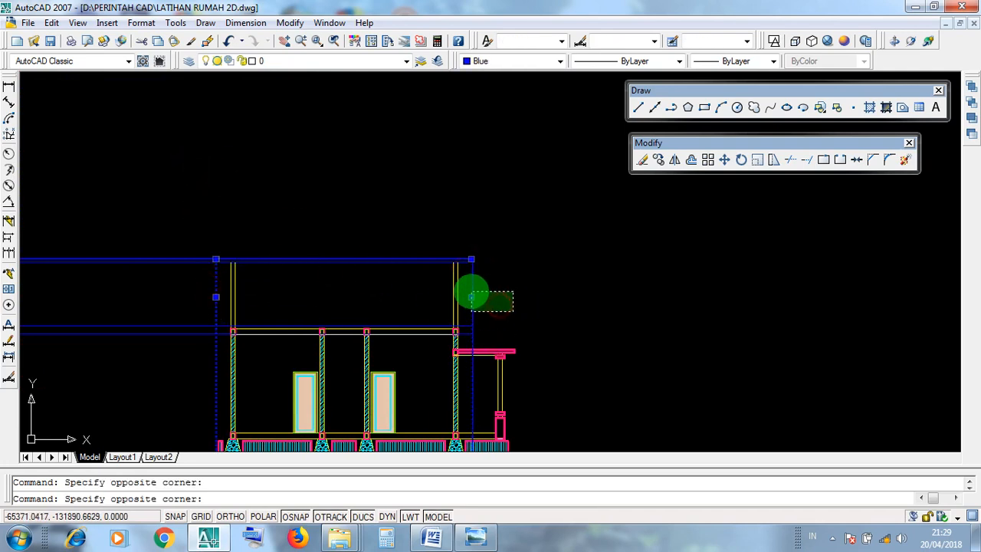
key(Escape)
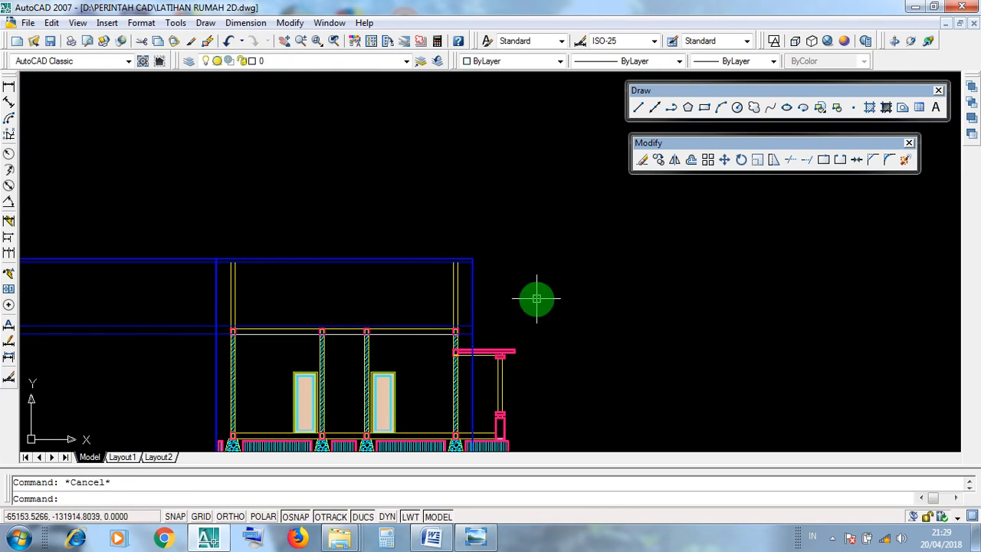
Step: Switch to 3D DAN LAIN2_recover.dwg, apply the Realistic visual style and orbit to a side view of the cut house and its roof
click(944, 25)
click(99, 453)
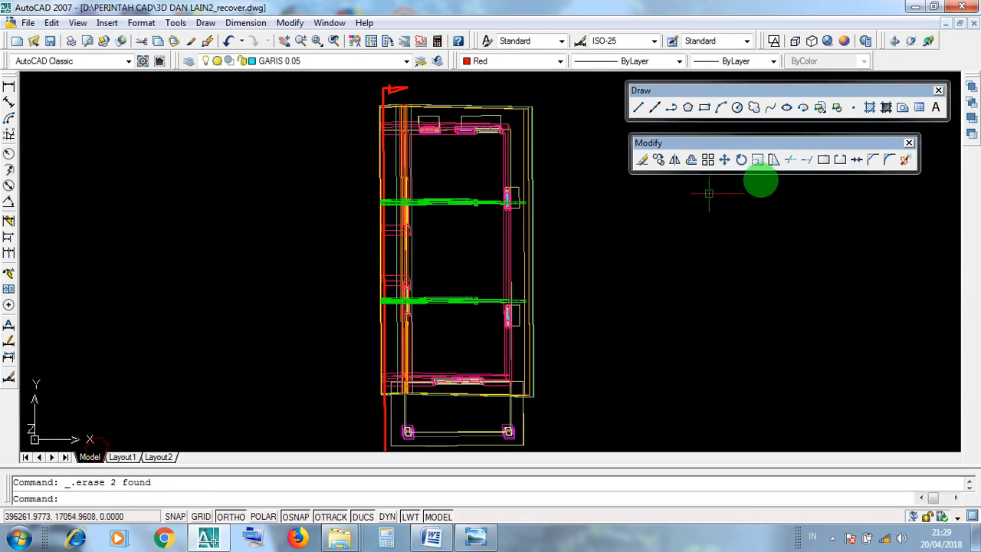
click(828, 40)
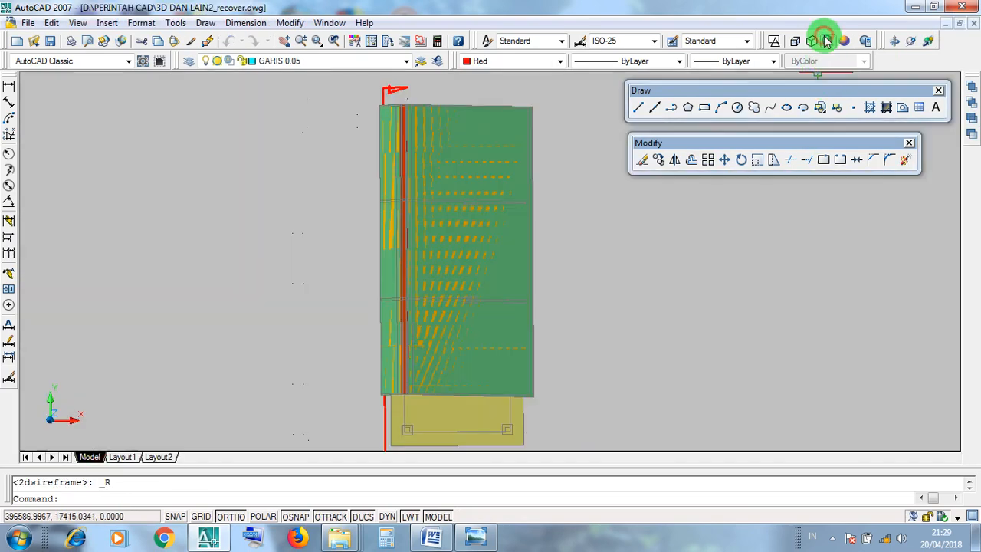
click(908, 46)
drag(491, 324, 539, 251)
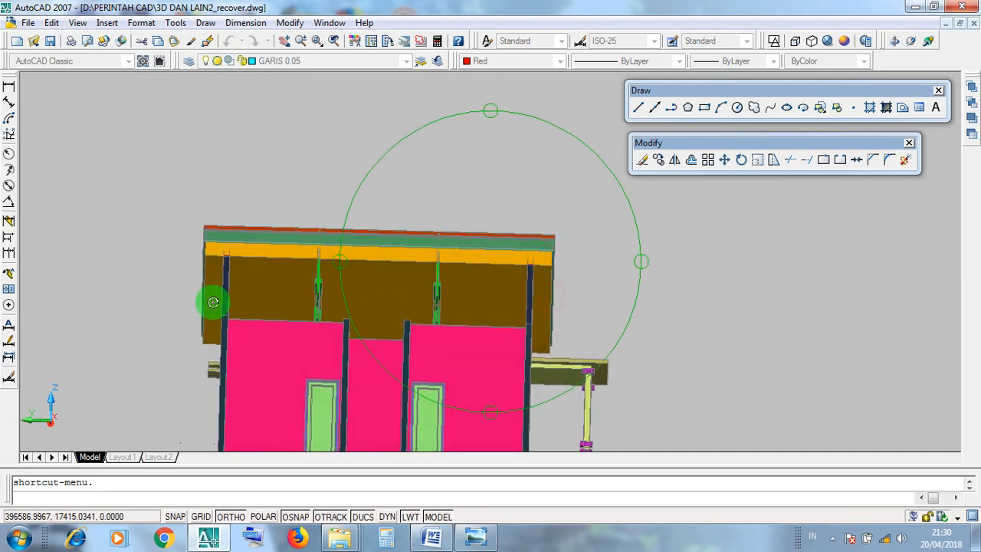
drag(205, 300, 500, 326)
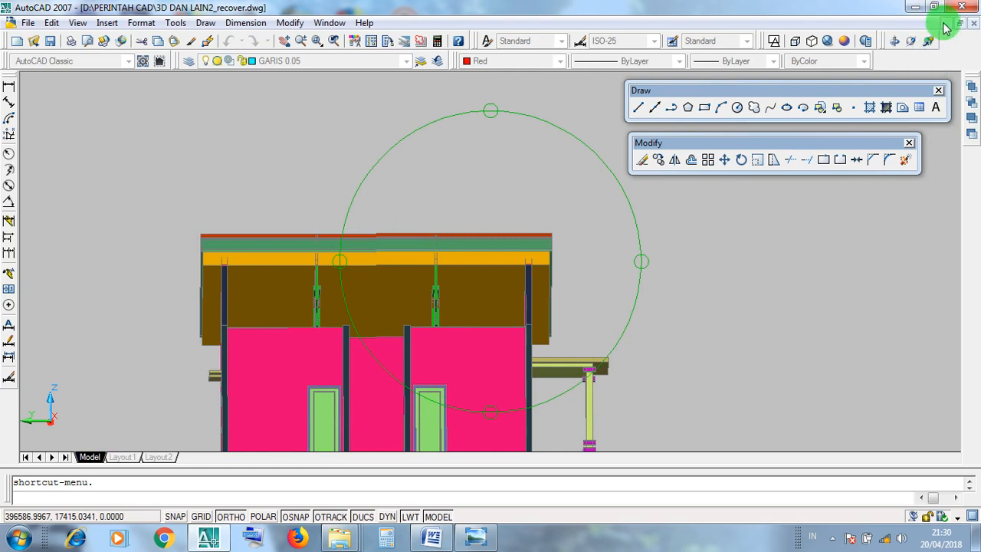
Step: Return to LATIHAN RUMAH 2D.dwg and highlight the wall lines extended above the ring beam at the section's terrace end
click(945, 24)
click(213, 453)
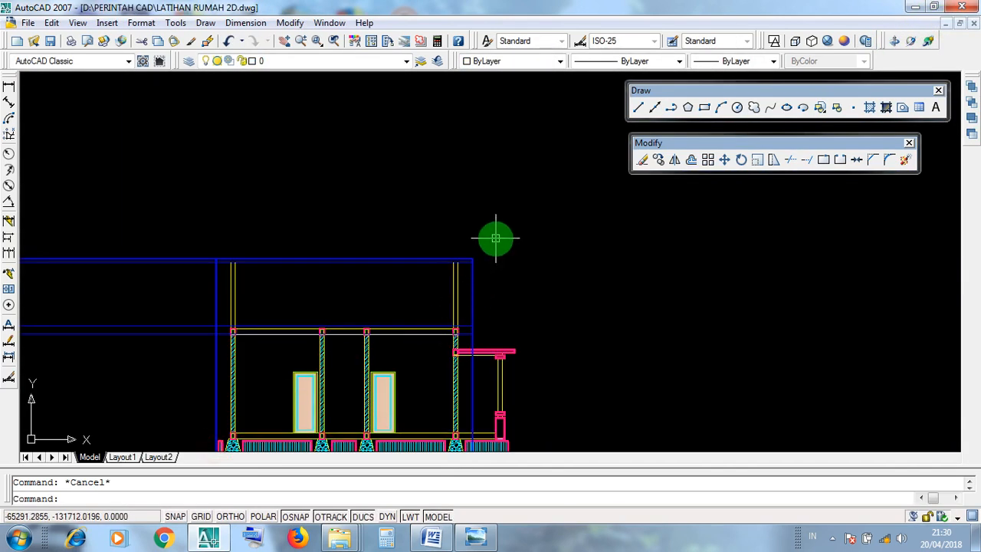
scroll(508, 333, up, 3)
middle_drag(508, 333, 491, 235)
scroll(495, 267, down, 1)
click(496, 267)
click(438, 228)
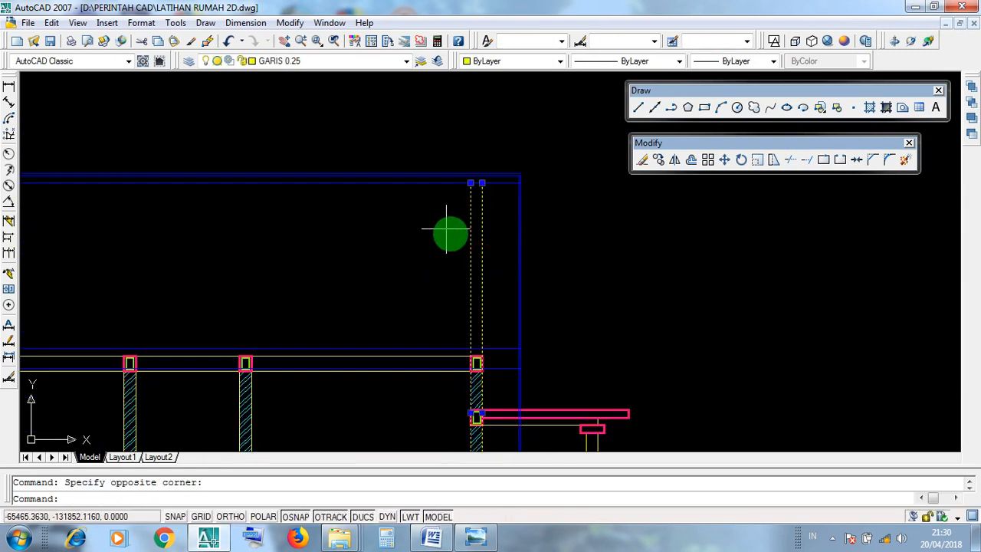
key(Escape)
click(497, 280)
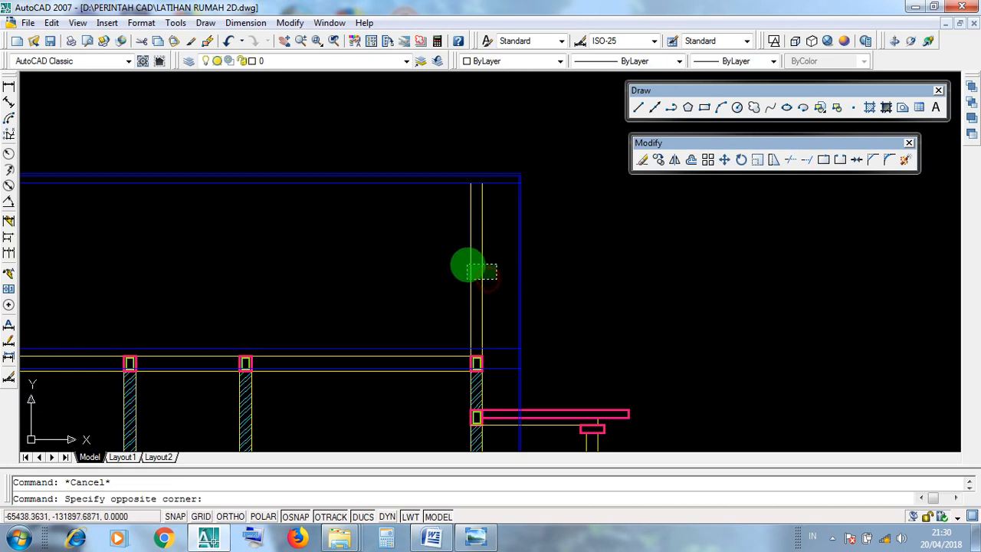
click(466, 265)
key(Escape)
Step: Compare the top of the extended terrace-end wall with the lowest of the upper horizontal guide lines
mouse_move(490, 284)
middle_down()
mouse_move(513, 230)
mouse_move(511, 273)
middle_up()
scroll(514, 230, down, 2)
click(511, 273)
click(498, 251)
key(Escape)
scroll(497, 211, up, 3)
click(491, 206)
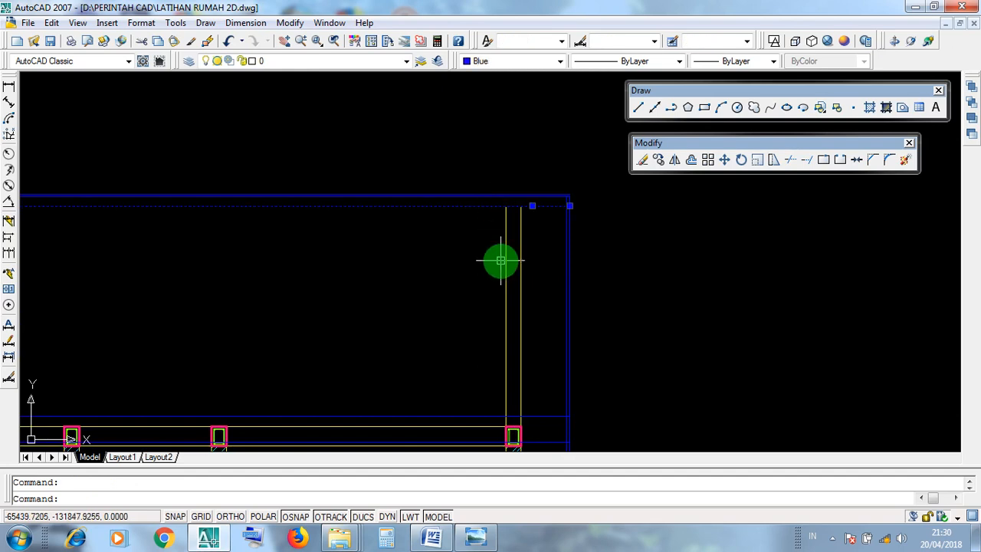
scroll(500, 260, down, 1)
middle_drag(345, 279, 636, 288)
key(Escape)
Step: Compare the extended wall at the opposite end with the same guide line, and highlight both pairs of extended wall lines
click(399, 319)
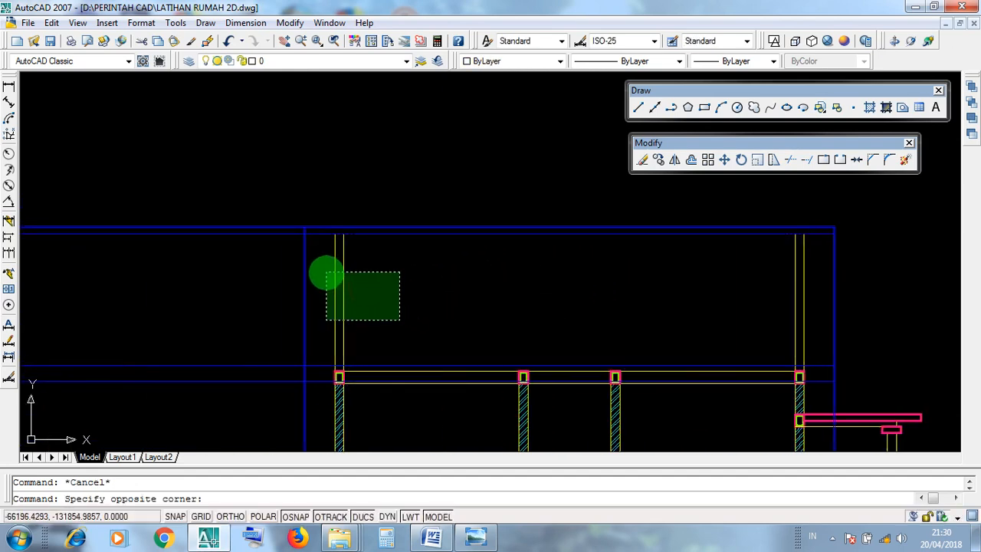
click(327, 273)
key(Escape)
click(325, 233)
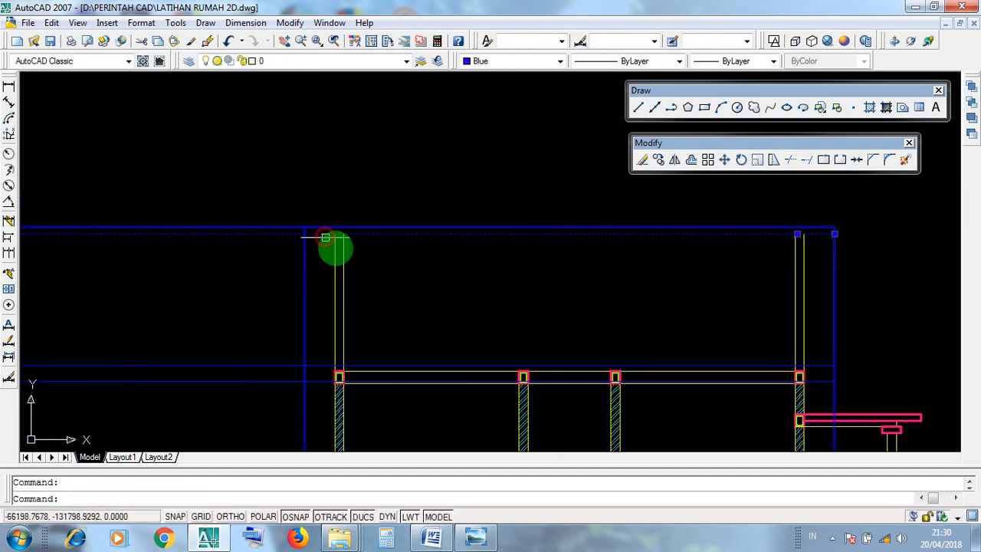
click(385, 292)
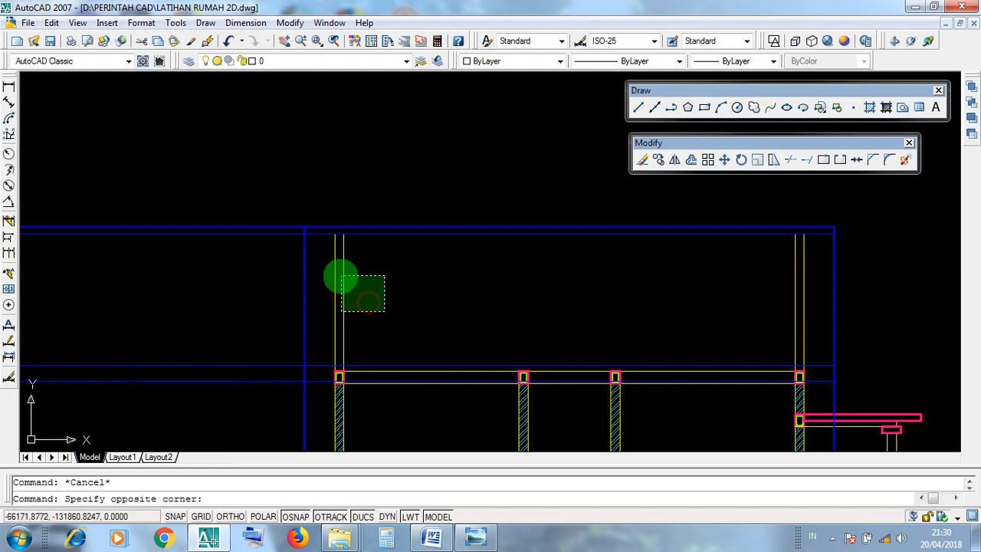
click(321, 276)
click(817, 338)
click(783, 319)
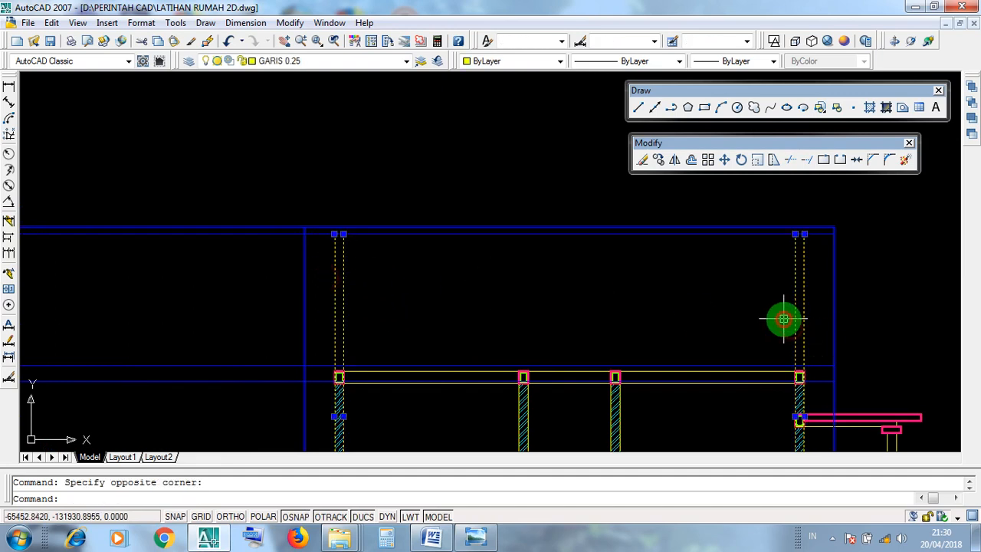
scroll(643, 288, down, 3)
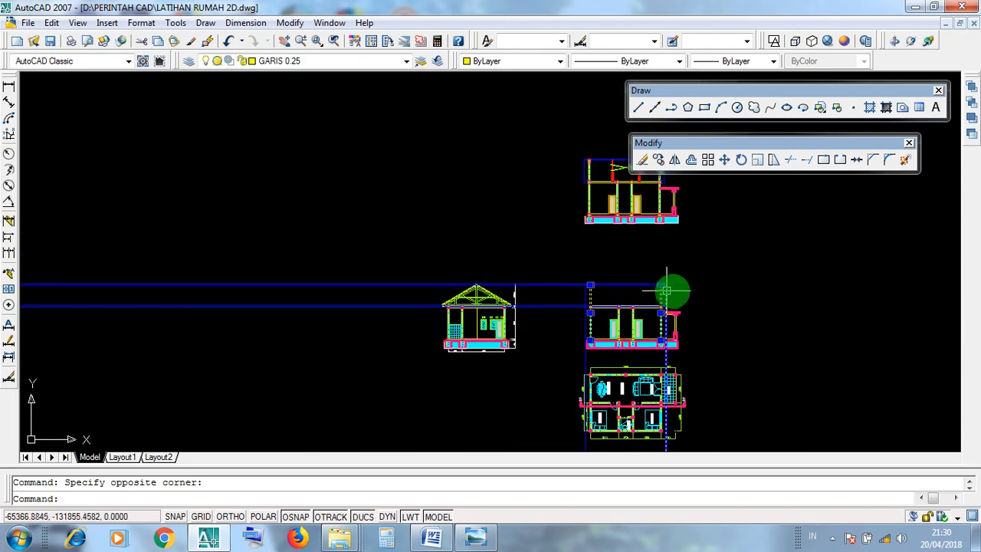
key(Escape)
Step: Review the truss section and the roofless section in the ATAP PELANA TUNGGAL drawing group
middle_drag(661, 271, 455, 245)
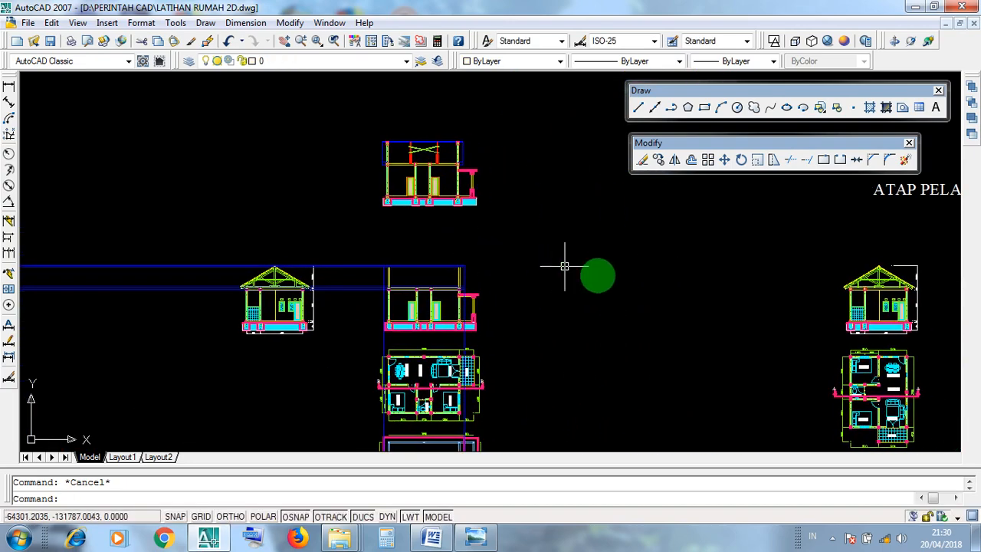
middle_drag(667, 289, 453, 277)
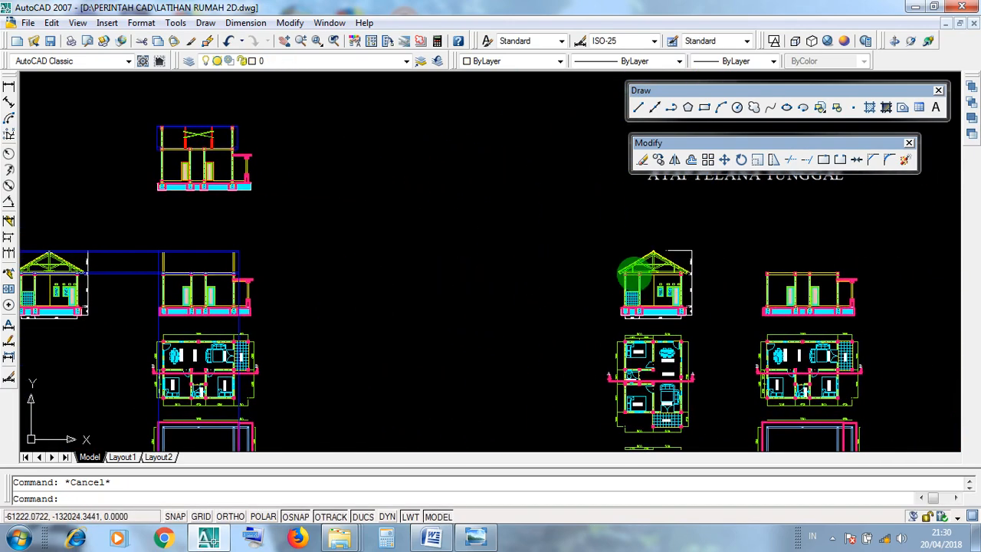
middle_drag(613, 271, 416, 278)
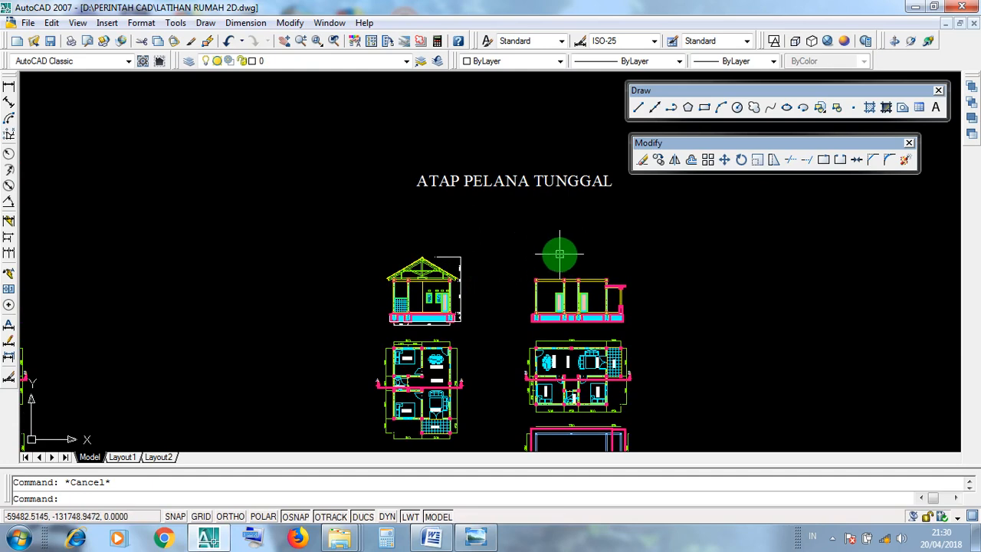
scroll(559, 254, up, 3)
scroll(559, 254, up, 1)
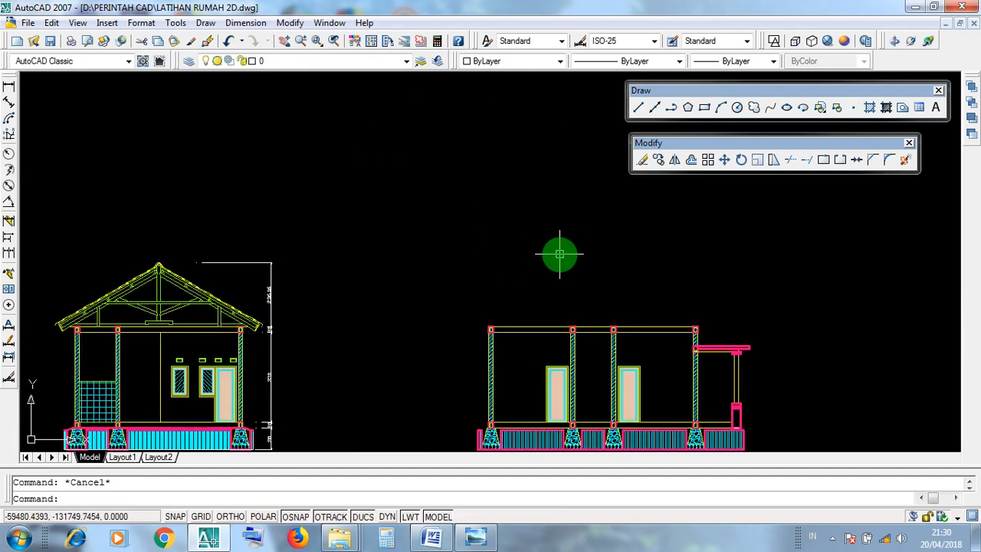
scroll(559, 254, down, 2)
middle_drag(575, 260, 542, 253)
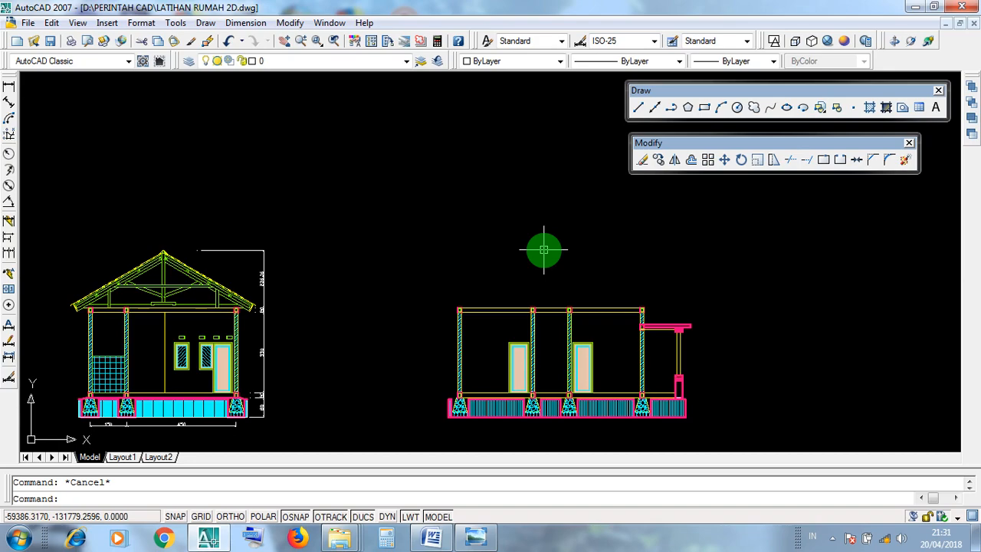
Step: Highlight the upper horizontal guide lines and examine where they start at the ridge of the truss section
scroll(536, 253, down, 3)
scroll(383, 242, up, 6)
click(371, 266)
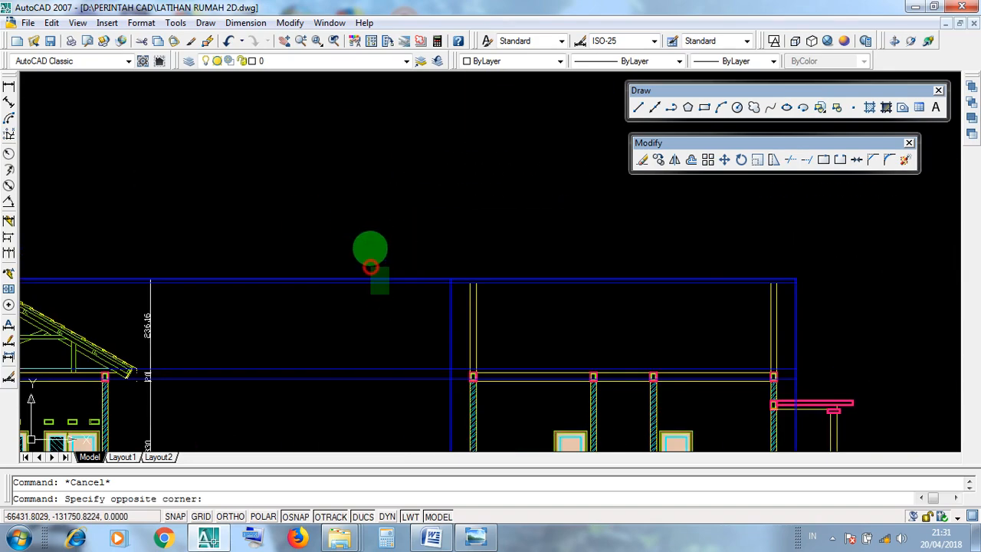
click(371, 255)
scroll(596, 278, up, 3)
scroll(306, 316, up, 3)
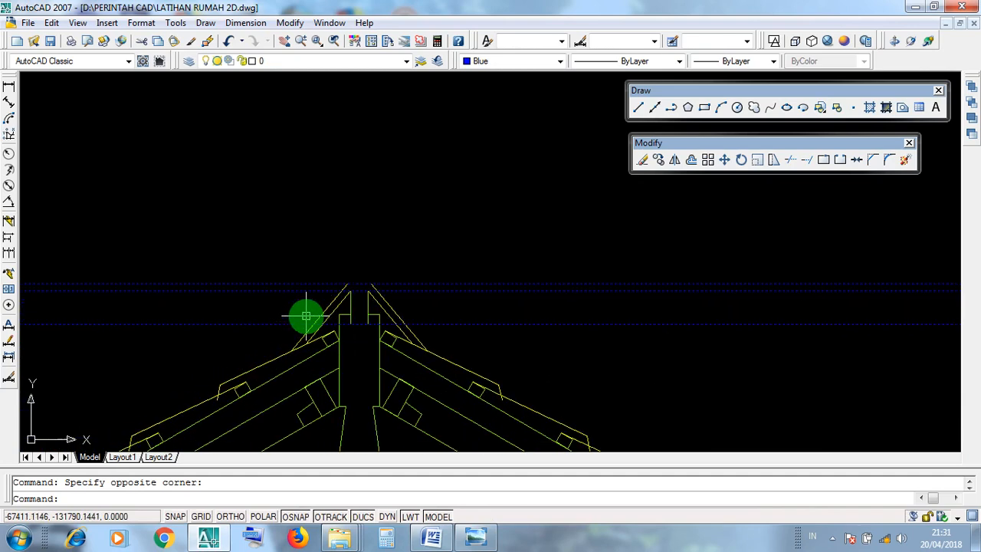
scroll(295, 253, up, 3)
click(293, 244)
click(453, 351)
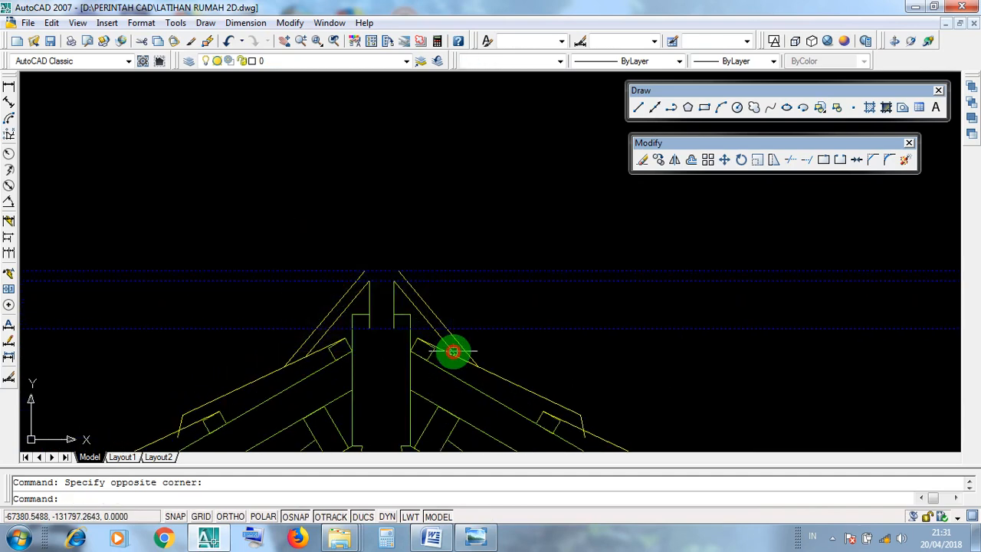
Step: Highlight the ridge cap and ridge beam lines of the truss section and compare them with the upper horizontal guide lines
click(434, 302)
click(419, 296)
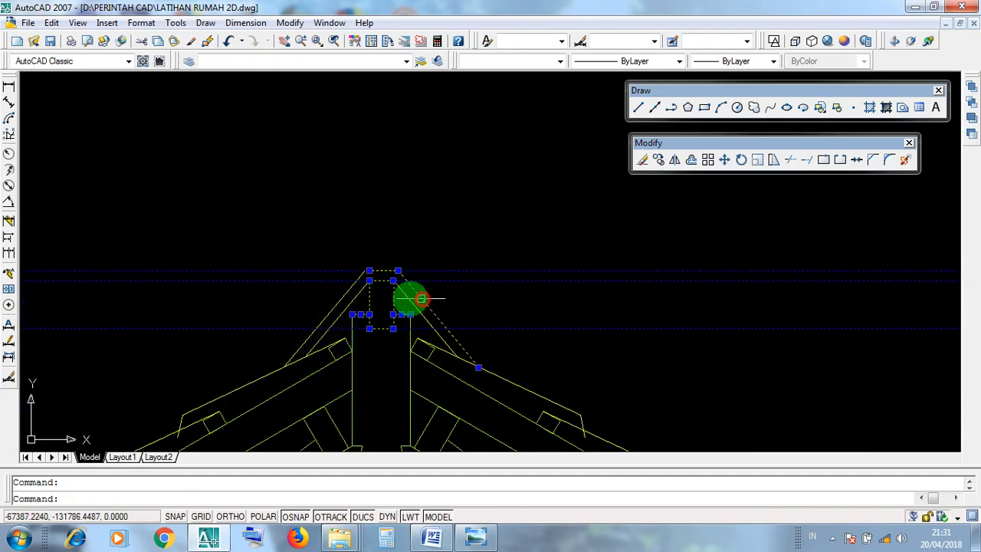
click(344, 297)
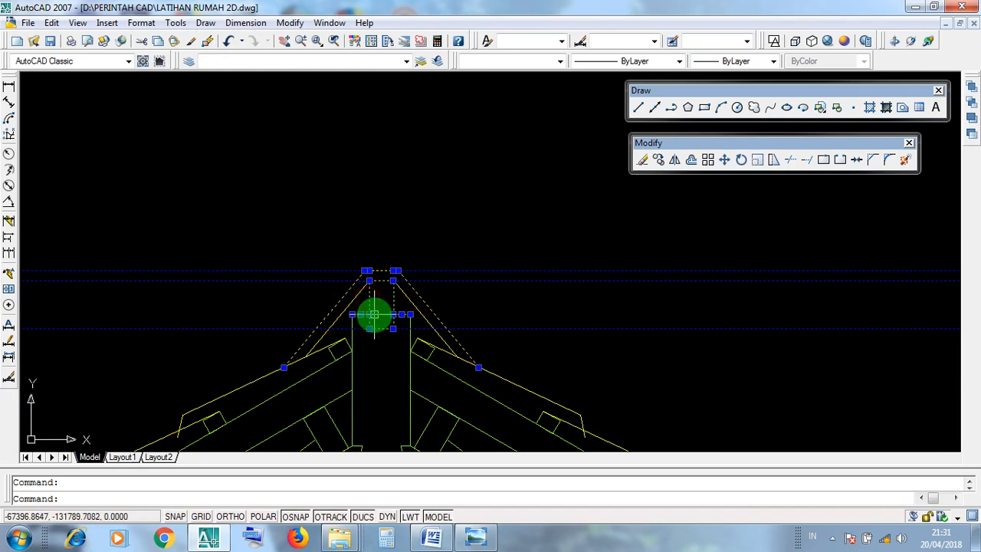
click(544, 351)
click(499, 233)
scroll(323, 308, down, 3)
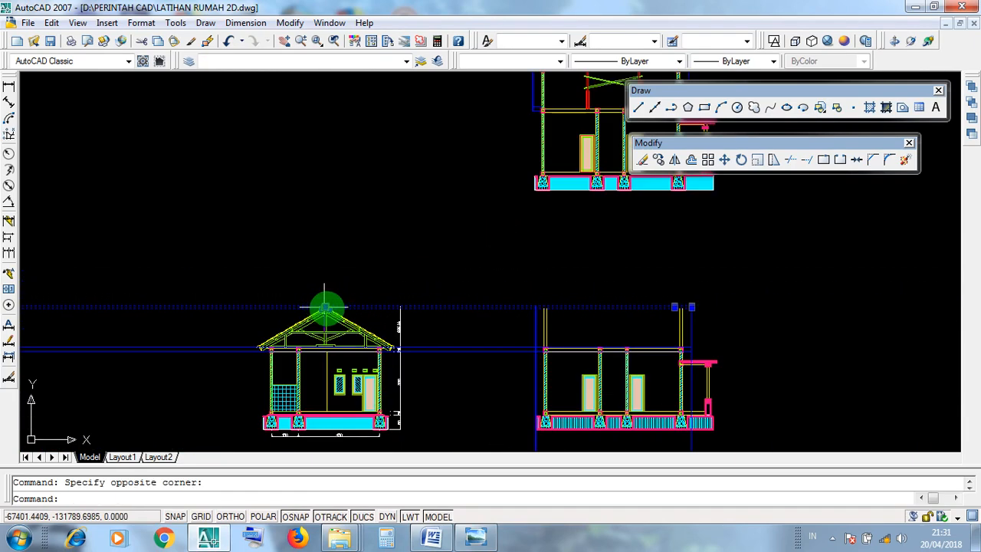
key(Escape)
Step: Examine the area between the extended gable walls and the guide lines in the section beside the truss section
mouse_move(613, 328)
middle_down()
mouse_move(230, 324)
mouse_move(546, 343)
middle_up()
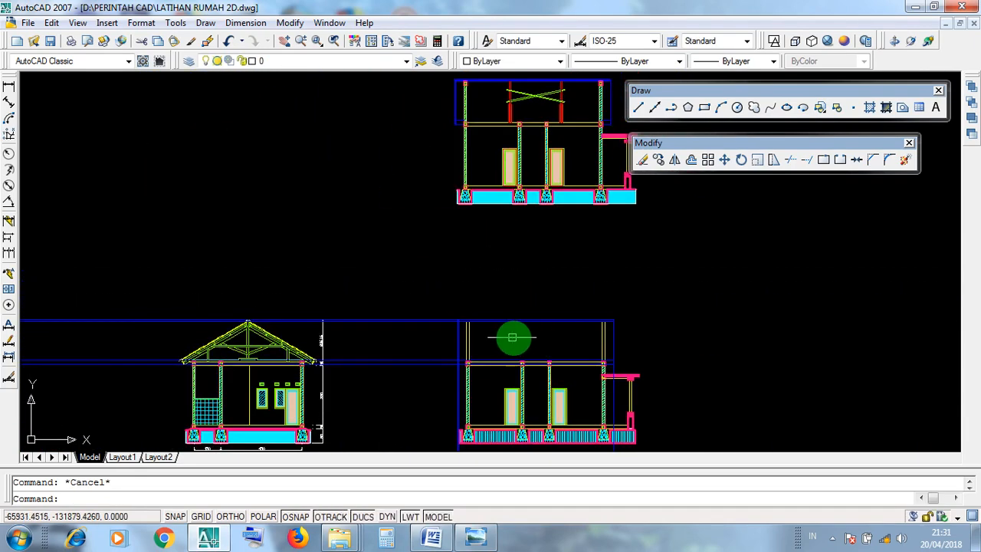
click(497, 274)
key(Escape)
click(454, 321)
scroll(454, 321, down, 2)
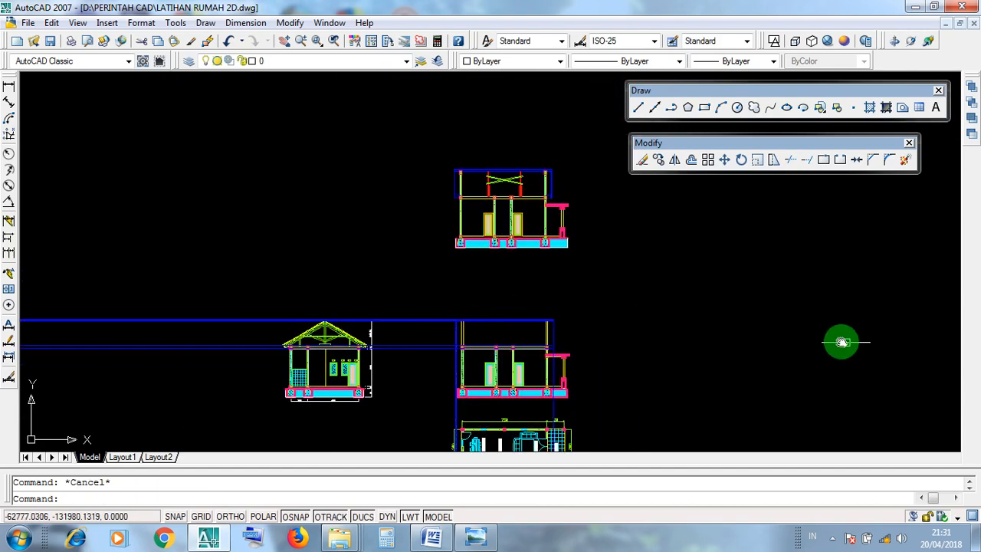
Step: Examine the empty roof area above the roofless section in the ATAP PELANA TUNGGAL group
middle_drag(849, 344, 337, 334)
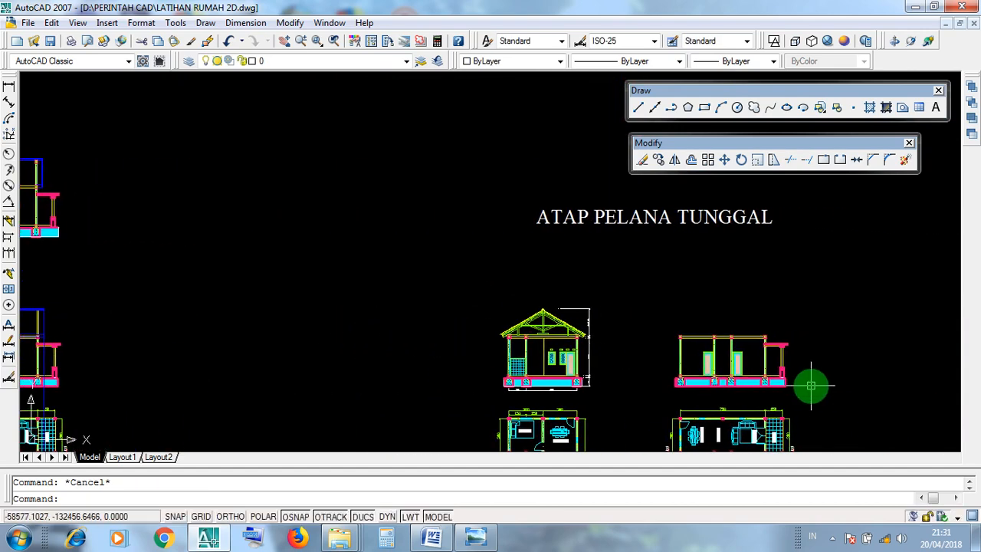
scroll(810, 383, up, 4)
scroll(762, 350, down, 3)
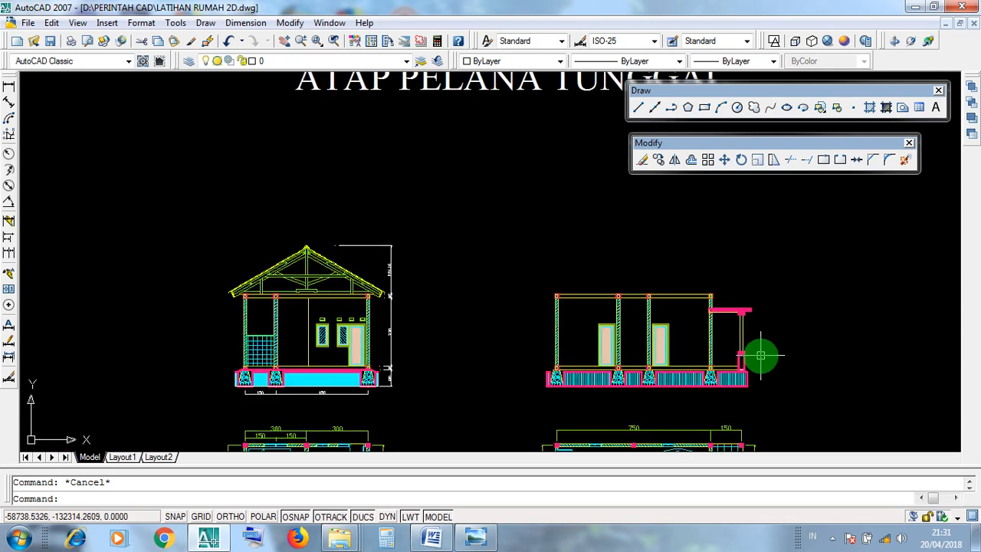
click(771, 356)
click(539, 276)
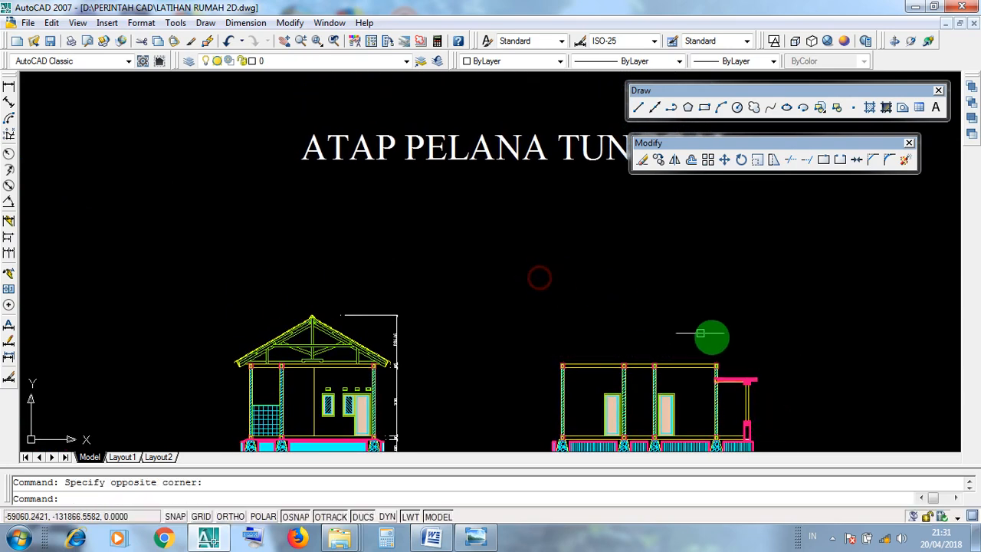
click(759, 349)
click(534, 260)
middle_drag(543, 267, 544, 247)
click(732, 310)
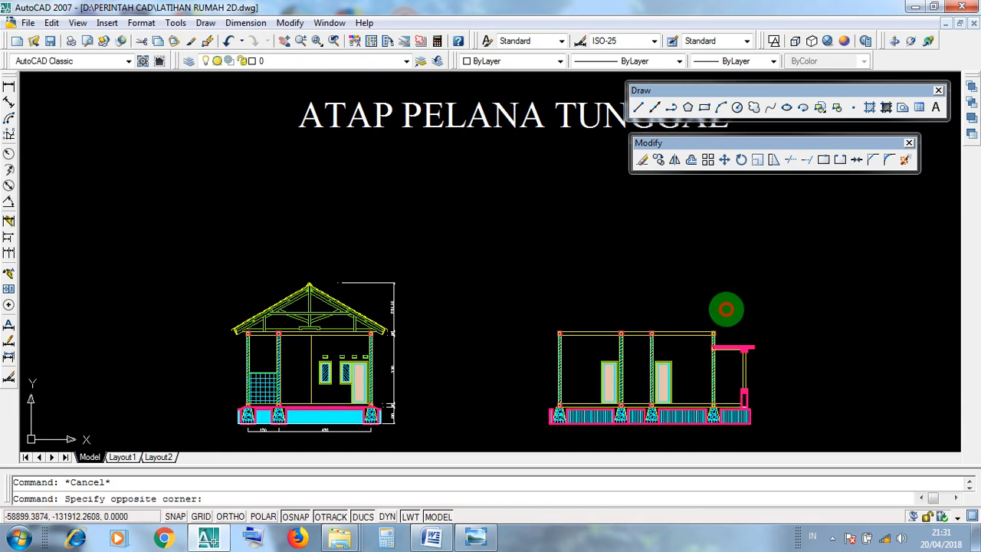
click(548, 255)
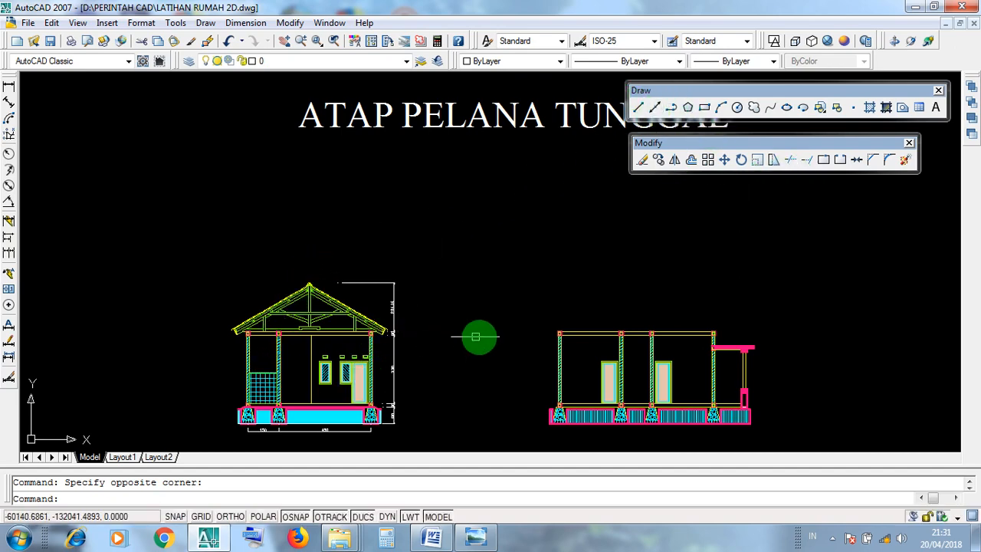
Step: Highlight the upper and lower horizontal guide lines running through the finished truss section and its neighbouring section
scroll(459, 337, down, 4)
scroll(169, 322, up, 2)
click(169, 323)
click(149, 288)
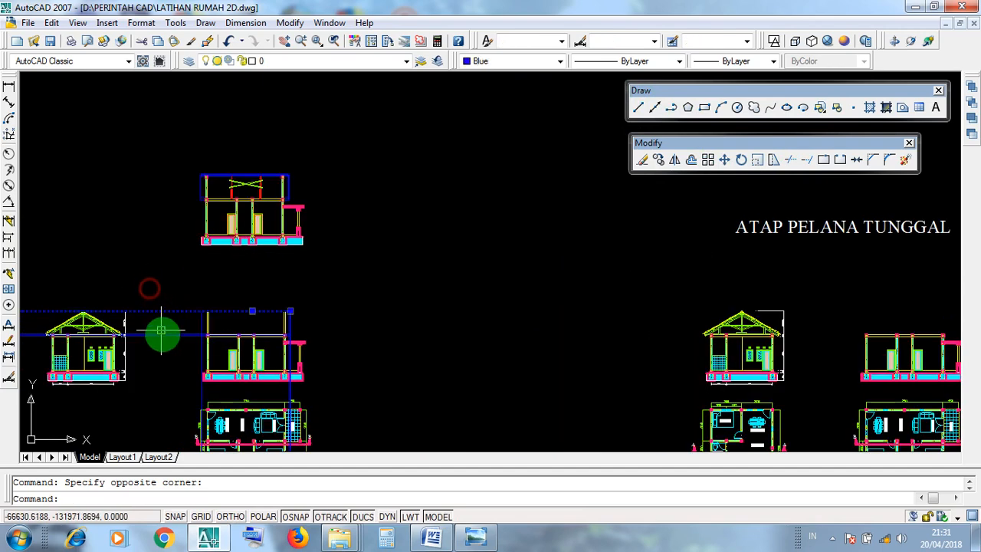
middle_drag(157, 325, 468, 309)
click(243, 336)
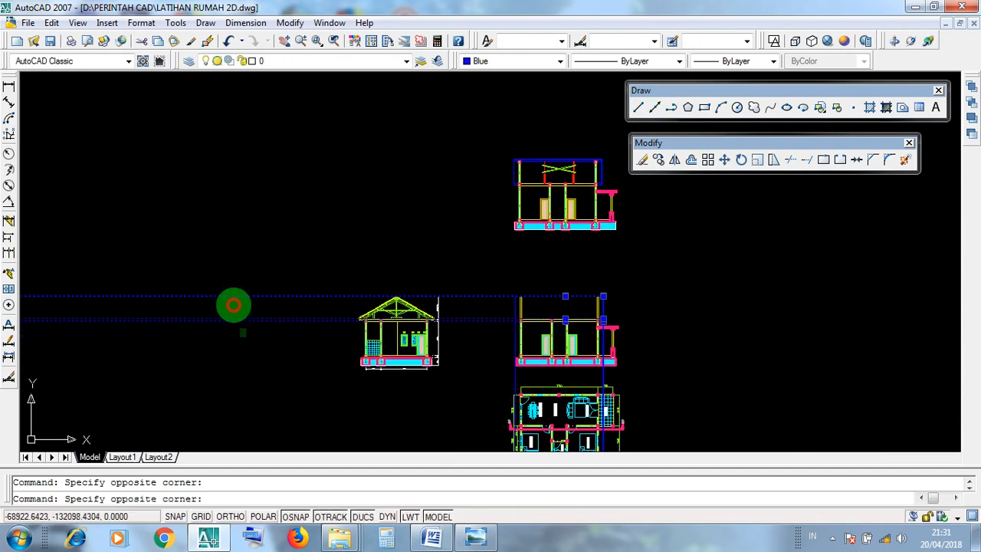
key(Escape)
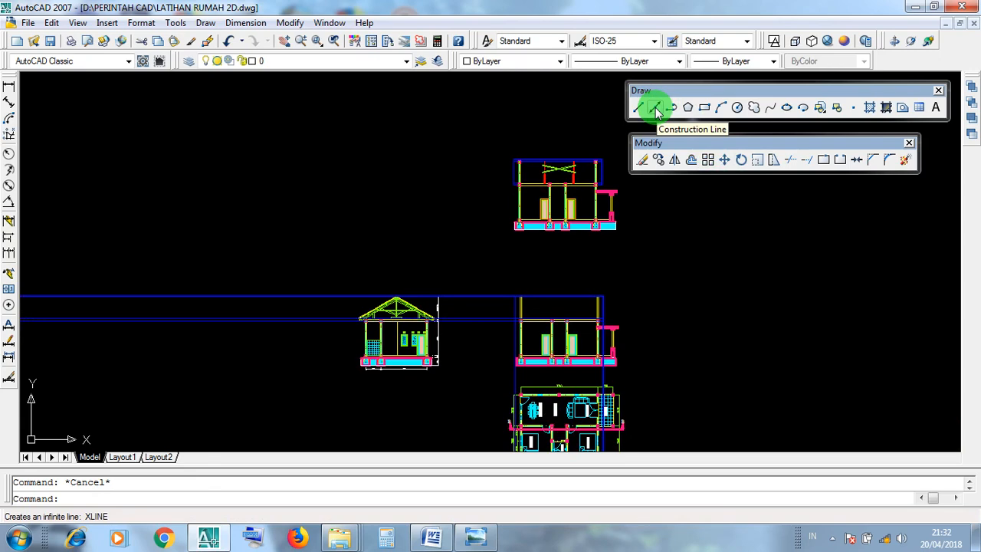
Step: Turn on Ortho mode in preparation for drawing construction lines in the ATAP PELANA TUNGGAL group
middle_drag(832, 329, 313, 329)
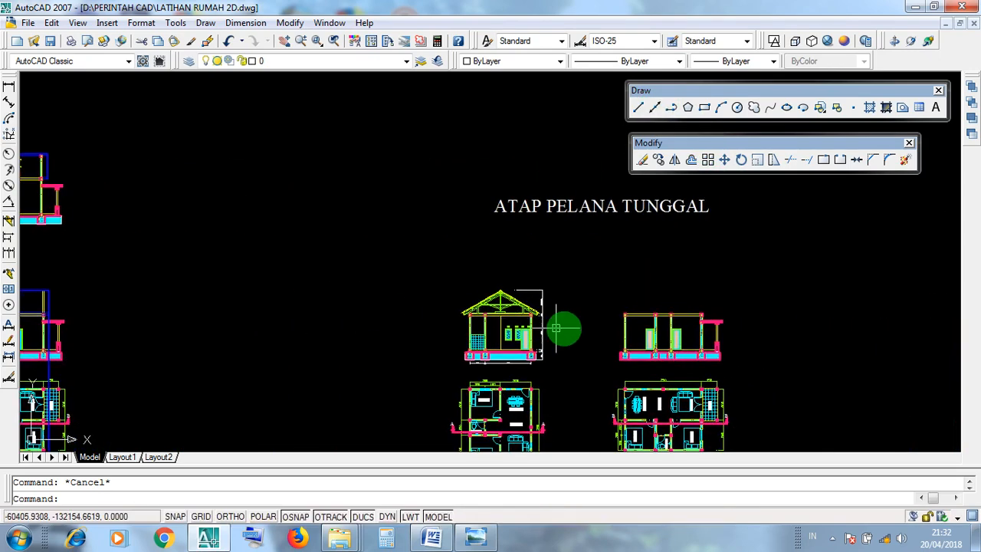
scroll(705, 318, up, 3)
middle_drag(587, 268, 587, 281)
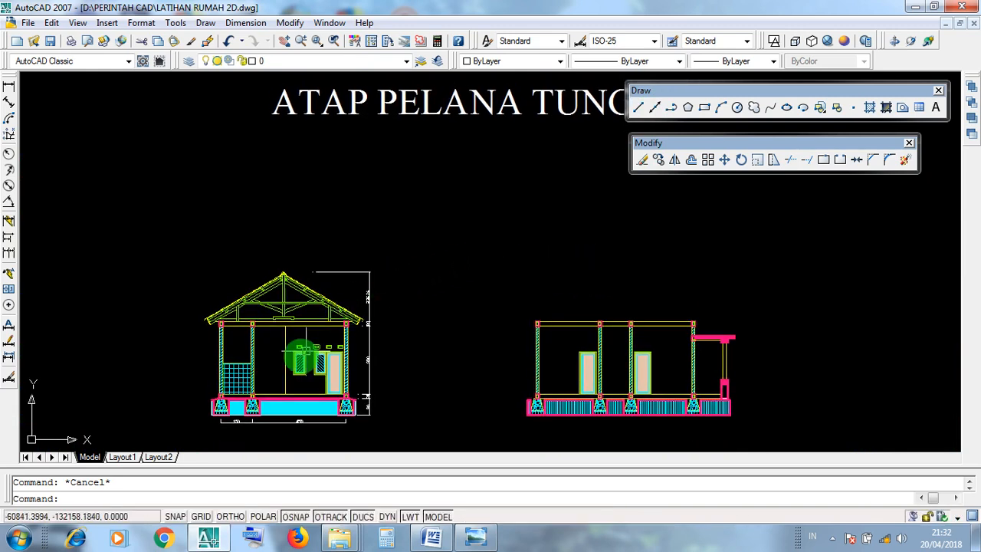
click(230, 516)
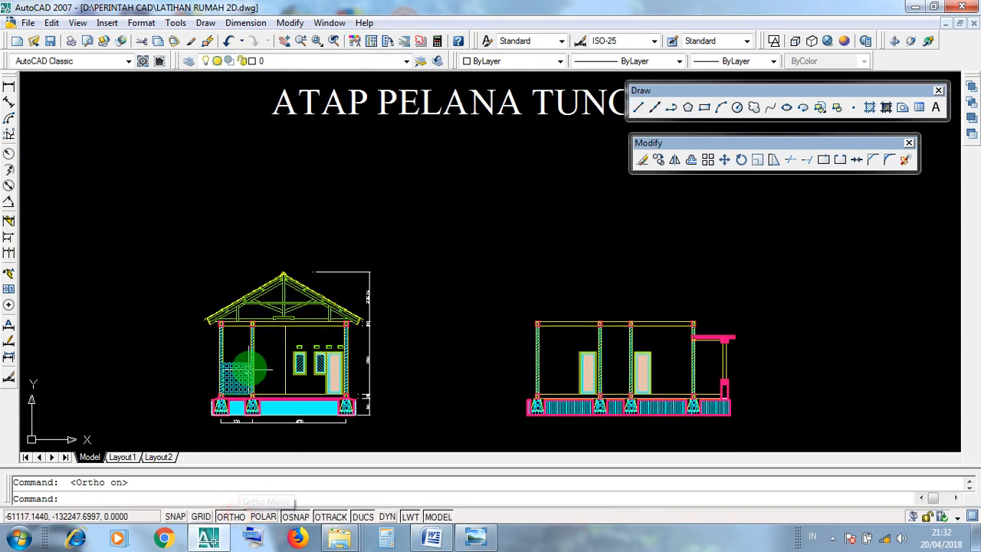
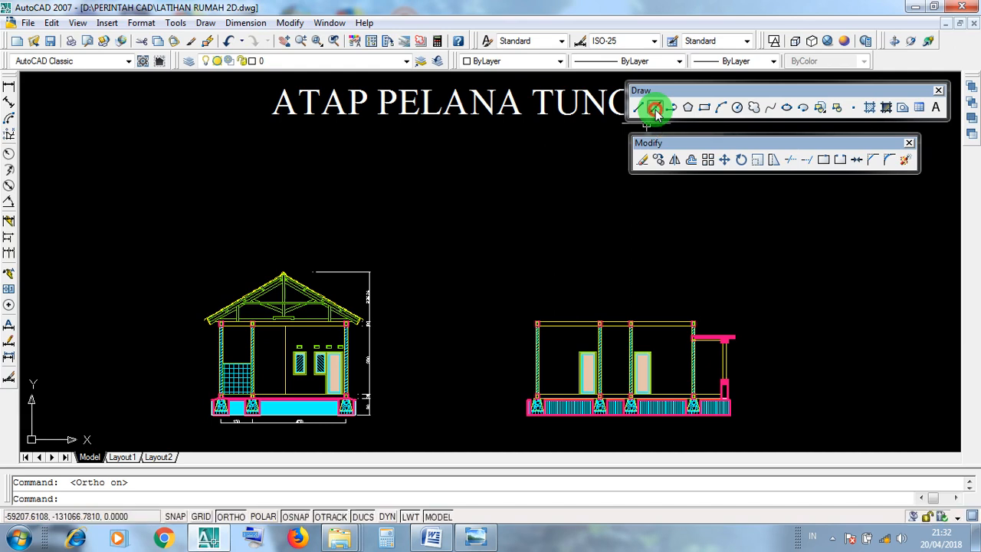
click(656, 110)
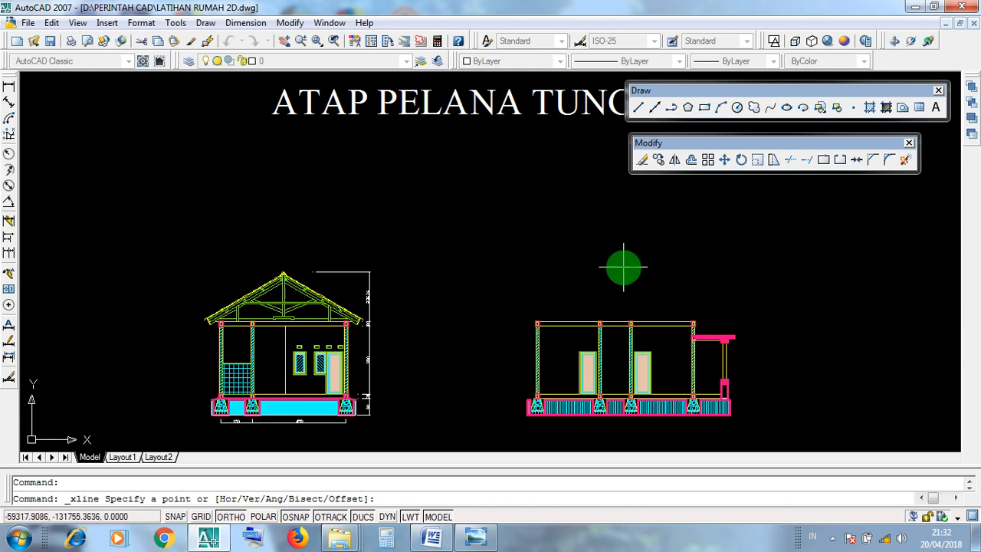
key(Escape)
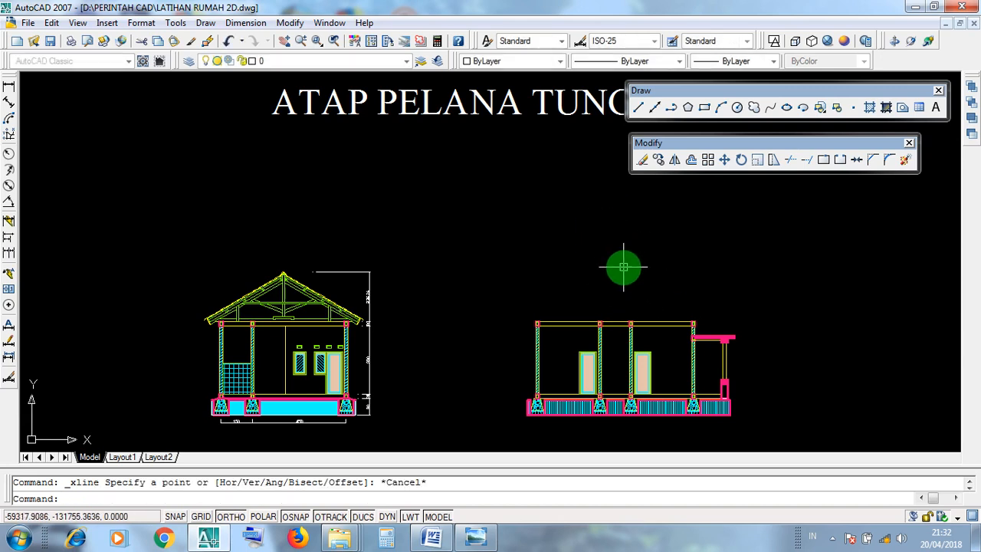
Step: Point out the empty roof area above the roofless section and the neighbouring truss section in the ATAP PELANA TUNGGAL group
click(528, 256)
click(699, 300)
click(177, 262)
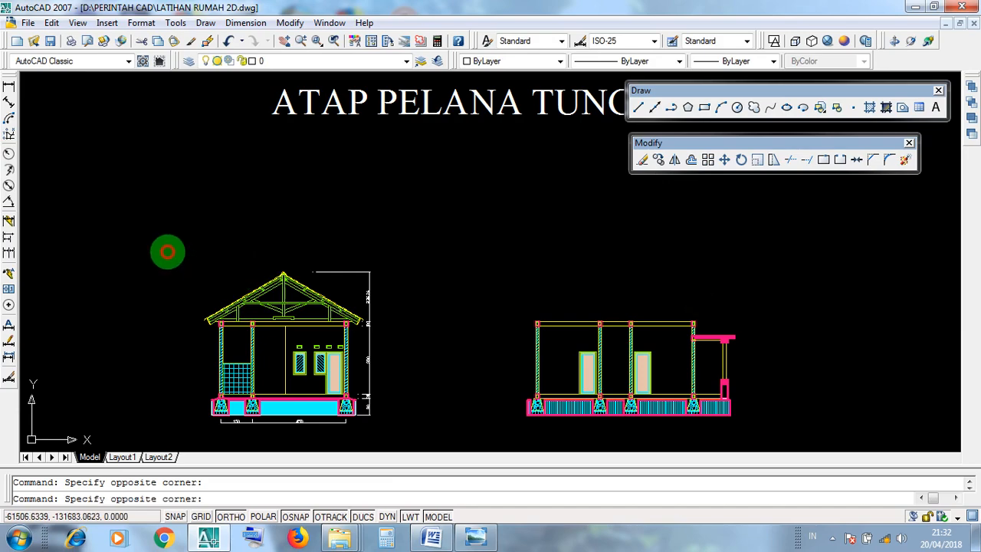
click(436, 441)
key(Escape)
Step: Review the whole roofless B-B section together with the floor plan below it
mouse_move(434, 439)
middle_down()
mouse_move(394, 324)
mouse_move(449, 276)
mouse_move(368, 329)
middle_up()
click(315, 199)
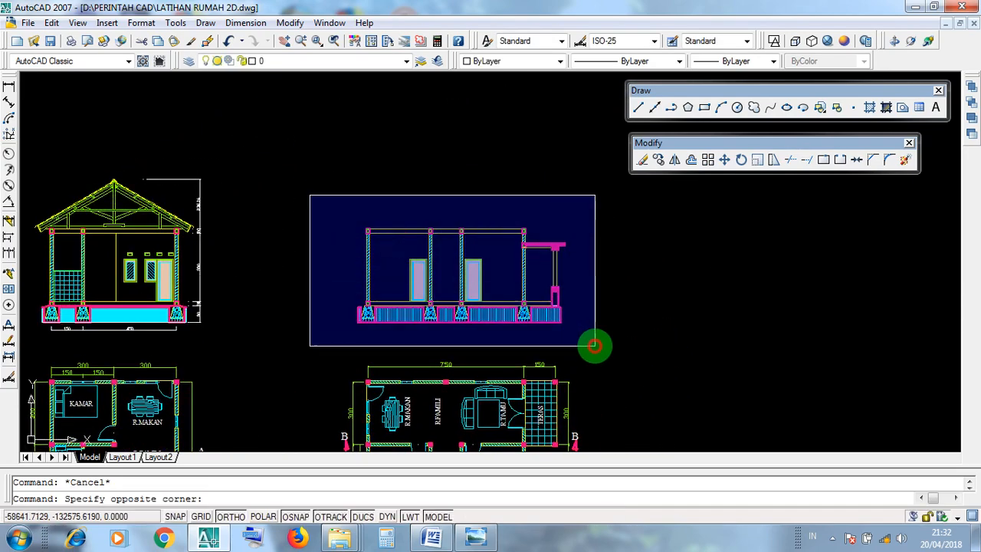
click(591, 339)
middle_drag(519, 335, 333, 241)
scroll(323, 243, down, 3)
scroll(335, 333, up, 3)
scroll(361, 314, down, 1)
mouse_move(376, 311)
middle_down()
mouse_move(406, 422)
mouse_move(440, 398)
mouse_move(447, 361)
mouse_move(399, 288)
mouse_move(440, 335)
mouse_move(451, 315)
middle_up()
scroll(440, 335, up, 2)
key(Escape)
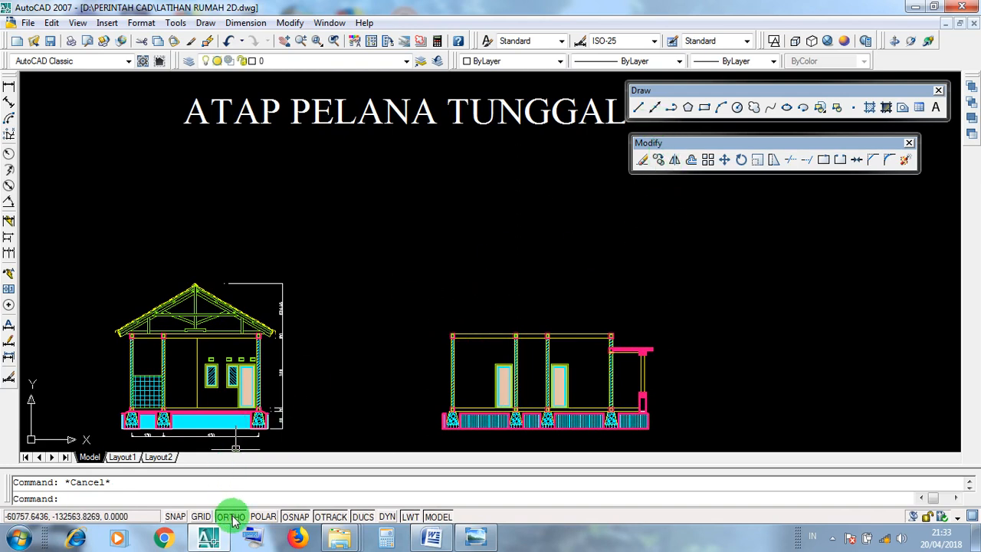
Step: Draw a horizontal construction line through the midpoint of the ridge cap's top edge on the truss section
click(654, 109)
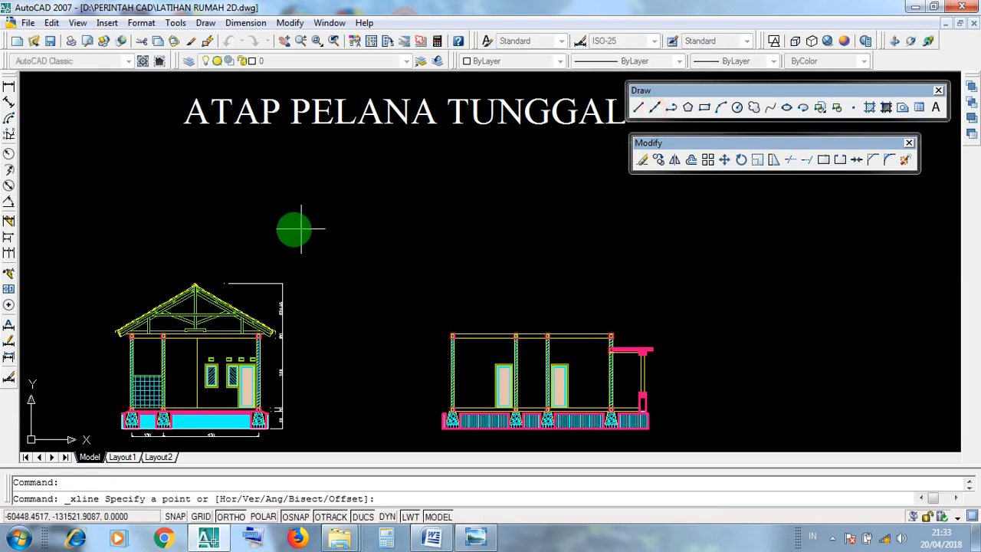
scroll(184, 282, up, 5)
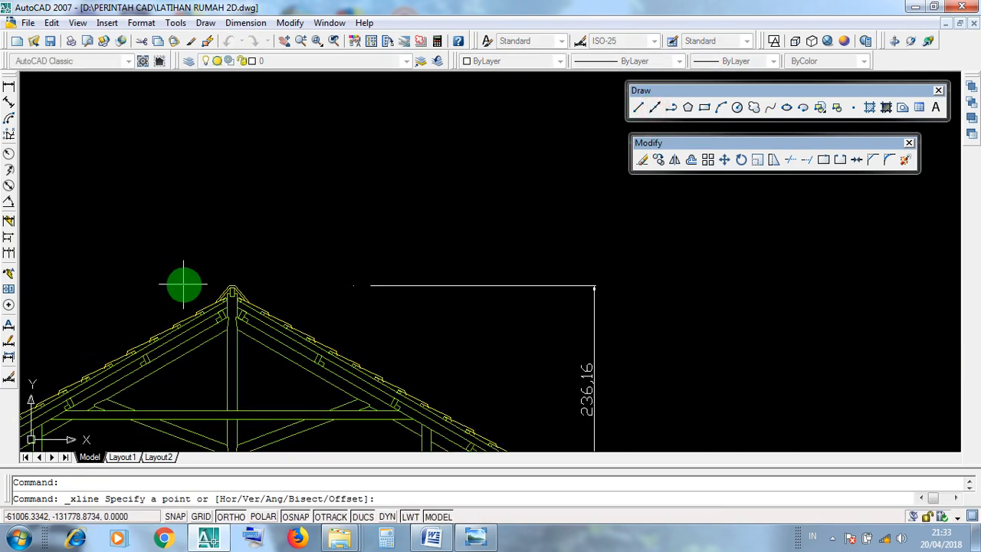
scroll(197, 286, up, 4)
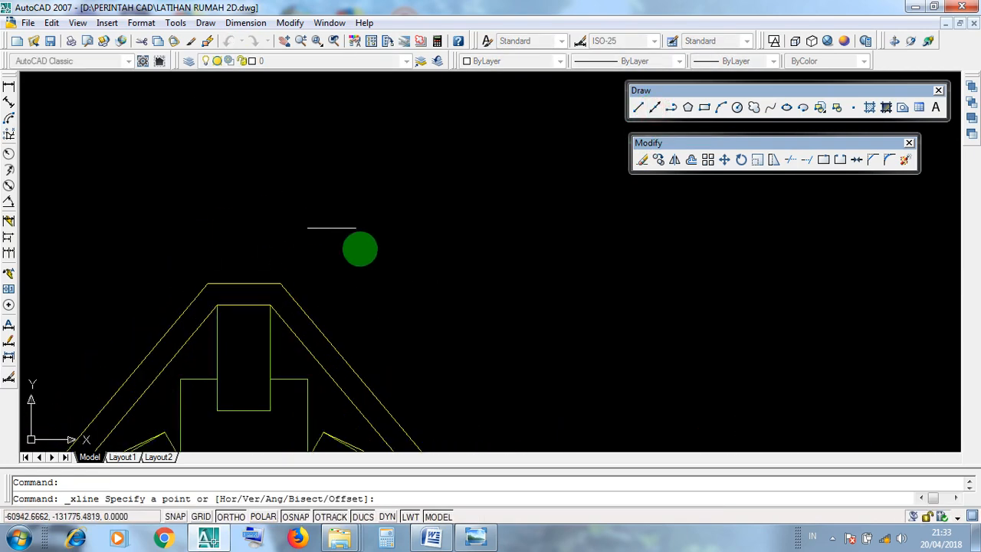
scroll(375, 286, up, 4)
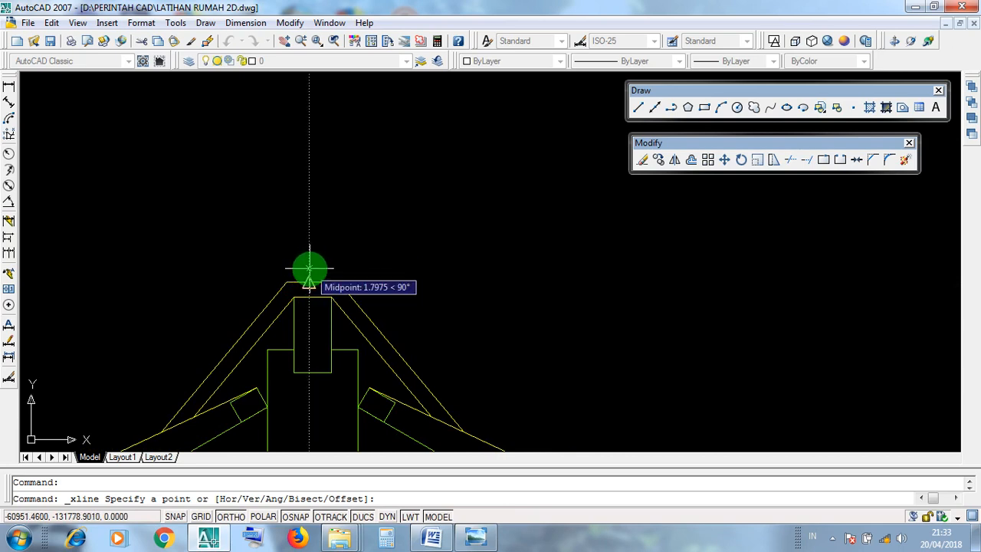
scroll(309, 269, up, 2)
click(309, 289)
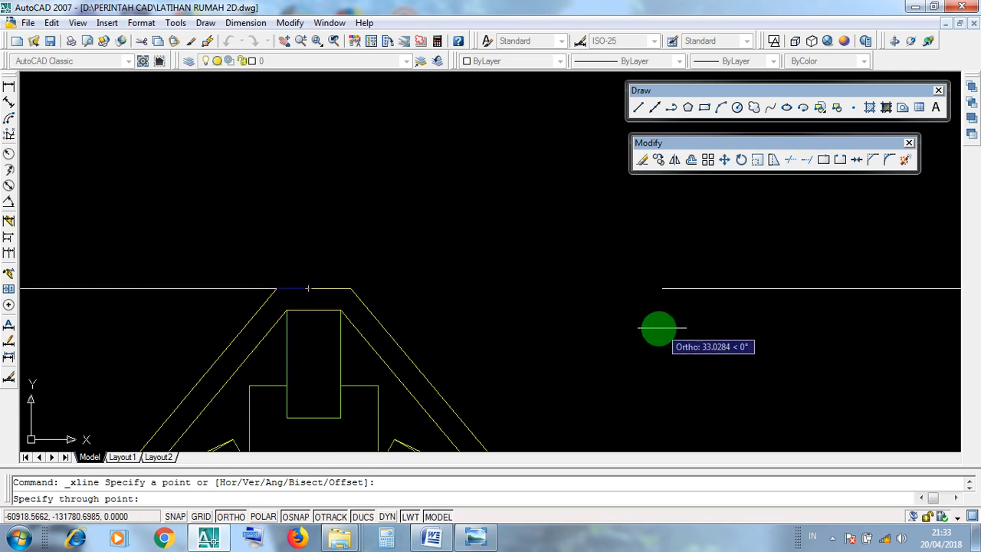
click(635, 286)
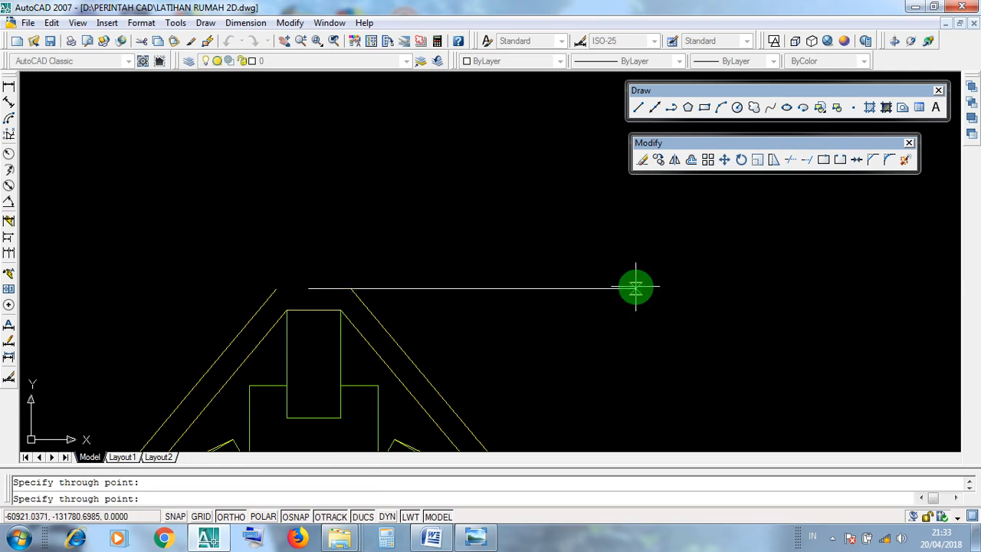
key(Return)
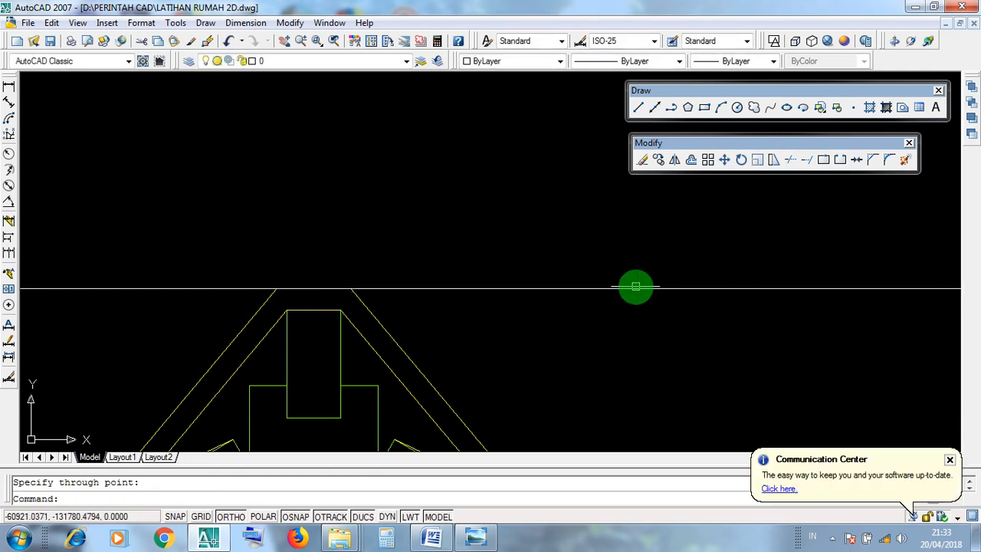
Step: Check how the new horizontal construction line runs from the truss ridge across and above the roofless section
middle_drag(534, 325, 518, 274)
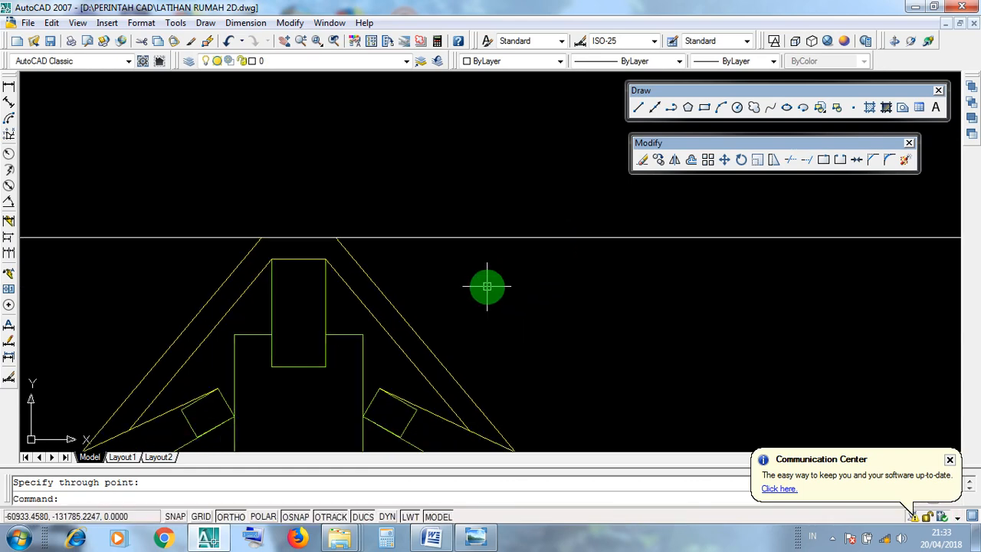
scroll(485, 285, down, 3)
scroll(563, 285, down, 5)
middle_drag(658, 300, 439, 305)
click(592, 322)
click(554, 234)
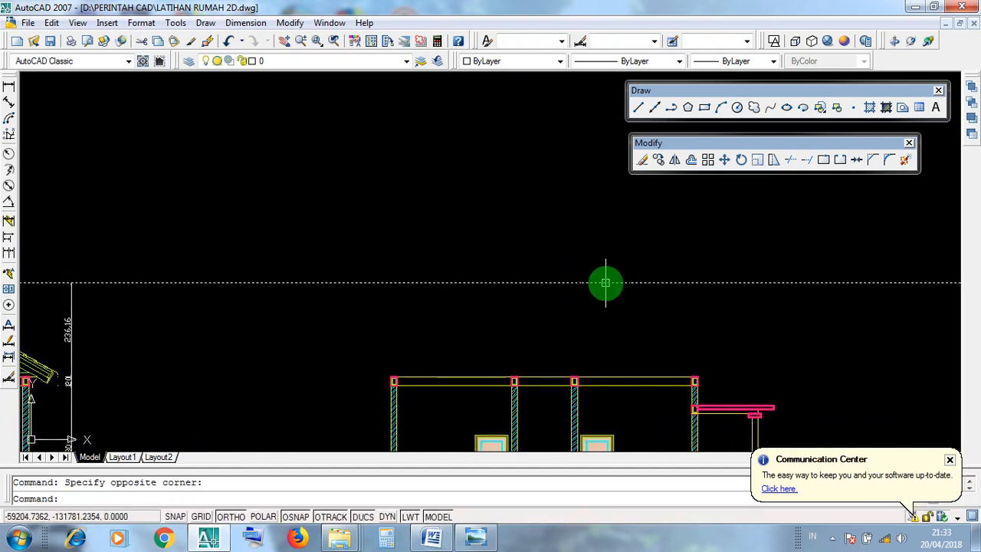
scroll(605, 280, down, 2)
scroll(606, 282, down, 2)
key(Escape)
click(488, 253)
click(694, 400)
key(Escape)
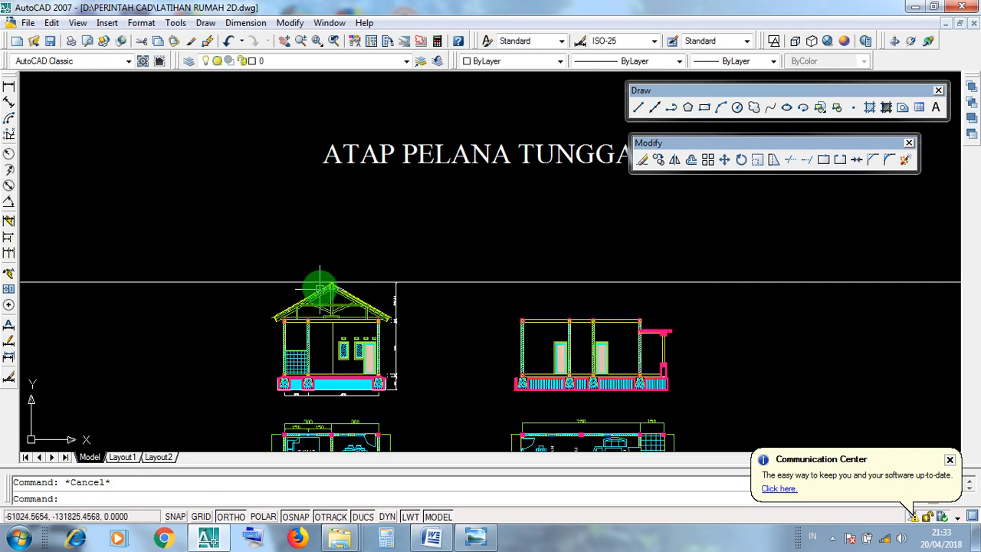
Step: Draw a horizontal construction line through the midpoint of the ridge board's top edge on the truss section
scroll(317, 286, up, 4)
scroll(350, 274, up, 6)
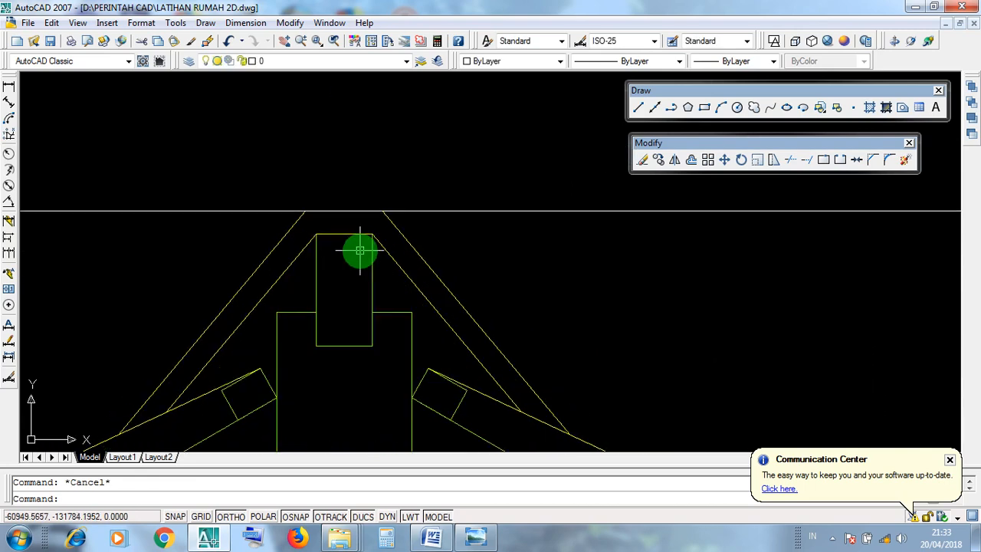
middle_drag(360, 251, 392, 263)
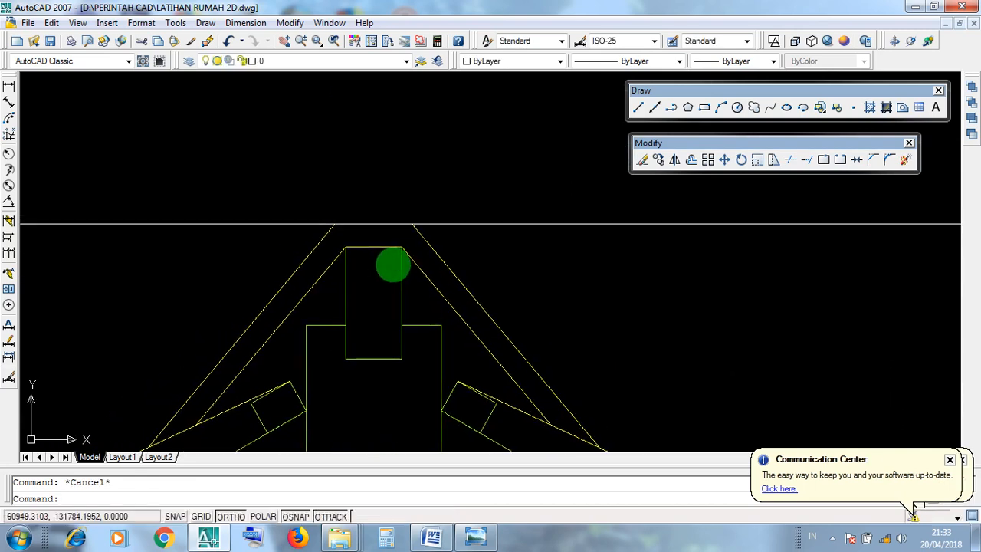
click(656, 108)
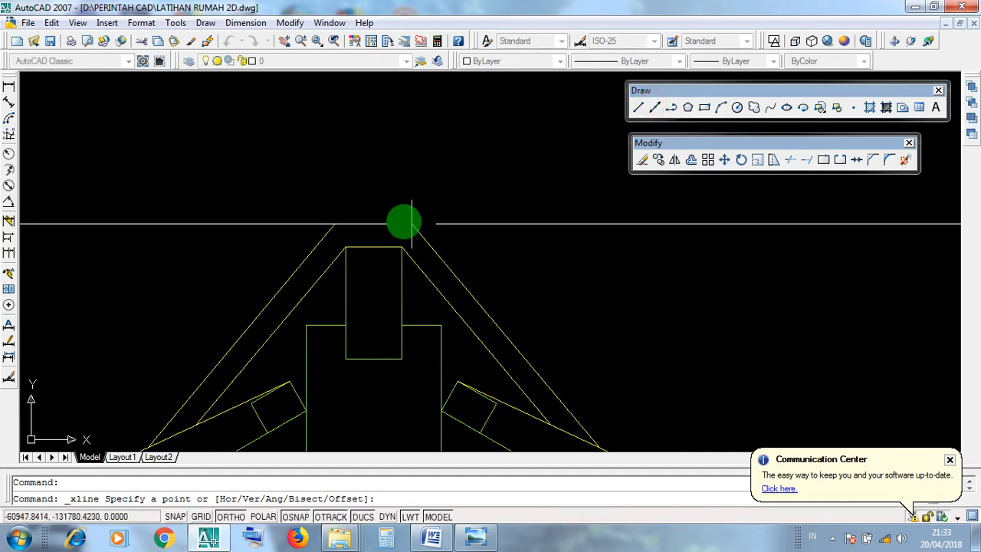
click(373, 247)
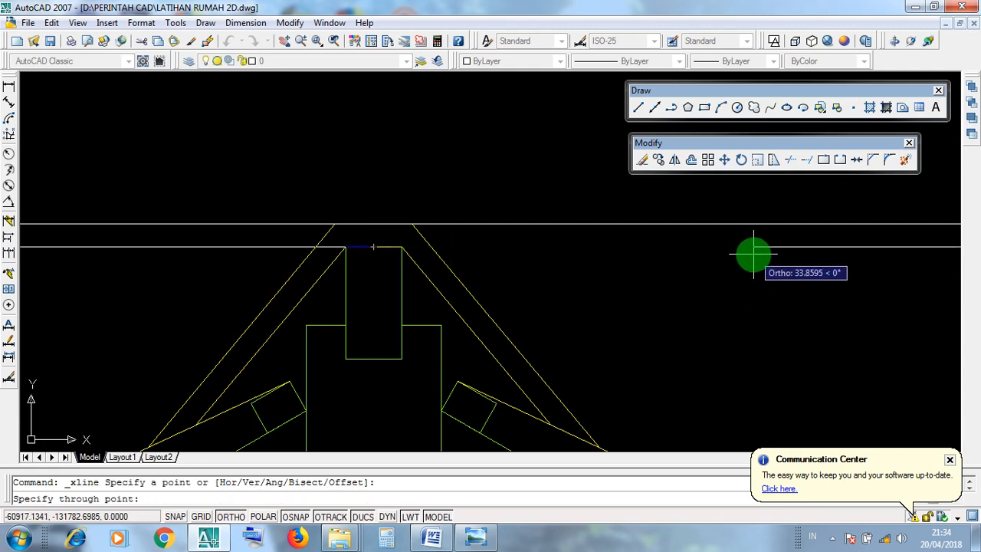
click(761, 247)
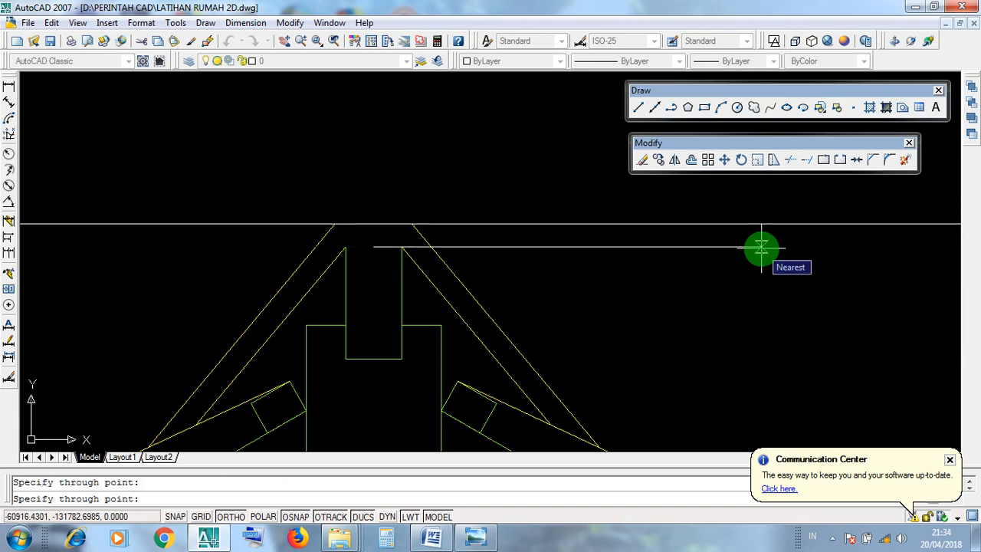
key(Return)
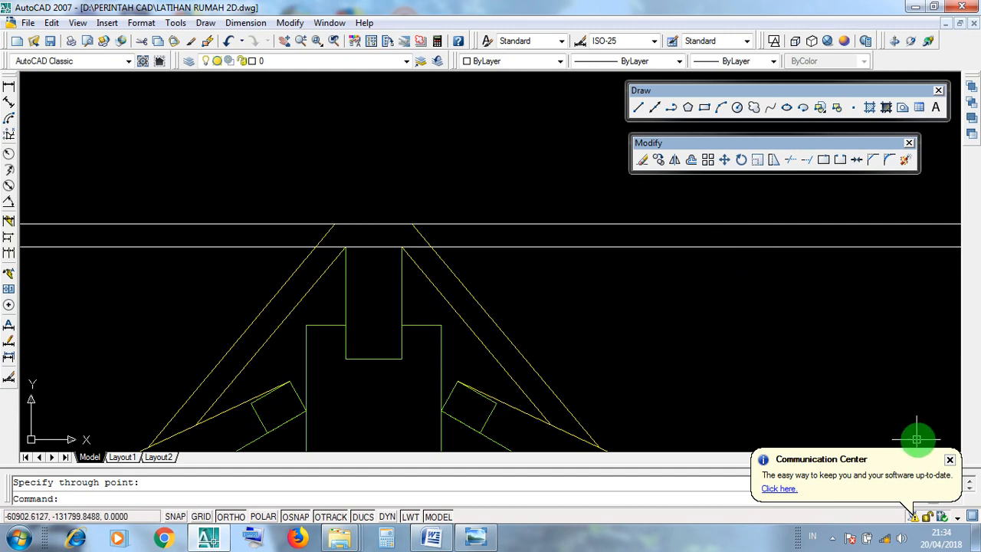
click(949, 459)
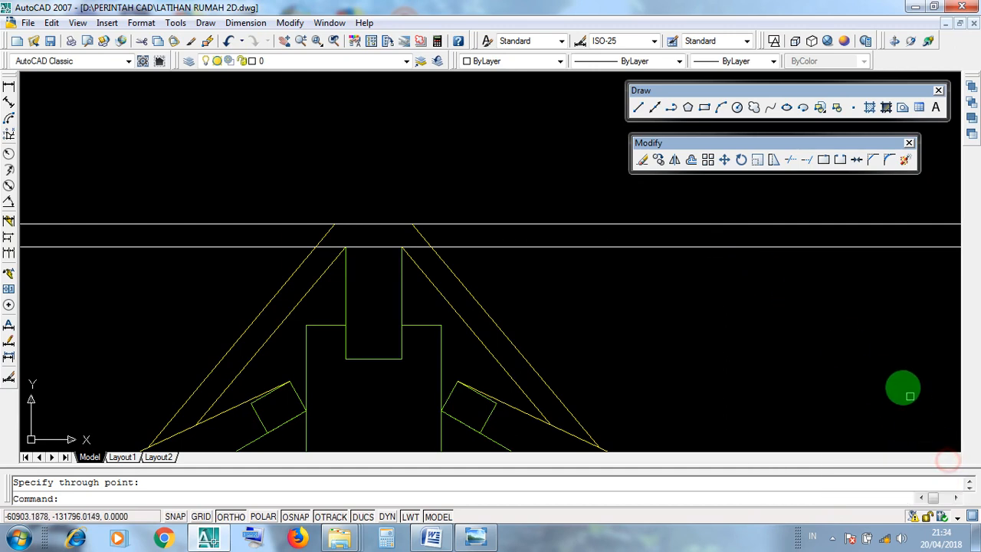
Step: Draw a horizontal construction line through the midpoint of the ridge board's bottom edge on the truss section
click(655, 109)
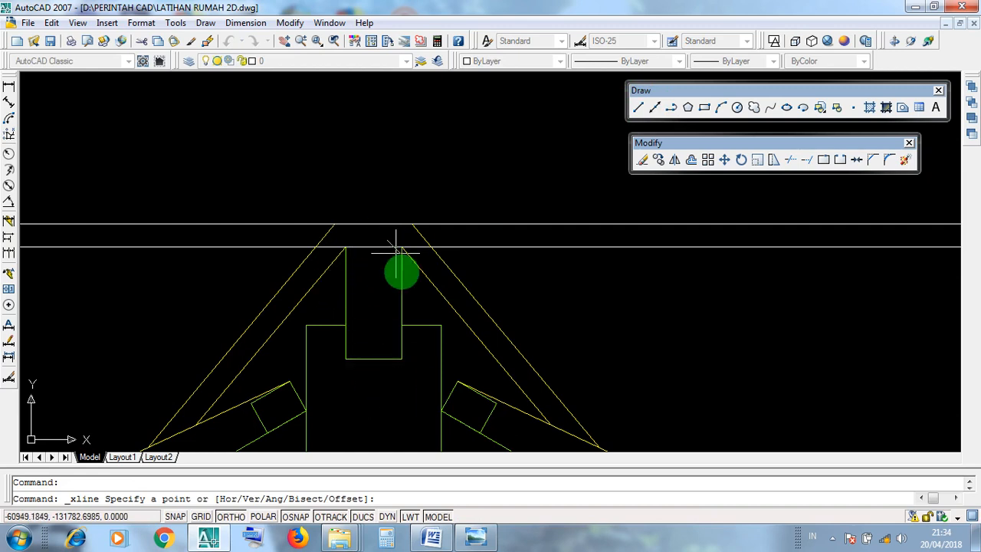
click(373, 359)
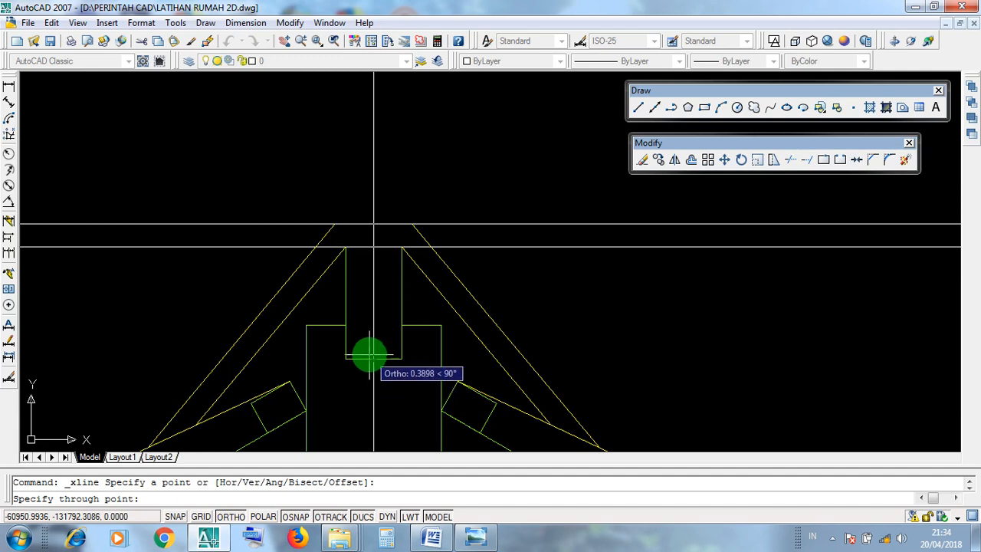
click(775, 359)
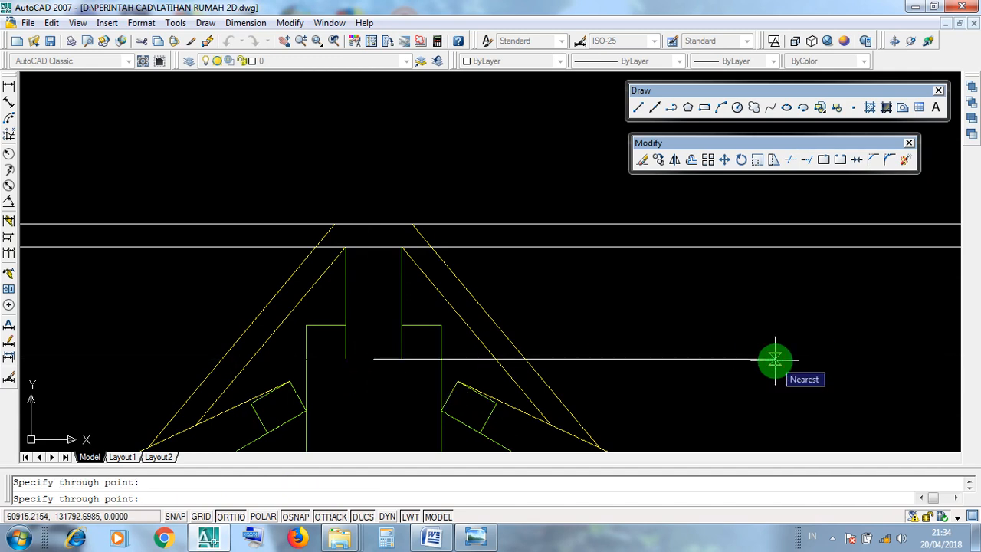
key(Return)
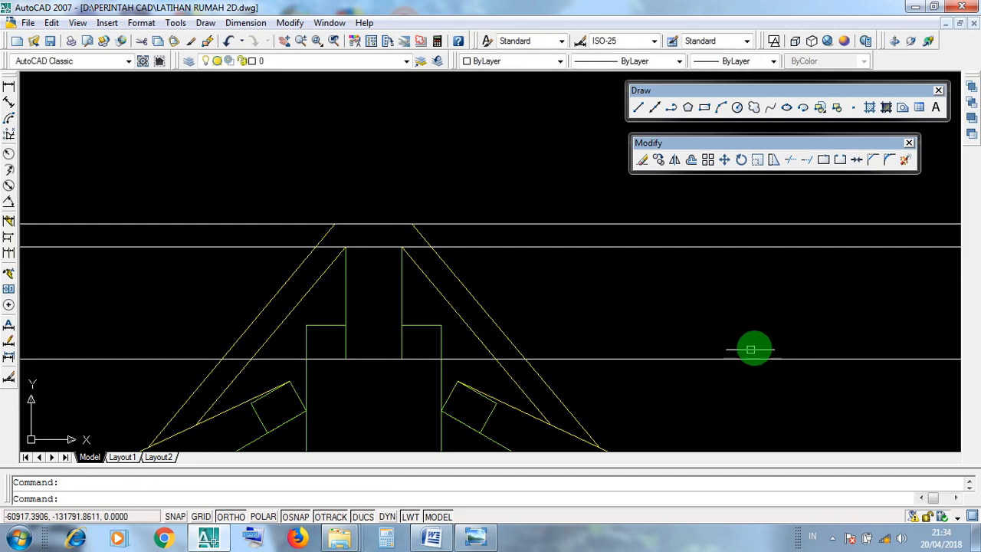
Step: Select the three horizontal construction lines at the truss ridge to highlight them
middle_drag(686, 381, 653, 409)
click(652, 408)
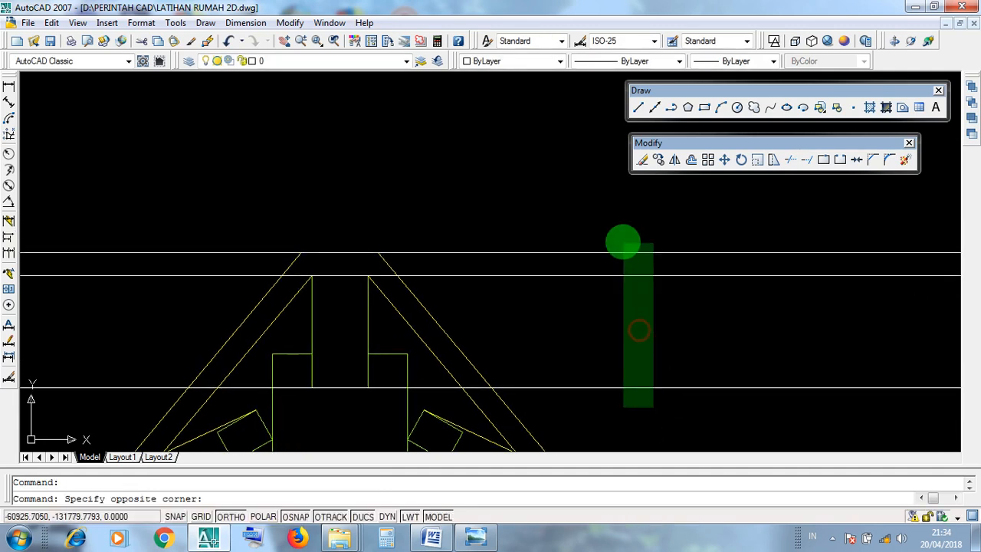
click(618, 230)
click(434, 329)
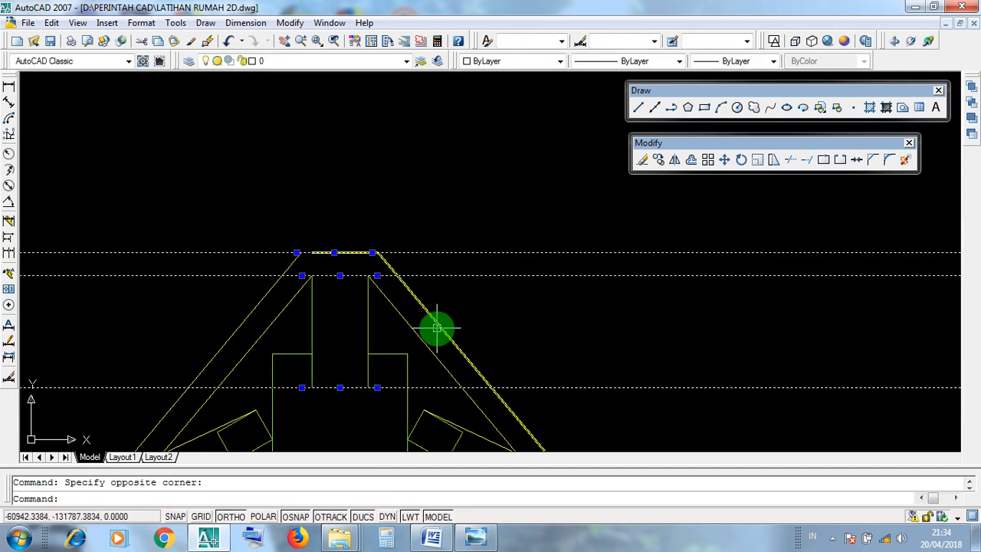
scroll(436, 329, down, 2)
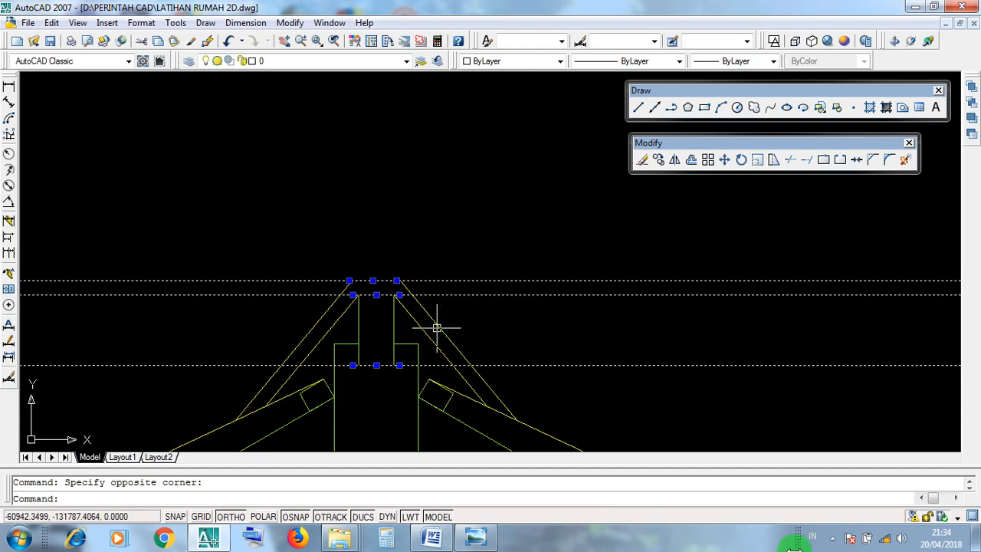
click(833, 538)
right_click(855, 445)
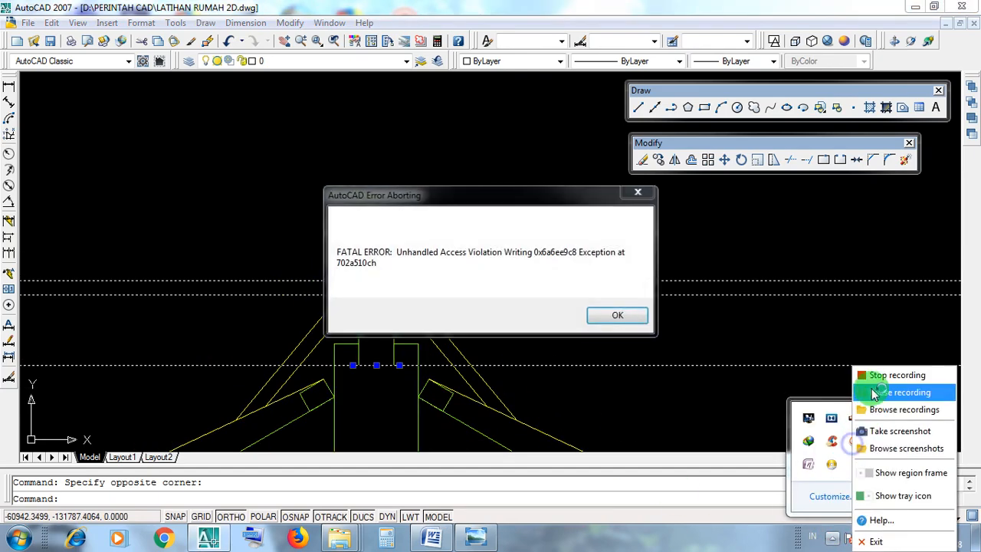
click(871, 392)
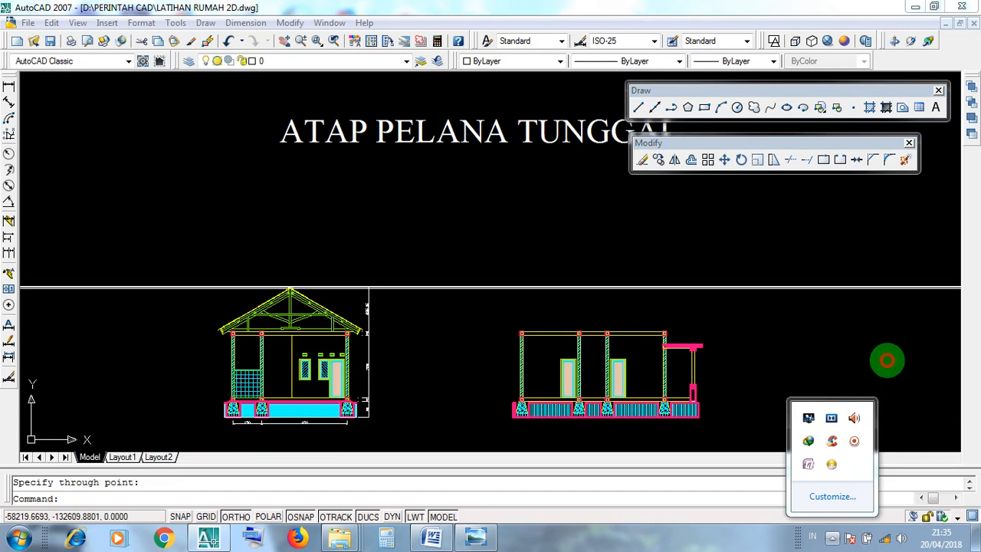
click(823, 352)
click(810, 363)
Step: Examine the horizontal construction lines at the truss ridge and where they pass above the roofless section
scroll(689, 390, up, 3)
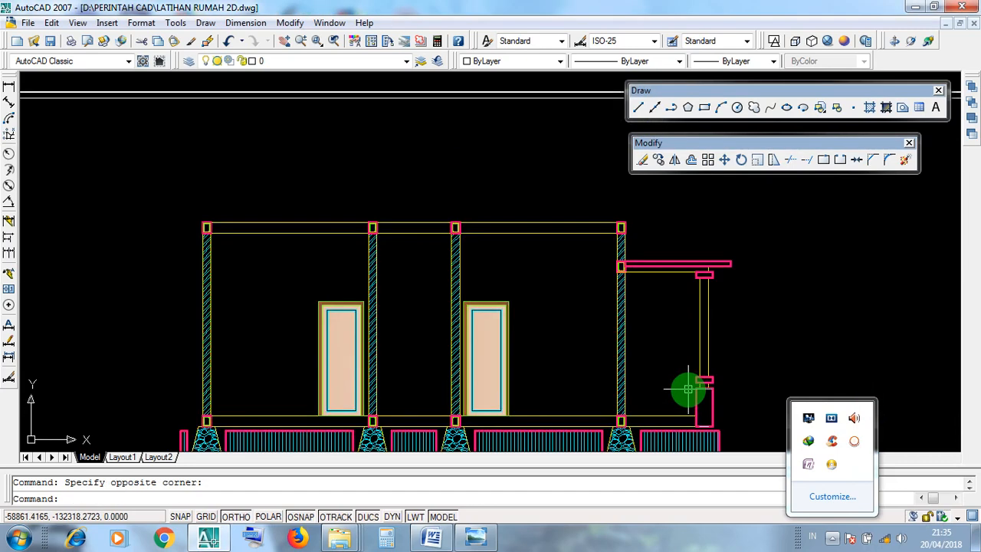
scroll(688, 389, down, 3)
scroll(398, 331, up, 6)
click(341, 245)
click(422, 307)
scroll(423, 306, down, 3)
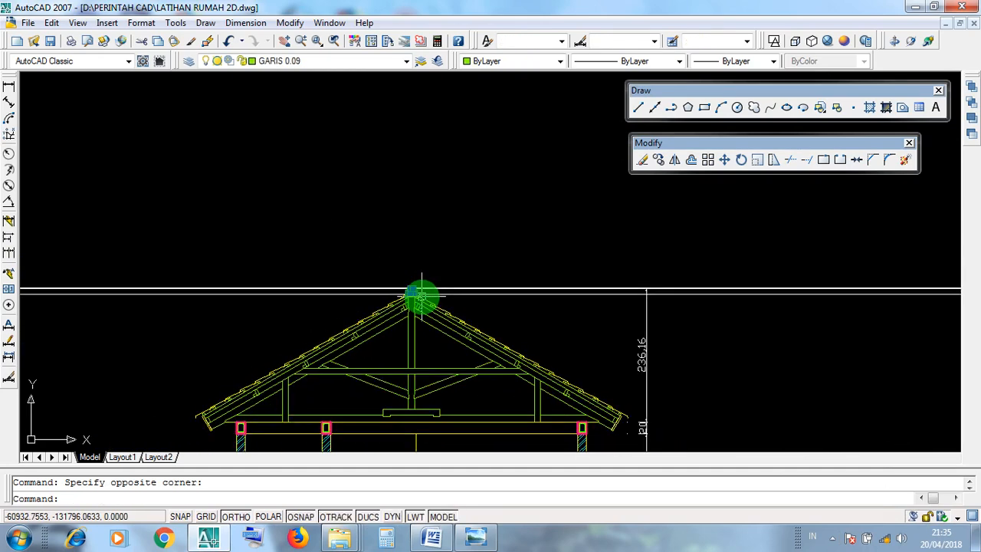
scroll(421, 295, down, 3)
key(Escape)
Step: Point out the roofless section and the empty roof area crossed by the ridge construction lines
middle_drag(717, 341, 475, 243)
click(540, 331)
click(525, 290)
click(367, 200)
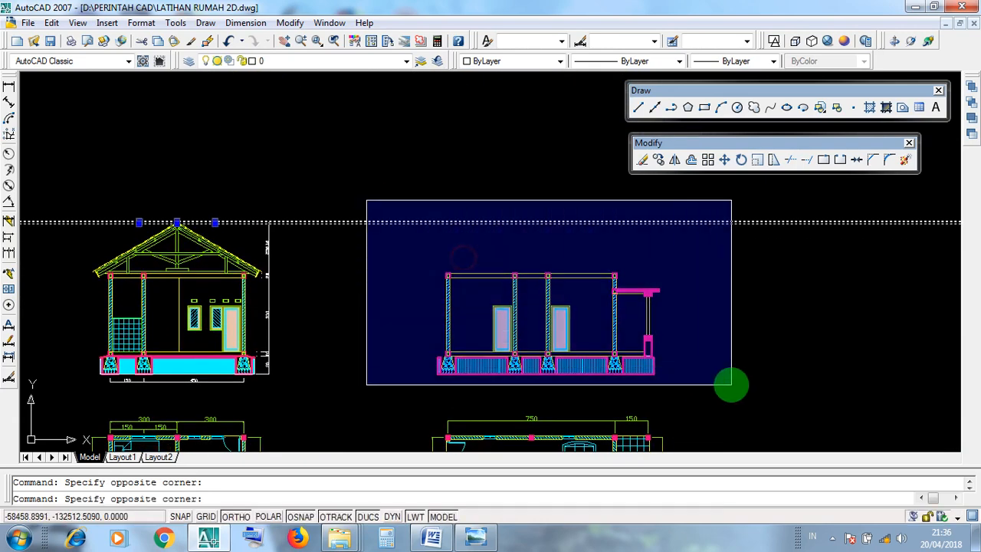
click(712, 393)
key(Escape)
click(517, 203)
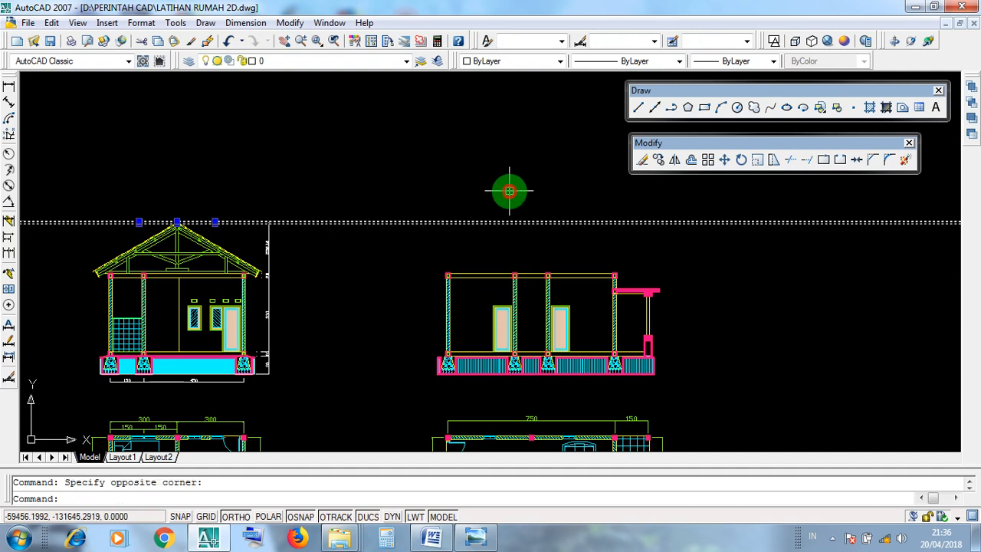
click(412, 188)
click(671, 245)
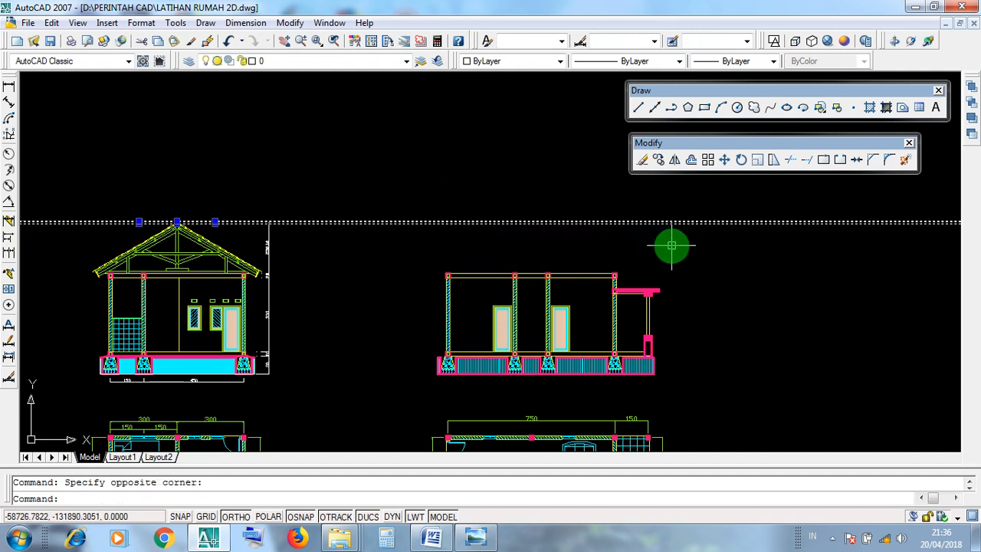
key(Escape)
Step: Examine the fascia and lowest roof tile at the truss section's right eave, along with the surrounding drawing groups
click(597, 319)
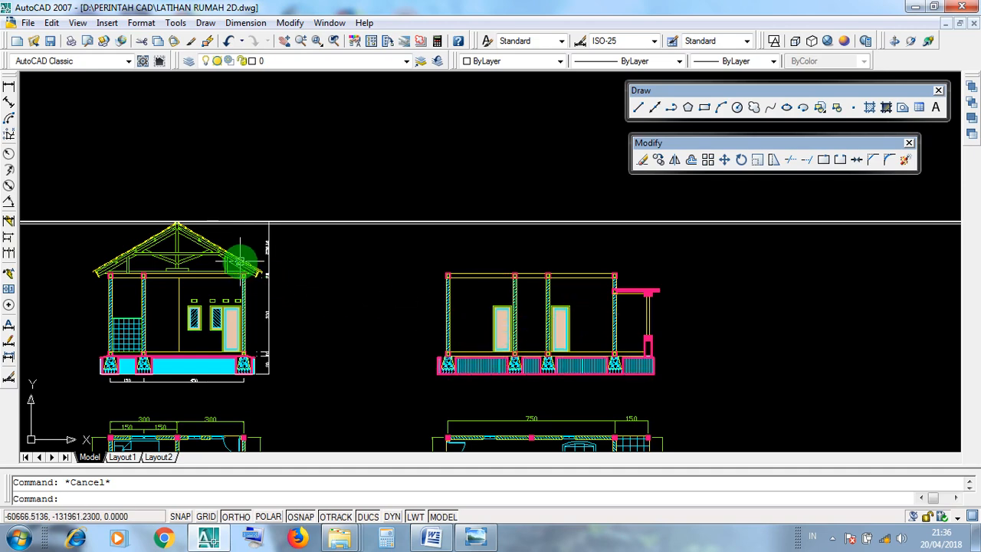
scroll(230, 257, up, 2)
scroll(237, 261, up, 2)
scroll(357, 269, up, 2)
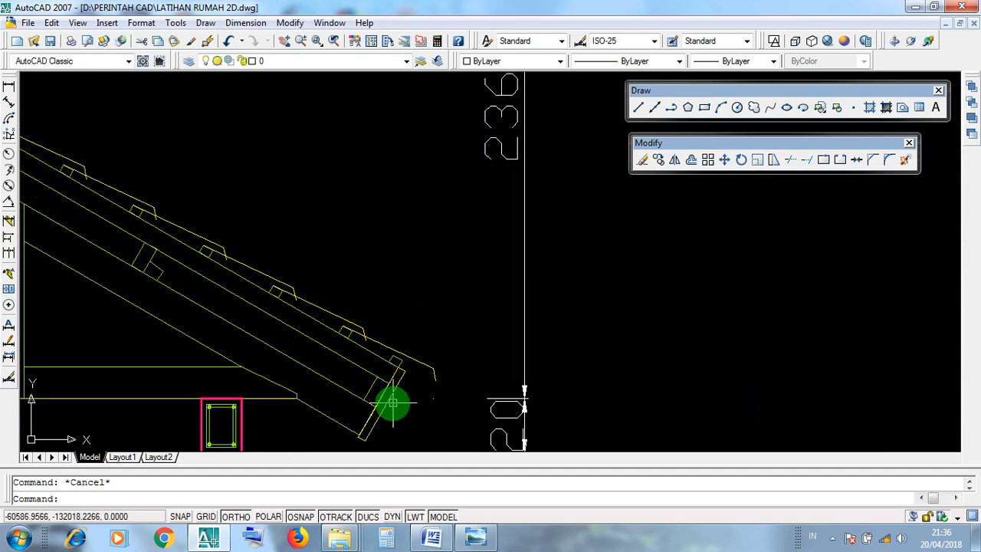
key(Escape)
scroll(370, 300, down, 6)
scroll(296, 332, down, 3)
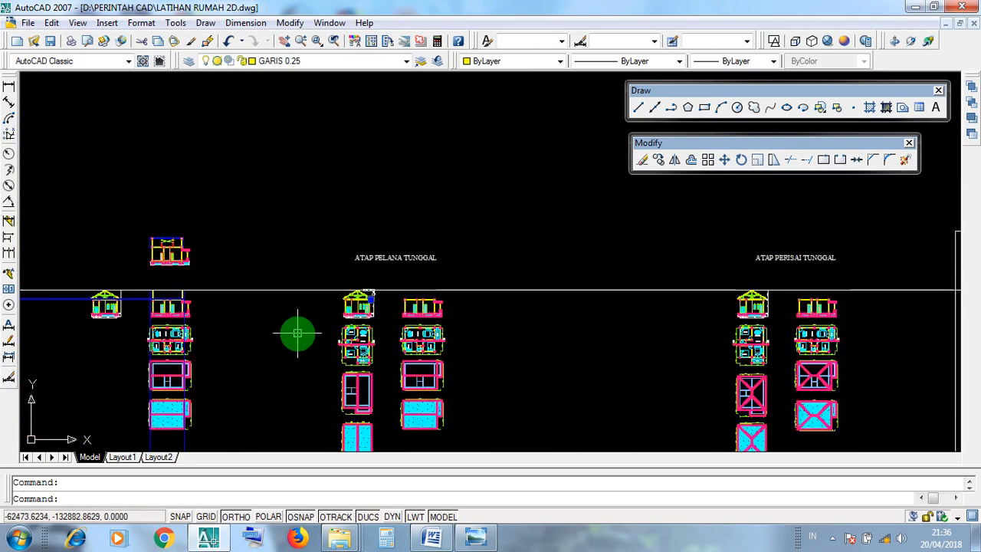
Step: Examine how the blue horizontal guides run from the truss eave to the neighbouring section in the reference drawing beside the ATAP PELANA TUNGGAL group
scroll(295, 306, up, 5)
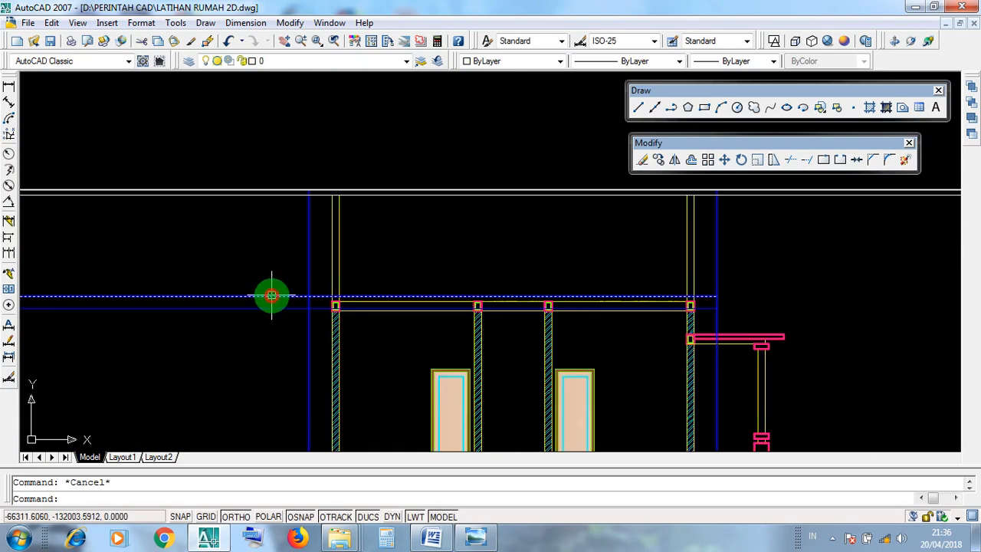
click(273, 307)
scroll(544, 300, up, 3)
middle_drag(278, 334, 430, 347)
click(190, 349)
key(Escape)
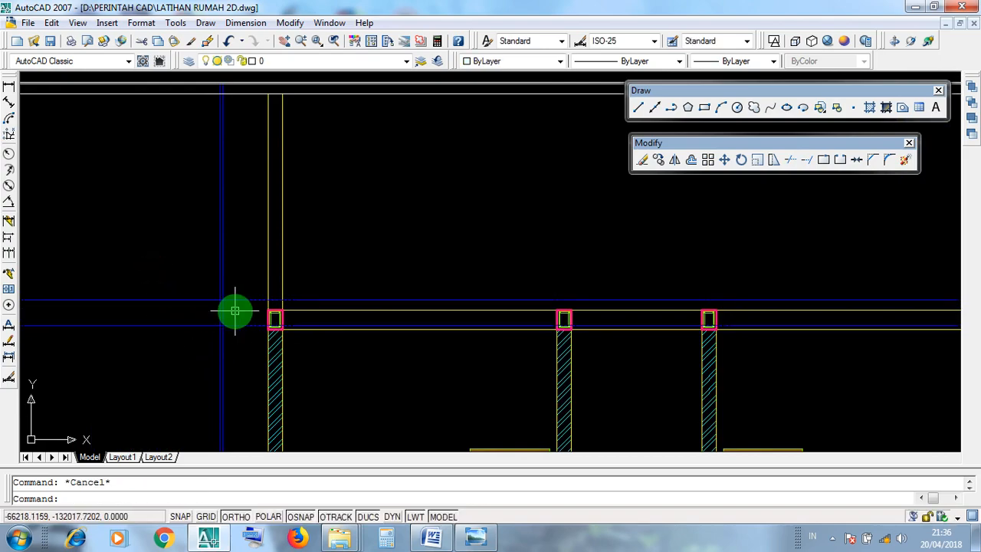
scroll(213, 316, down, 4)
click(213, 316)
click(186, 287)
middle_drag(186, 286, 412, 298)
scroll(253, 307, up, 5)
scroll(253, 308, up, 1)
scroll(257, 322, down, 5)
key(Escape)
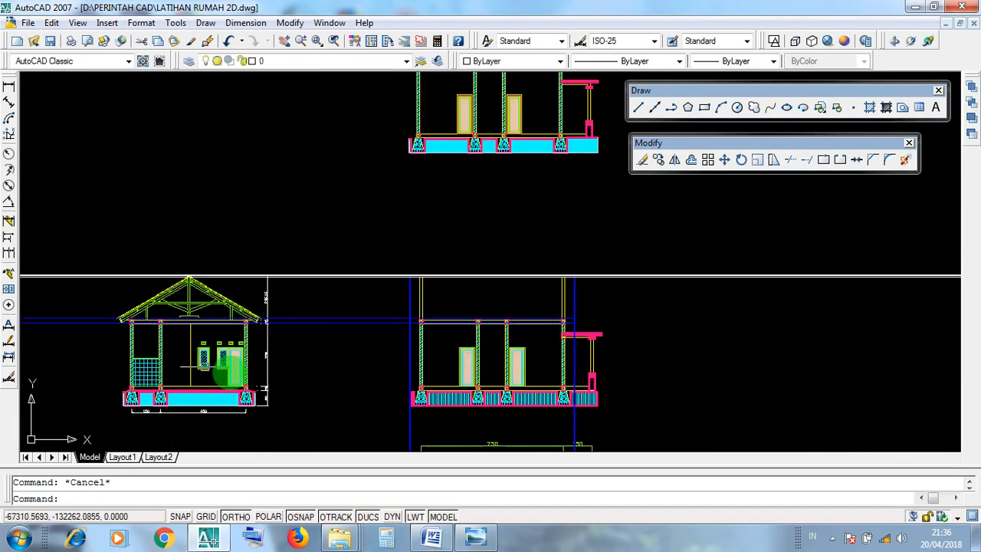
Step: With Ortho on, draw a horizontal construction line through the top outer corner of the fascia at the truss section's right eave
scroll(536, 355, down, 3)
scroll(575, 357, up, 2)
scroll(549, 357, up, 3)
mouse_move(495, 340)
middle_down()
mouse_move(472, 263)
mouse_move(497, 266)
middle_up()
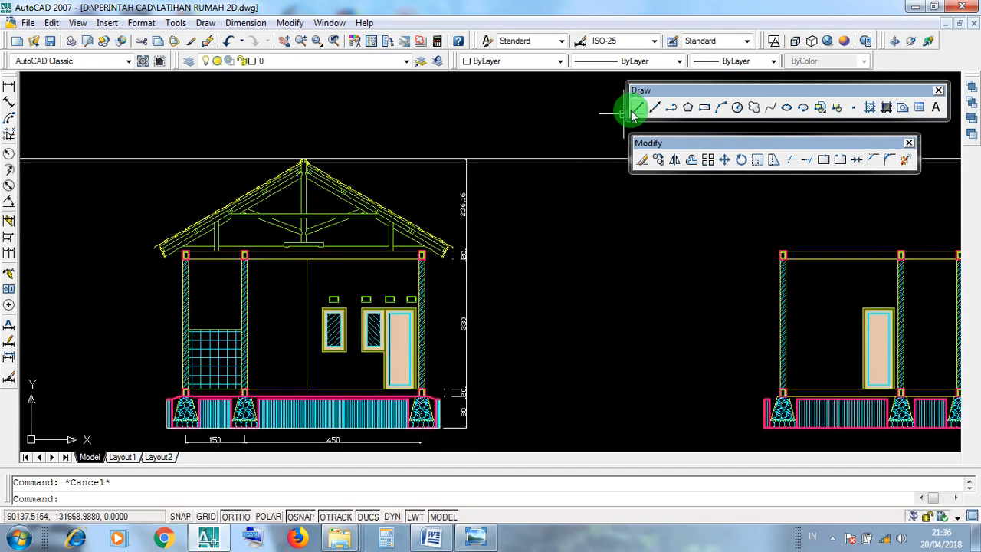
click(236, 517)
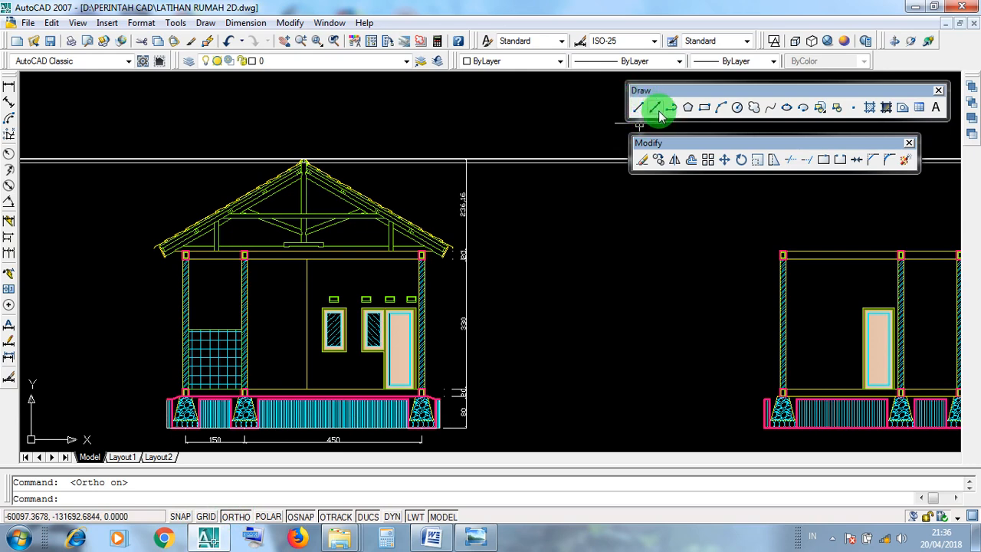
click(654, 108)
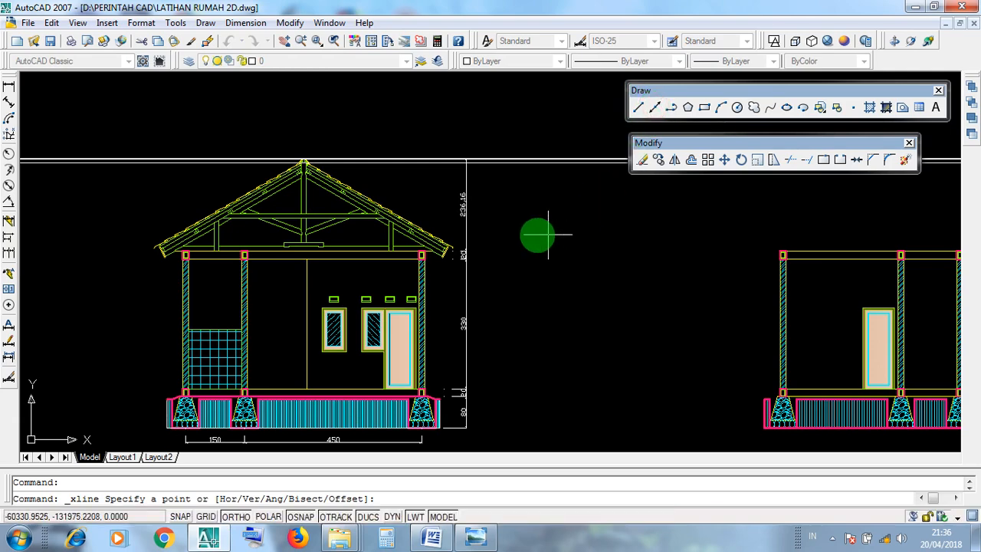
scroll(449, 252, up, 10)
scroll(424, 227, down, 12)
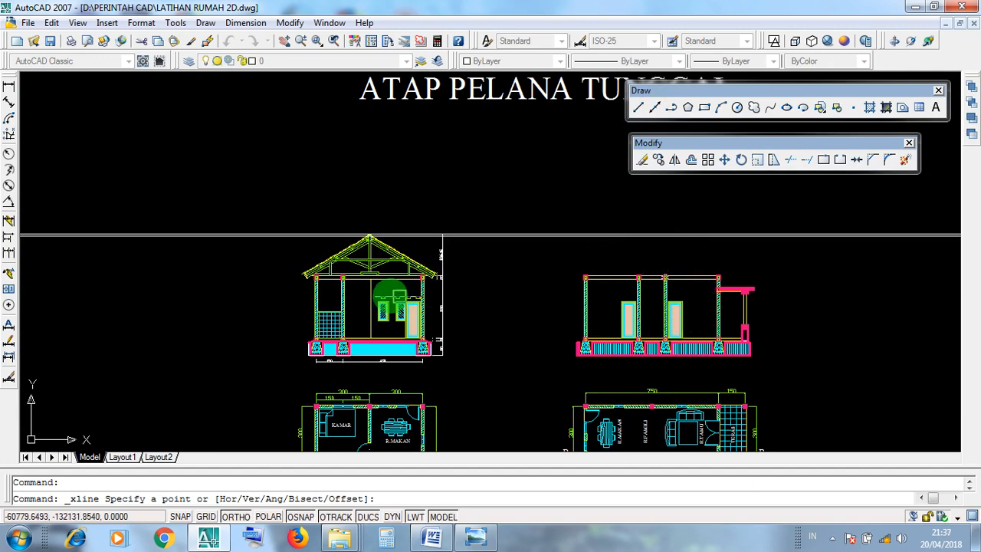
scroll(416, 272, up, 8)
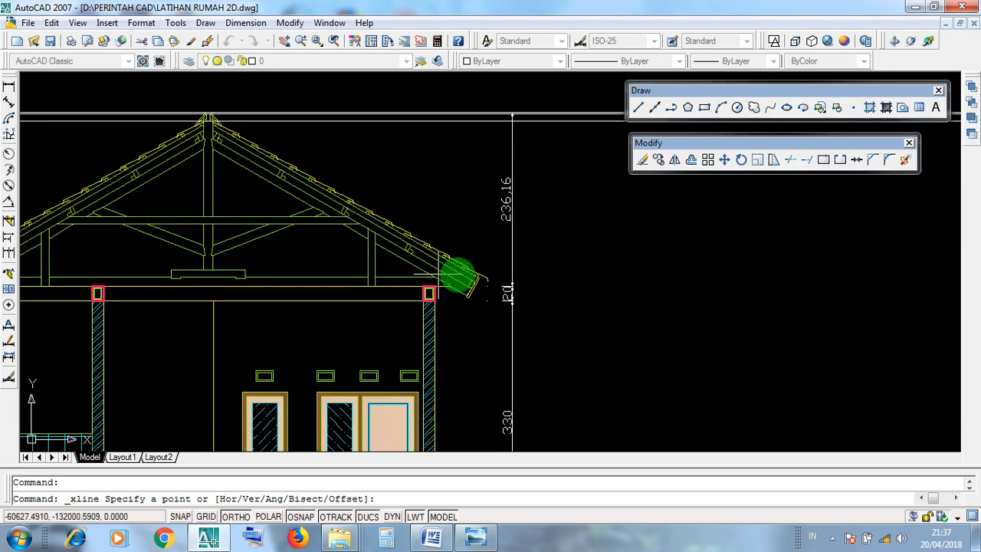
scroll(440, 279, down, 9)
scroll(420, 274, up, 8)
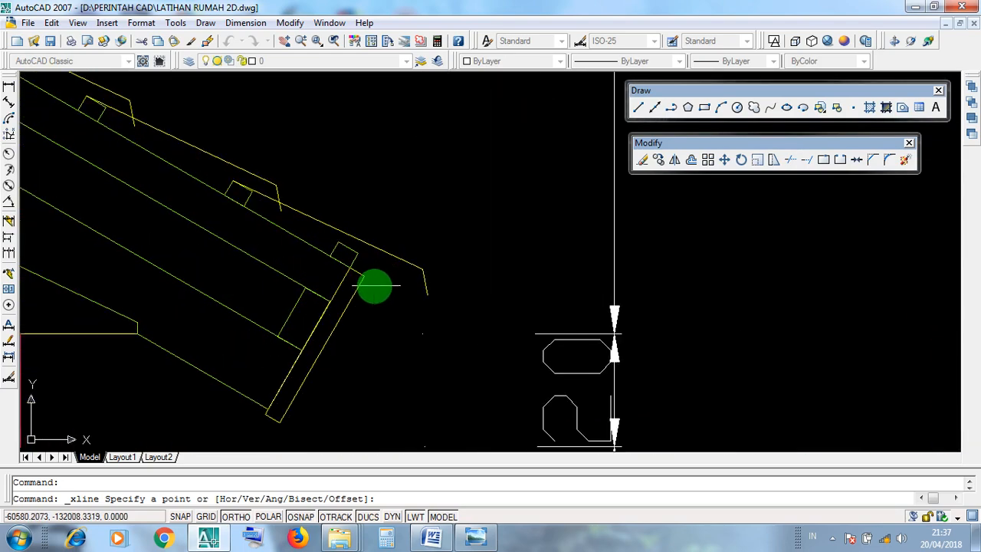
scroll(373, 288, down, 8)
scroll(372, 287, up, 7)
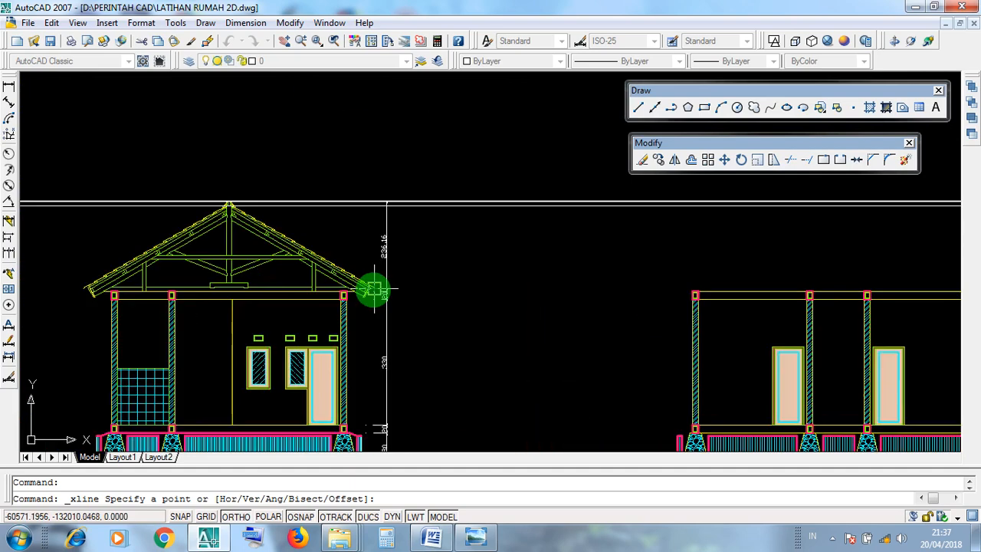
scroll(368, 290, up, 4)
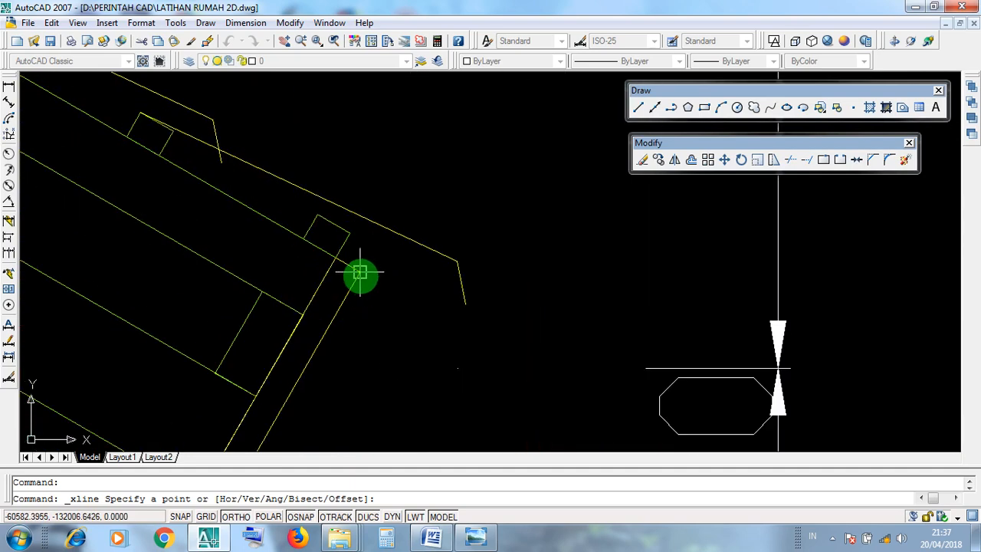
click(360, 272)
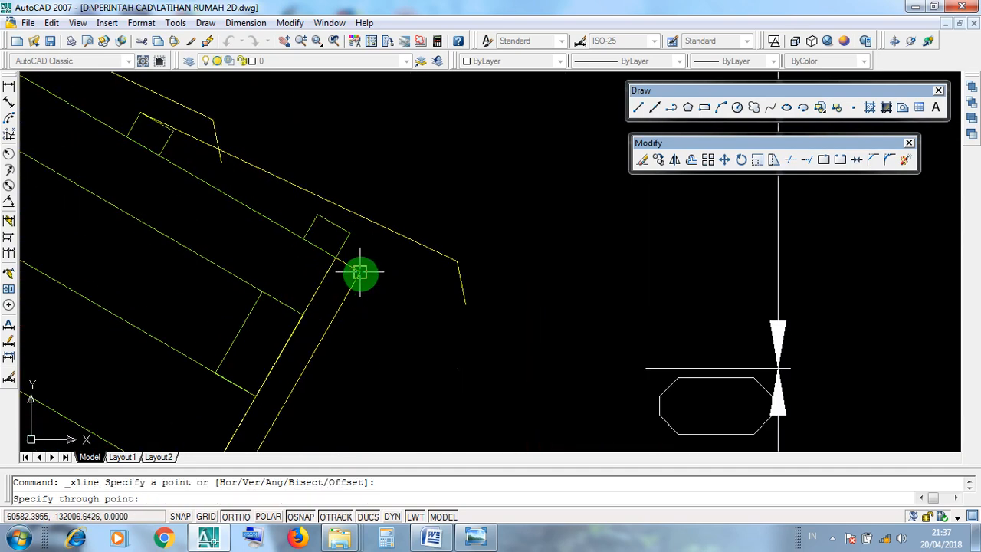
scroll(360, 272, down, 3)
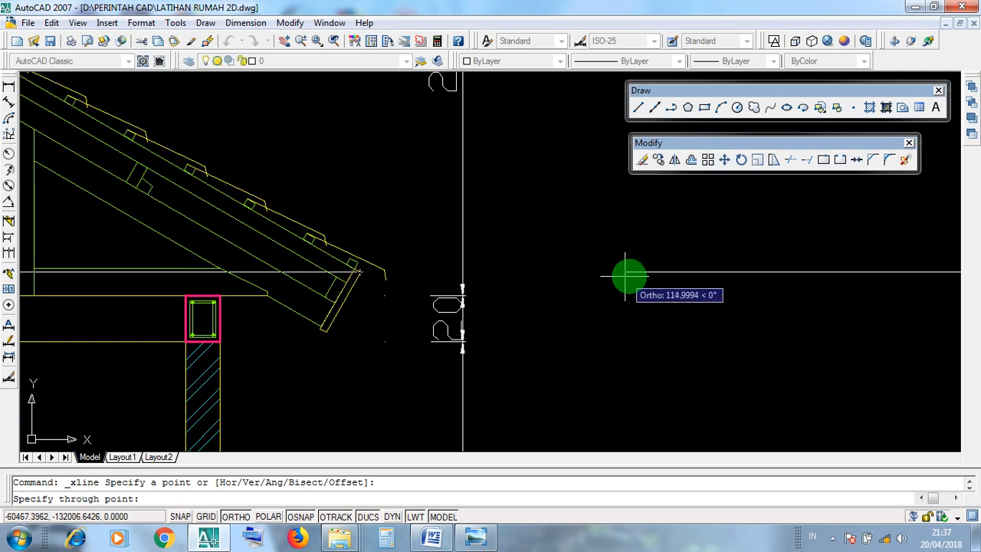
click(660, 270)
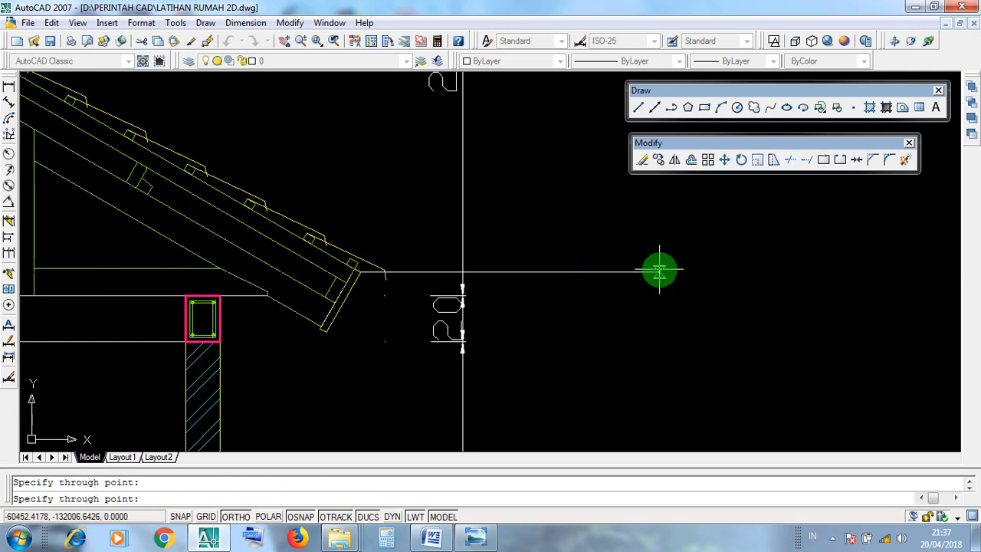
key(Return)
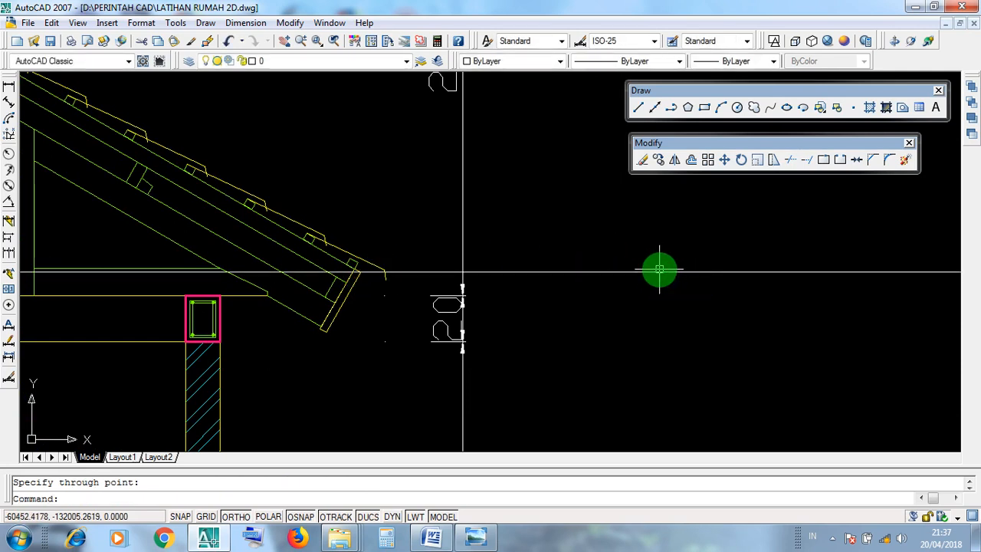
Step: Draw a second horizontal construction line through the bottom corner of the same eave fascia
click(656, 109)
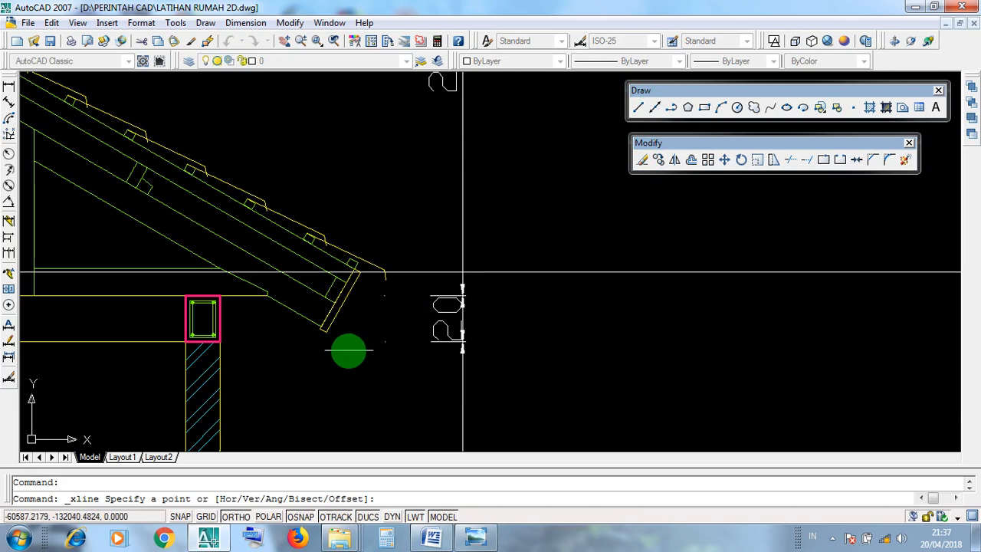
scroll(336, 350, up, 3)
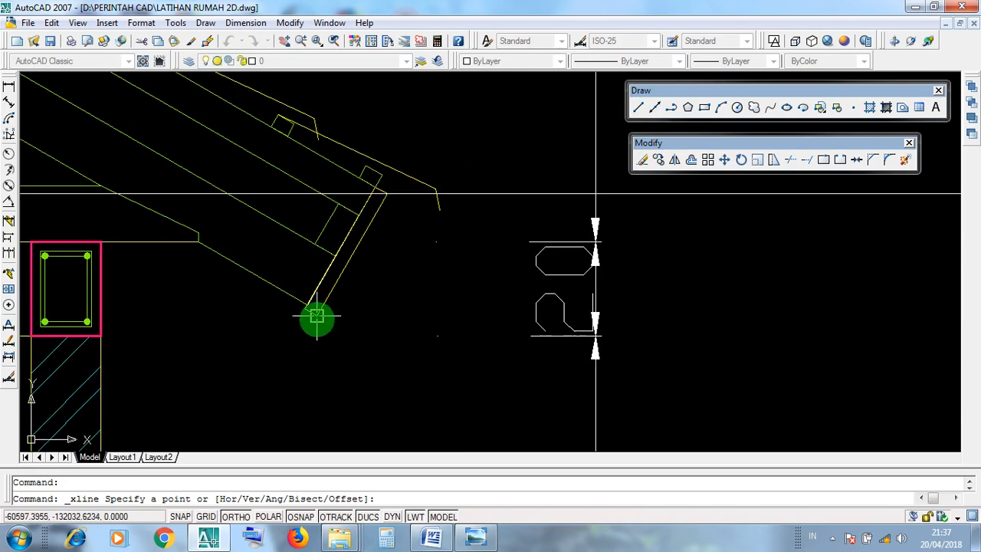
click(316, 315)
scroll(317, 315, down, 3)
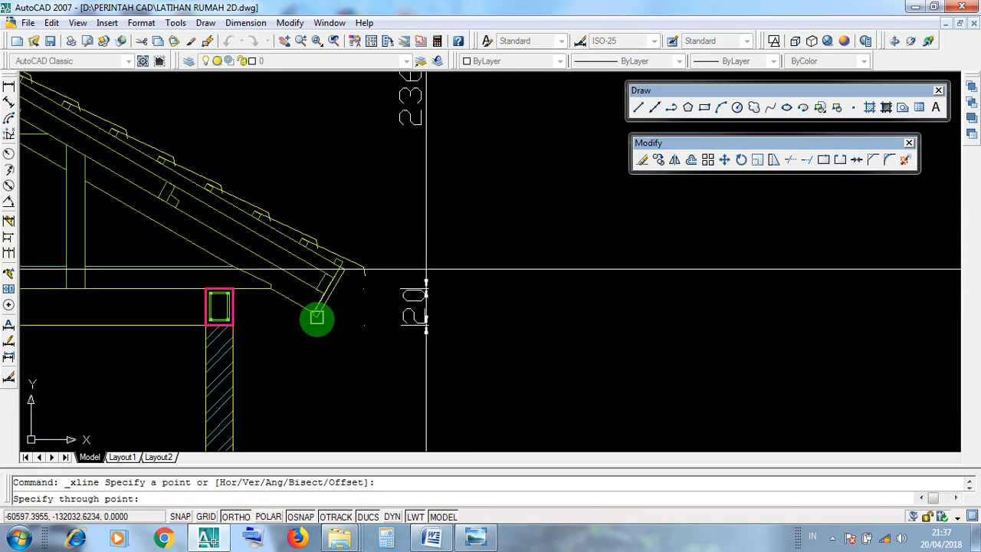
click(675, 317)
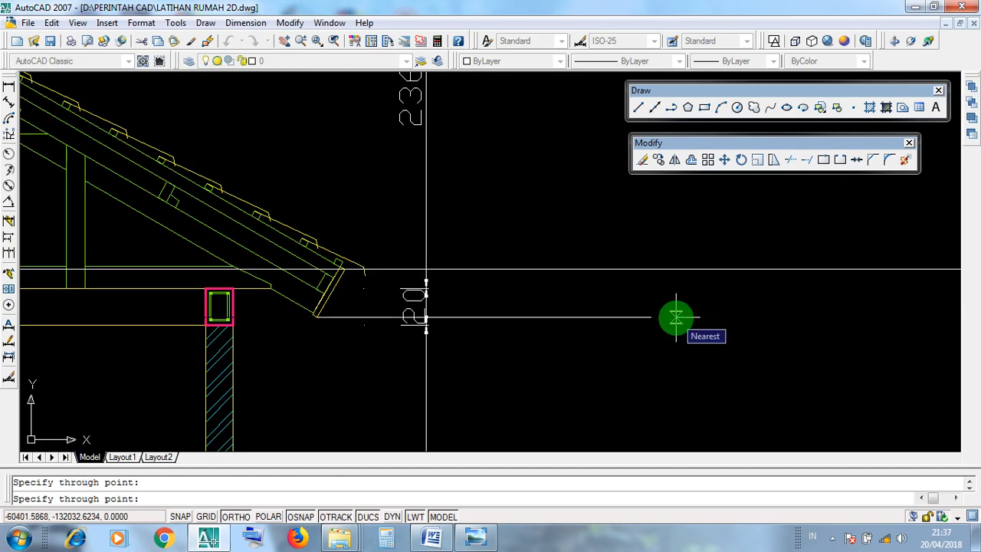
key(Return)
Step: Examine where the two eave construction lines cross the neighbouring roofless section and how that section sits above its plans
scroll(625, 379, down, 5)
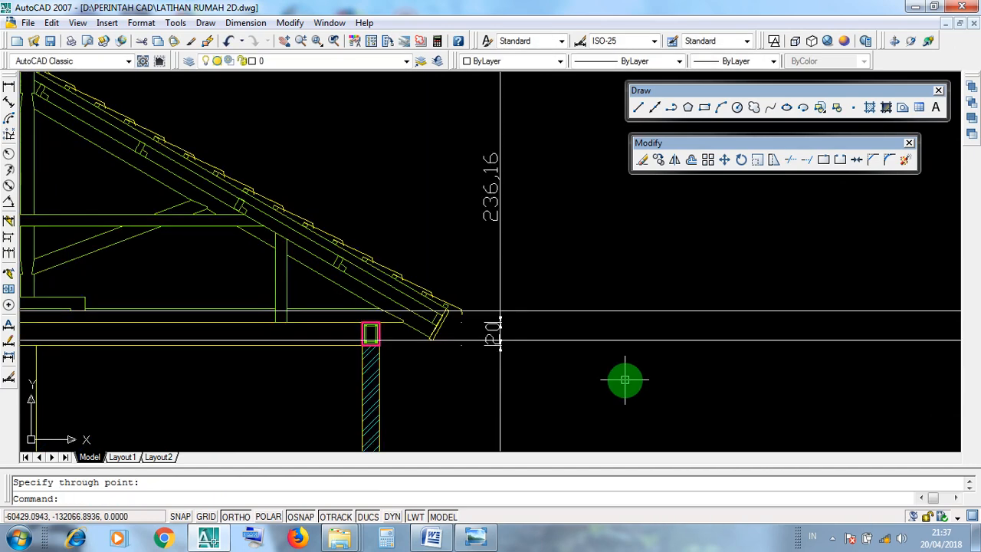
mouse_move(624, 379)
middle_down()
mouse_move(703, 378)
mouse_move(392, 374)
middle_up()
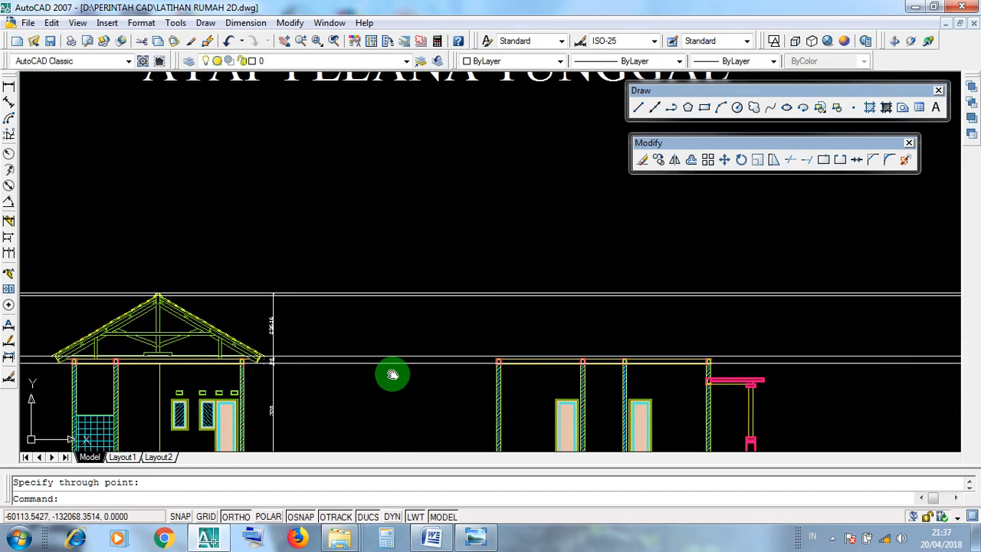
scroll(740, 374, up, 3)
click(738, 374)
click(718, 308)
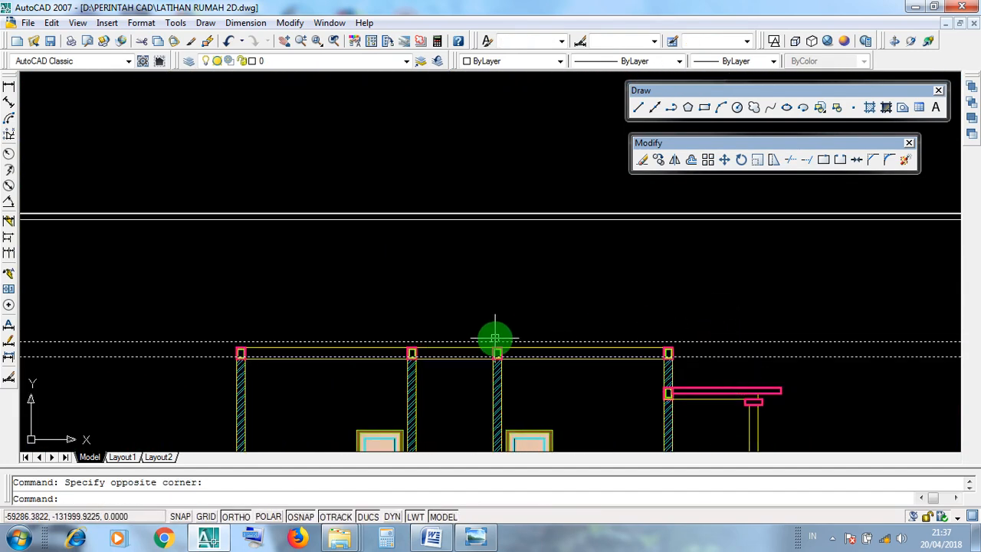
scroll(554, 322, down, 5)
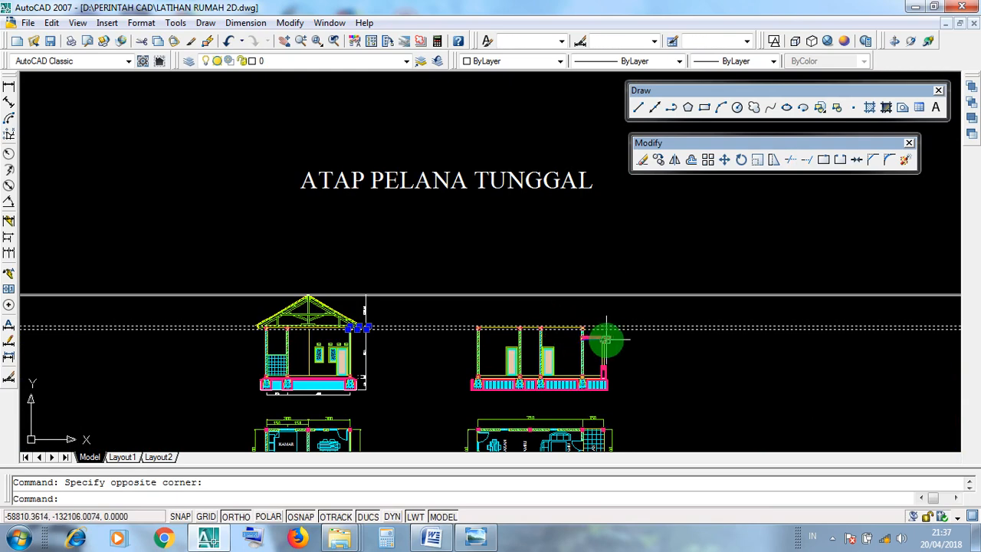
key(Escape)
middle_drag(648, 361, 627, 322)
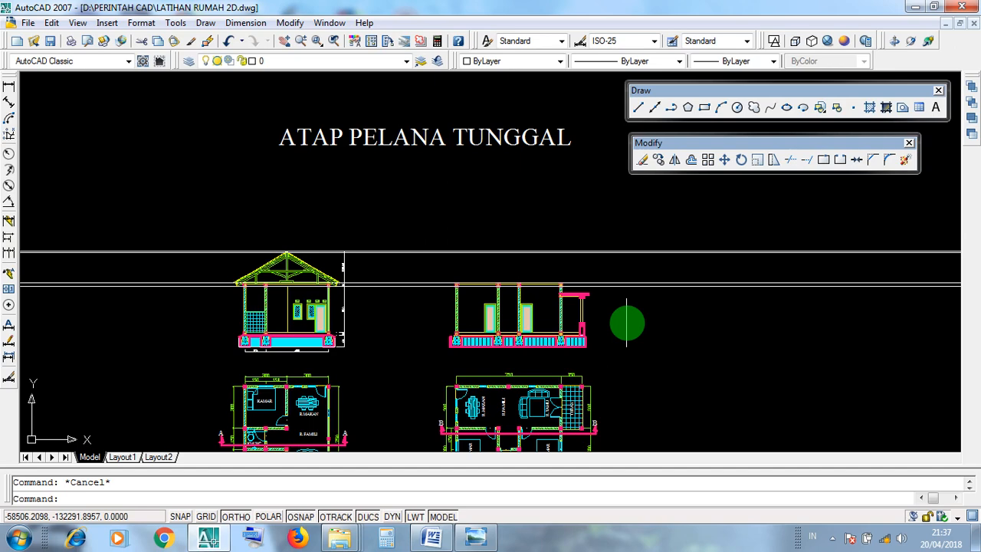
scroll(628, 324, up, 2)
middle_drag(582, 358, 637, 344)
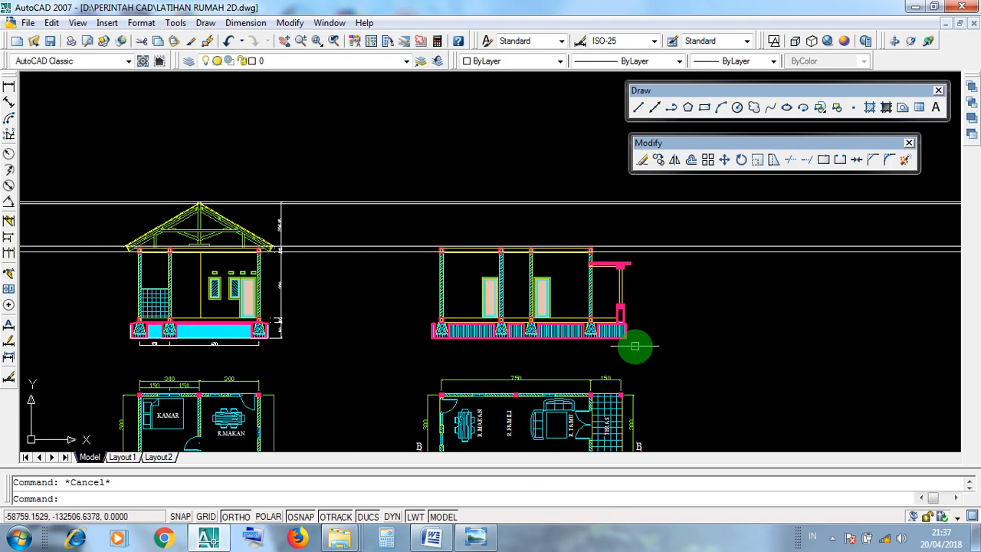
middle_drag(591, 368, 577, 253)
mouse_move(619, 389)
middle_down()
mouse_move(599, 273)
mouse_move(603, 326)
mouse_move(603, 291)
middle_up()
scroll(624, 370, down, 3)
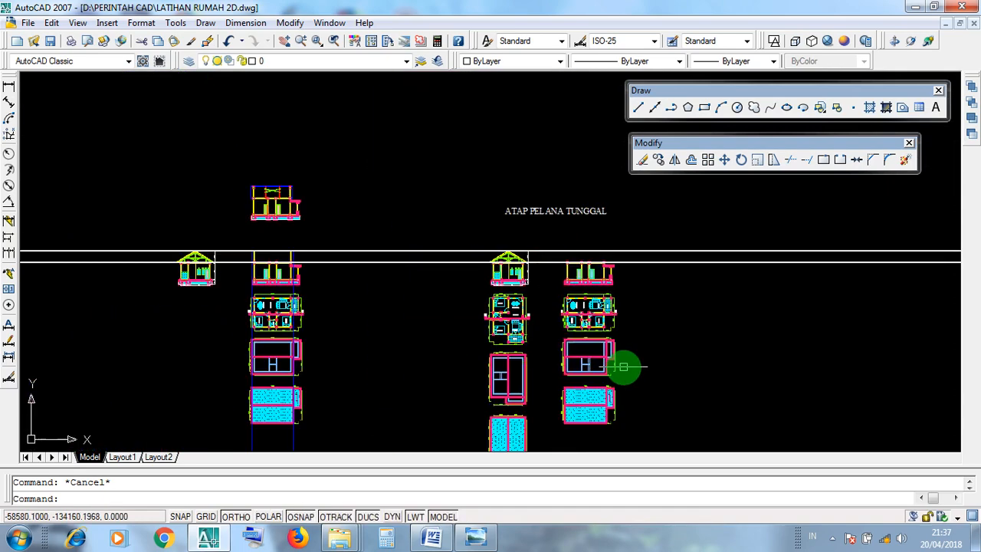
Step: Trace the reference drawing's two blue vertical guides from beside the section's outer walls down to the edges of the roof plan
middle_drag(374, 351, 514, 407)
click(420, 308)
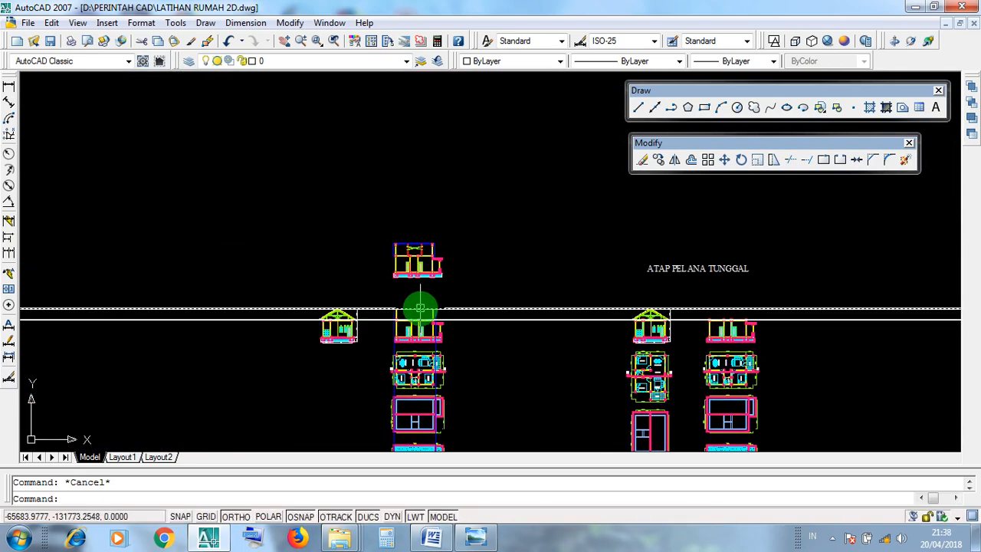
scroll(422, 310, up, 10)
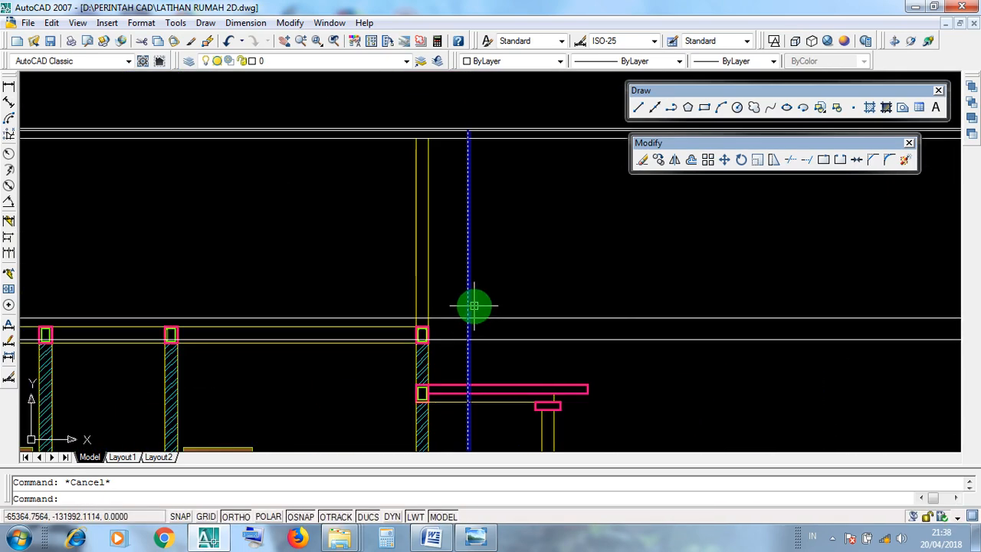
middle_drag(471, 304, 532, 370)
click(525, 350)
click(504, 330)
scroll(506, 329, down, 4)
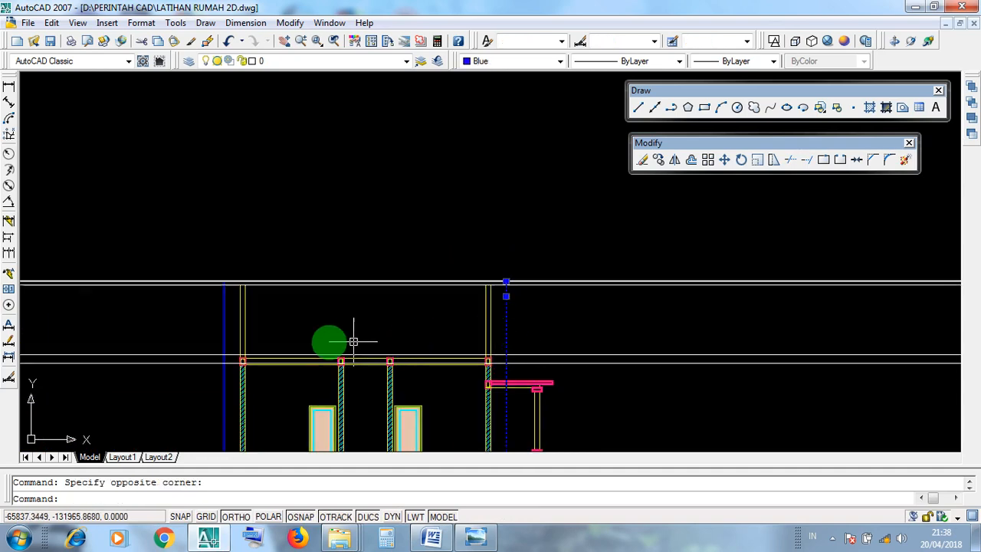
scroll(245, 341, up, 3)
click(176, 314)
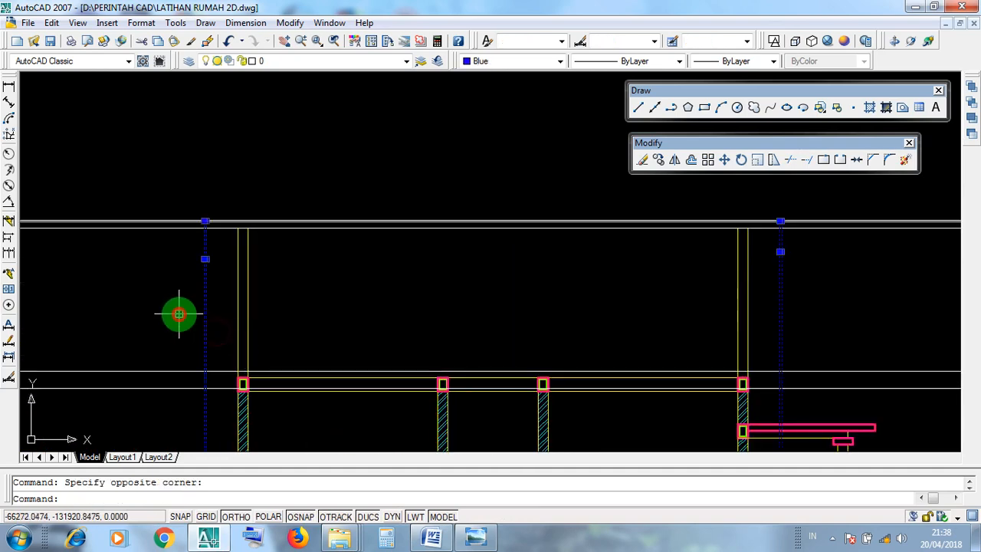
scroll(482, 280, down, 6)
mouse_move(500, 341)
middle_down()
mouse_move(473, 150)
mouse_move(476, 180)
middle_up()
scroll(498, 379, up, 5)
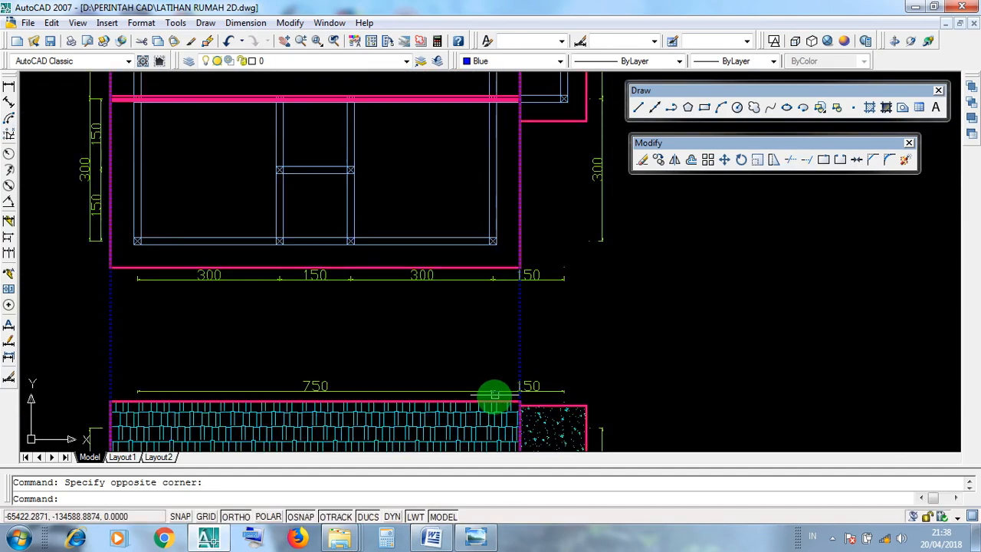
middle_drag(490, 401, 519, 195)
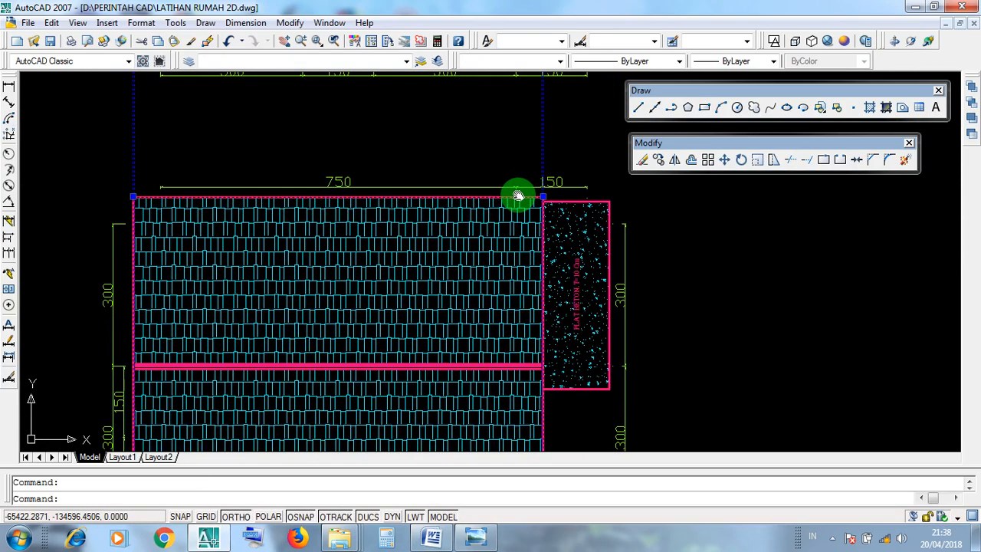
scroll(478, 320, down, 4)
middle_drag(468, 279, 455, 527)
middle_drag(417, 280, 414, 368)
Step: Examine the reference section and the blue vertical guides on both of its sides
click(318, 171)
click(551, 350)
key(Escape)
scroll(536, 349, up, 6)
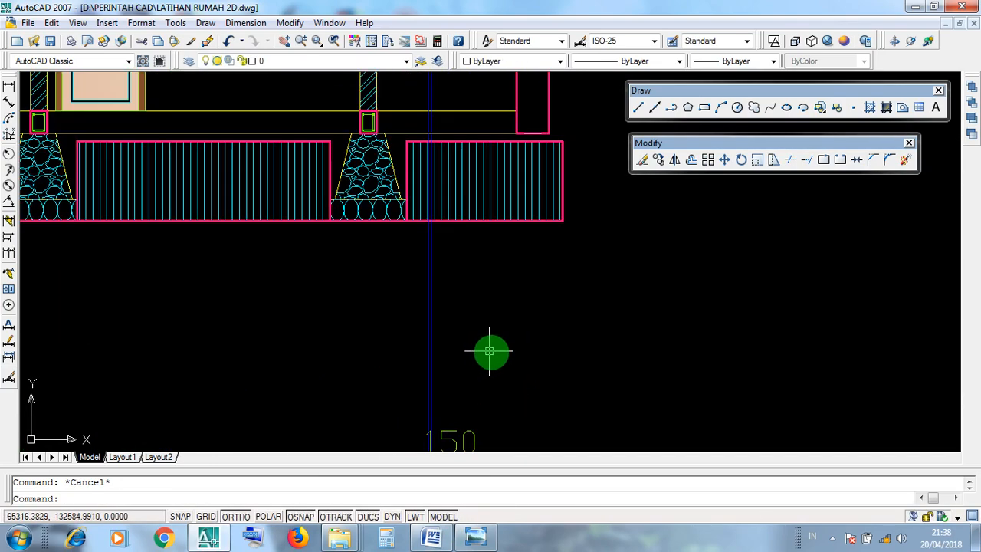
click(473, 348)
click(396, 312)
middle_drag(300, 348, 943, 353)
click(212, 358)
click(84, 307)
scroll(204, 337, down, 5)
key(Escape)
Step: Point out the roofless section beside the new eave construction lines
middle_drag(620, 378, 192, 345)
scroll(544, 230, up, 4)
click(194, 182)
click(646, 425)
key(Escape)
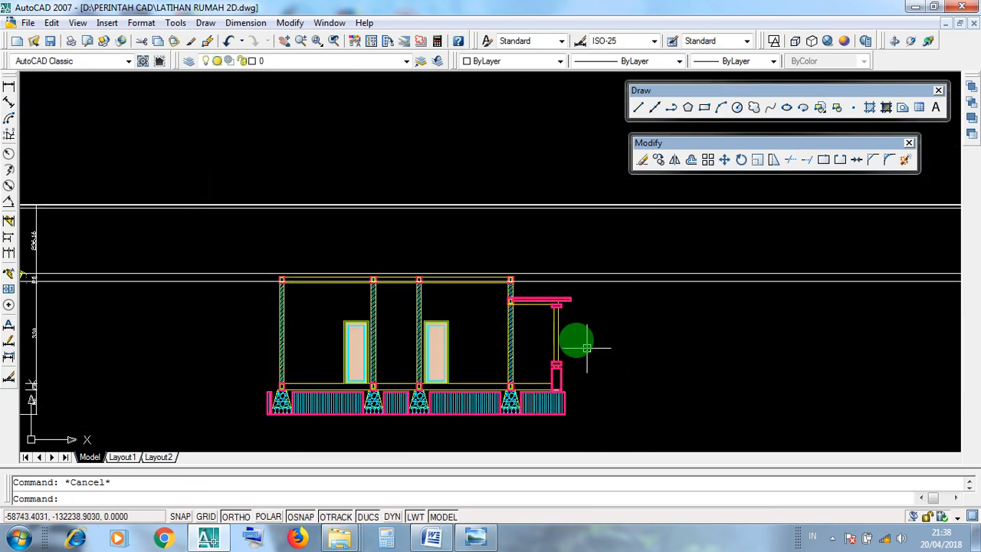
Step: Highlight the roofless section under the ATAP PELANA TUNGGAL title and trace down through the plans beneath it to the roof plan
scroll(381, 278, down, 5)
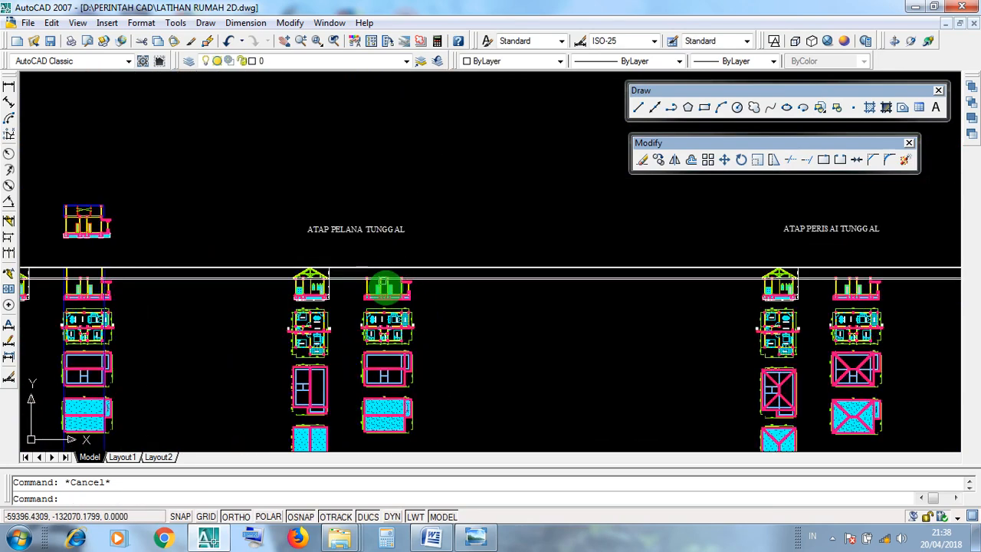
scroll(388, 444, up, 3)
scroll(387, 445, down, 2)
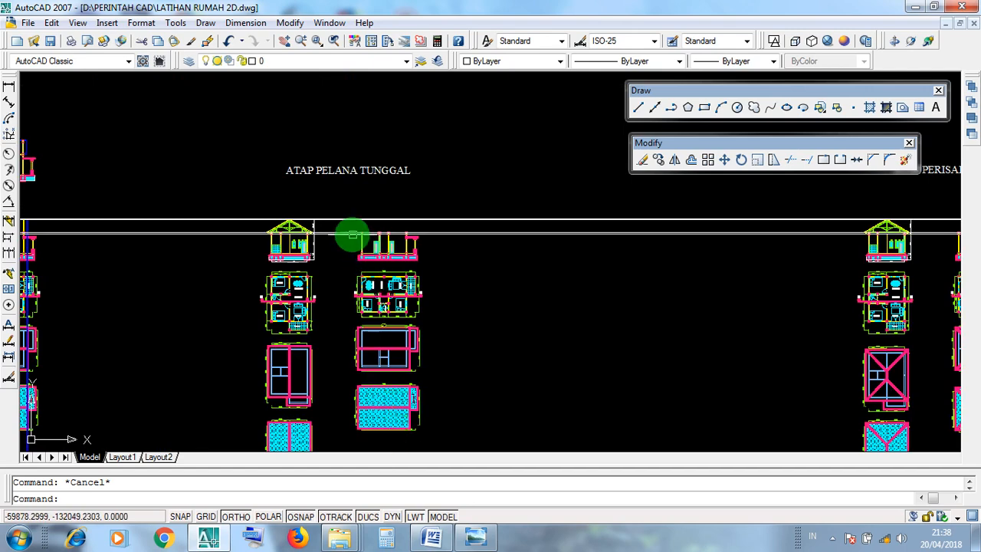
click(346, 205)
click(434, 265)
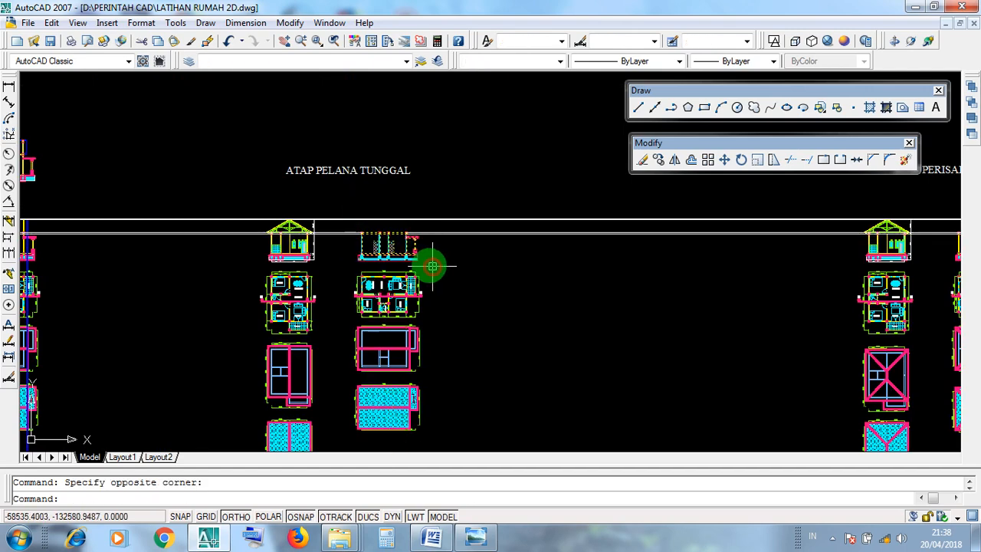
click(343, 207)
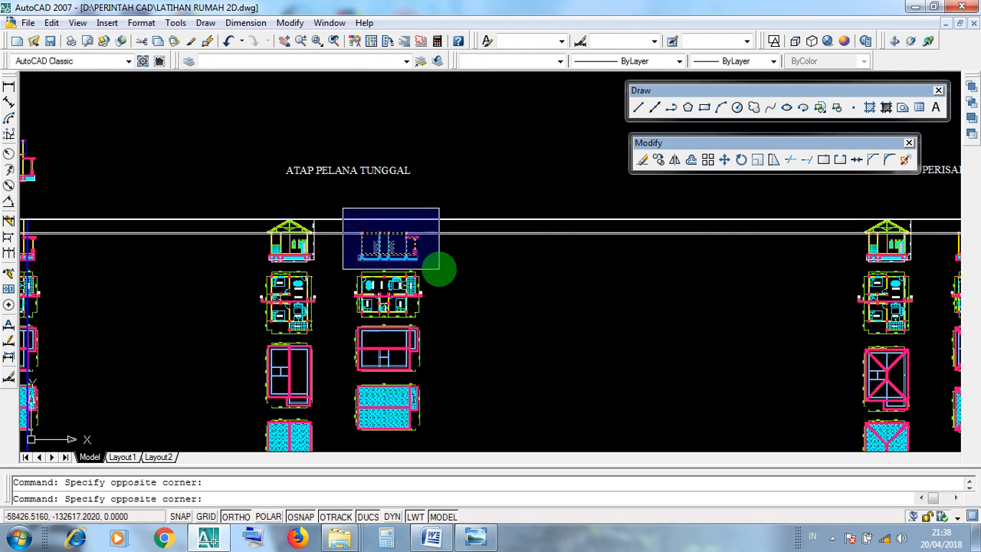
key(Escape)
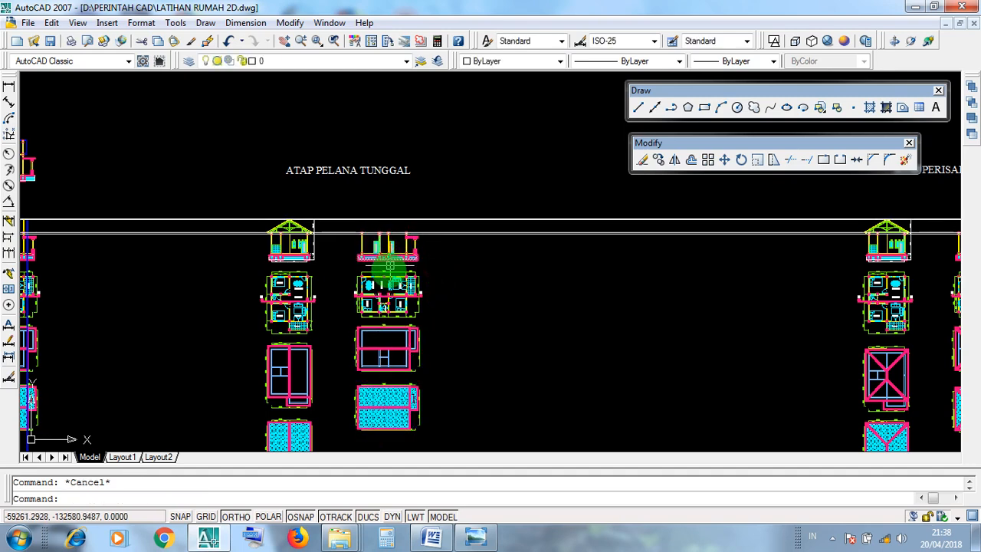
drag(439, 252, 436, 429)
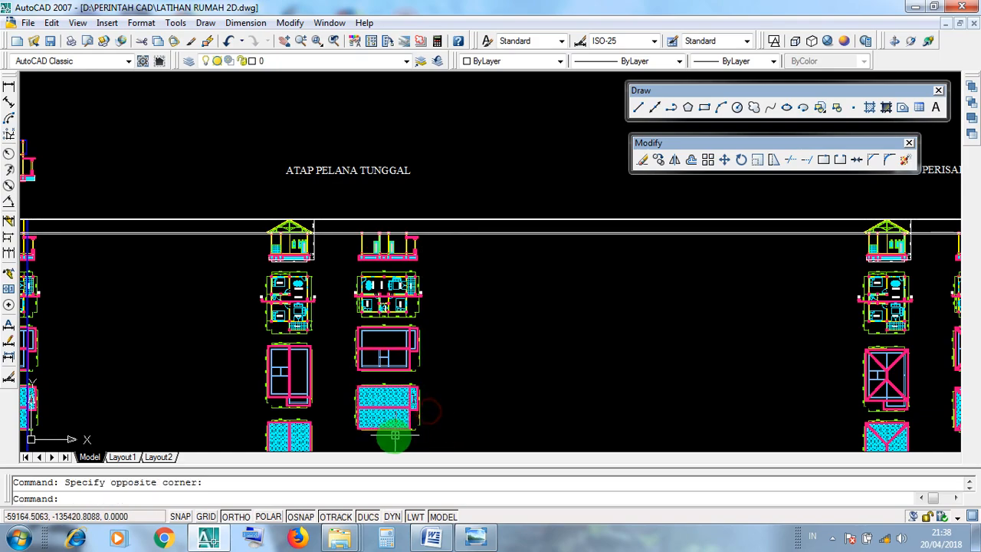
Step: Highlight the main tiled roof's outline in the roof plan and examine its two side edges
scroll(421, 418, up, 5)
scroll(340, 329, up, 2)
middle_drag(406, 330, 433, 304)
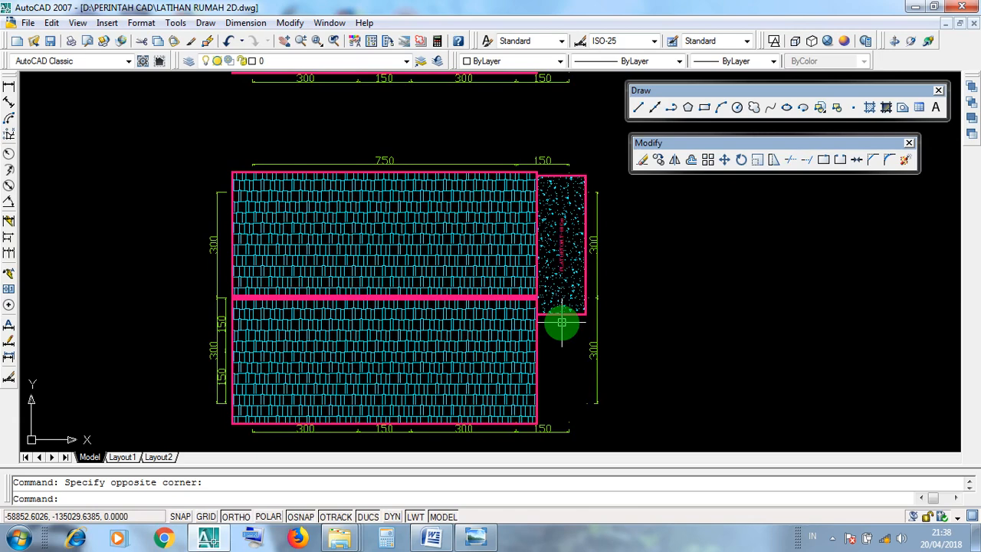
click(539, 399)
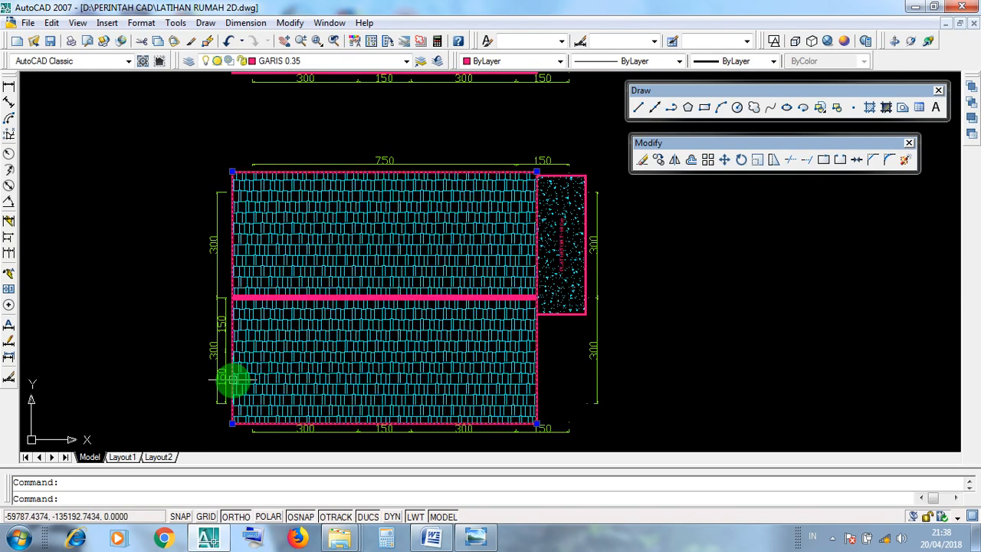
key(Escape)
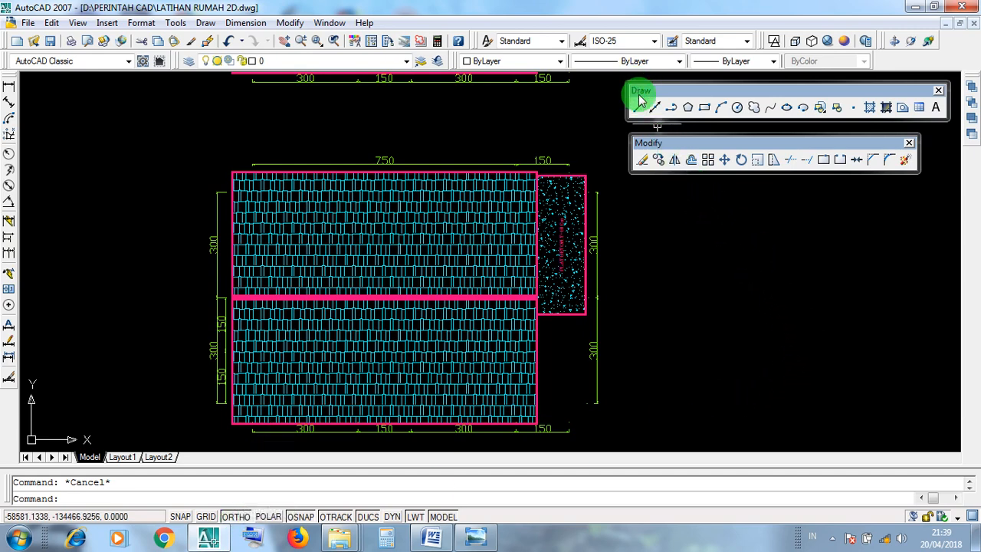
Step: Draw a vertical construction line along the tiled roof plan's right edge, where it meets the concrete slab roof, extending through the section above
click(660, 111)
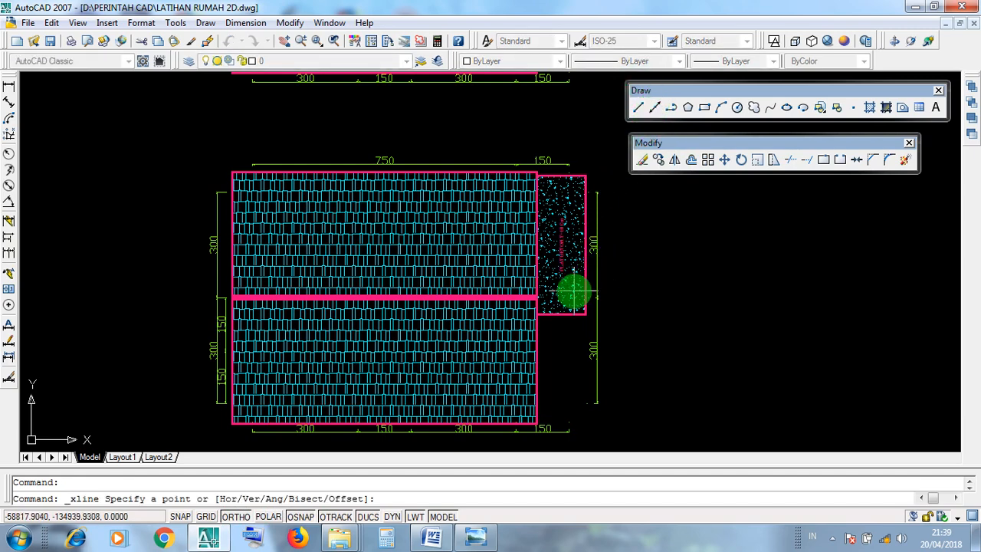
click(536, 383)
scroll(535, 383, up, 5)
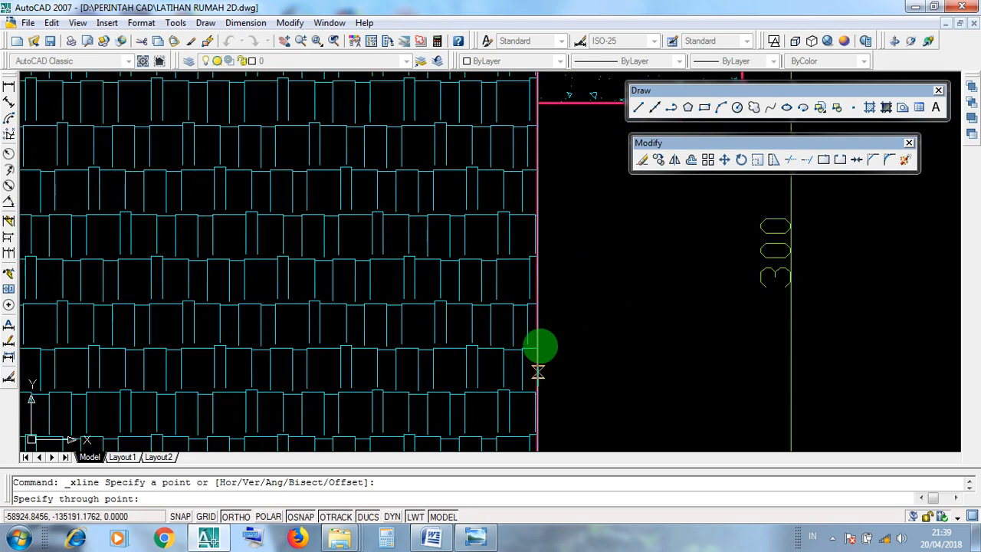
scroll(547, 345, down, 6)
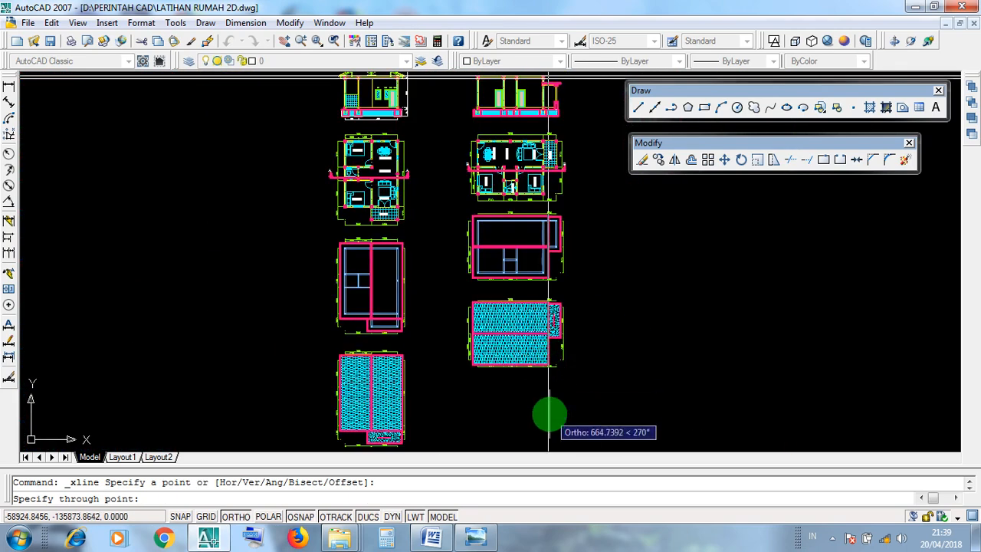
scroll(545, 282, up, 3)
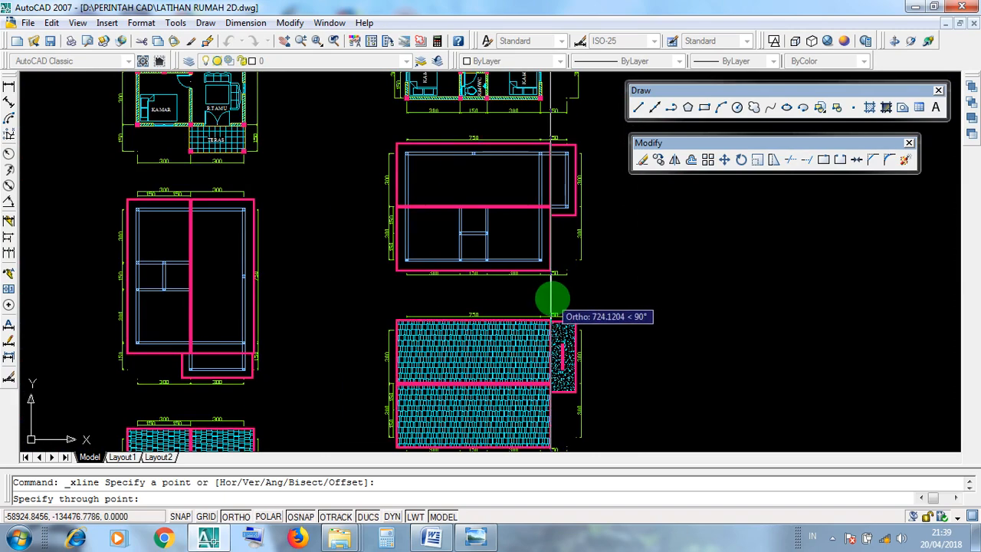
scroll(548, 299, up, 5)
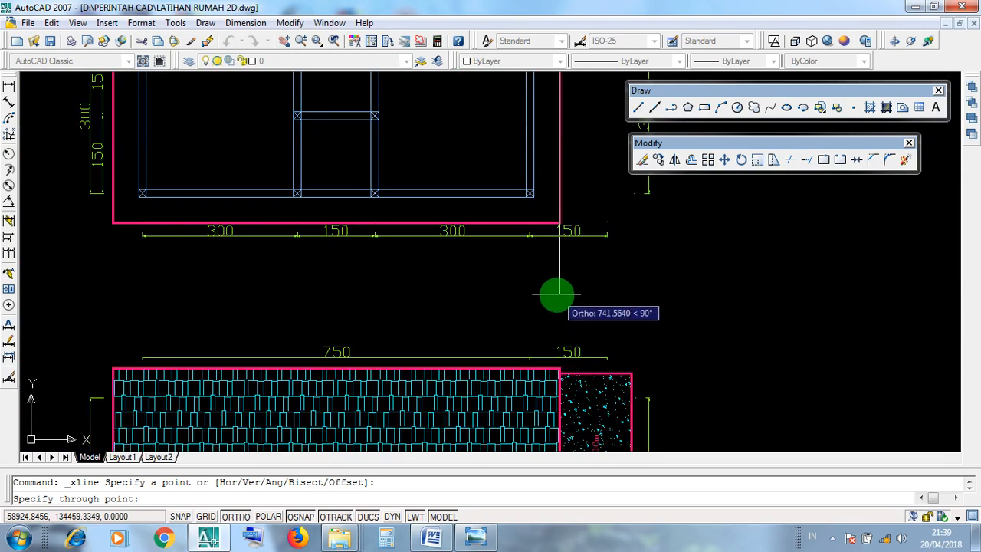
scroll(555, 297, down, 8)
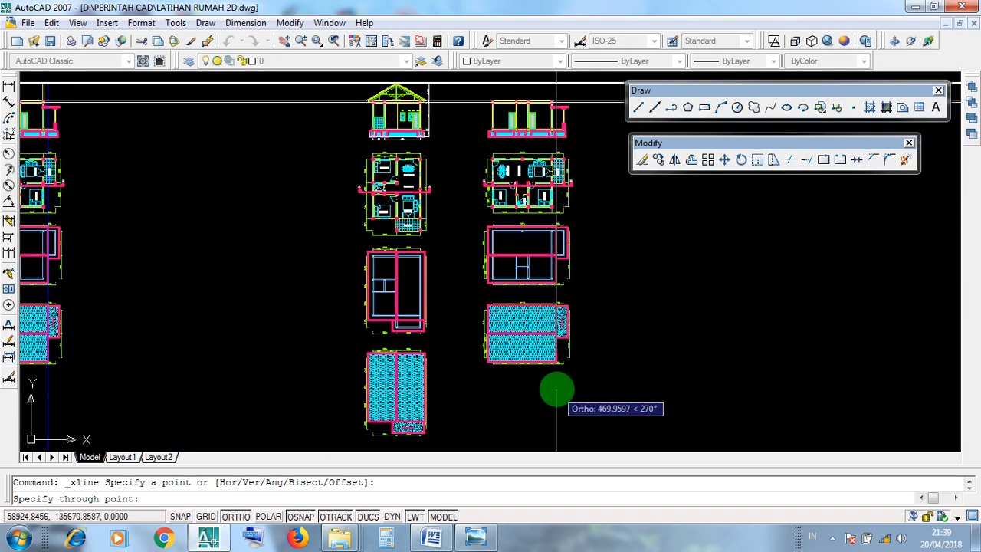
scroll(556, 387, up, 2)
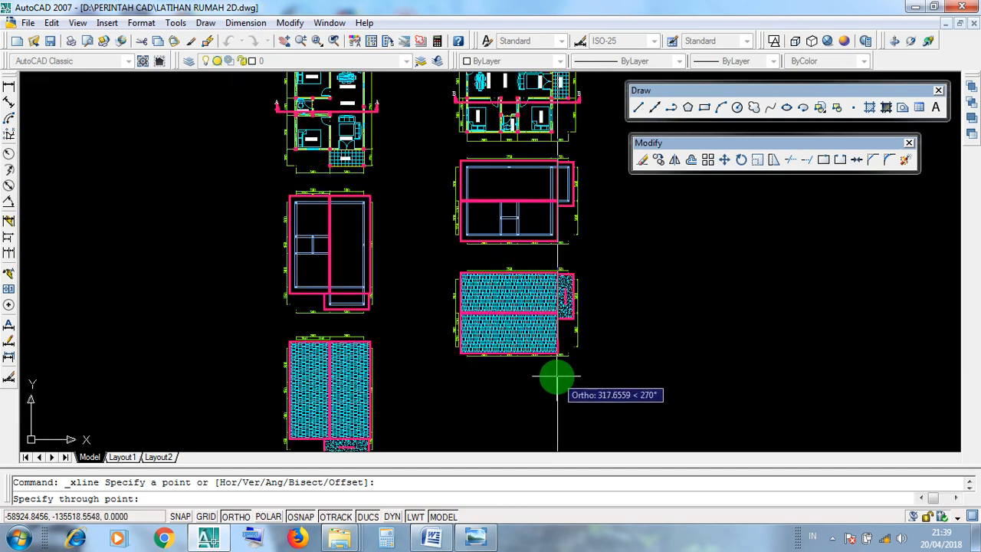
click(557, 376)
key(Return)
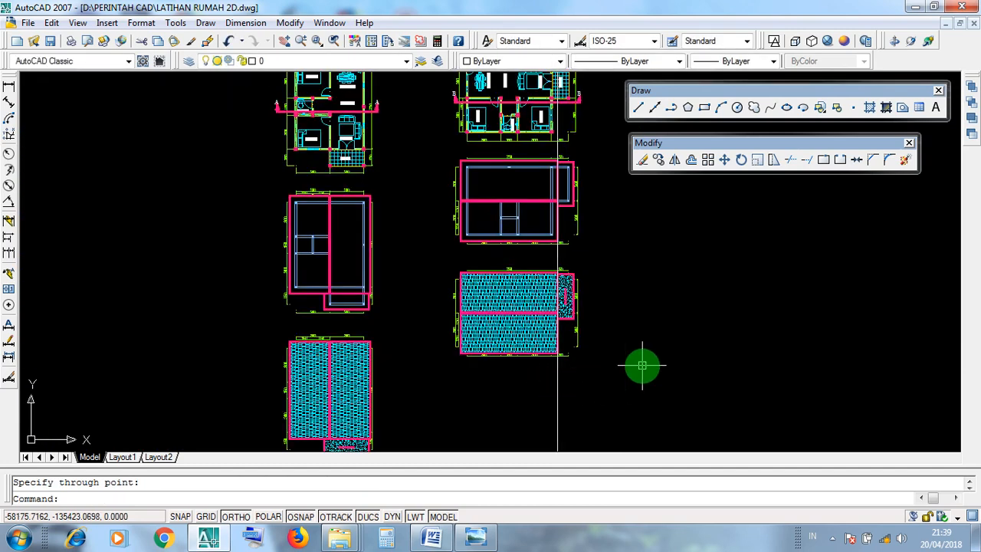
Step: Draw a second vertical construction line along the tiled roof plan's left edge, extending through the section above
click(655, 108)
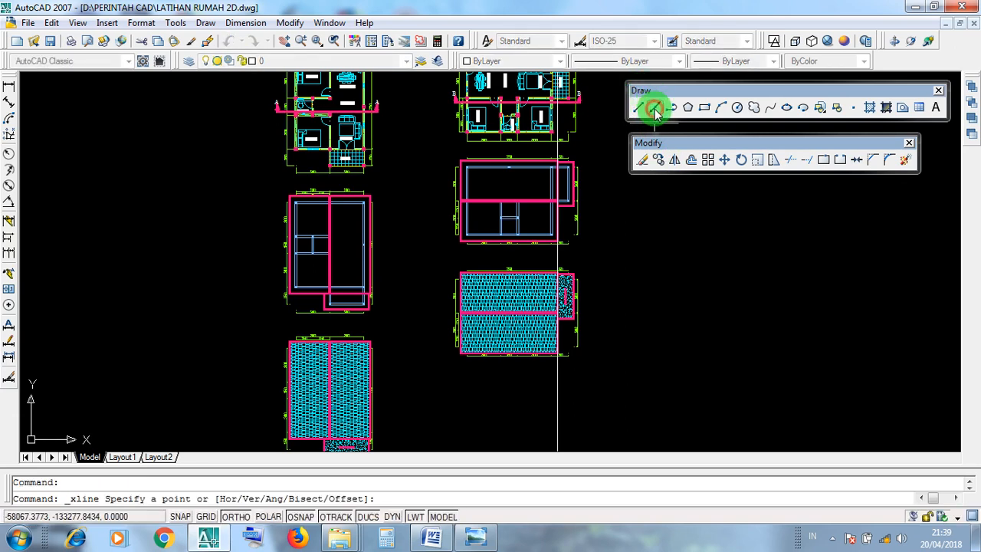
scroll(452, 347, up, 4)
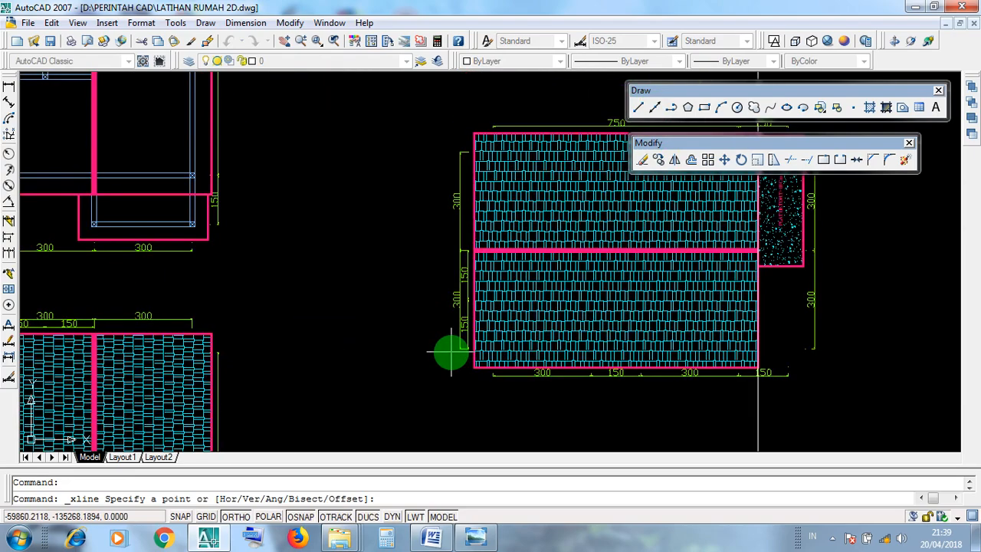
scroll(464, 350, up, 2)
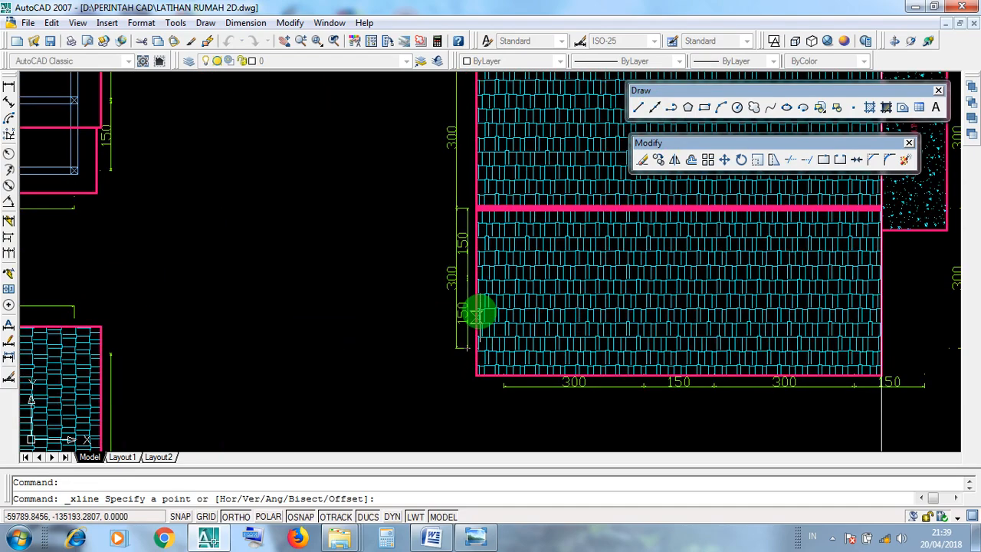
scroll(481, 317, down, 4)
scroll(478, 291, up, 8)
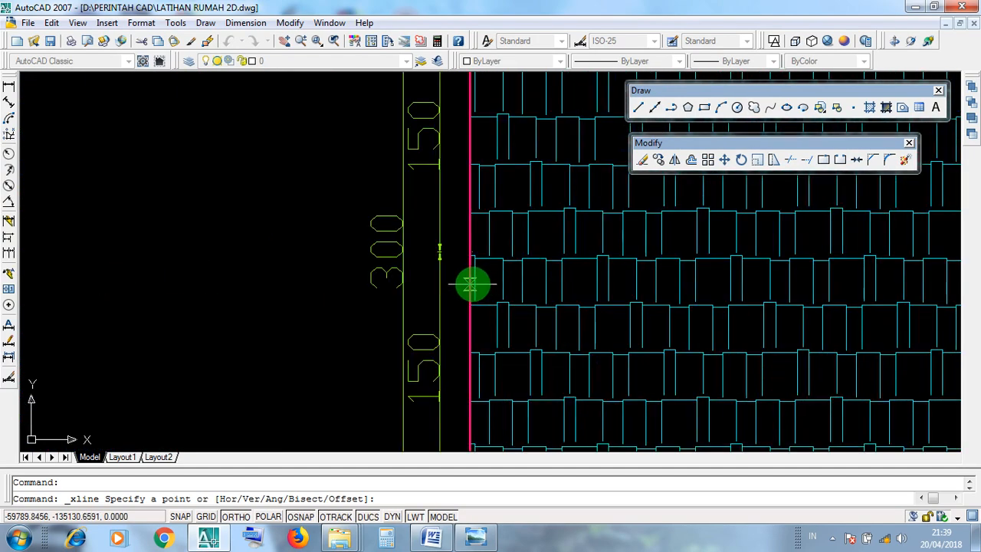
click(469, 282)
scroll(468, 279, down, 6)
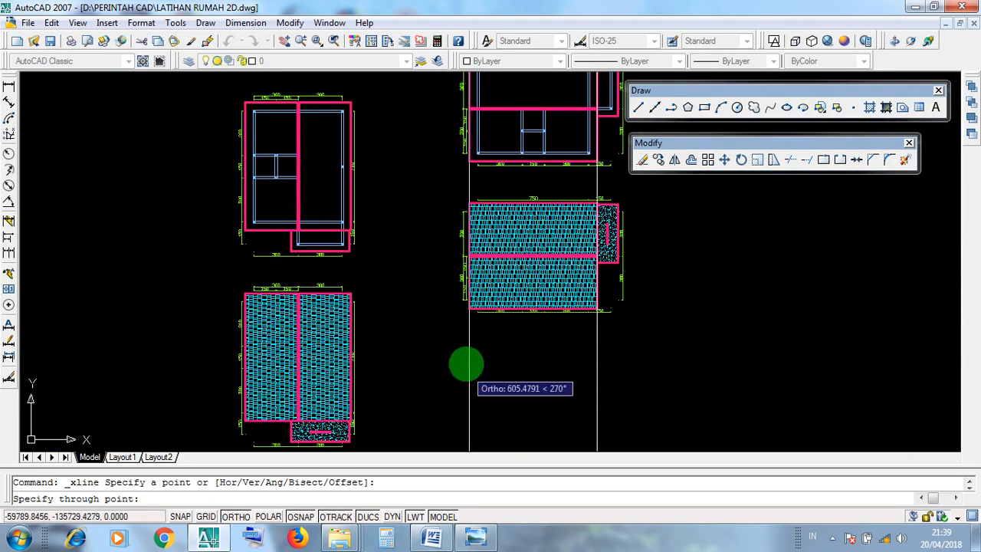
scroll(477, 181, up, 5)
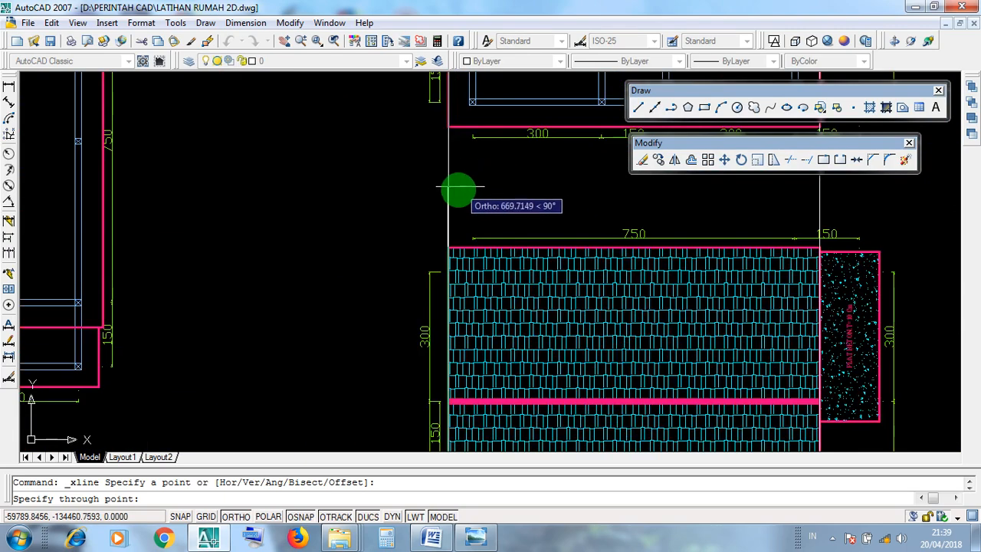
scroll(452, 163, up, 3)
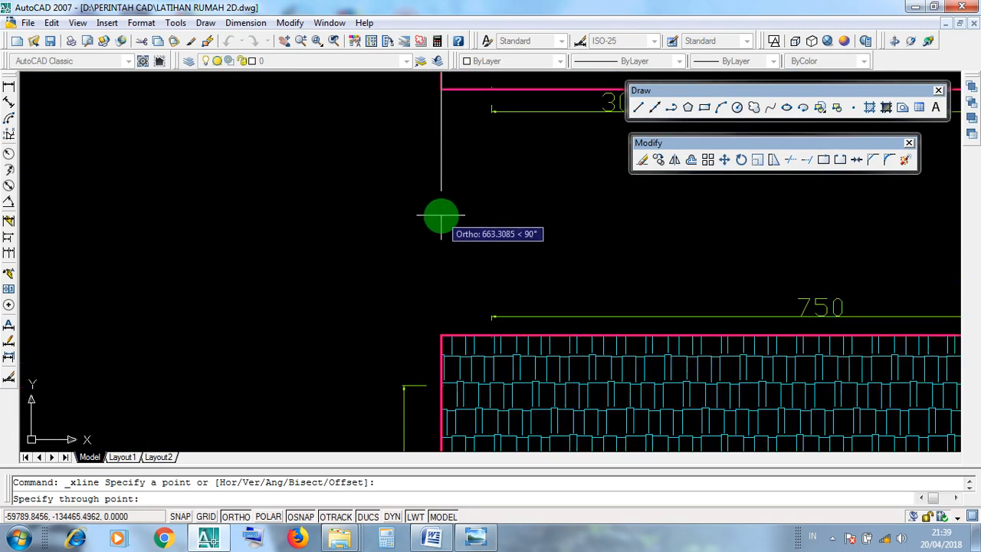
scroll(443, 207, down, 6)
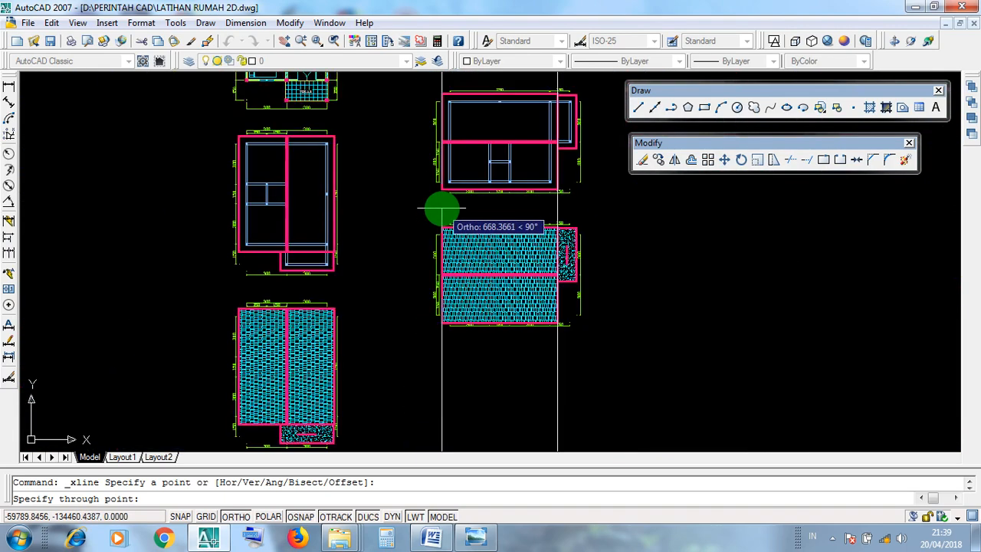
scroll(442, 208, up, 5)
click(442, 207)
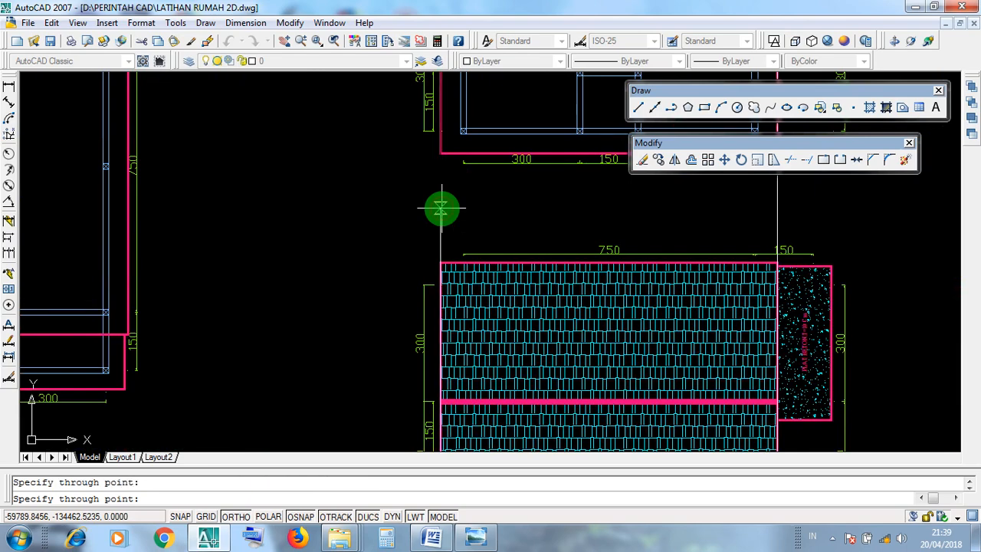
key(Return)
Step: Examine where the two vertical construction lines cross the horizontal ridge and eave construction lines above the roofless section
scroll(505, 264, down, 5)
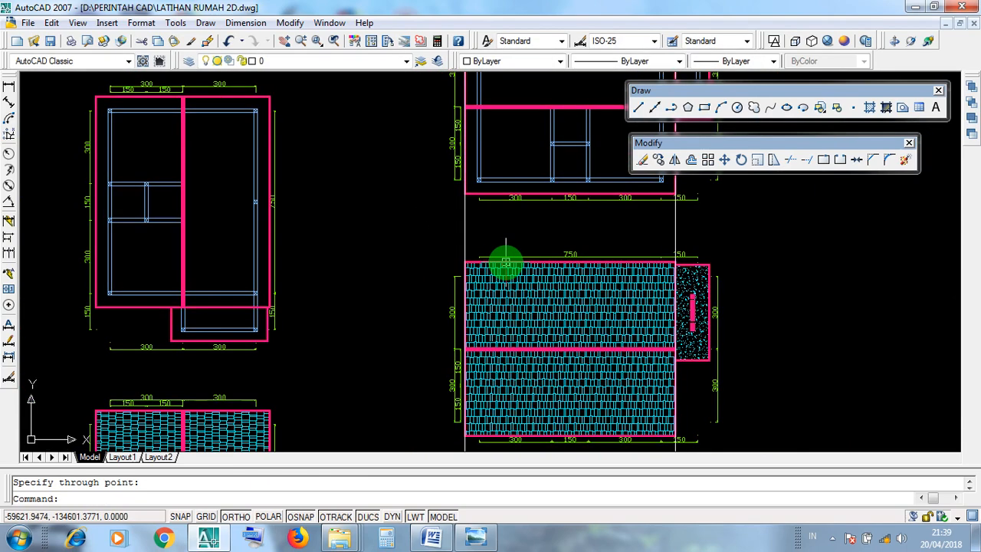
middle_drag(637, 287, 616, 348)
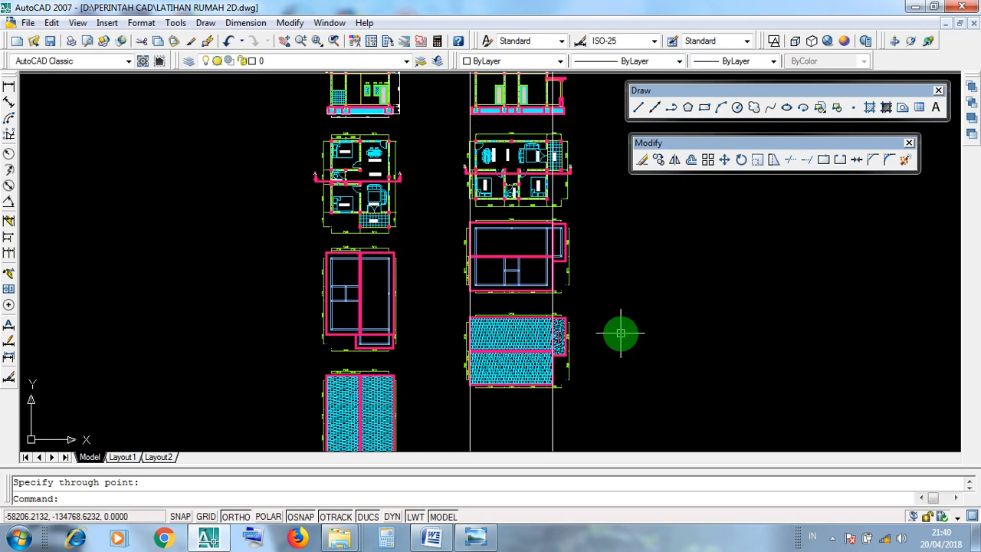
middle_drag(602, 262, 592, 422)
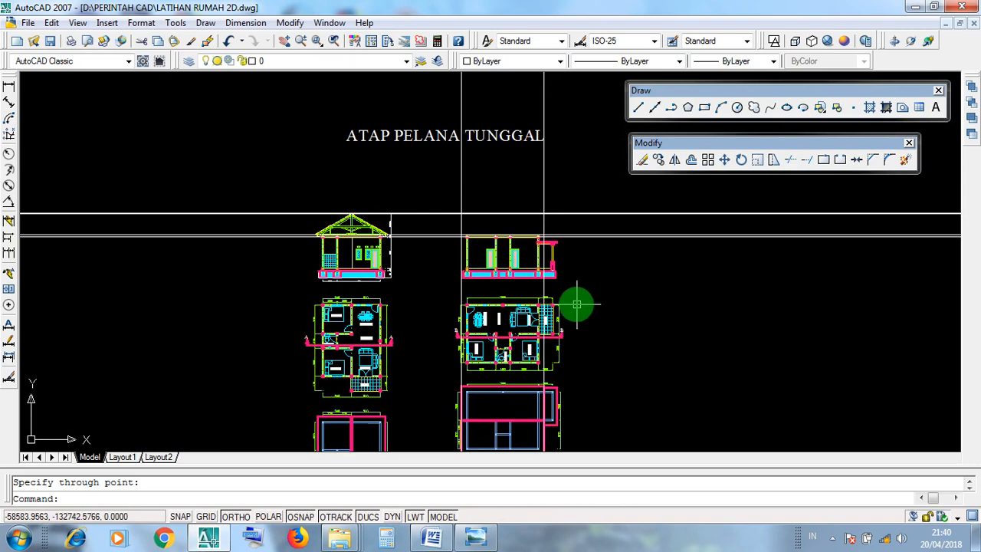
scroll(502, 227, up, 5)
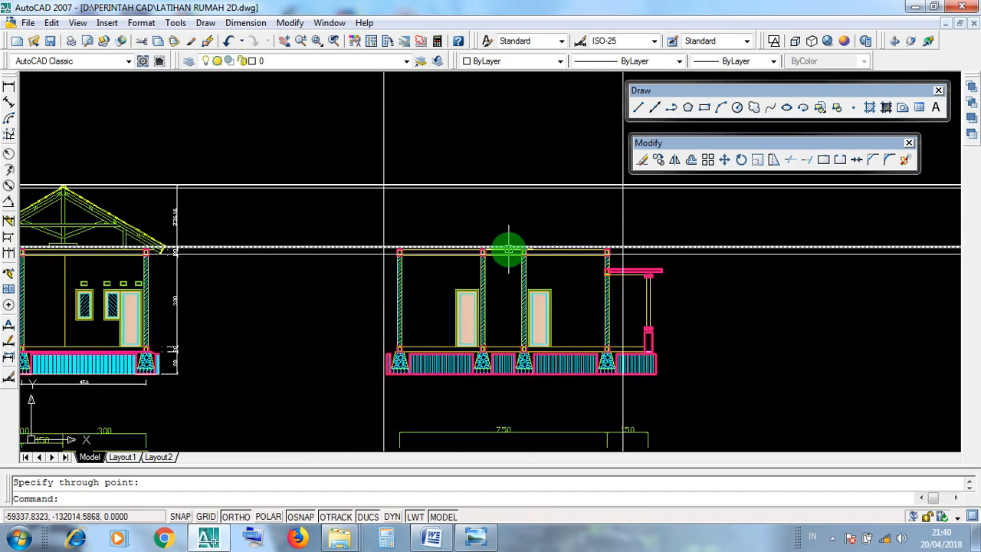
middle_drag(499, 252, 465, 332)
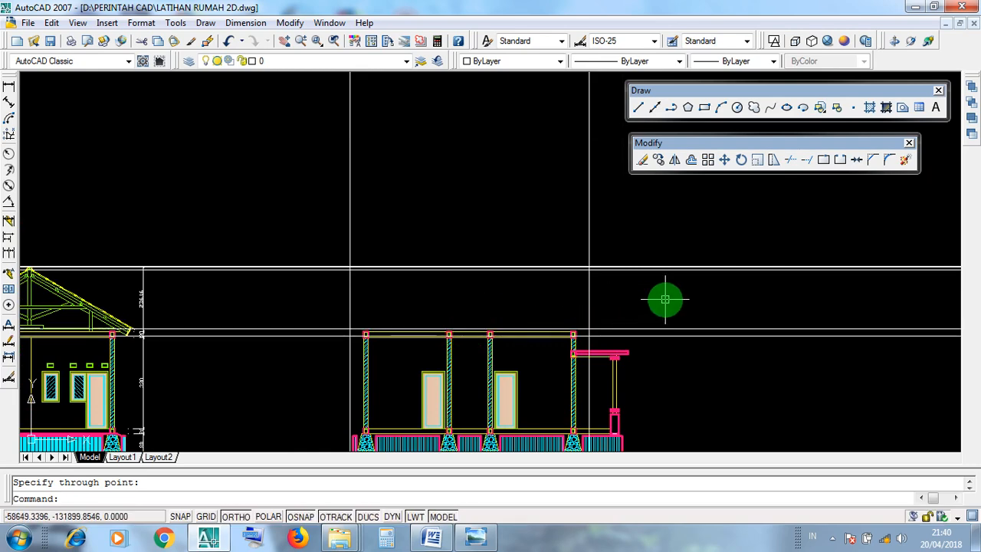
scroll(738, 353, down, 5)
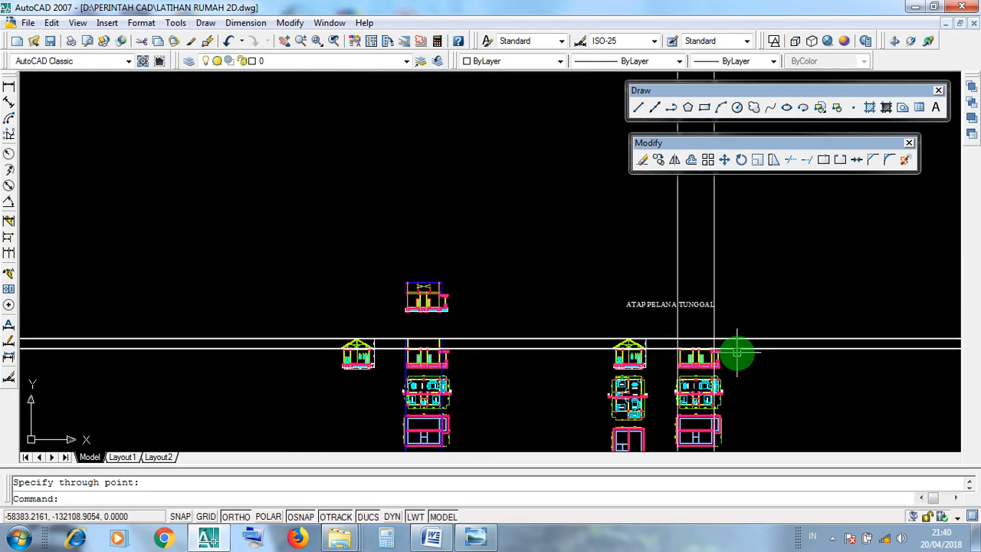
Step: Highlight the blue roof outline on the completed reference section, including the ridge lines and the overhangs at both ends
scroll(399, 278, up, 5)
scroll(472, 284, down, 3)
scroll(481, 287, up, 9)
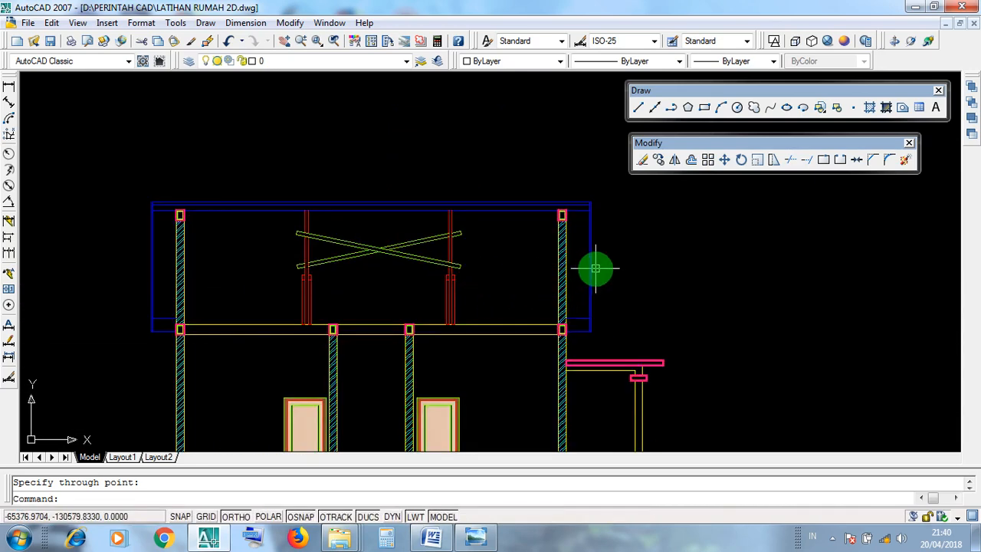
click(606, 333)
click(586, 169)
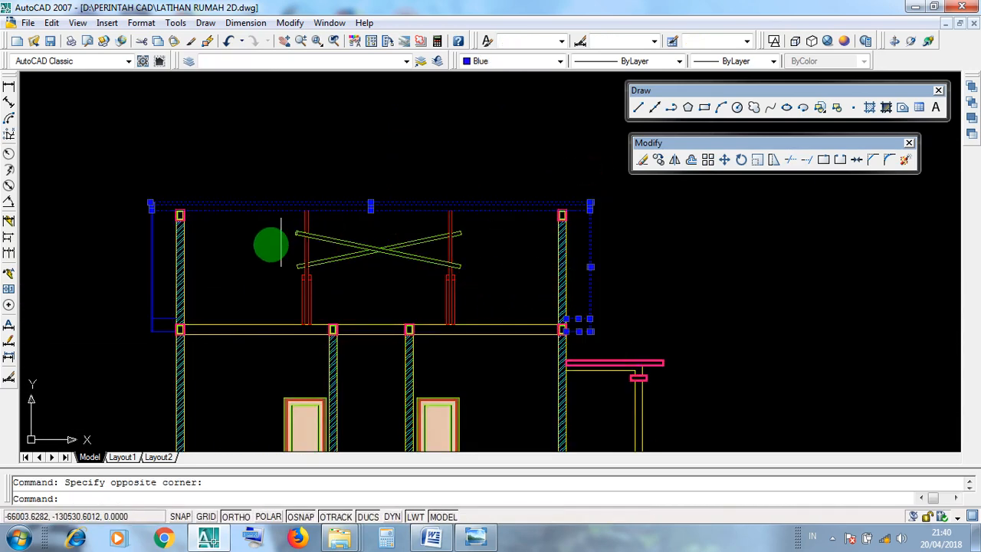
click(164, 334)
click(130, 182)
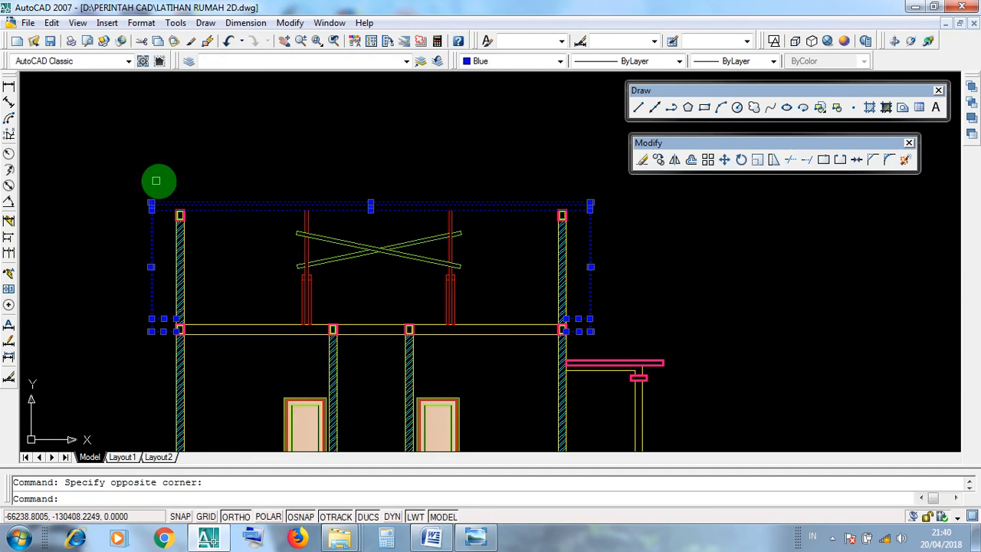
Step: Return to the roofless section and highlight the horizontal ridge and eave construction lines projected from the truss section
key(Escape)
scroll(213, 190, down, 8)
scroll(394, 239, down, 2)
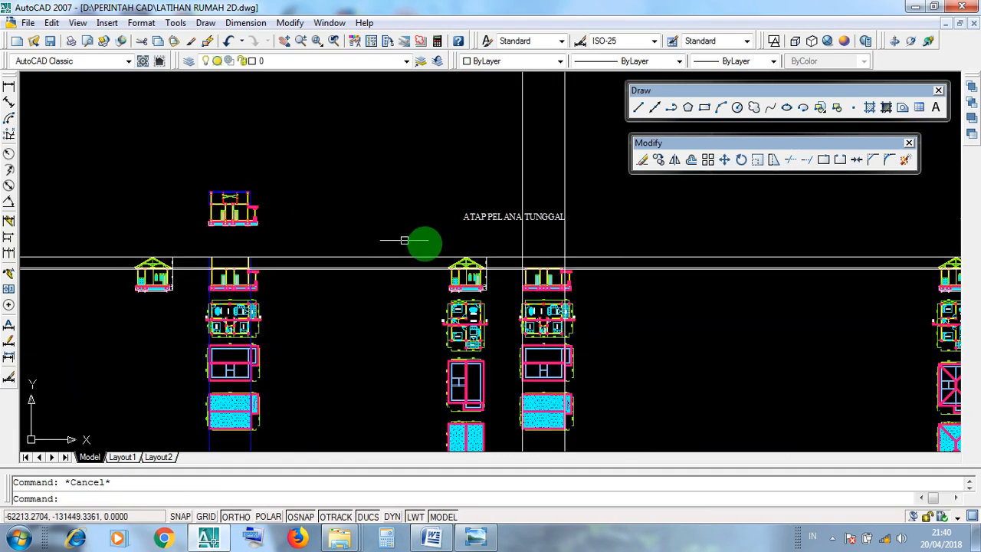
scroll(529, 230, up, 7)
scroll(529, 230, up, 2)
click(693, 365)
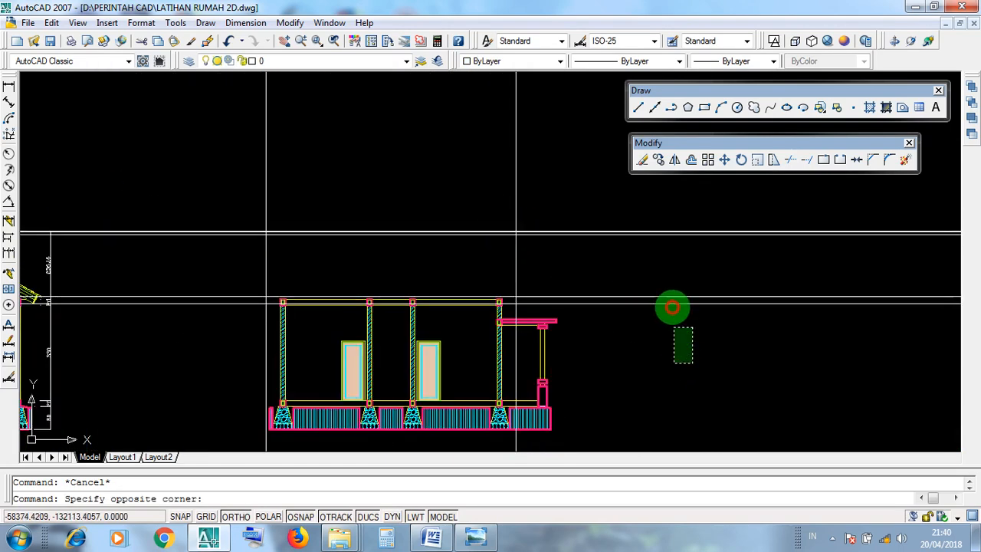
click(661, 212)
scroll(664, 306, down, 3)
key(Escape)
click(744, 396)
click(704, 274)
key(Escape)
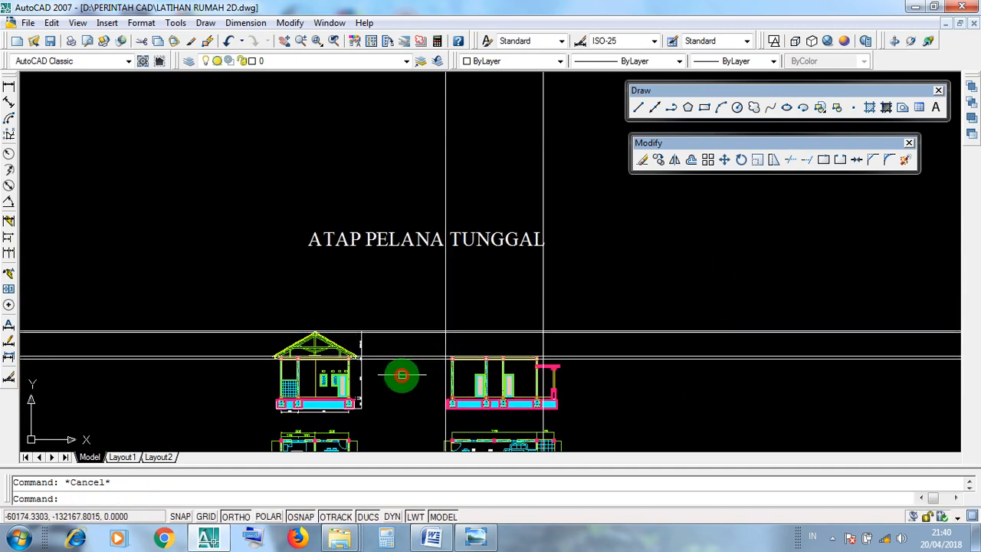
click(402, 375)
click(368, 281)
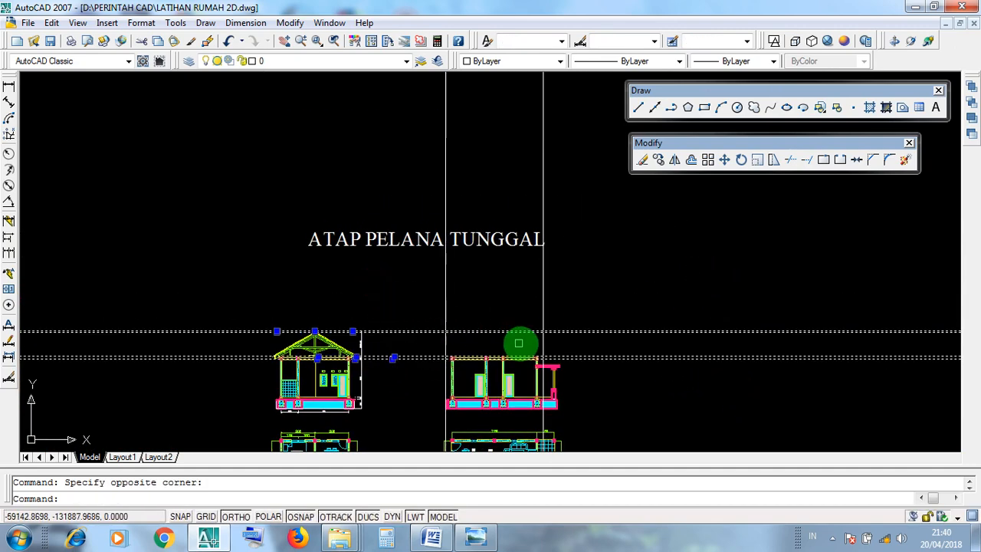
key(Escape)
Step: Highlight the two vertical construction lines at the roofless section's ends and compare them with the horizontal lines they cross
scroll(526, 351, up, 2)
click(570, 292)
click(326, 244)
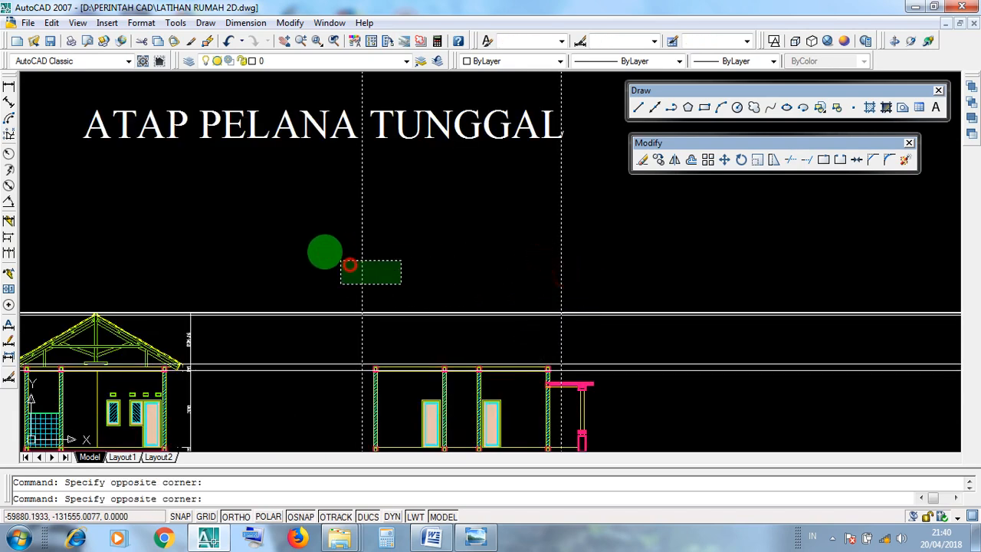
key(Escape)
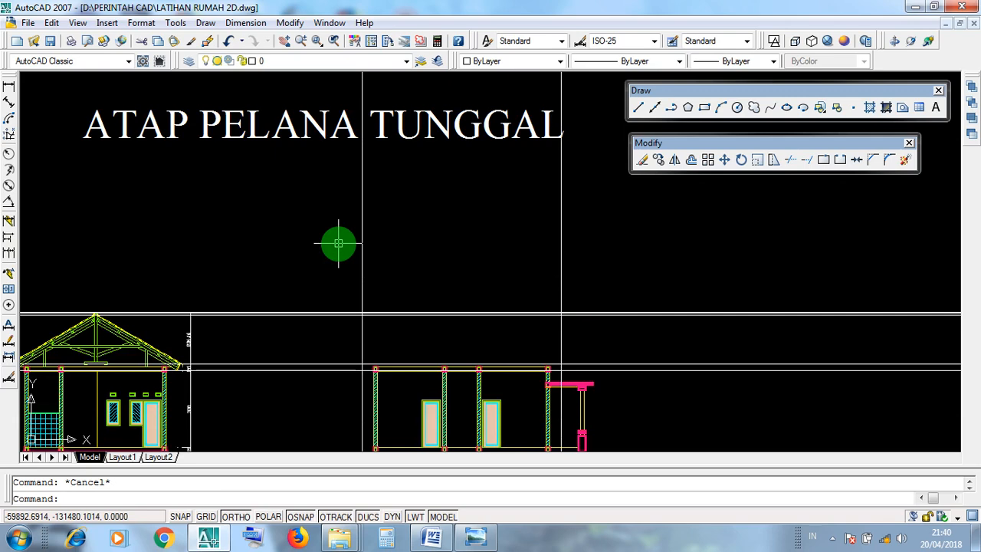
click(554, 261)
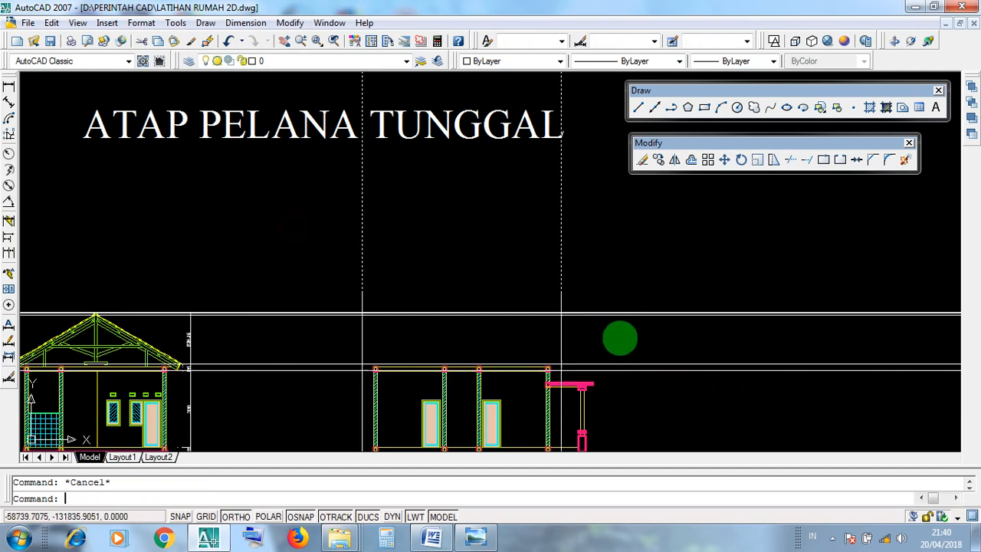
click(681, 248)
click(253, 356)
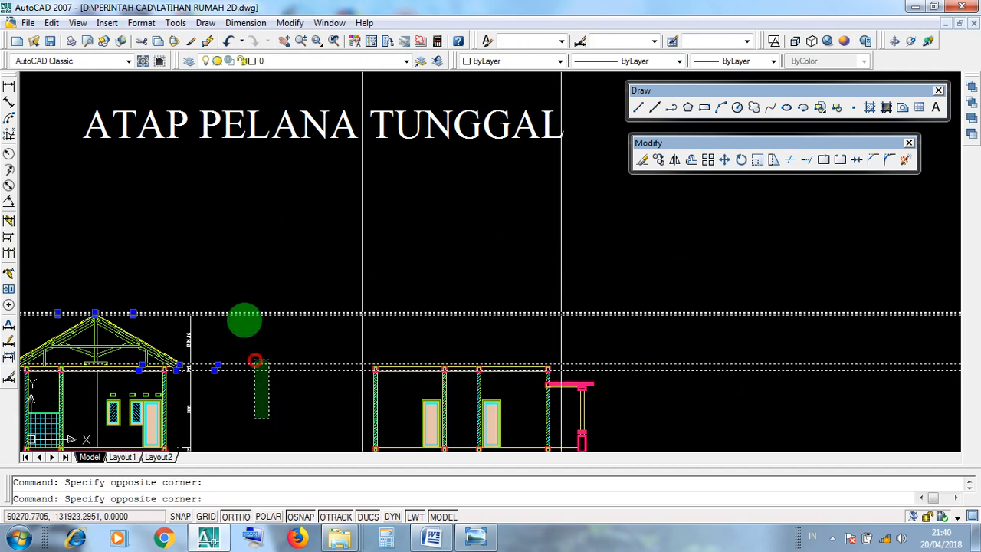
click(228, 268)
key(Escape)
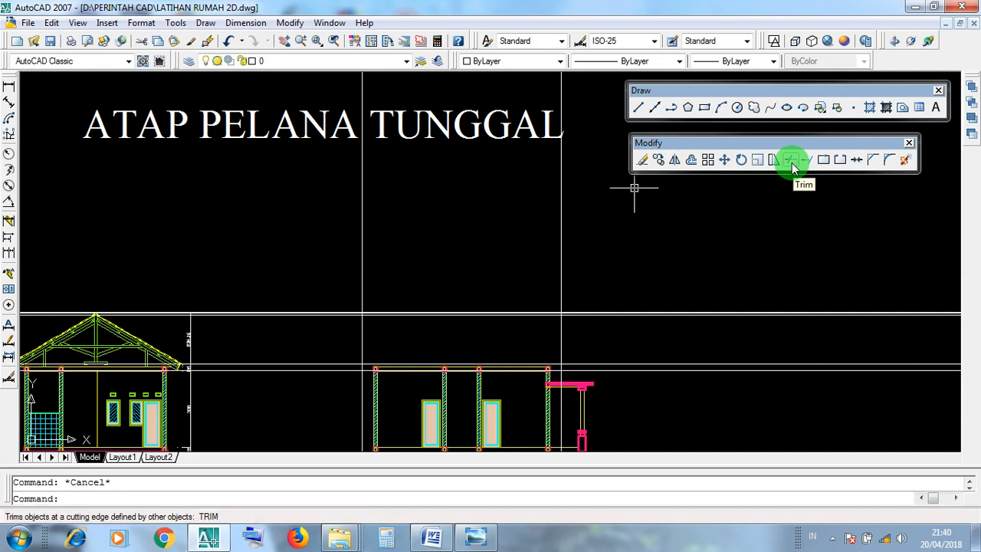
Step: Switch to the TRIM notes in Word and read the first instruction of method 2, which uses reference lines
click(915, 7)
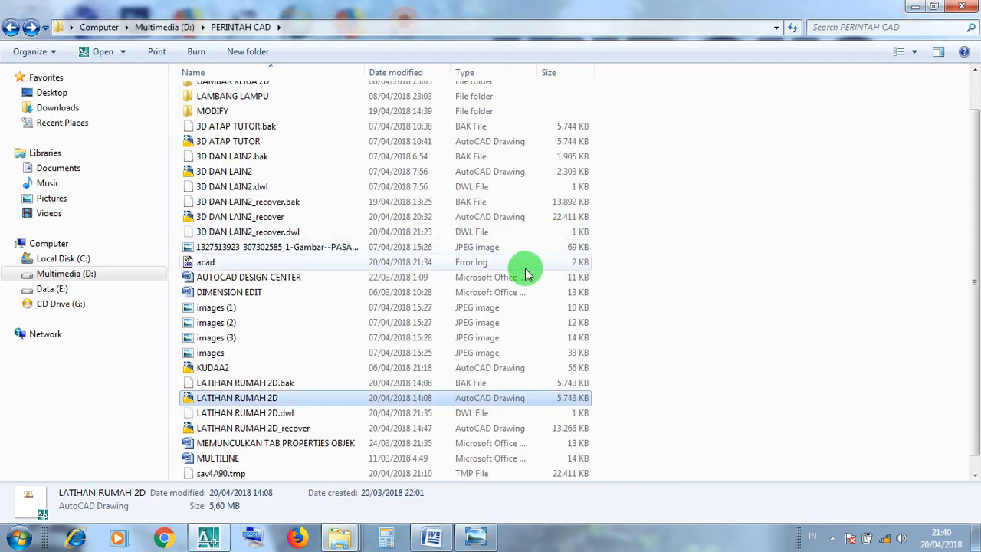
click(915, 8)
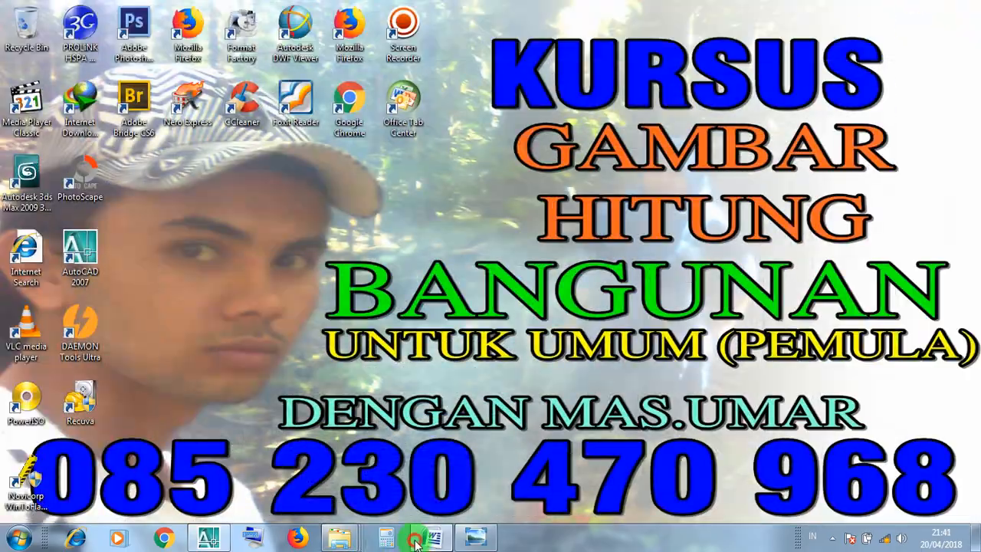
click(413, 541)
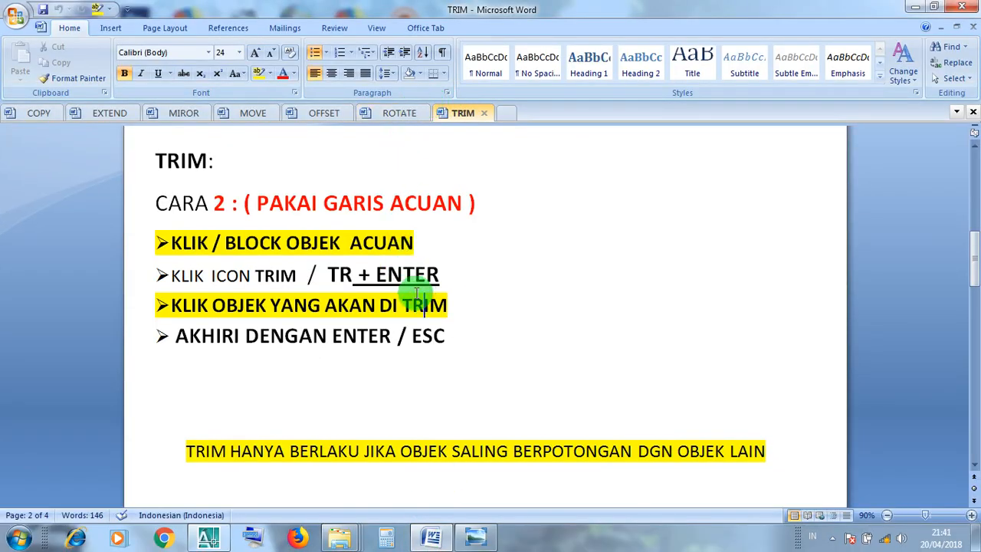
drag(468, 203, 258, 205)
click(270, 243)
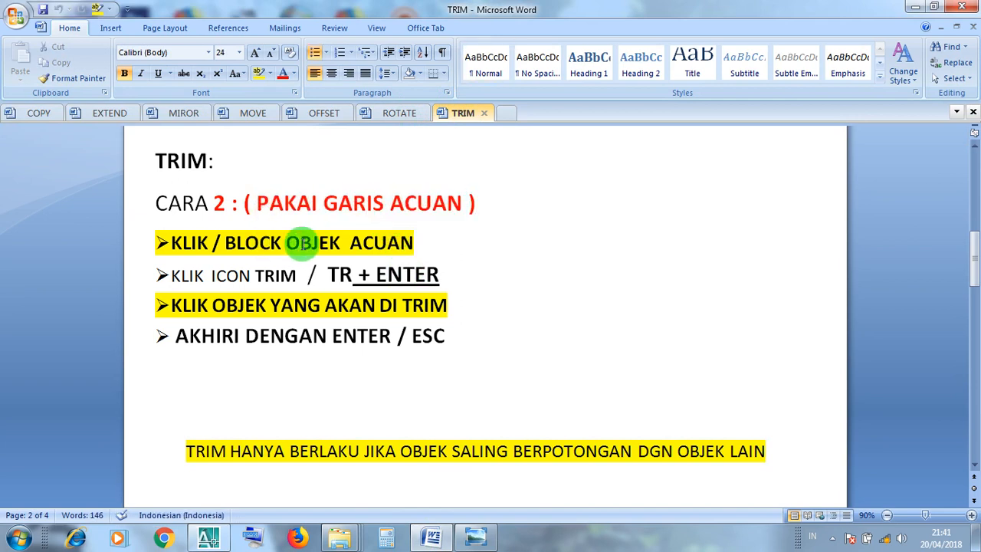
drag(425, 243, 153, 245)
Step: Switch back to AutoCAD and highlight the two vertical construction lines as the reference lines for trimming
click(208, 536)
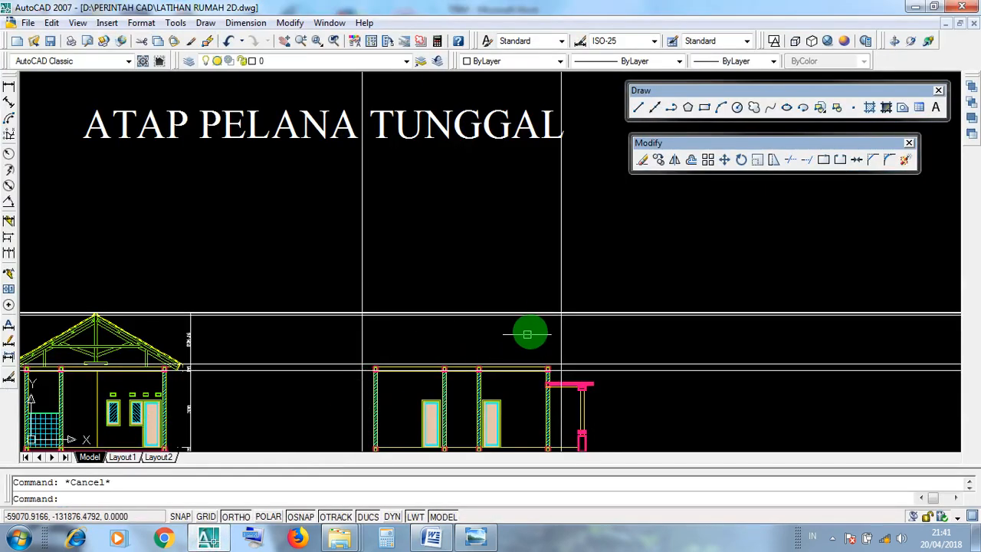
click(560, 269)
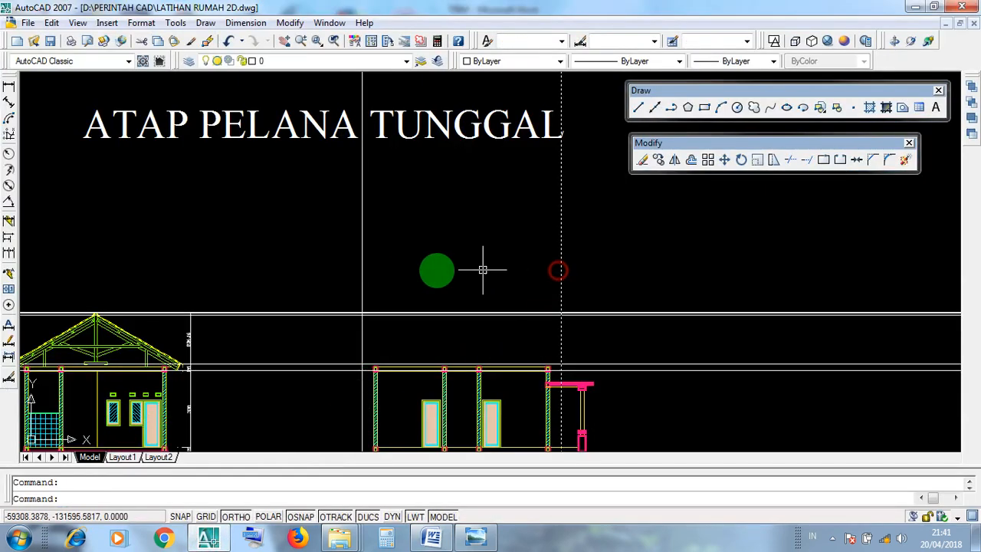
click(362, 268)
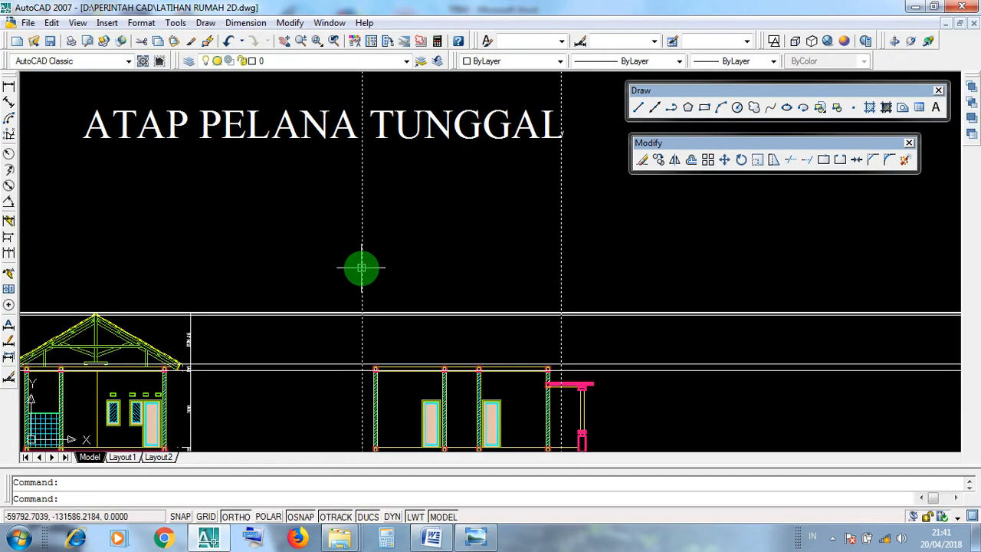
click(656, 271)
click(522, 227)
click(444, 260)
click(339, 221)
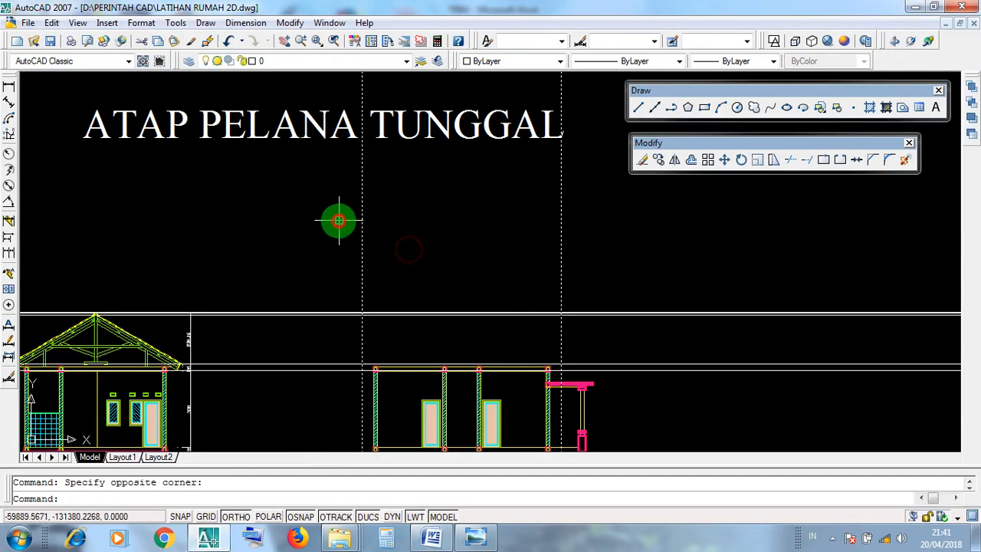
key(Escape)
Step: Highlight the horizontal construction lines as the trim targets and contrast them with the two vertical reference lines
click(740, 402)
click(717, 258)
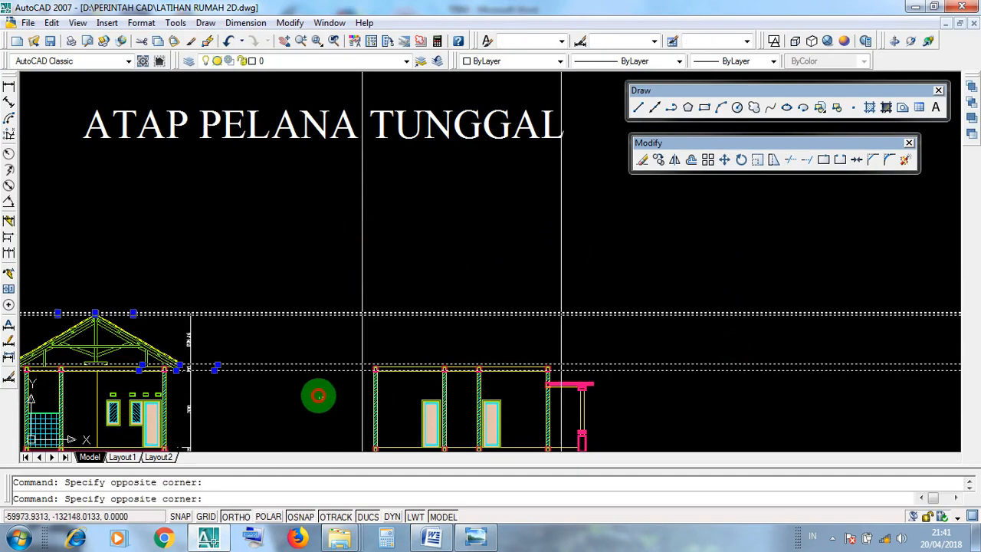
key(Escape)
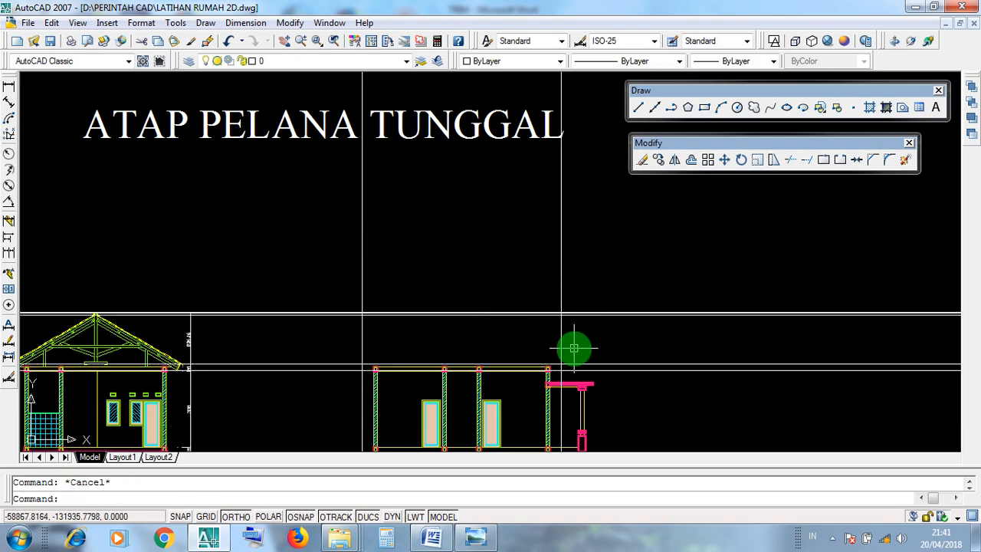
click(701, 415)
click(668, 280)
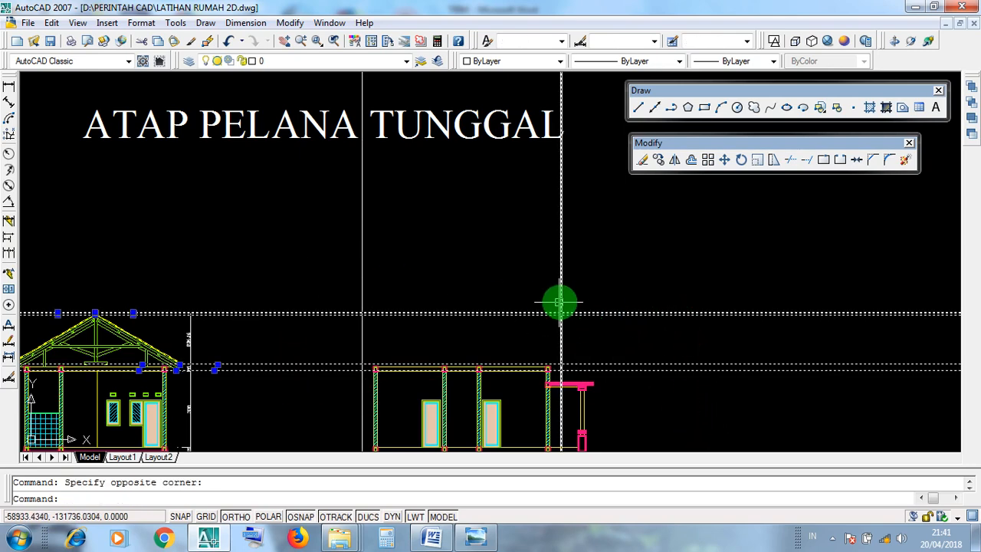
key(Escape)
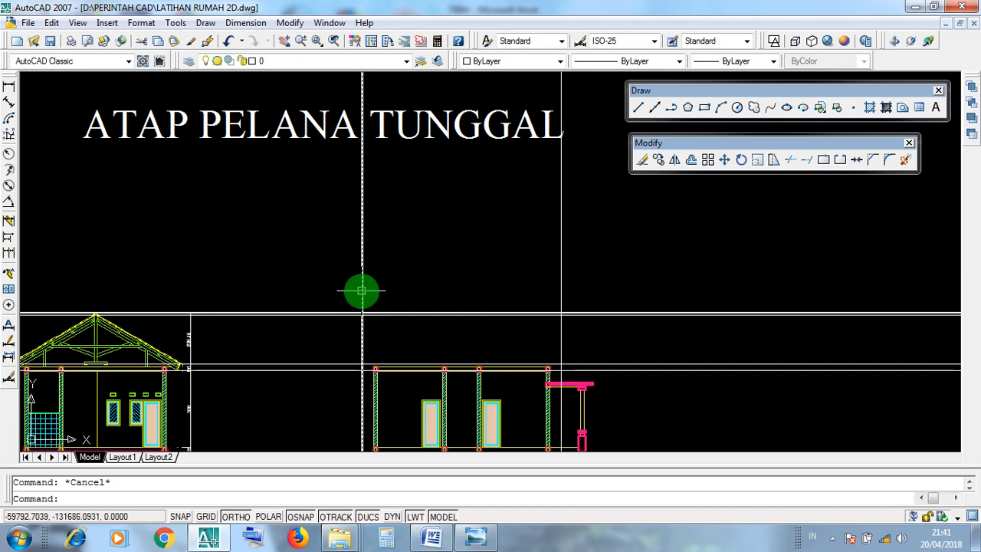
click(361, 291)
click(561, 285)
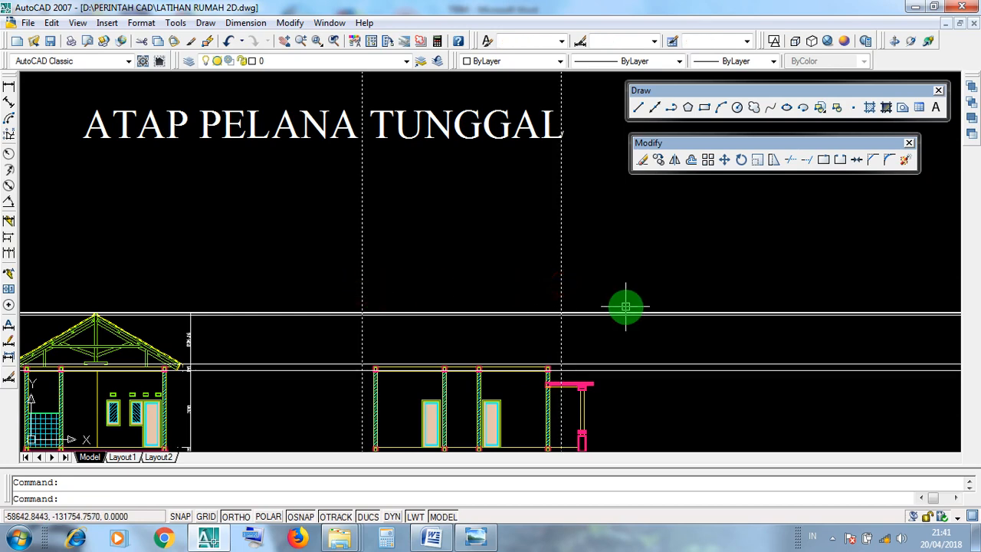
click(736, 422)
key(Escape)
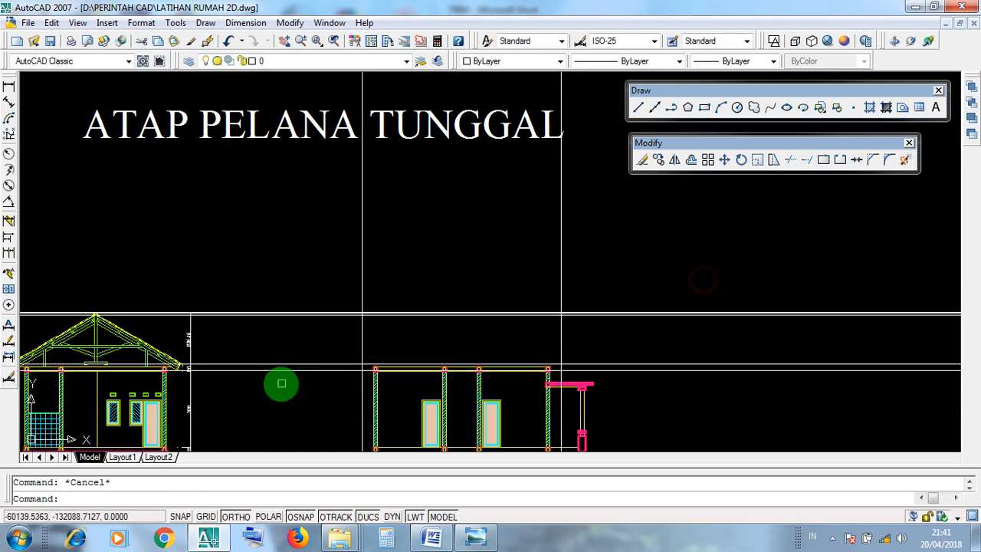
click(277, 409)
click(246, 250)
key(Escape)
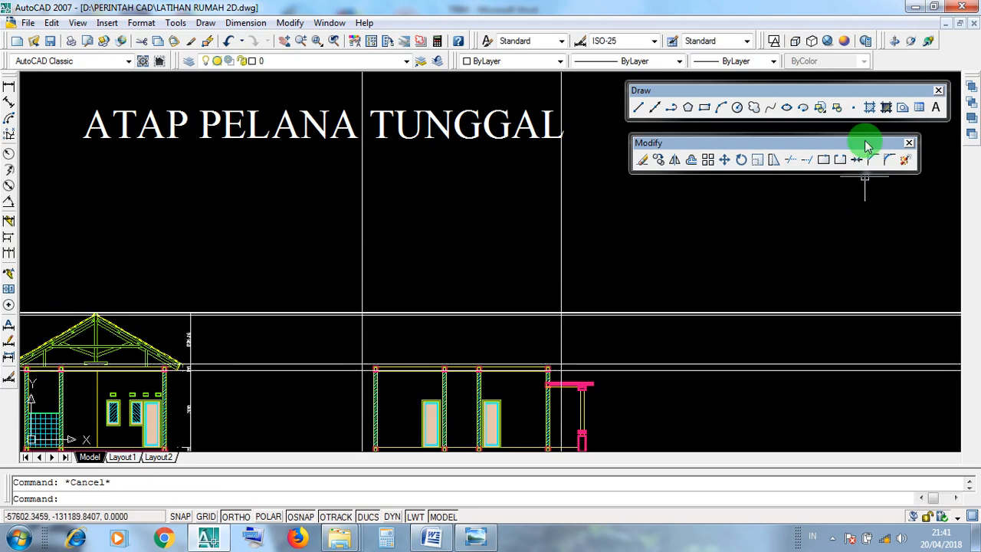
Step: Switch to the TRIM notes in Word and read the second instruction on starting the Trim command
click(916, 9)
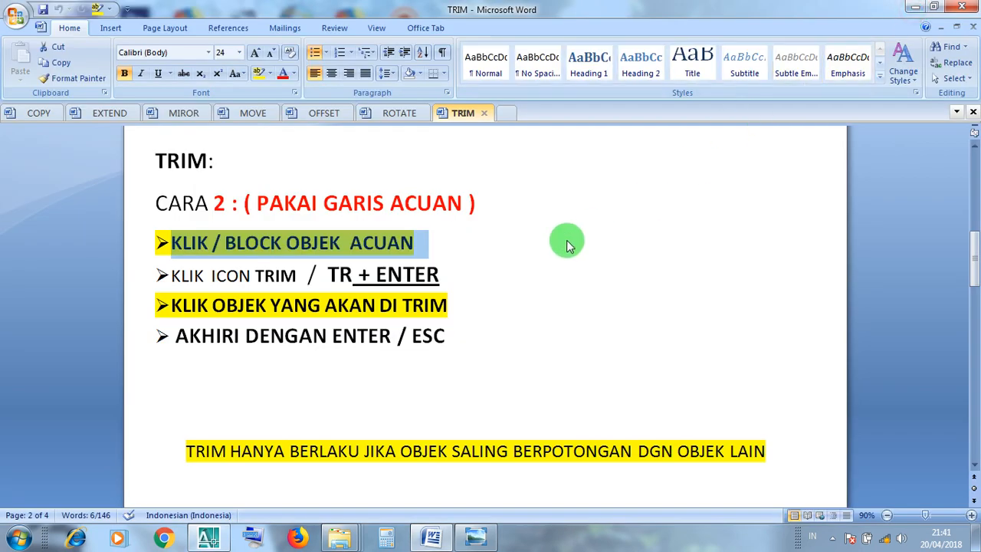
click(259, 242)
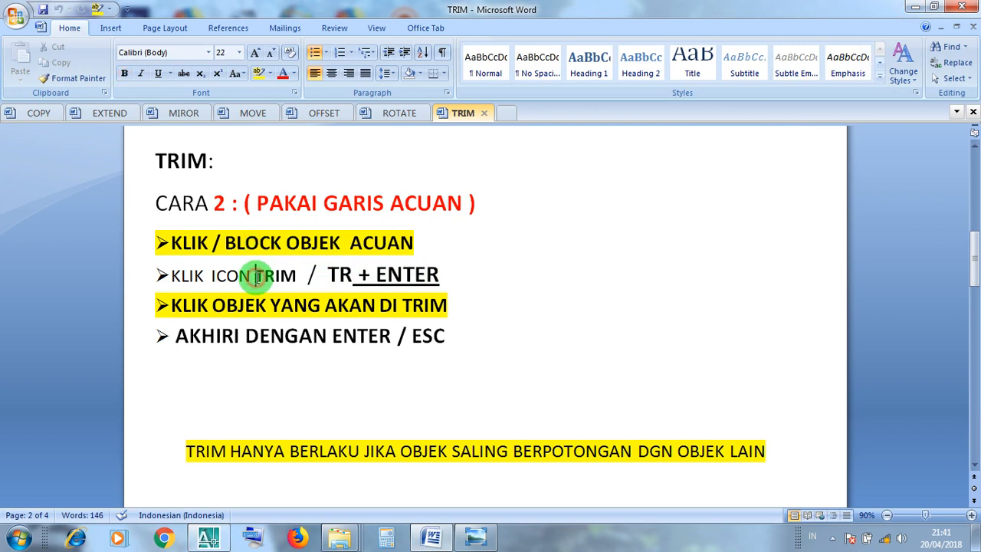
click(335, 278)
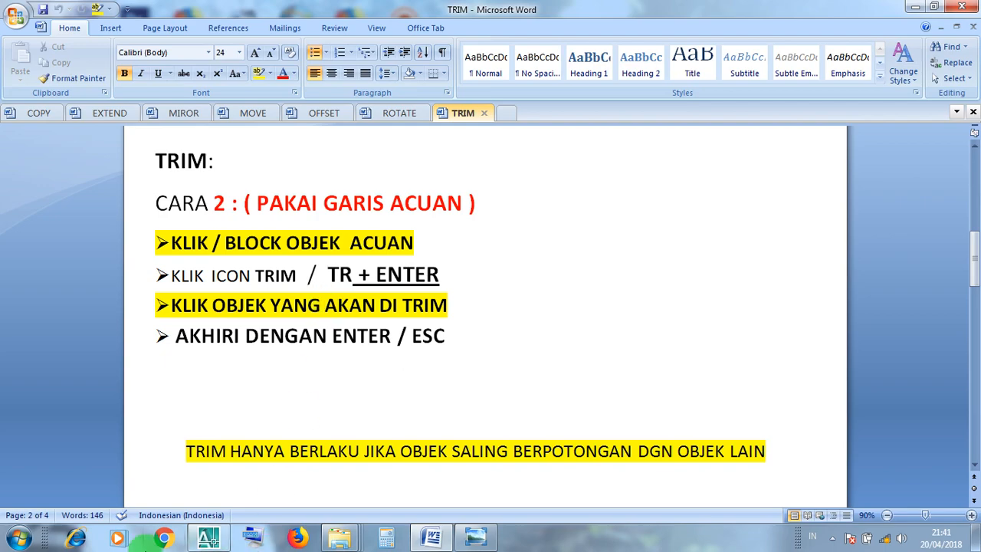
Step: Switch back to AutoCAD and point out the two vertical construction lines that serve as cutting edges
click(915, 7)
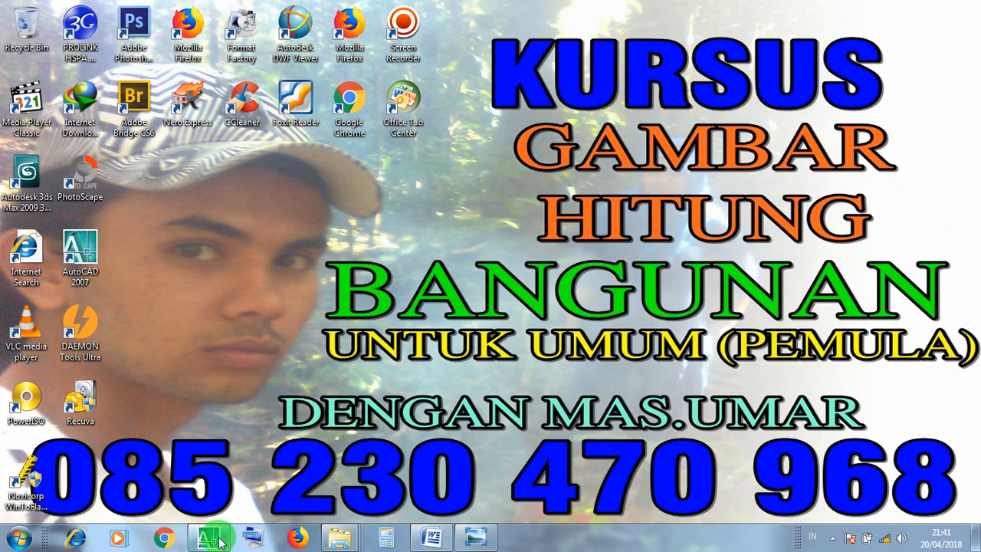
click(219, 541)
click(568, 249)
click(536, 223)
click(456, 273)
click(315, 226)
key(Escape)
Step: Trim the horizontal ridge and eave construction lines beyond the right vertical construction line, using both vertical lines as cutting edges
click(596, 255)
click(541, 234)
click(382, 269)
click(358, 240)
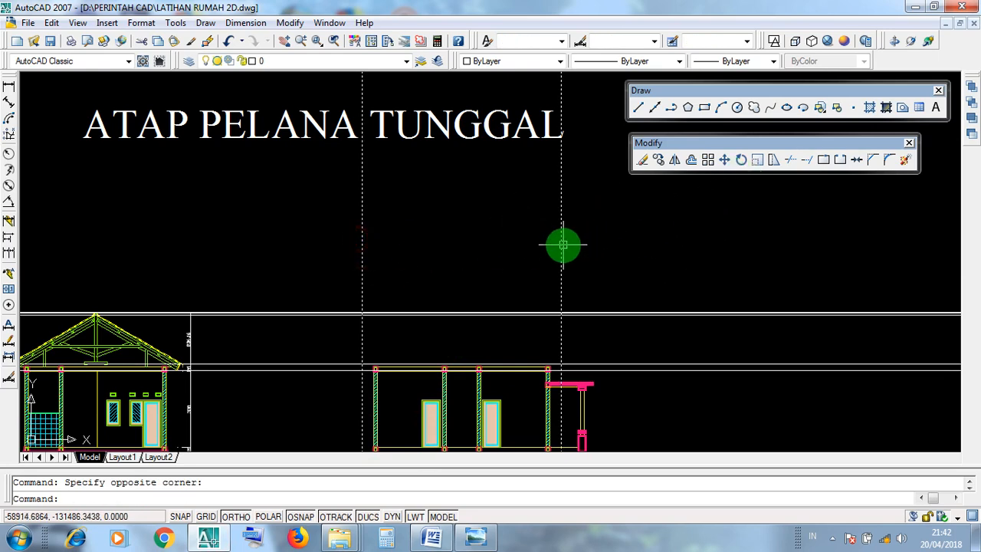
click(561, 243)
click(362, 254)
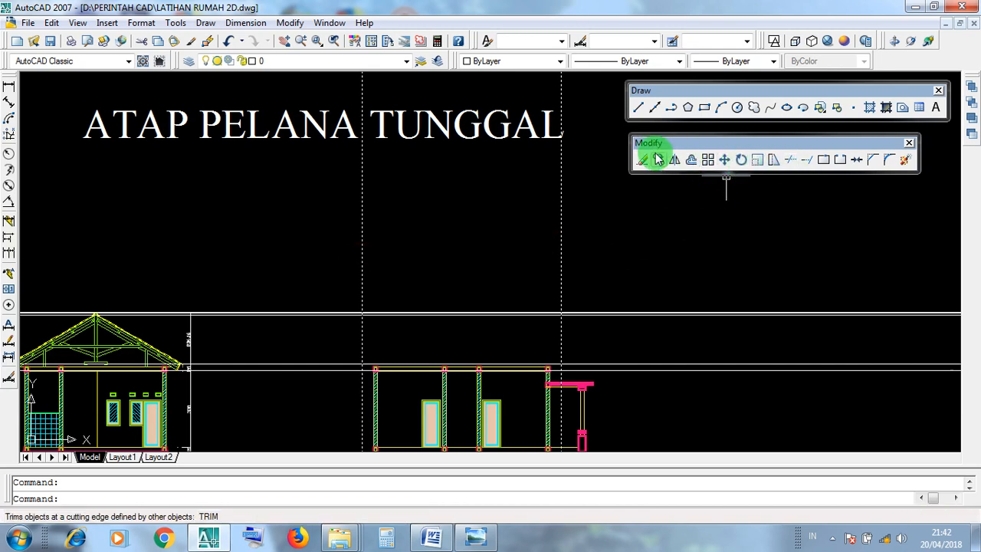
click(580, 247)
click(528, 217)
click(422, 282)
click(303, 236)
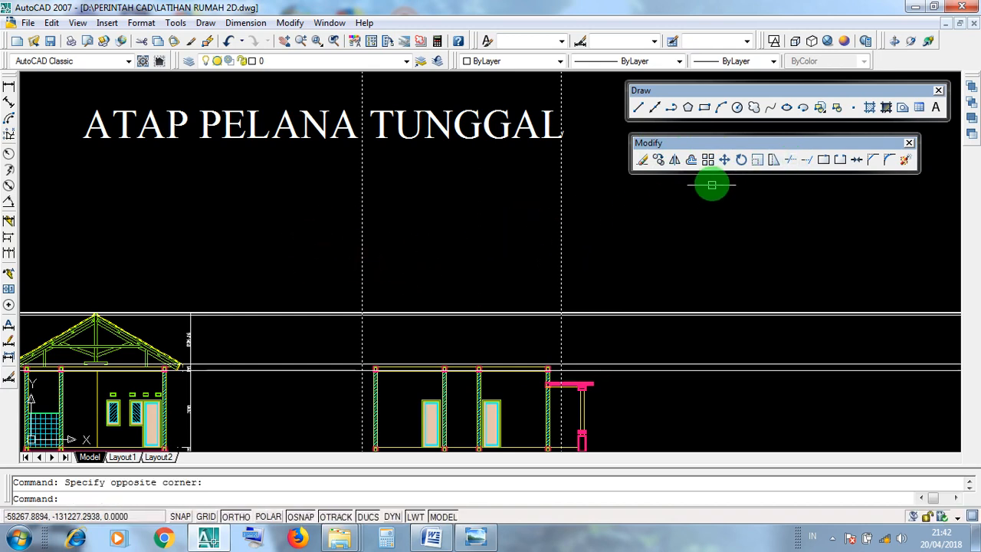
click(582, 281)
click(533, 233)
click(407, 246)
click(319, 205)
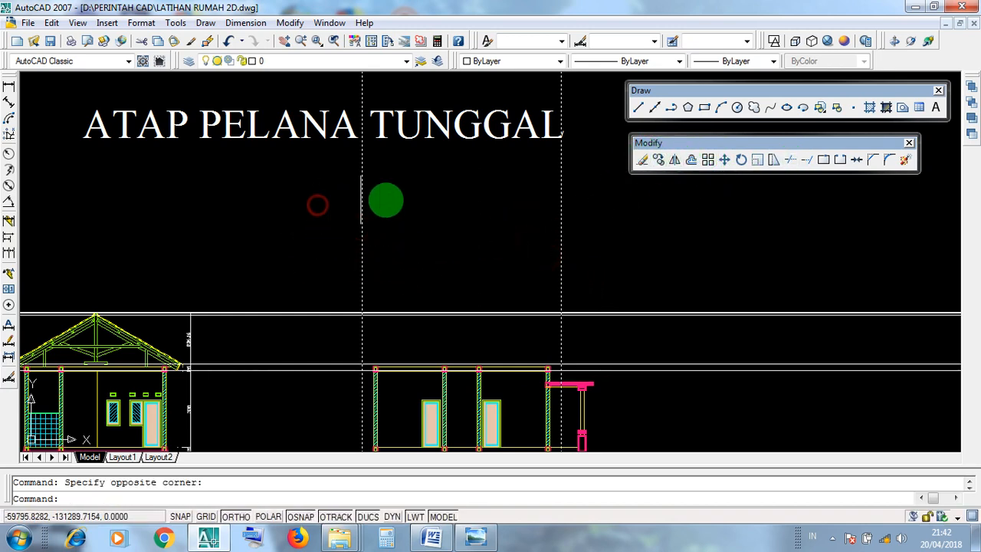
click(797, 161)
key(Return)
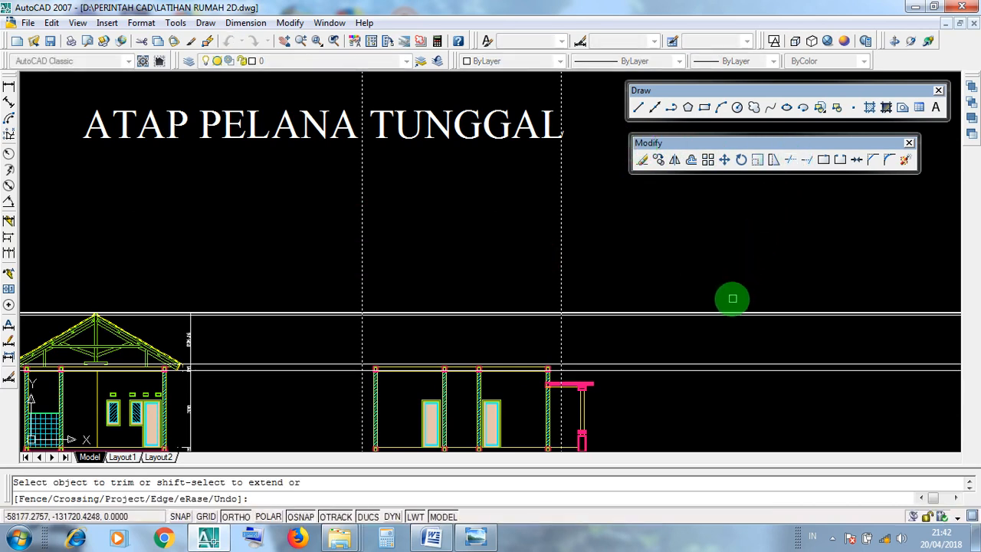
click(727, 312)
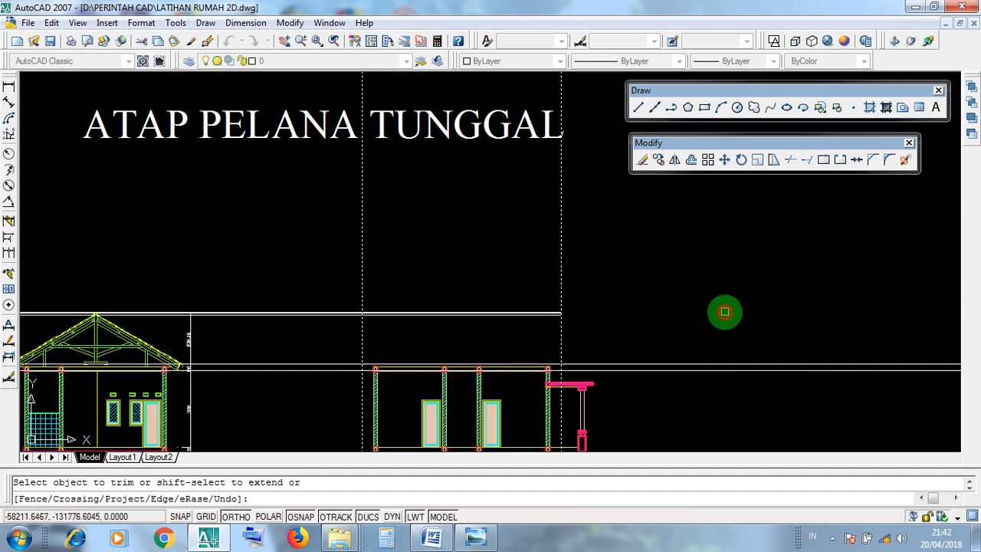
click(700, 368)
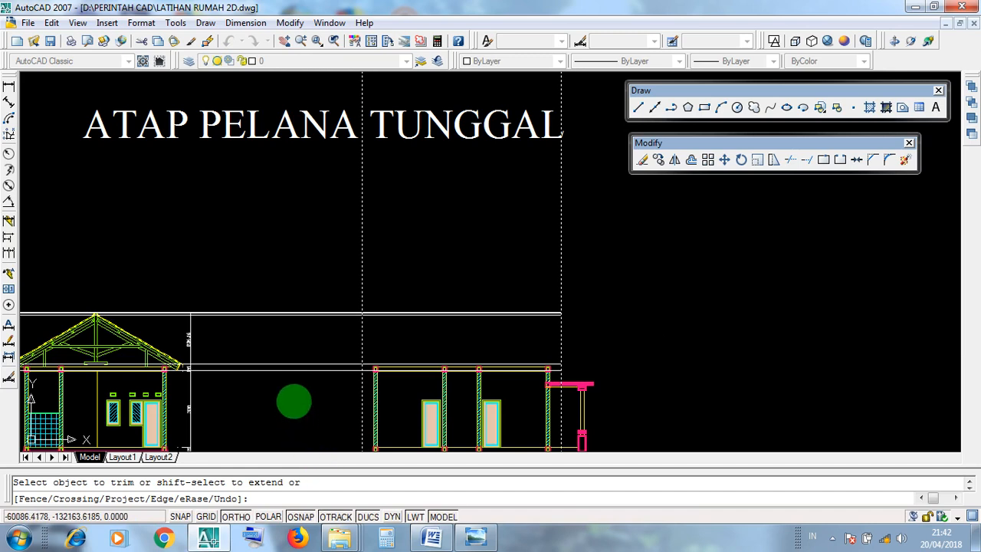
Step: Trim the horizontal ridge and eave construction lines beyond the left vertical construction line and end the Trim command
click(294, 400)
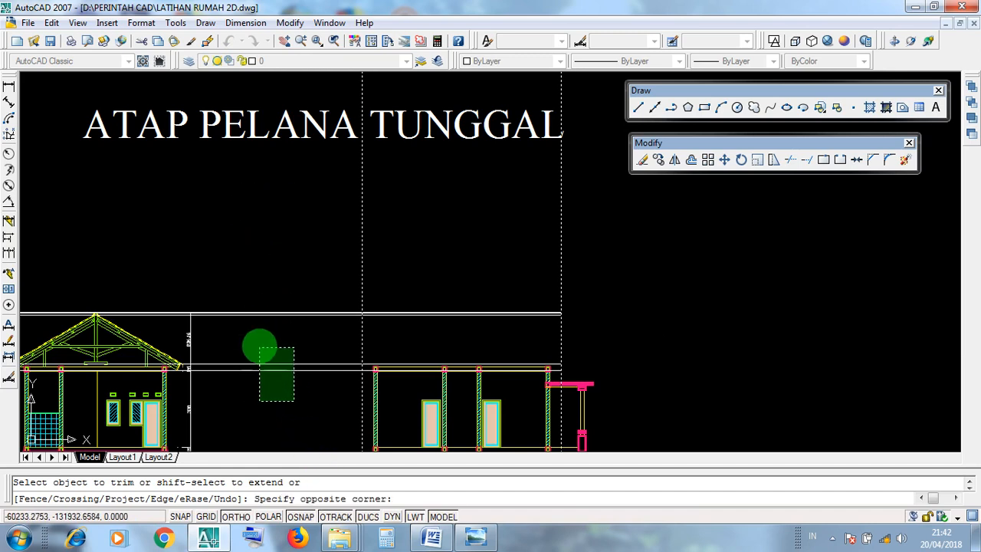
click(252, 210)
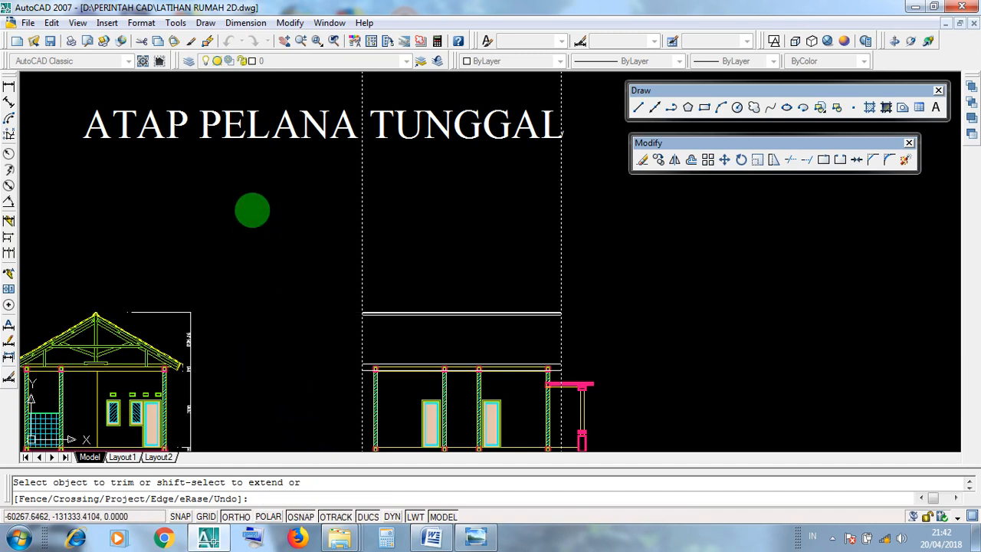
key(Return)
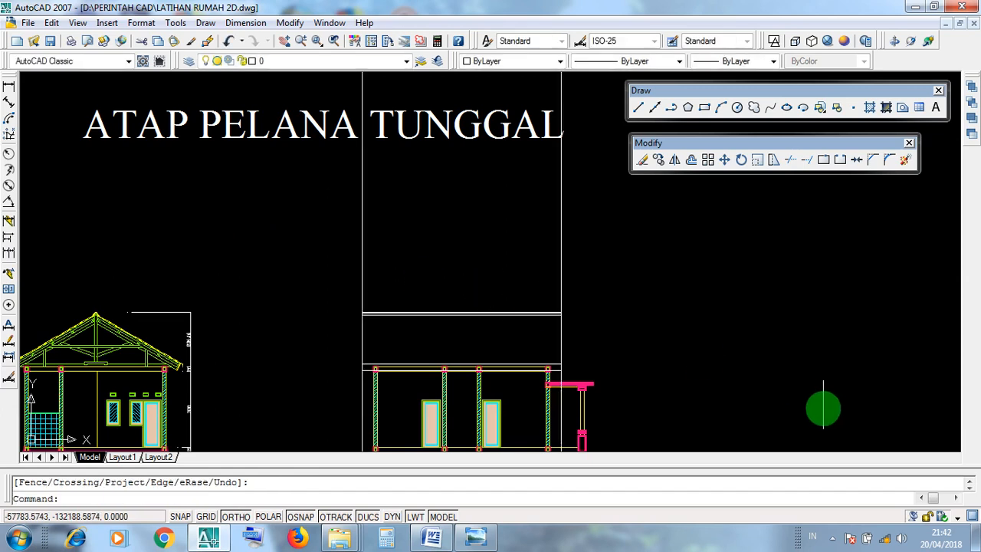
Step: Point out the two vertical construction lines above the ridge and between the B-B section and the floor plan
click(820, 401)
click(749, 273)
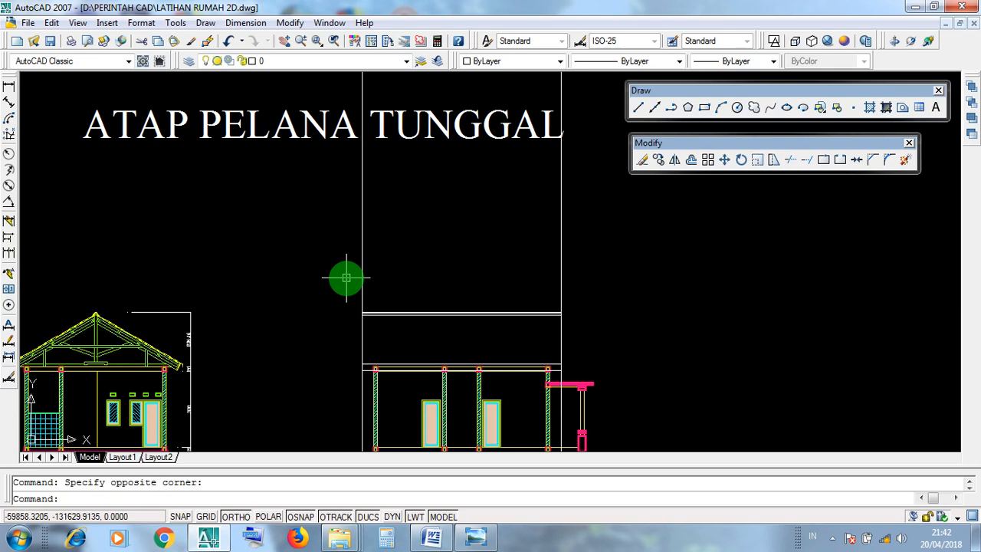
click(585, 279)
click(336, 194)
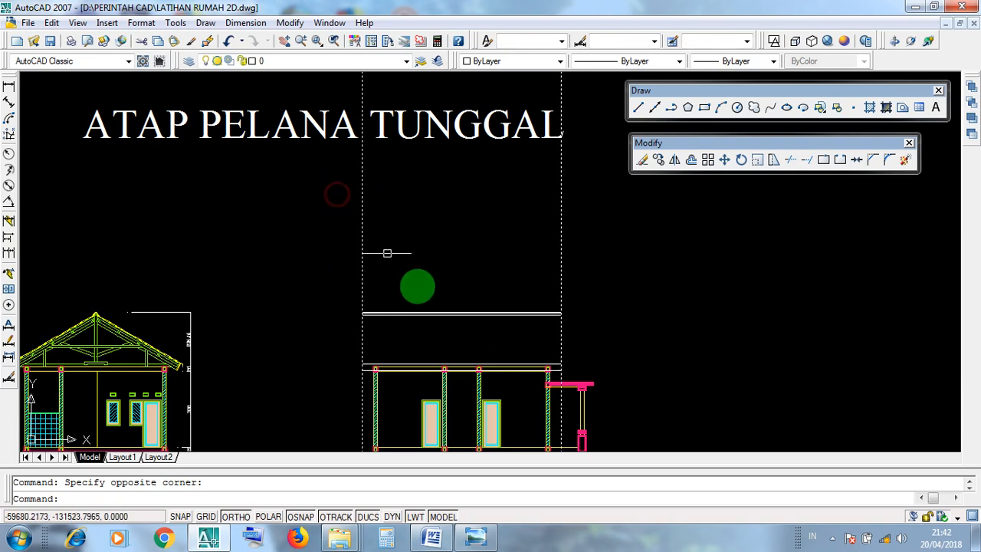
key(Escape)
middle_drag(545, 422, 531, 256)
click(532, 329)
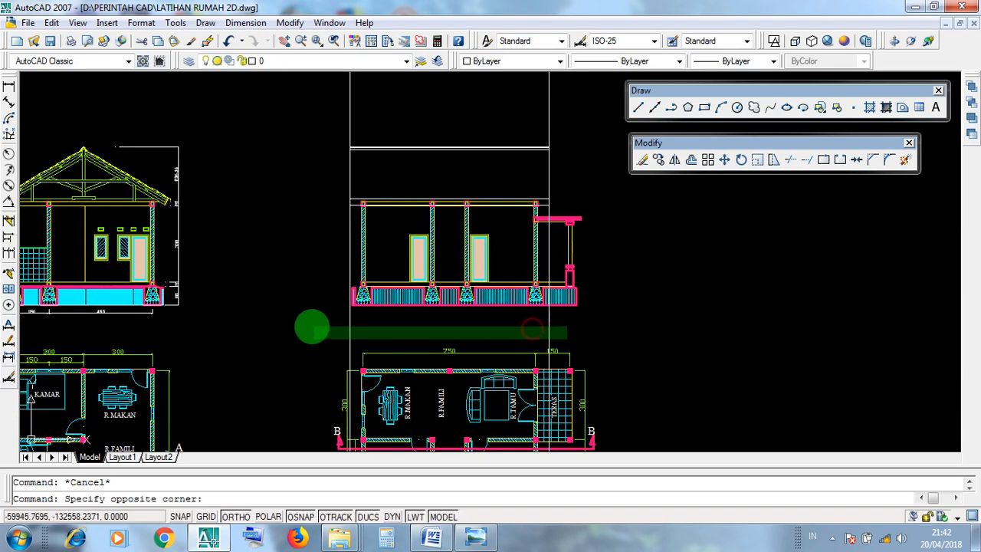
click(296, 327)
middle_drag(384, 284, 383, 350)
scroll(384, 260, up, 3)
key(Escape)
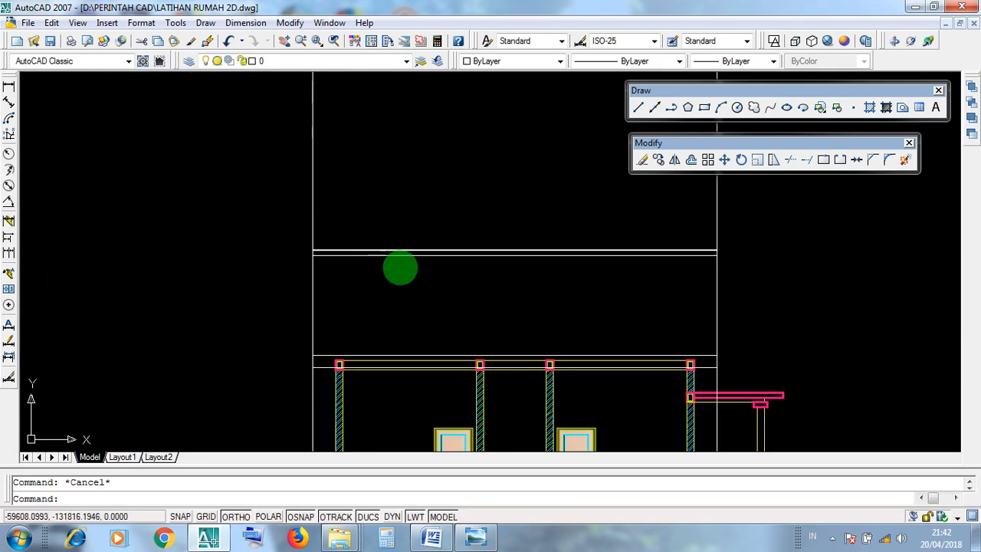
Step: Examine the closely spaced horizontal ridge lines and where they meet the two vertical construction lines
scroll(447, 244, up, 5)
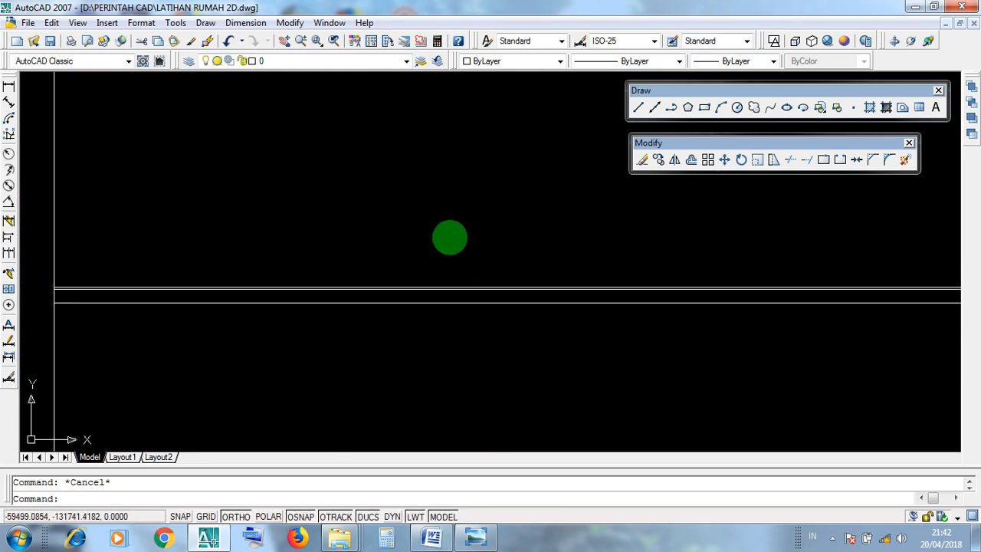
click(452, 286)
scroll(394, 324, down, 5)
scroll(565, 284, up, 3)
scroll(617, 325, up, 4)
click(678, 350)
scroll(664, 331, down, 4)
click(259, 266)
click(766, 297)
click(299, 230)
key(Escape)
Step: Highlight the topmost horizontal ridge line between the two vertical construction lines as the cutting edge
scroll(442, 350, up, 4)
middle_drag(446, 362, 422, 388)
scroll(422, 388, up, 2)
click(438, 401)
click(427, 346)
key(Escape)
click(438, 381)
scroll(439, 380, up, 3)
scroll(439, 380, up, 2)
scroll(439, 378, down, 7)
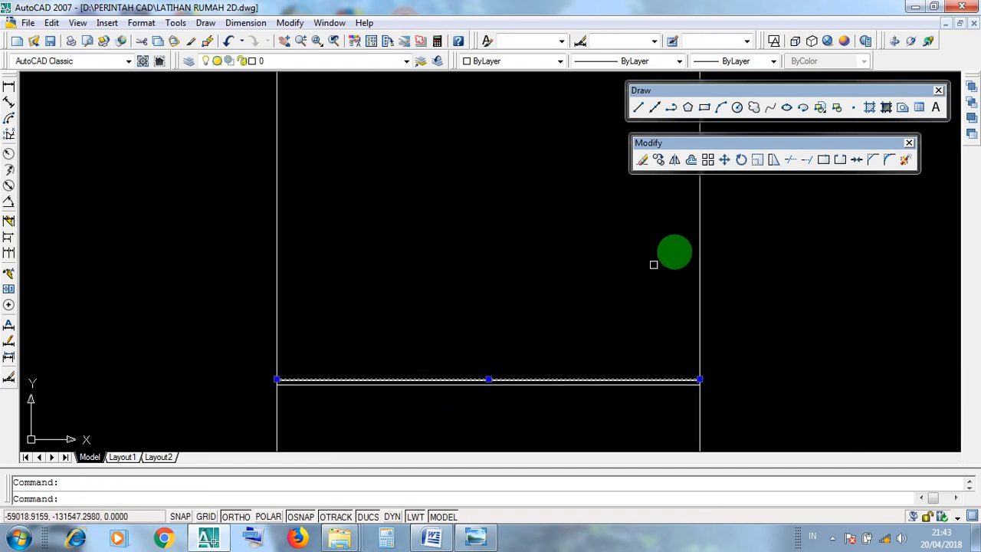
Step: Highlight both vertical construction lines as the trim targets and contrast them with the topmost ridge line
click(790, 164)
click(698, 266)
click(272, 300)
click(273, 296)
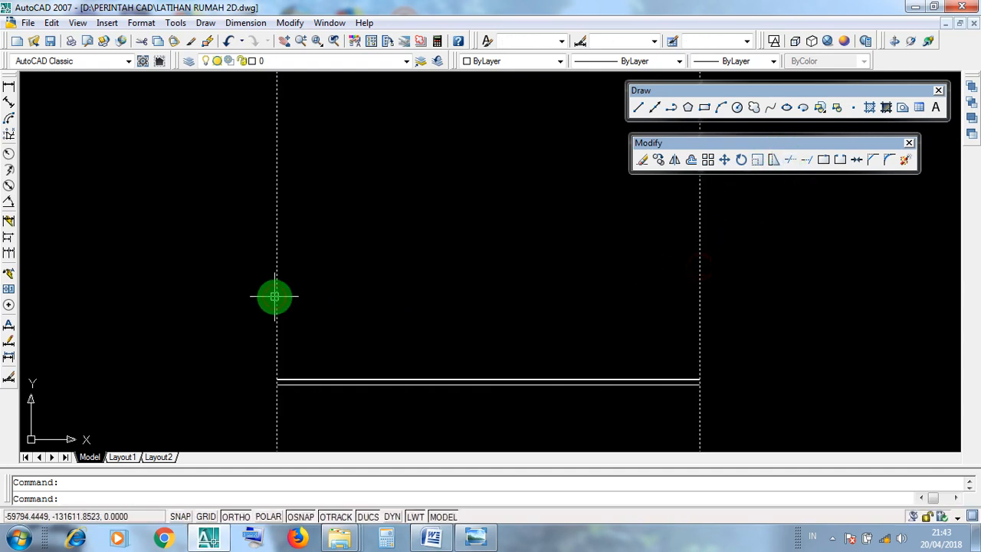
key(Escape)
scroll(360, 381, up, 3)
click(376, 379)
key(Escape)
click(384, 379)
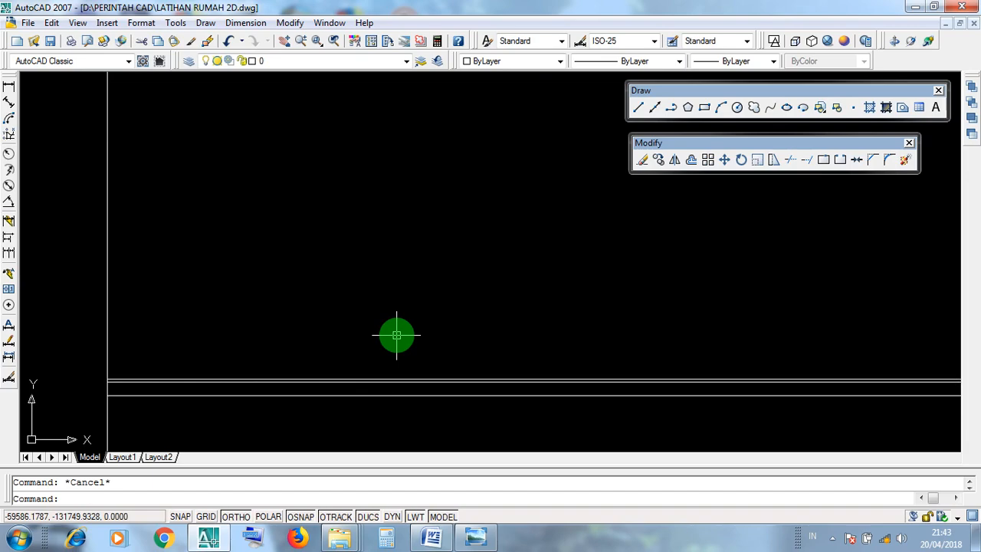
Step: Switch to the TRIM notes in Word and review the CARA 2 instructions on trimming with reference lines
click(915, 6)
click(431, 538)
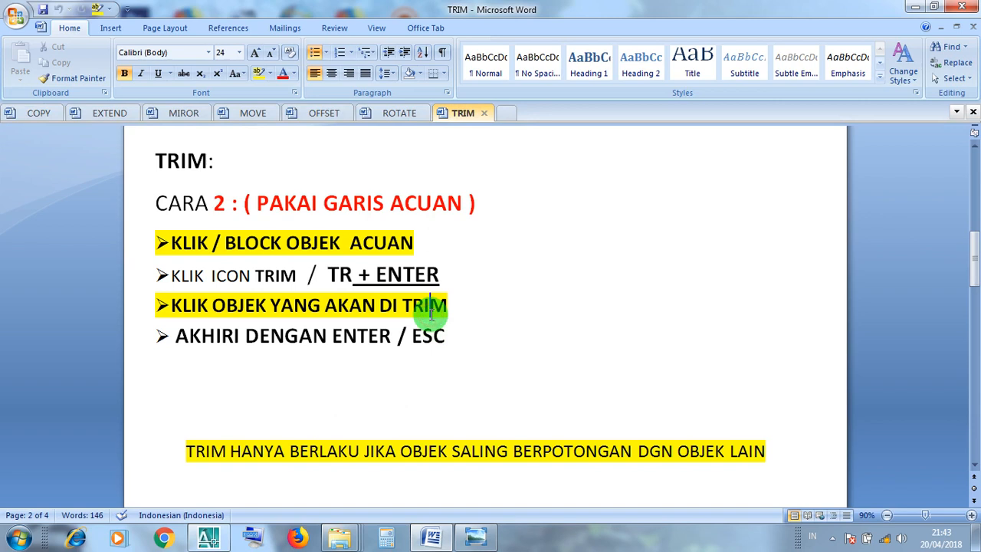
drag(434, 241, 136, 243)
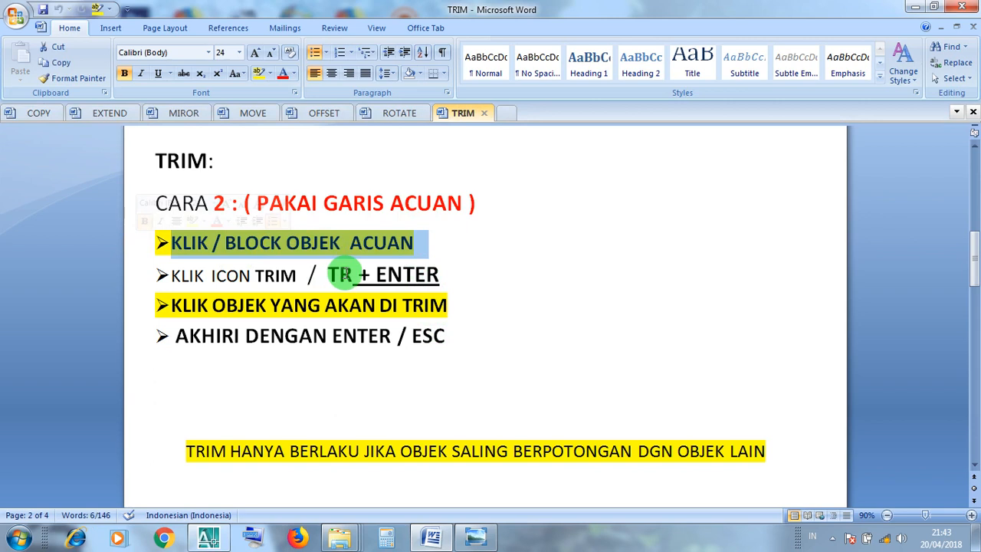
drag(306, 275, 164, 276)
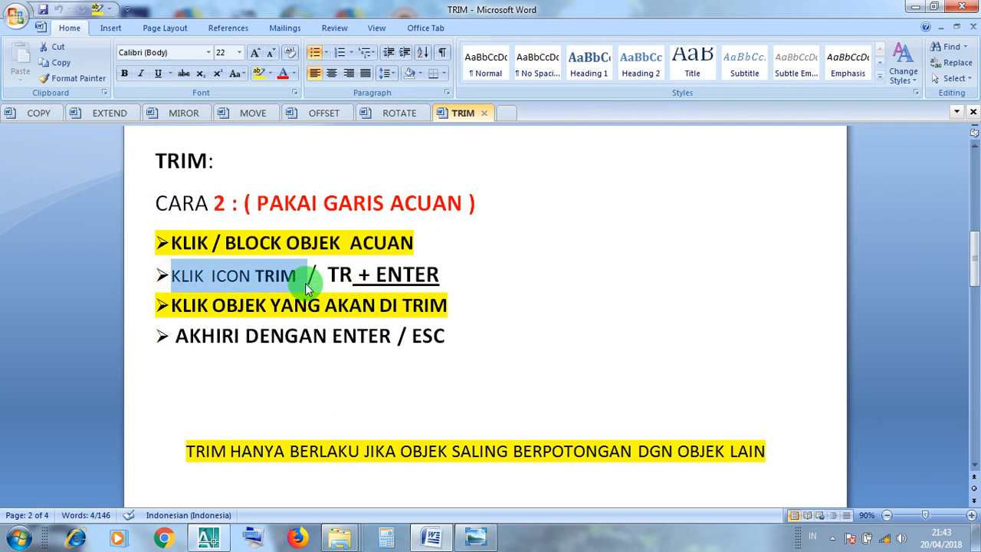
click(343, 274)
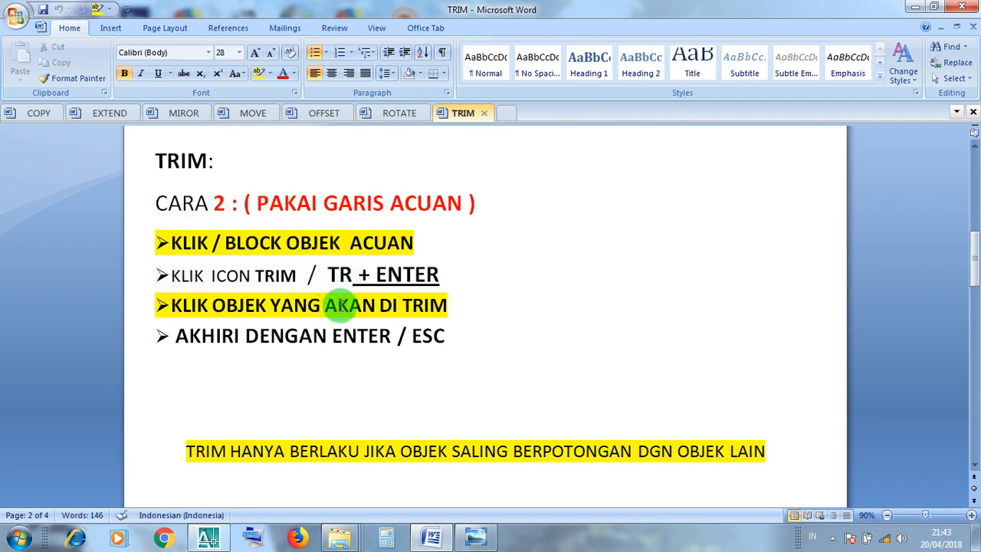
click(332, 336)
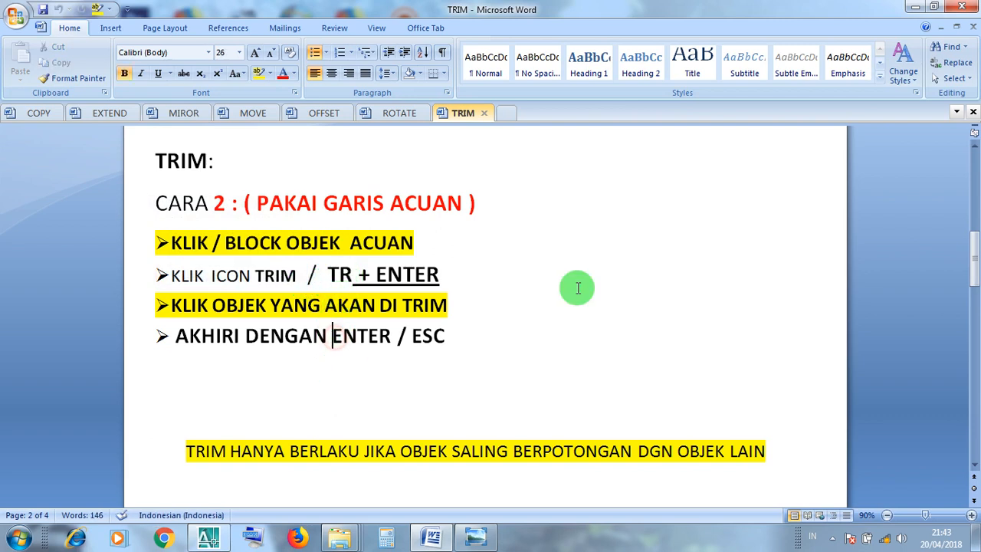
Step: Switch back to AutoCAD and point out the two vertical construction lines above the ridge as trim targets
click(916, 9)
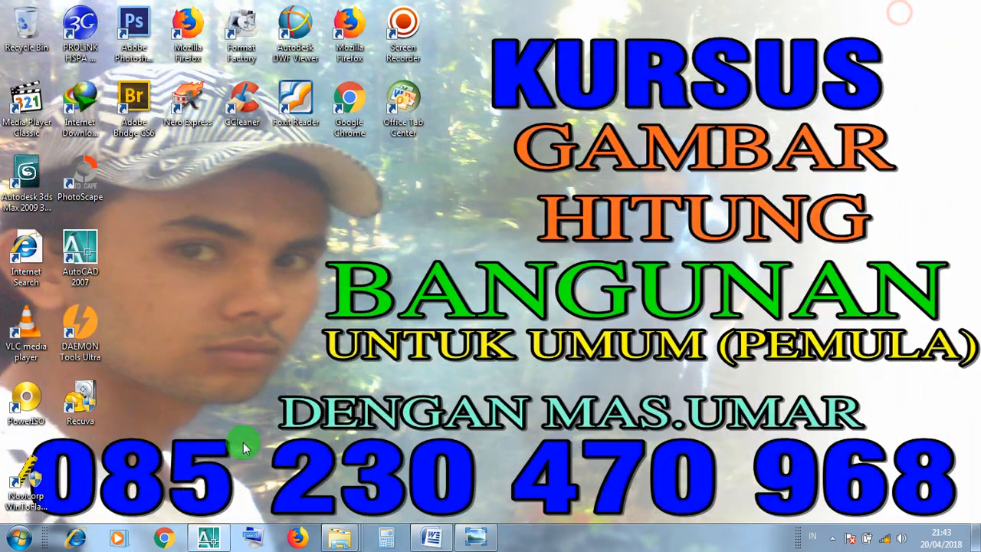
click(209, 538)
scroll(258, 407, down, 3)
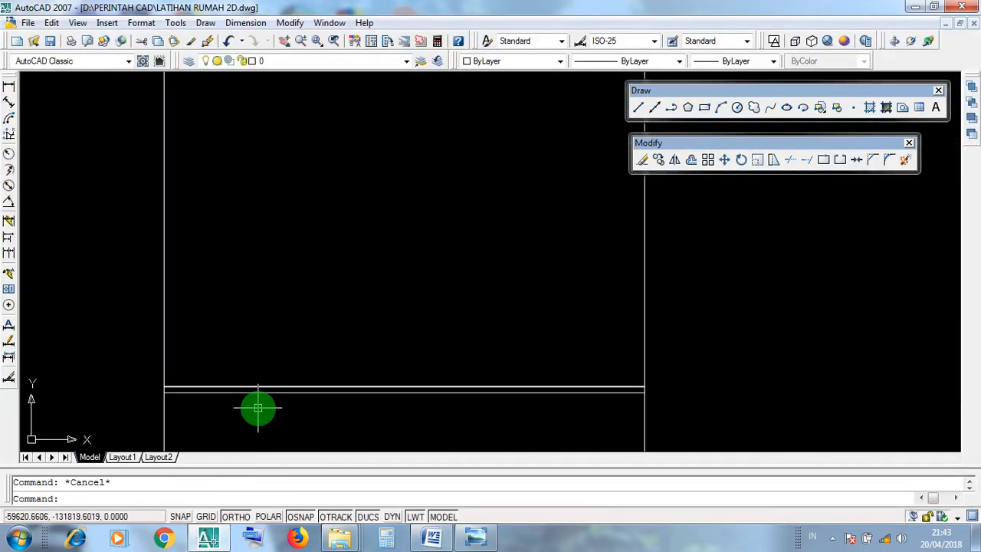
scroll(265, 408, down, 2)
click(519, 313)
click(147, 201)
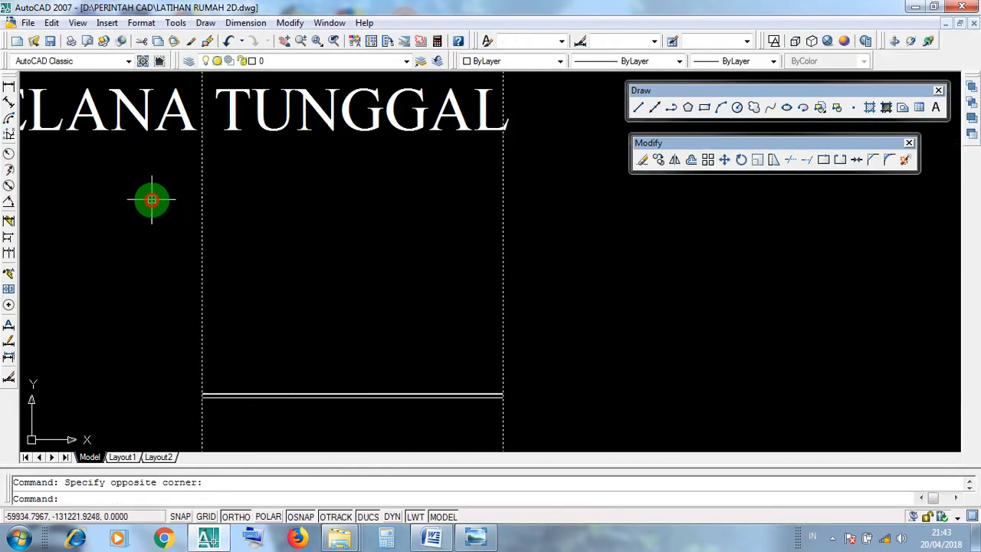
scroll(317, 369, up, 3)
key(Escape)
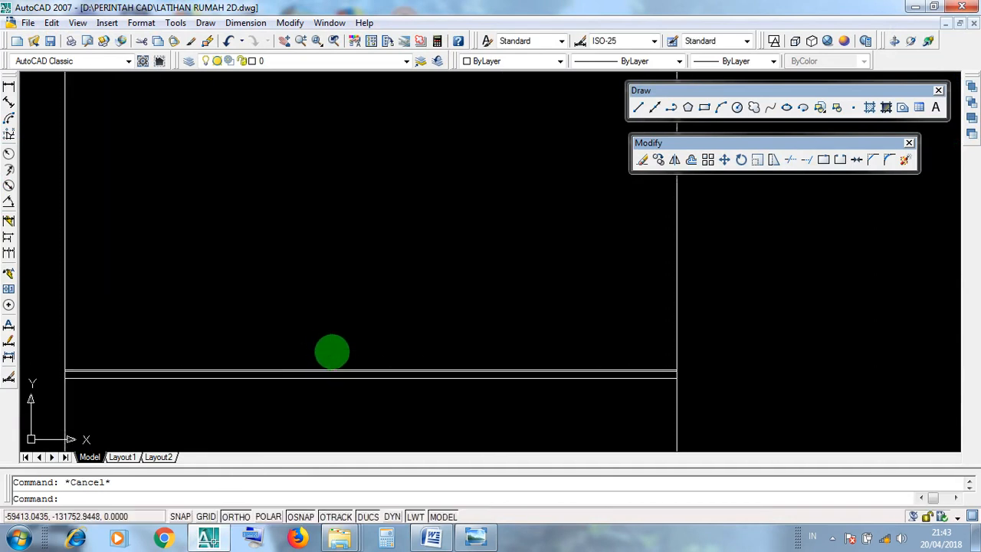
Step: Trim both vertical construction lines above the roof ridge, using the topmost horizontal ridge line as the cutting edge
click(335, 370)
scroll(352, 353, up, 6)
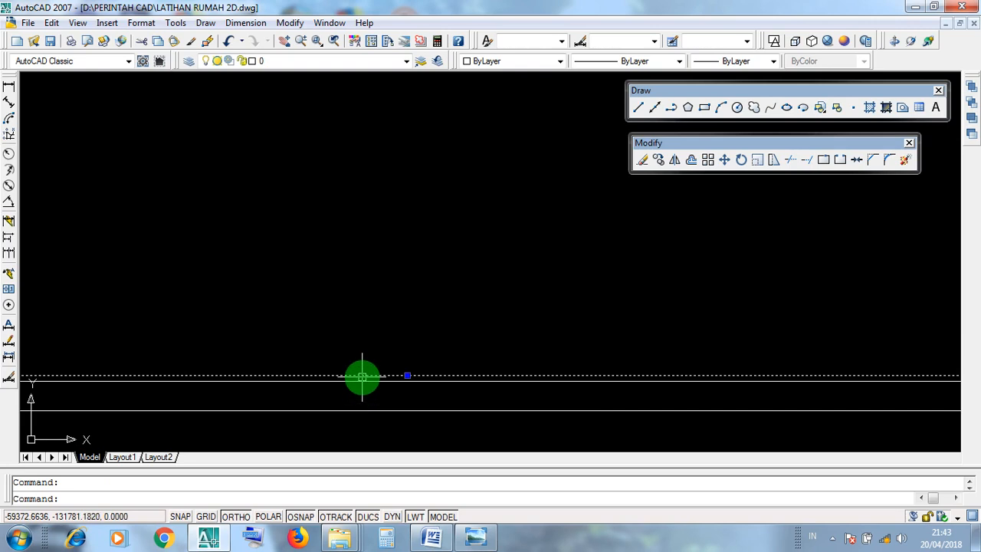
scroll(362, 375, down, 3)
scroll(362, 375, down, 2)
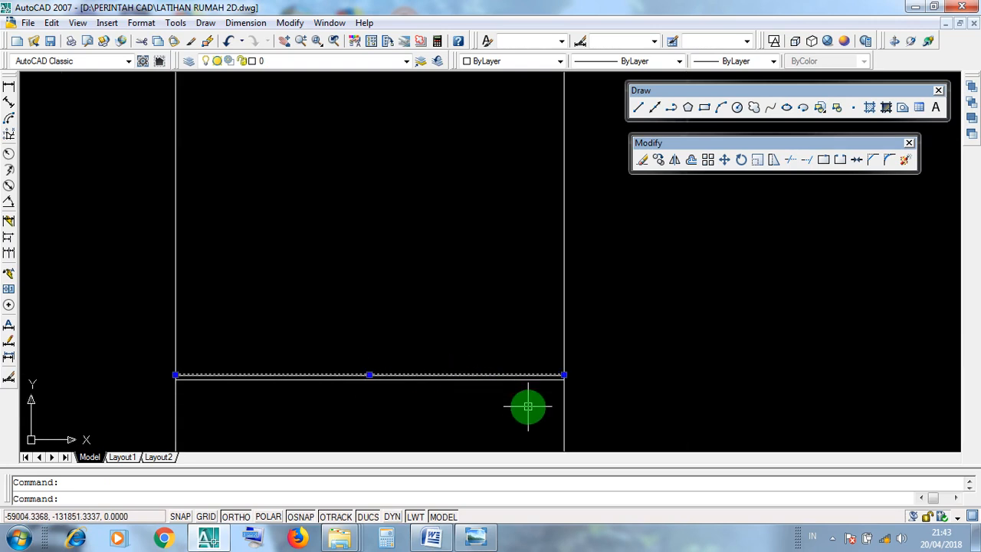
click(792, 160)
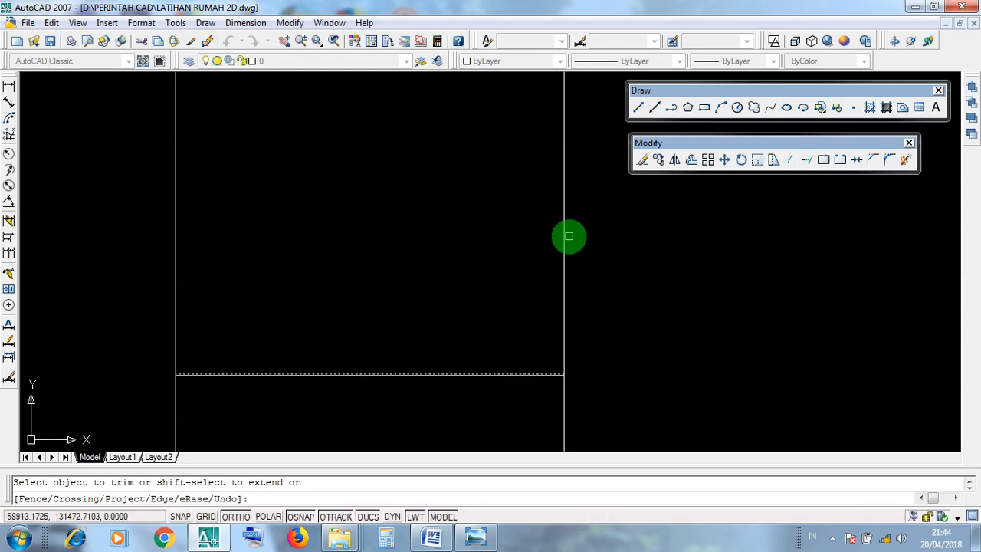
click(250, 261)
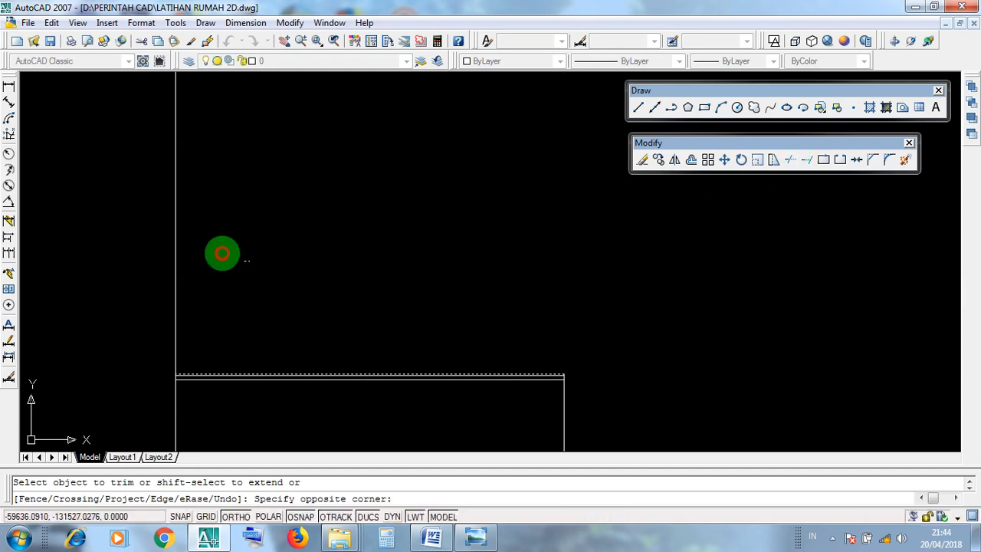
click(125, 206)
click(585, 296)
click(83, 198)
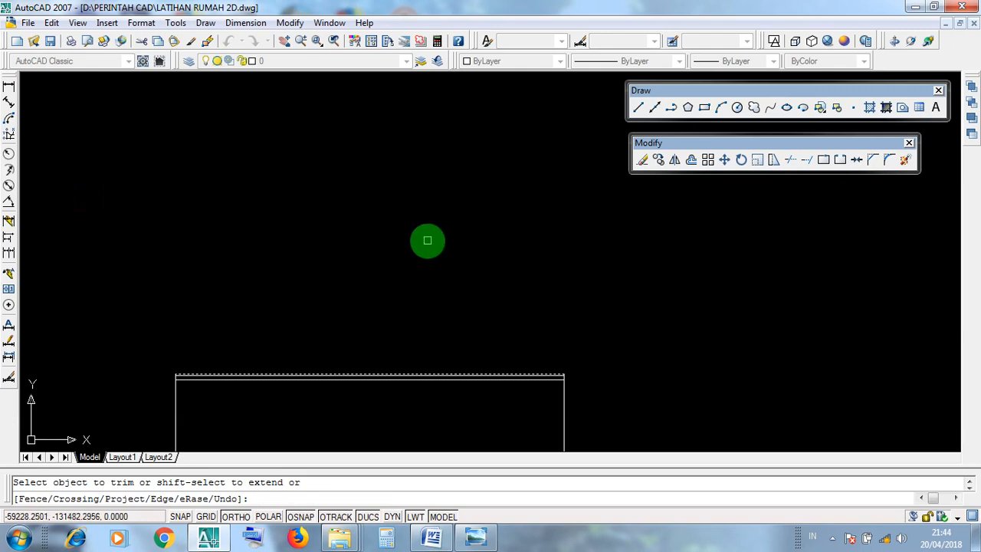
right_click(428, 241)
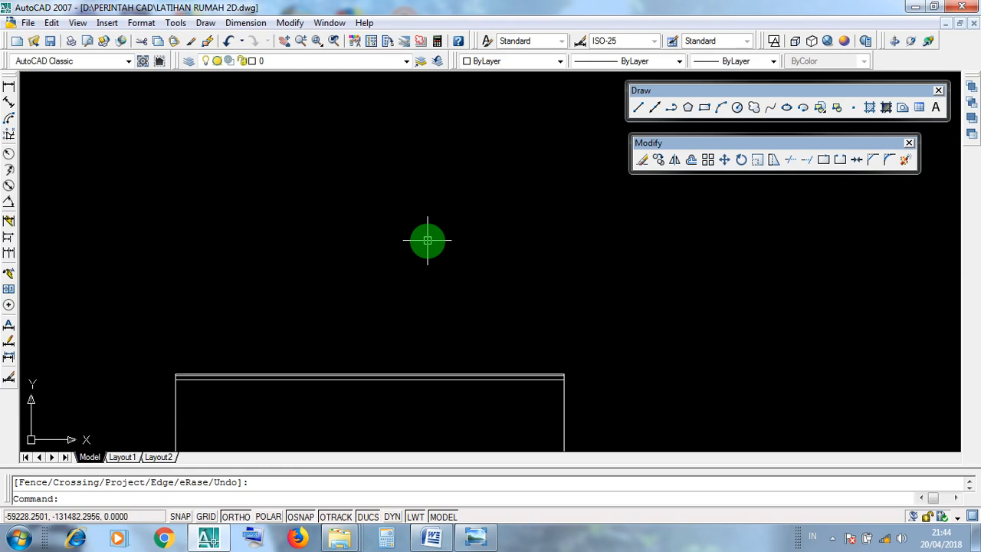
Step: Examine the two vertical construction lines where they run from the roof down past the eave lines and through the plans
scroll(443, 210, down, 3)
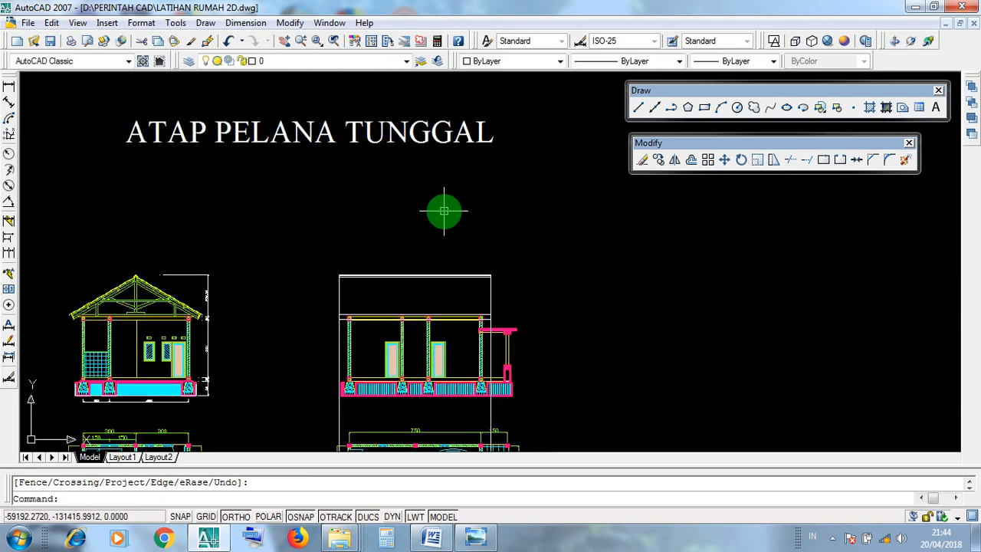
scroll(434, 292, up, 4)
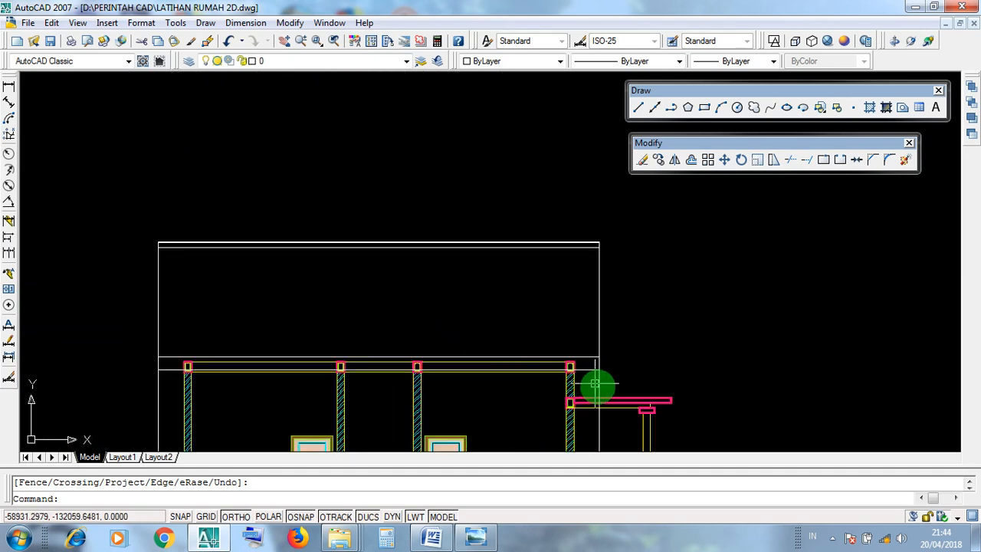
key(Escape)
click(598, 379)
scroll(582, 375, down, 5)
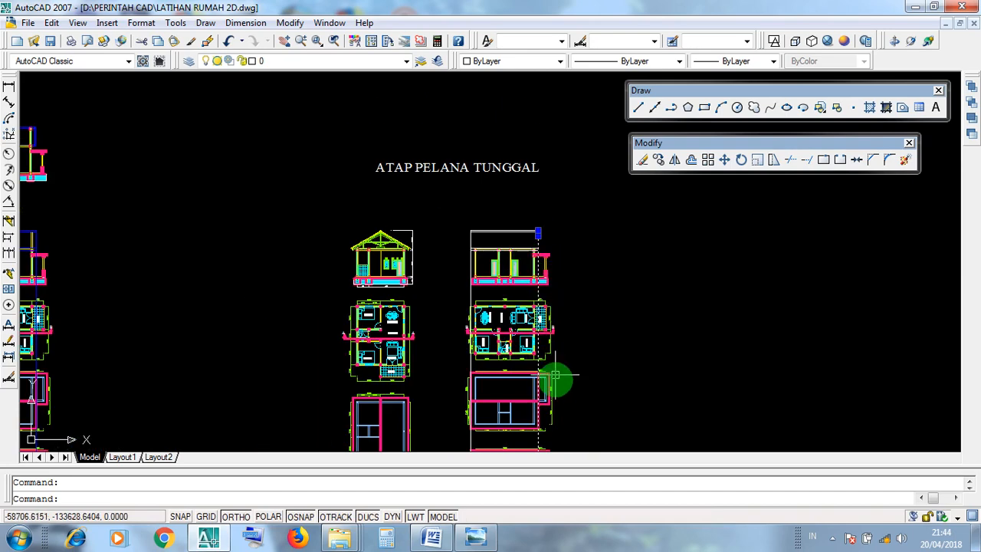
scroll(525, 274, up, 3)
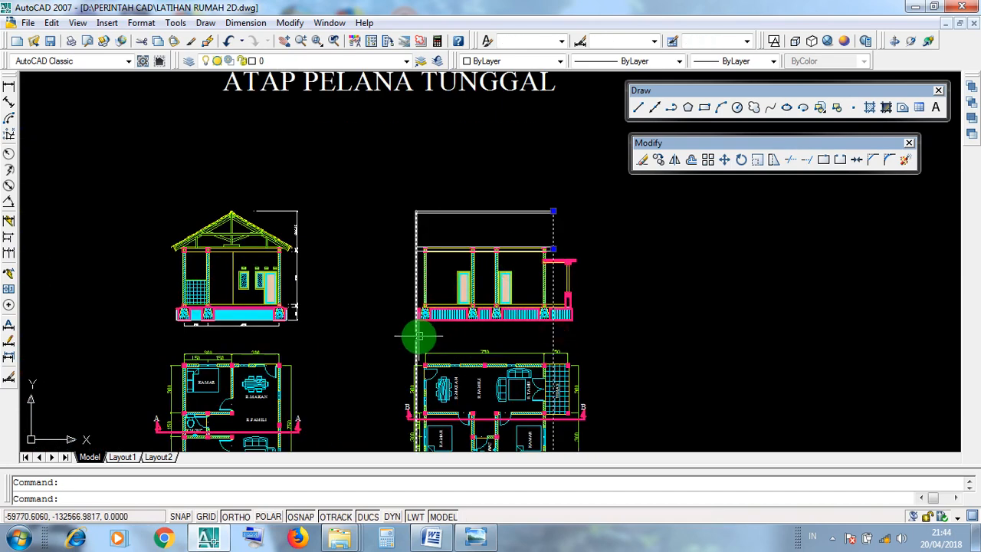
scroll(544, 249, up, 3)
scroll(545, 247, up, 2)
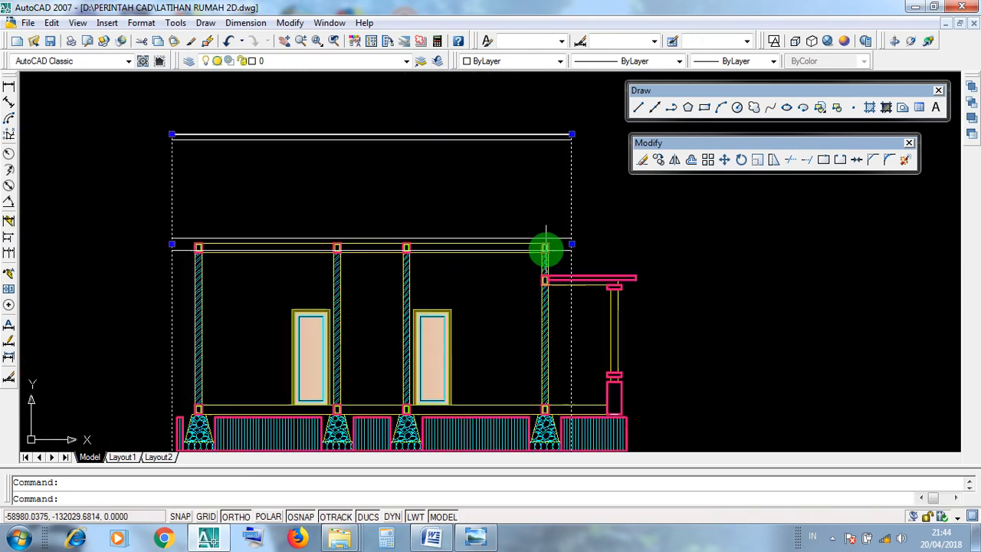
key(Escape)
click(572, 265)
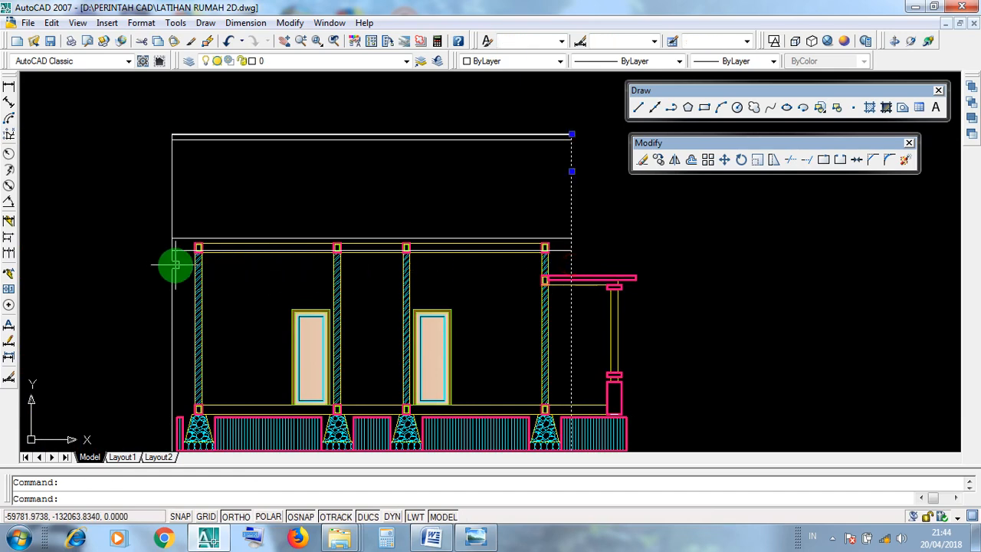
key(Escape)
Step: Examine the two lower horizontal eave lines and the vertical construction lines crossing them at both ends of the section
scroll(176, 265, up, 3)
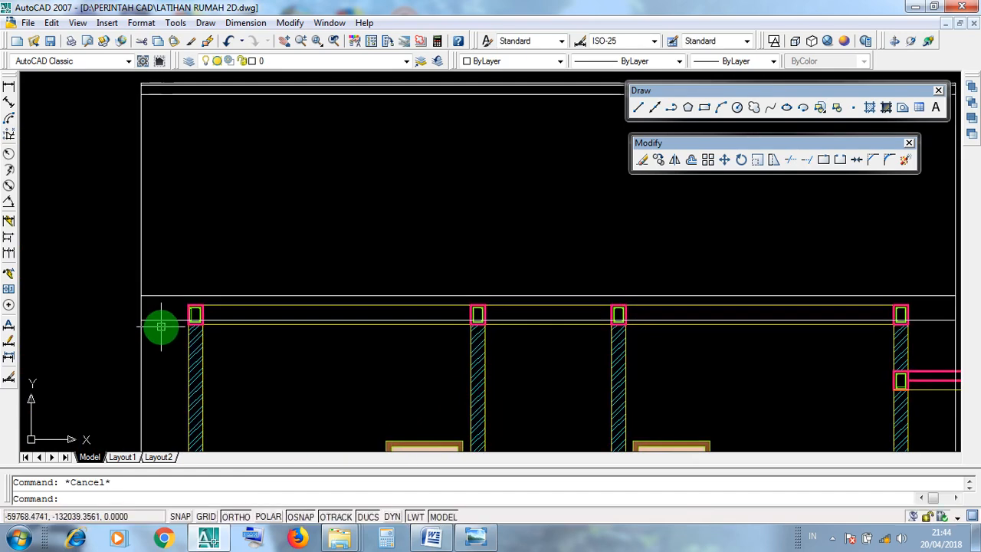
scroll(161, 327, down, 2)
click(160, 322)
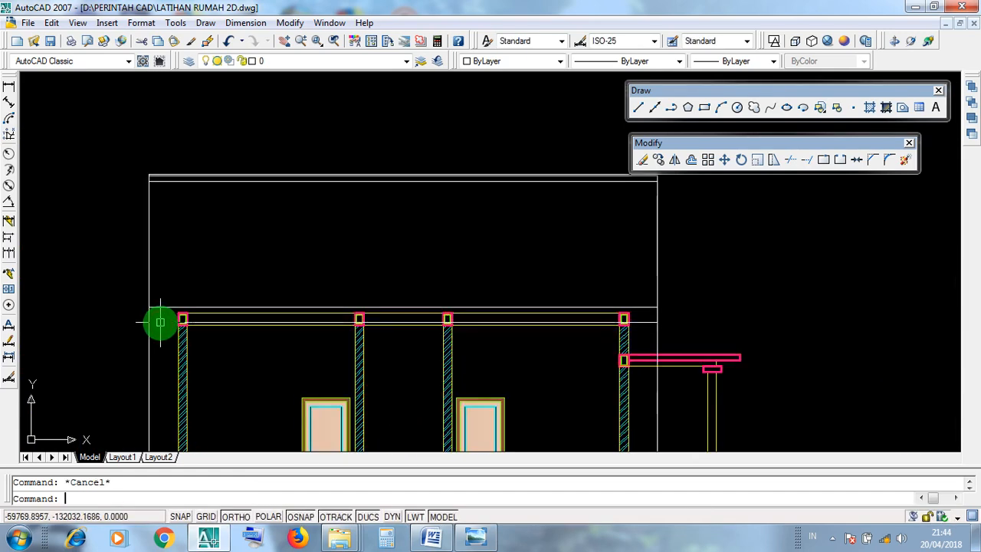
scroll(162, 322, up, 2)
key(Escape)
click(158, 306)
key(Escape)
click(167, 292)
click(167, 324)
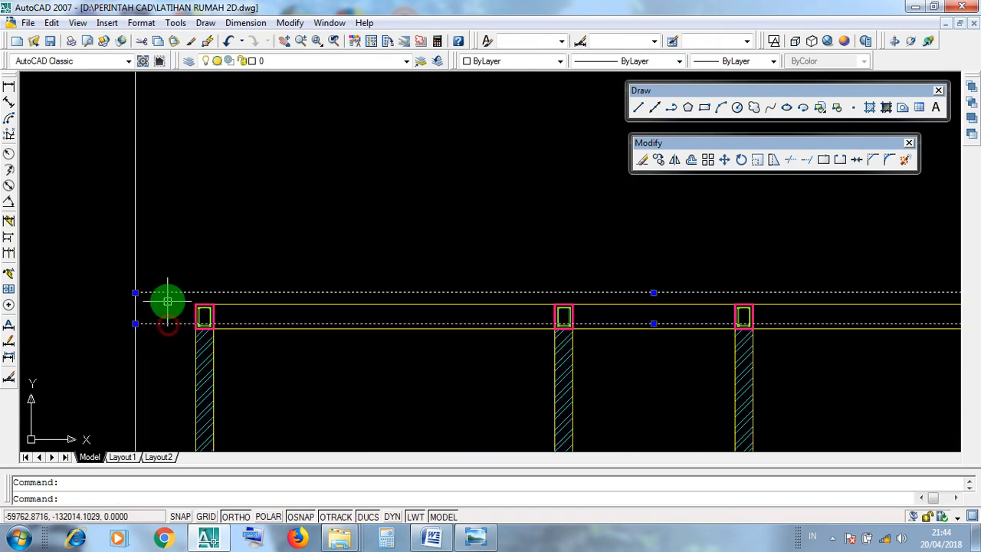
key(Escape)
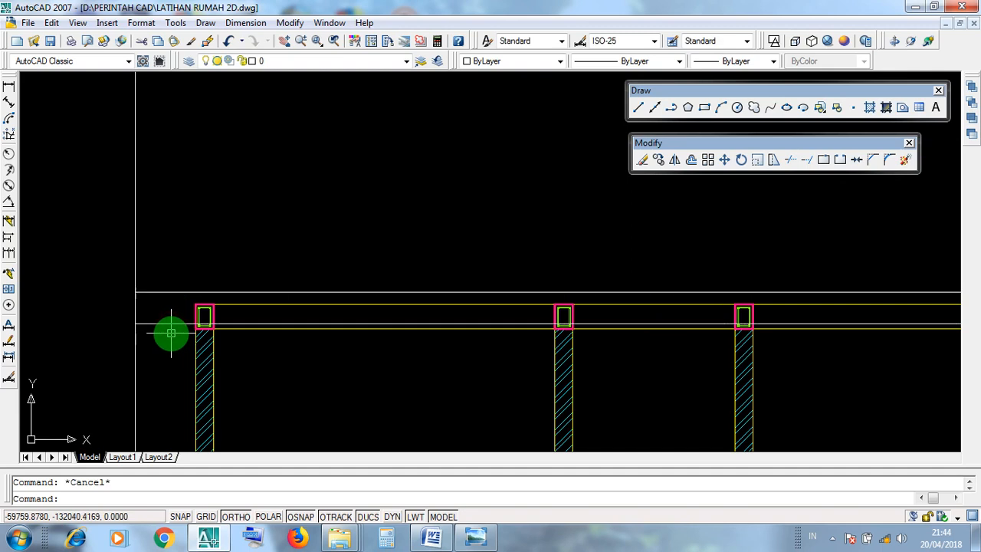
click(162, 312)
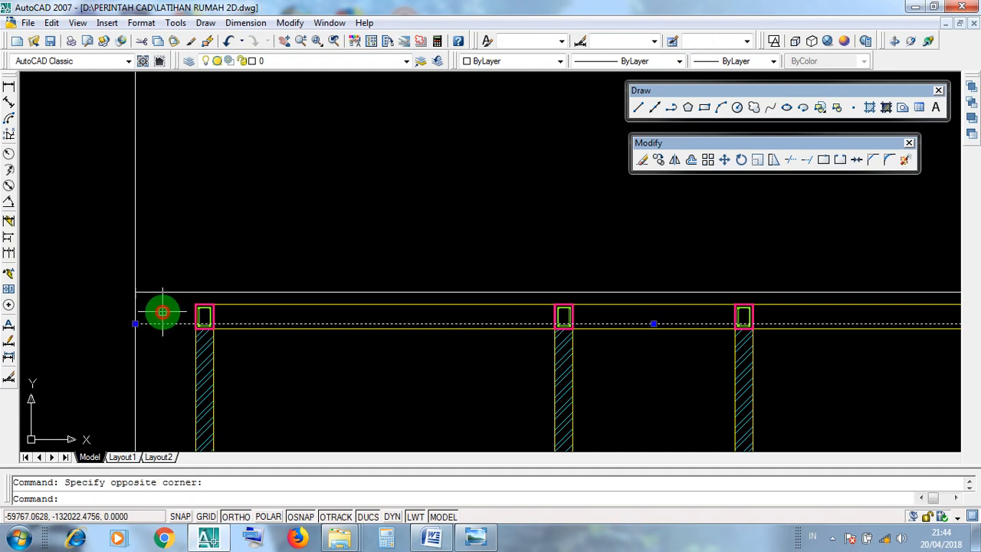
scroll(163, 312, down, 4)
key(Escape)
click(409, 361)
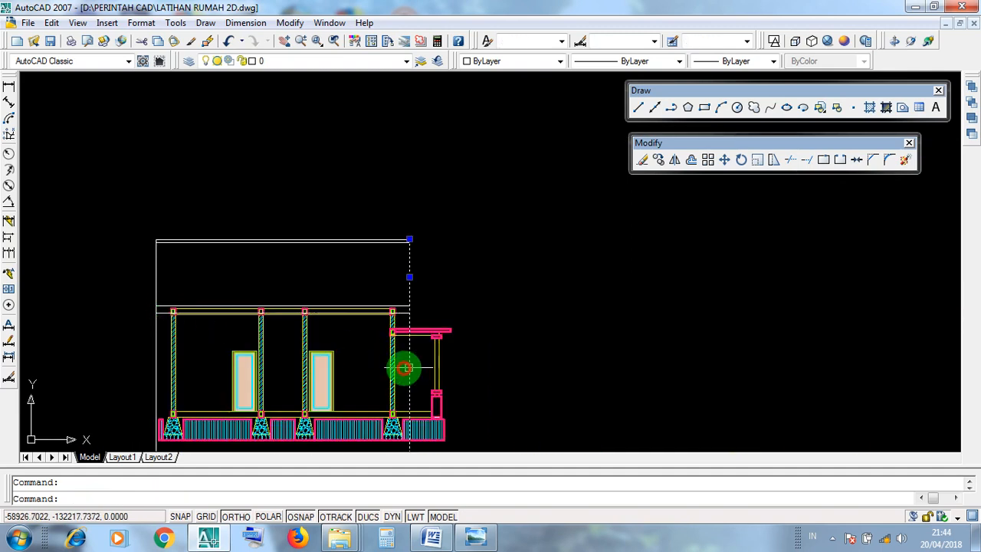
key(Escape)
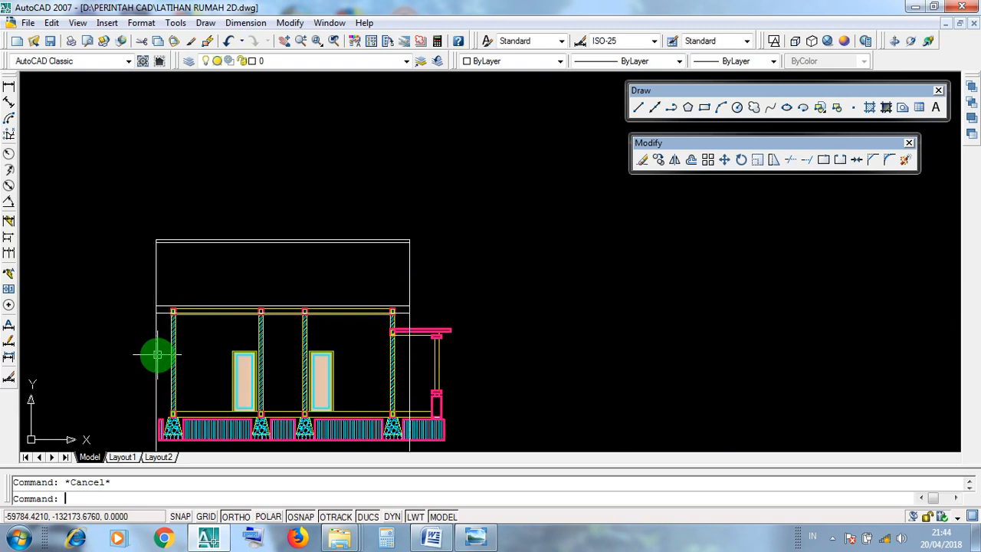
Step: Trim the porch-side vertical construction line below the roof, using the lower horizontal eave line as the cutting edge
scroll(158, 314, up, 3)
click(163, 303)
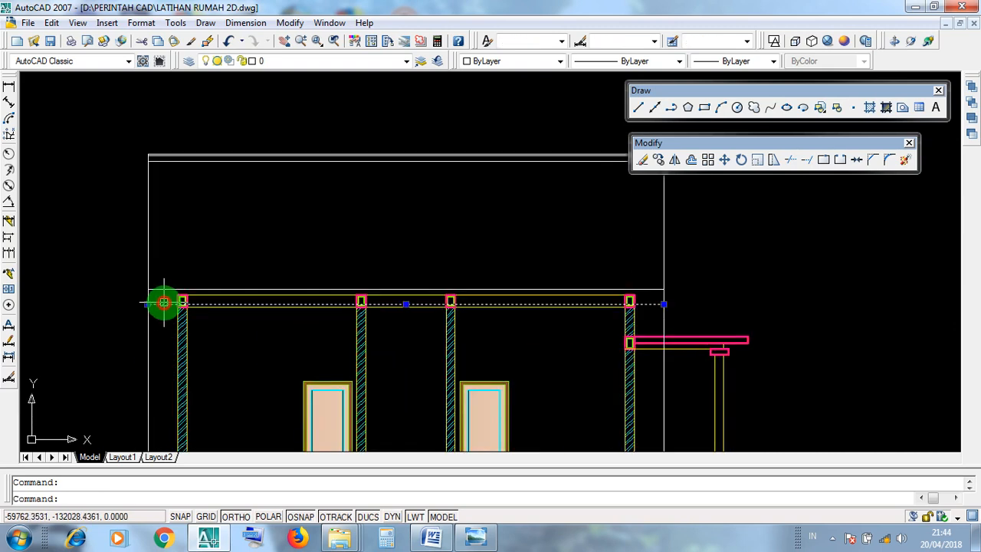
click(163, 305)
click(160, 302)
scroll(160, 302, up, 3)
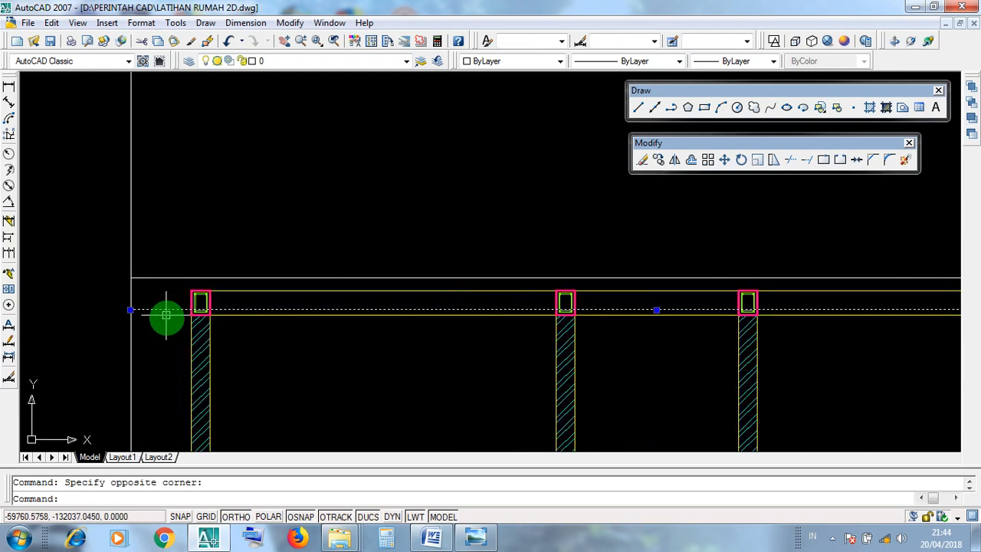
scroll(171, 321, down, 3)
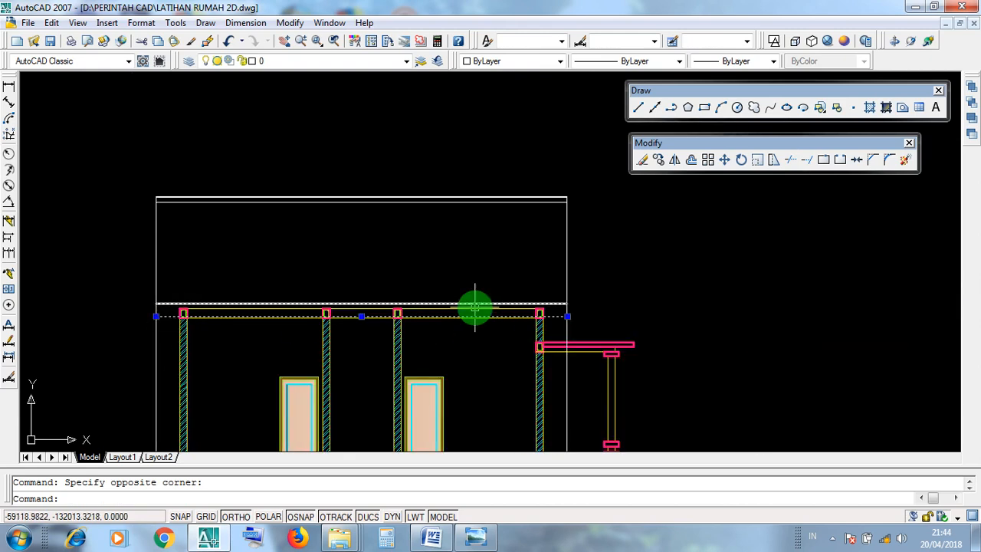
scroll(553, 321, up, 2)
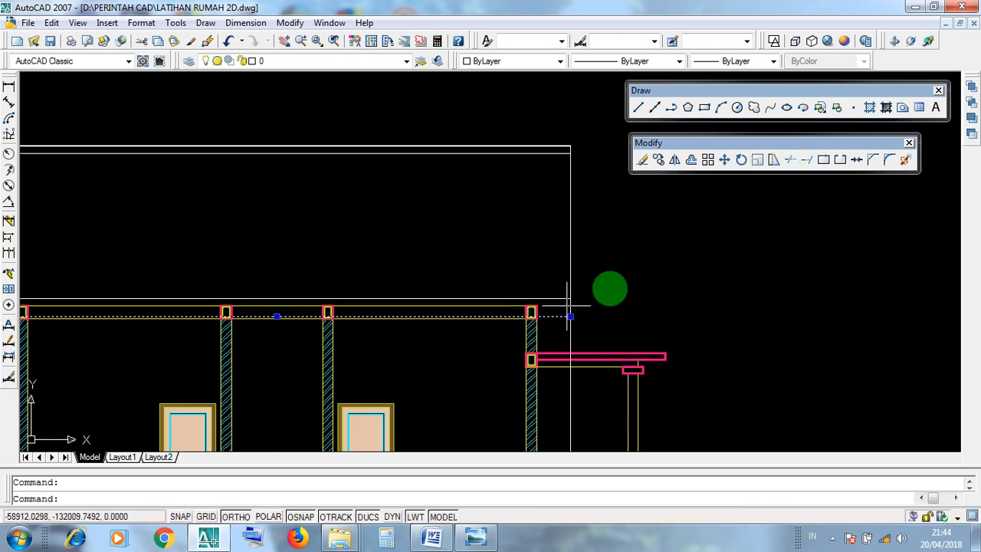
click(790, 162)
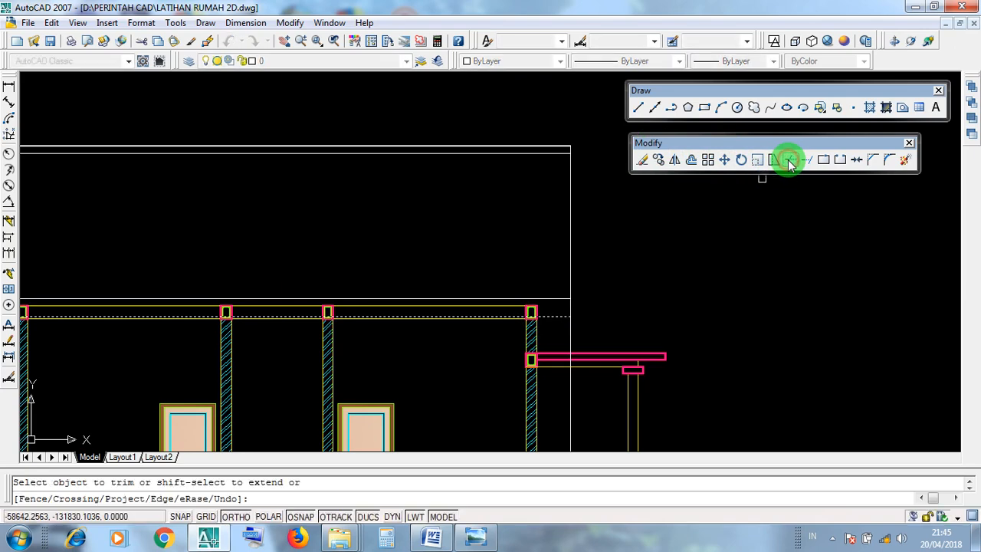
scroll(652, 254, down, 2)
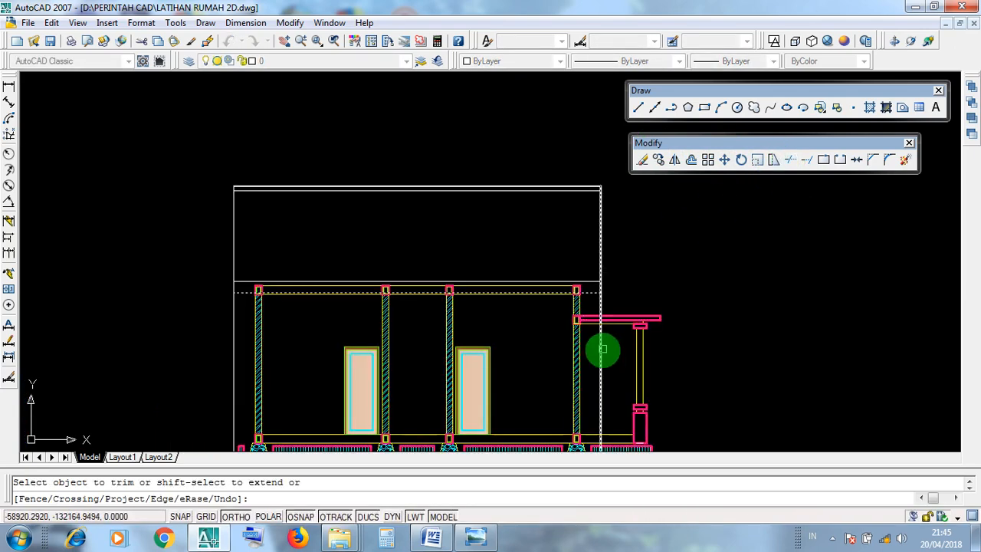
middle_drag(601, 356, 590, 281)
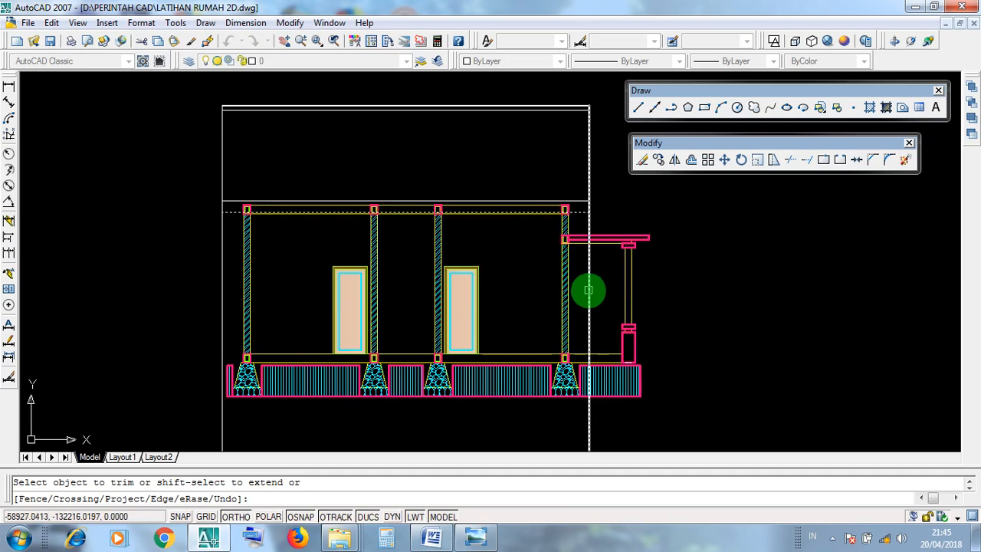
middle_drag(587, 289, 591, 193)
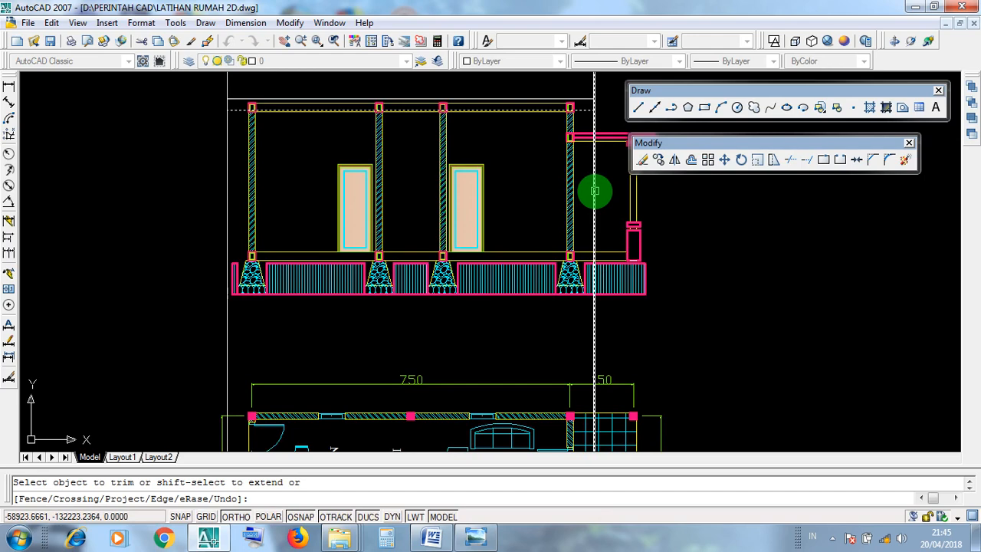
Step: Trim the vertical construction line at the opposite end of the roof below the same lower eave line and finish the trim
middle_drag(485, 191, 482, 273)
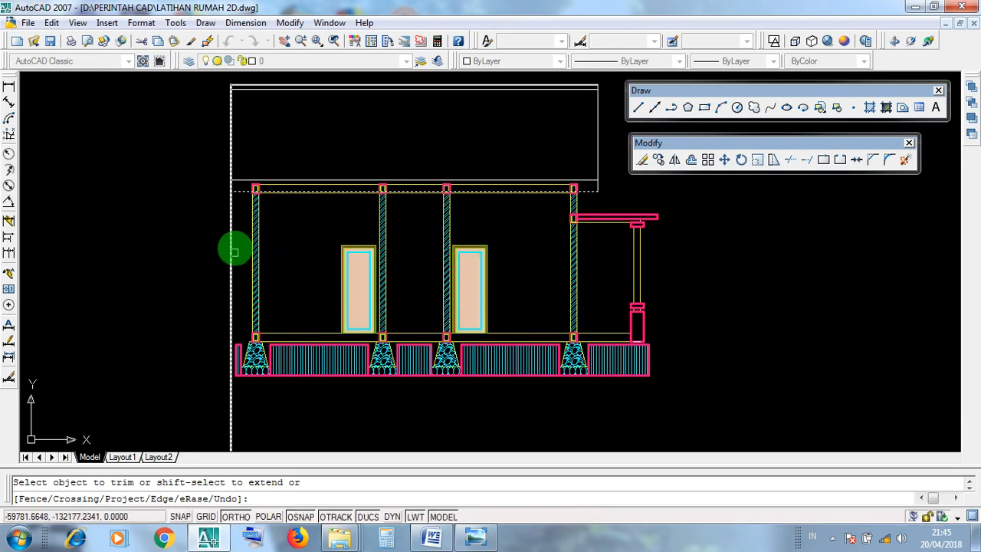
scroll(235, 189, up, 3)
scroll(221, 274, down, 4)
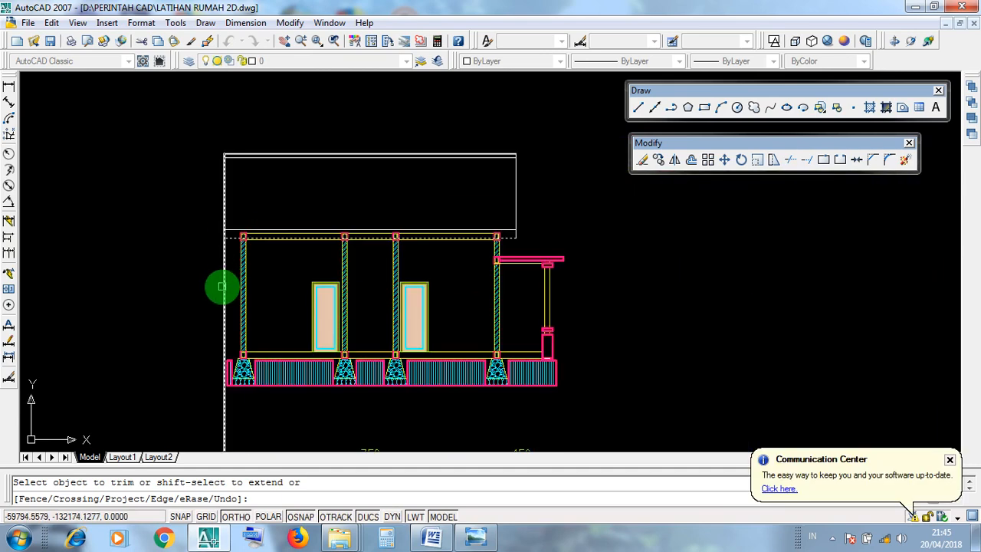
click(222, 288)
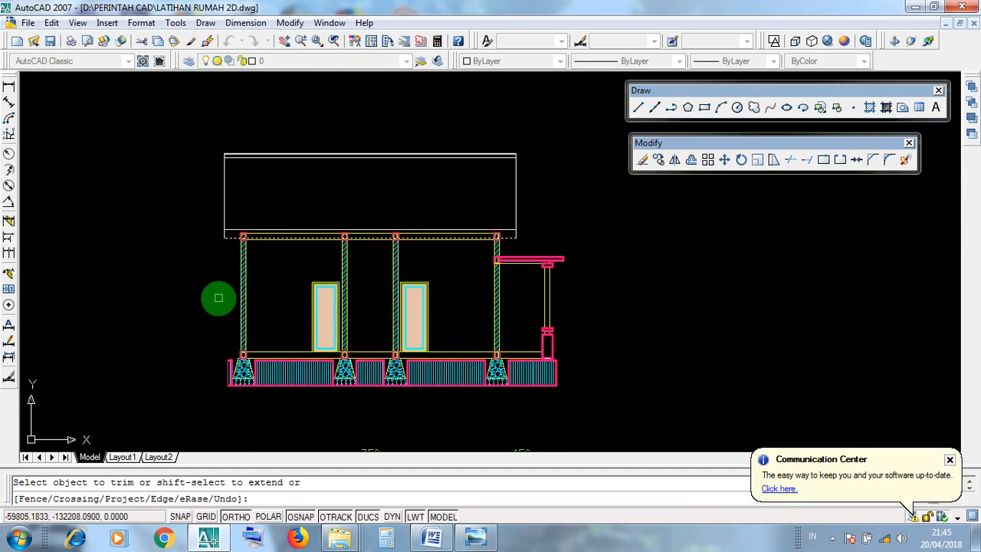
key(Return)
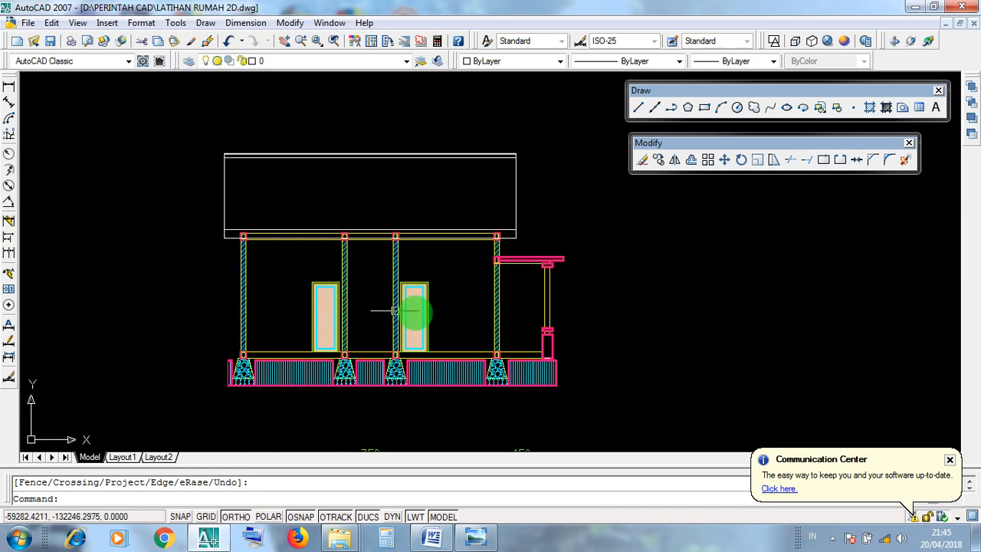
Step: Locate the completed reference section in the drawing and inspect the blue vertical edge of its roof on the porch side
scroll(461, 316, down, 1)
scroll(461, 317, down, 3)
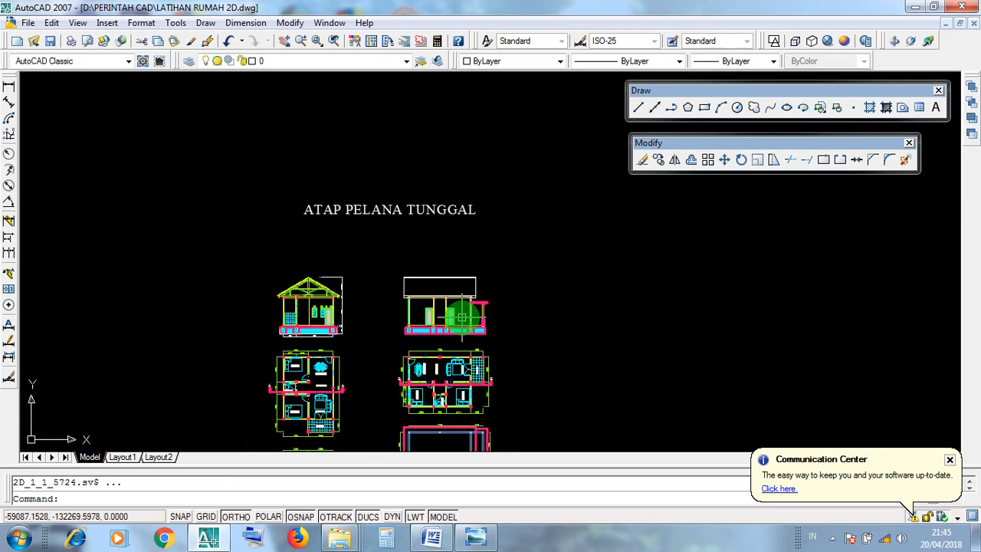
middle_drag(333, 288, 441, 338)
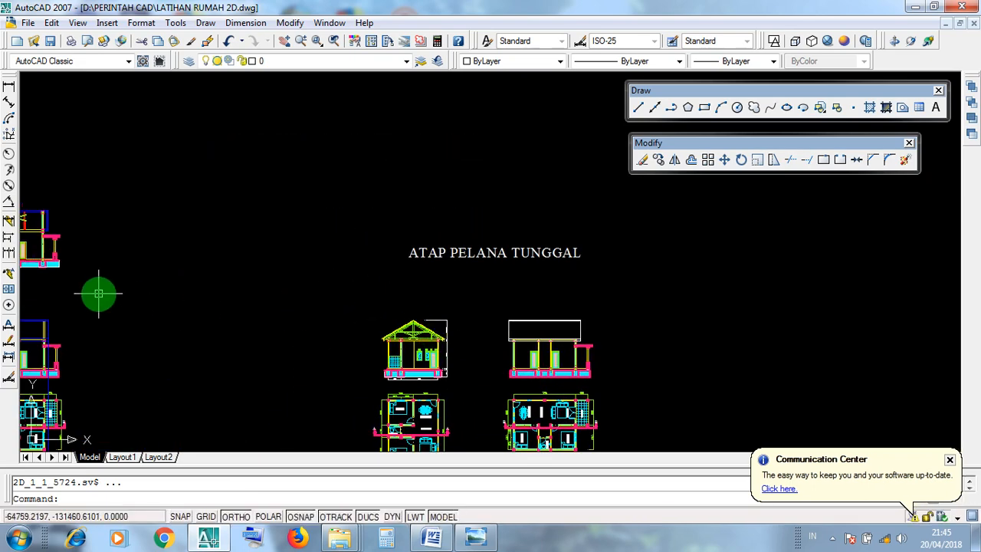
middle_drag(97, 291, 440, 334)
scroll(404, 272, up, 4)
scroll(405, 272, up, 3)
mouse_move(453, 294)
middle_down()
mouse_move(530, 292)
mouse_move(571, 323)
middle_up()
scroll(572, 323, up, 3)
key(Escape)
click(557, 322)
scroll(513, 307, down, 3)
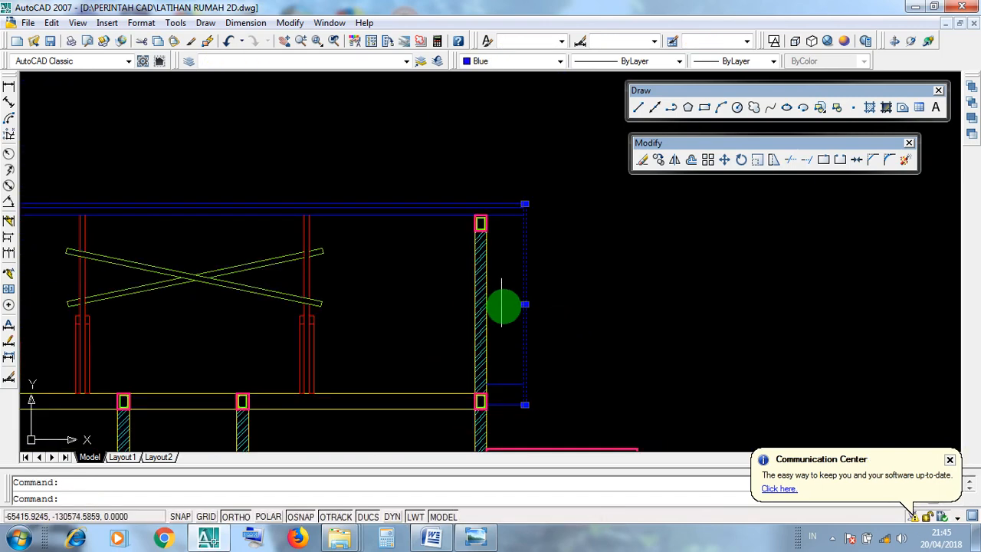
Step: Examine the pair of closely spaced blue vertical lines at the reference roof's edge up close
key(Escape)
scroll(526, 368, up, 1)
scroll(529, 361, up, 3)
click(528, 362)
key(Escape)
click(526, 357)
key(Escape)
click(524, 359)
click(524, 359)
key(Escape)
click(523, 359)
click(523, 359)
key(Escape)
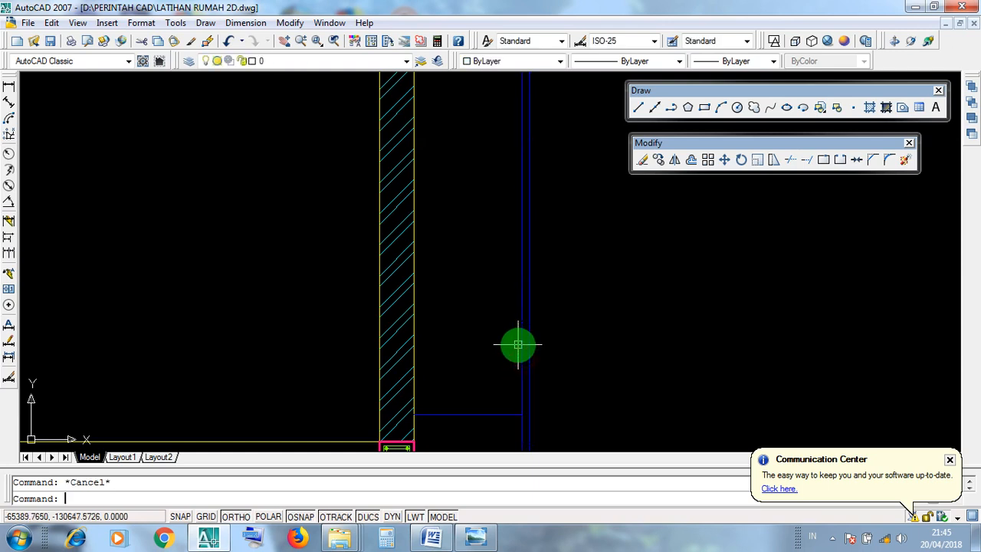
click(524, 345)
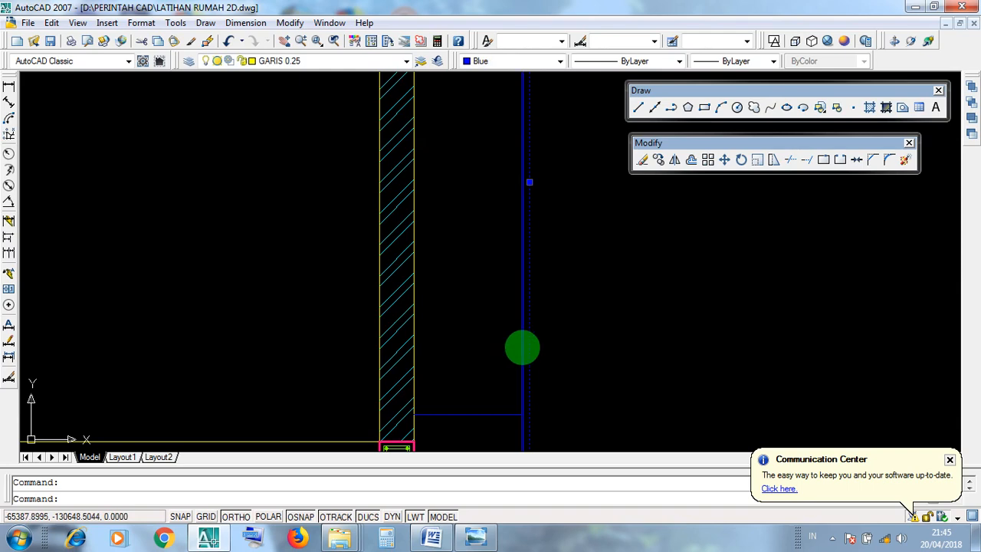
scroll(491, 350, down, 6)
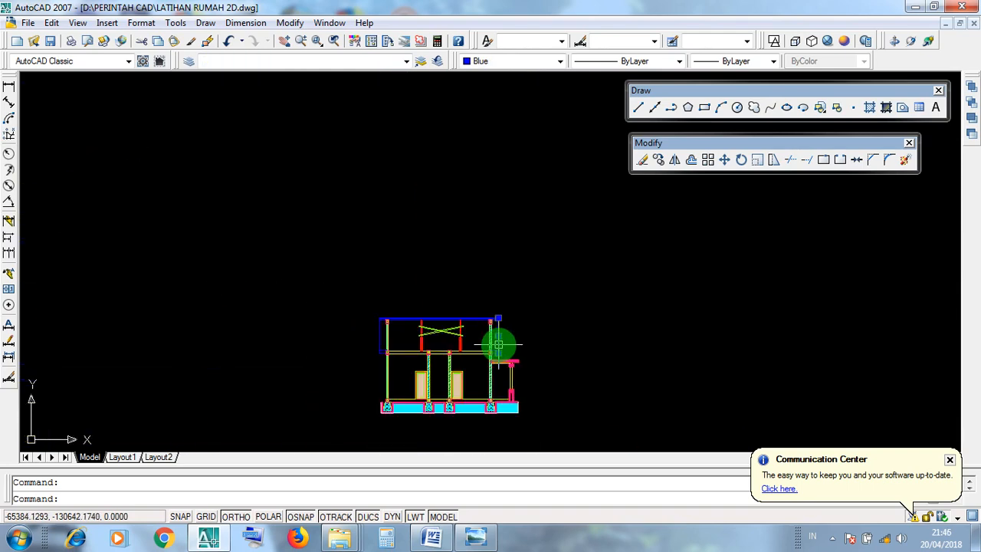
Step: Return to the B-B section and examine the single vertical edge lines at both ends of its roof outline
key(Escape)
middle_drag(613, 345, 113, 301)
scroll(526, 307, down, 5)
scroll(570, 339, up, 8)
scroll(637, 366, up, 4)
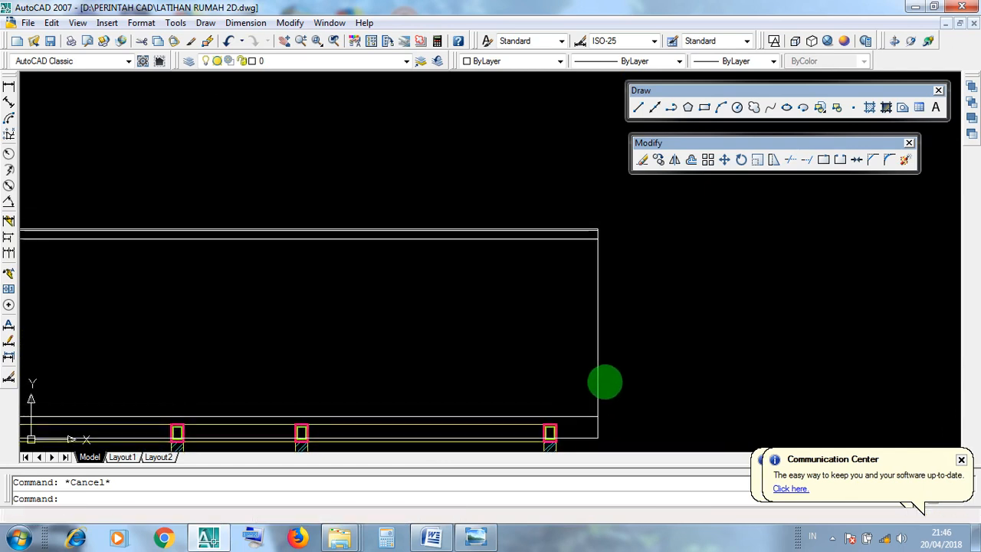
click(598, 374)
key(Escape)
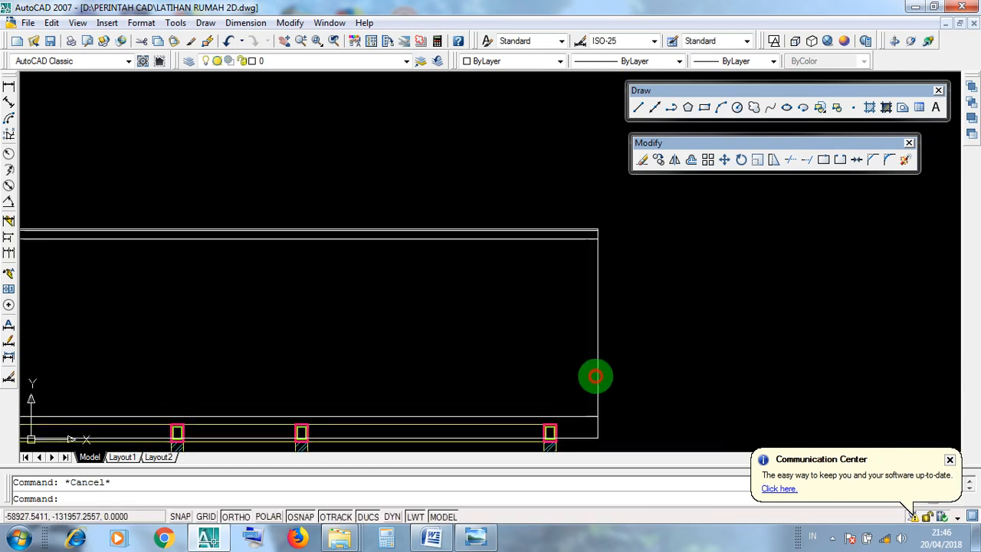
click(574, 371)
click(547, 335)
middle_drag(344, 355, 588, 351)
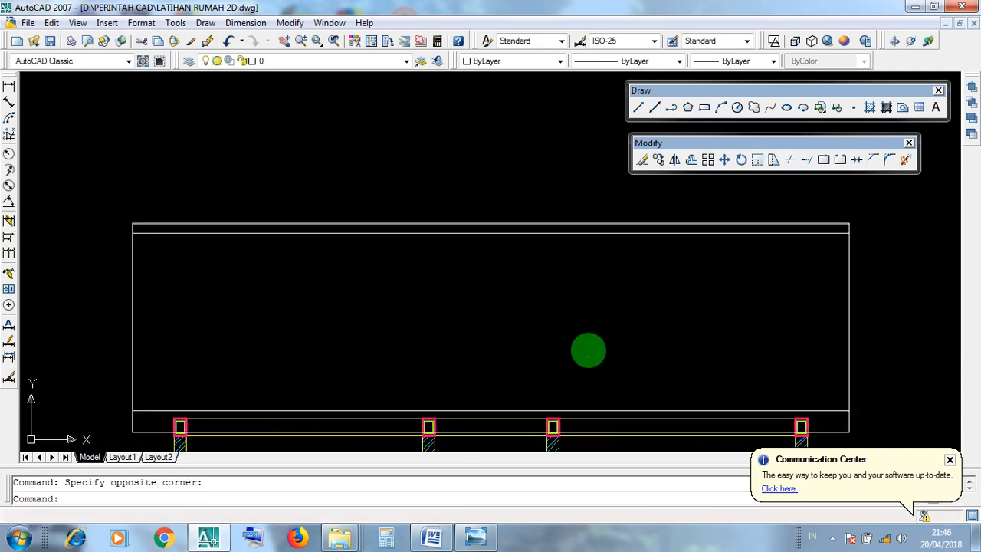
click(133, 345)
click(143, 354)
click(151, 319)
key(Escape)
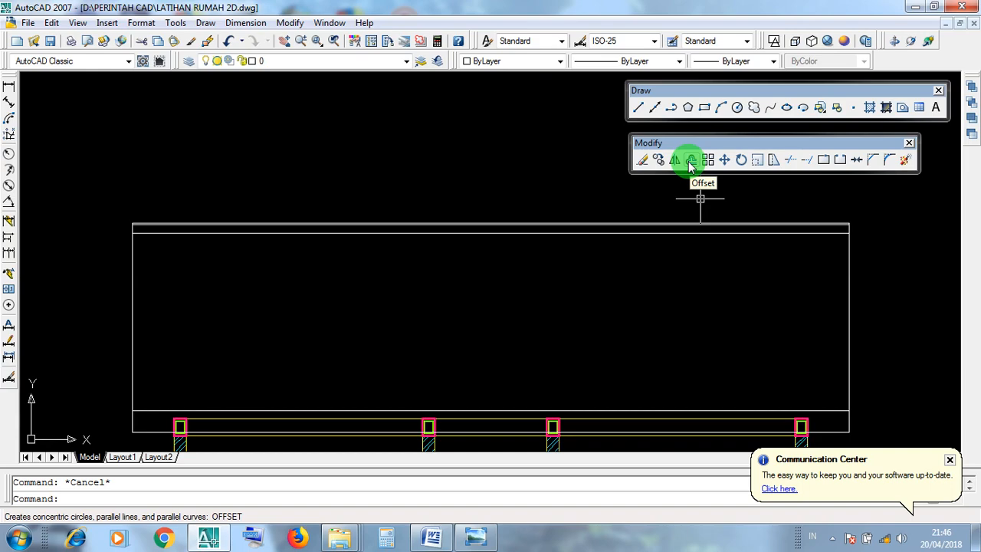
Step: Switch to Word, open the OFFSET notes and set the value in the MASUKKAN NILAI line to 3
click(915, 7)
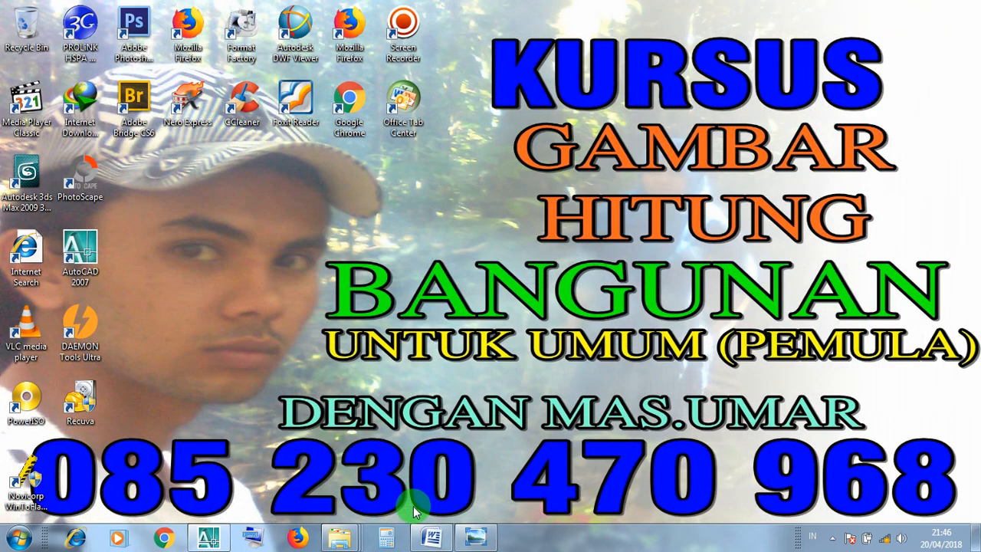
click(430, 539)
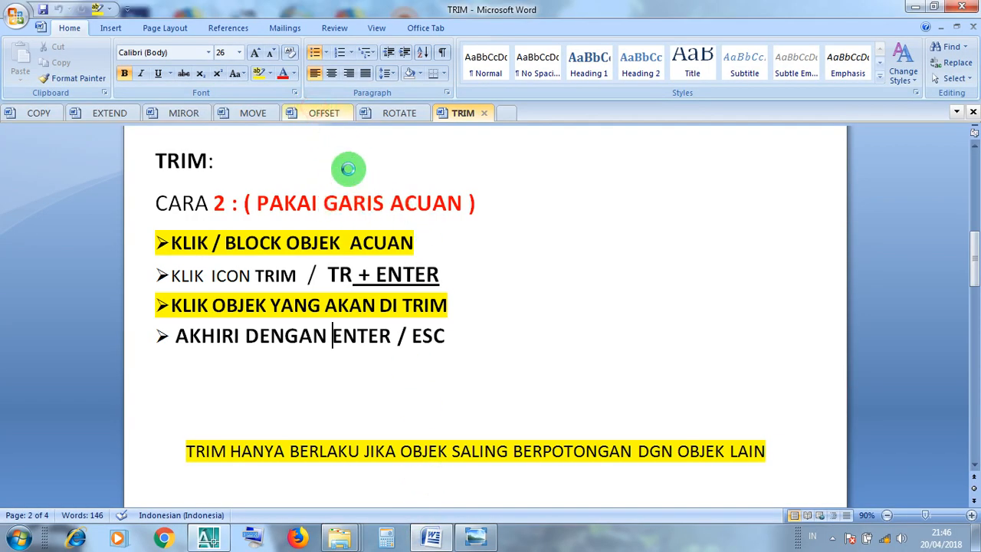
drag(506, 290, 481, 287)
text(3)
click(504, 372)
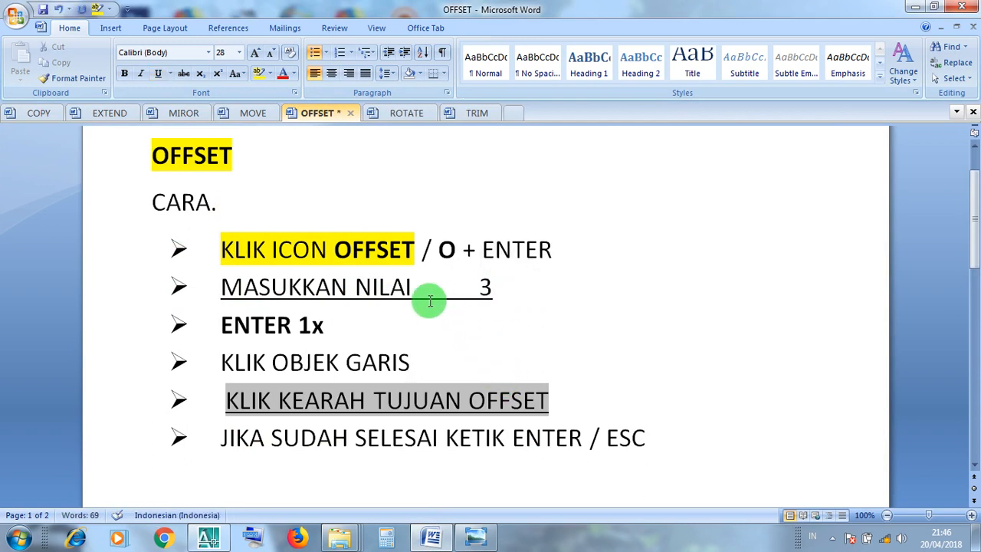
Step: Review the OFFSET instructions from starting the command and entering the value to picking the line and the offset direction
click(445, 250)
click(487, 252)
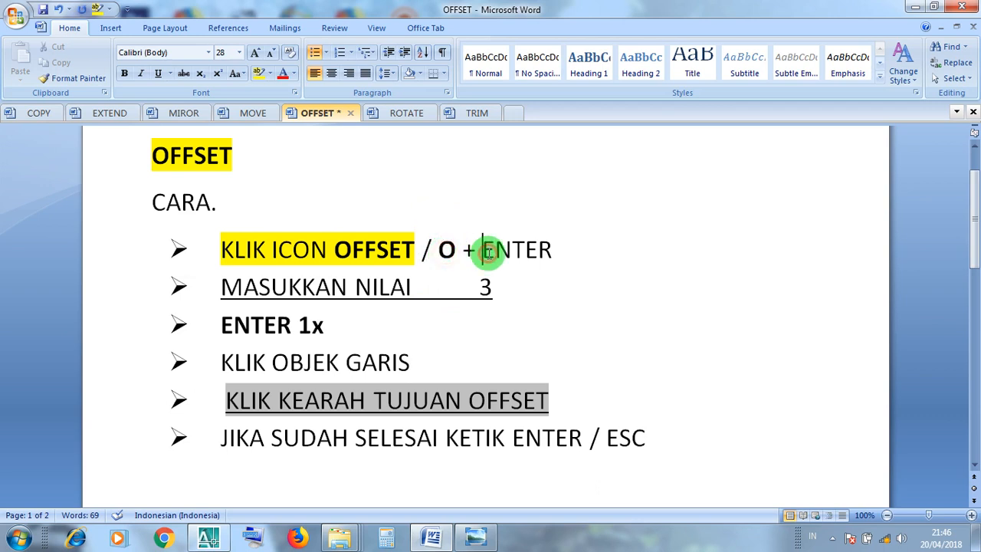
drag(418, 287, 265, 282)
click(483, 292)
click(312, 325)
drag(312, 325, 219, 320)
click(325, 363)
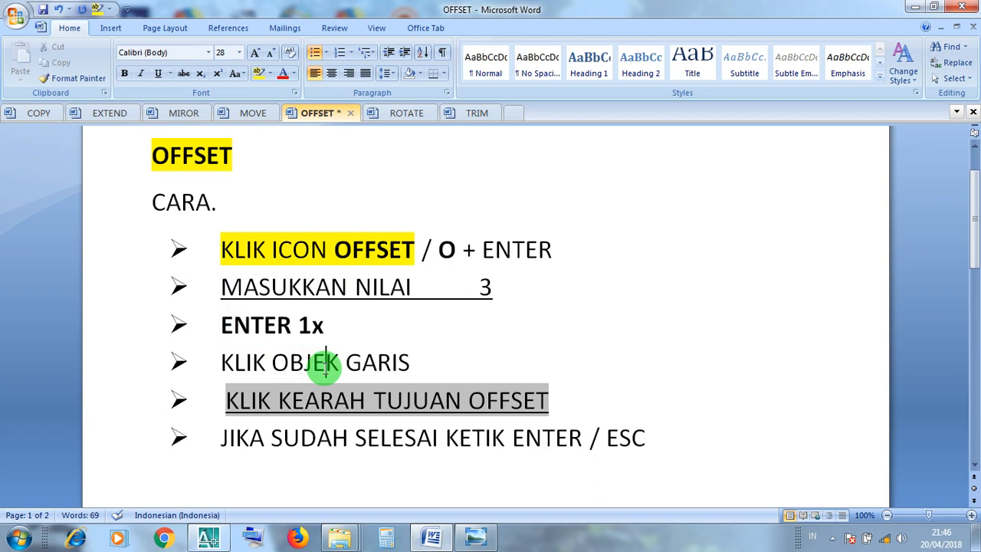
click(351, 399)
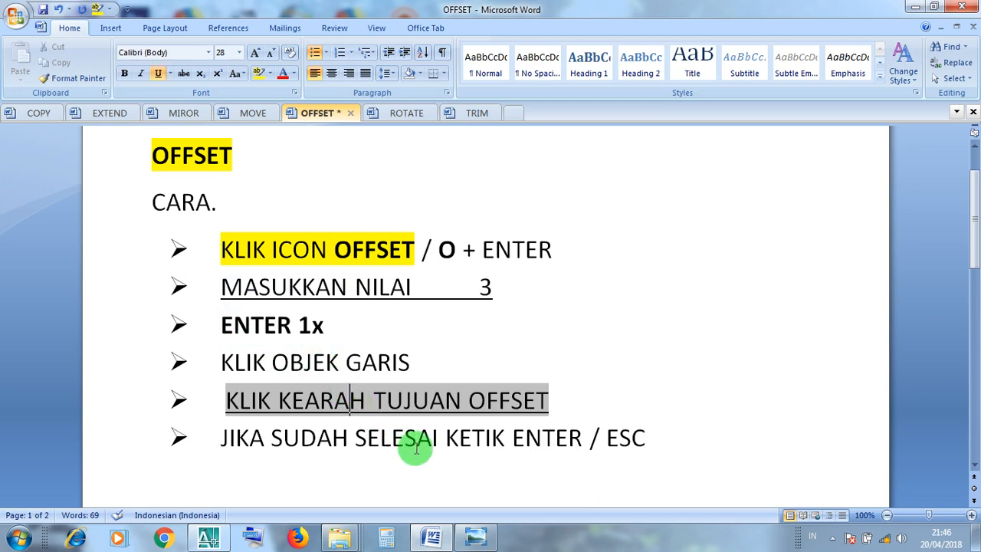
Step: Switch to AutoCAD and offset both vertical end edges of the B-B section's roof outline inward by 3
click(910, 11)
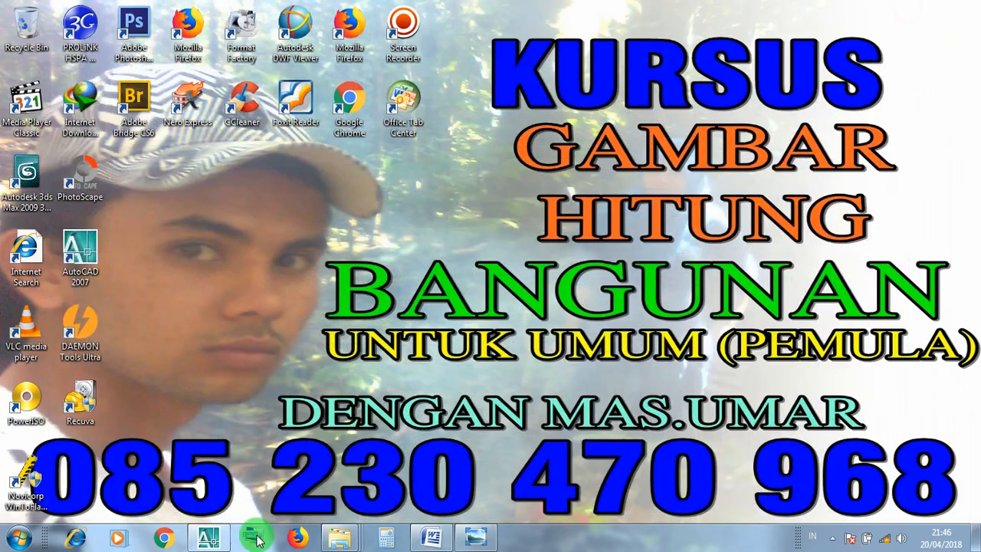
click(208, 537)
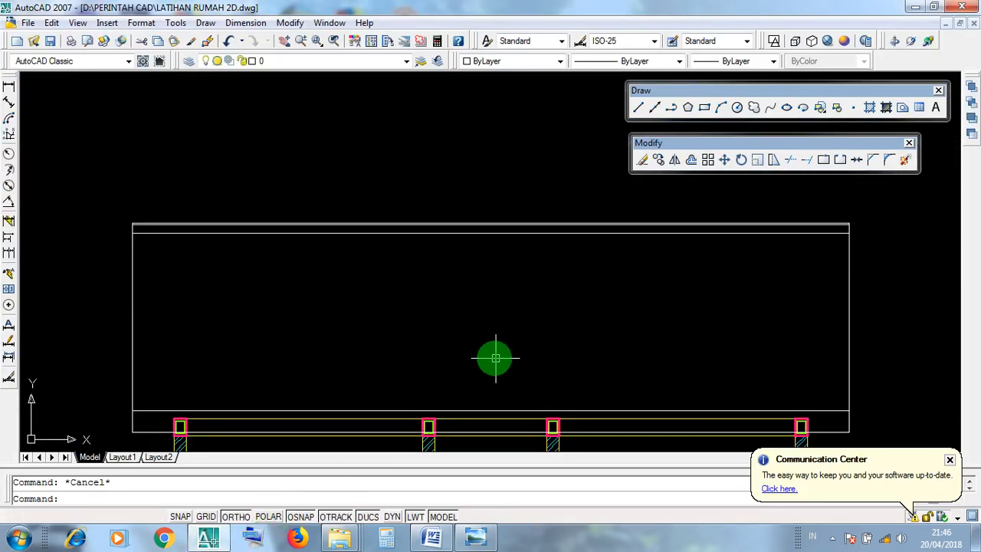
middle_drag(496, 358, 454, 340)
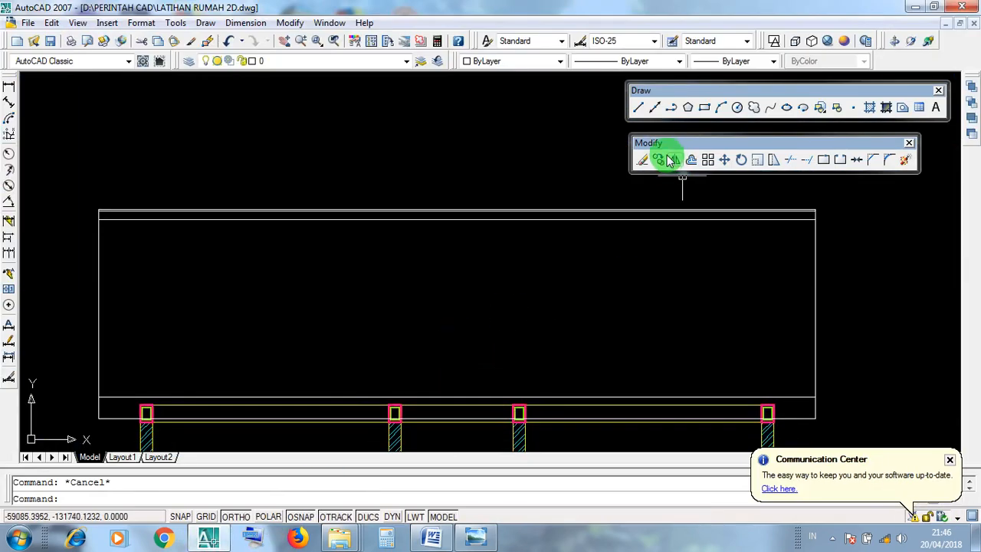
click(693, 160)
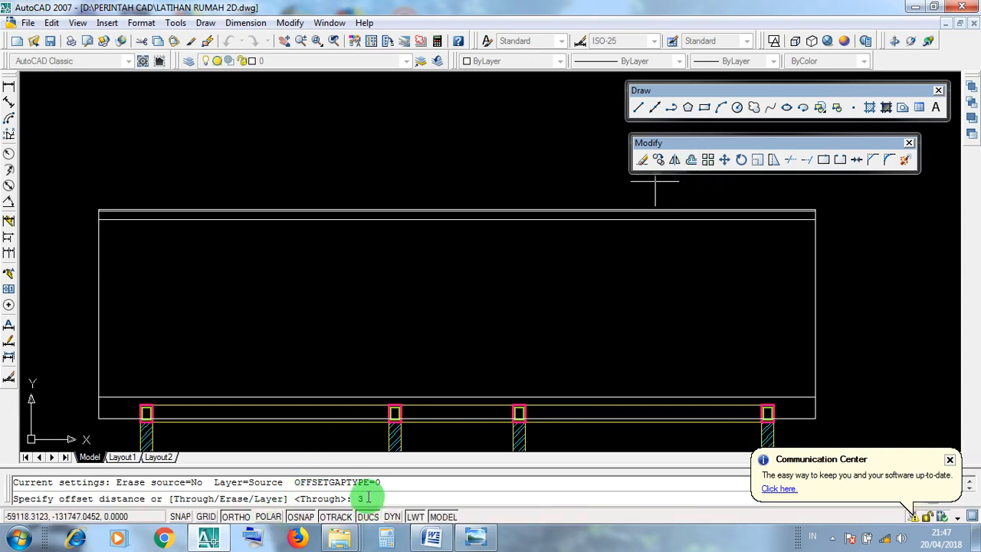
key(Return)
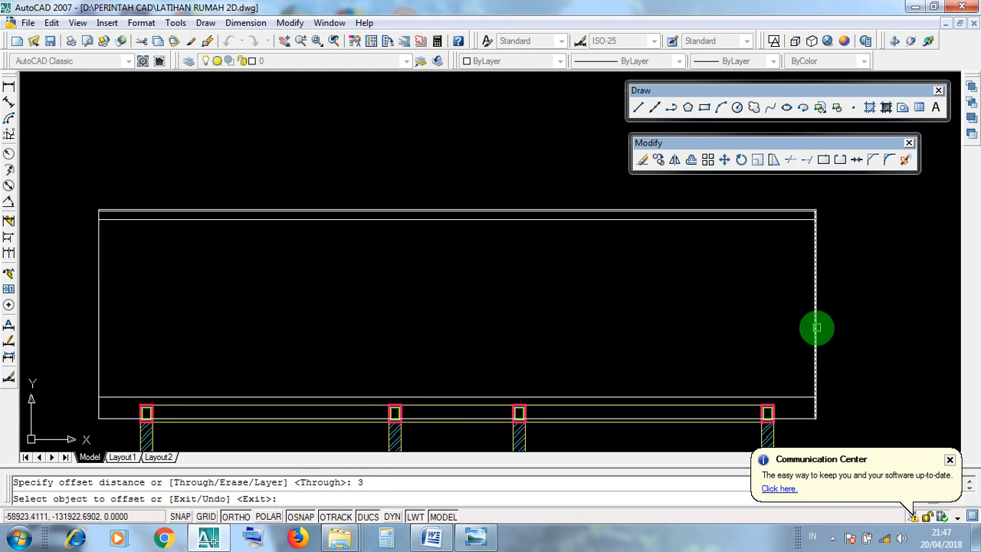
click(817, 328)
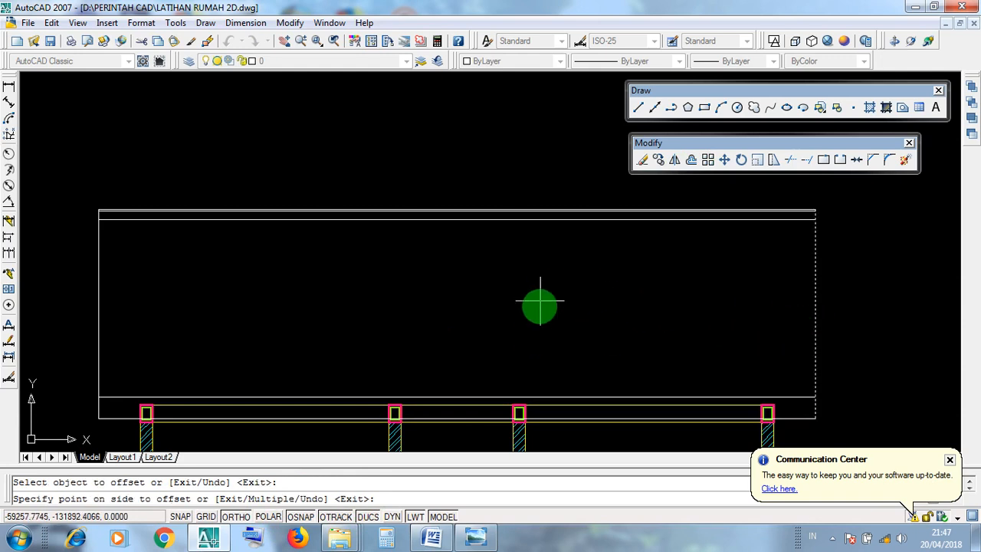
click(535, 304)
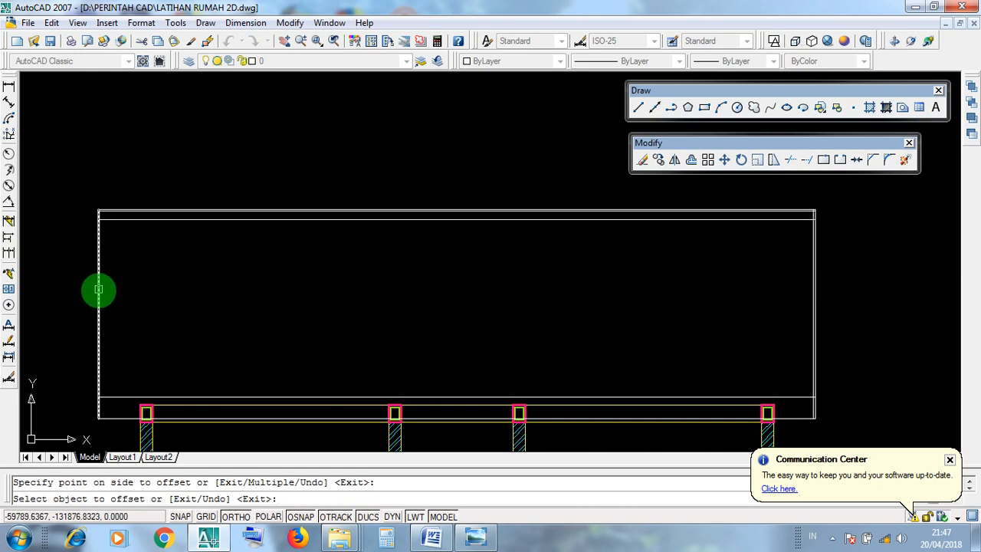
click(98, 290)
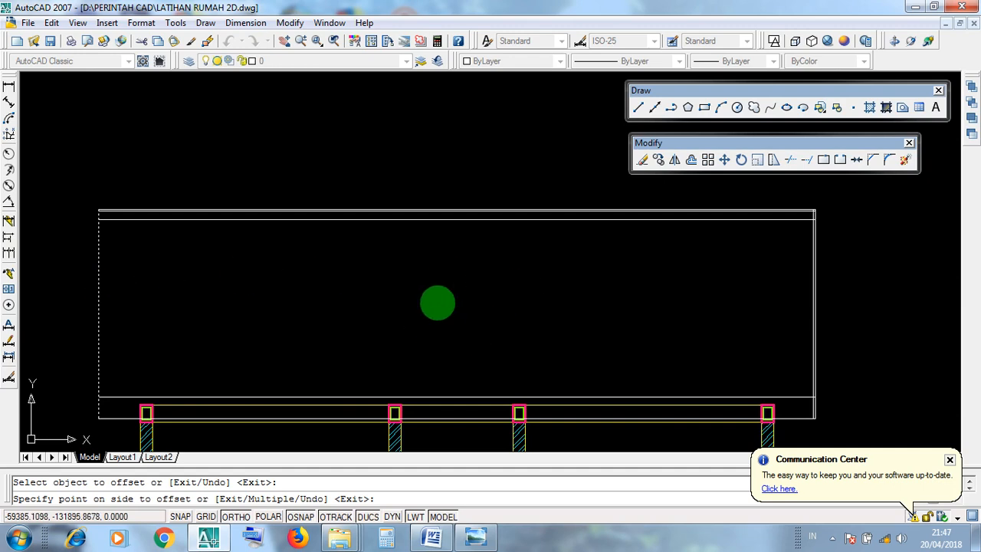
click(444, 314)
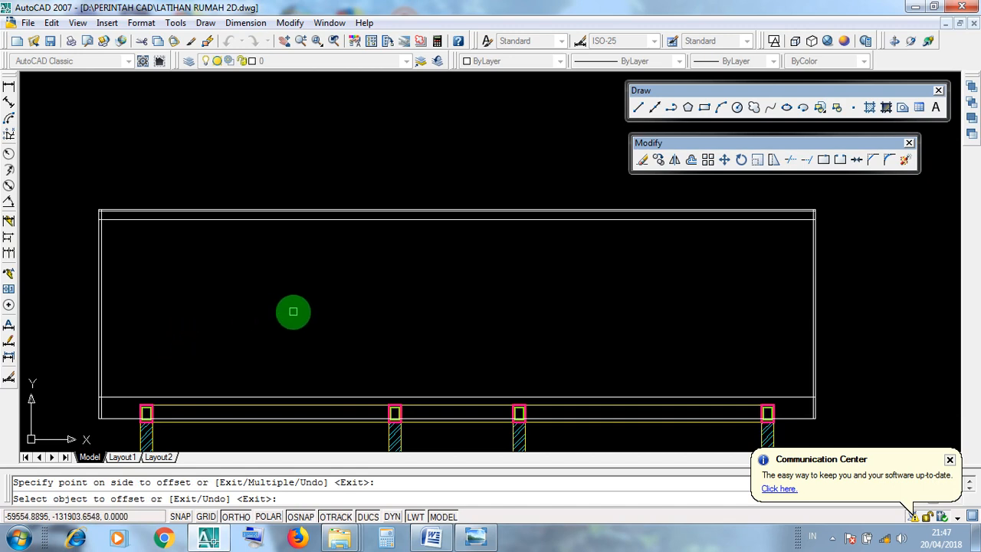
key(Return)
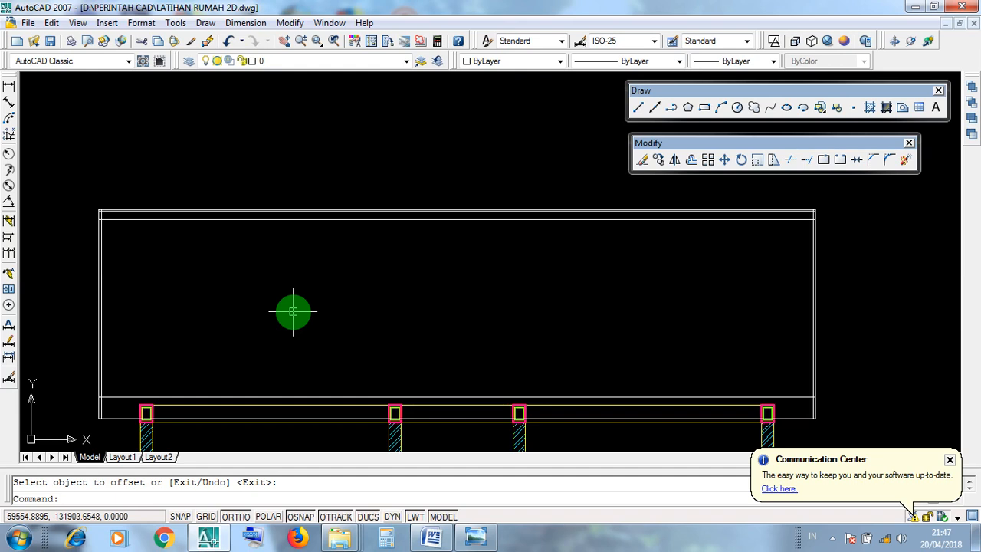
Step: Examine the horizontal roof lines where they cross the doubled vertical edge at the roof's right-hand bottom and top corners
middle_drag(858, 409, 633, 416)
scroll(621, 410, up, 5)
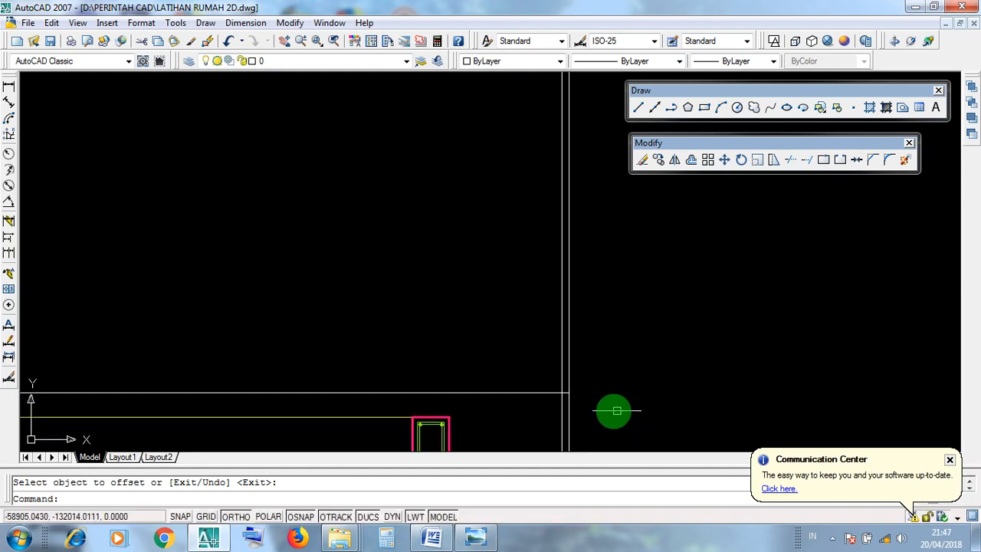
scroll(565, 394, up, 3)
click(568, 394)
scroll(643, 398, down, 3)
scroll(621, 450, up, 4)
key(Escape)
scroll(617, 245, up, 1)
click(606, 255)
click(608, 304)
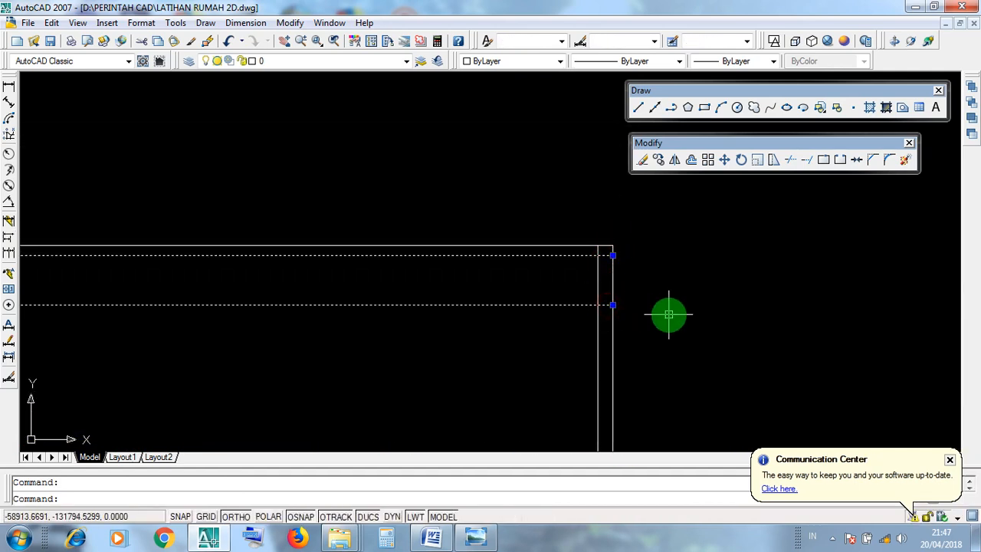
key(Escape)
Step: Go to the reference section and examine where the lower horizontal roof line meets the inner blue vertical edge line
scroll(668, 315, down, 4)
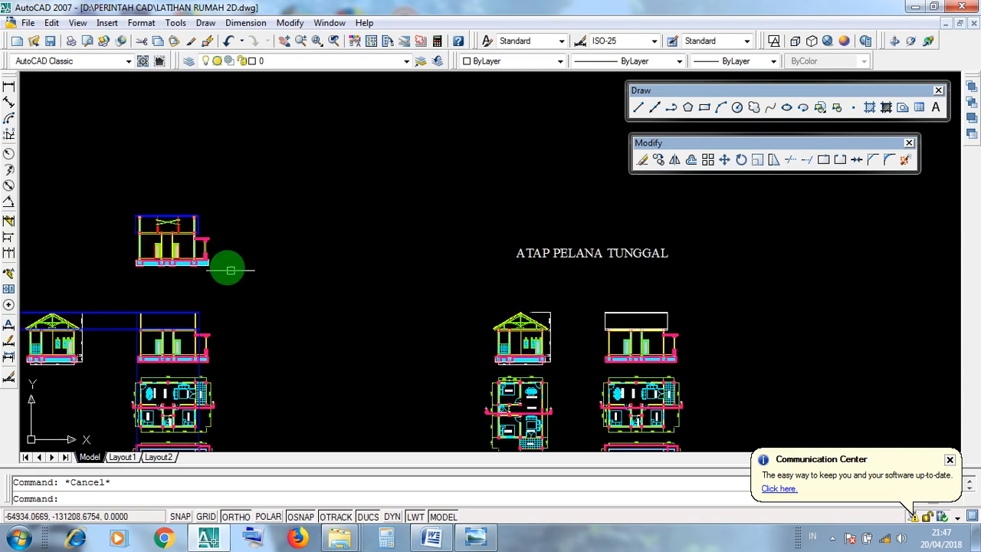
scroll(191, 217, up, 5)
scroll(242, 396, up, 2)
scroll(241, 396, up, 3)
click(268, 372)
click(193, 350)
key(Escape)
scroll(219, 333, up, 2)
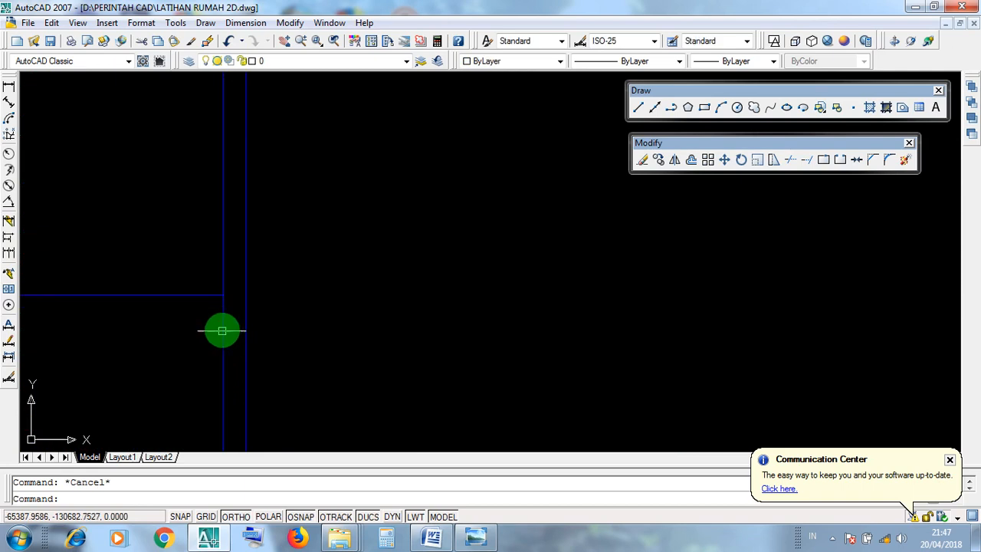
click(234, 303)
click(231, 265)
key(Escape)
click(205, 295)
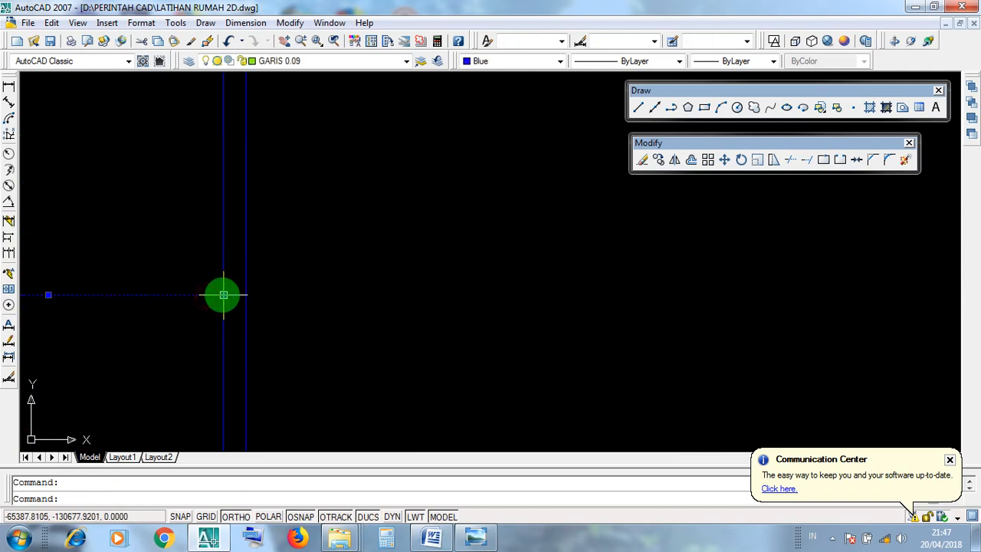
key(Escape)
Step: Inspect the gap between the reference roof's paired blue vertical lines beside the end of the lower horizontal line
scroll(283, 329, down, 3)
scroll(294, 331, up, 1)
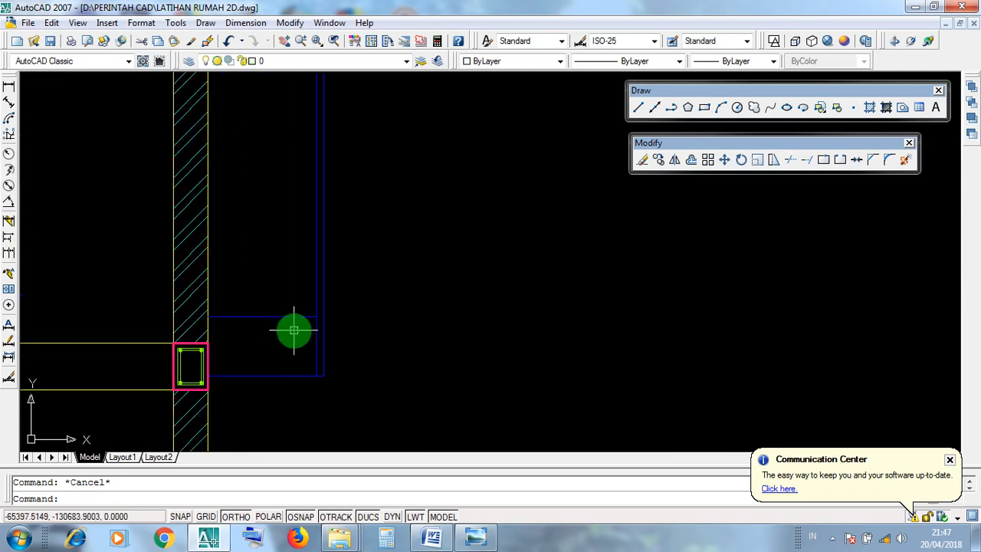
click(294, 330)
click(263, 280)
scroll(289, 317, up, 5)
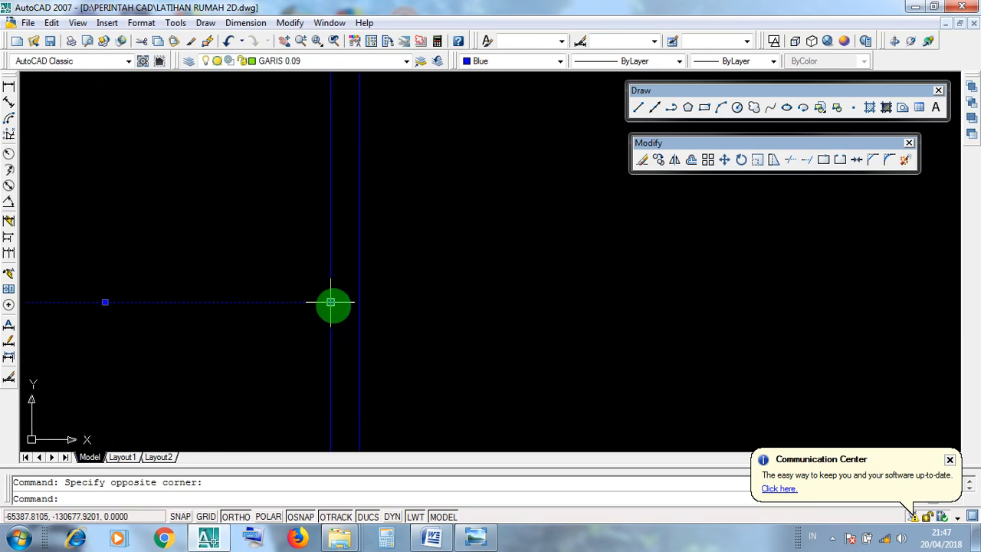
key(Escape)
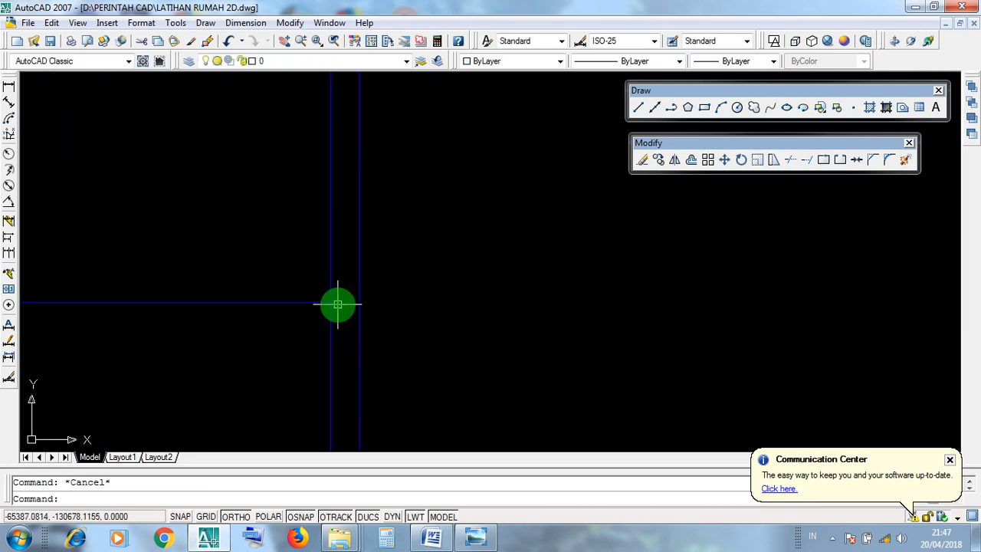
click(349, 320)
click(344, 272)
scroll(345, 394, down, 3)
key(Escape)
Step: Examine how the reference roof's bottom edge line spans both blue vertical lines at its lower corner
click(324, 397)
scroll(356, 402, up, 3)
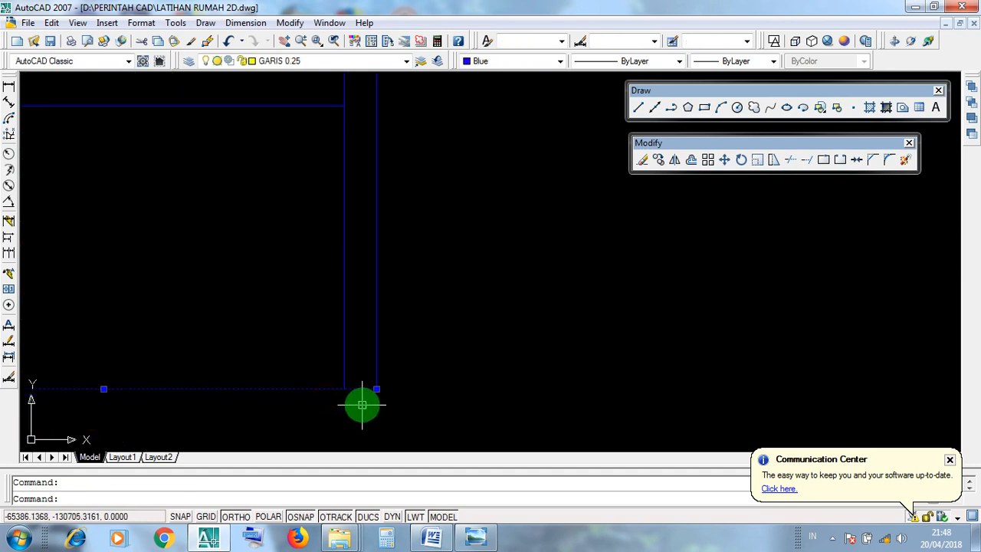
scroll(324, 400, down, 4)
key(Escape)
click(304, 416)
click(291, 372)
scroll(344, 397, up, 3)
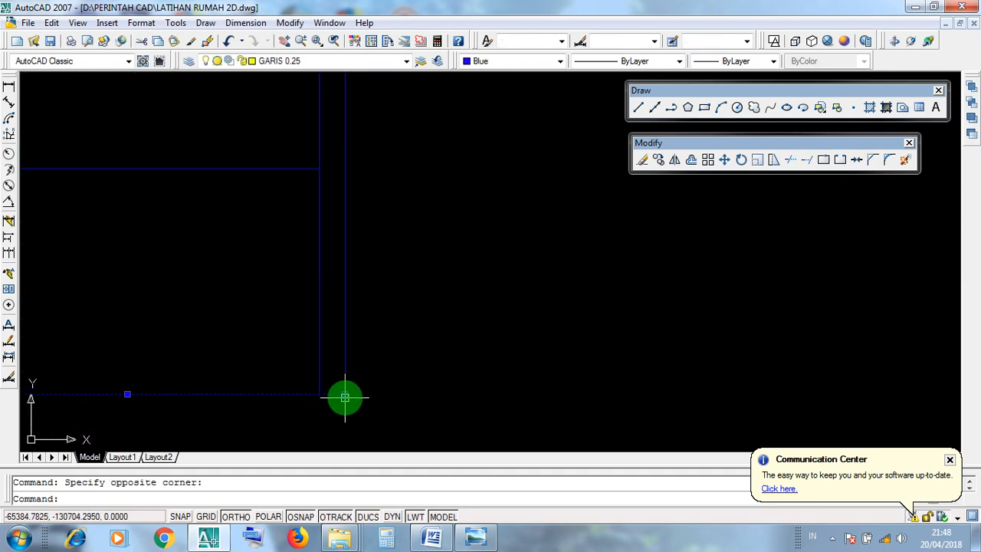
click(344, 381)
key(Escape)
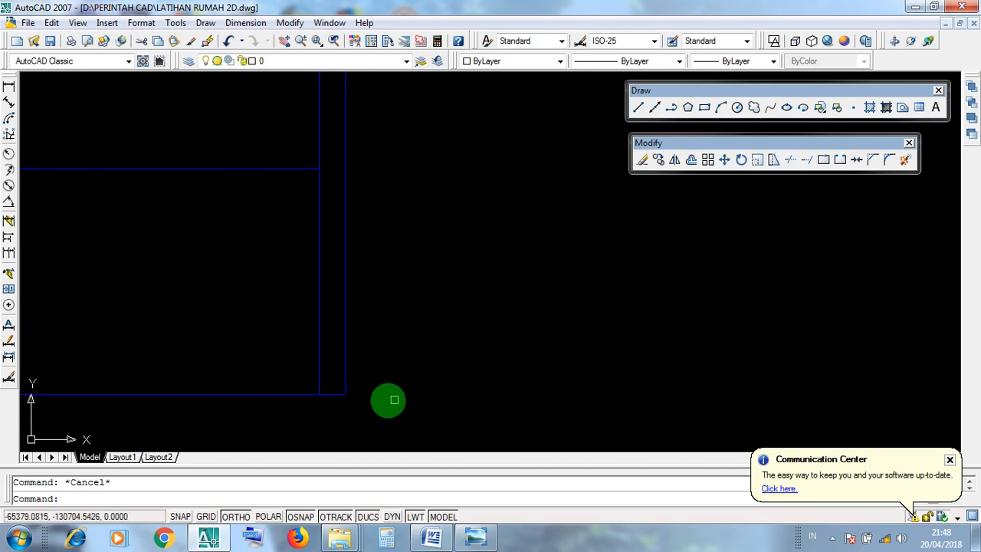
click(335, 396)
click(329, 360)
key(Escape)
middle_drag(371, 326, 382, 469)
click(346, 297)
click(334, 264)
Step: Examine the upper corner of the reference roof, comparing the ends of its horizontal lines with the paired vertical lines
scroll(422, 368, down, 6)
middle_drag(416, 275, 412, 423)
middle_drag(415, 254, 418, 417)
scroll(407, 267, up, 10)
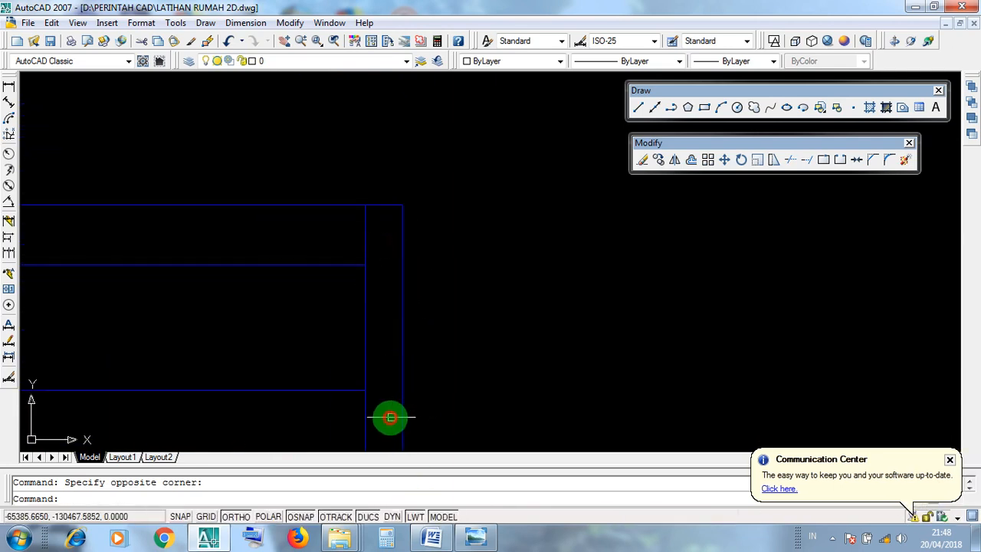
key(Escape)
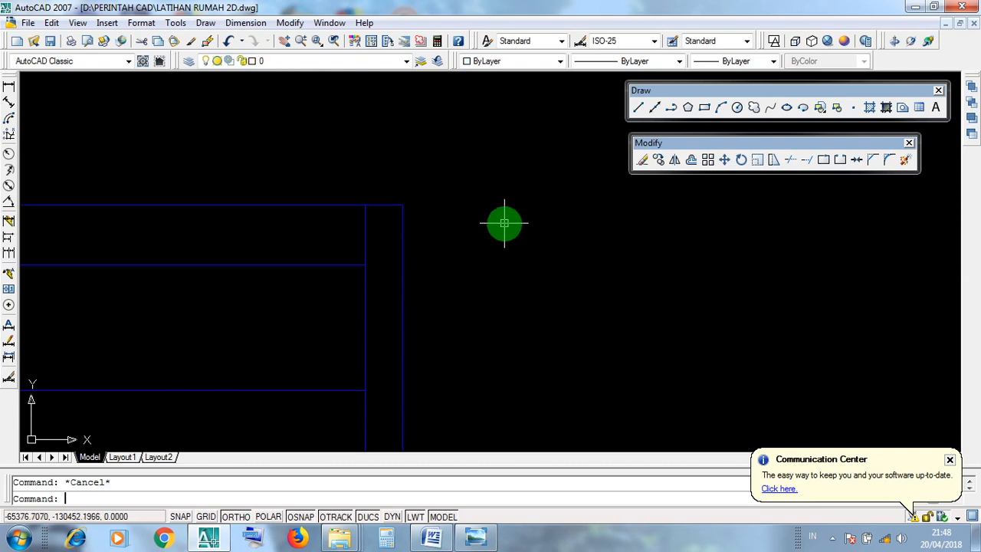
click(385, 410)
click(376, 242)
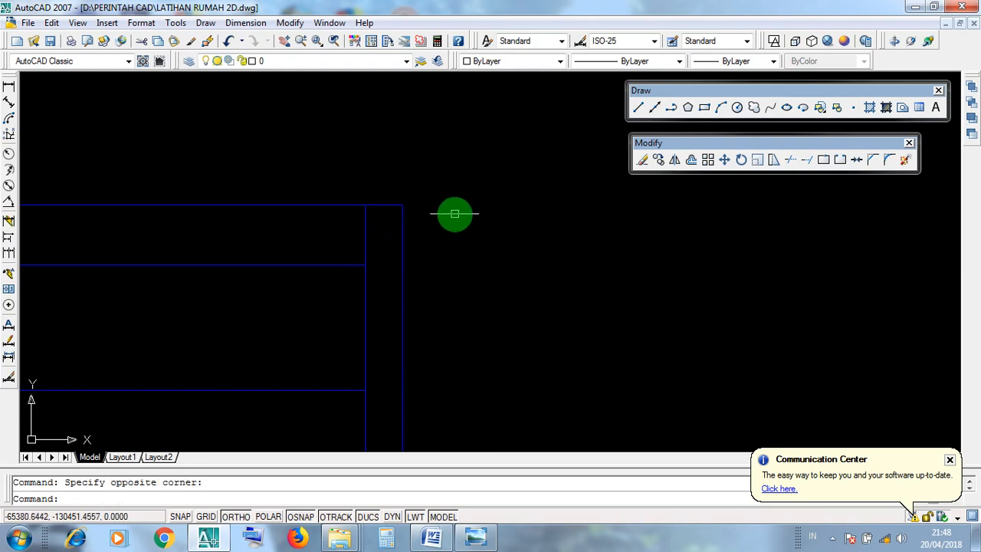
scroll(452, 214, down, 6)
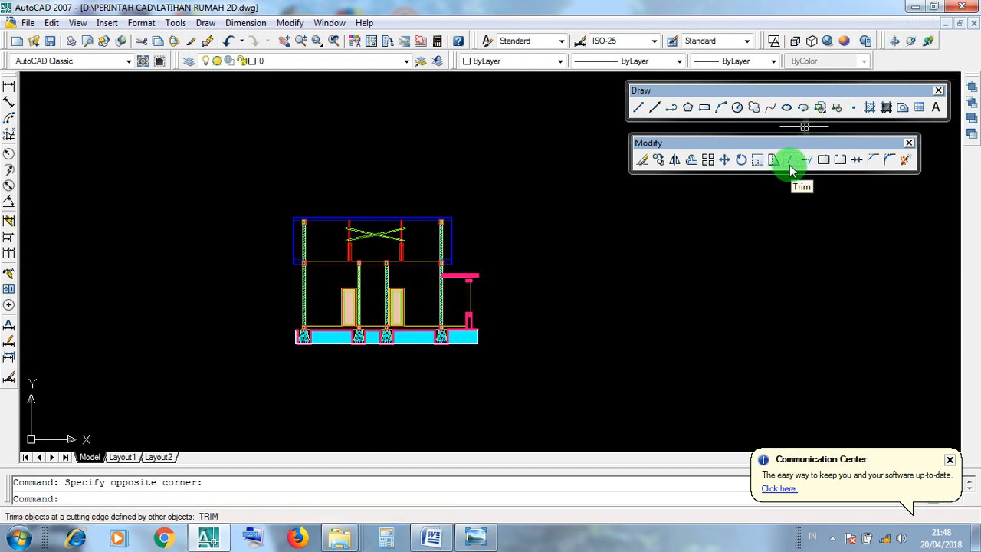
Step: Switch to Word and open the TRIM notes at CARA 3 (TIDAK PAKAI GARIS ACUAN)
click(914, 7)
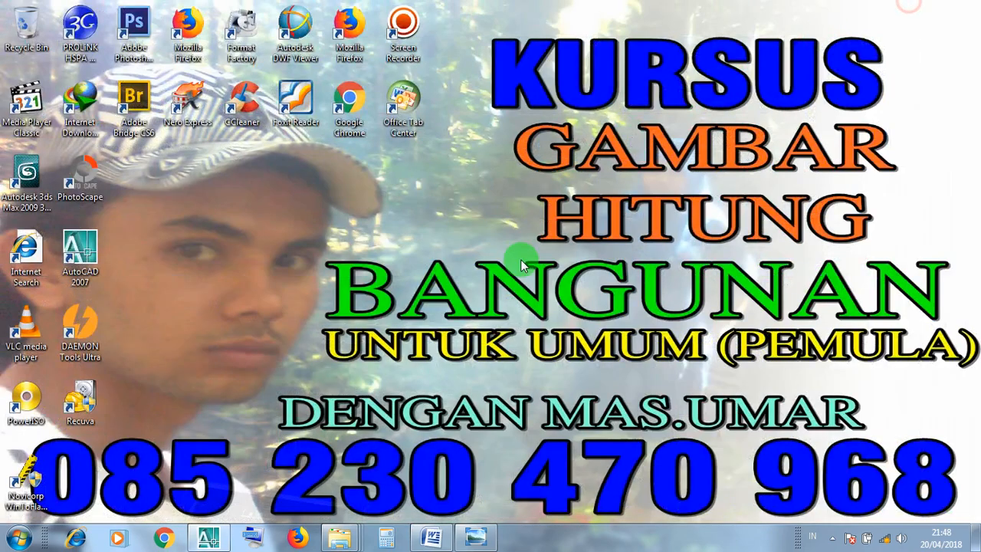
click(431, 535)
click(471, 114)
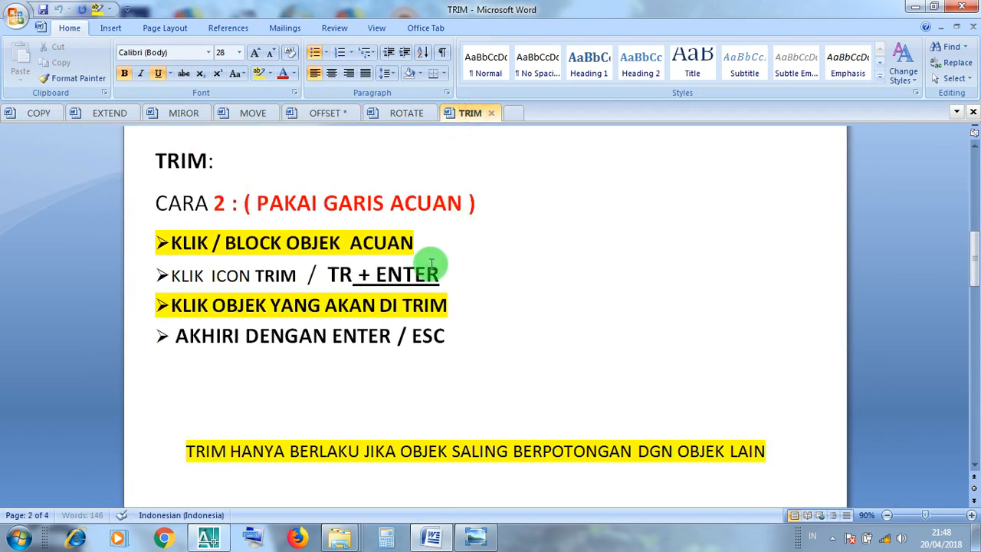
scroll(432, 265, down, 10)
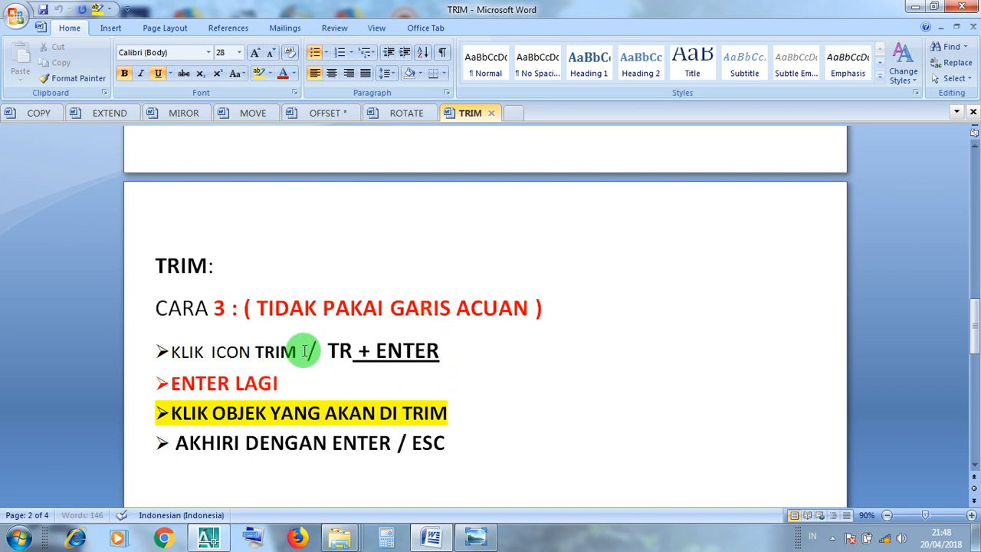
Step: Review the CARA 3 instructions from starting TRIM with the icon or TR + ENTER, through ENTER LAGI, to picking the objects to trim
drag(307, 351, 192, 345)
click(193, 351)
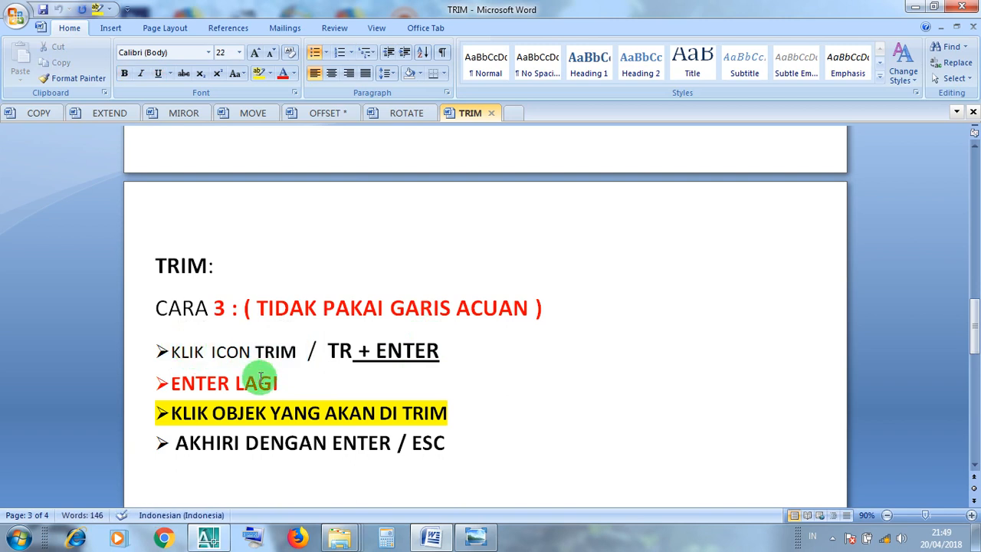
drag(297, 383, 192, 386)
click(191, 385)
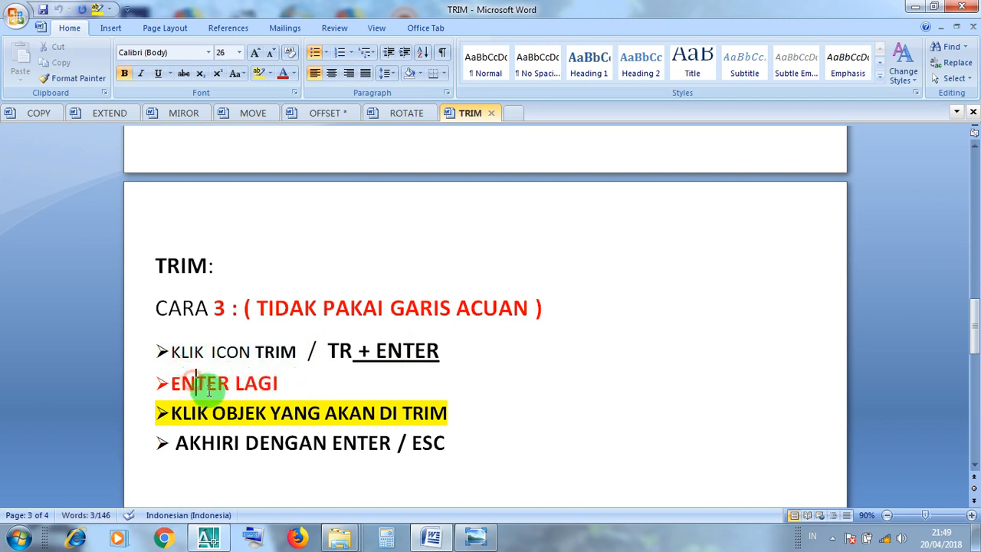
click(246, 406)
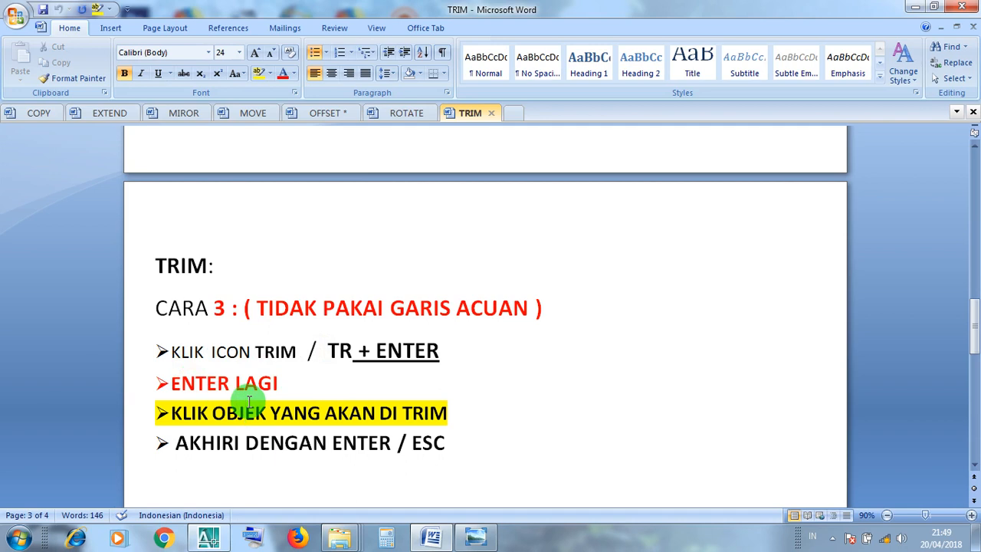
click(346, 353)
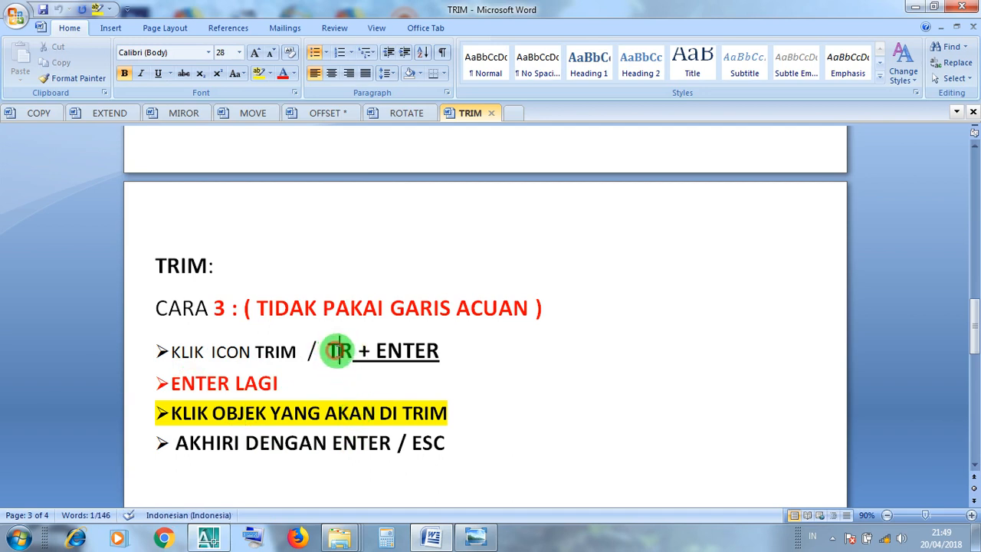
drag(351, 353, 329, 348)
click(339, 352)
click(405, 355)
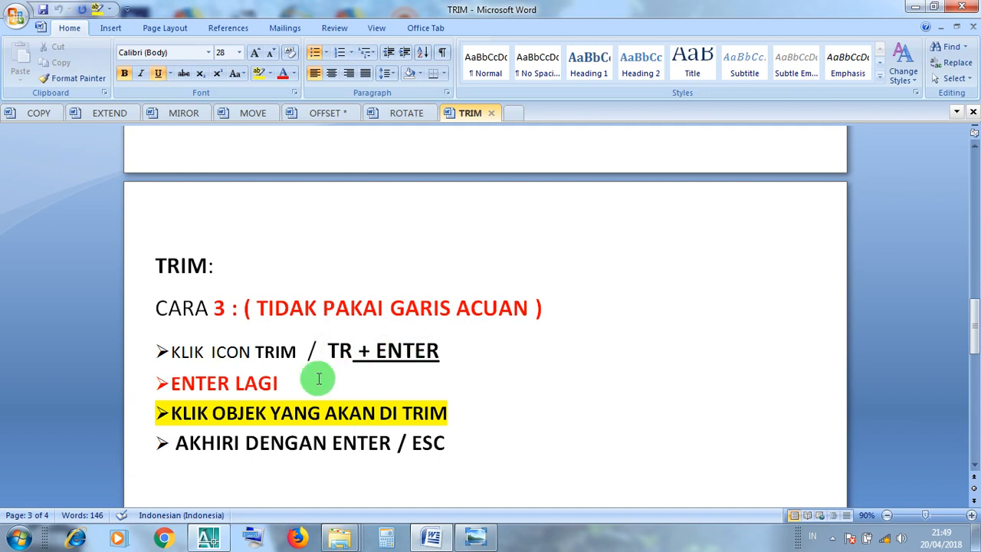
click(229, 383)
drag(353, 350, 197, 351)
click(414, 365)
click(220, 386)
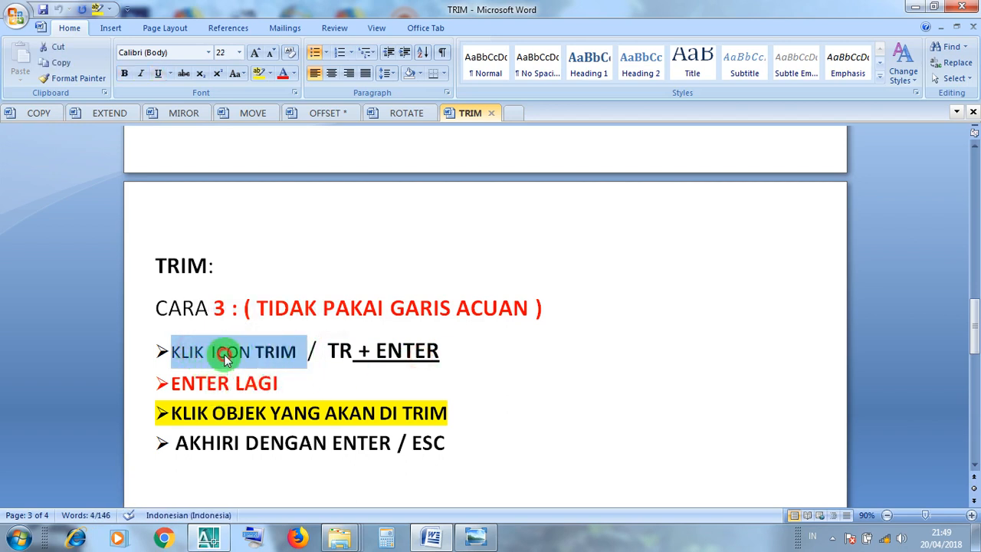
click(226, 351)
click(218, 383)
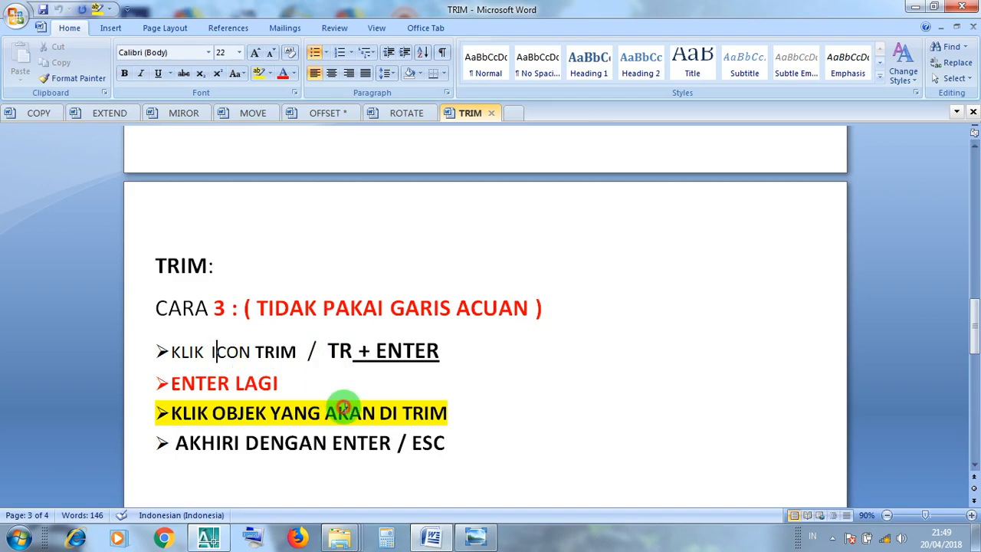
Step: Switch from the Word notes back to AutoCAD and return to the white roof outline of the house section
click(913, 7)
click(208, 537)
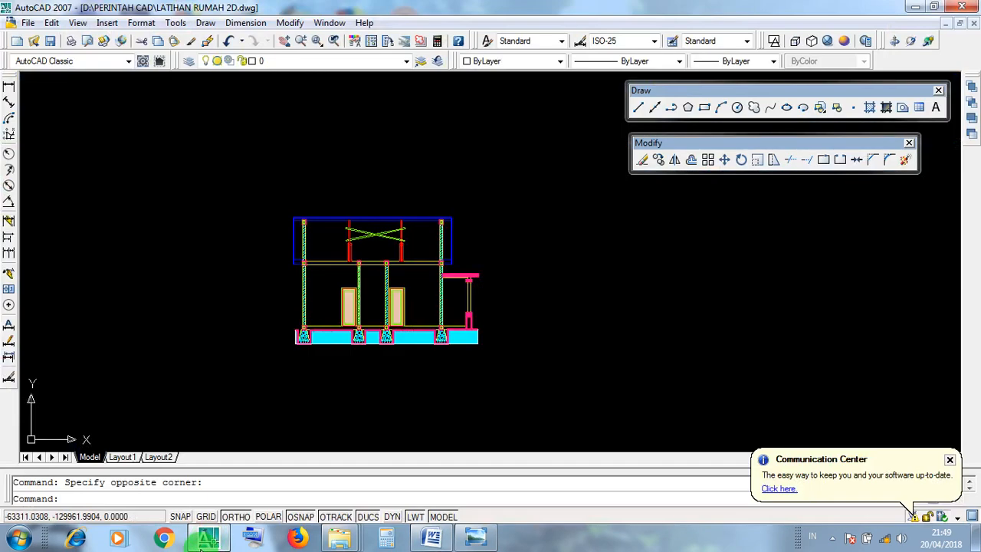
scroll(350, 273, down, 5)
scroll(602, 313, up, 3)
scroll(624, 354, up, 3)
scroll(625, 354, up, 2)
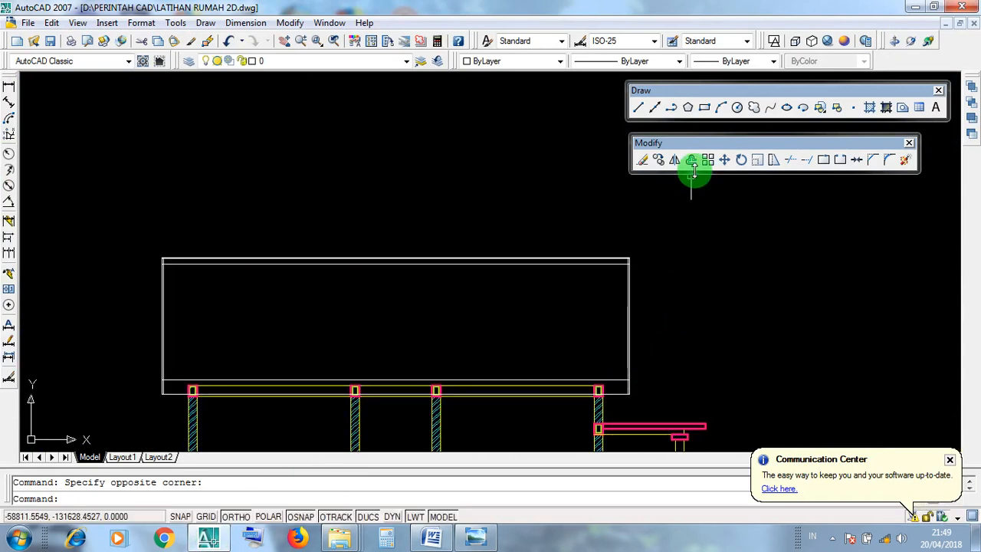
Step: Trim the lower horizontal line between the paired vertical edges at the roof's lower right corner, using all objects as cutting edges
click(790, 160)
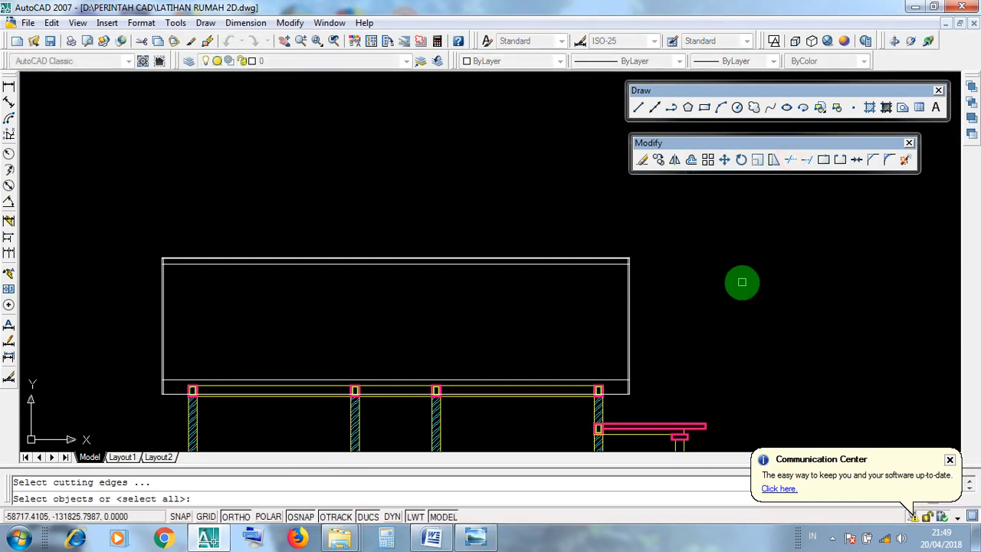
key(Return)
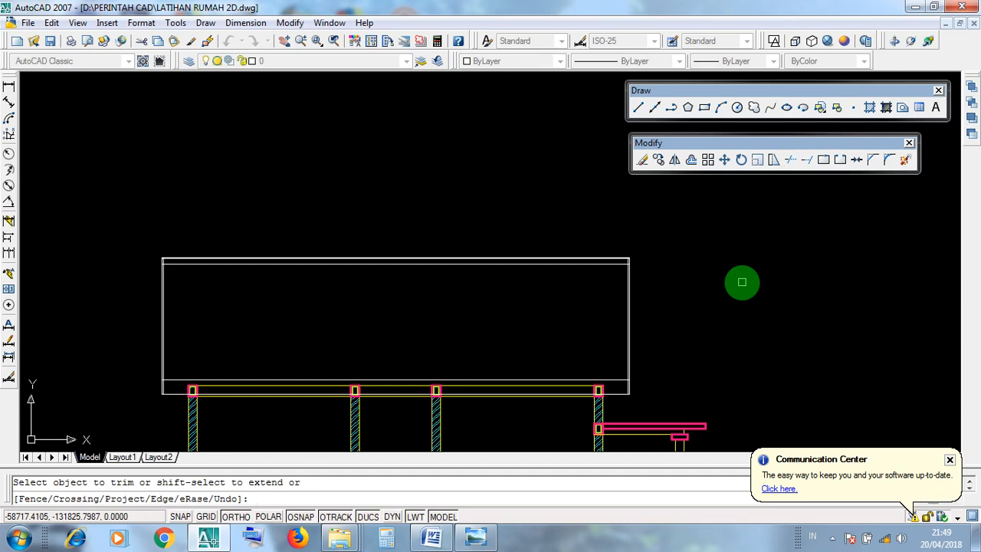
click(792, 164)
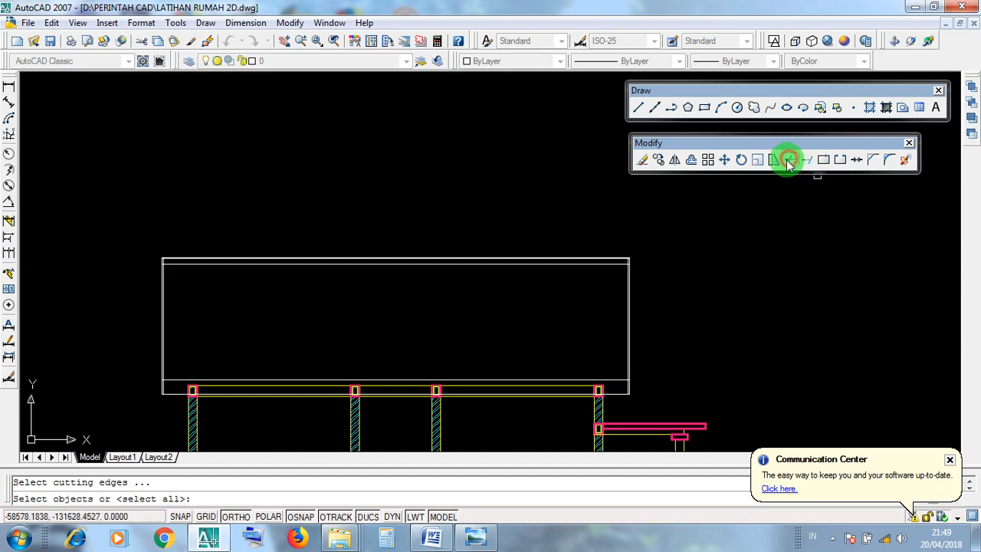
key(Return)
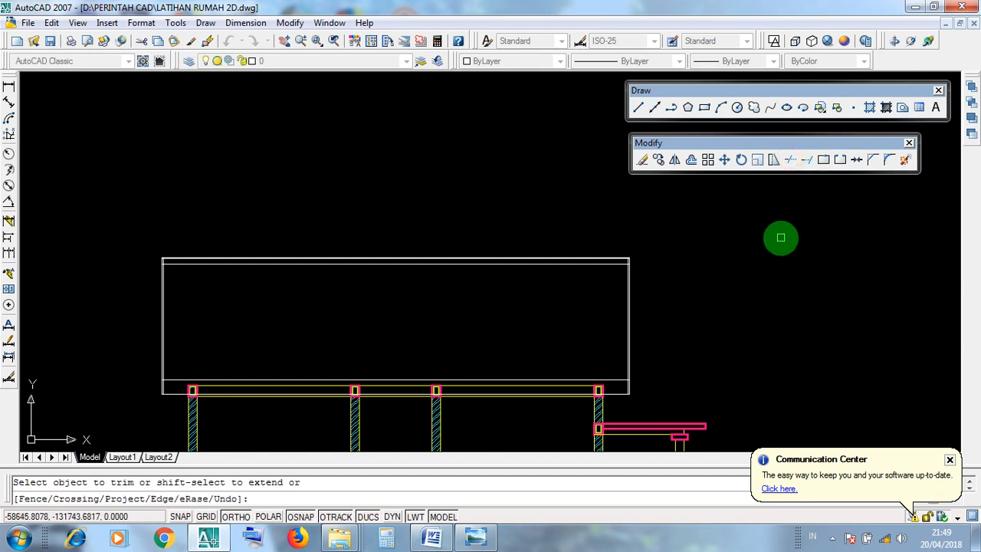
scroll(637, 399, up, 6)
scroll(619, 382, up, 4)
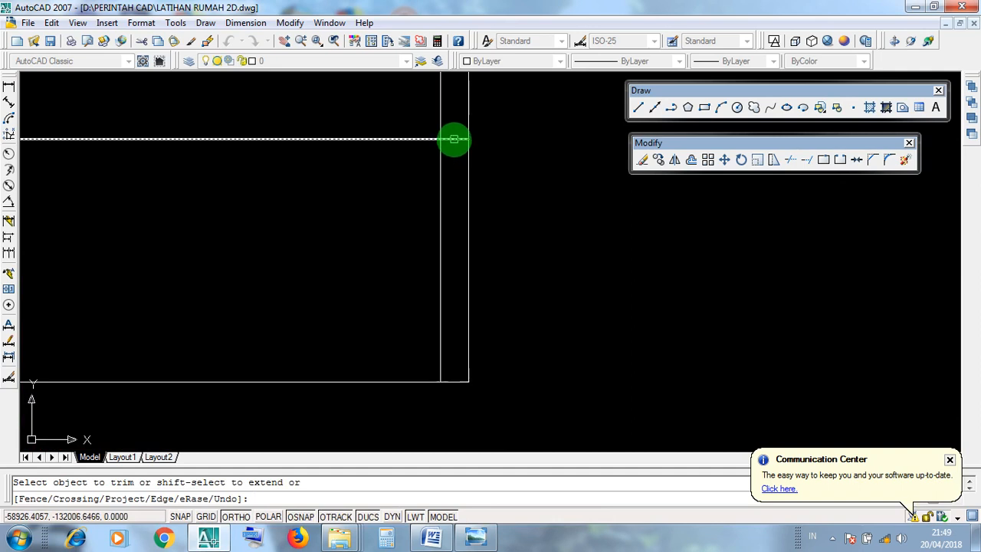
click(454, 139)
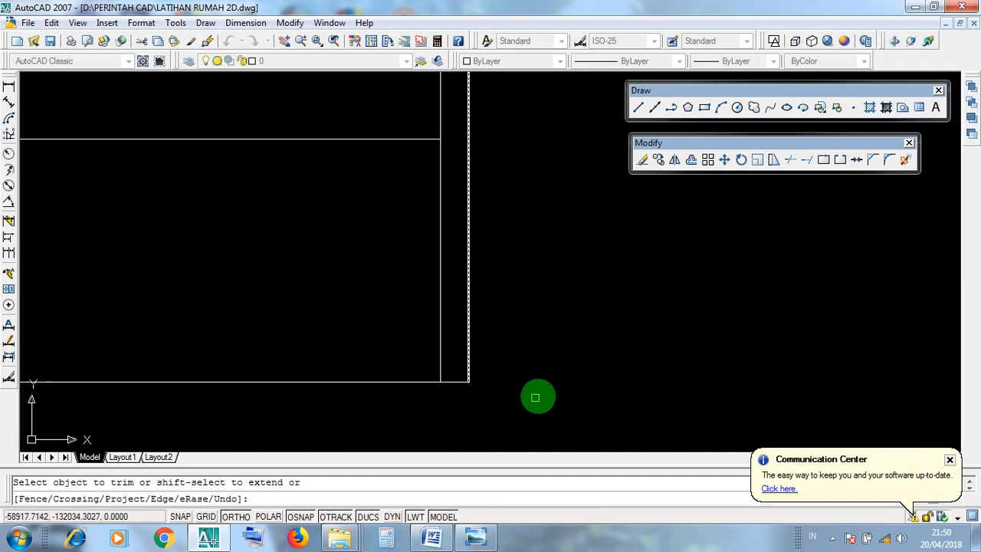
Step: Trim the two inner horizontal lines between the paired vertical edges at the roof's upper right corner
scroll(541, 390, down, 3)
scroll(542, 390, down, 2)
scroll(526, 383, up, 3)
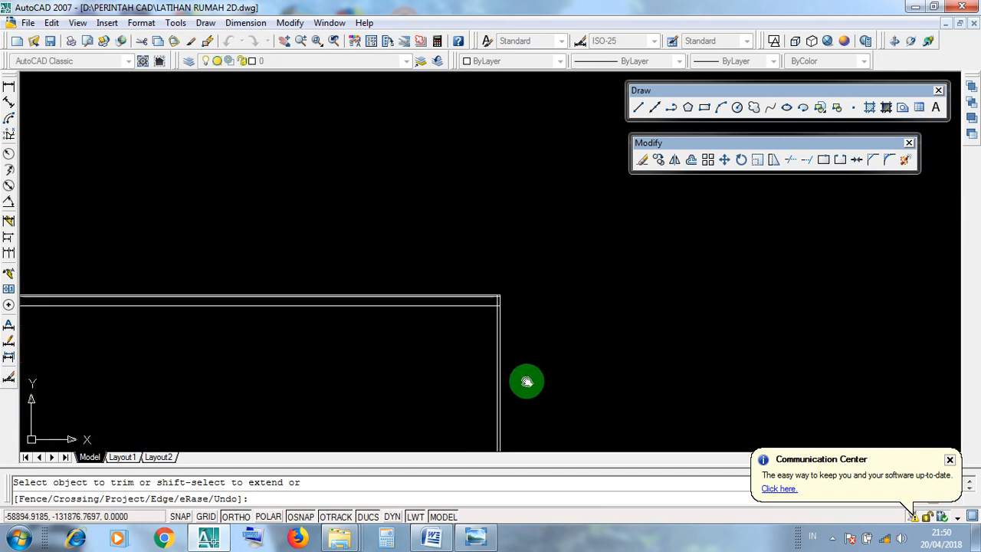
scroll(491, 292, up, 3)
scroll(491, 292, up, 2)
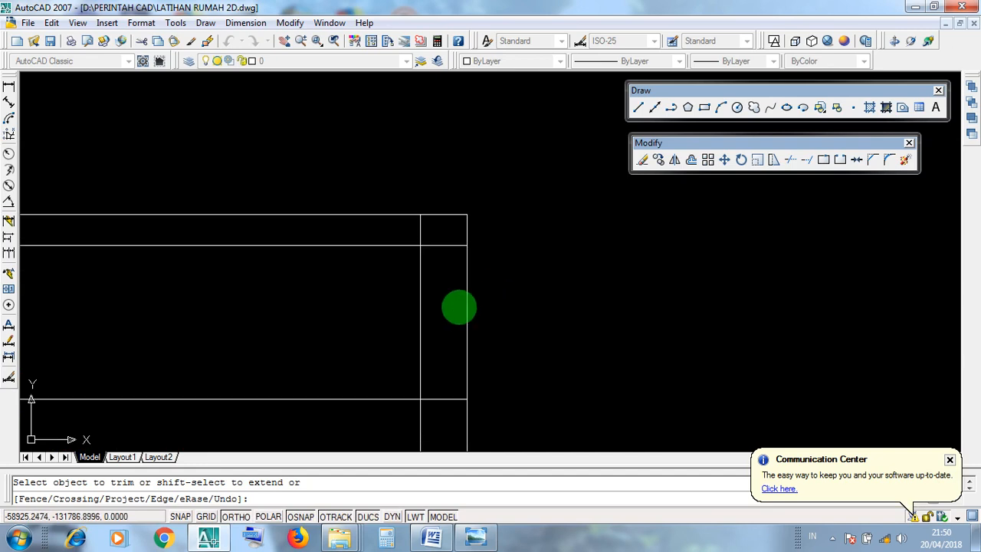
click(442, 244)
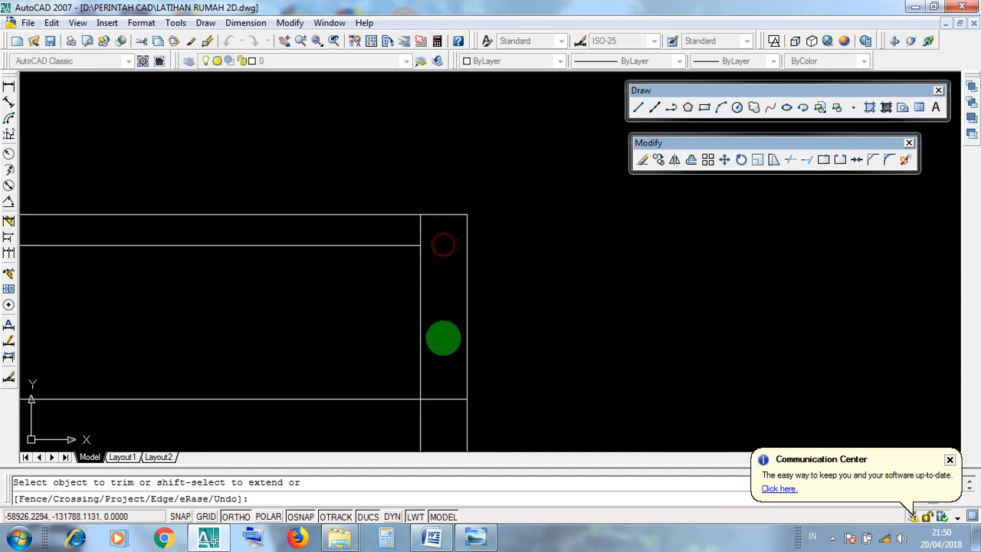
click(436, 398)
Step: Trim the lower horizontal line between the paired vertical edges at the roof's lower left corner
scroll(618, 269, down, 6)
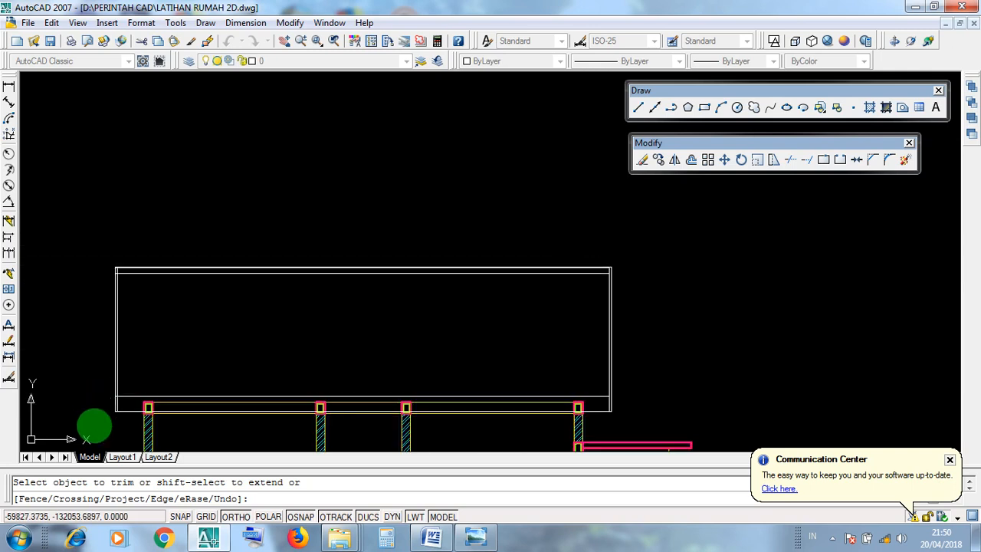
scroll(110, 388, up, 10)
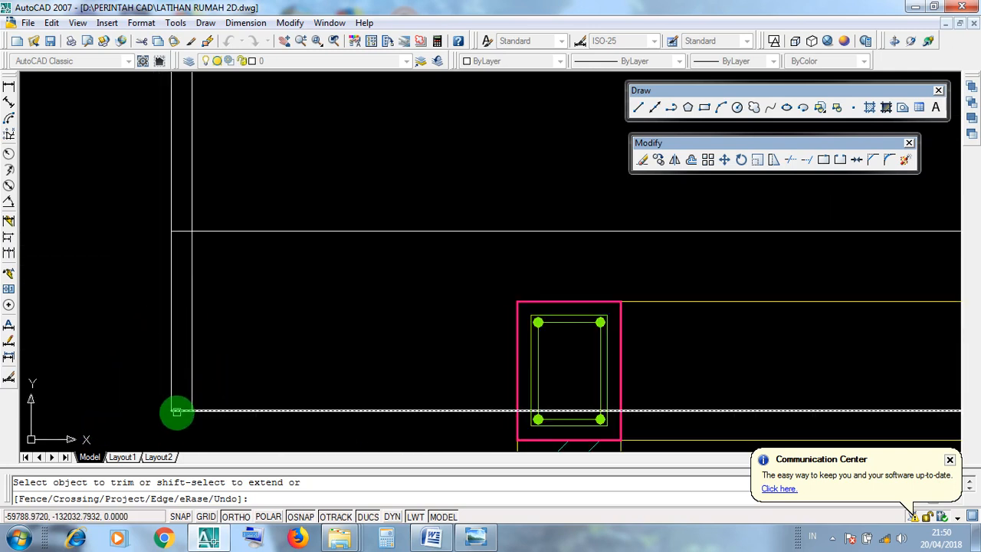
click(181, 231)
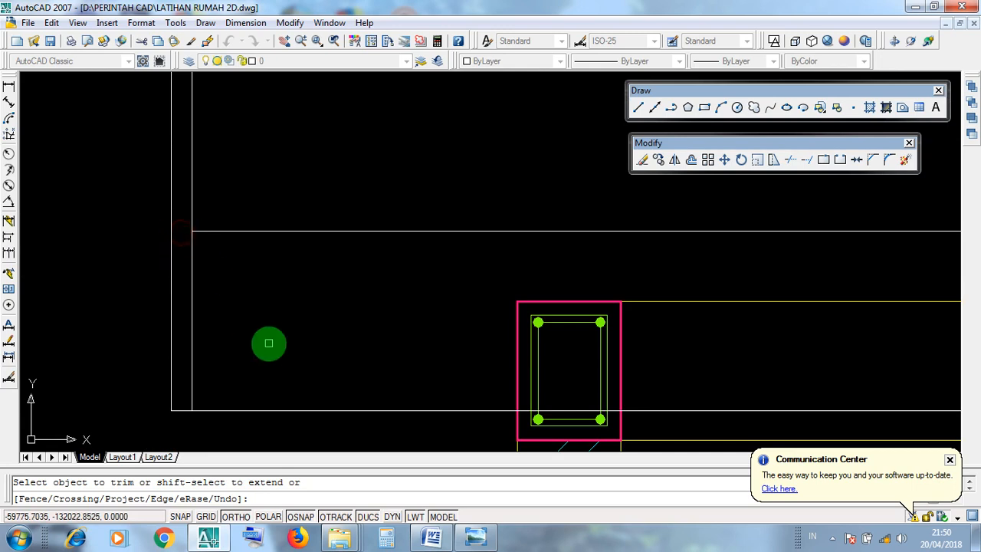
Step: Trim the two inner horizontal lines between the paired vertical edges at the roof's upper left corner and end Trim
scroll(268, 343, down, 5)
middle_drag(258, 216, 261, 501)
middle_drag(263, 170, 263, 387)
scroll(252, 264, up, 3)
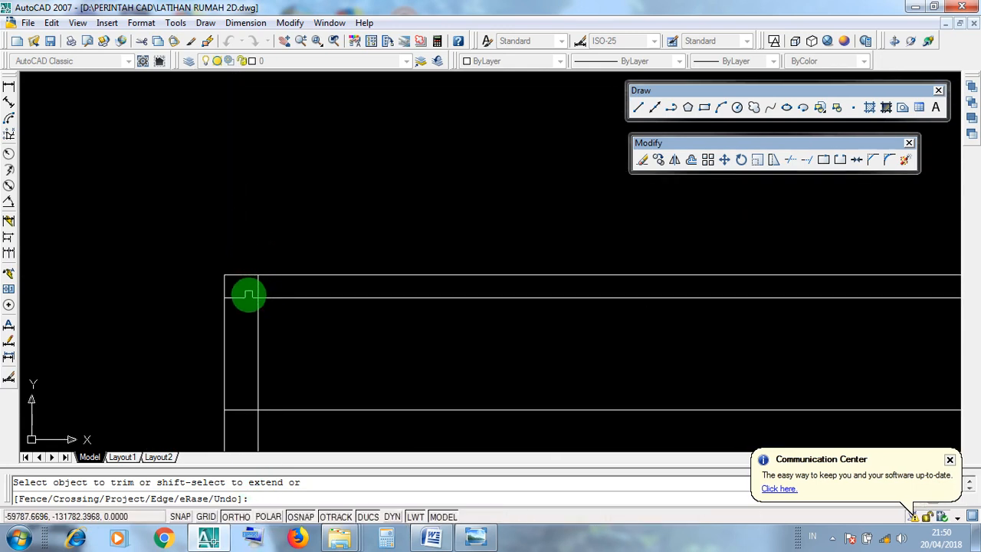
click(237, 409)
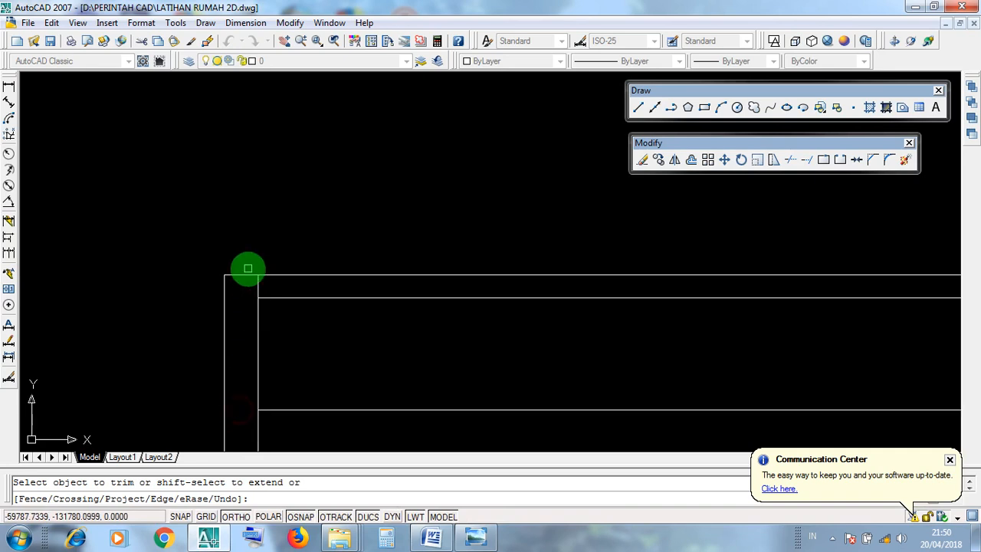
scroll(258, 251, down, 6)
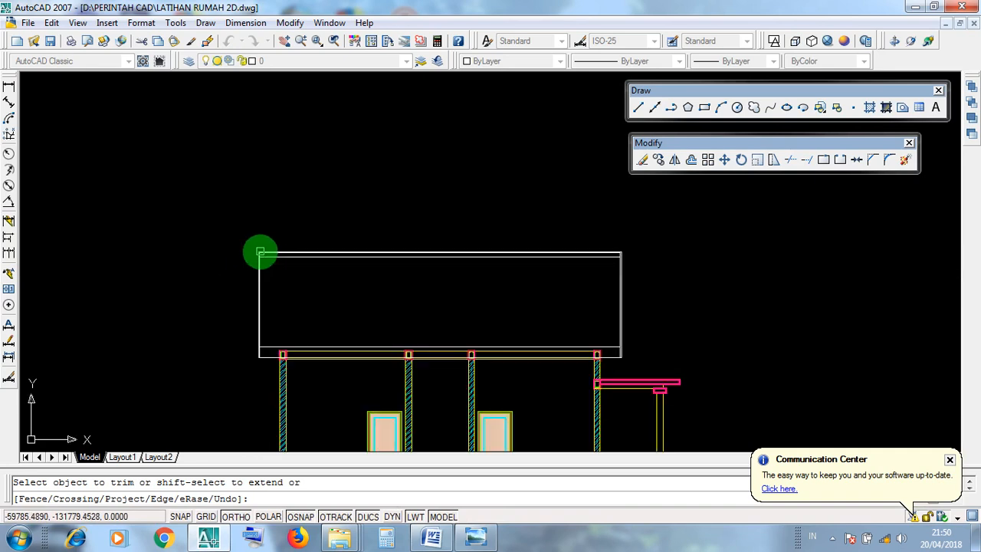
mouse_move(407, 292)
middle_down()
mouse_move(310, 308)
mouse_move(358, 310)
middle_up()
scroll(334, 305, up, 2)
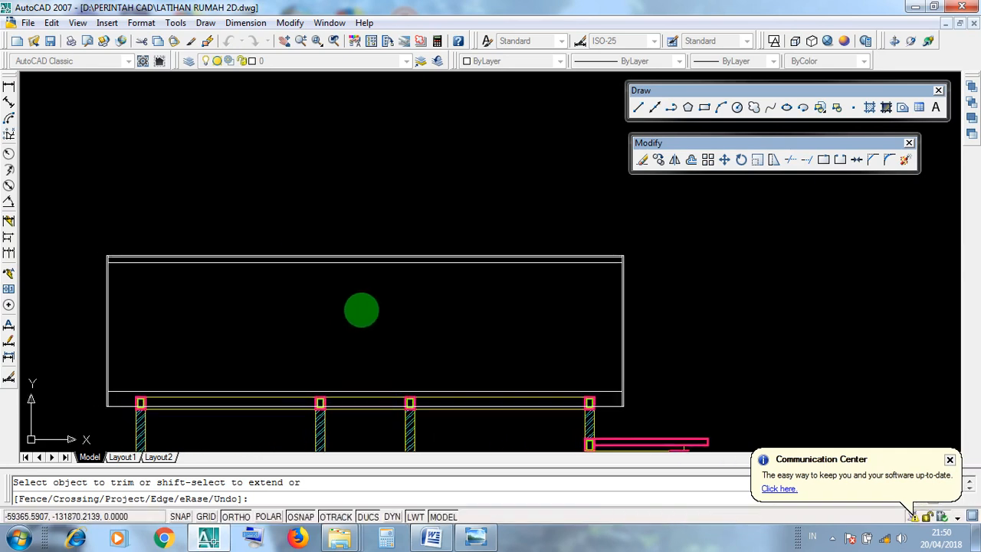
key(Return)
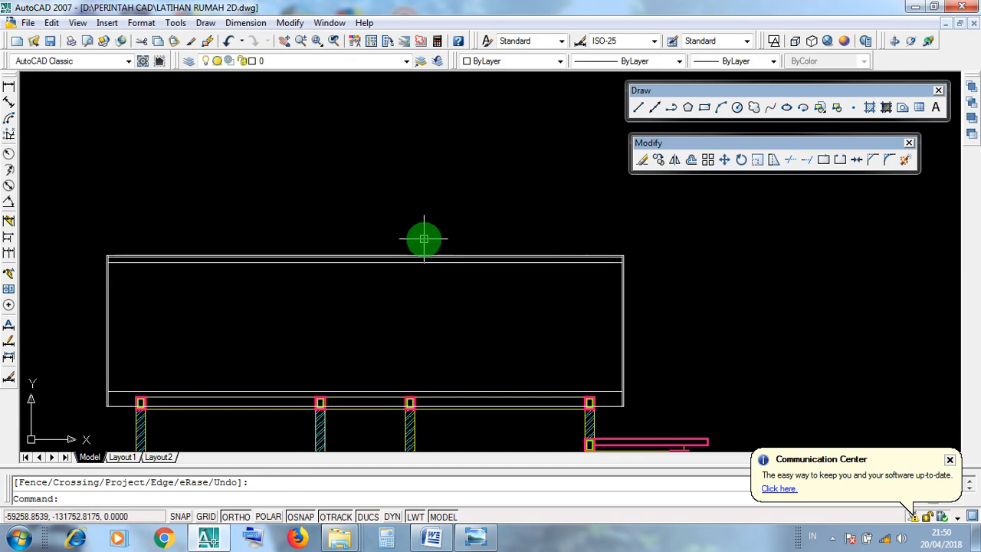
Step: Save the drawing LATIHAN RUMAH 2D.dwg
click(50, 42)
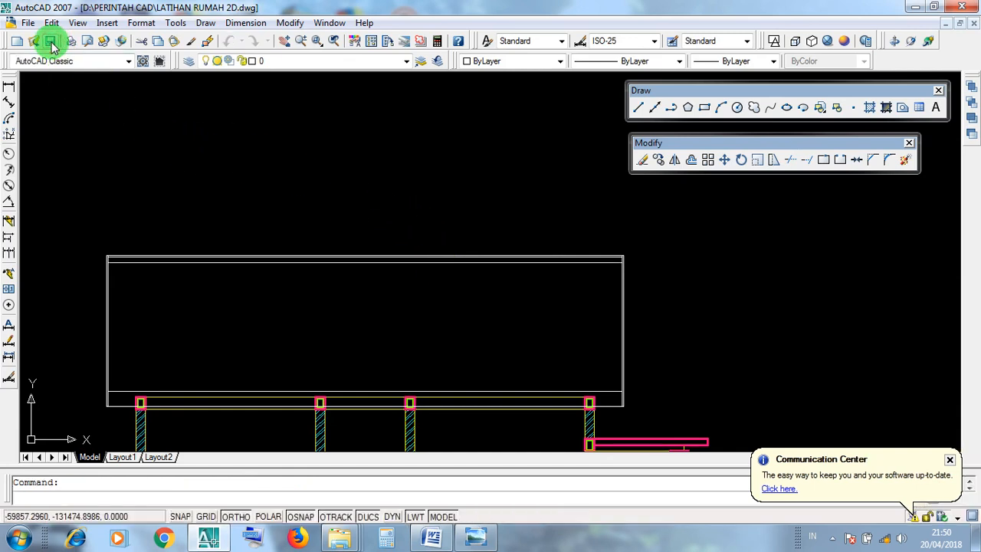
drag(104, 487, 66, 486)
click(111, 485)
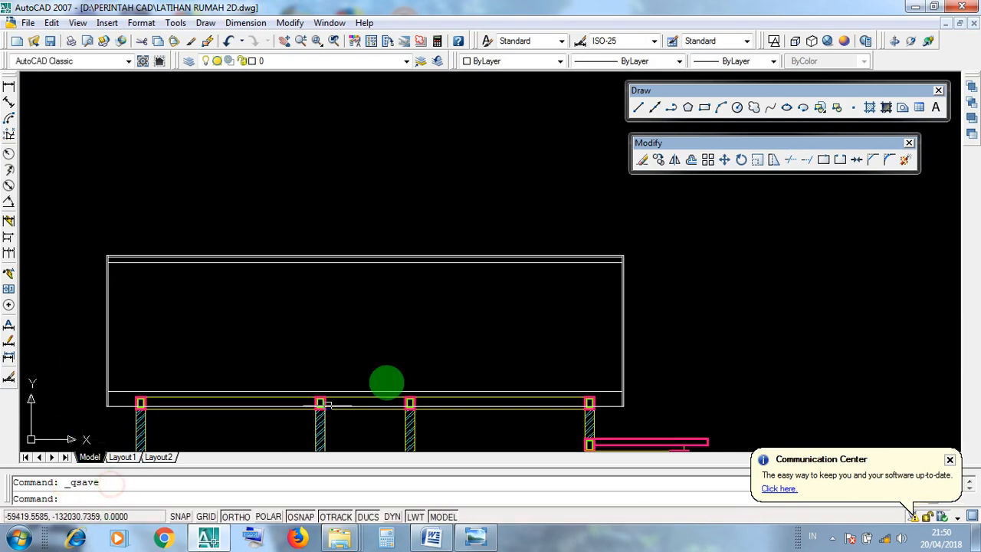
Step: Minimize AutoCAD to the desktop and show the hidden notification icons
click(916, 7)
right_click(755, 221)
click(789, 261)
click(833, 537)
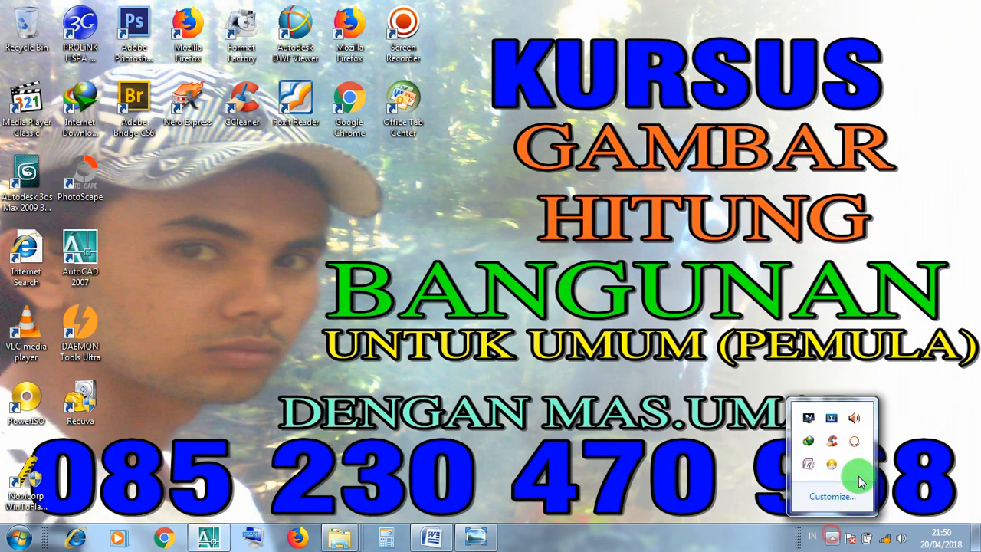